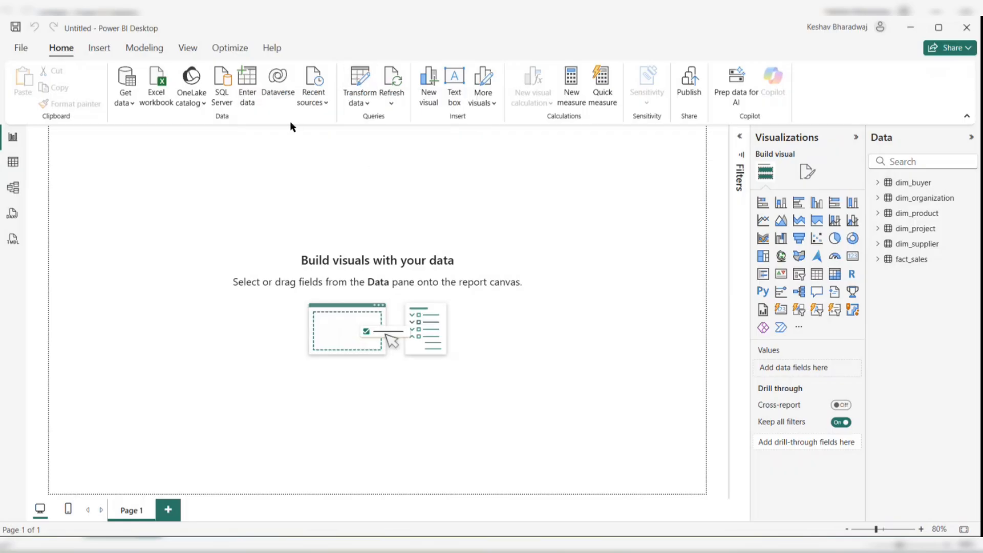
# - Open the Power Query Editor and rename the dim_buyer query to Dim Buyer
pyautogui.click(354, 82)
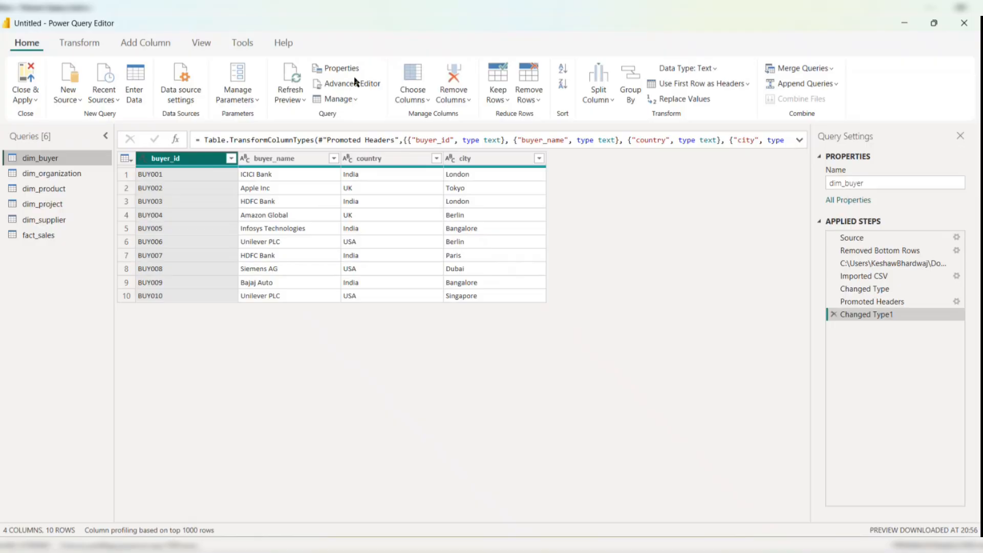
pyautogui.doubleClick(64, 162)
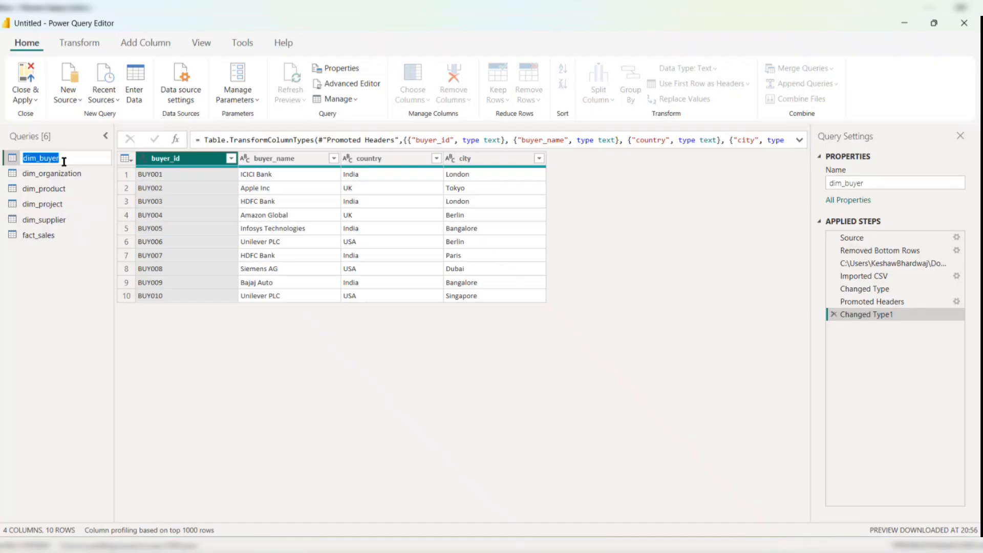
pyautogui.write('Dim Buyer')
pyautogui.press('Return')
# - Rename the dim_organization query to Dim Organization
pyautogui.doubleClick(61, 173)
pyautogui.write('Dim')
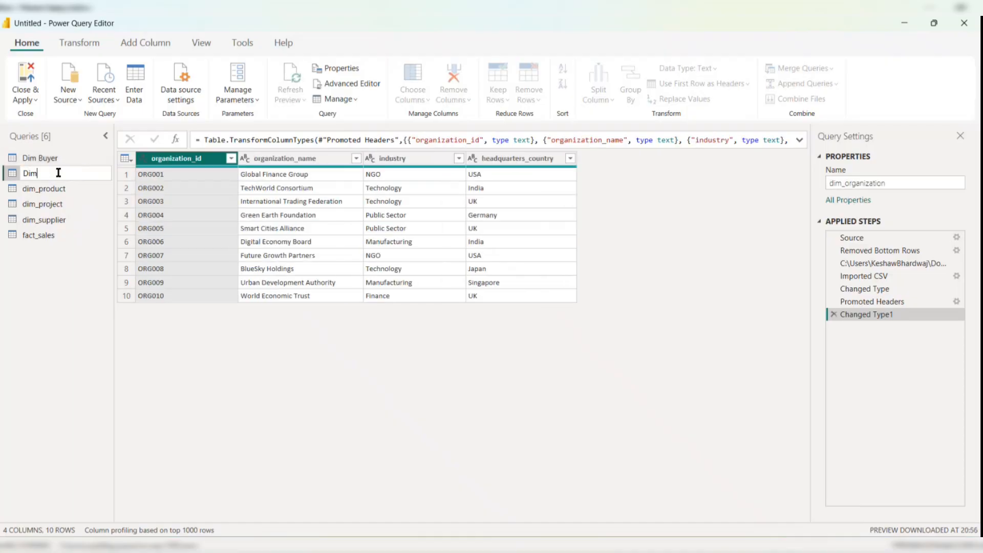
pyautogui.write(' Organization')
pyautogui.press('Return')
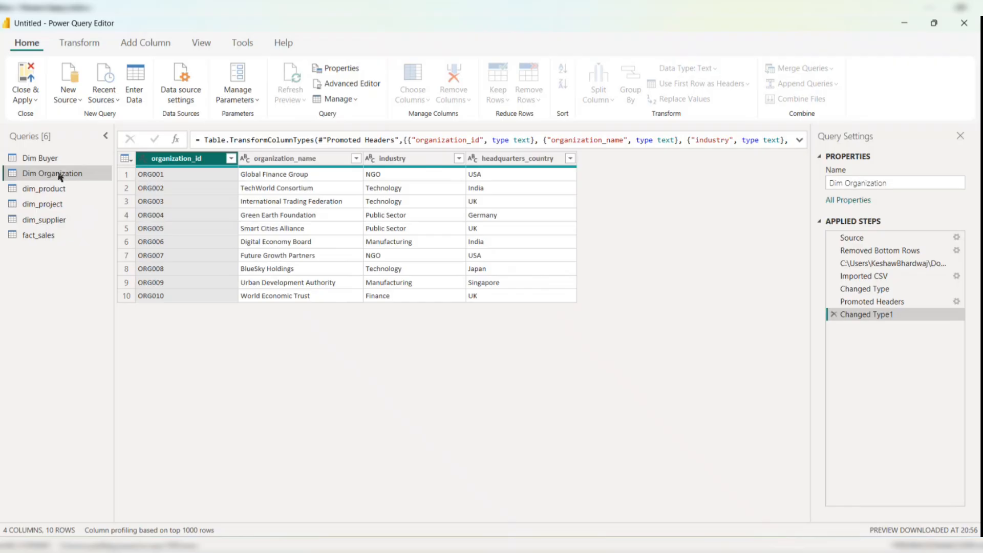
# - Rename the dim_product query to DimProduct
pyautogui.click(57, 189)
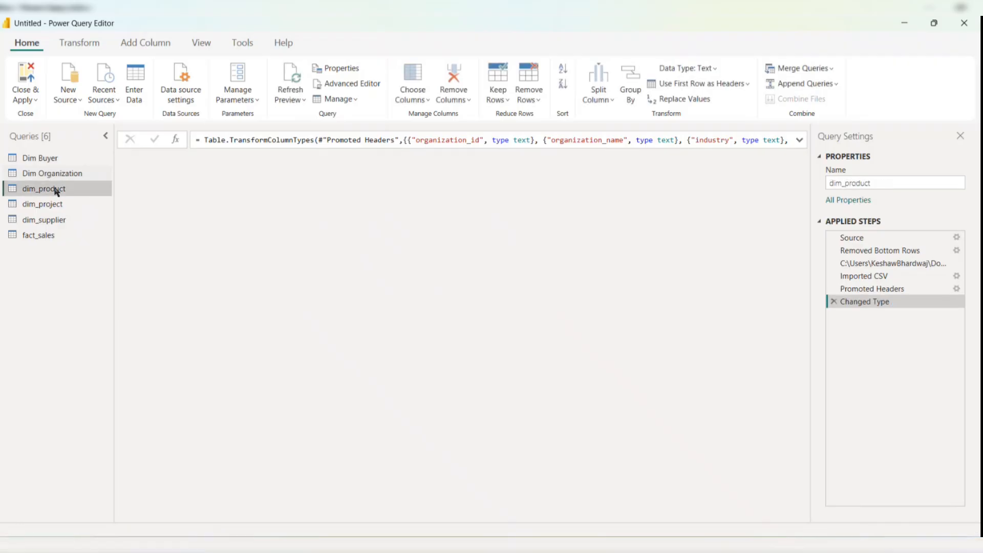
pyautogui.doubleClick(55, 189)
pyautogui.write('DimProduct')
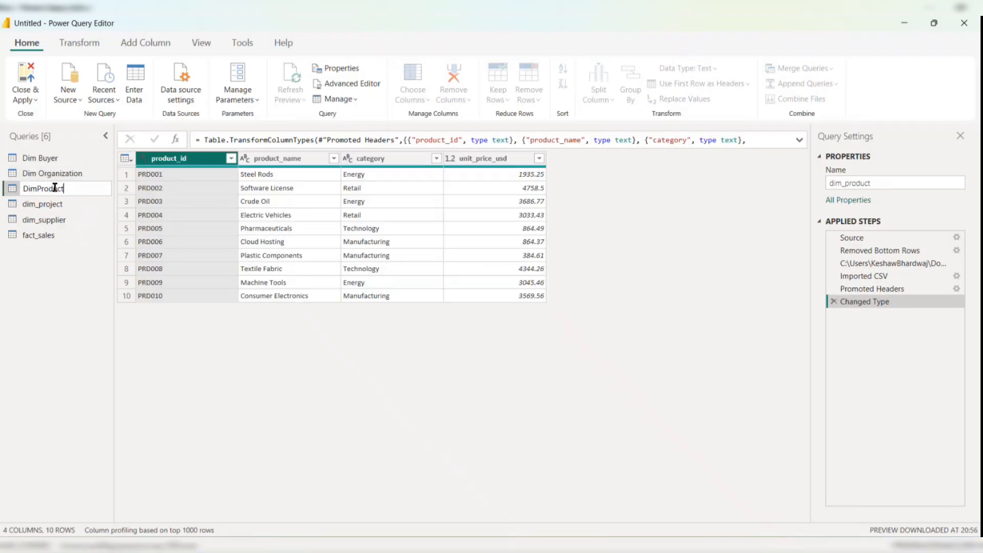
pyautogui.press('Return')
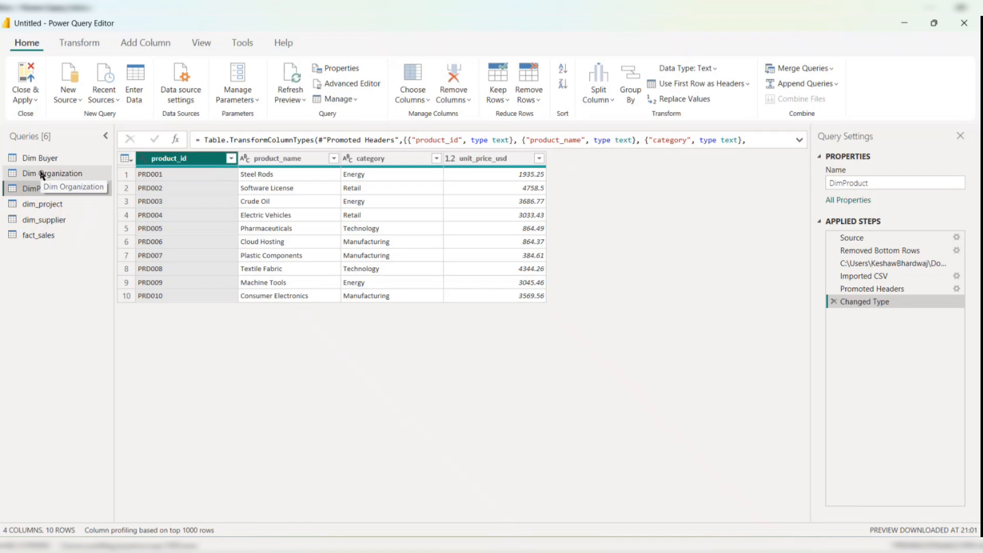
# - Remove the space from the Dim Organization query name to make it DimOrganization
pyautogui.click(41, 174)
pyautogui.press('BackSpace')
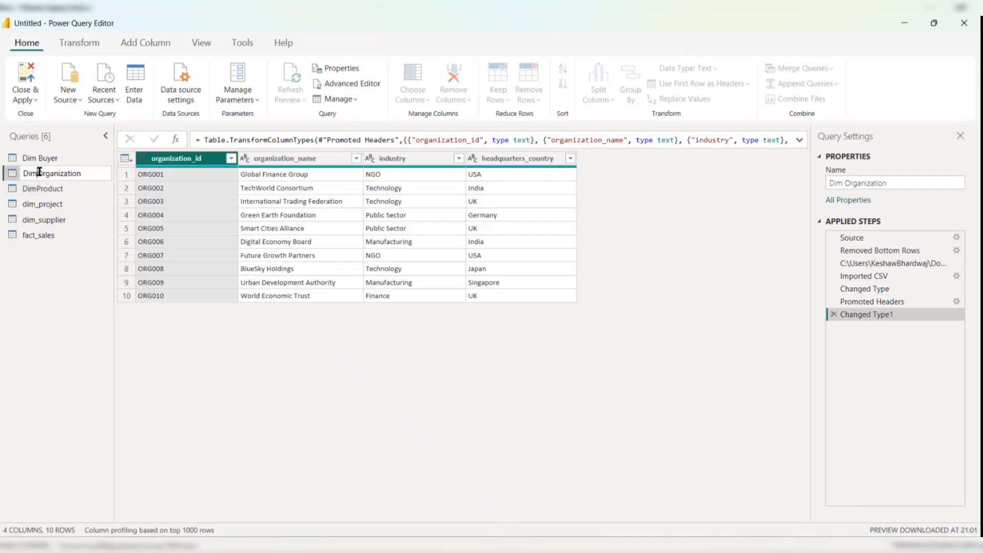
pyautogui.press('Return')
# - Rename the Dim Buyer query to DimBuyer without the space
pyautogui.click(46, 161)
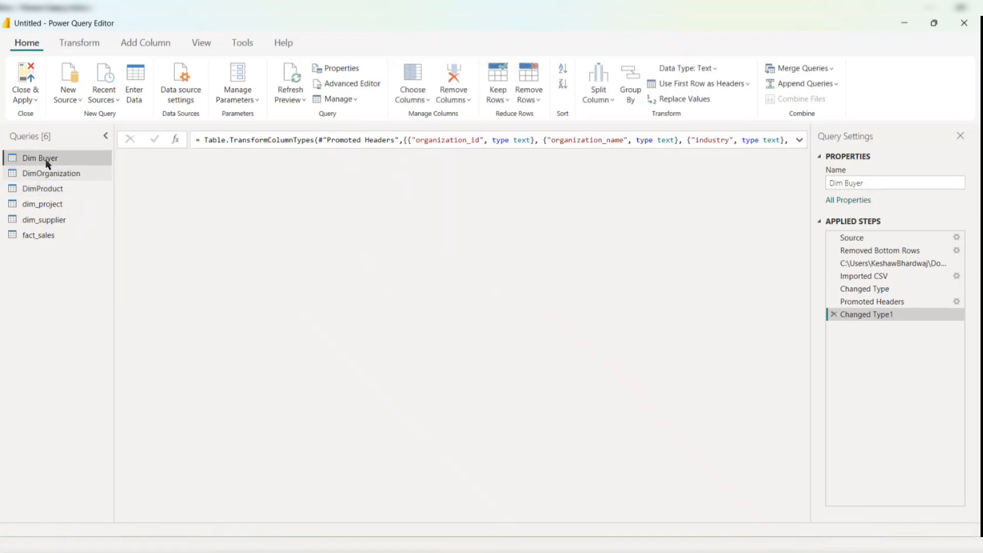
pyautogui.doubleClick(39, 159)
pyautogui.click(40, 159)
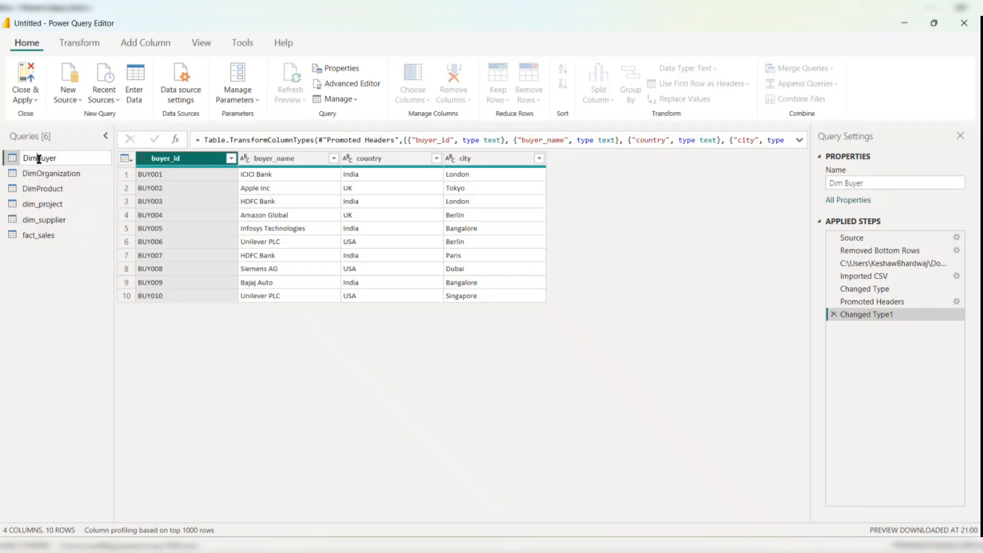
pyautogui.press('Return')
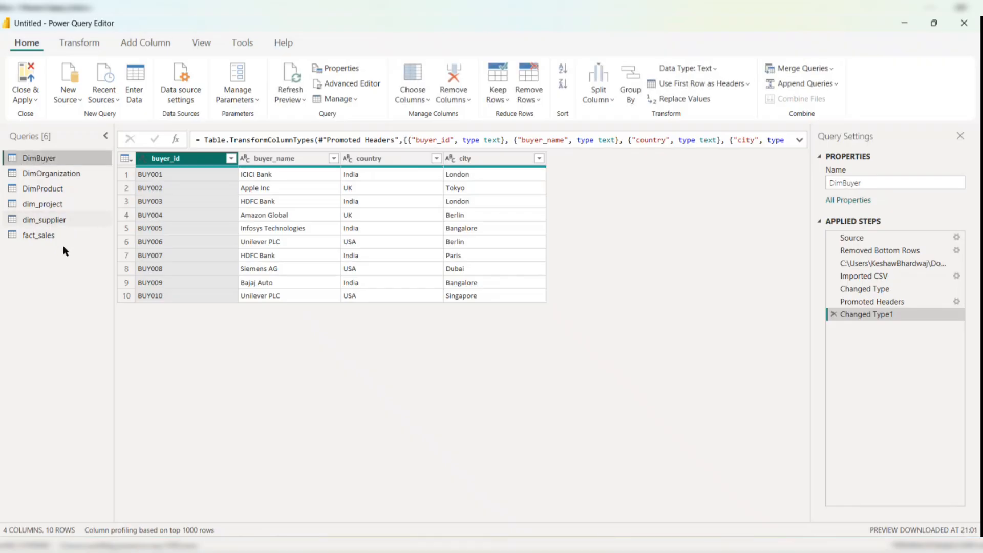
# - Rename the buyer_id column in DimBuyer to BuyerID
pyautogui.doubleClick(194, 158)
pyautogui.write('Buyer')
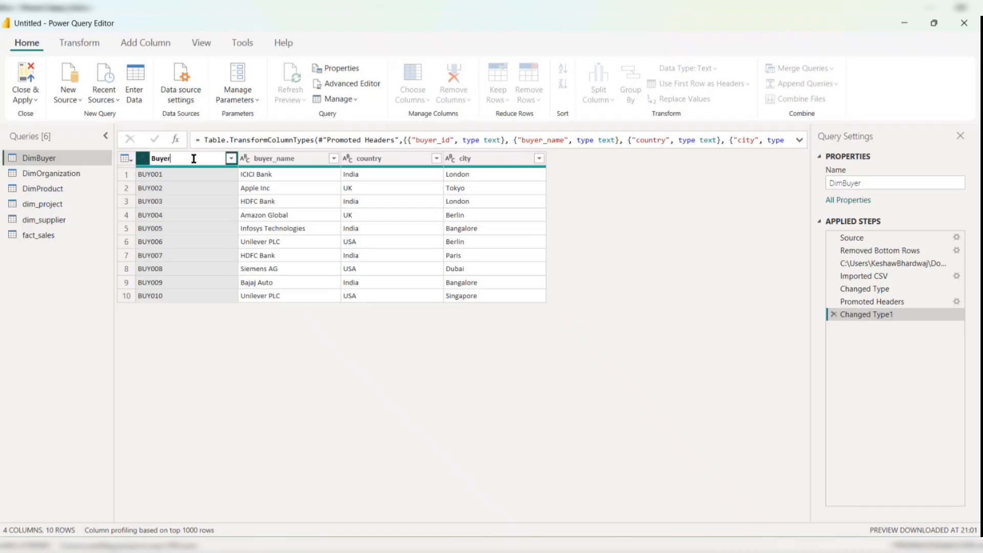
pyautogui.write('ID')
pyautogui.press('Return')
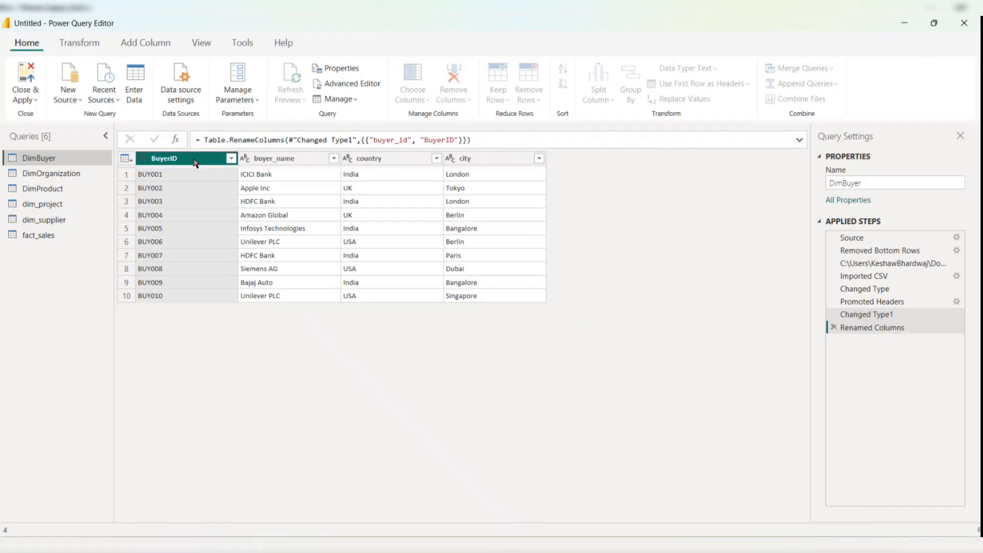
# - Rename the buyer_name column to BuyerName
pyautogui.click(280, 155)
pyautogui.doubleClick(280, 155)
pyautogui.write('BuyerName')
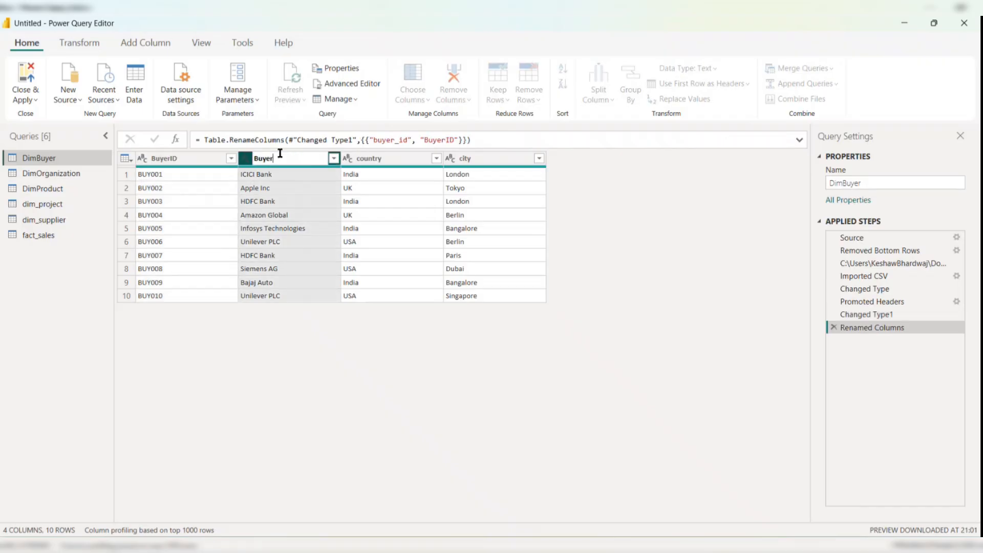
pyautogui.press('Return')
# - Capitalize the country column header to Country
pyautogui.click(386, 155)
pyautogui.doubleClick(386, 155)
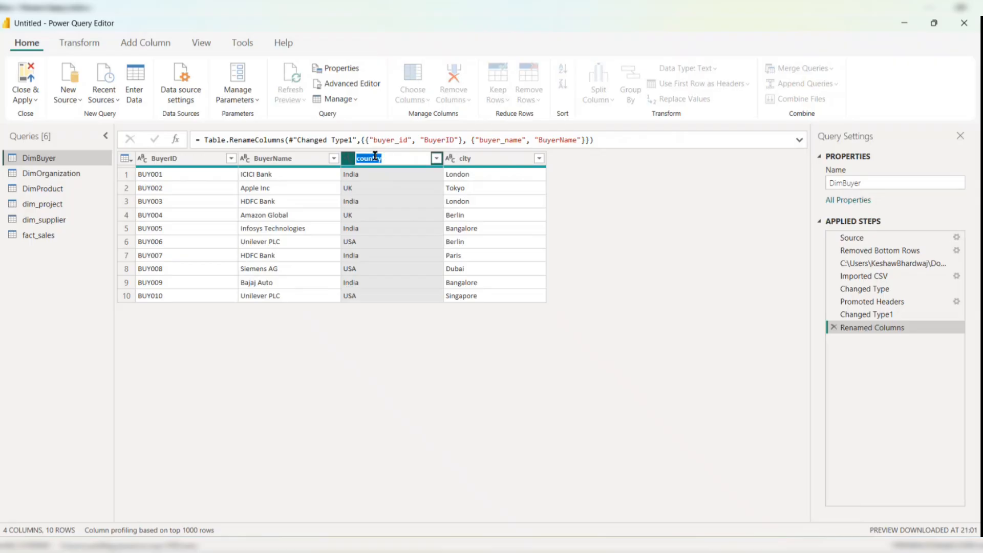
pyautogui.click(361, 157)
pyautogui.press('BackSpace')
pyautogui.write('C')
pyautogui.press('Return')
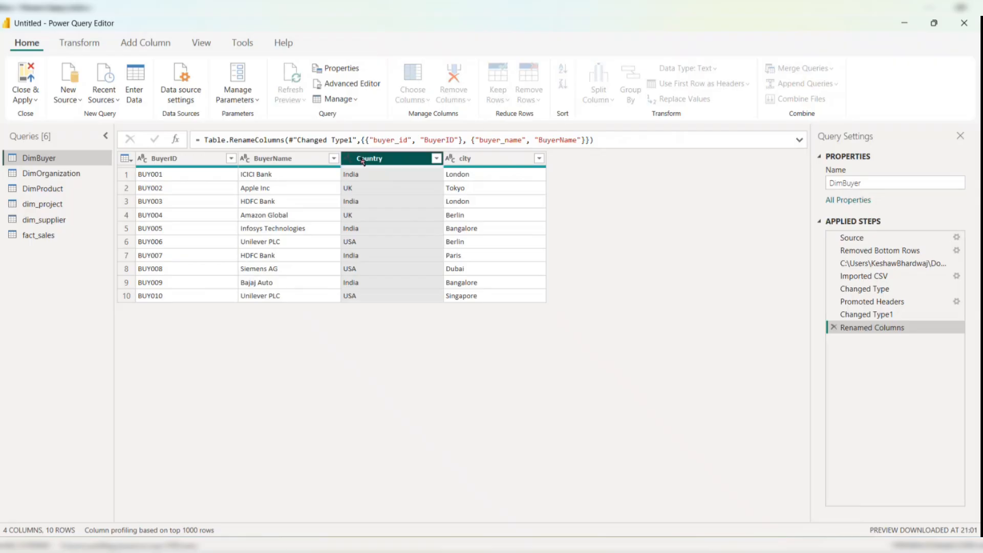
# - Capitalize the city column header to City
pyautogui.click(501, 160)
pyautogui.doubleClick(501, 158)
pyautogui.click(463, 158)
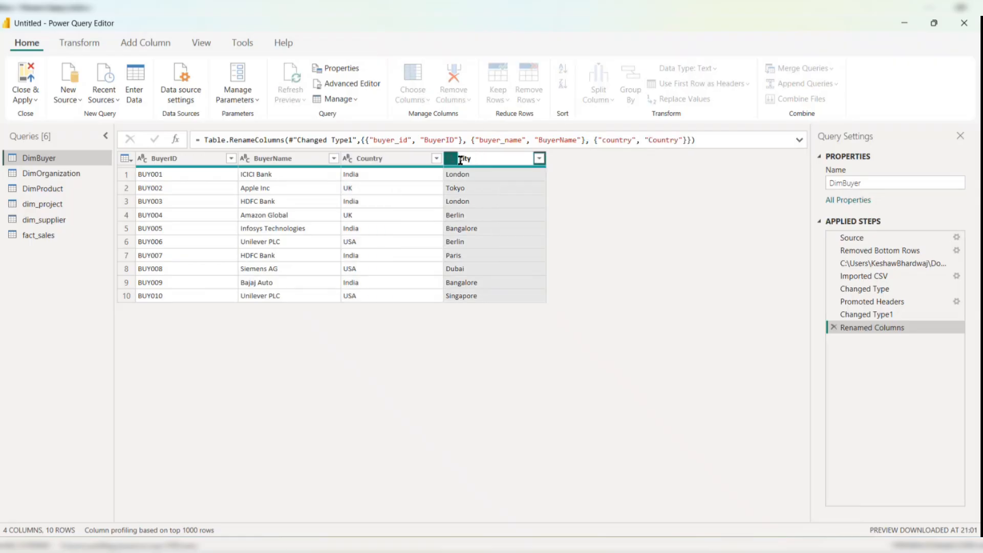
pyautogui.press('BackSpace')
pyautogui.write('C')
pyautogui.press('Return')
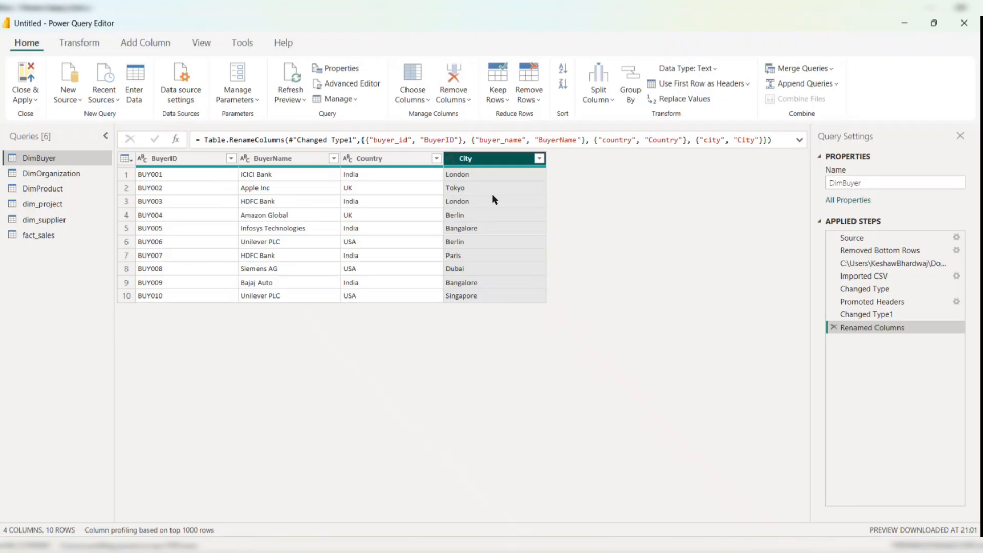
# - Browse the previews of the remaining queries, from DimOrganization to fact_sales
pyautogui.click(53, 173)
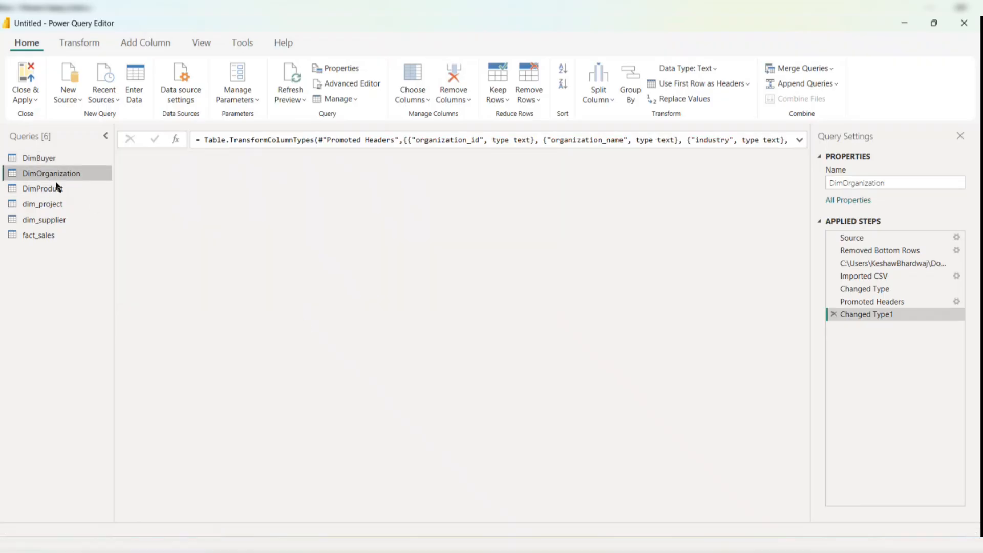
pyautogui.click(53, 188)
pyautogui.click(53, 206)
pyautogui.click(49, 220)
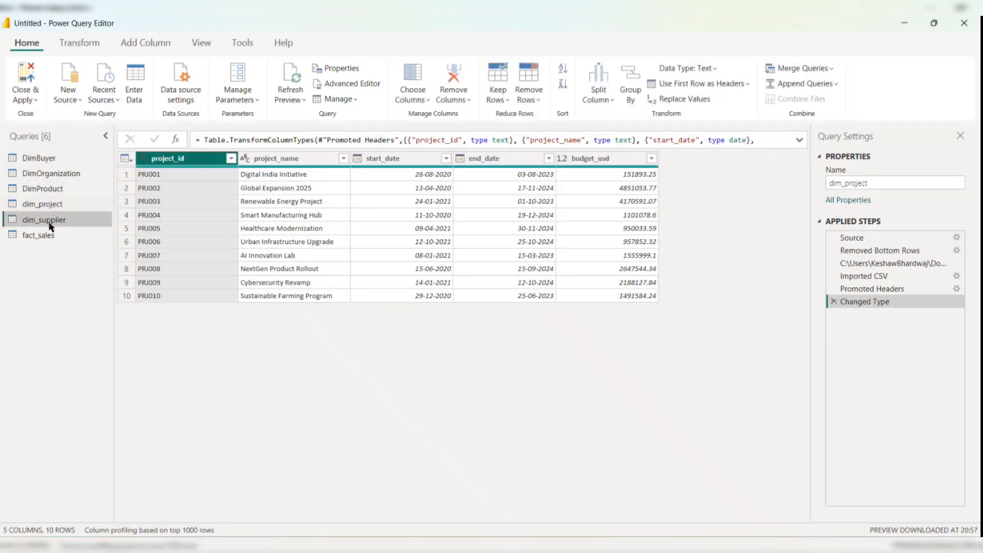
pyautogui.click(47, 234)
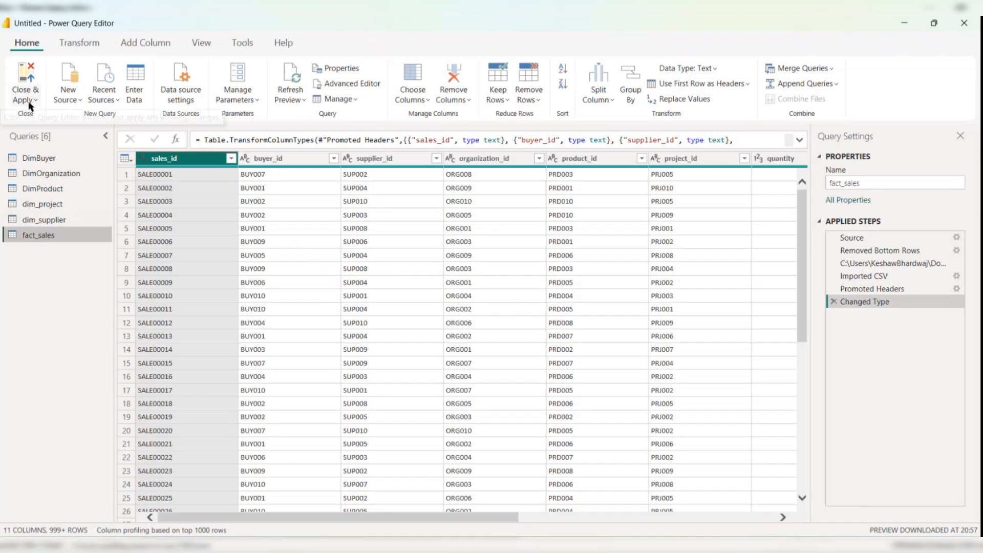
pyautogui.click(31, 101)
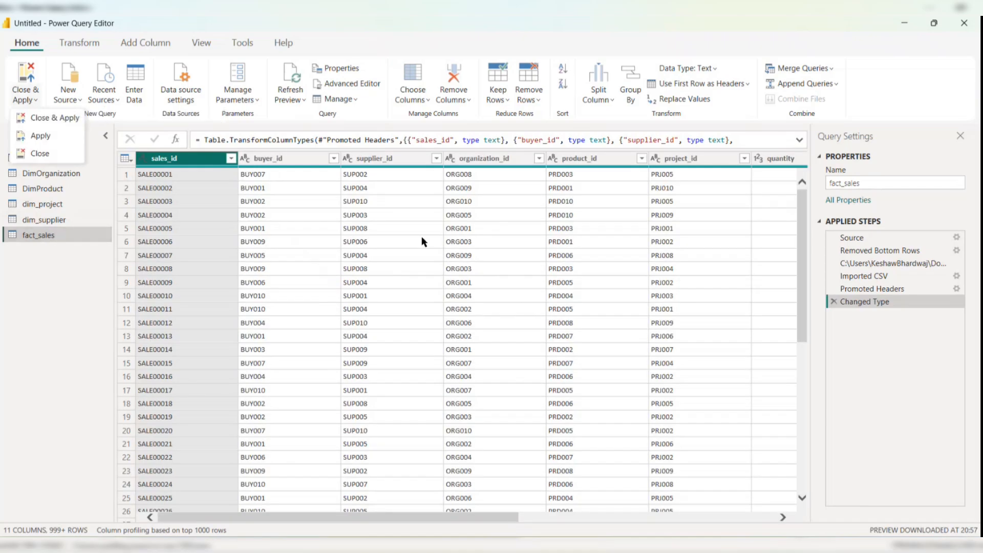
pyautogui.click(94, 152)
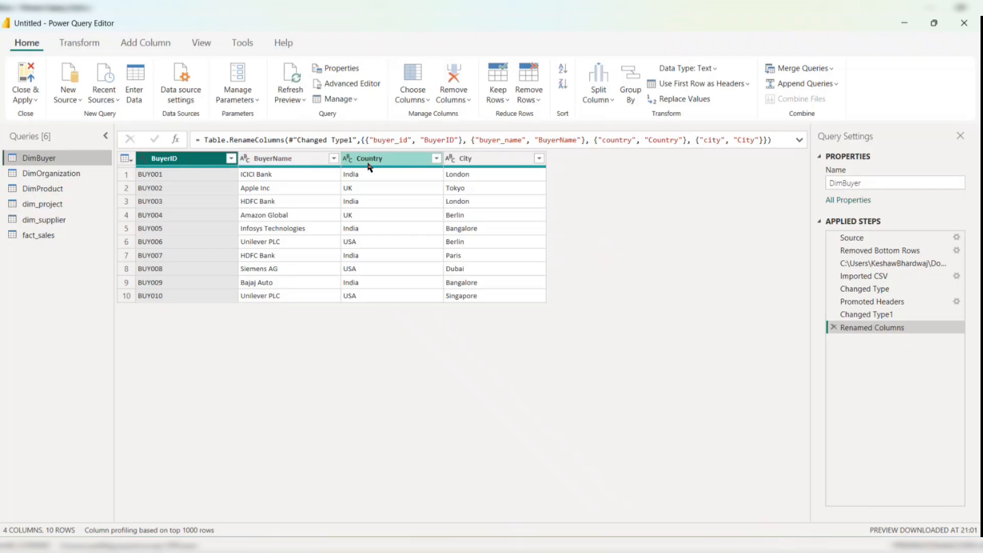
# - Review each query's columns again, scrolling across the full width of the fact_sales table
pyautogui.click(28, 177)
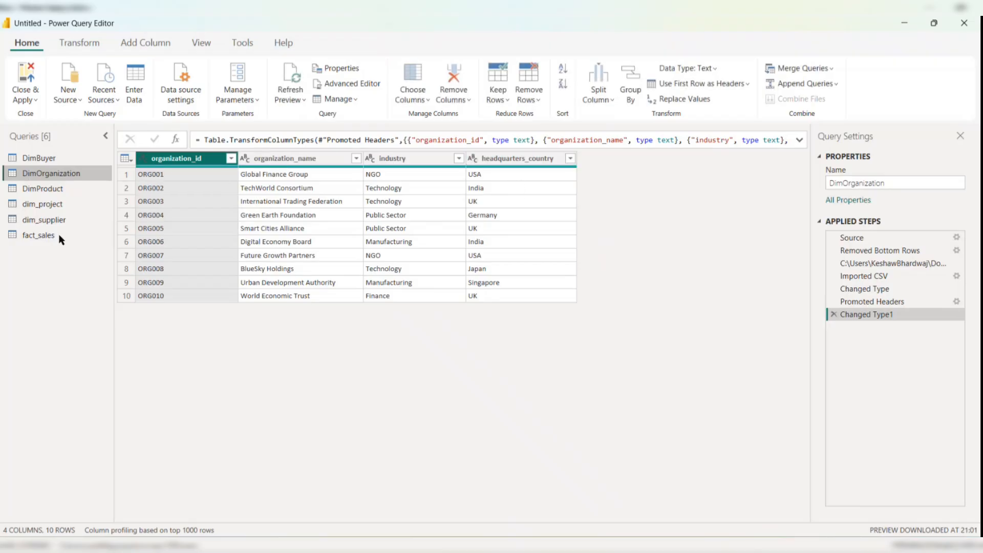
pyautogui.click(48, 188)
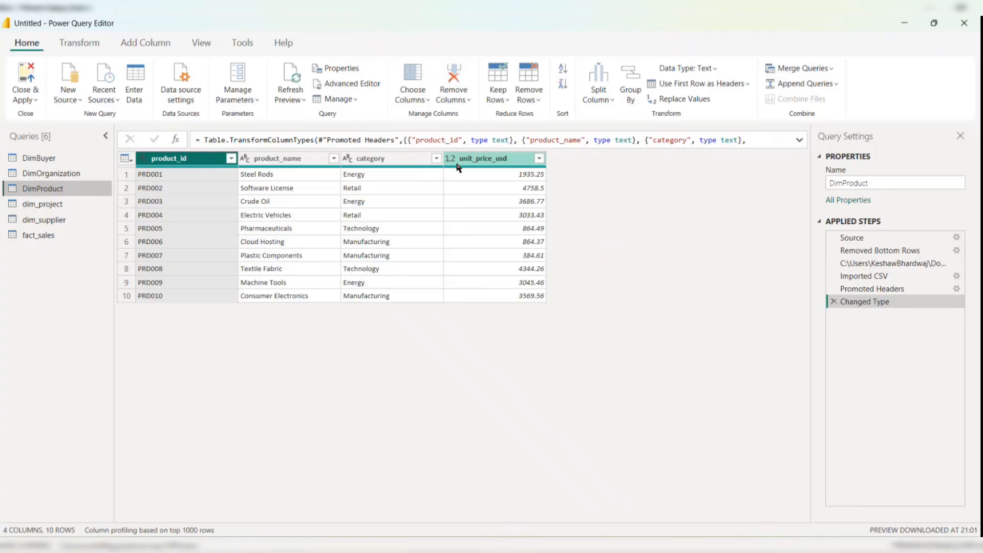
pyautogui.click(58, 206)
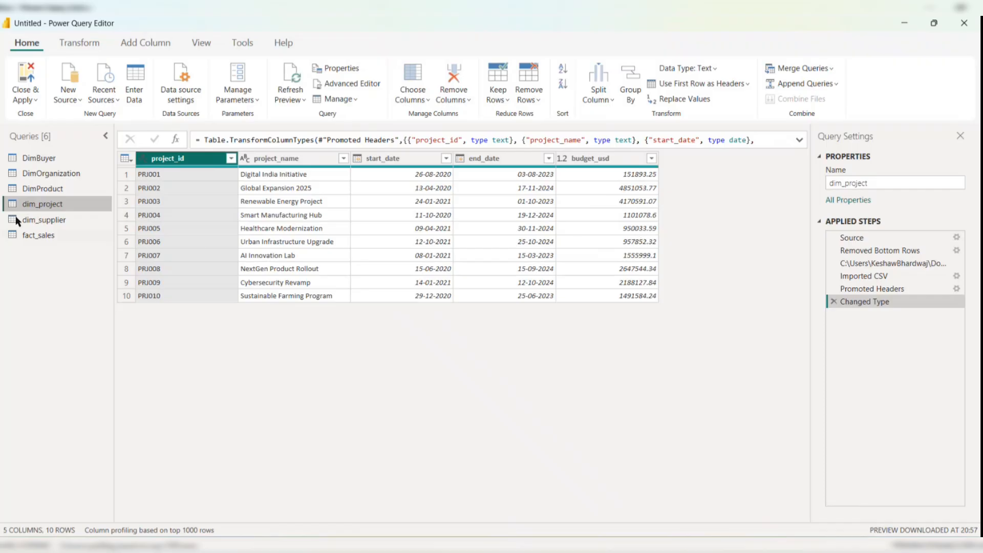
pyautogui.click(51, 221)
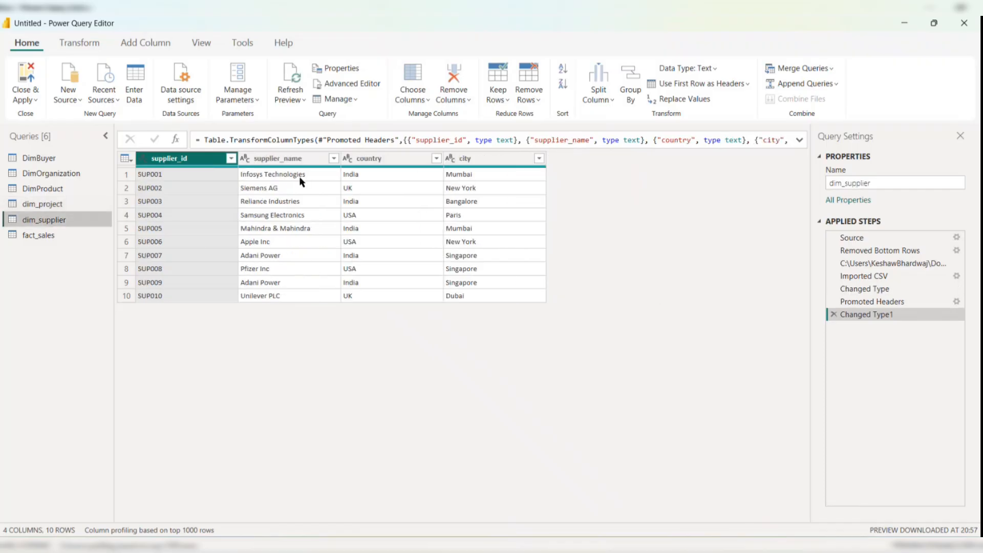
pyautogui.click(40, 240)
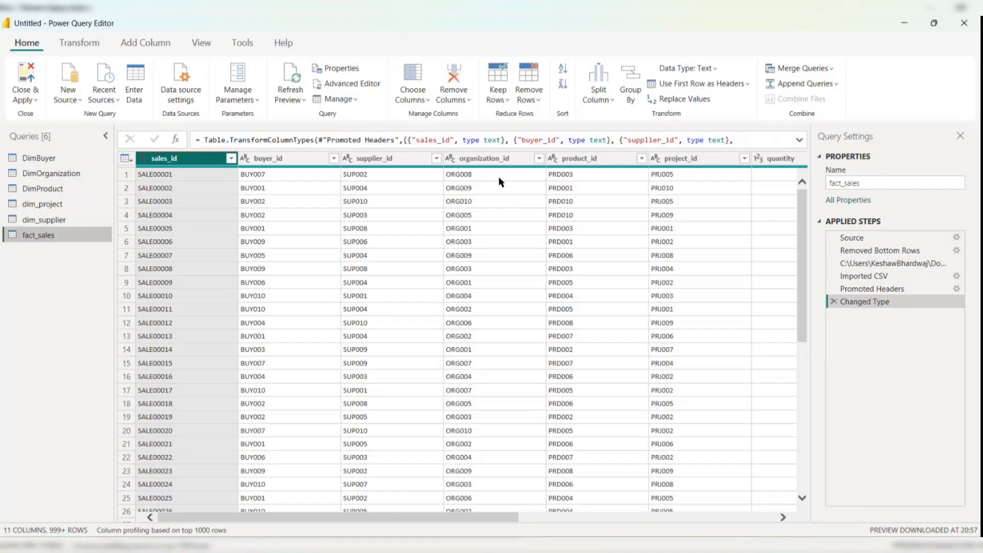
pyautogui.hscroll(5, 526, 183)
pyautogui.hscroll(2, 524, 183)
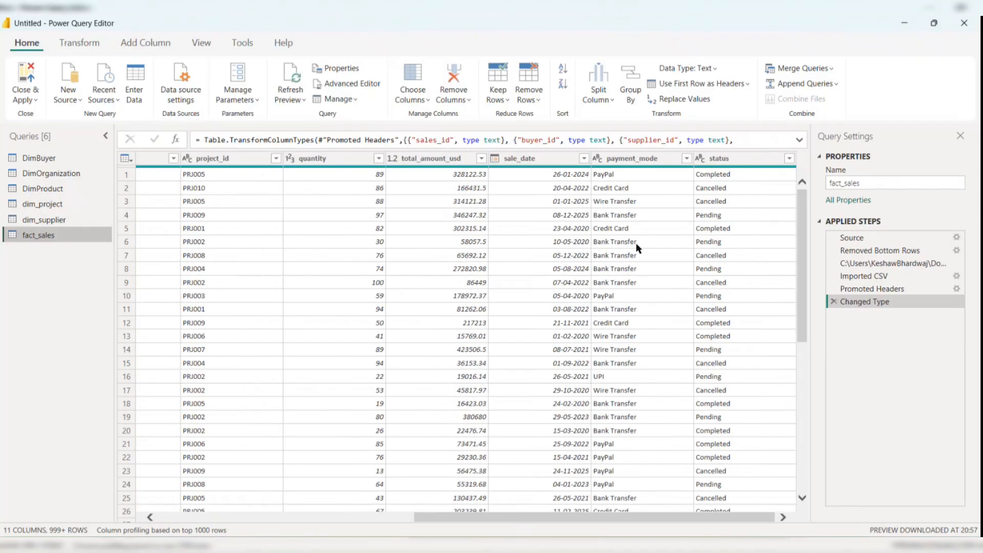
pyautogui.hscroll(-7, 349, 261)
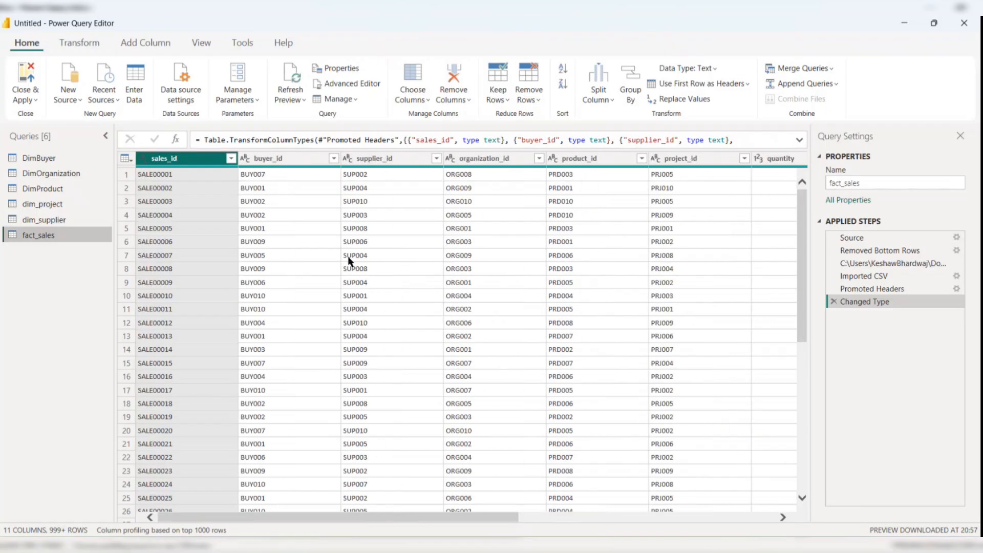
# - Close the Power Query Editor and apply the pending changes
pyautogui.click(22, 101)
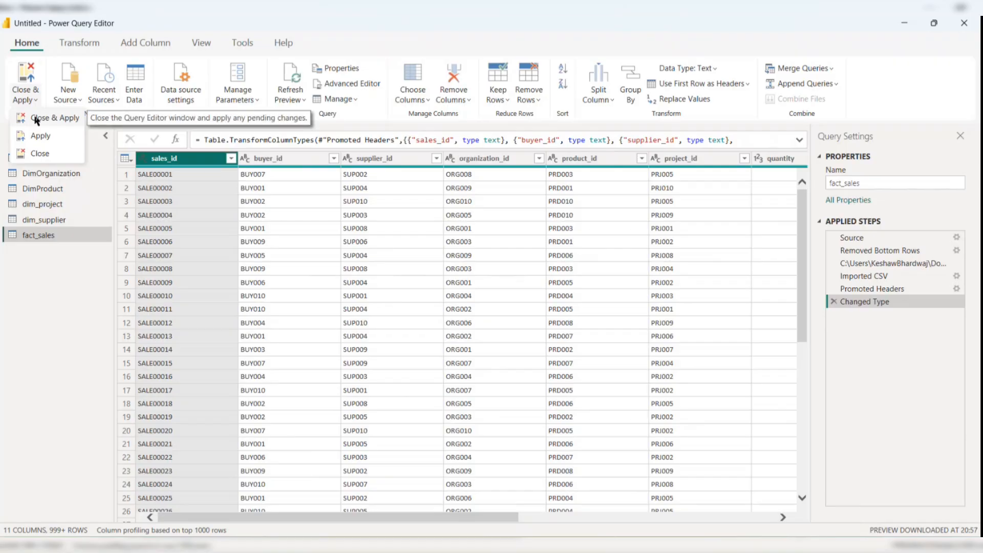
pyautogui.click(37, 118)
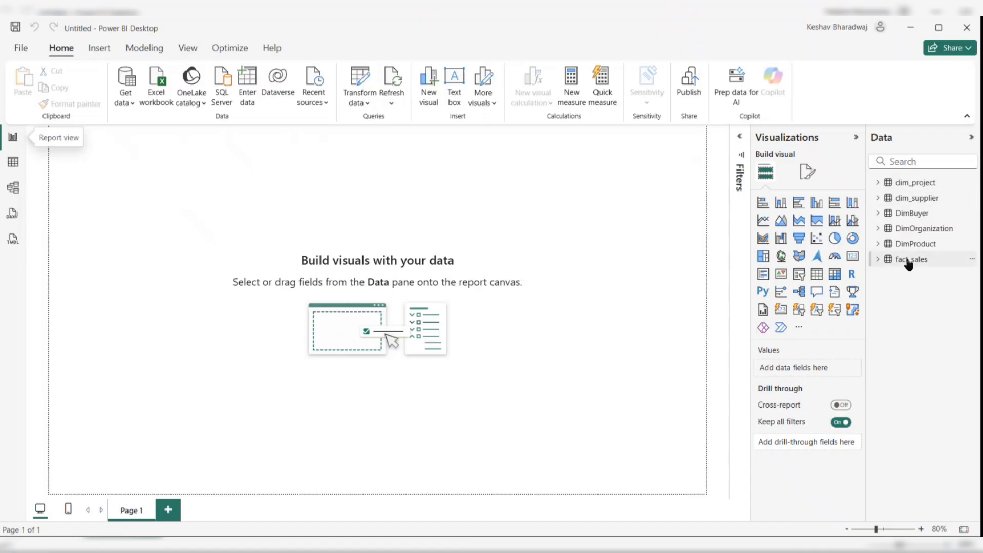
# - In model view, shift the fact_sales table card slightly down and open the Manage relationships dialog
pyautogui.click(16, 192)
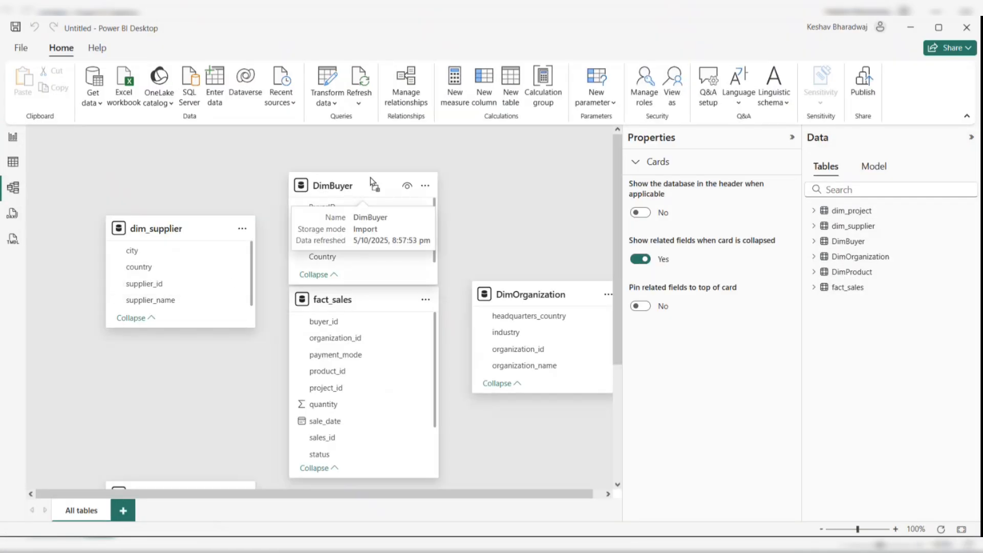
pyautogui.moveTo(356, 301); pyautogui.dragTo(352, 329)
pyautogui.scroll(-4, 428, 310)
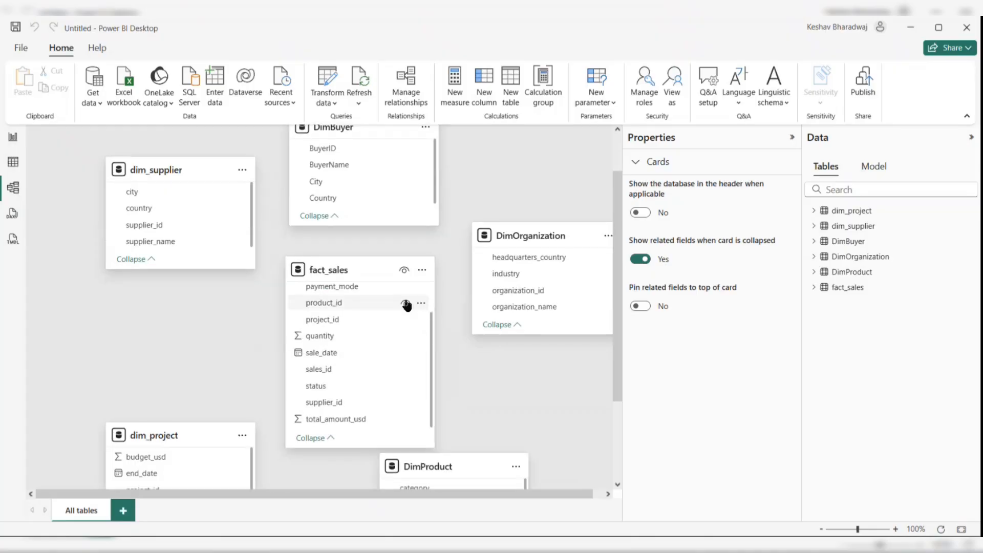
pyautogui.click(410, 105)
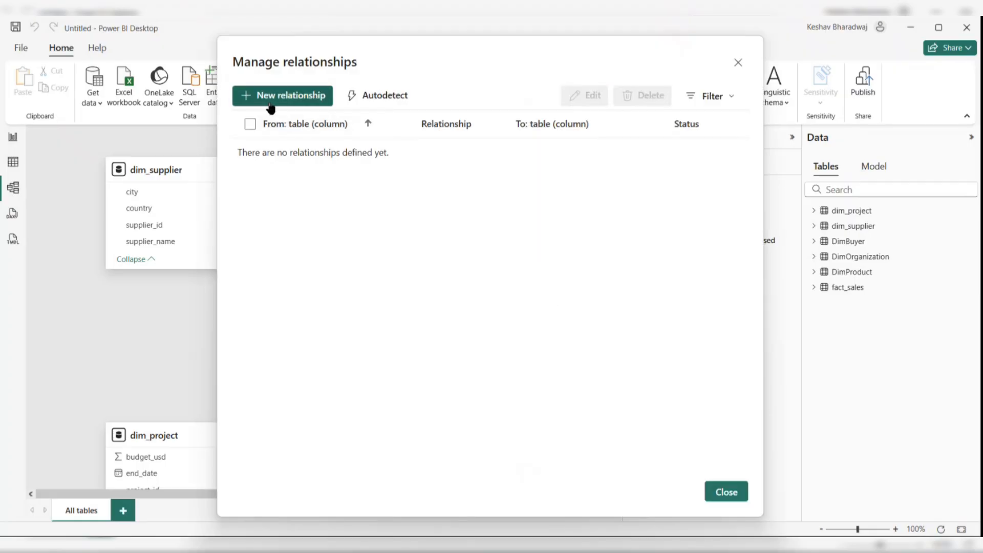
# - Create a many-to-one relationship from fact_sales buyer_id to DimBuyer BuyerID, save it and close the relationships dialog
pyautogui.click(303, 99)
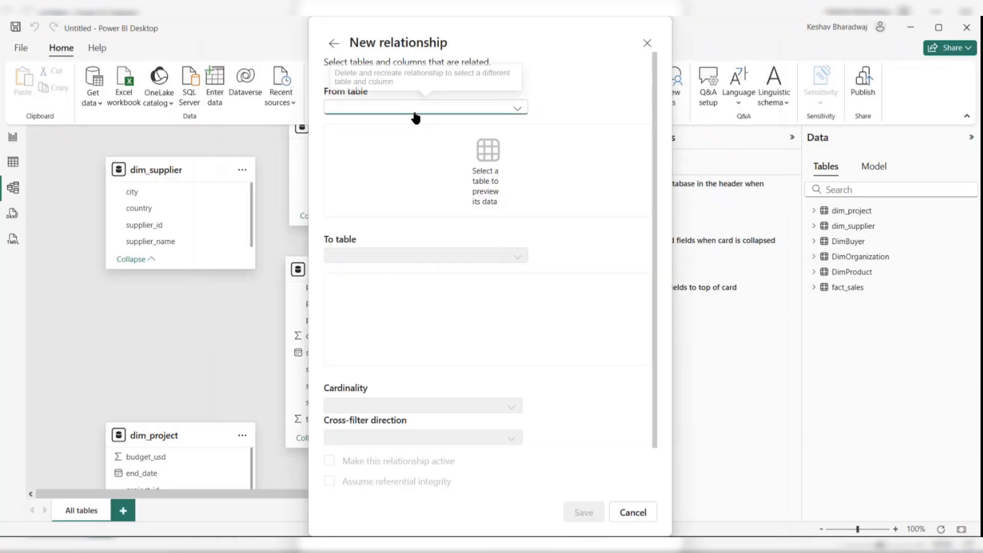
pyautogui.click(413, 110)
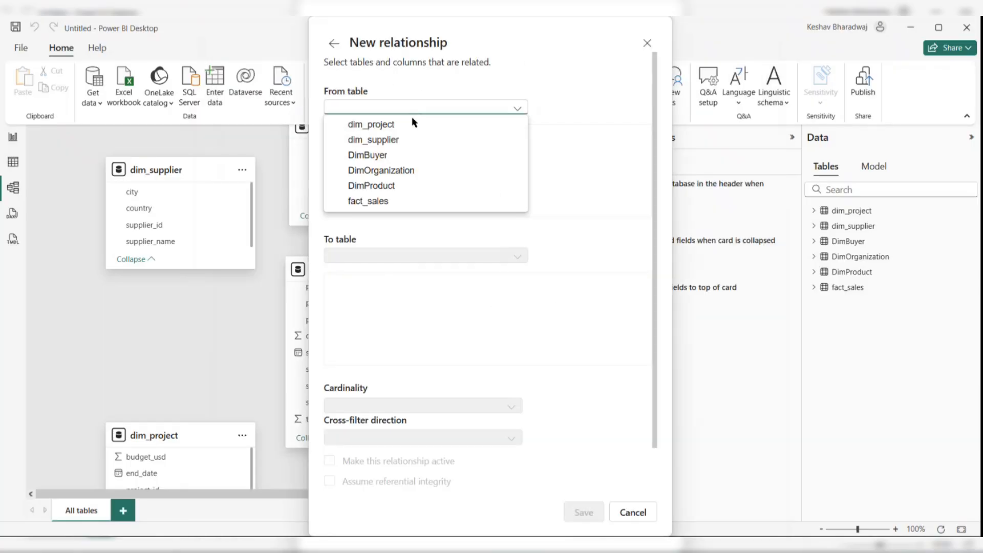
pyautogui.click(383, 202)
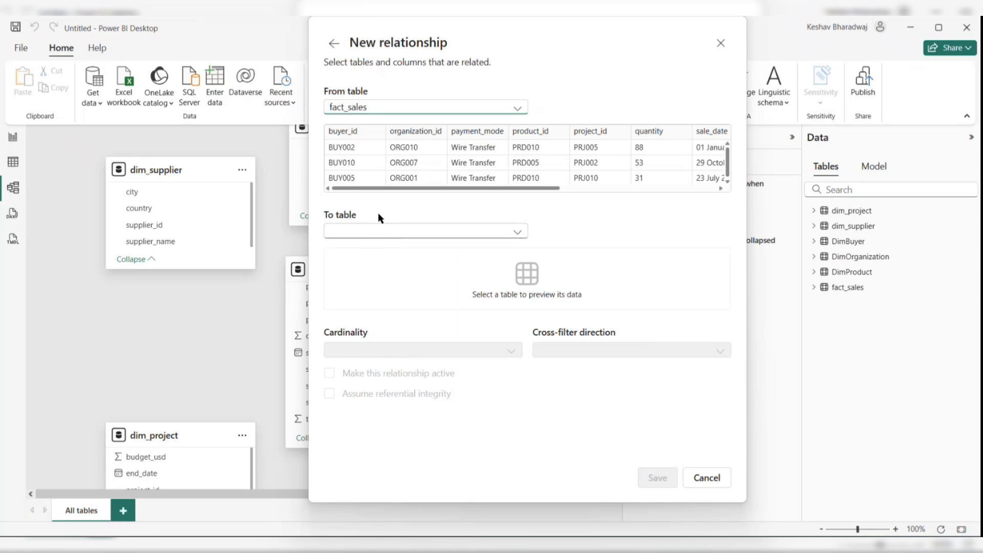
pyautogui.click(375, 233)
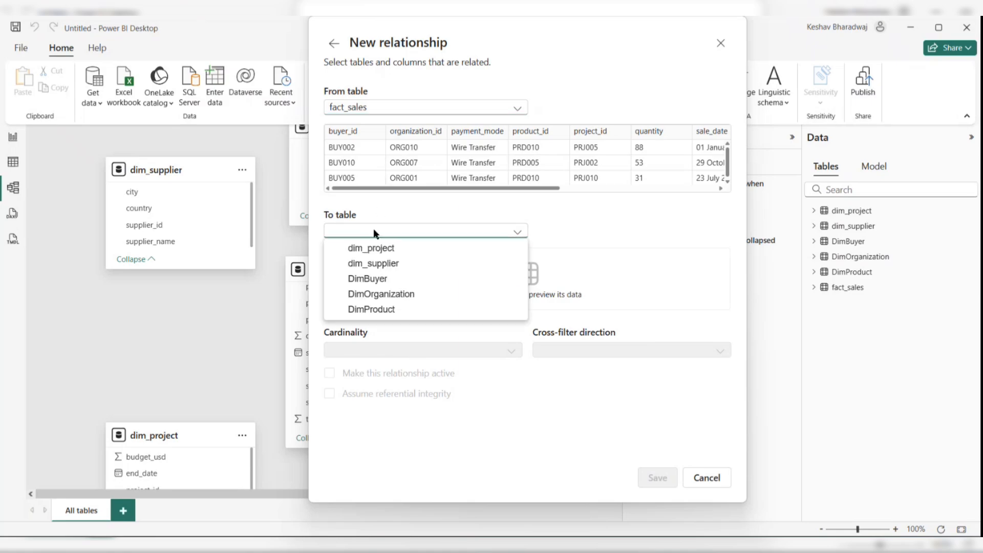
pyautogui.click(373, 279)
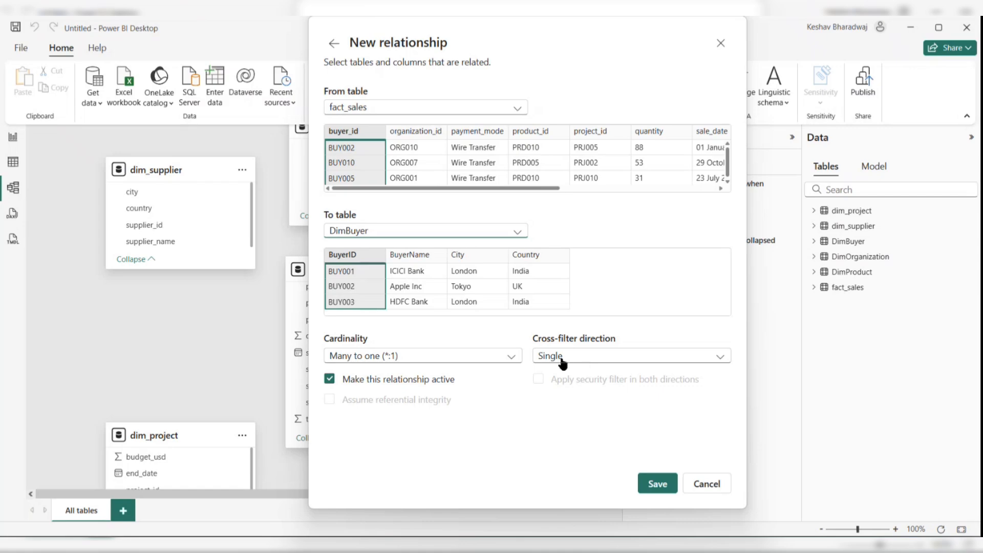
pyautogui.click(657, 483)
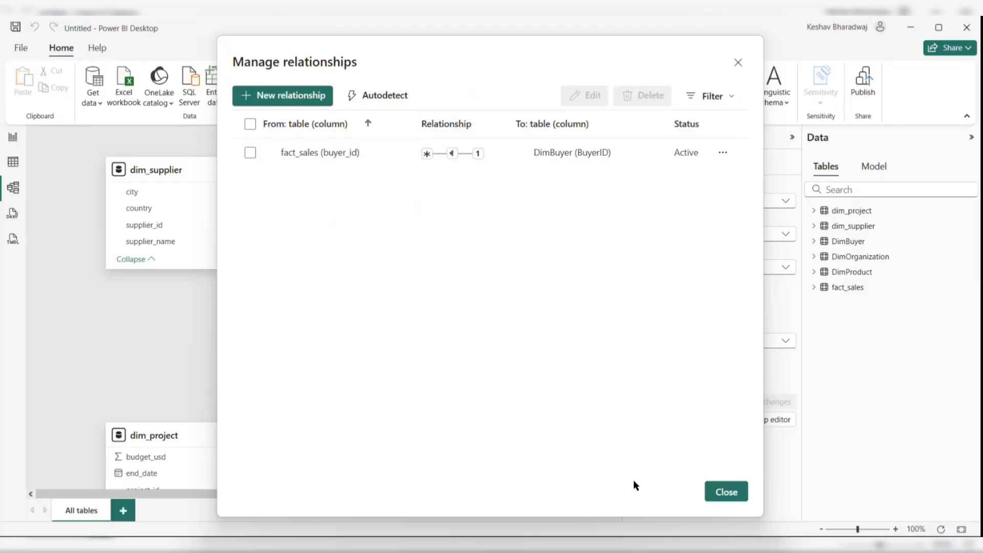
pyautogui.click(726, 492)
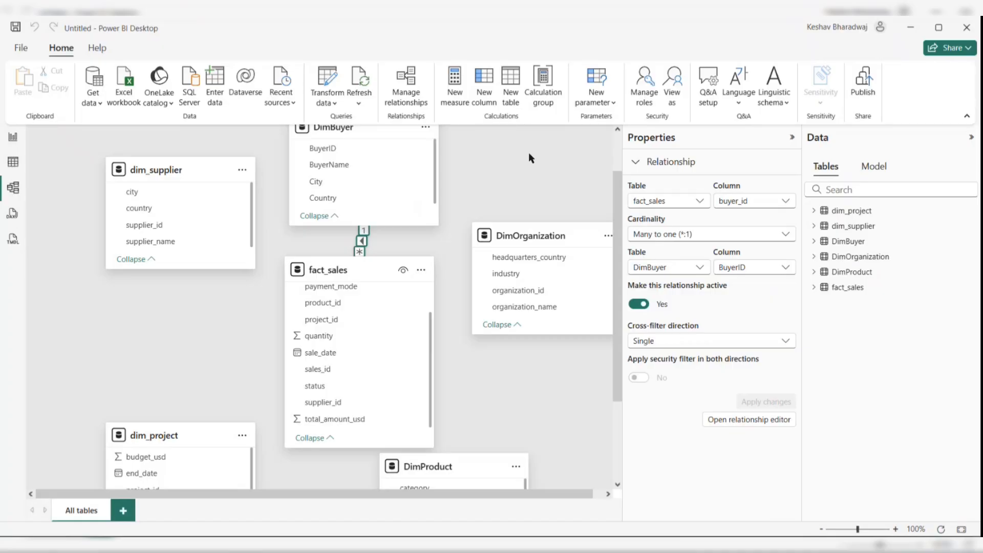
# - Create a new calculated table with the formula Date Table = CALENDARAUTO(12)
pyautogui.click(511, 91)
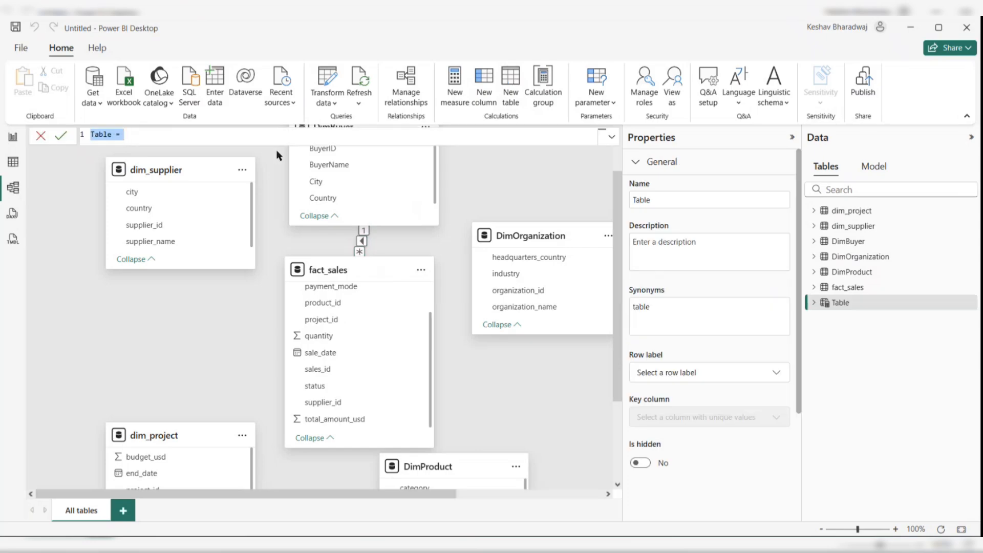
pyautogui.write('Date Table = Cale')
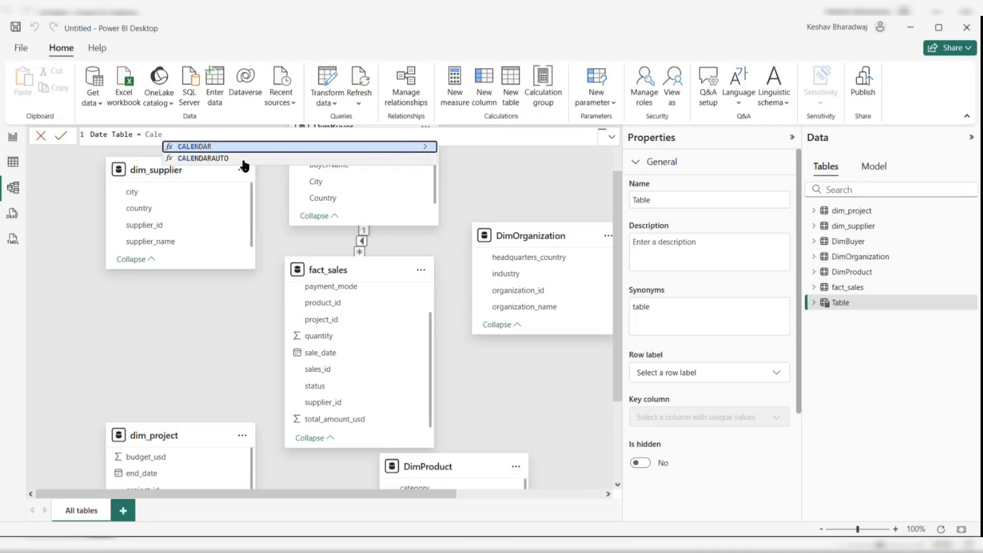
pyautogui.click(227, 161)
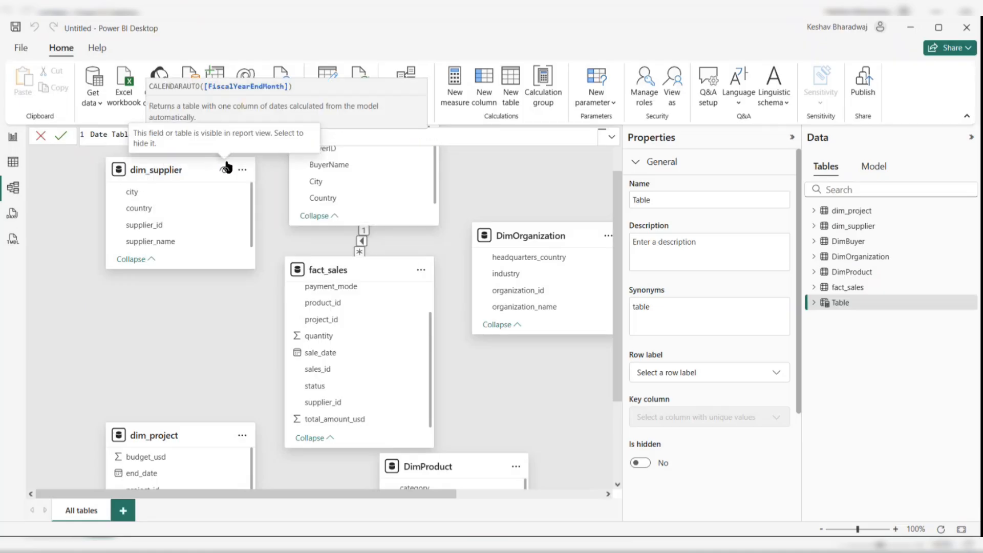
pyautogui.write('12')
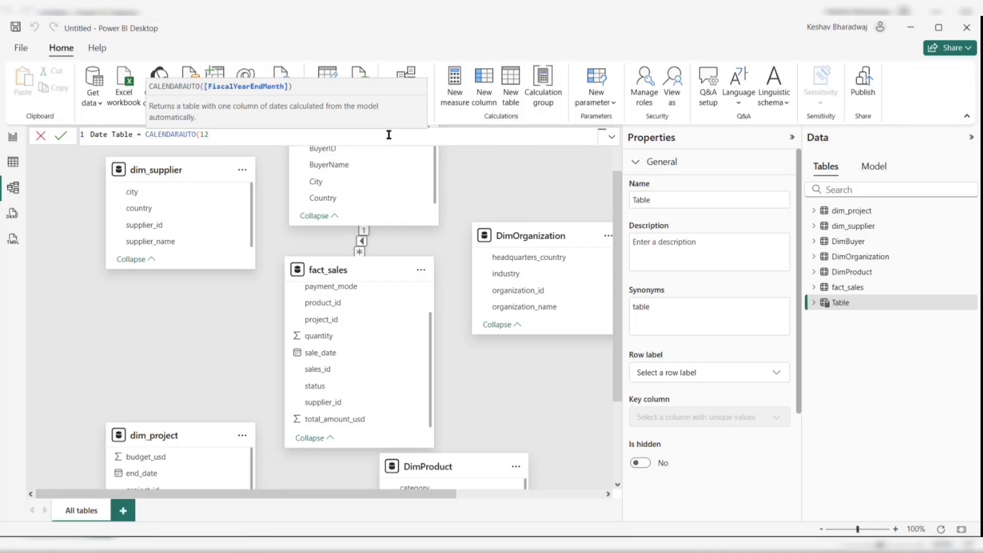
pyautogui.write(')')
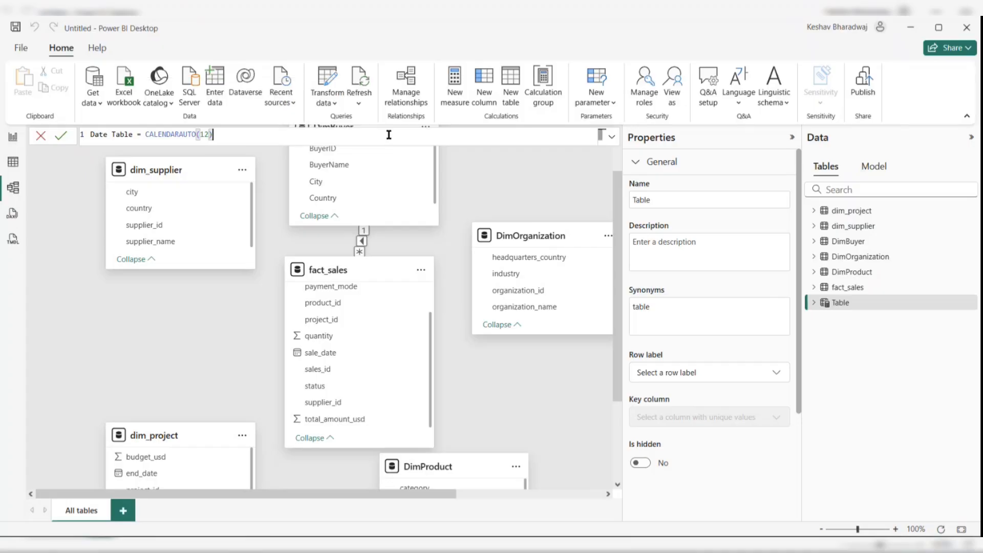
pyautogui.press('Return')
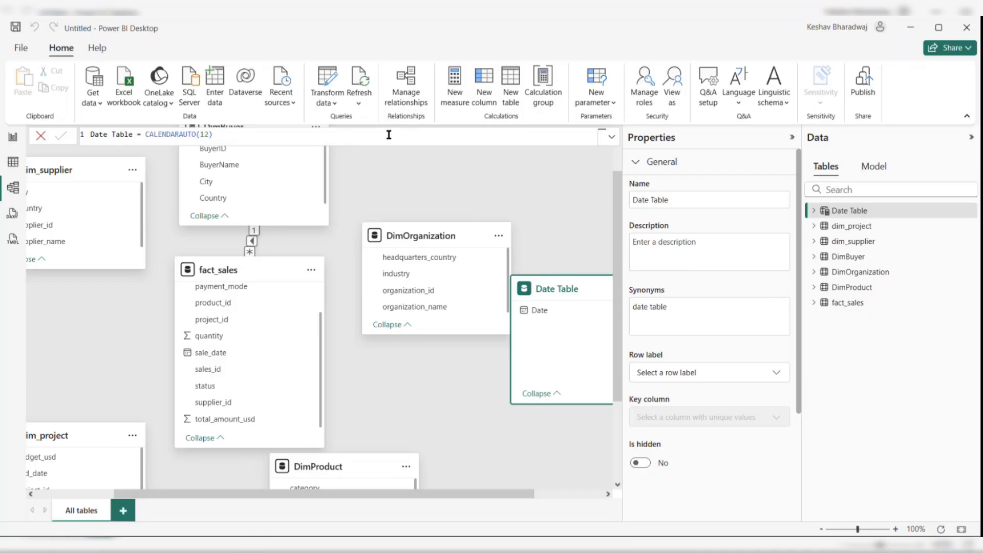
# - In table view, set the Date Table's Date column to the Date data type with the dd/mm/yyyy format
pyautogui.click(11, 164)
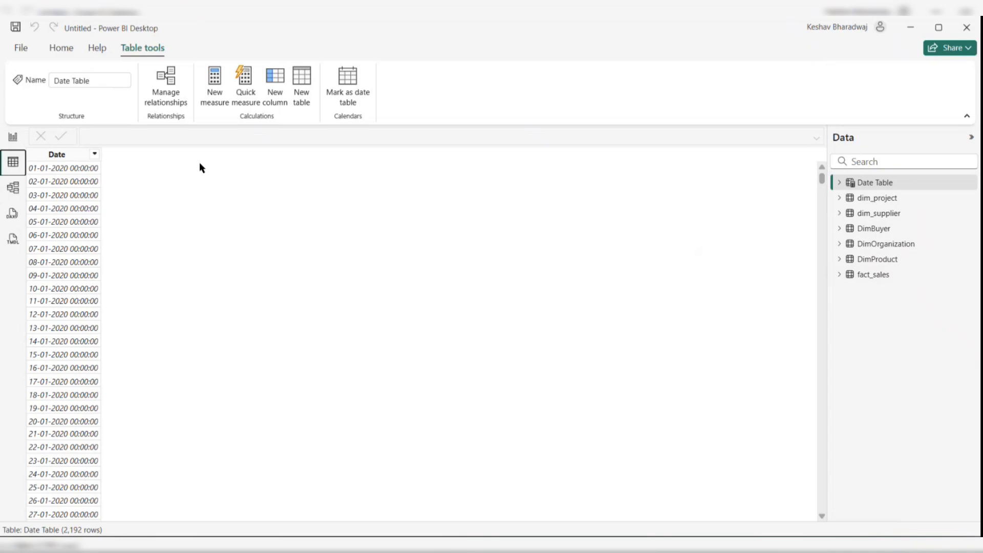
pyautogui.scroll(-20, 57, 259)
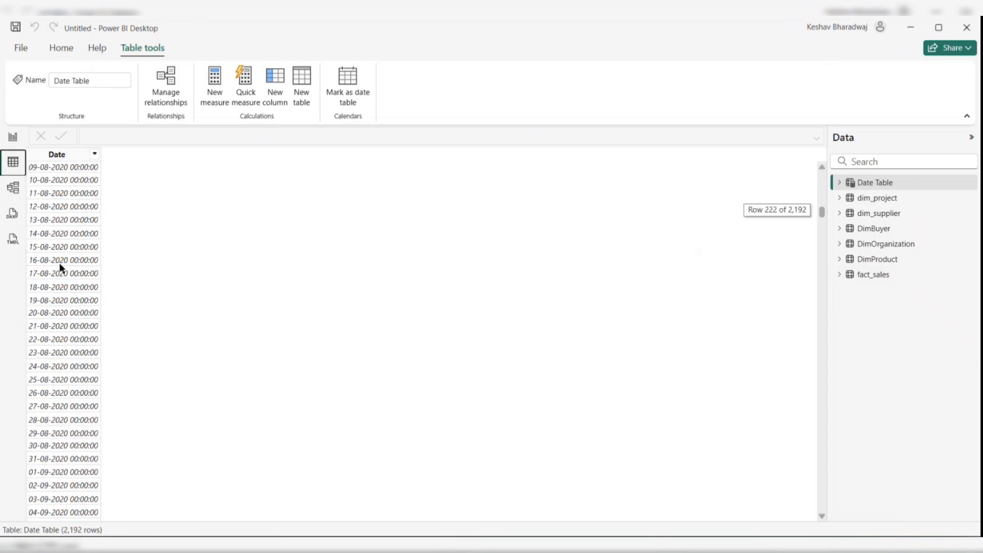
pyautogui.moveTo(823, 220); pyautogui.dragTo(836, 526)
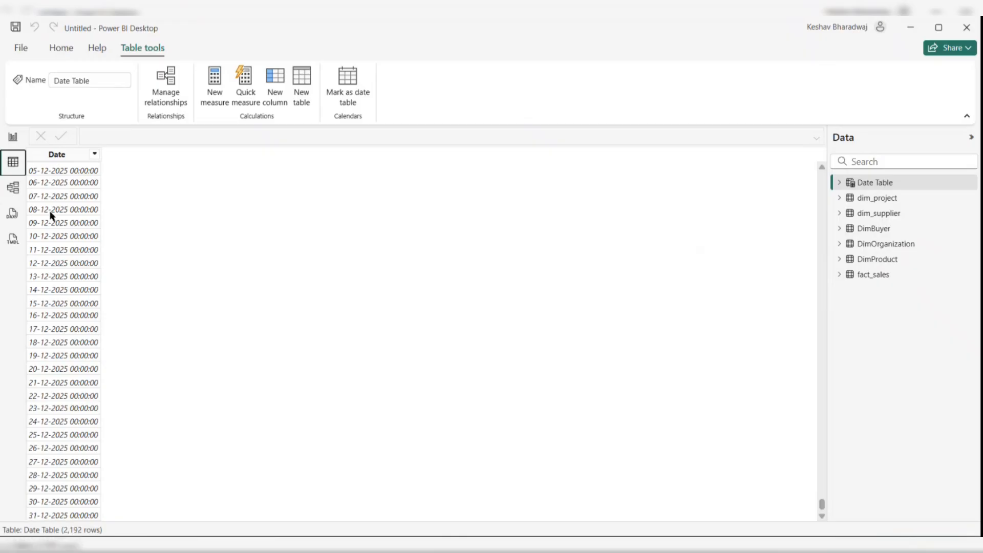
pyautogui.click(57, 155)
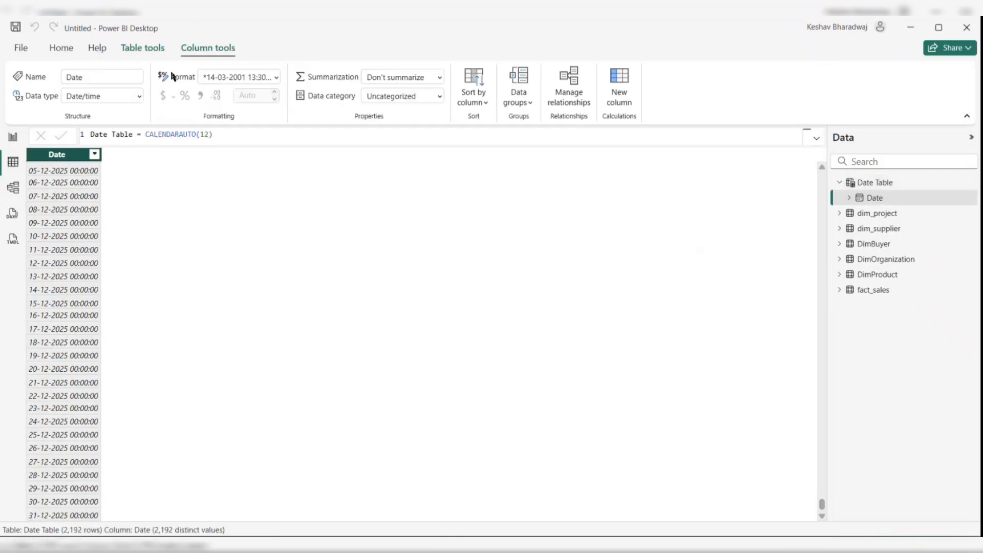
pyautogui.click(139, 96)
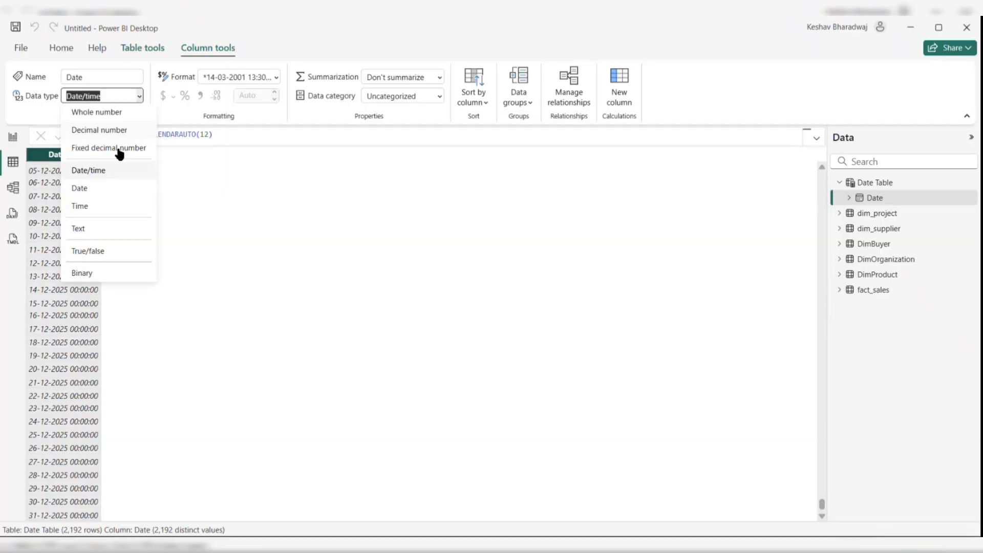
pyautogui.click(84, 188)
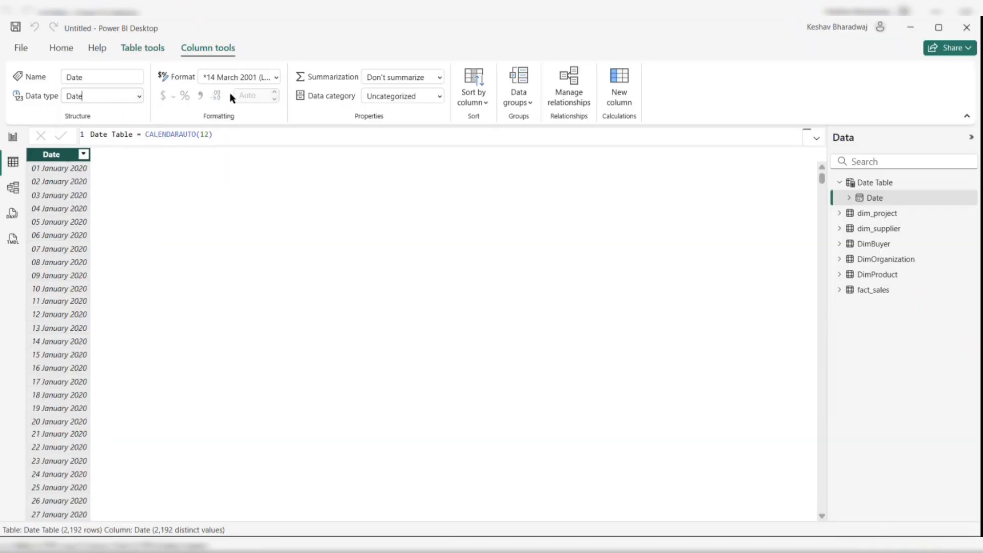
pyautogui.click(277, 77)
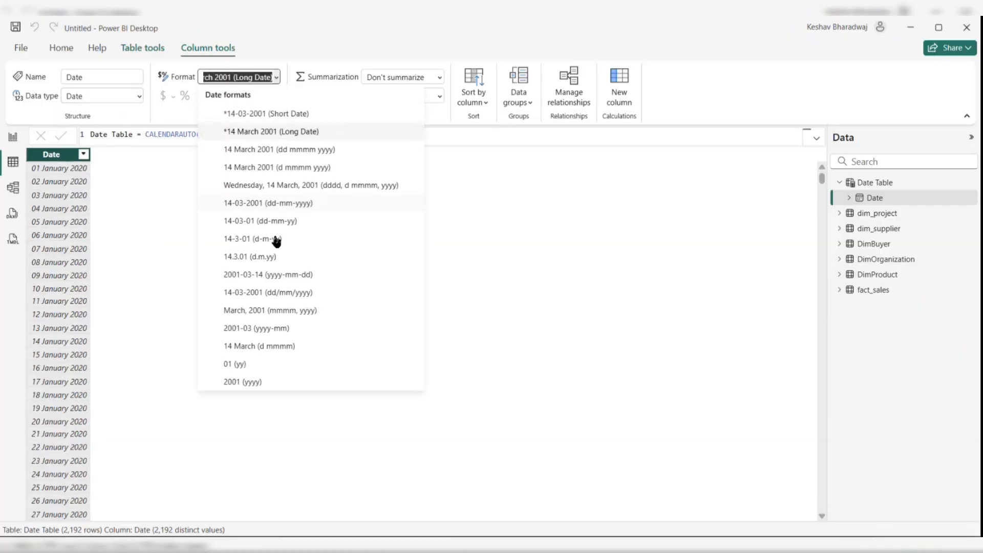
pyautogui.click(280, 296)
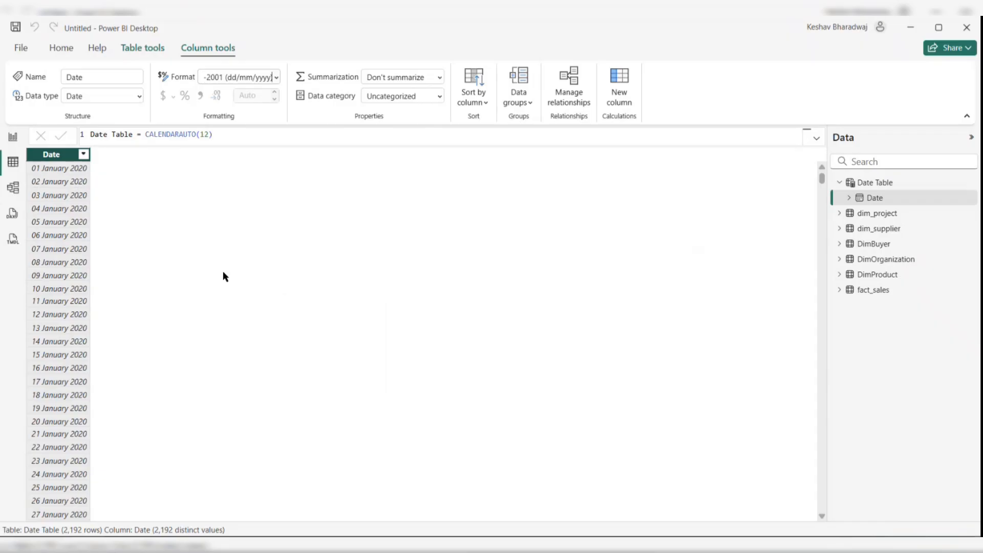
# - In model view, create a new calculated table with the formula Metric Table = {BLANK()}
pyautogui.click(14, 187)
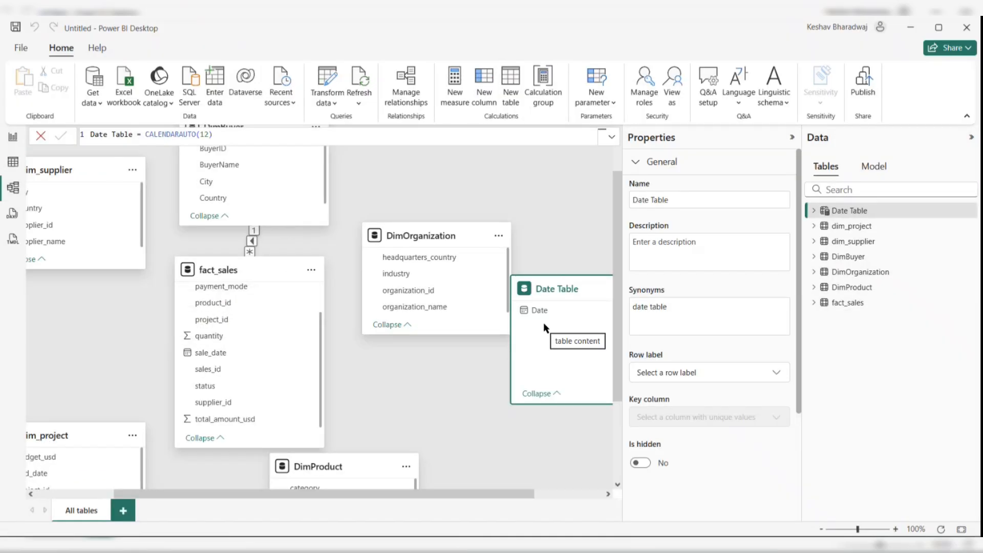
pyautogui.click(493, 184)
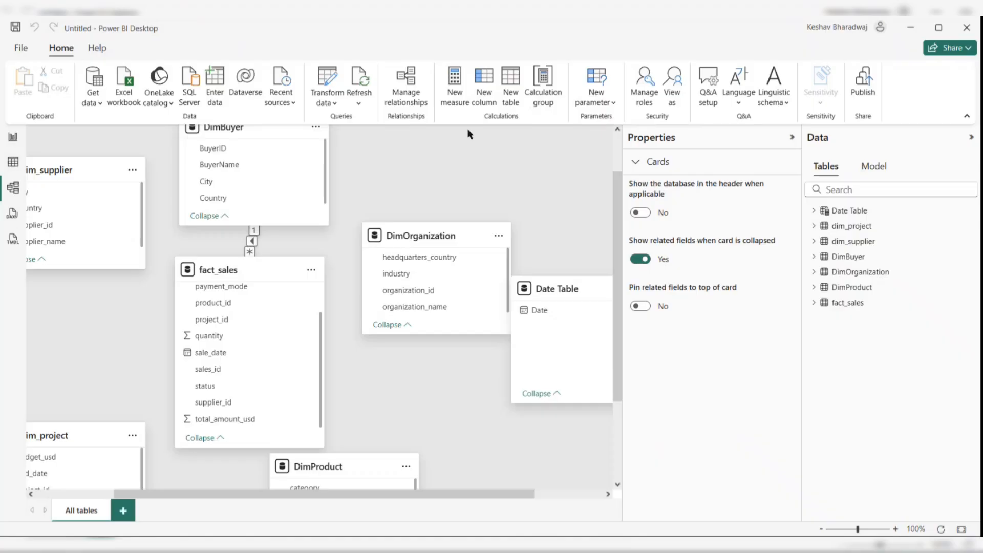
pyautogui.click(509, 88)
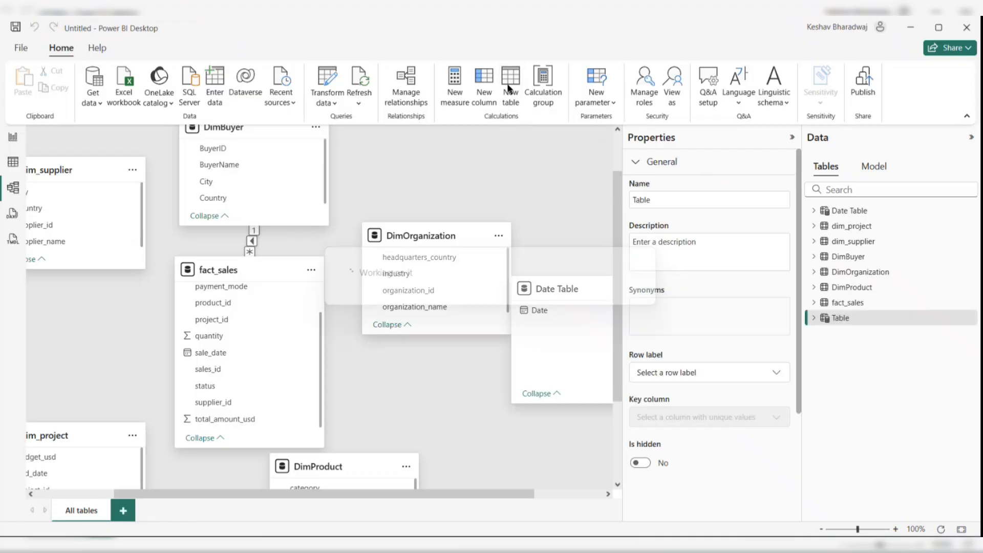
pyautogui.write('M')
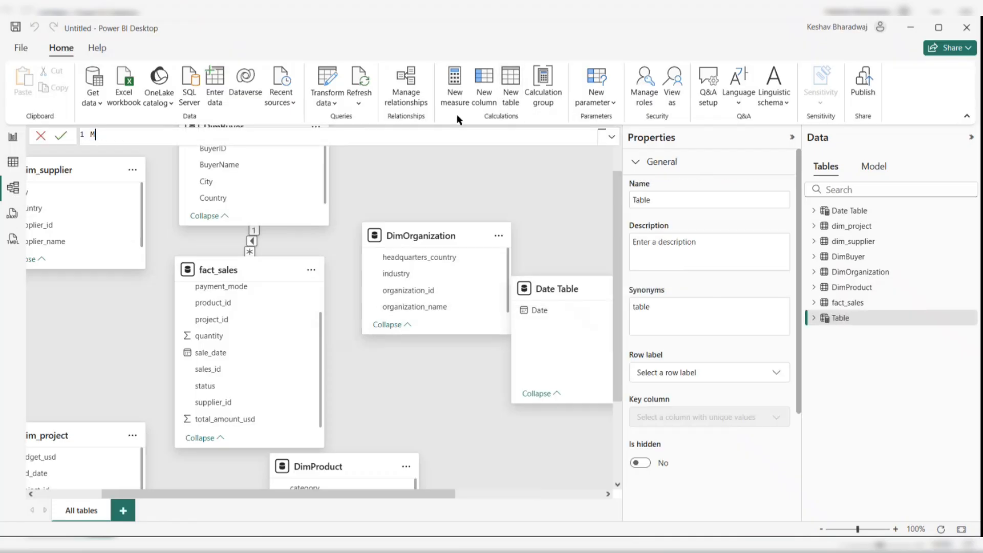
pyautogui.write('etric Table _')
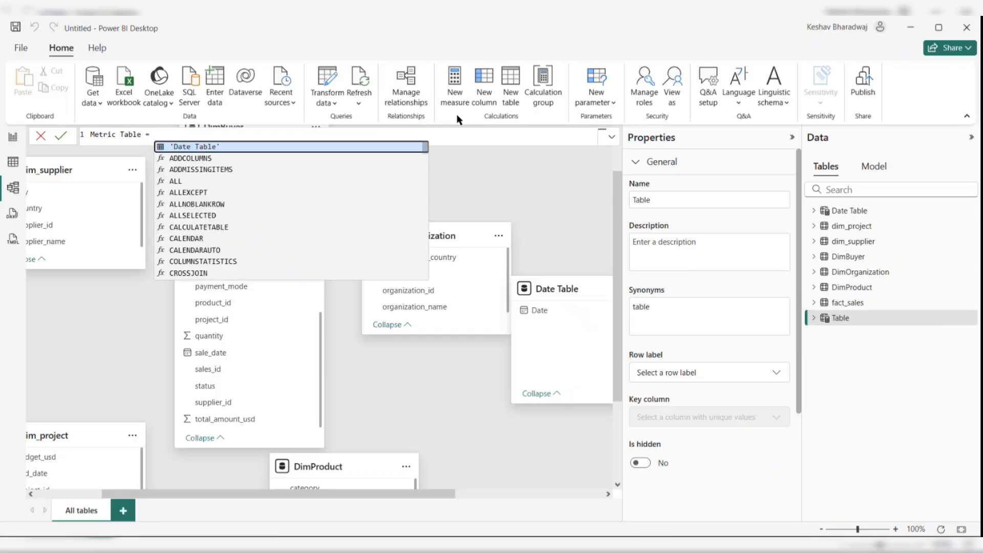
pyautogui.write(' {}')
pyautogui.write('BLANK()')
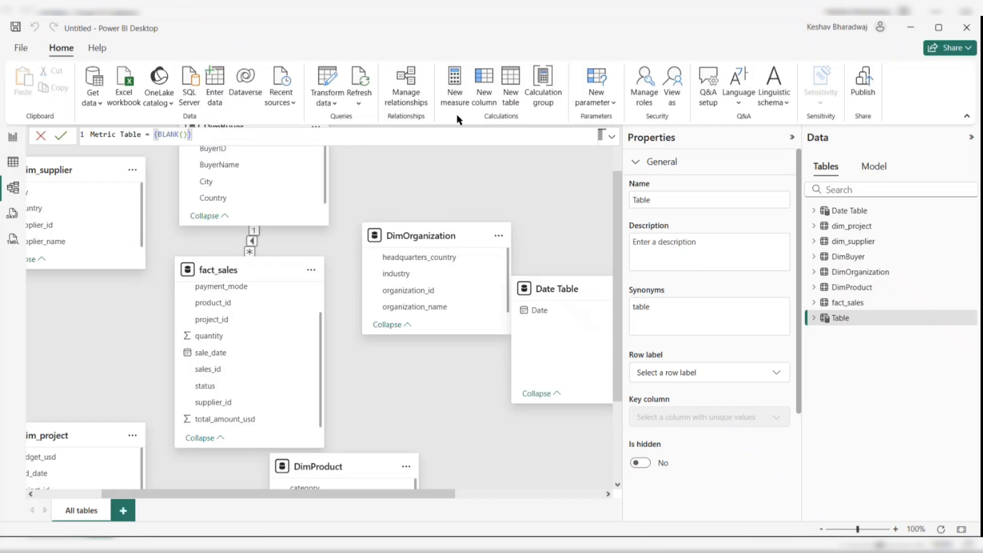
pyautogui.press('Return')
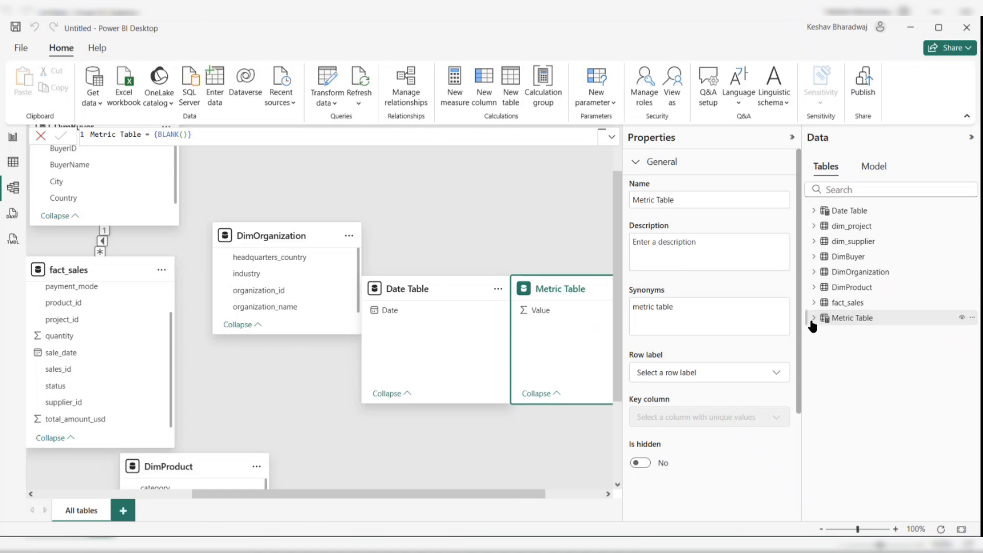
# - Move the Date Table card up in the diagram, above the Metric Table card
pyautogui.click(813, 321)
pyautogui.click(812, 320)
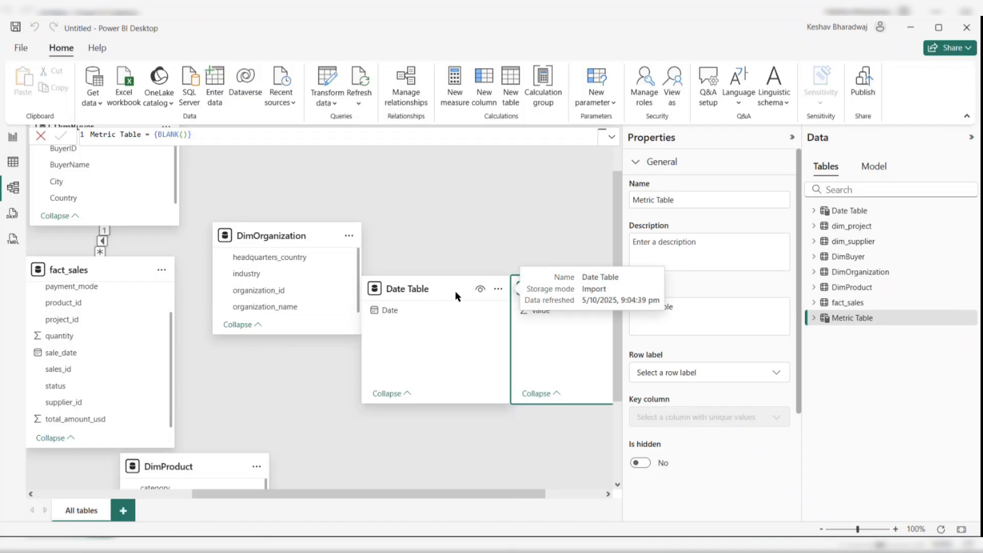
pyautogui.moveTo(456, 295); pyautogui.dragTo(472, 186)
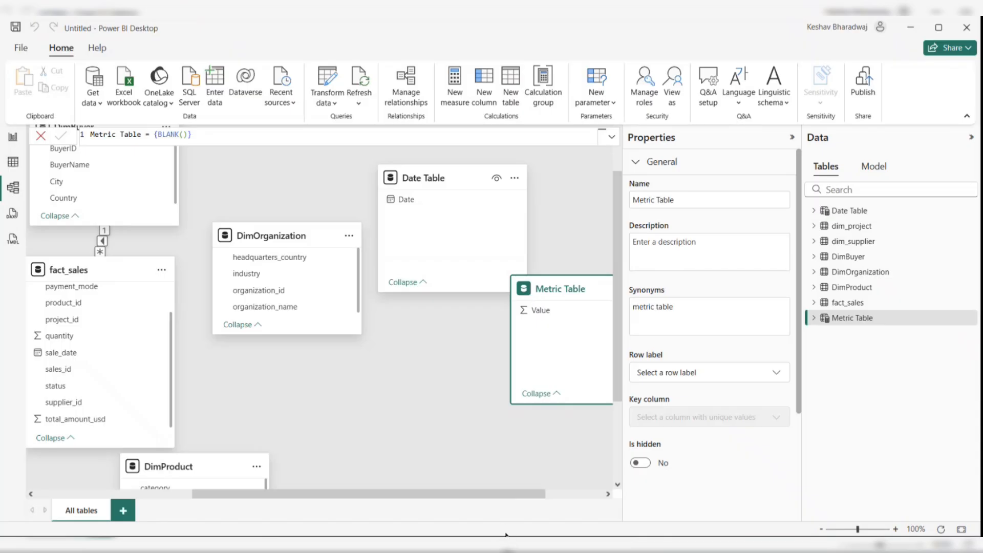
pyautogui.moveTo(506, 546)
pyautogui.click(410, 447)
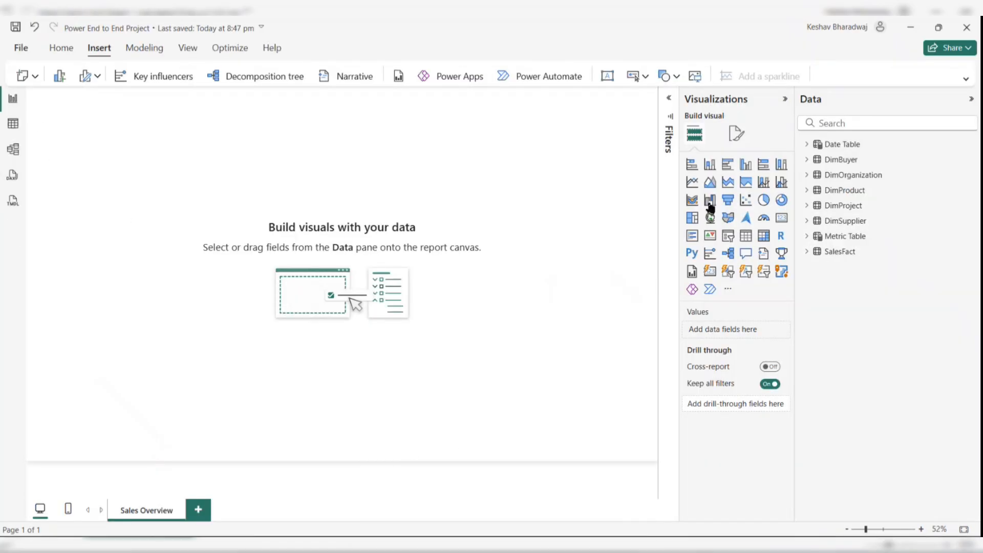
# - Expand the ribbon and browse the fields of Date Table and DimBuyer in the Data pane
pyautogui.click(966, 78)
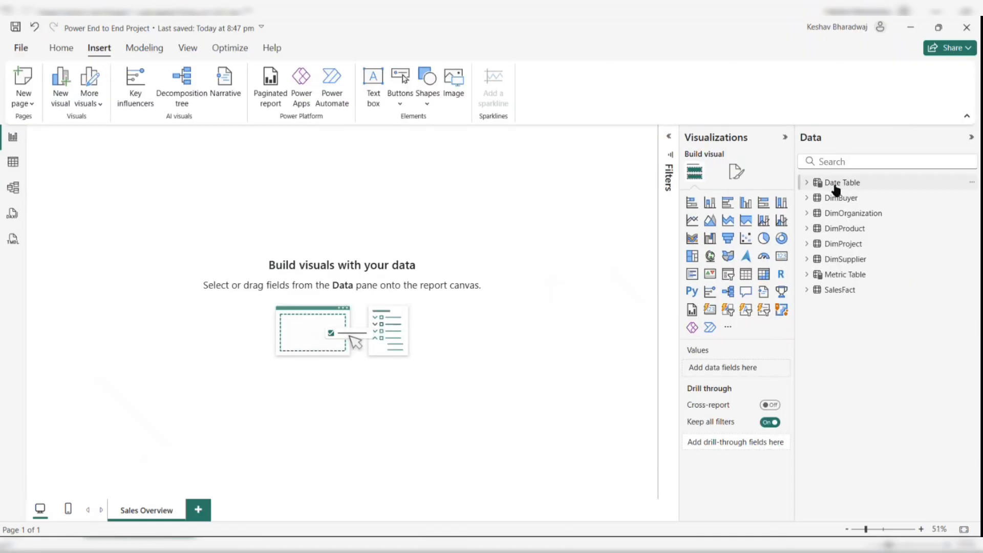
pyautogui.click(807, 183)
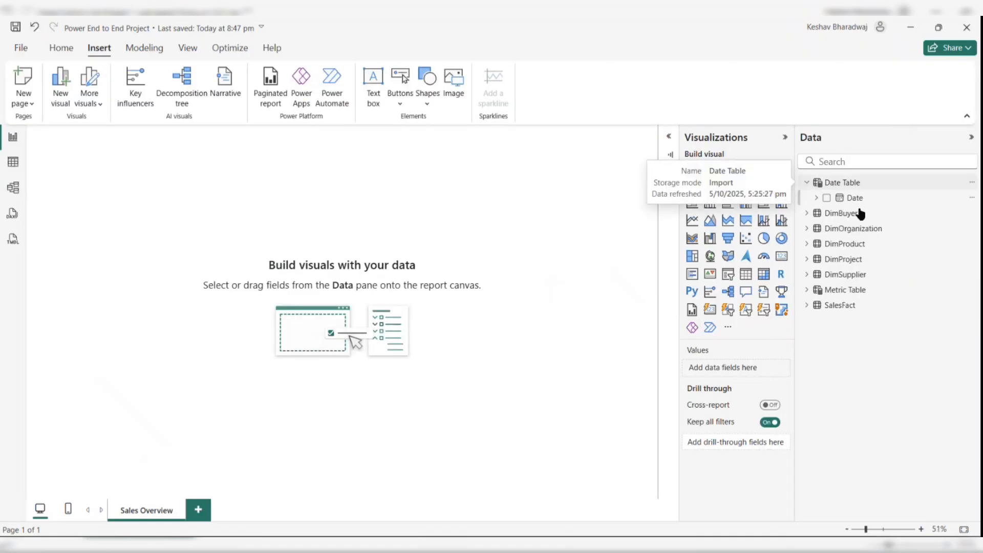
pyautogui.click(808, 184)
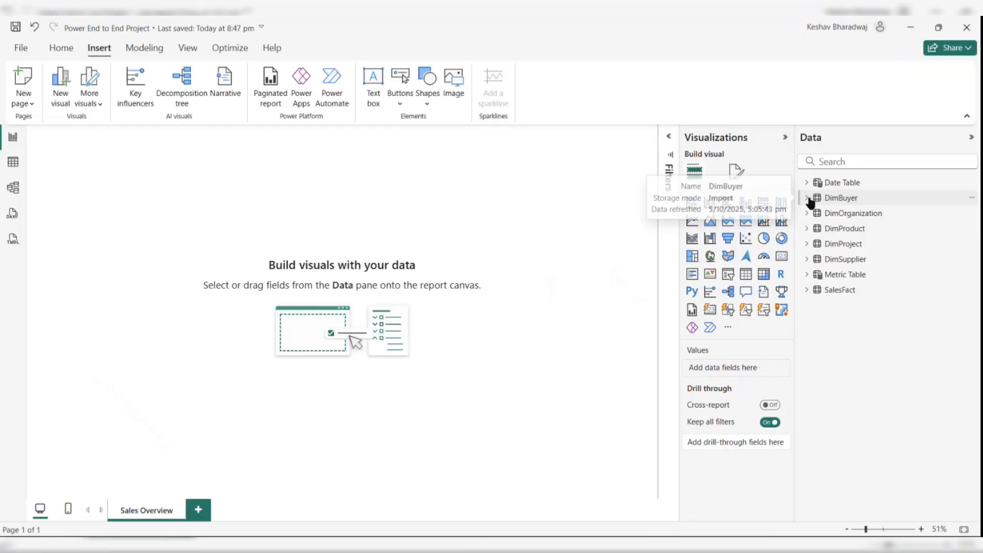
pyautogui.click(811, 198)
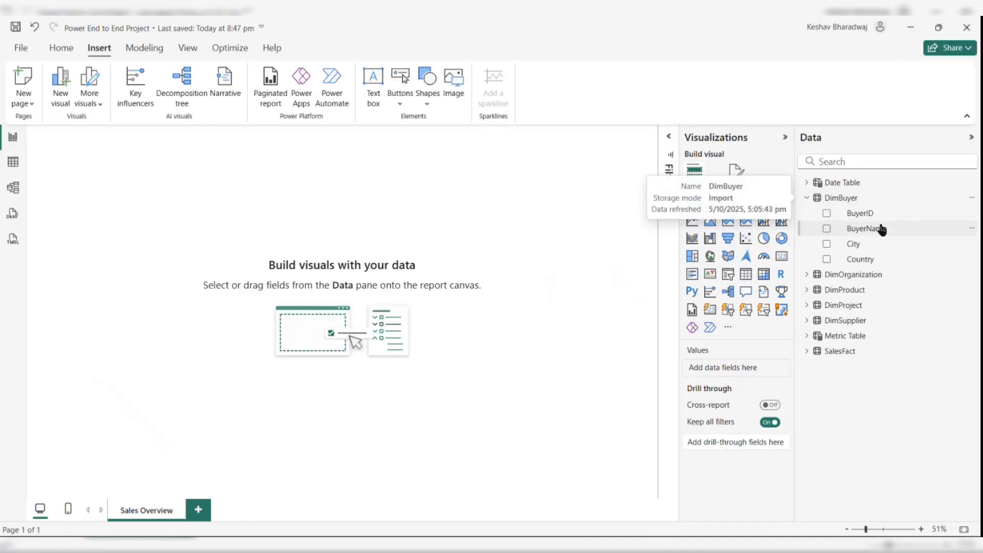
# - Expand the remaining tables in the Data pane to review their fields
pyautogui.click(807, 276)
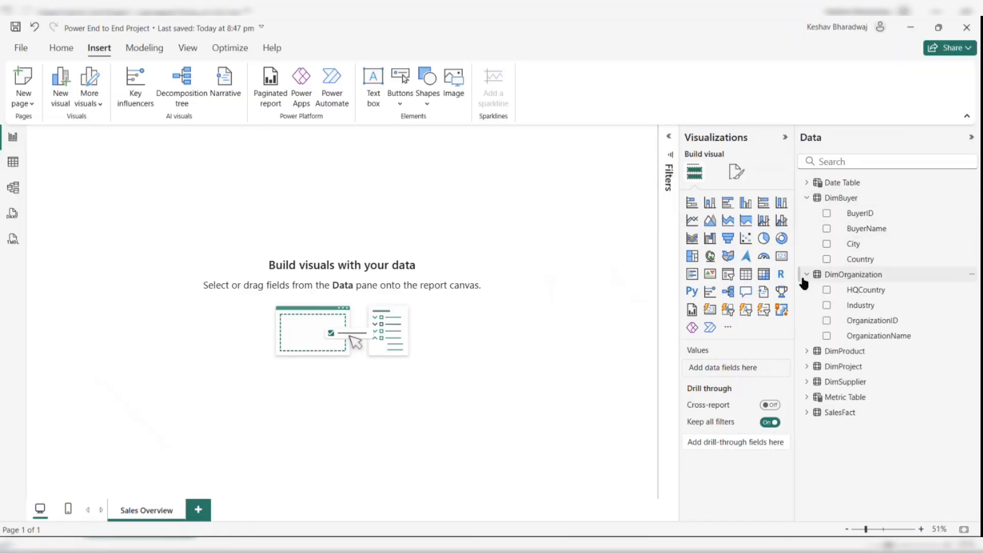
pyautogui.click(807, 352)
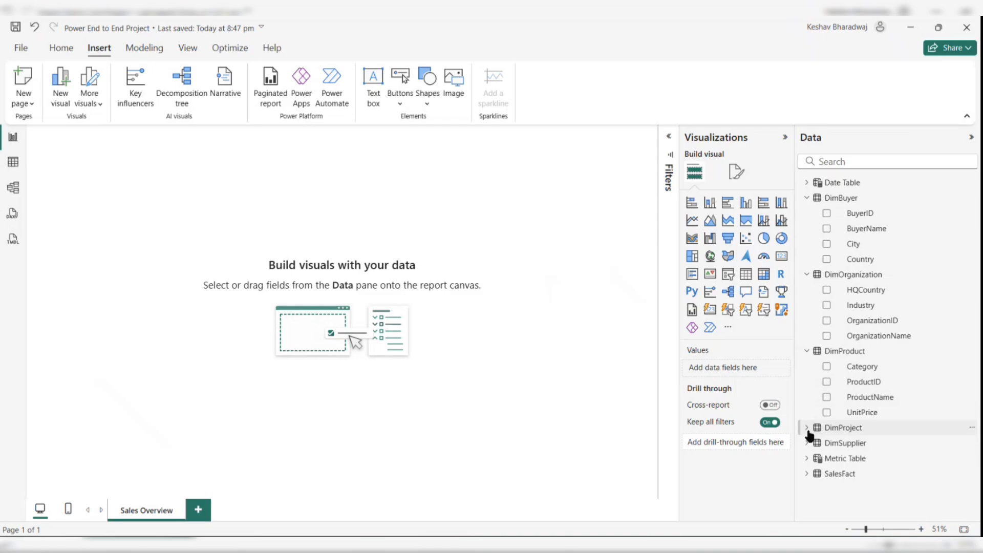
pyautogui.click(807, 430)
pyautogui.scroll(-1, 809, 475)
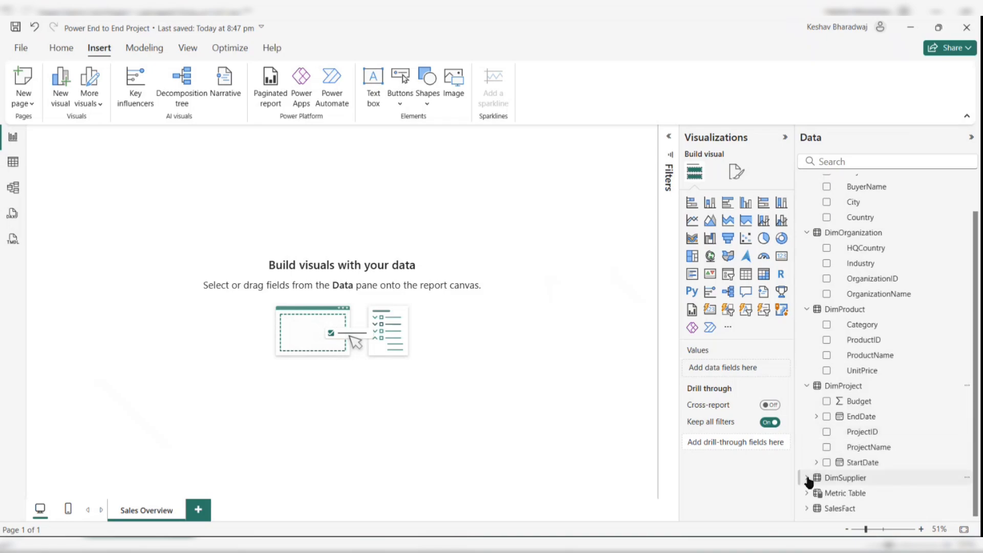
pyautogui.click(808, 477)
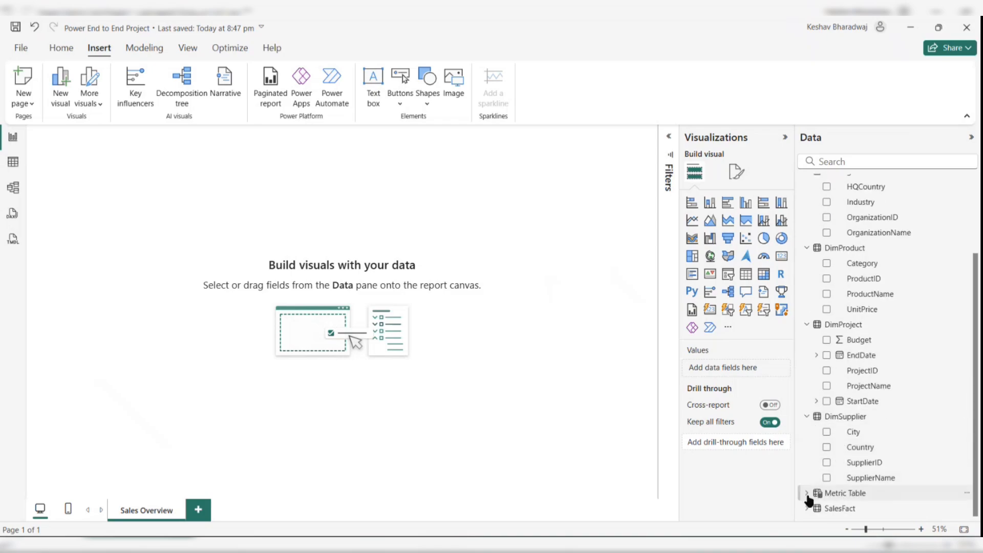
pyautogui.click(807, 494)
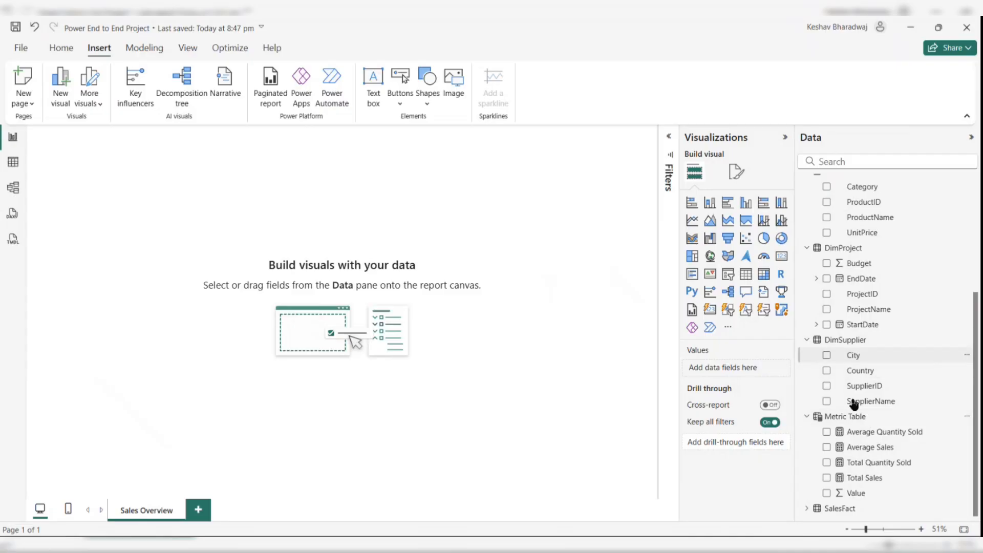
pyautogui.click(808, 509)
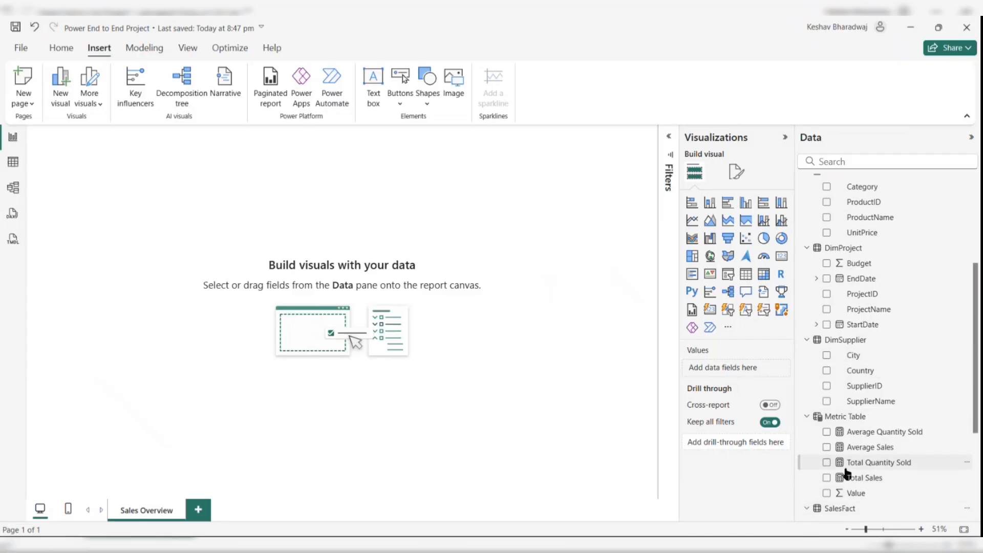
pyautogui.scroll(-3, 849, 471)
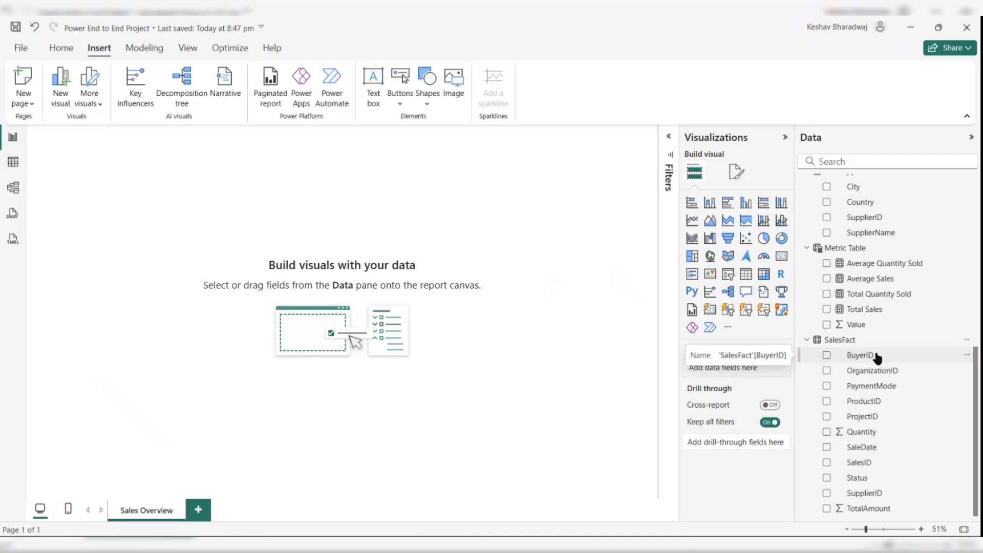
# - Inspect the DAX formulas of the Total Sales, Total Quantity Sold, Average Sales and Average Quantity Sold measures
pyautogui.click(870, 308)
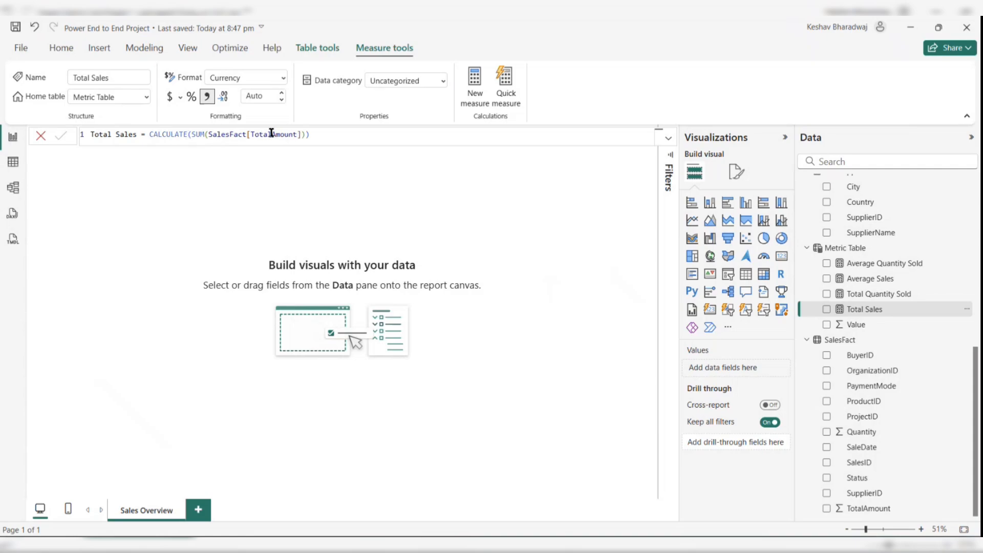
pyautogui.click(874, 297)
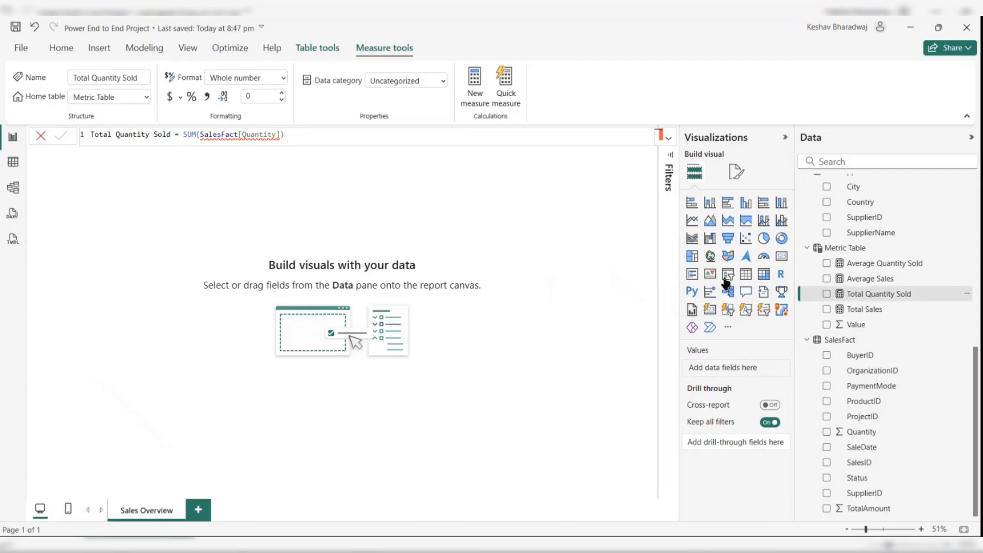
pyautogui.click(854, 279)
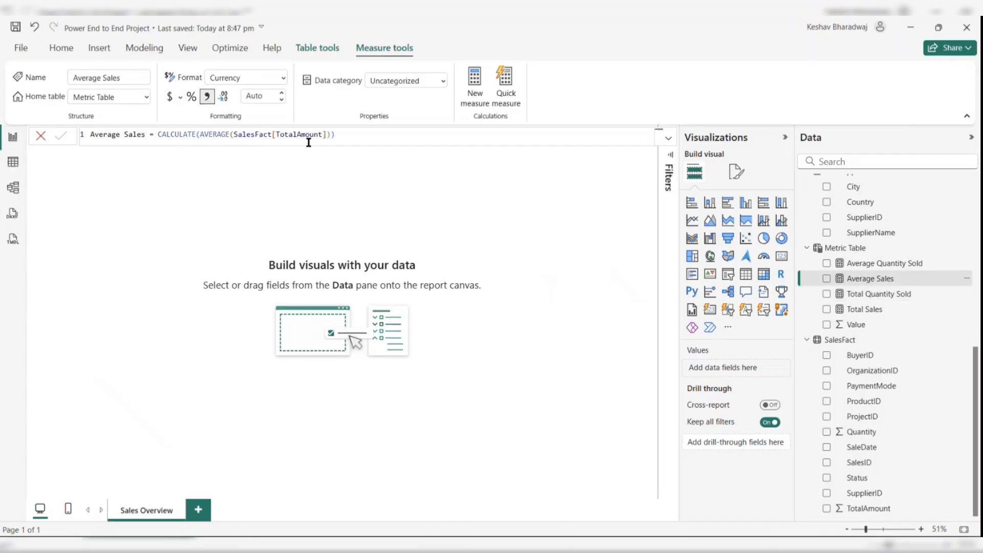
pyautogui.click(897, 263)
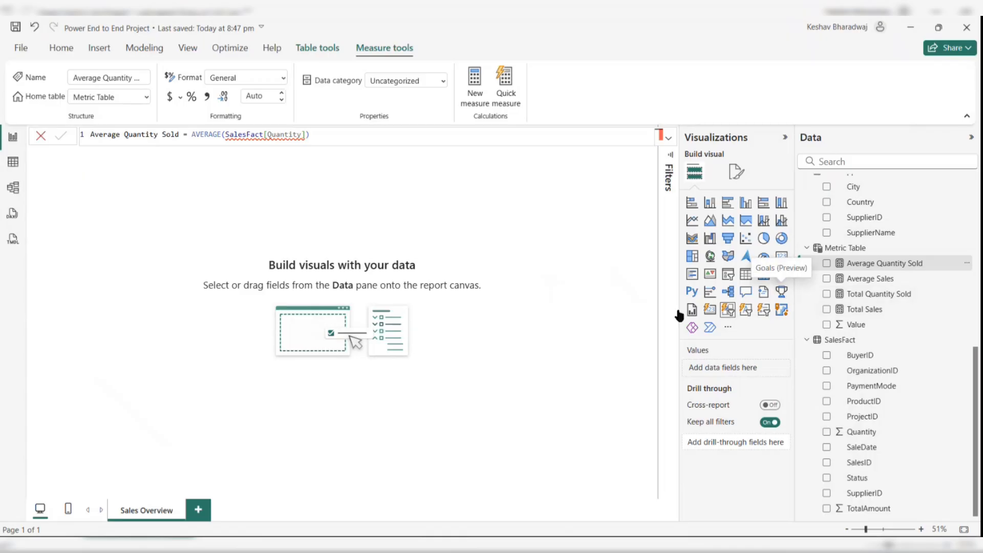
pyautogui.click(560, 294)
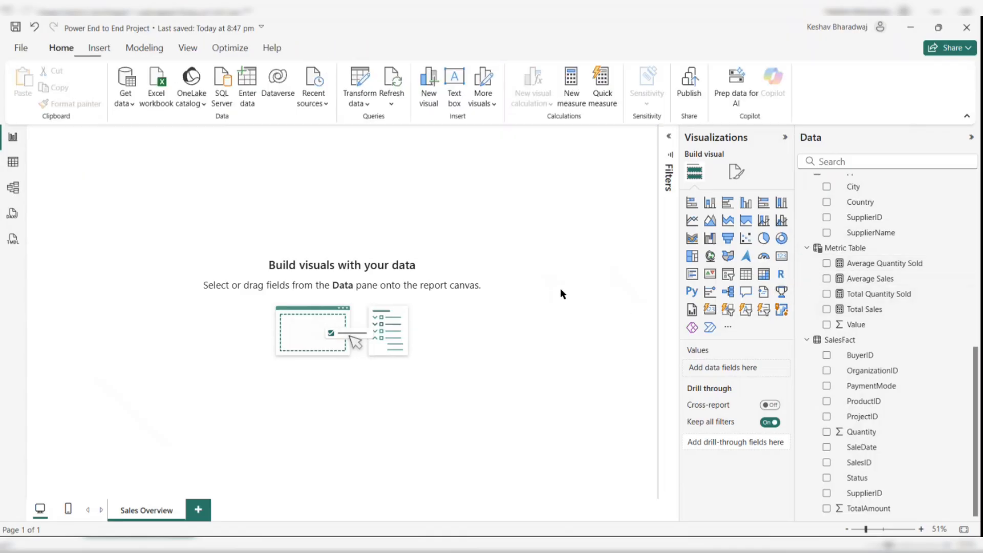
# - Insert a card visual showing the Total Sales measure and resize it near the top left of the page
pyautogui.scroll(5, 819, 295)
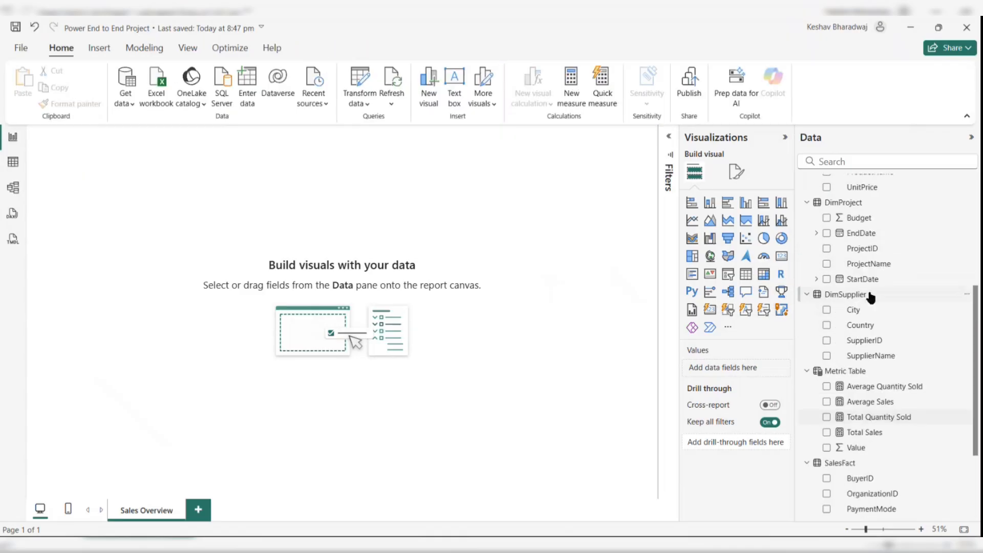
pyautogui.scroll(5, 871, 297)
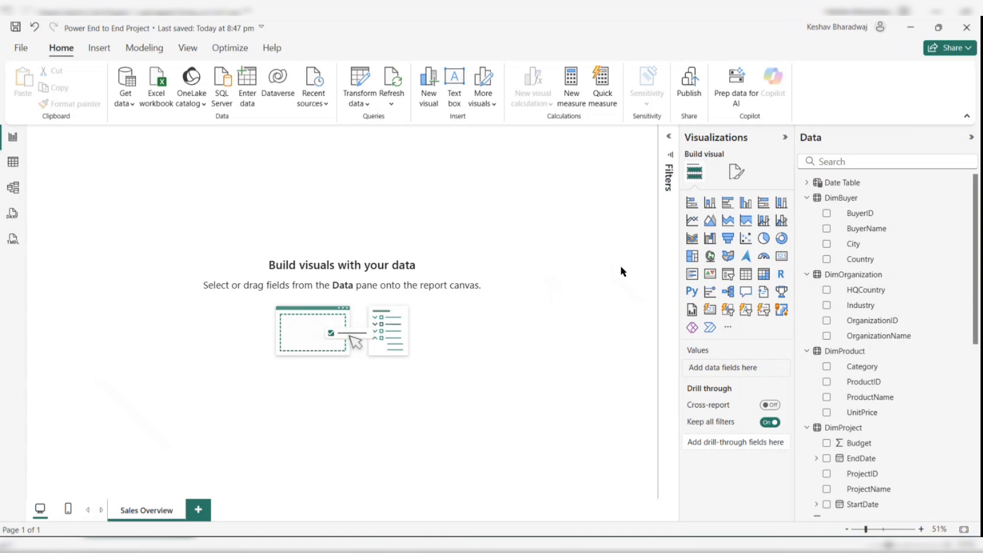
pyautogui.click(781, 257)
pyautogui.moveTo(121, 172); pyautogui.dragTo(200, 285)
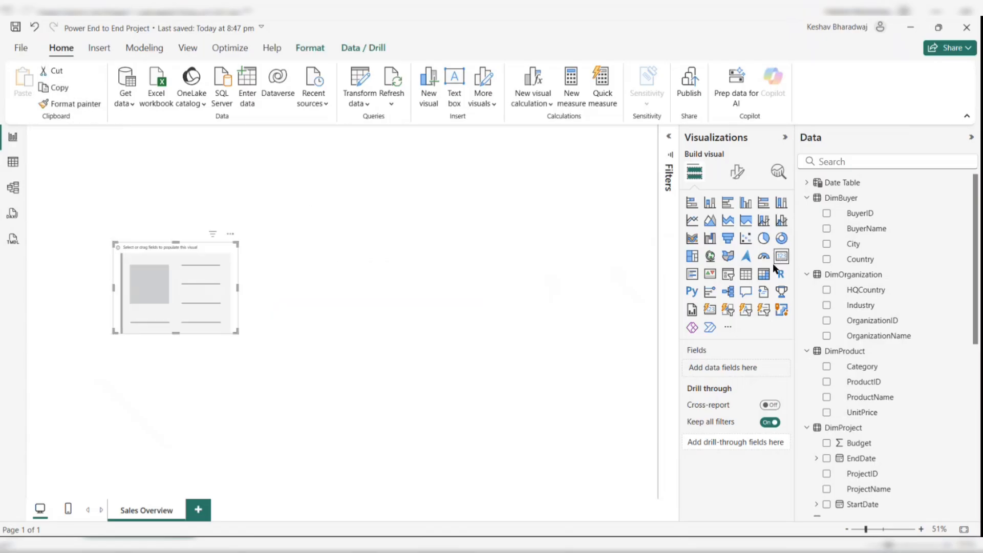
pyautogui.scroll(-5, 868, 366)
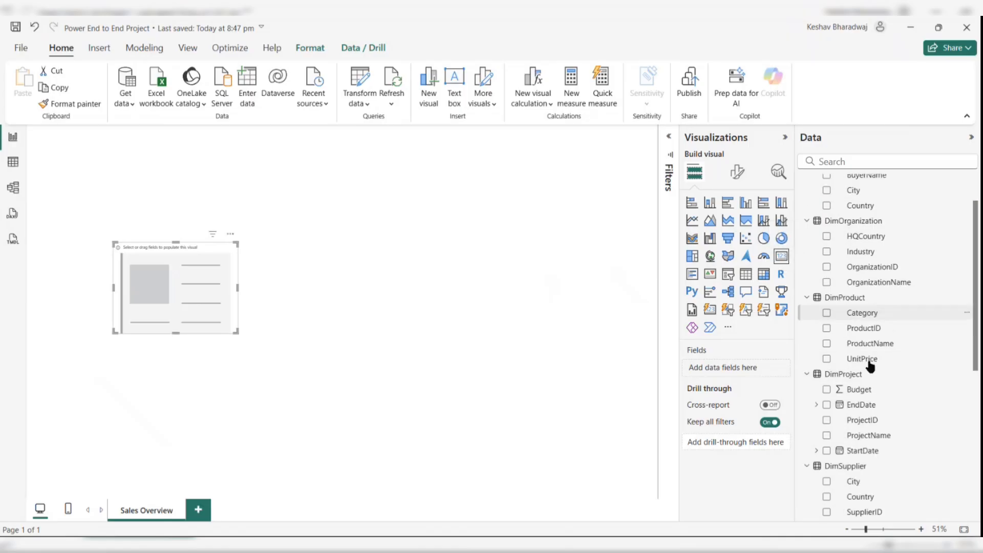
pyautogui.click(828, 462)
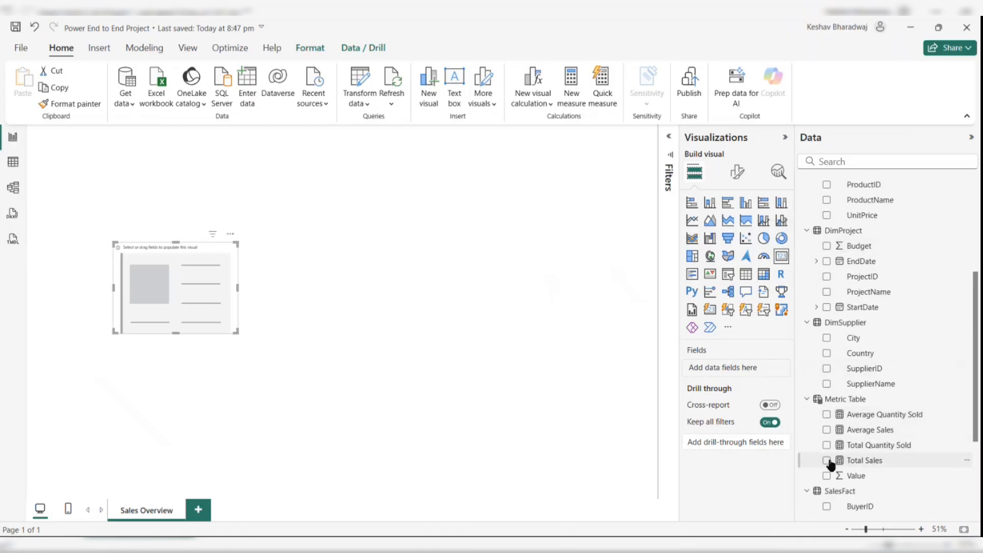
pyautogui.moveTo(222, 281); pyautogui.dragTo(185, 247)
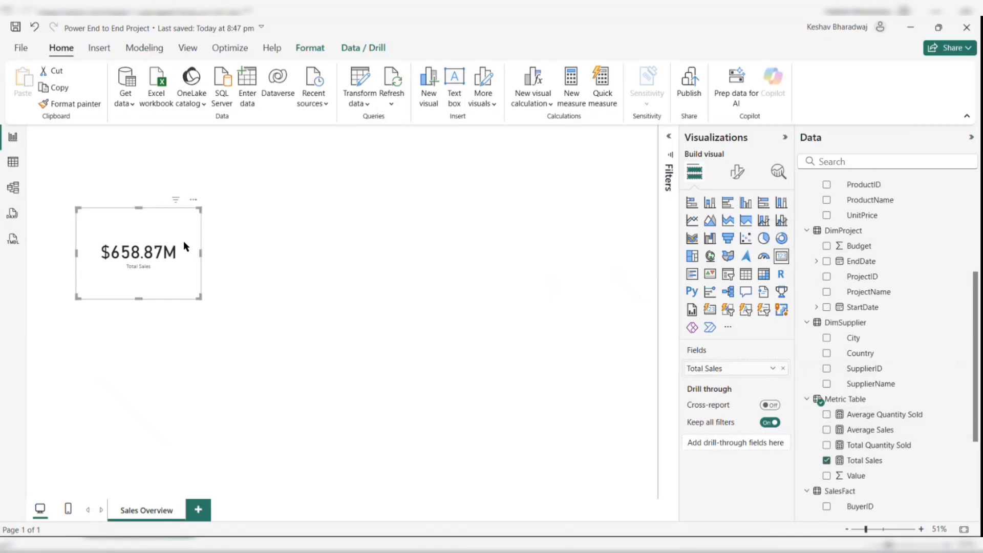
pyautogui.moveTo(199, 295); pyautogui.dragTo(243, 231)
# - Paste a copy of the card beside it and change its field to Average Sales
pyautogui.hotkey('ctrl', 'v')
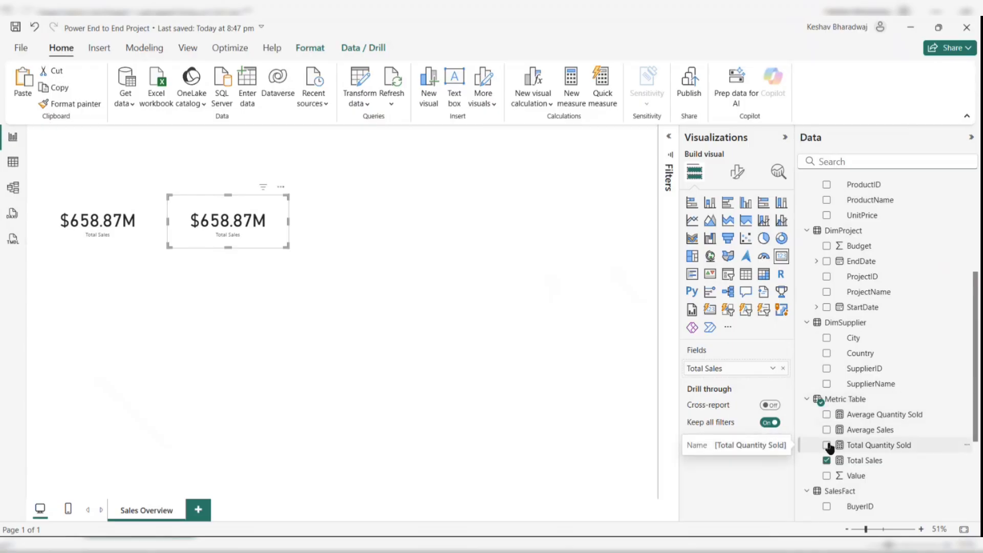
pyautogui.click(783, 368)
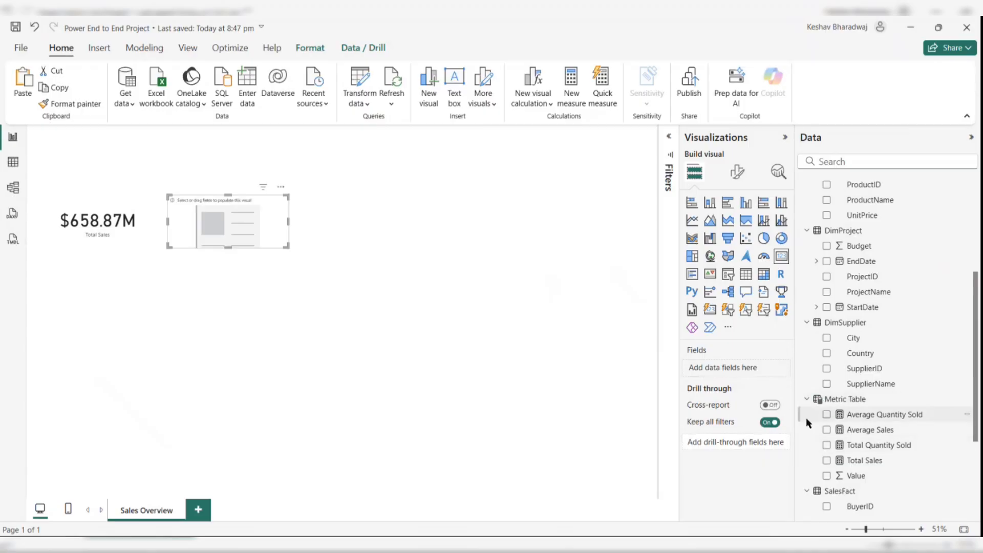
pyautogui.click(826, 429)
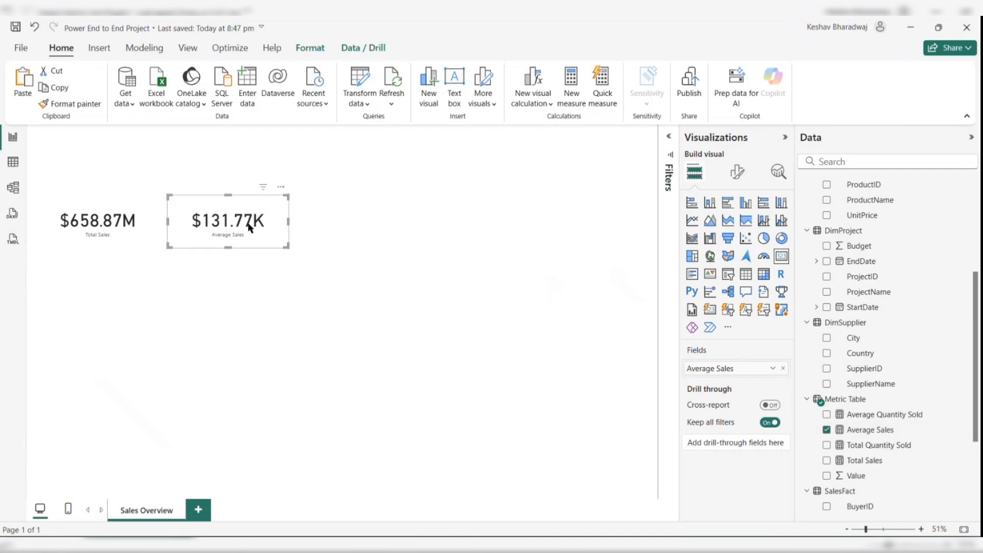
# - Duplicate the Average Sales card, move the copy right, and switch its field to Total Quantity Sold
pyautogui.hotkey('ctrl', 'c')
pyautogui.hotkey('ctrl', 'v')
pyautogui.moveTo(249, 224); pyautogui.dragTo(383, 225)
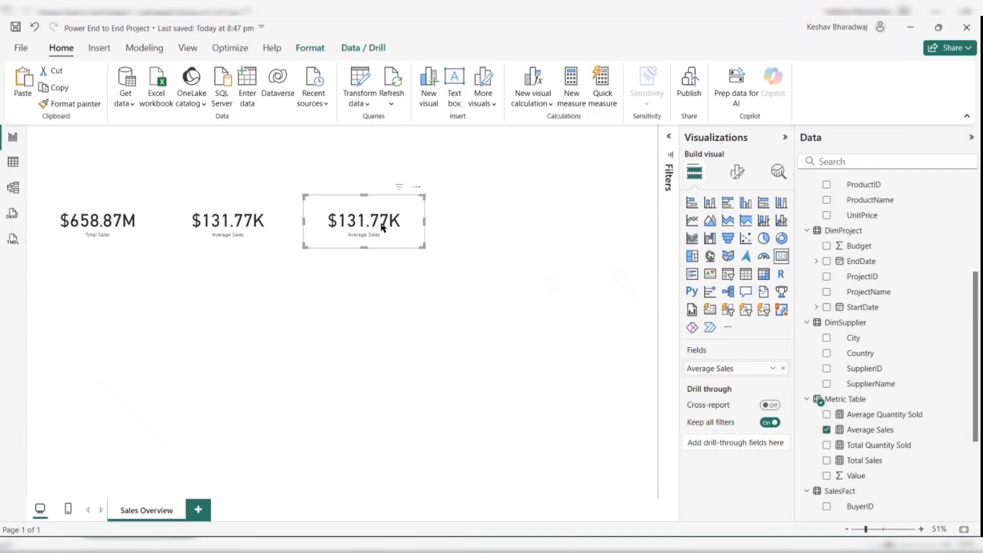
pyautogui.click(827, 430)
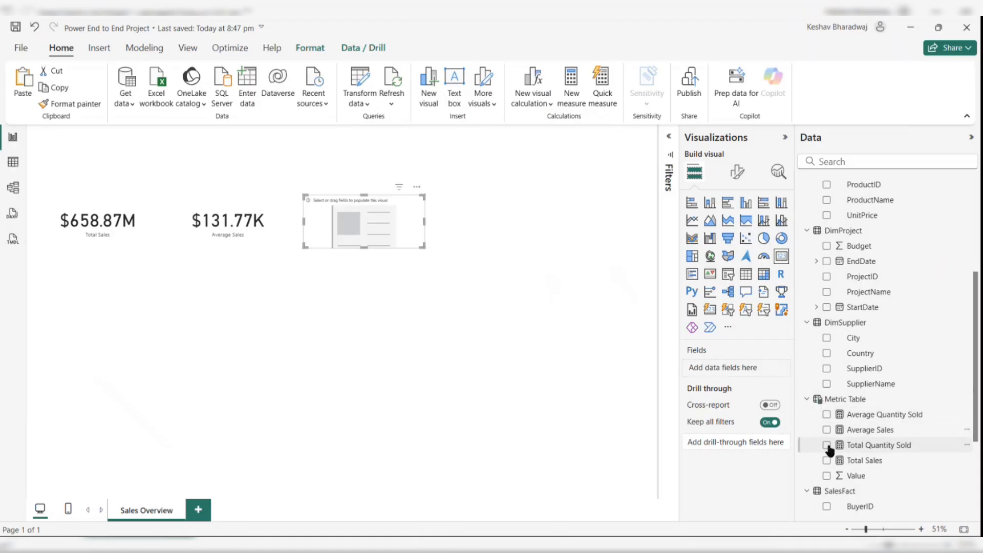
pyautogui.click(827, 445)
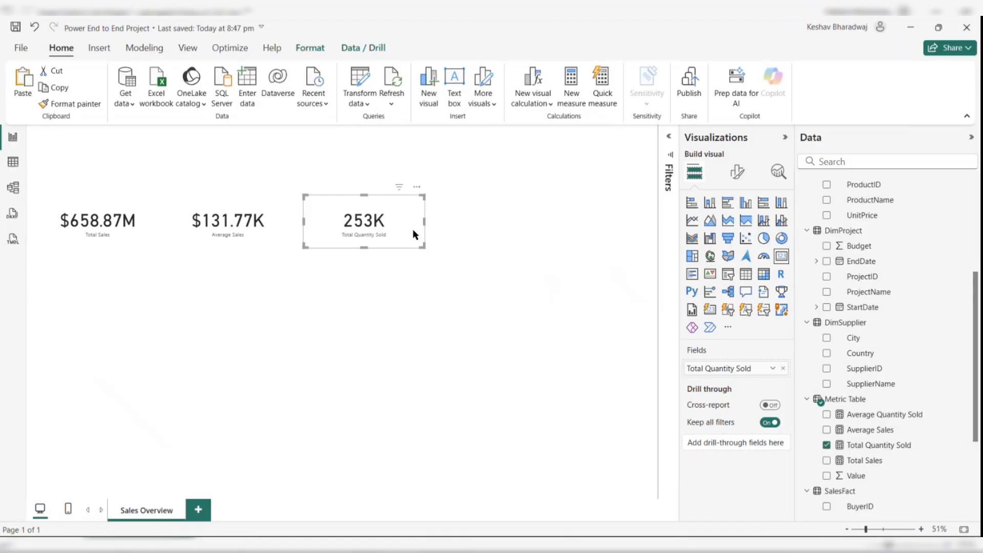
# - Move a copy of the Total Quantity Sold card further right and switch its field to Average Quantity Sold
pyautogui.moveTo(401, 188)
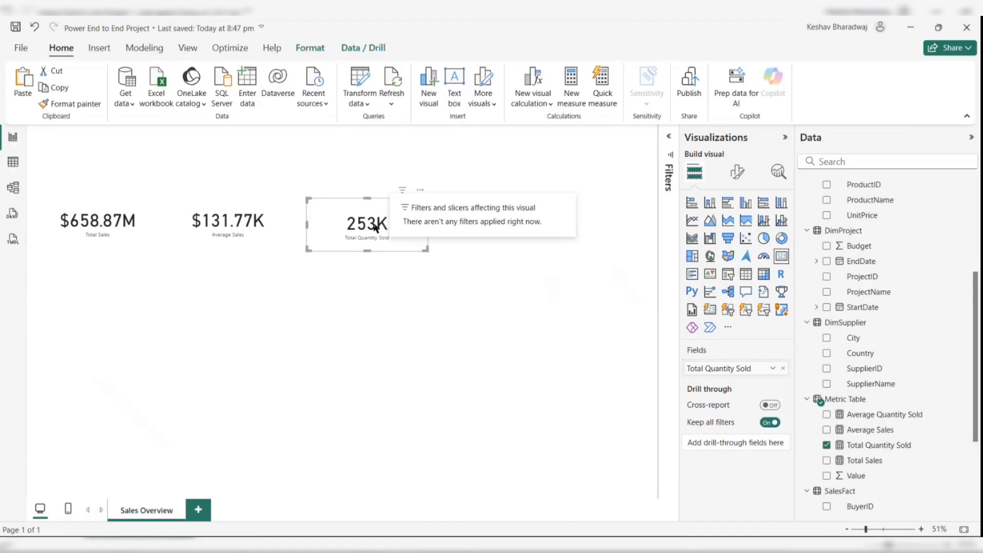
pyautogui.moveTo(375, 229); pyautogui.dragTo(529, 218)
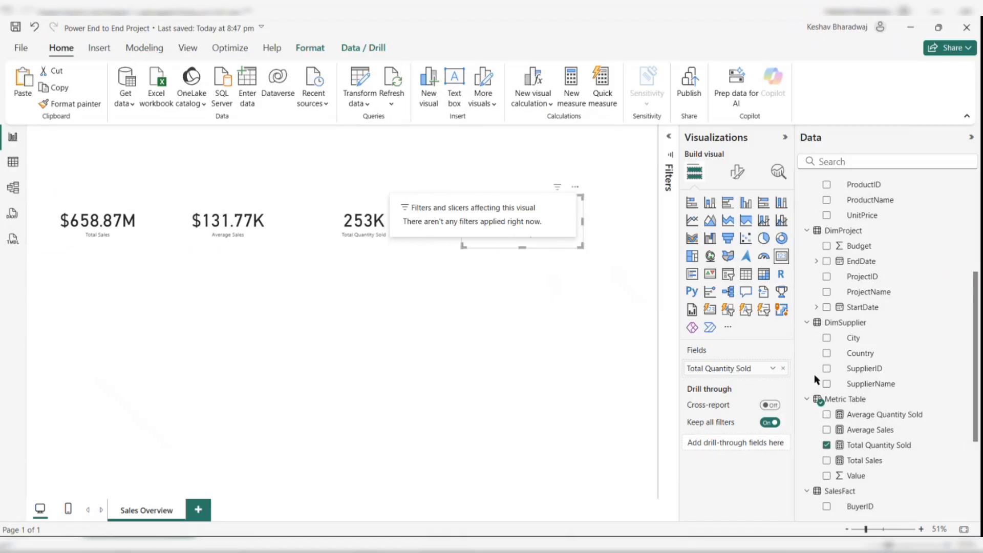
pyautogui.click(827, 445)
pyautogui.click(827, 415)
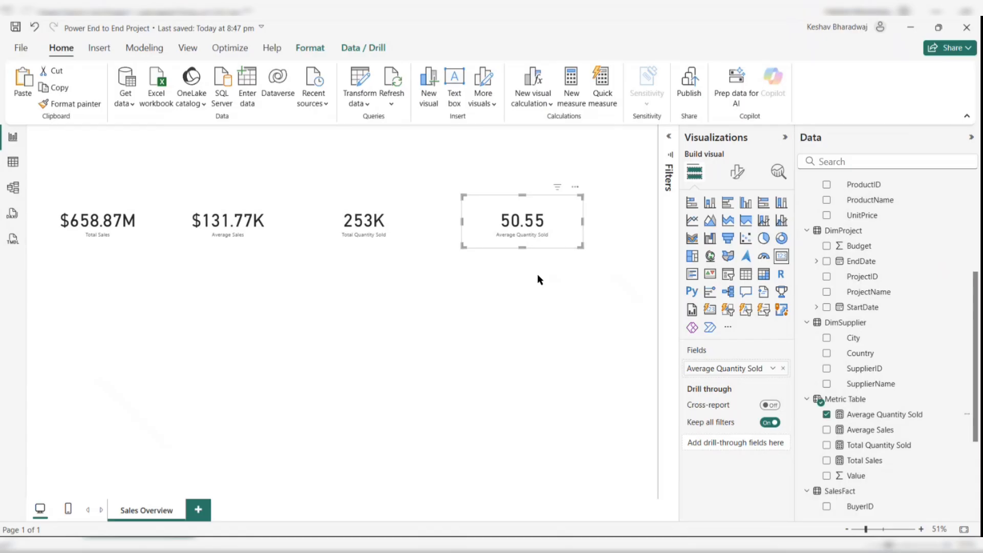
pyautogui.click(434, 296)
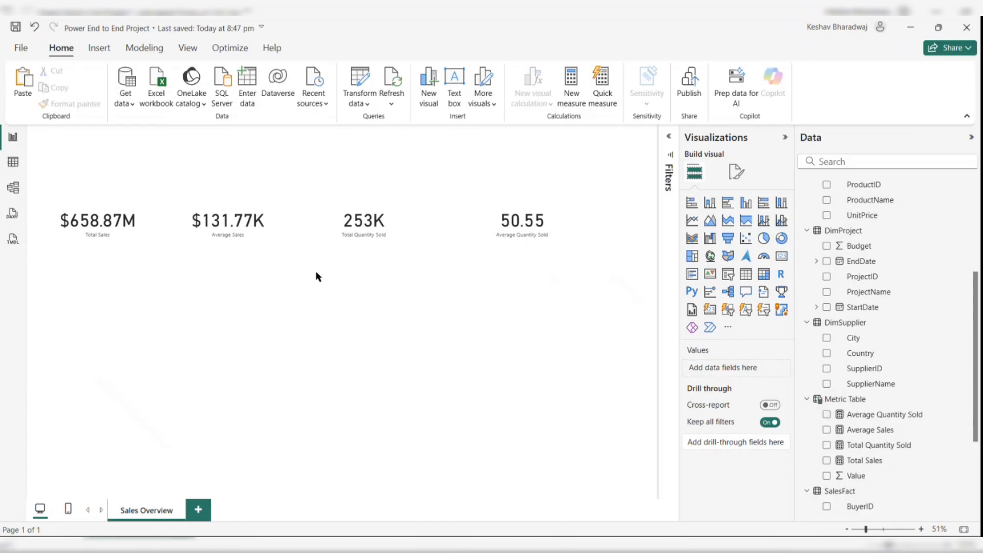
# - Nudge the Average Sales card slightly upward on the canvas
pyautogui.click(132, 231)
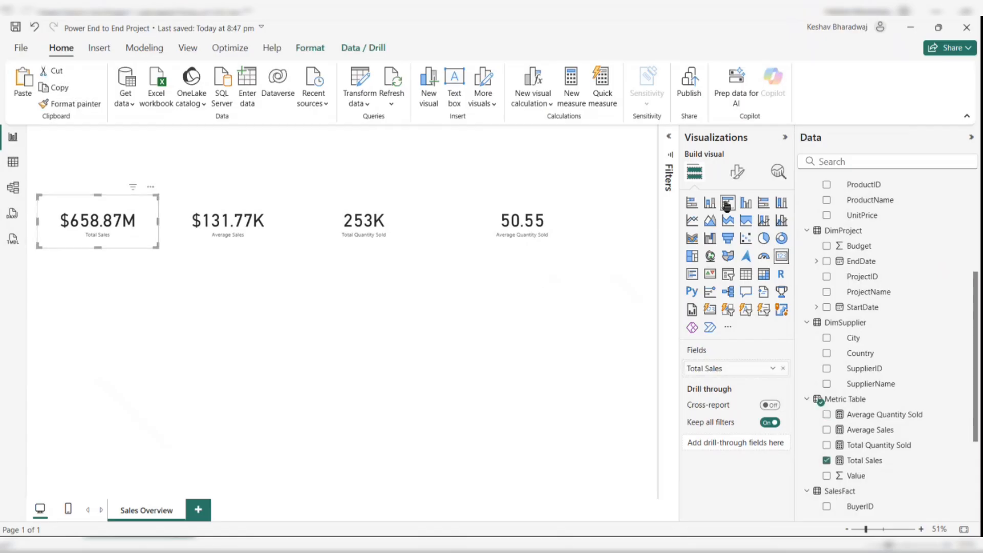
pyautogui.click(421, 315)
pyautogui.moveTo(244, 221); pyautogui.dragTo(246, 216)
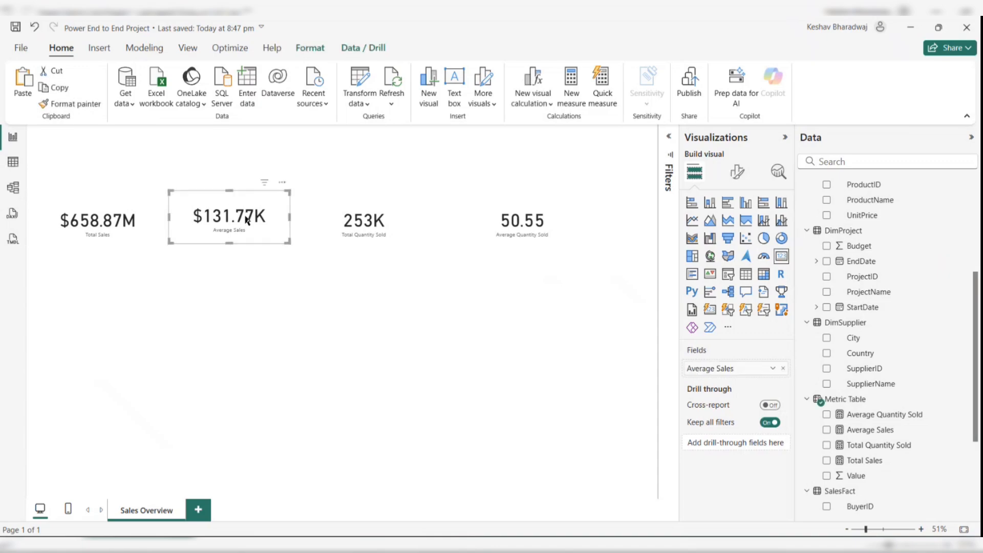
pyautogui.click(278, 318)
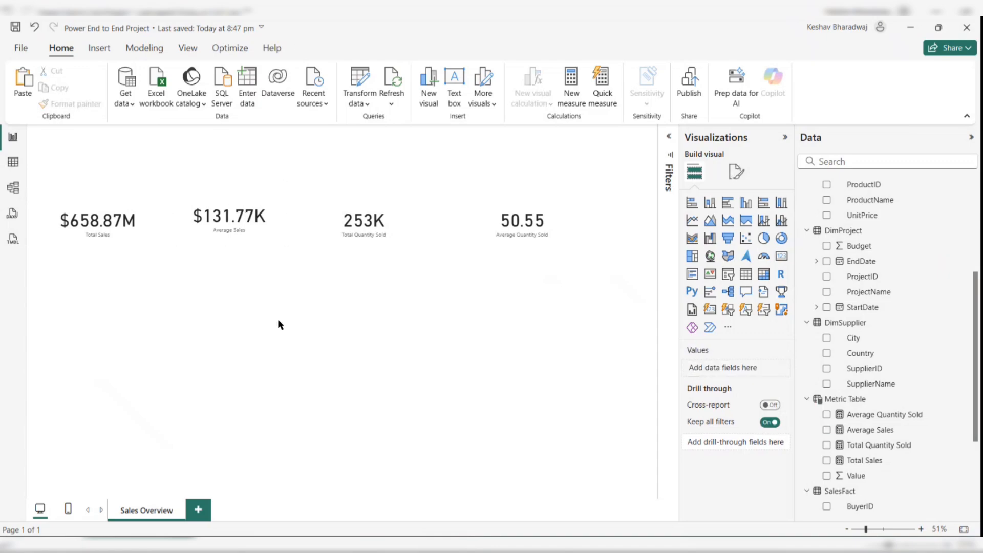
pyautogui.scroll(5, 833, 326)
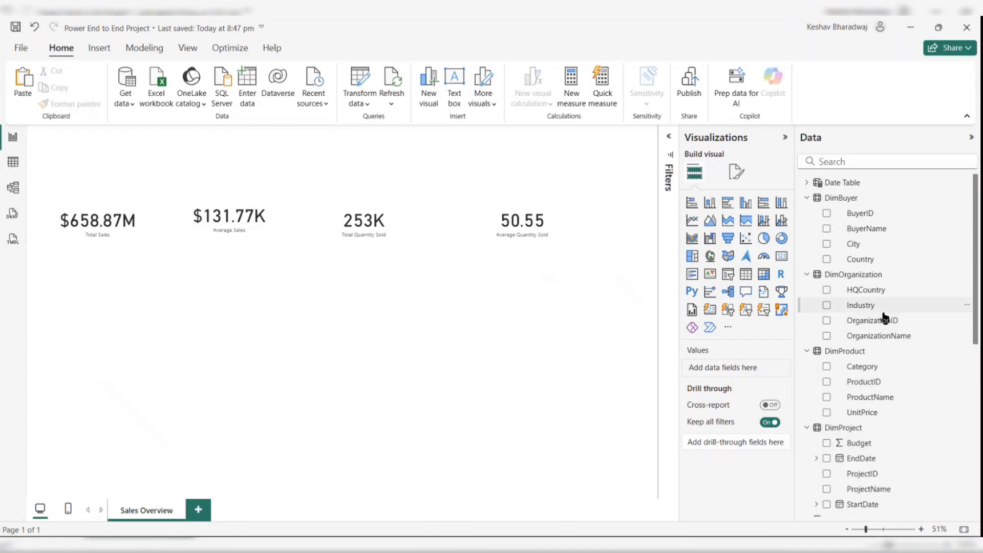
pyautogui.scroll(-3, 884, 316)
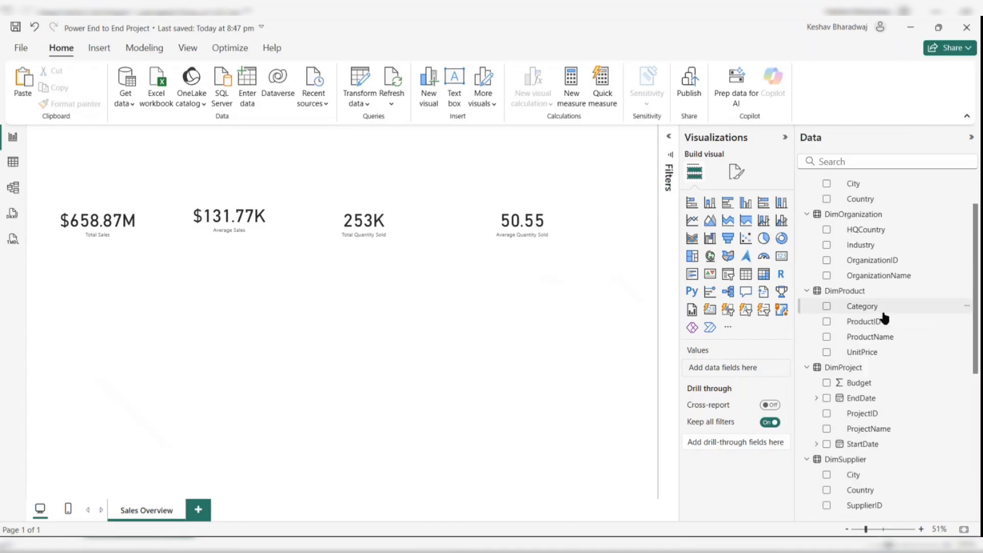
pyautogui.scroll(-4, 884, 318)
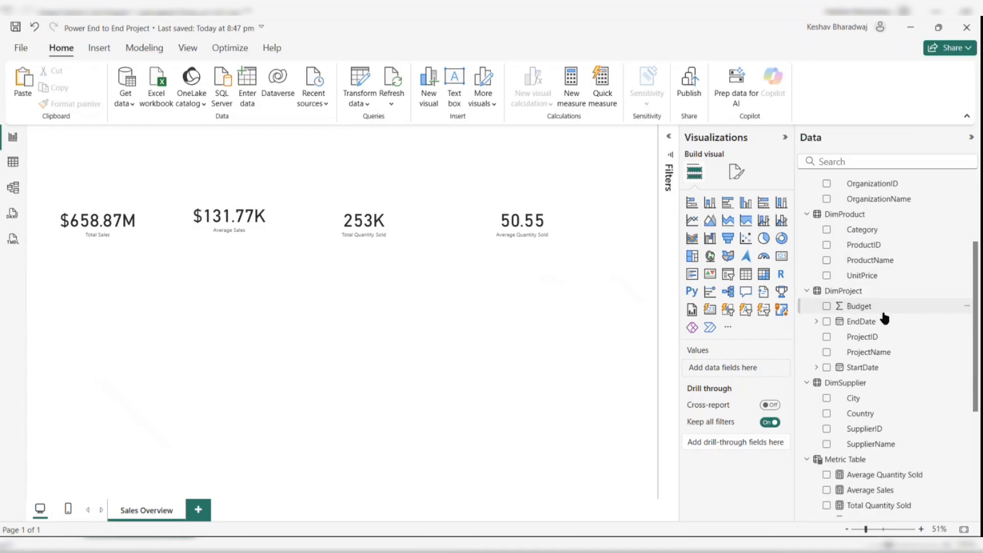
pyautogui.scroll(-1, 885, 317)
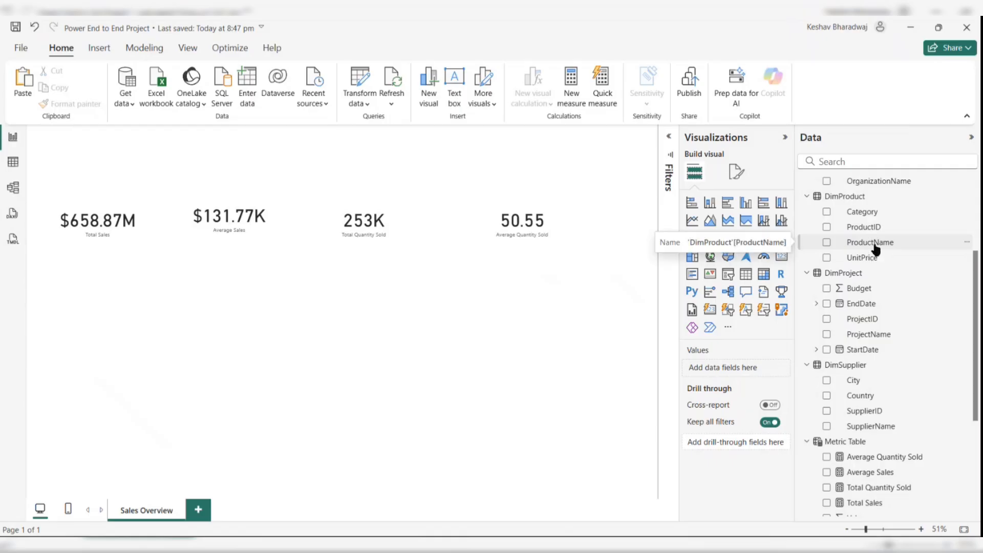
# - Create an enlarged table visual in the lower-left of the page showing ProductName and Total Sales
pyautogui.moveTo(875, 248); pyautogui.dragTo(165, 399)
pyautogui.moveTo(219, 439); pyautogui.dragTo(105, 341)
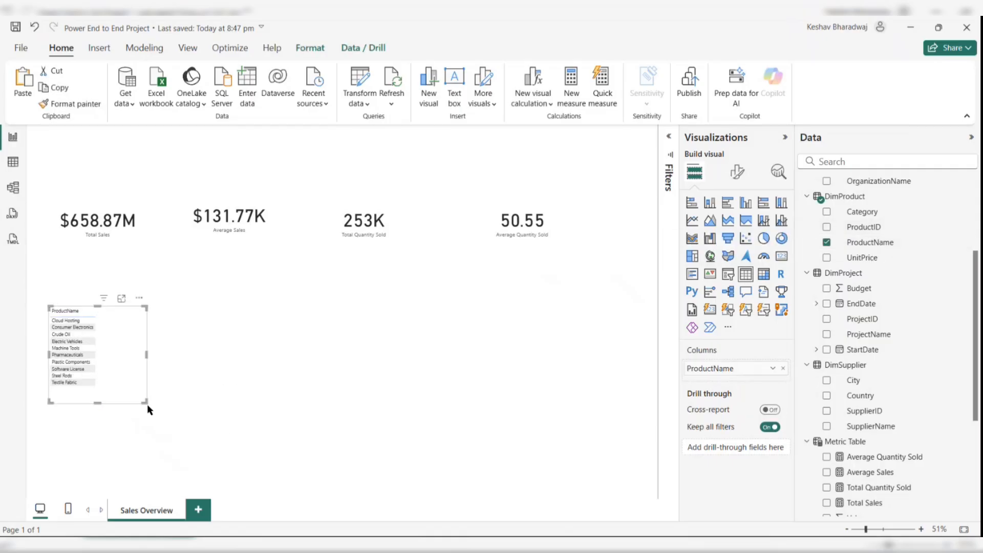
pyautogui.moveTo(146, 403); pyautogui.dragTo(307, 483)
pyautogui.scroll(-3, 855, 468)
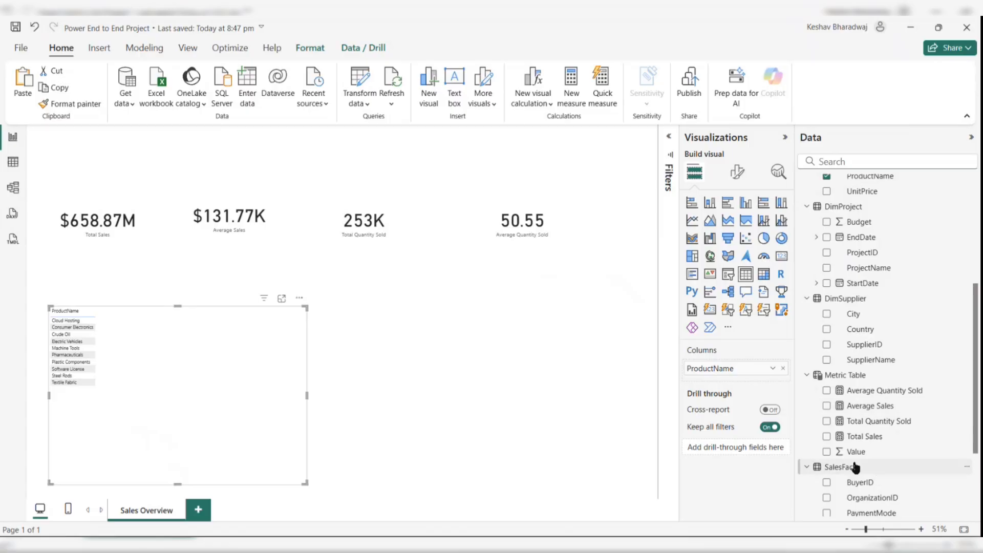
pyautogui.click(826, 437)
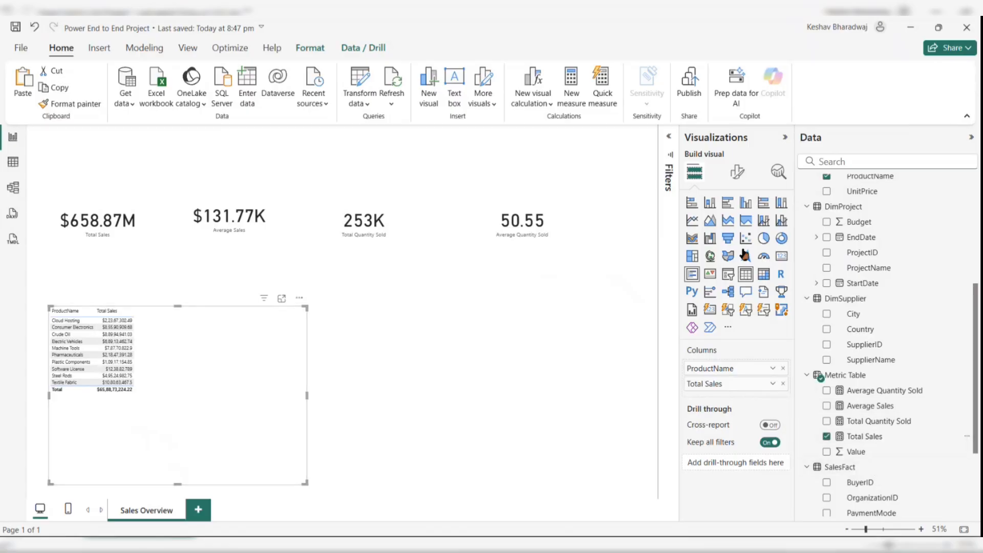
# - Convert the table into a clustered column chart and move it into the lower-left corner
pyautogui.click(745, 205)
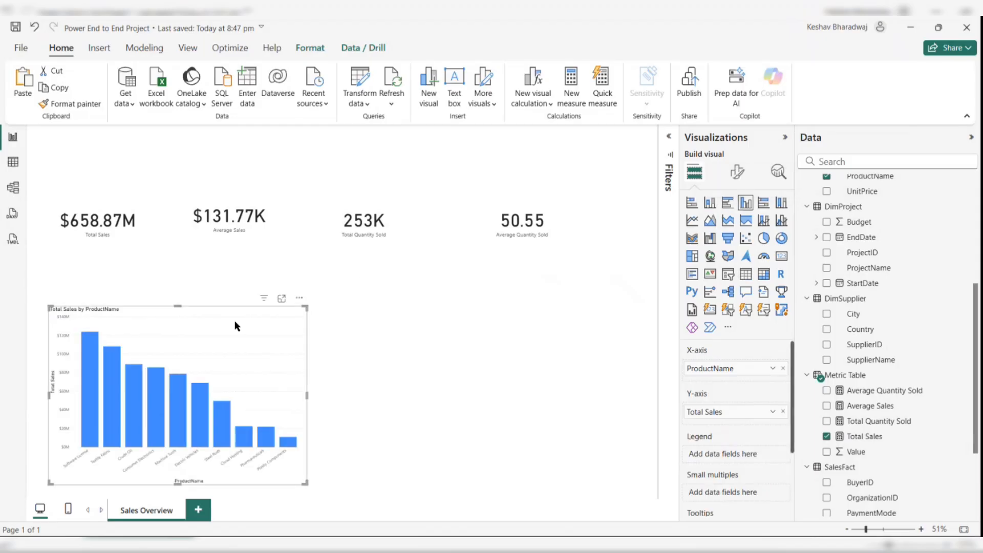
pyautogui.moveTo(233, 345); pyautogui.dragTo(210, 352)
pyautogui.moveTo(156, 313); pyautogui.dragTo(155, 357)
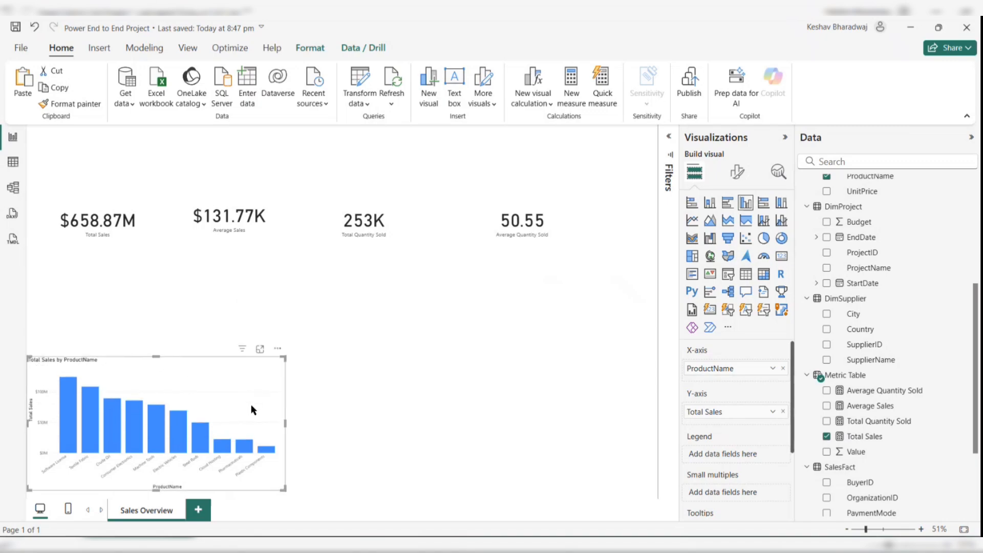
# - Duplicate the column chart, place the copy to its right, and change it to a clustered bar chart
pyautogui.hotkey('ctrl', 'c')
pyautogui.hotkey('ctrl', 'v')
pyautogui.moveTo(244, 394); pyautogui.dragTo(517, 391)
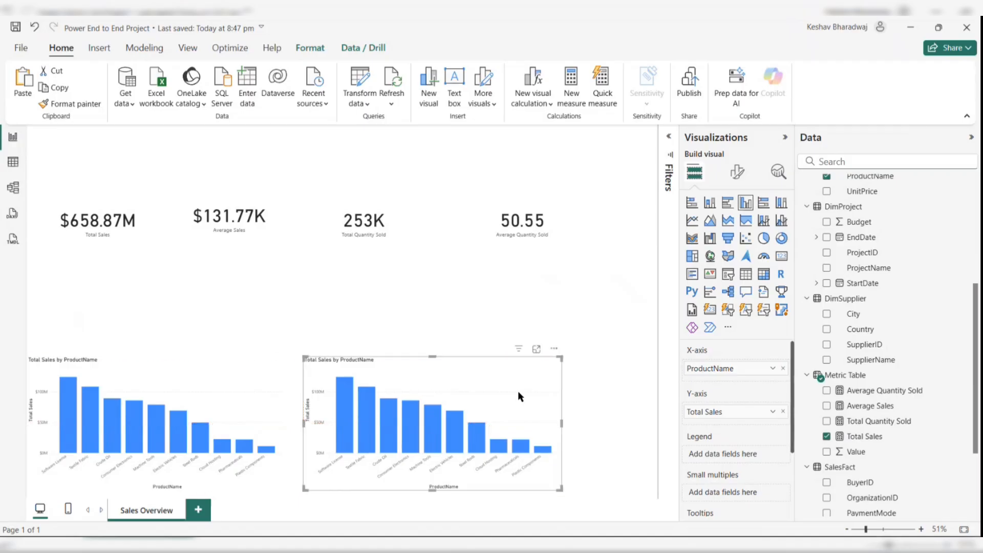
pyautogui.scroll(-1, 862, 434)
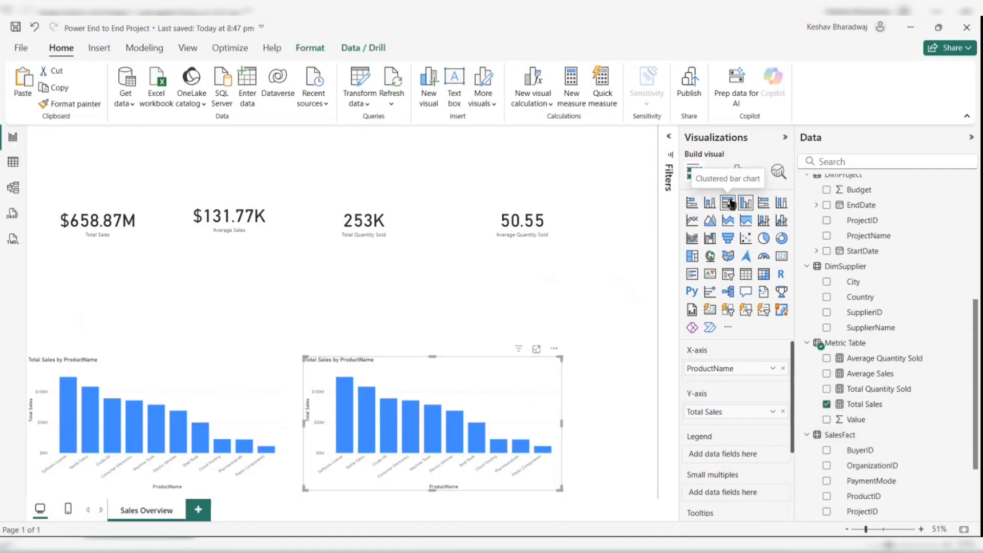
pyautogui.click(730, 204)
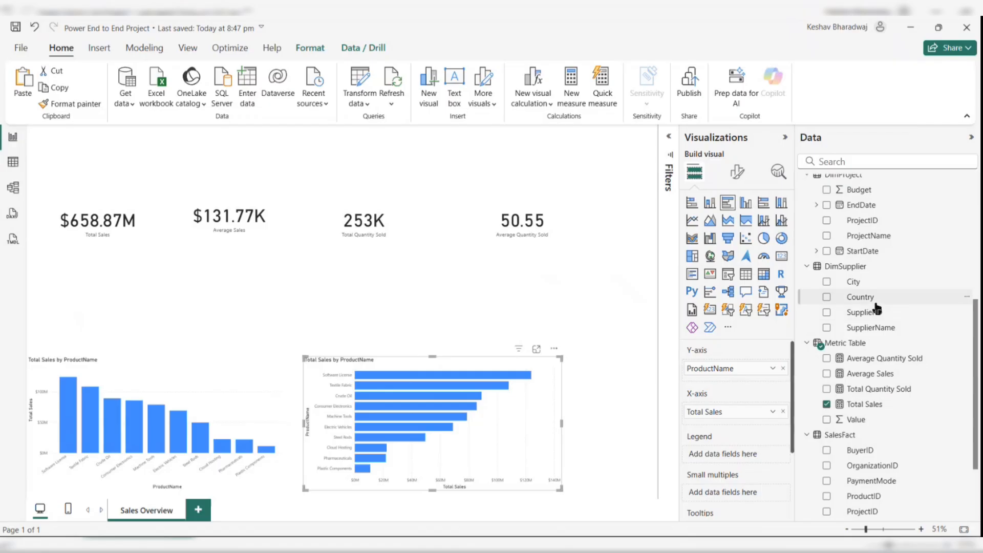
# - Replace ProductName with Industry on the bar chart's axis and make the chart narrower
pyautogui.scroll(3, 876, 310)
pyautogui.scroll(2, 876, 309)
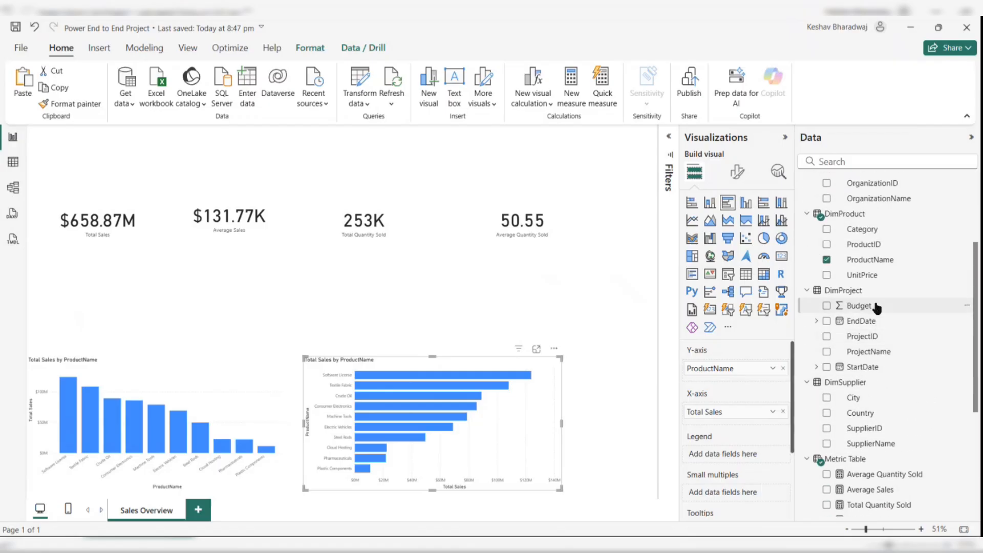
pyautogui.scroll(3, 876, 308)
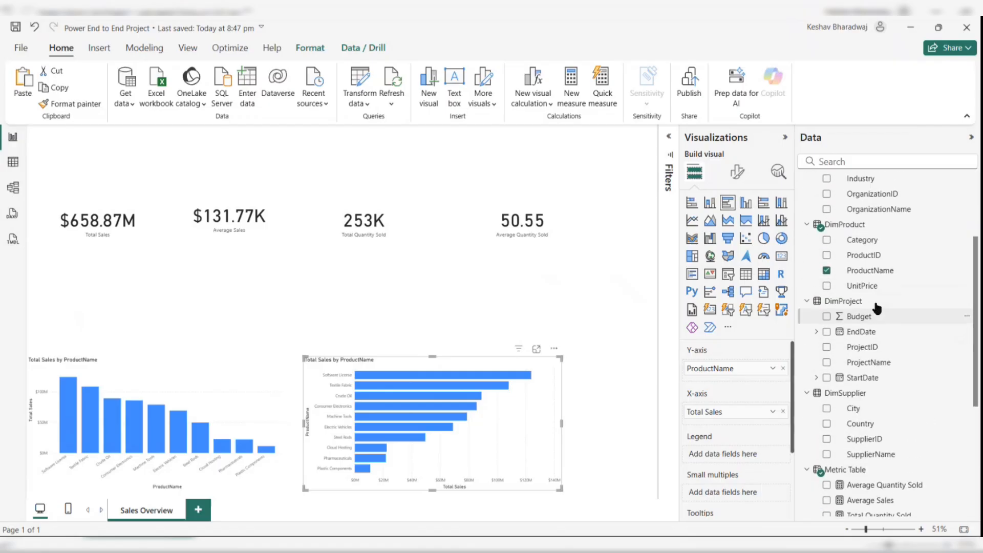
pyautogui.scroll(1, 876, 307)
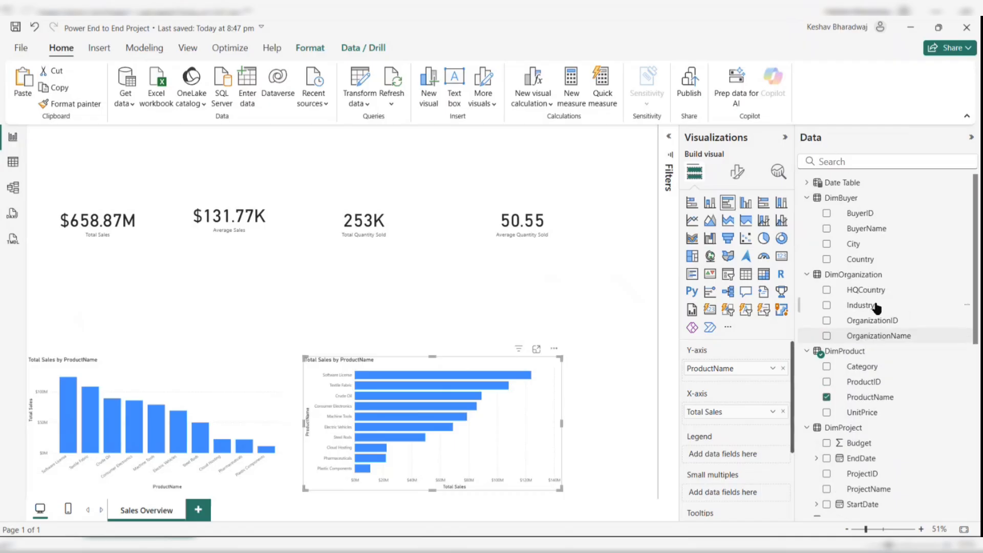
pyautogui.scroll(-2, 876, 308)
pyautogui.scroll(-3, 876, 308)
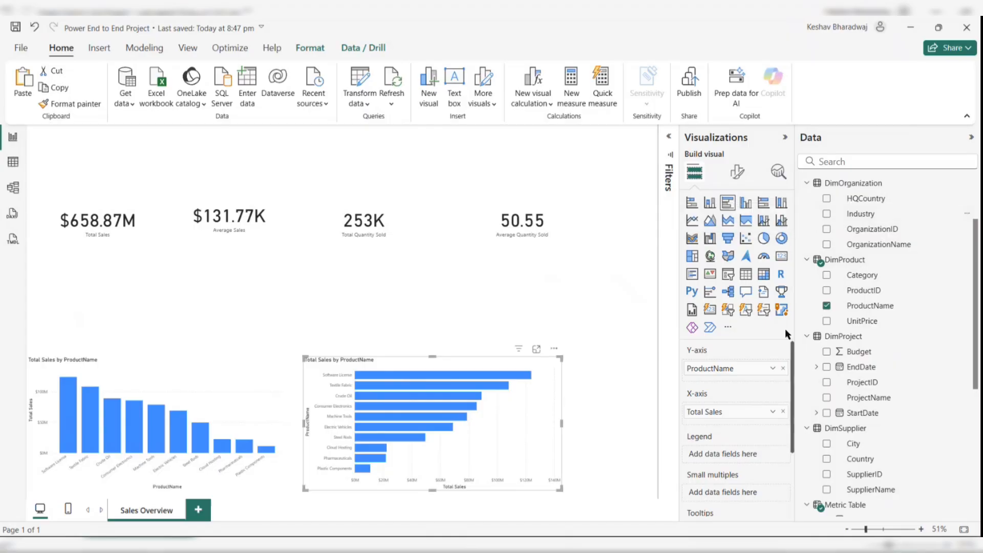
pyautogui.click(783, 368)
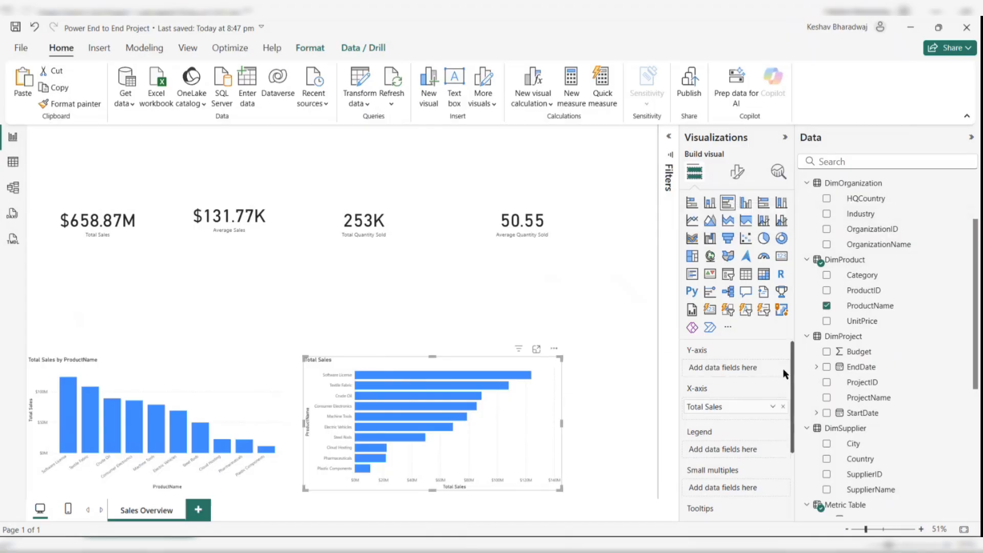
pyautogui.click(826, 214)
pyautogui.moveTo(532, 416); pyautogui.dragTo(444, 451)
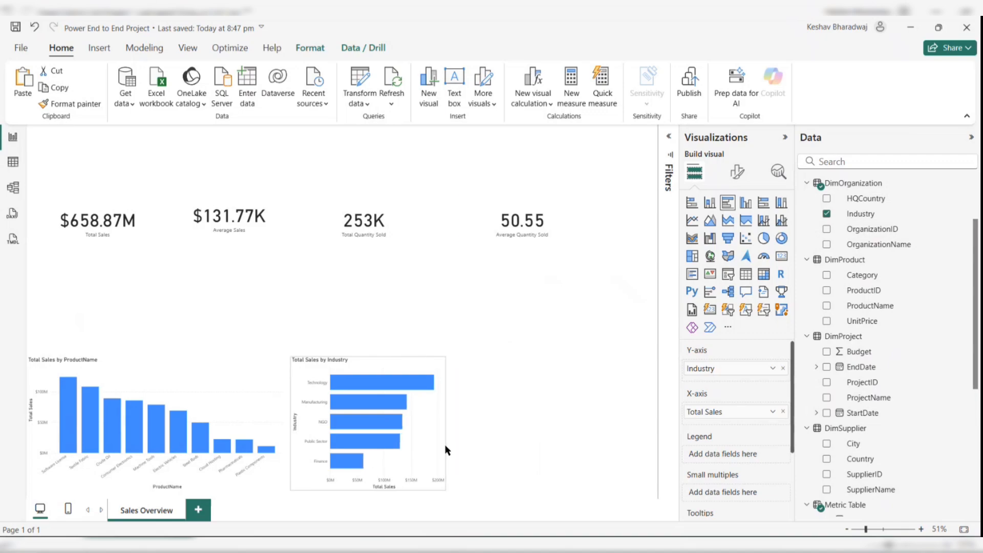
# - Add an empty pie chart visual and size it to fill the lower-right area of the page
pyautogui.click(510, 404)
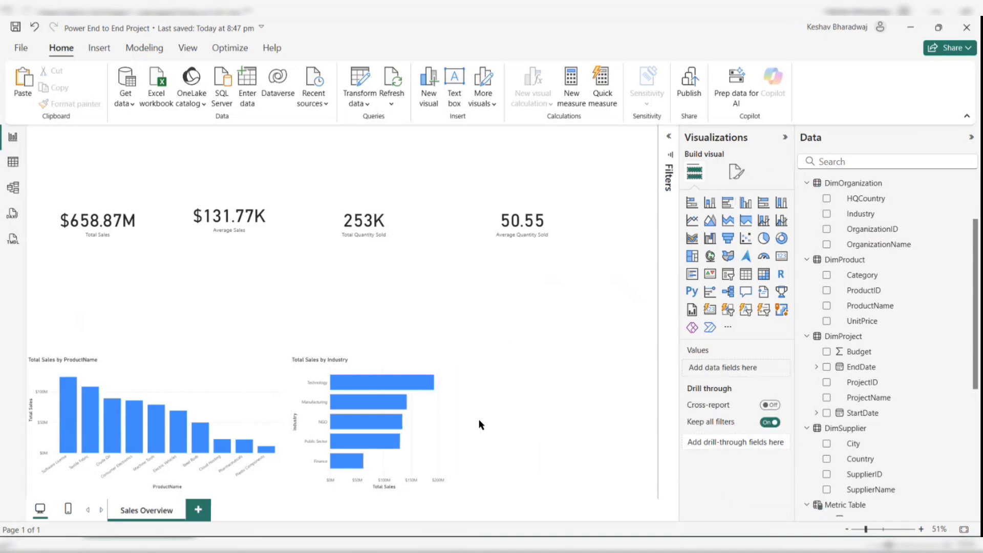
pyautogui.click(437, 440)
pyautogui.click(551, 422)
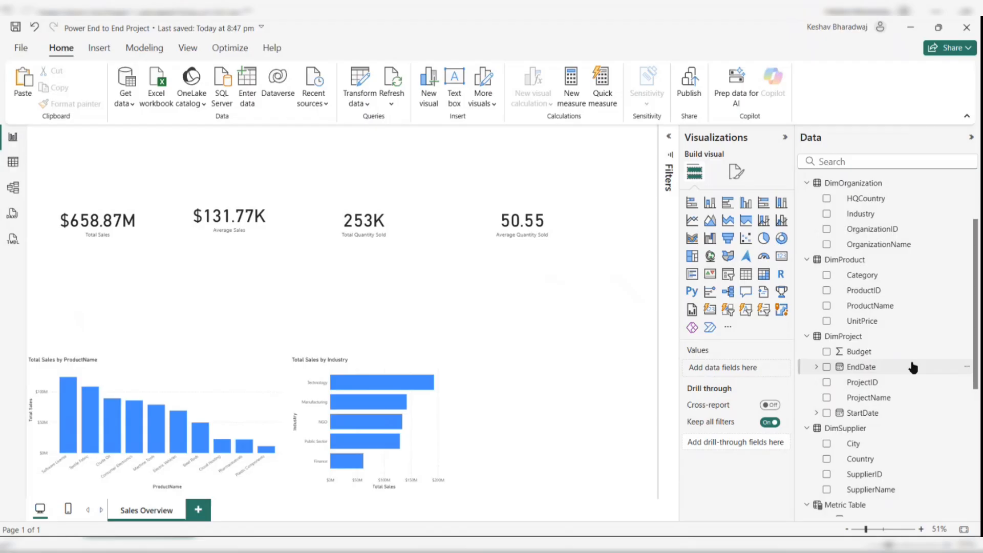
pyautogui.scroll(-5, 912, 367)
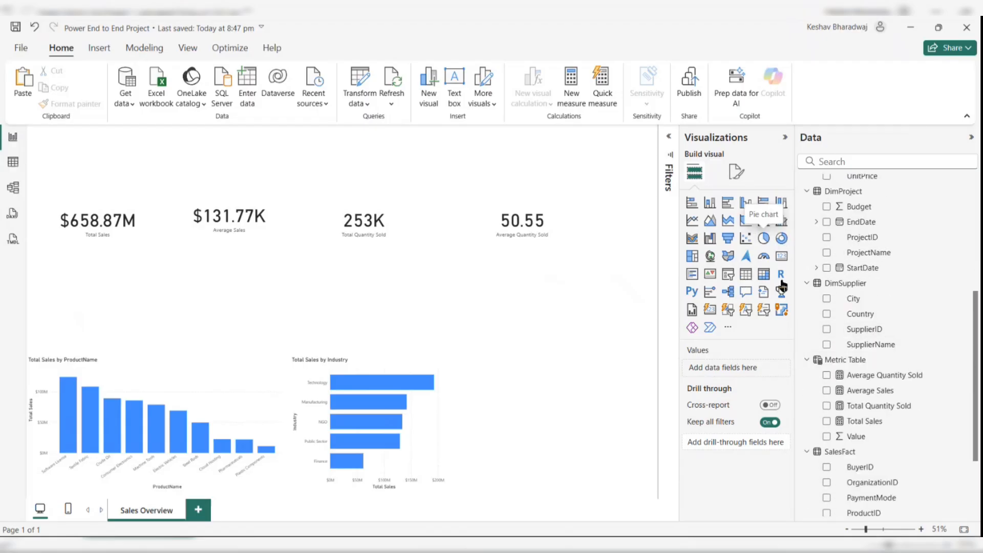
pyautogui.click(764, 238)
pyautogui.moveTo(112, 131); pyautogui.dragTo(545, 351)
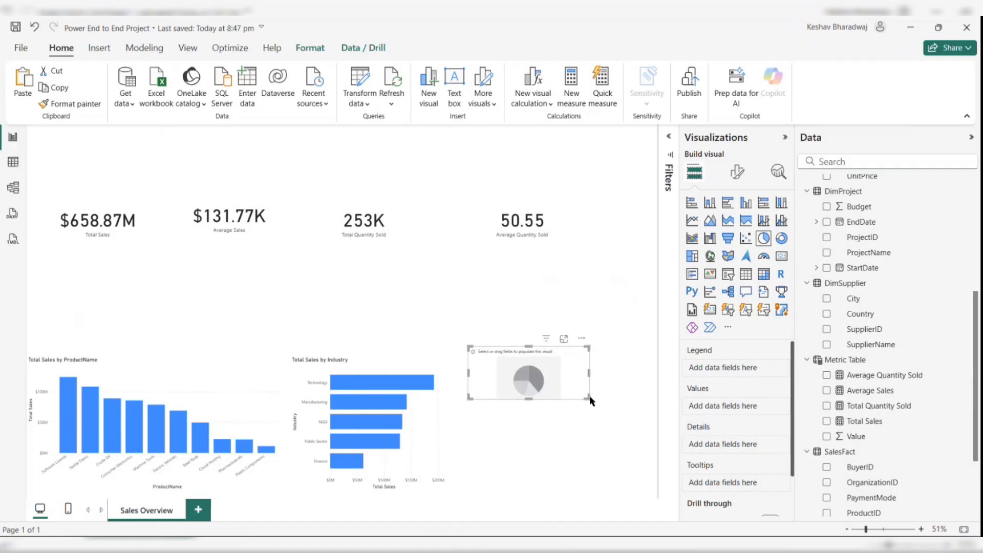
pyautogui.moveTo(588, 399); pyautogui.dragTo(653, 484)
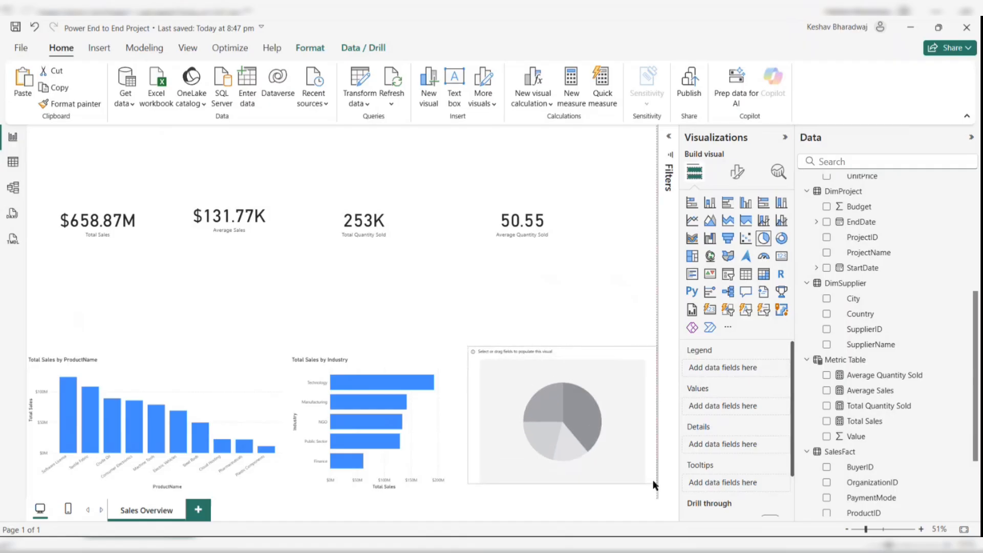
# - Populate the pie chart with Category as the legend and Total Sales as the values
pyautogui.scroll(-1, 858, 428)
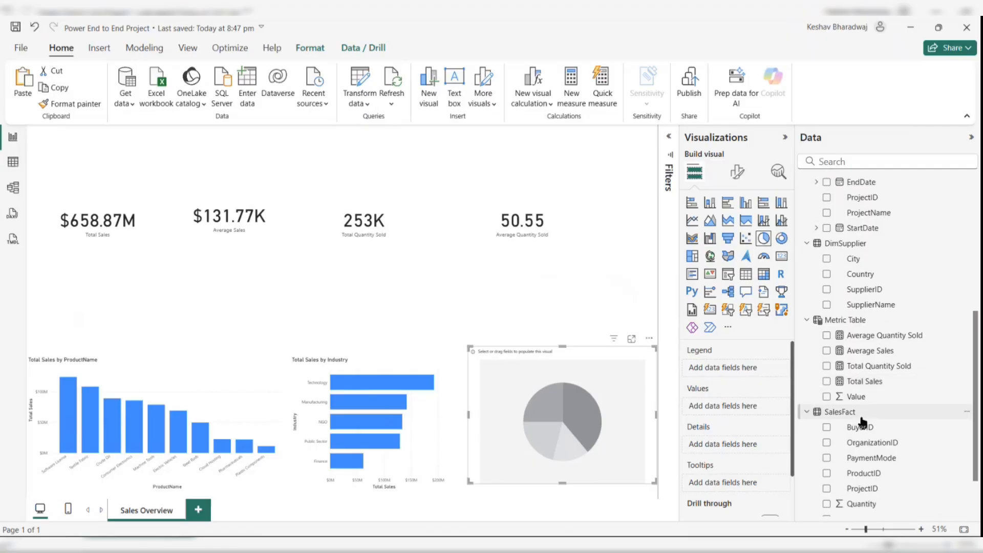
pyautogui.scroll(4, 860, 423)
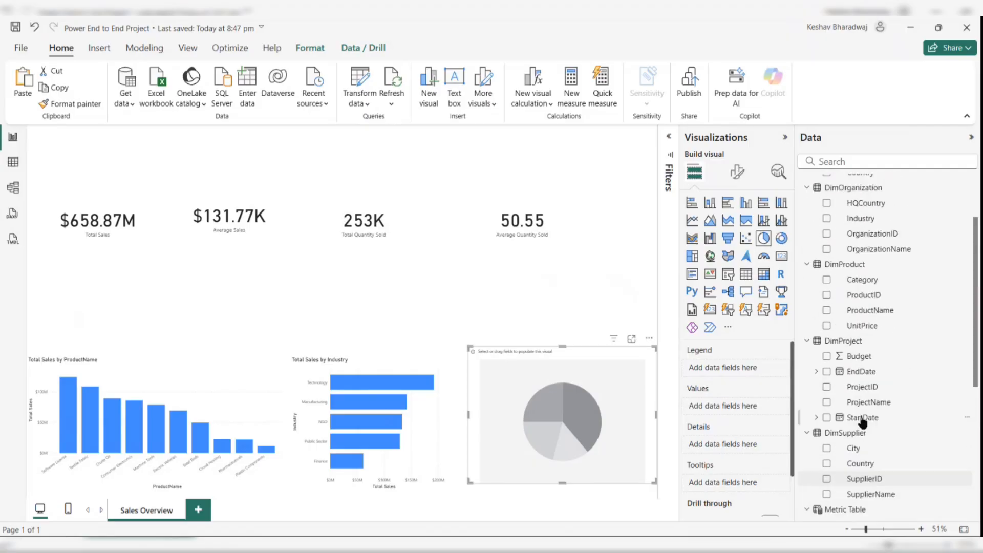
pyautogui.scroll(1, 863, 422)
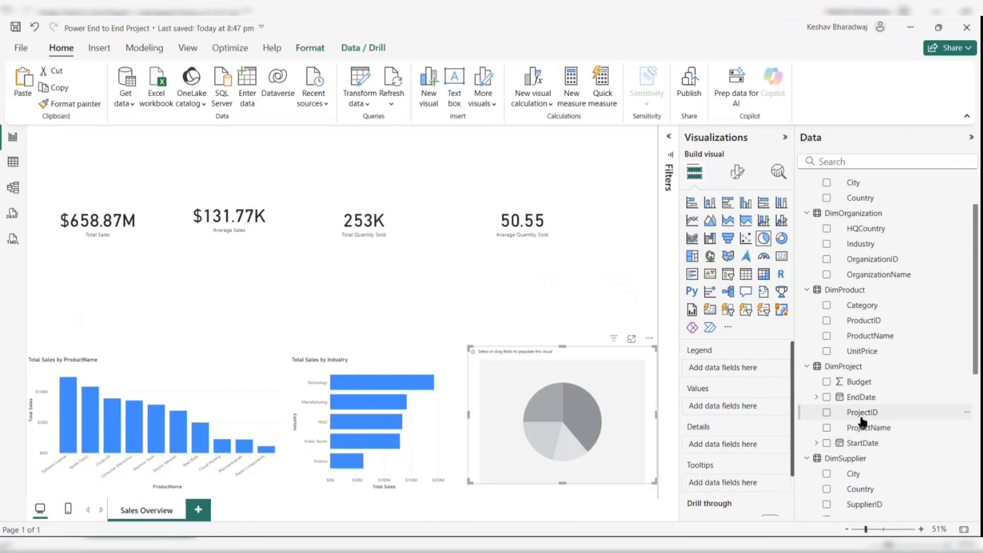
pyautogui.click(826, 305)
pyautogui.scroll(-3, 850, 428)
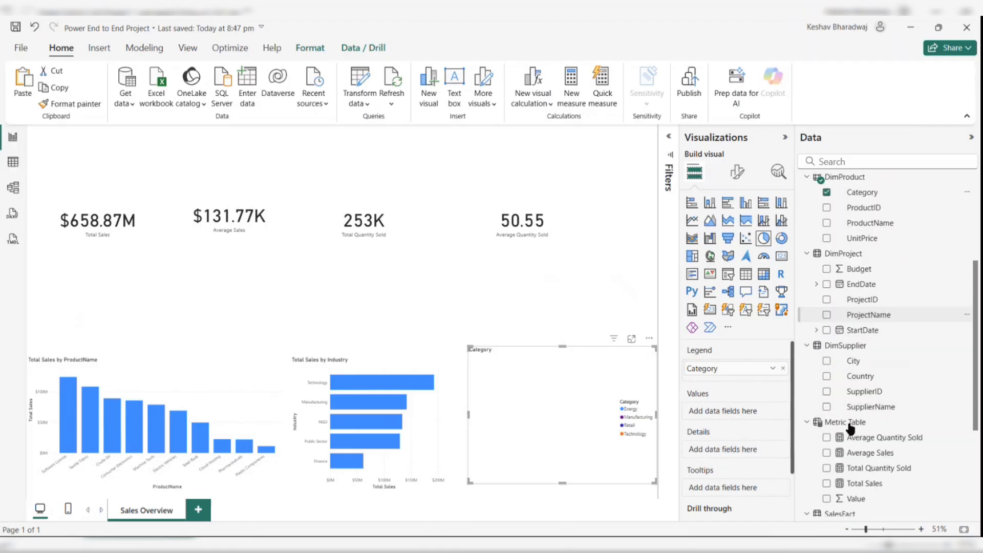
pyautogui.click(827, 480)
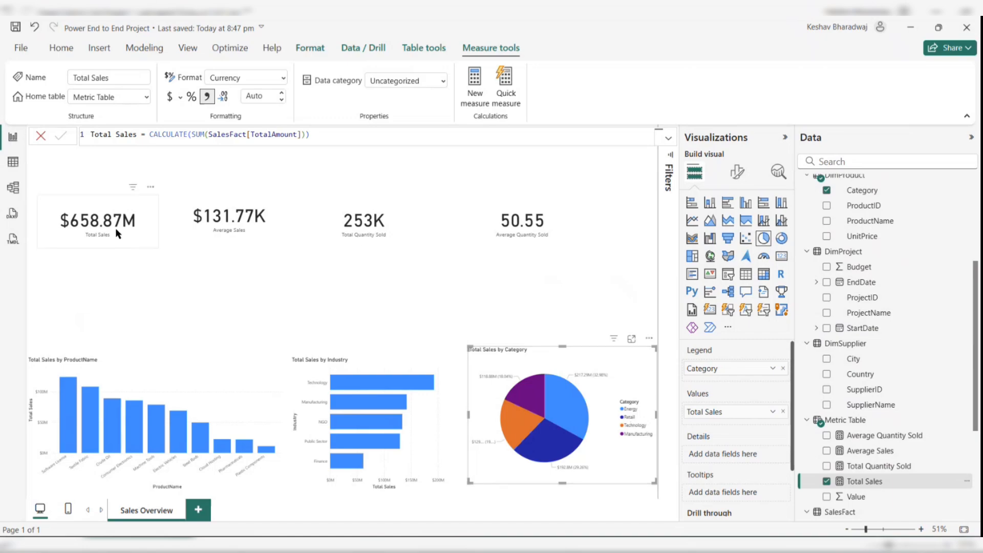
# - Move all four KPI cards higher up the report page
pyautogui.moveTo(114, 220); pyautogui.dragTo(104, 194)
pyautogui.moveTo(199, 221); pyautogui.dragTo(187, 199)
pyautogui.moveTo(349, 227); pyautogui.dragTo(337, 199)
pyautogui.moveTo(536, 234); pyautogui.dragTo(494, 208)
pyautogui.click(183, 389)
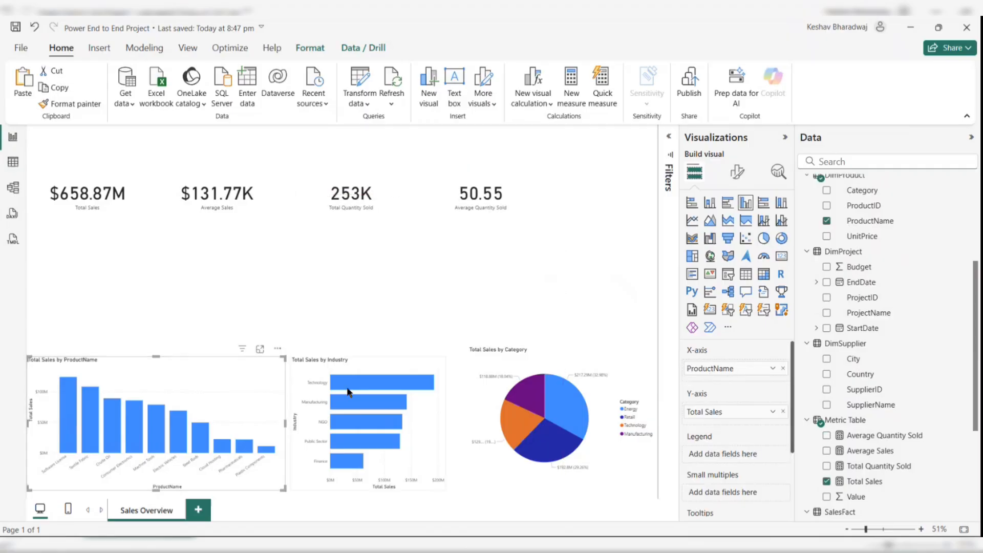
pyautogui.click(388, 371)
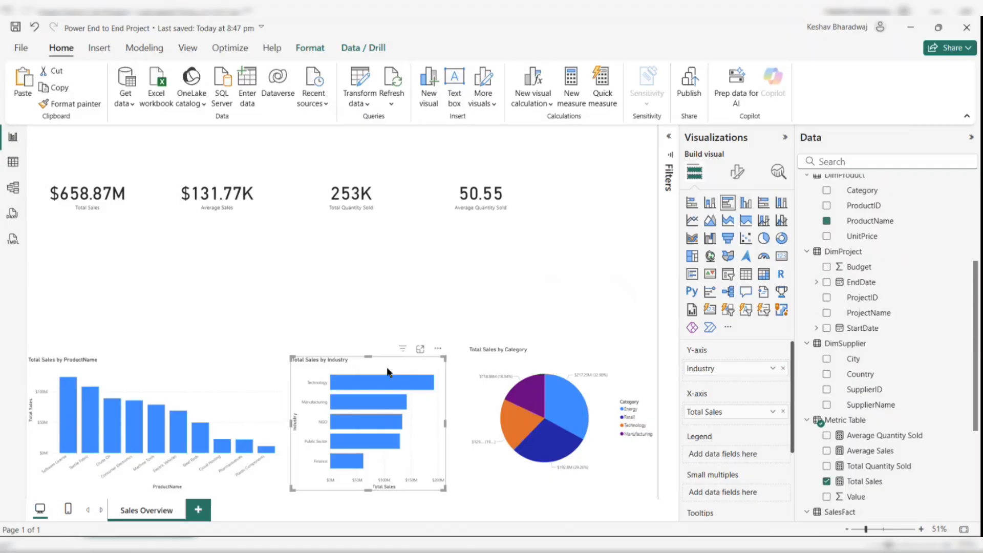
pyautogui.doubleClick(547, 341)
pyautogui.click(550, 349)
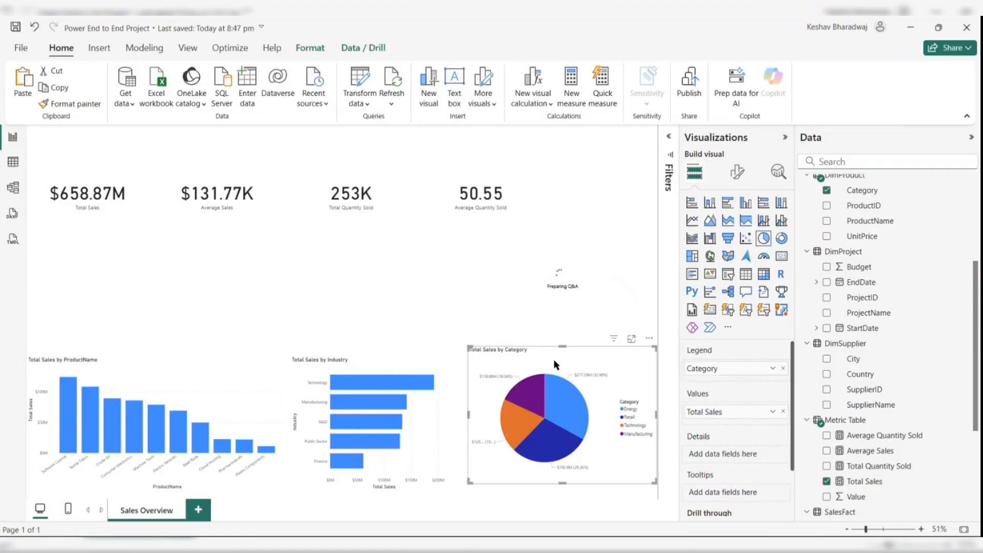
pyautogui.click(624, 226)
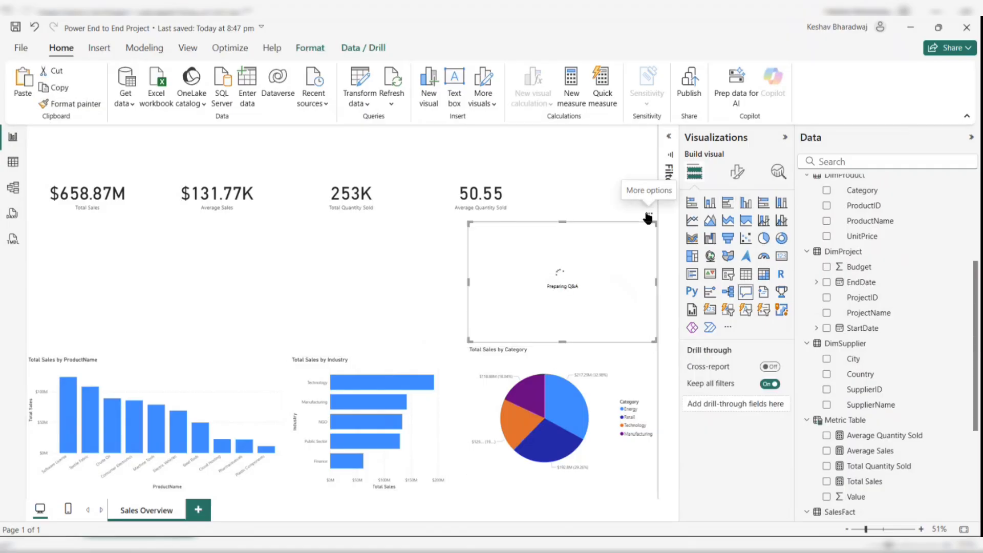
pyautogui.click(649, 213)
pyautogui.click(686, 229)
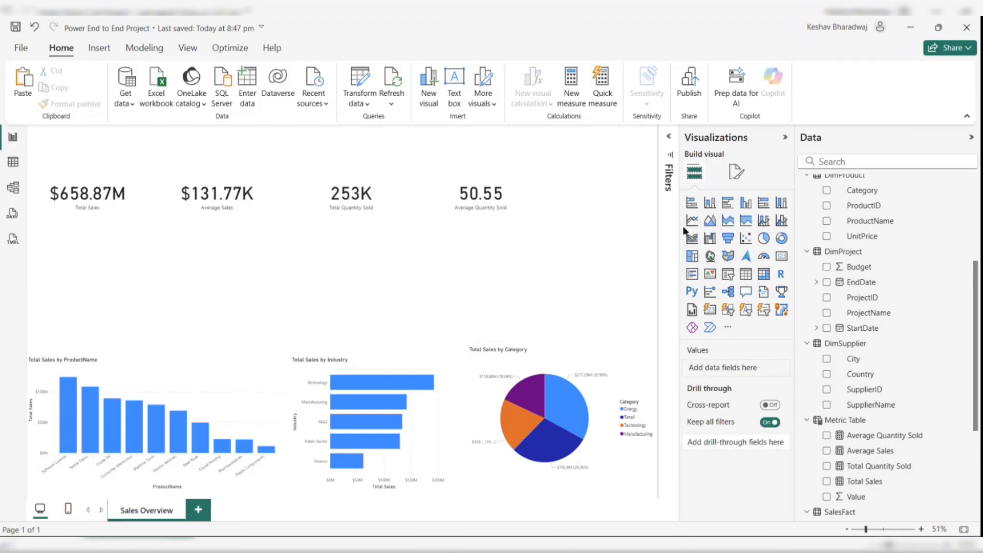
# - Nudge the pie chart down to line up with the other two charts
pyautogui.moveTo(571, 348); pyautogui.dragTo(568, 358)
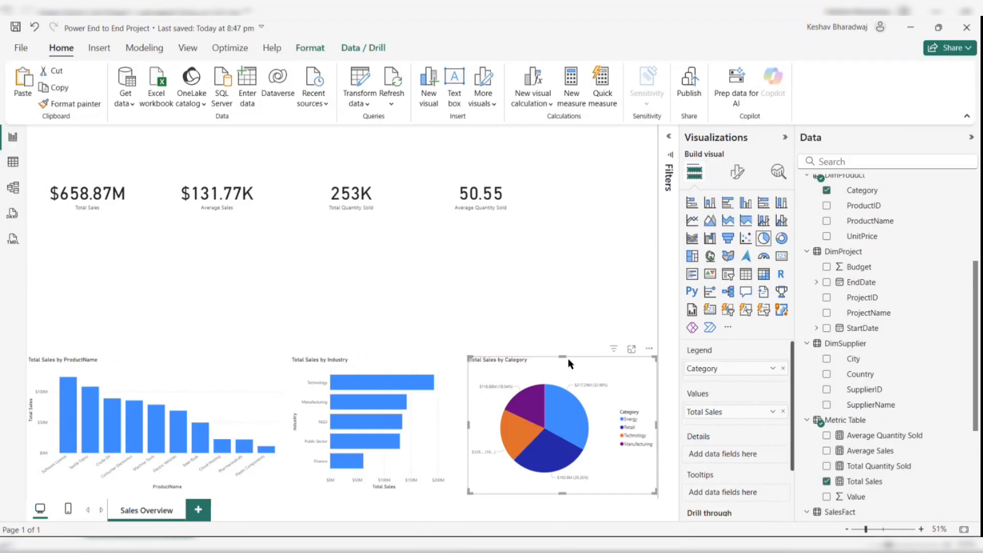
pyautogui.click(545, 309)
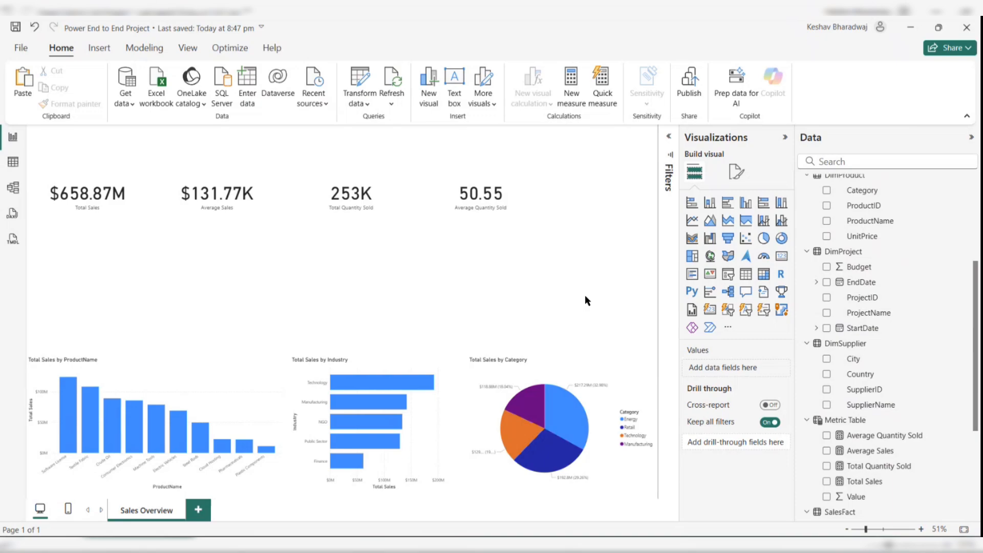
pyautogui.click(154, 49)
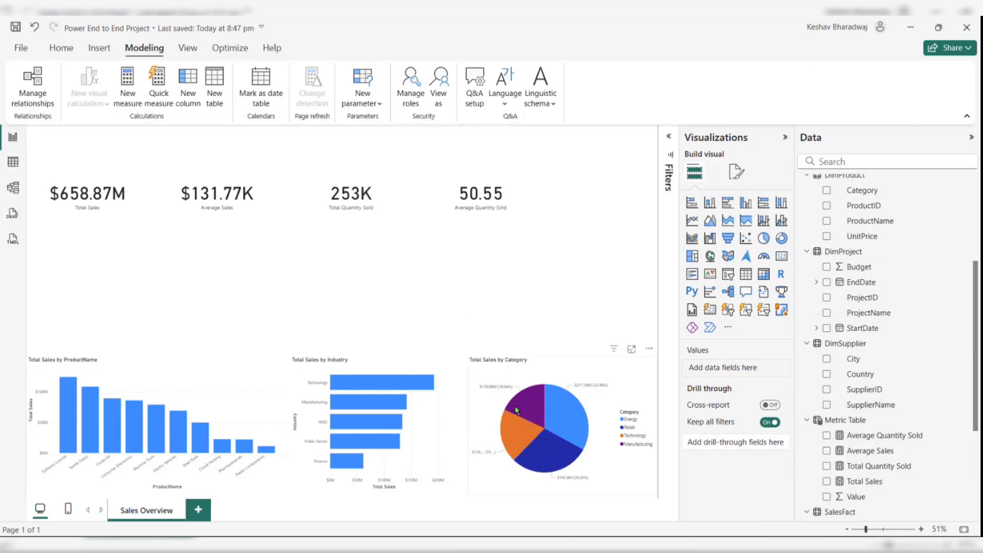
pyautogui.click(568, 379)
pyautogui.click(487, 244)
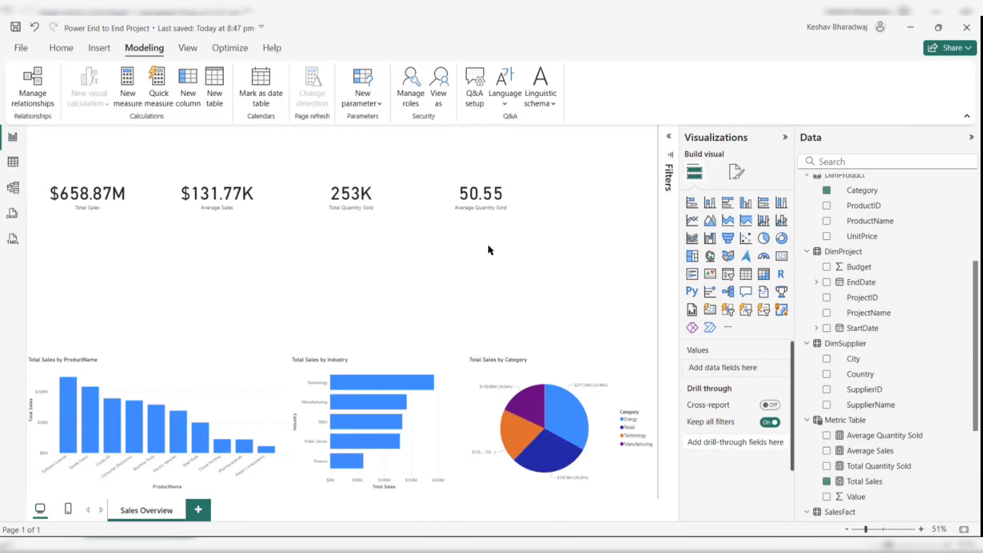
# - Raise the Total Sales and Average Sales cards slightly higher on the page
pyautogui.click(85, 176)
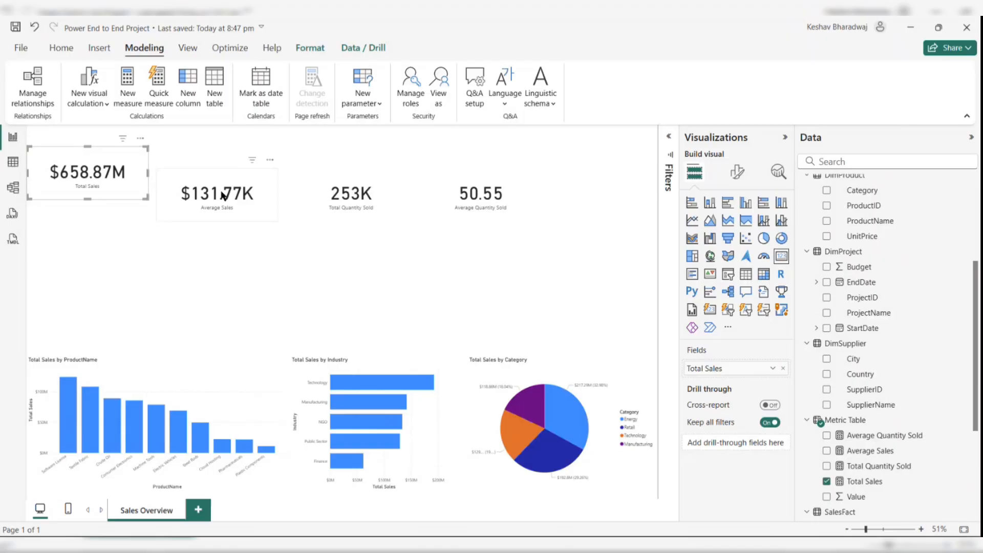
pyautogui.moveTo(229, 193); pyautogui.dragTo(227, 178)
pyautogui.click(257, 268)
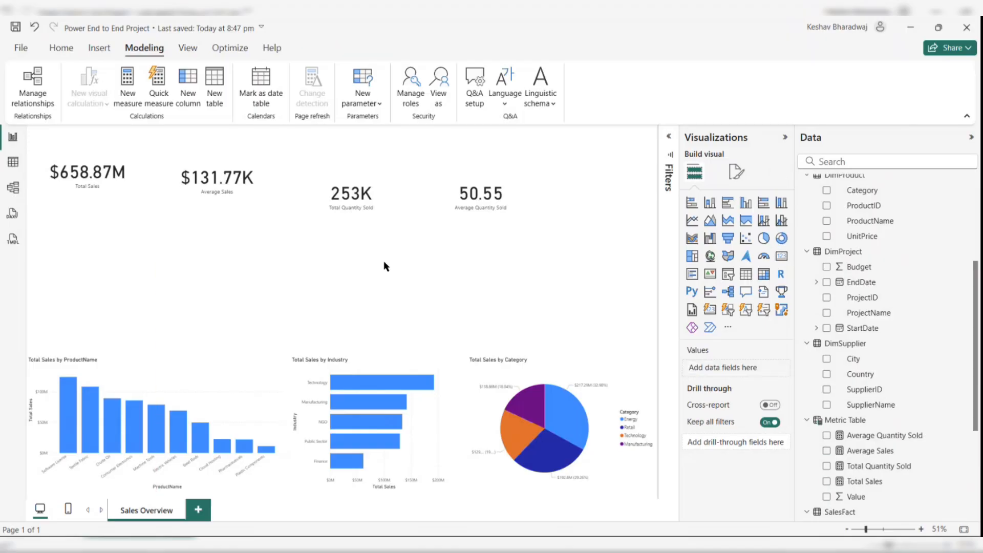
# - Open the report page's canvas settings and review the canvas type options
pyautogui.click(784, 137)
pyautogui.click(783, 137)
pyautogui.click(739, 174)
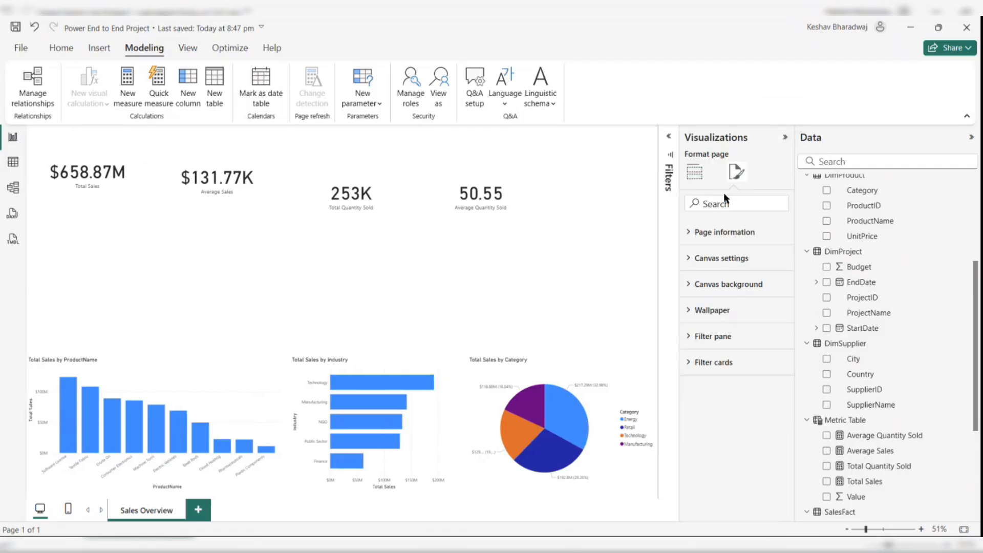
pyautogui.click(727, 257)
pyautogui.click(744, 301)
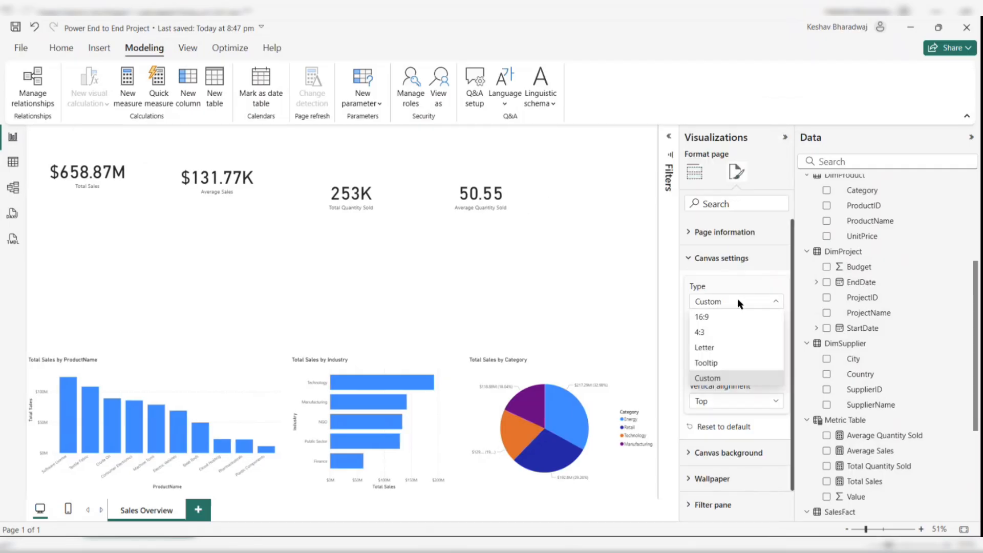
pyautogui.click(737, 301)
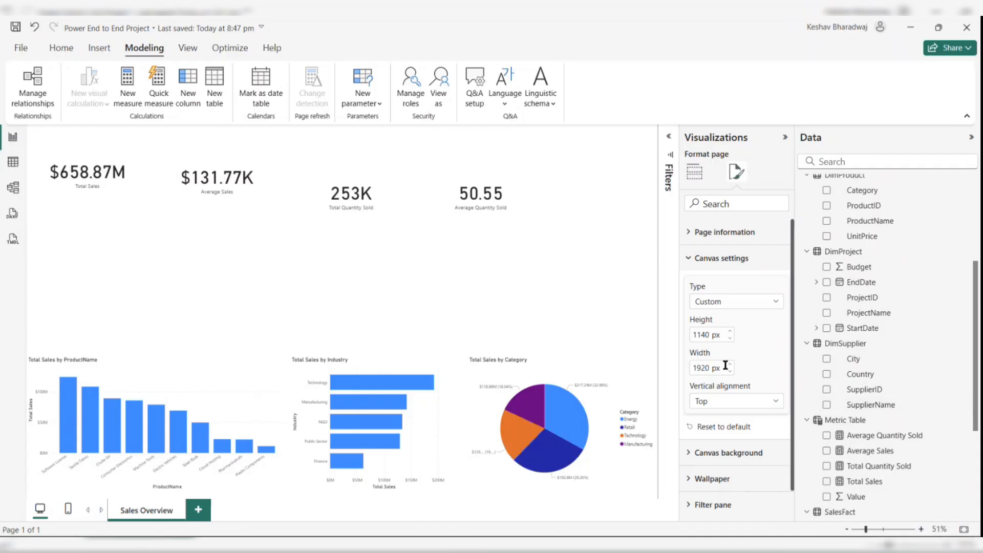
pyautogui.click(509, 256)
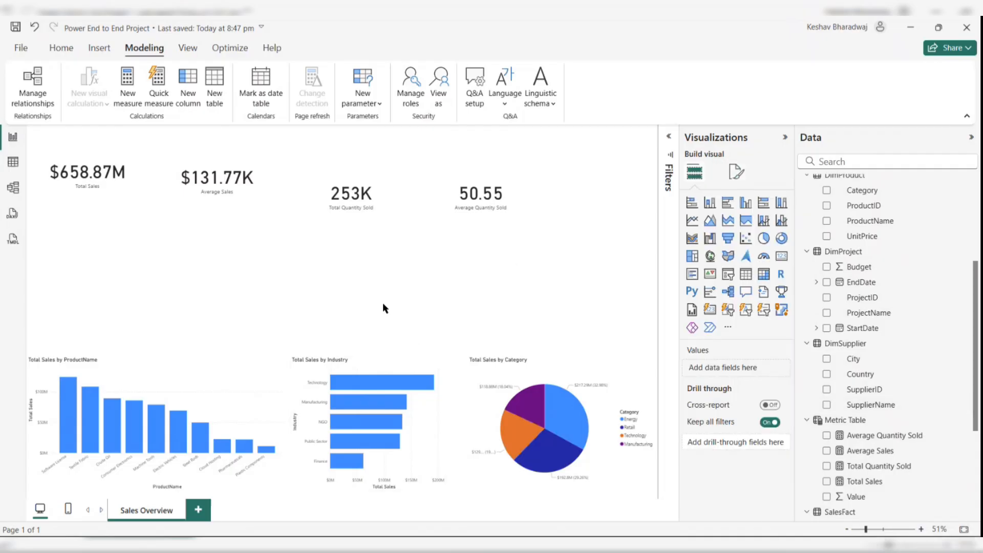
# - Nudge the three bottom charts slightly lower on the report page
pyautogui.click(365, 469)
pyautogui.click(227, 430)
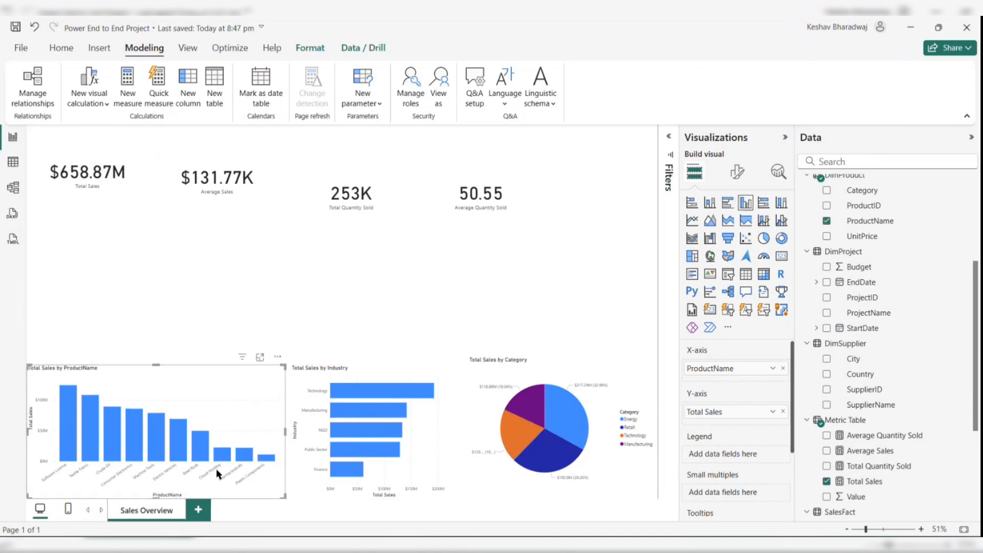
pyautogui.click(589, 374)
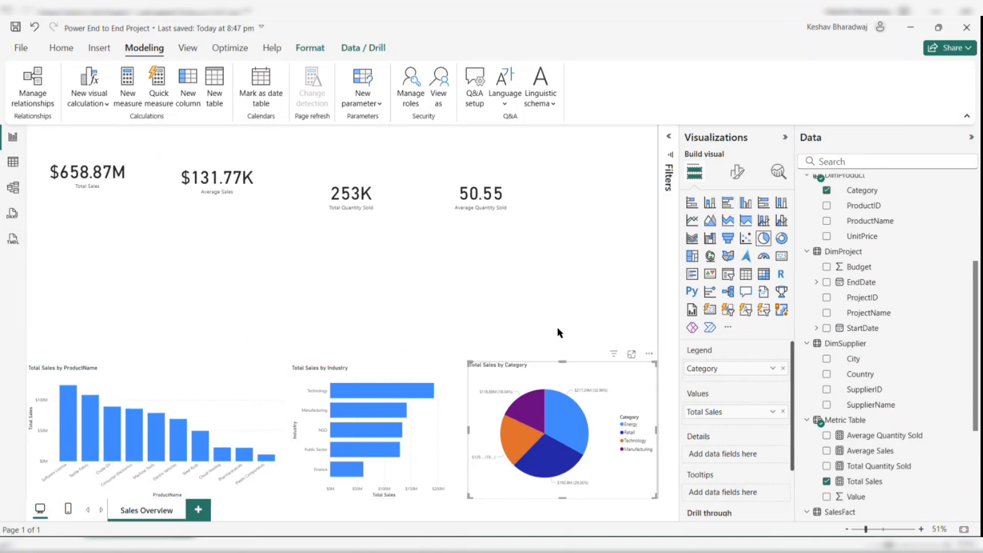
pyautogui.click(549, 300)
# - Add a line chart and stretch it across the empty space below the KPI cards
pyautogui.click(693, 224)
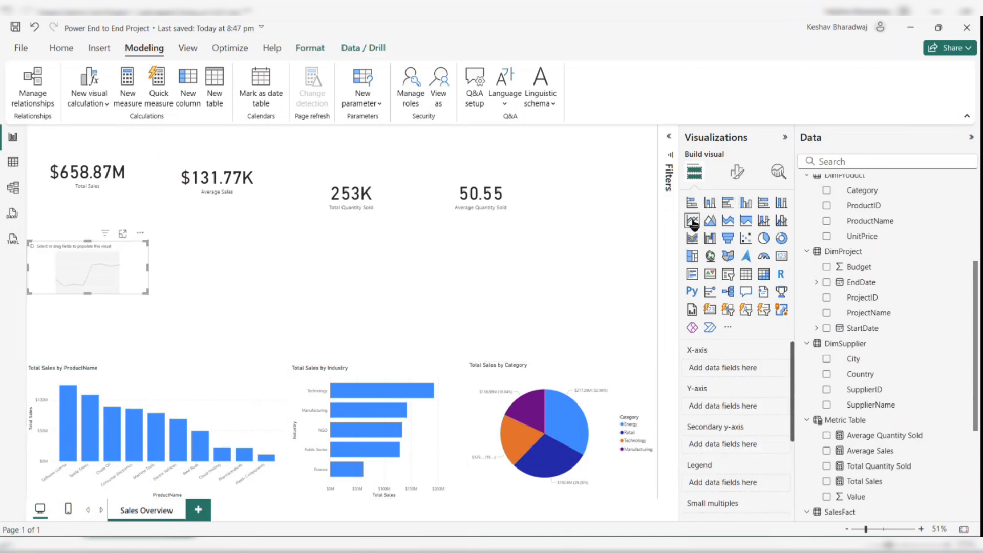
pyautogui.click(146, 294)
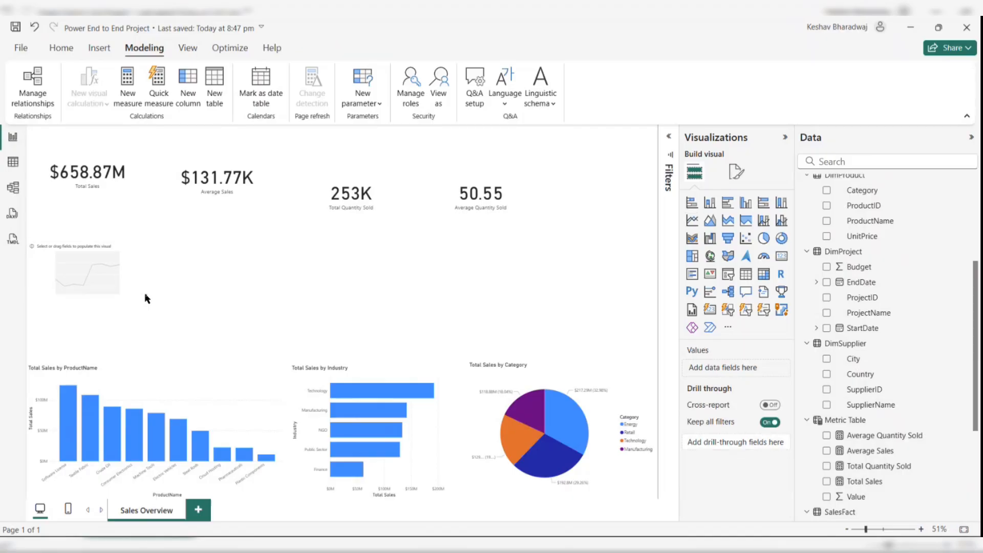
pyautogui.click(141, 285)
pyautogui.moveTo(145, 290); pyautogui.dragTo(501, 338)
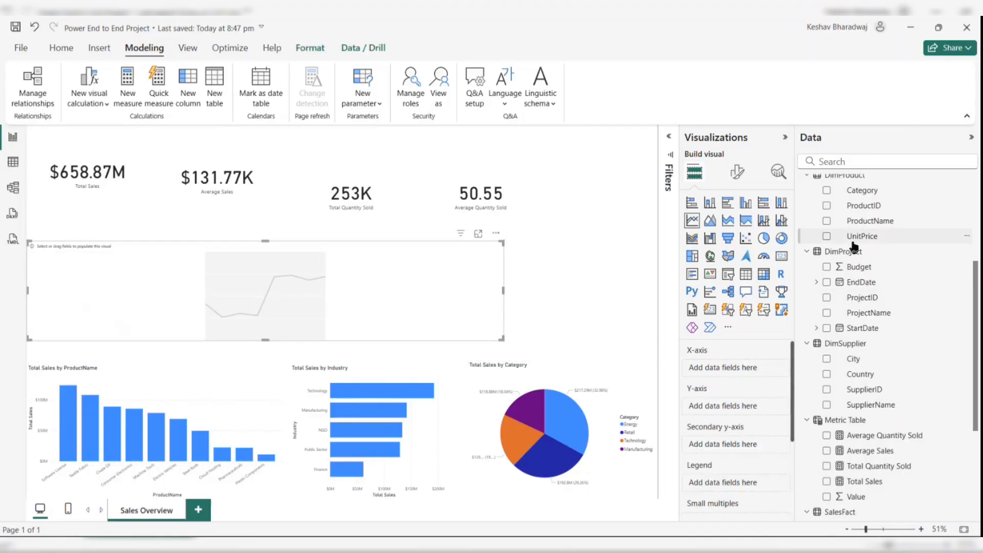
# - Put the Date Table's Date on the line chart's x-axis, keeping only the Year level
pyautogui.scroll(3, 839, 236)
pyautogui.click(805, 184)
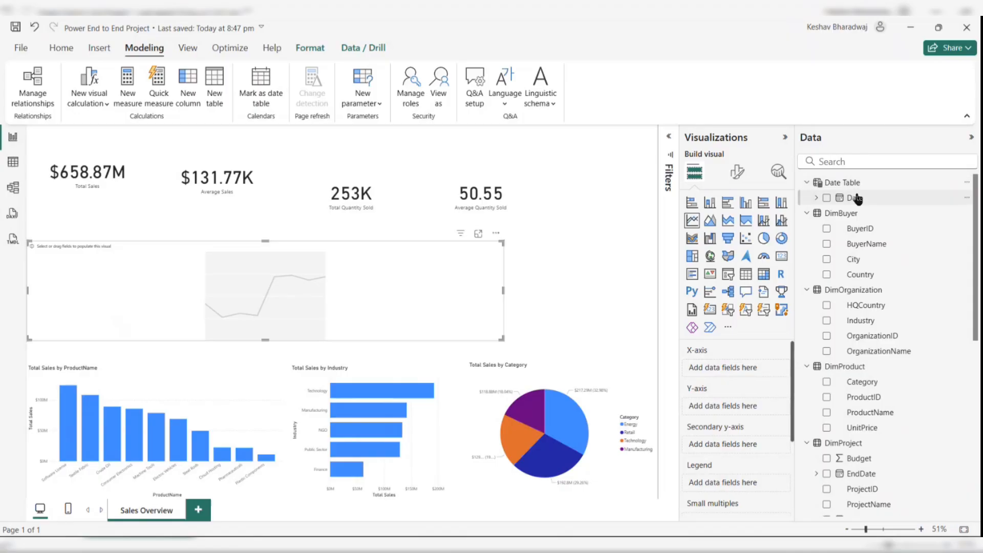
pyautogui.moveTo(854, 197); pyautogui.dragTo(722, 364)
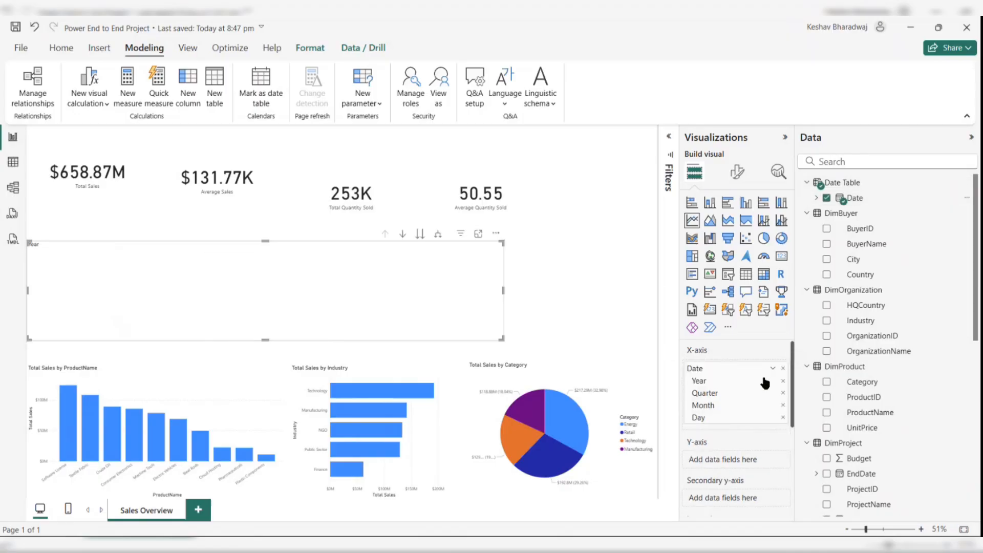
pyautogui.click(783, 393)
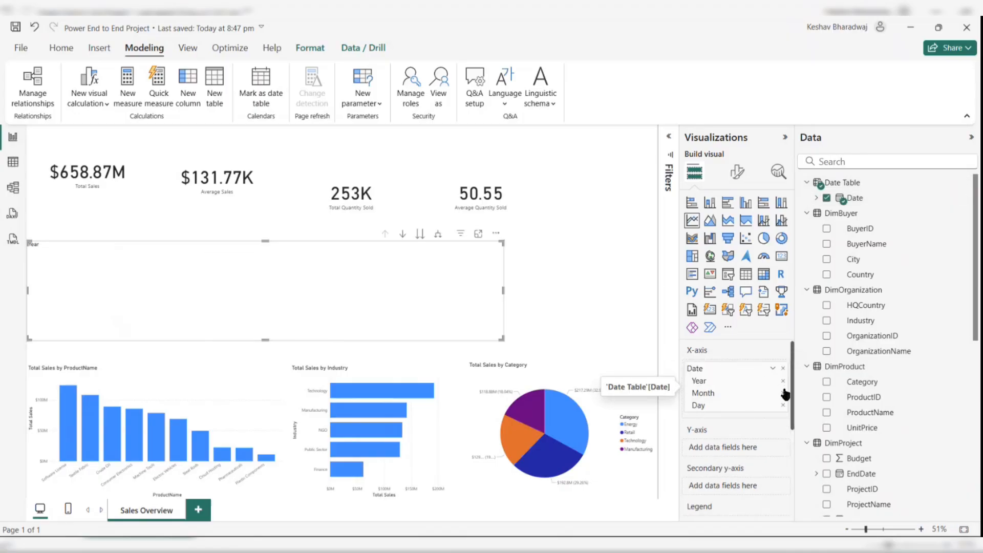
pyautogui.click(783, 393)
pyautogui.click(784, 392)
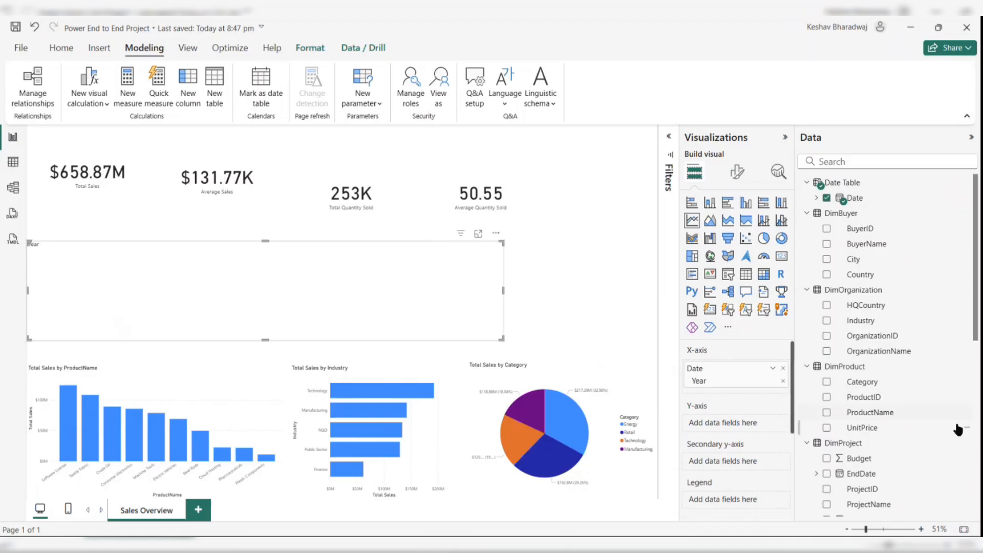
# - Add Total Sales to the line chart's y-axis and narrow the chart to about half its width
pyautogui.scroll(-10, 958, 428)
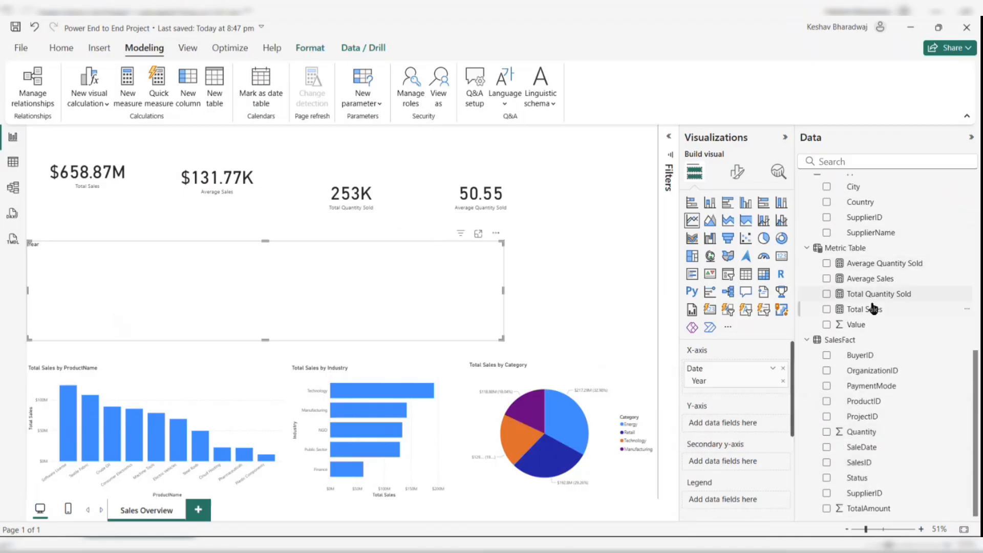
pyautogui.moveTo(891, 309); pyautogui.dragTo(740, 411)
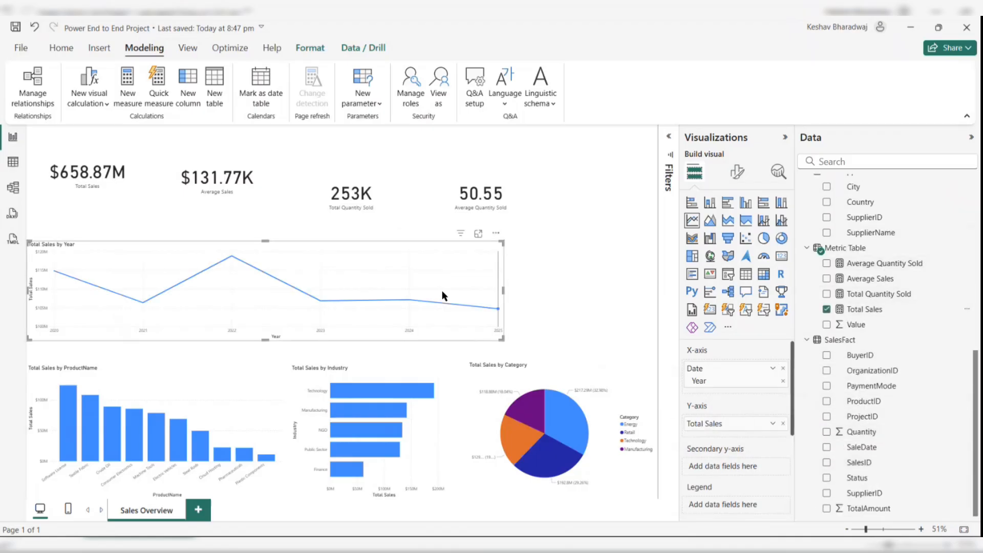
pyautogui.moveTo(502, 338); pyautogui.dragTo(351, 348)
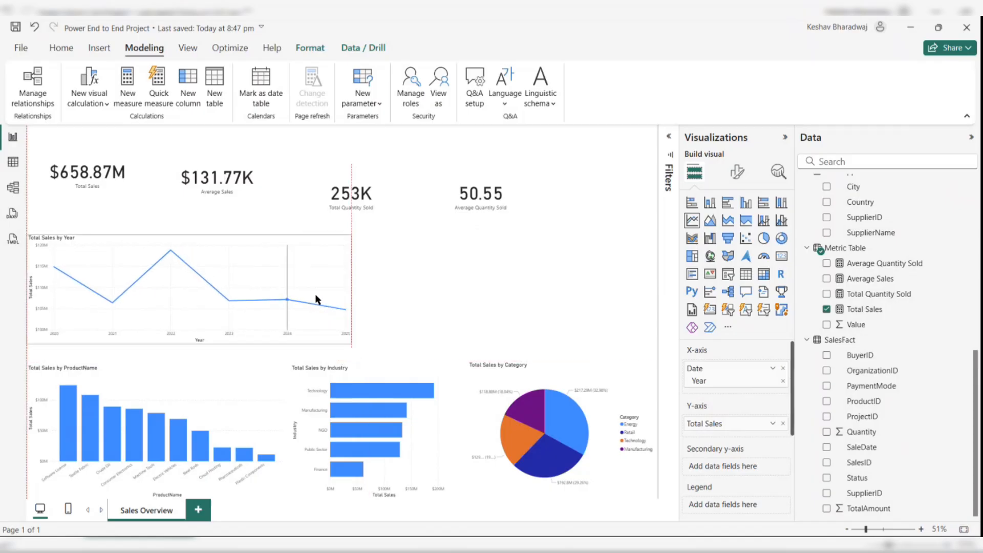
pyautogui.click(445, 298)
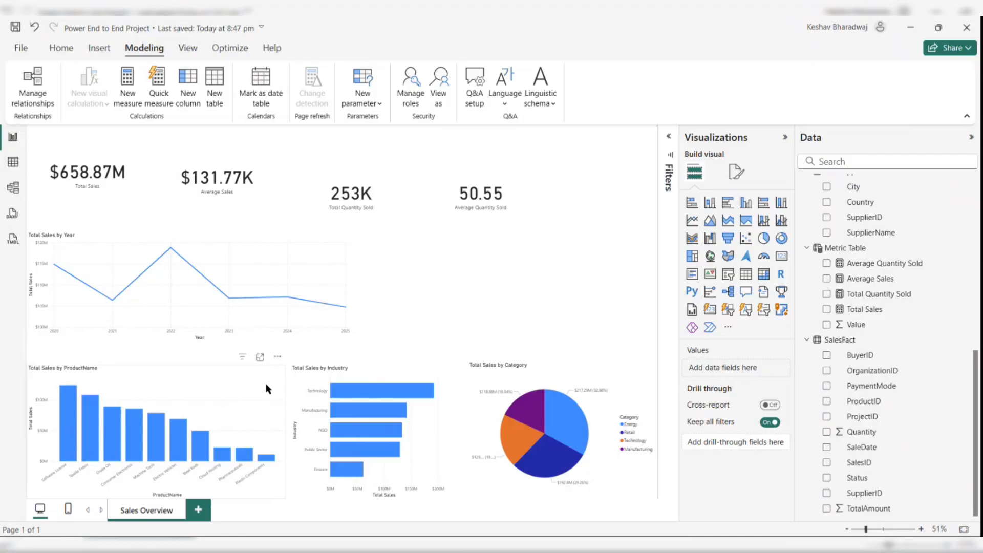
# - Insert a Q&A visual beside the pie chart
pyautogui.scroll(5, 845, 291)
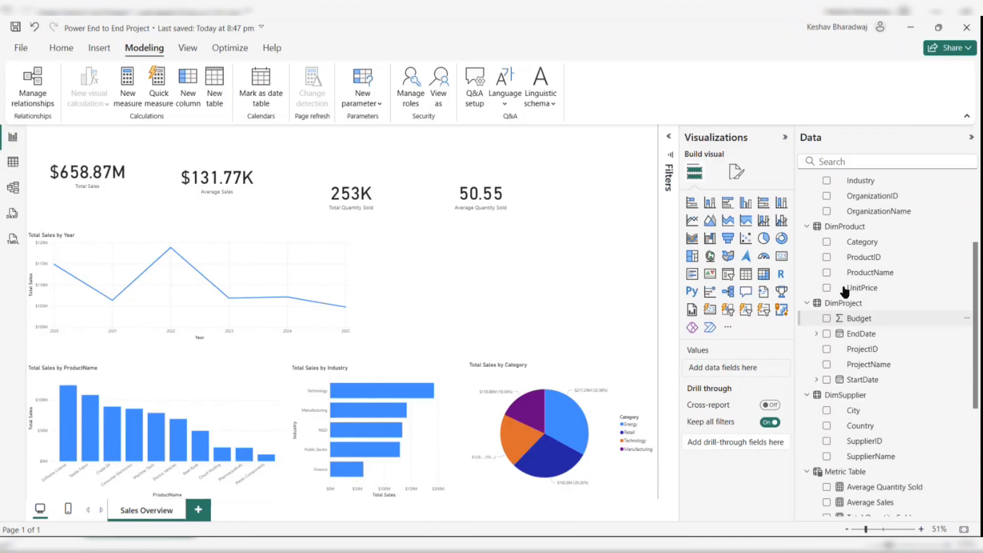
pyautogui.scroll(4, 845, 291)
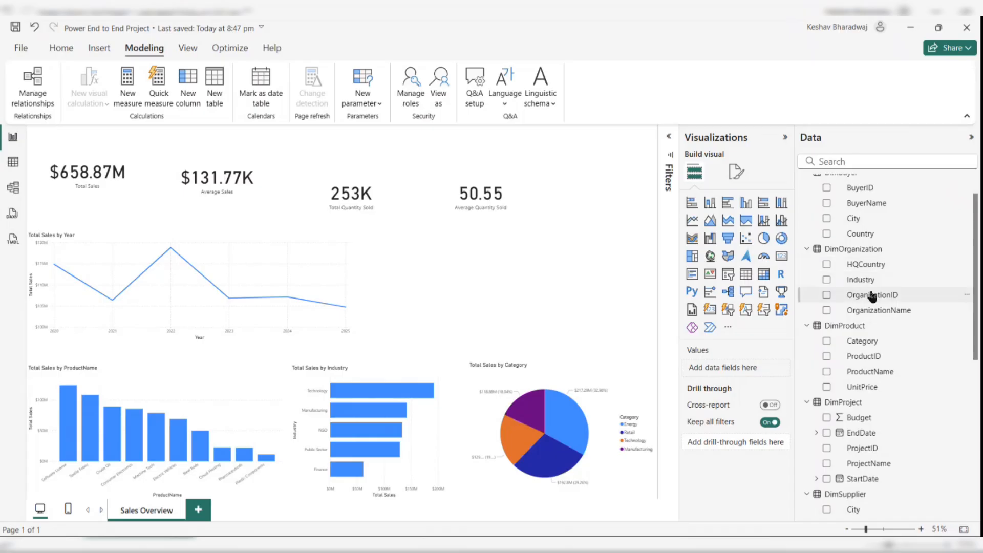
pyautogui.scroll(1, 872, 295)
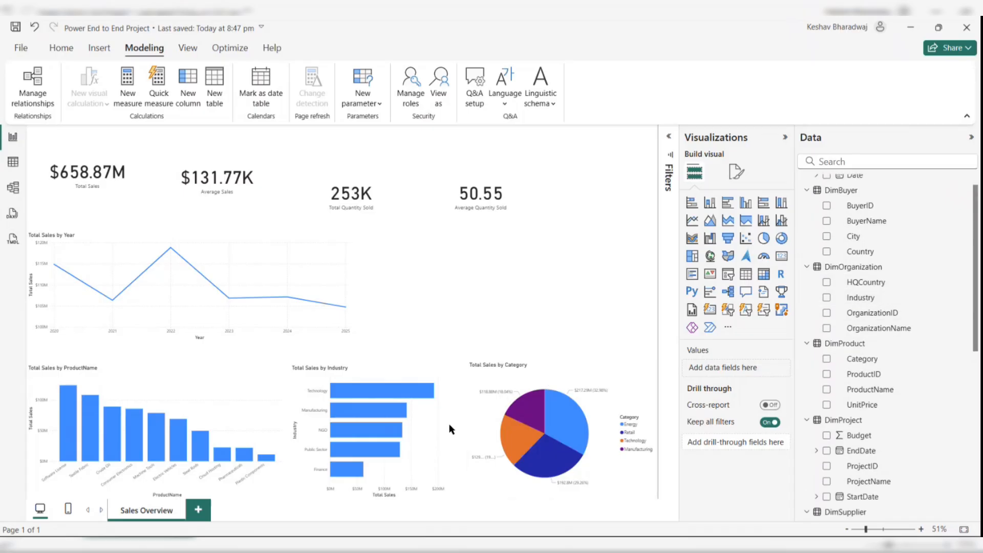
pyautogui.click(746, 292)
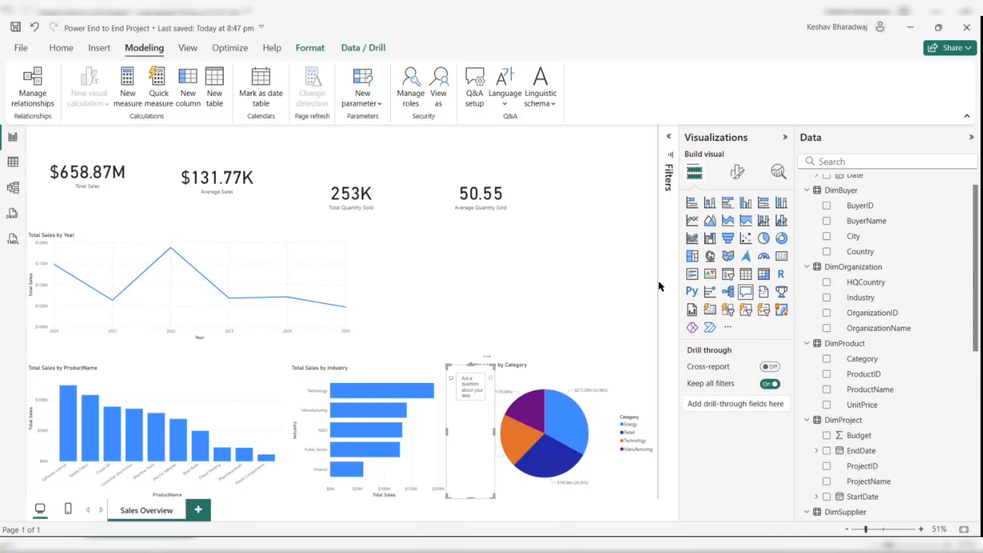
pyautogui.click(613, 263)
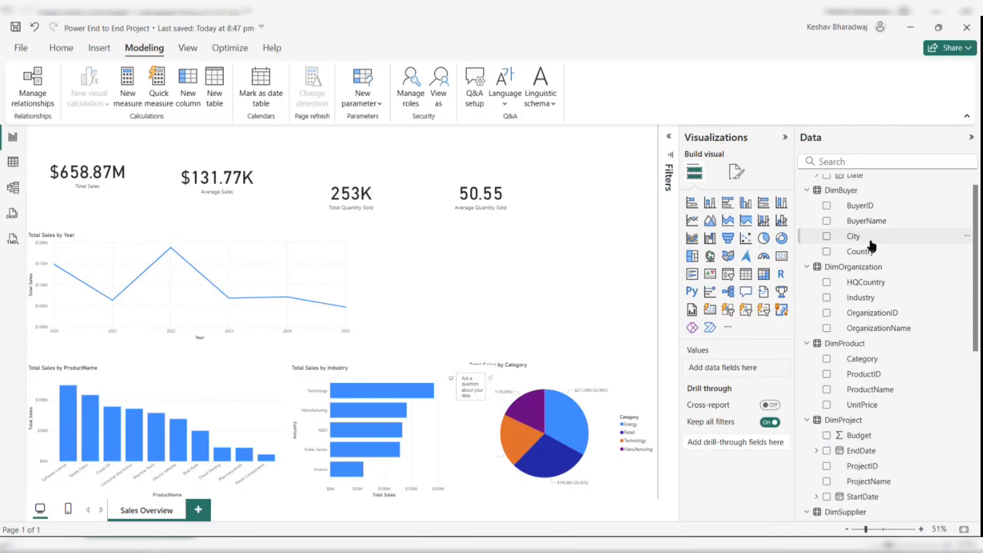
# - Create a table visual listing SupplierName from DimSupplier
pyautogui.scroll(1, 871, 246)
pyautogui.scroll(-10, 846, 320)
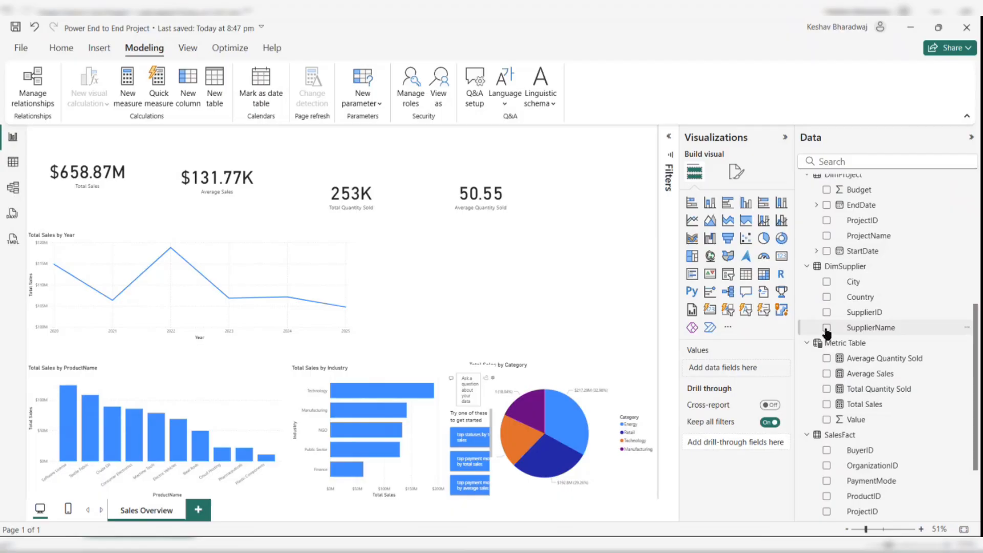
pyautogui.click(827, 328)
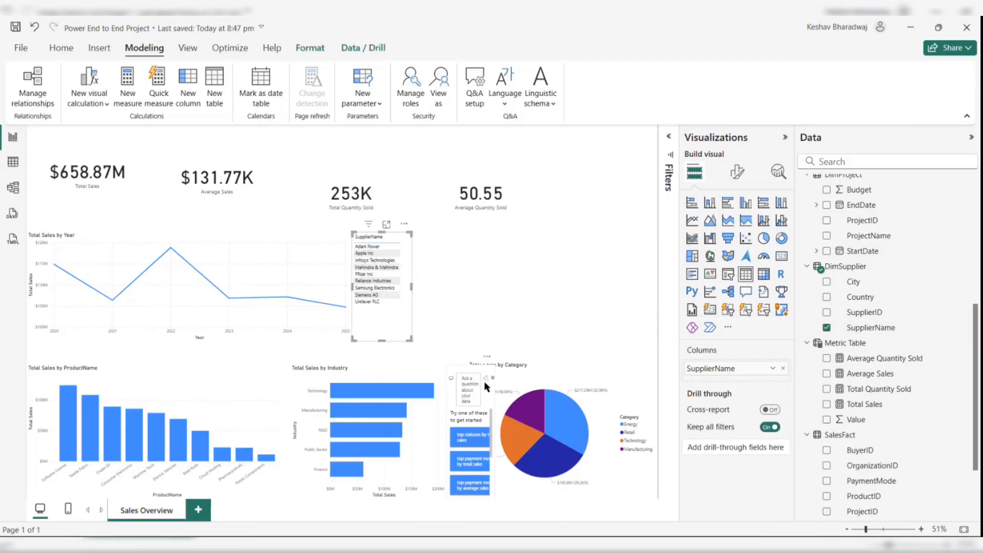
# - Remove the Q&A visual from the page
pyautogui.click(489, 362)
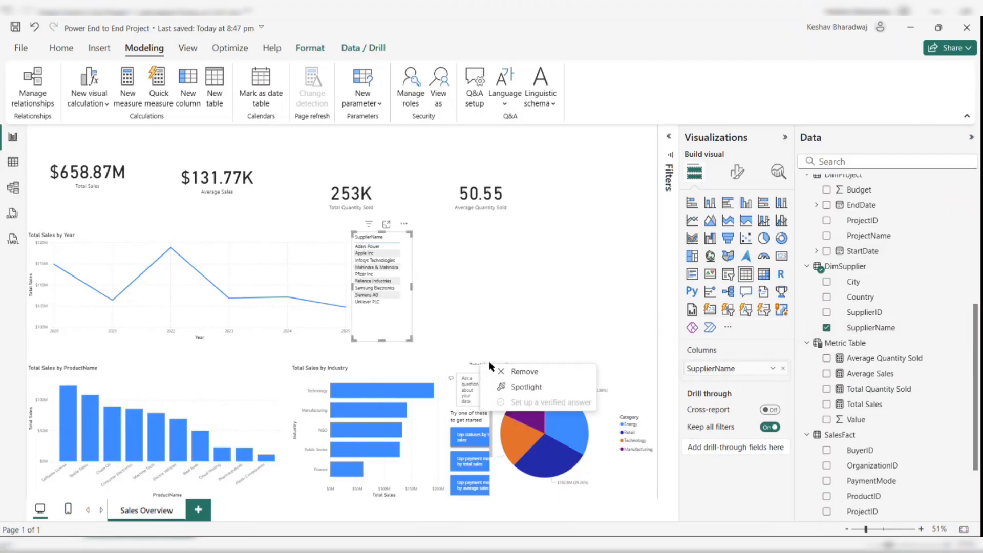
pyautogui.click(522, 372)
# - Widen the supplier table and add Total Sales as a second column
pyautogui.click(398, 318)
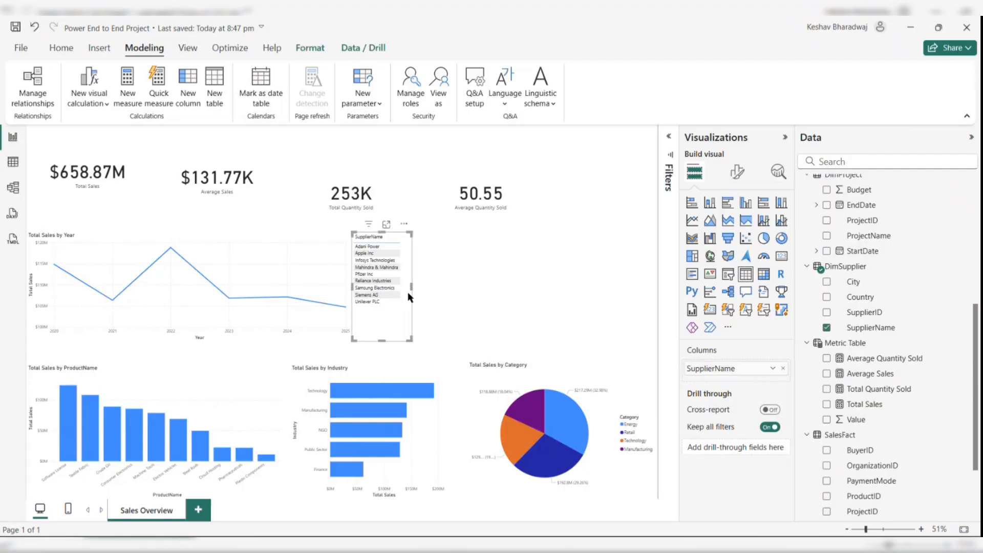
pyautogui.moveTo(413, 286); pyautogui.dragTo(495, 296)
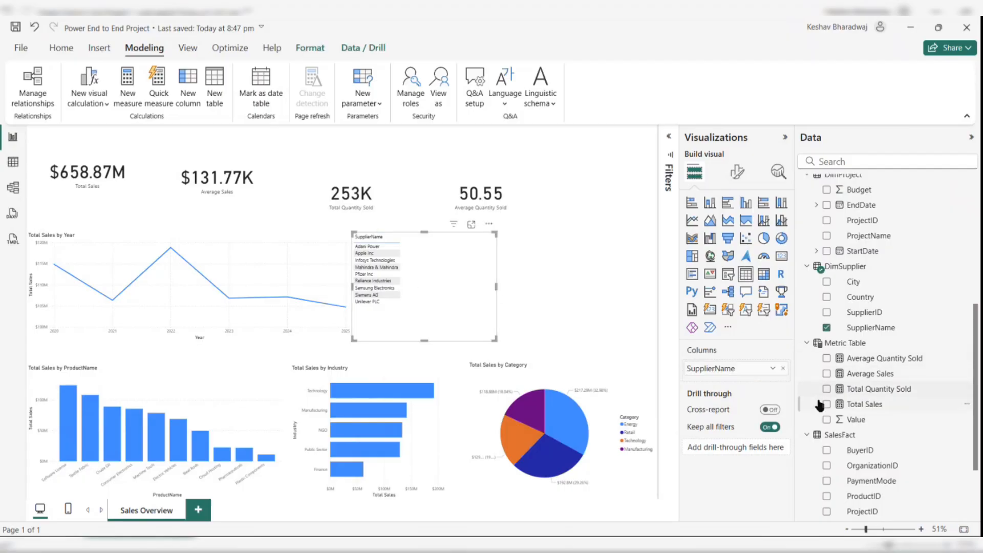
pyautogui.click(825, 406)
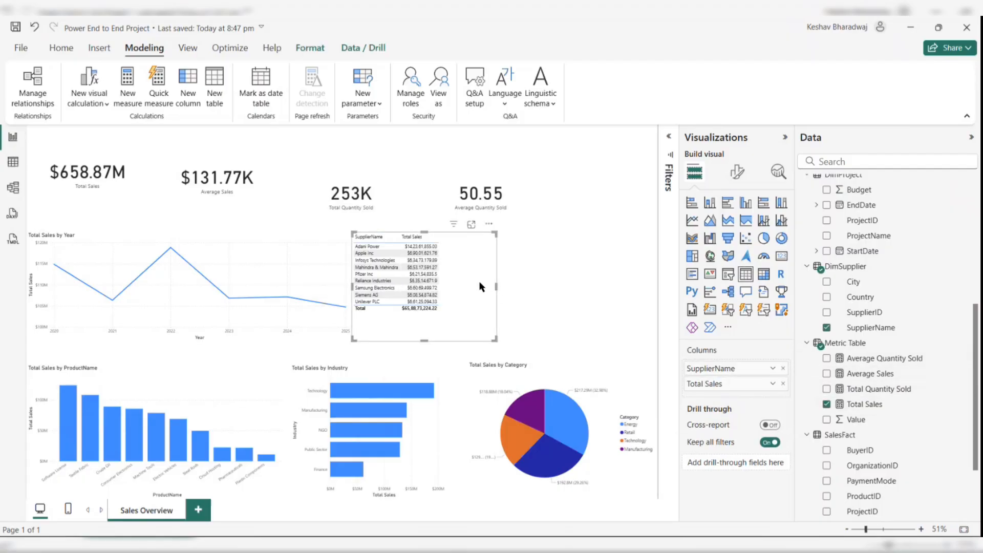
# - Move the supplier table to the page's right edge and narrow it
pyautogui.moveTo(478, 280); pyautogui.dragTo(629, 300)
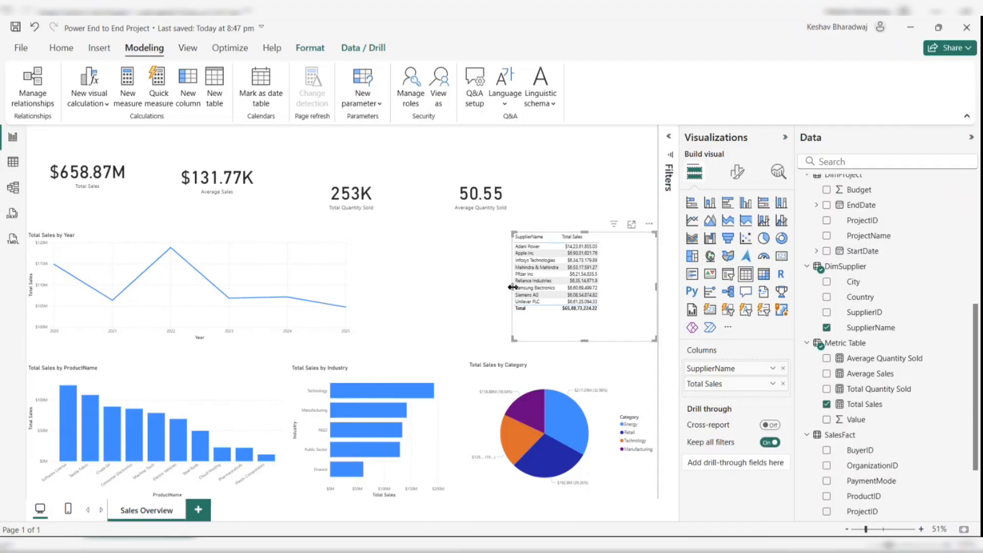
pyautogui.moveTo(512, 287); pyautogui.dragTo(563, 287)
pyautogui.click(443, 292)
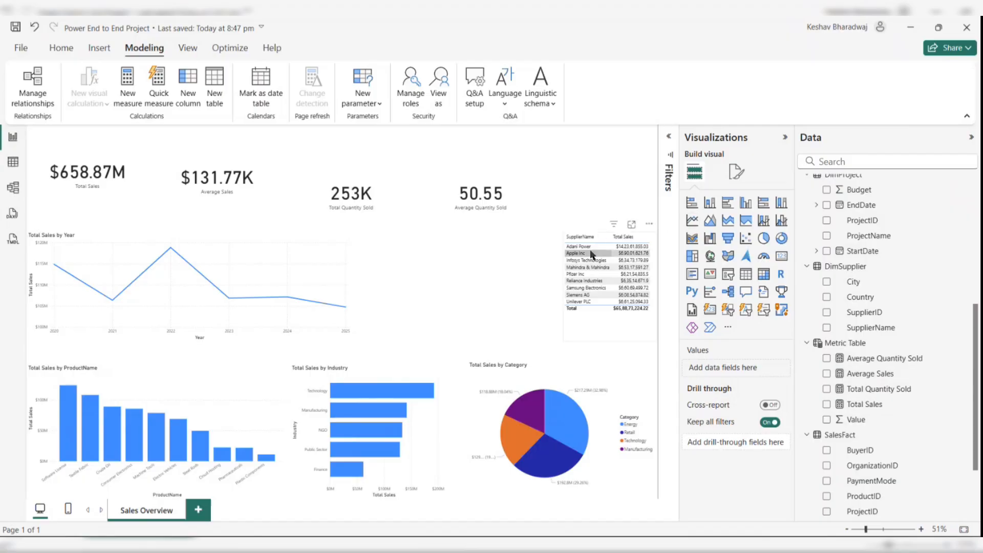
# - Add a map visual plotting HQCountry from DimOrganization
pyautogui.scroll(5, 910, 281)
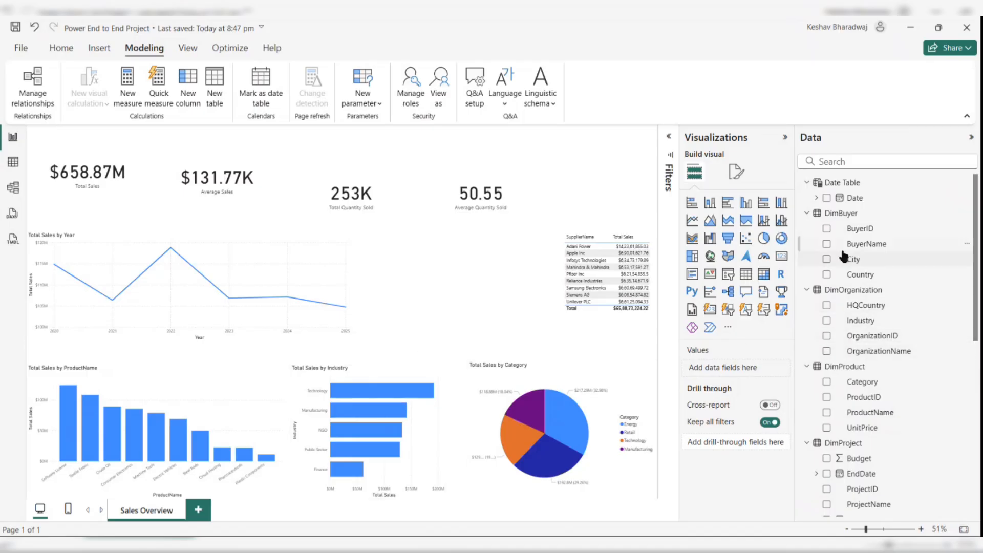
pyautogui.scroll(-2, 855, 297)
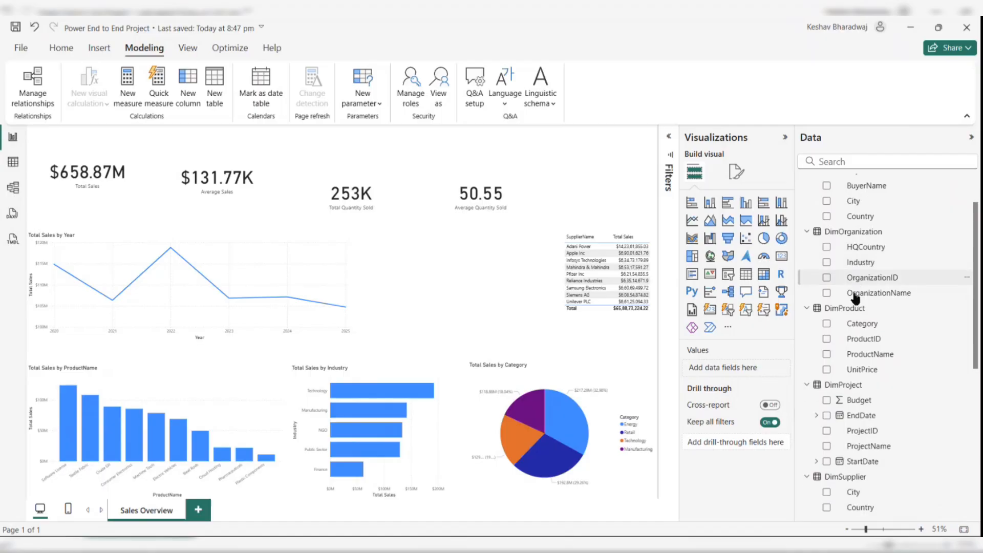
pyautogui.scroll(2, 855, 298)
pyautogui.scroll(-3, 855, 298)
pyautogui.scroll(-7, 855, 298)
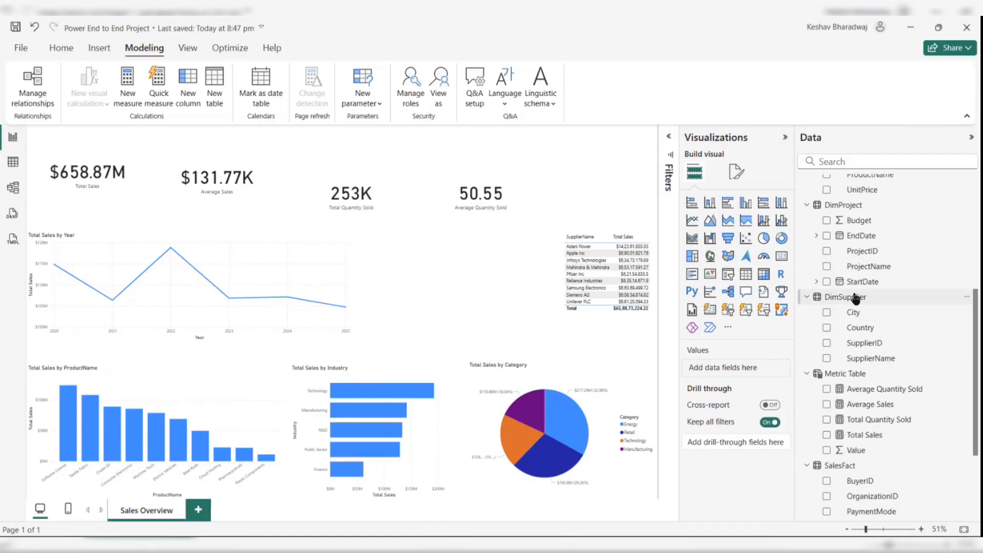
pyautogui.scroll(6, 855, 298)
pyautogui.scroll(3, 855, 298)
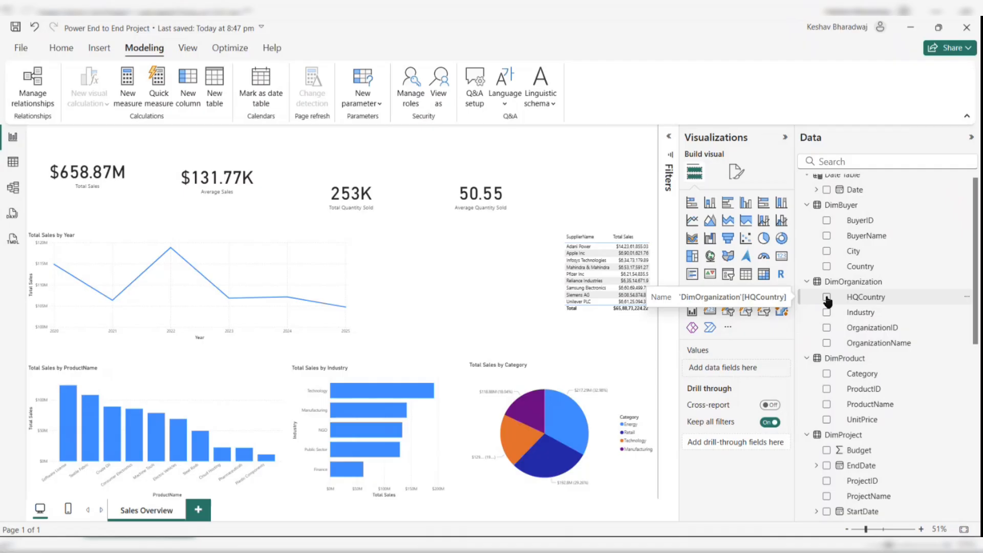
pyautogui.click(827, 297)
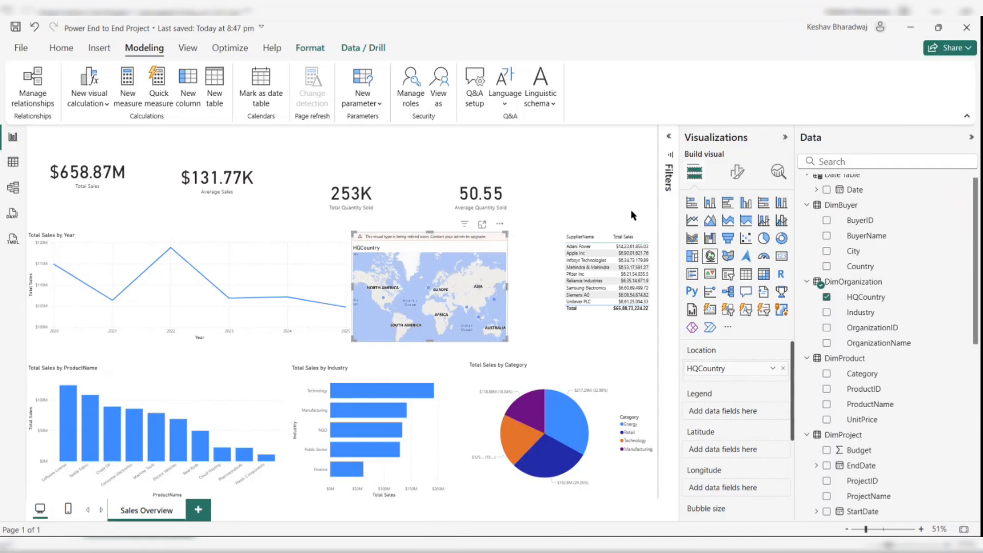
# - Change the map visual into a donut chart of Total Sales by HQCountry and shift it slightly right
pyautogui.click(777, 242)
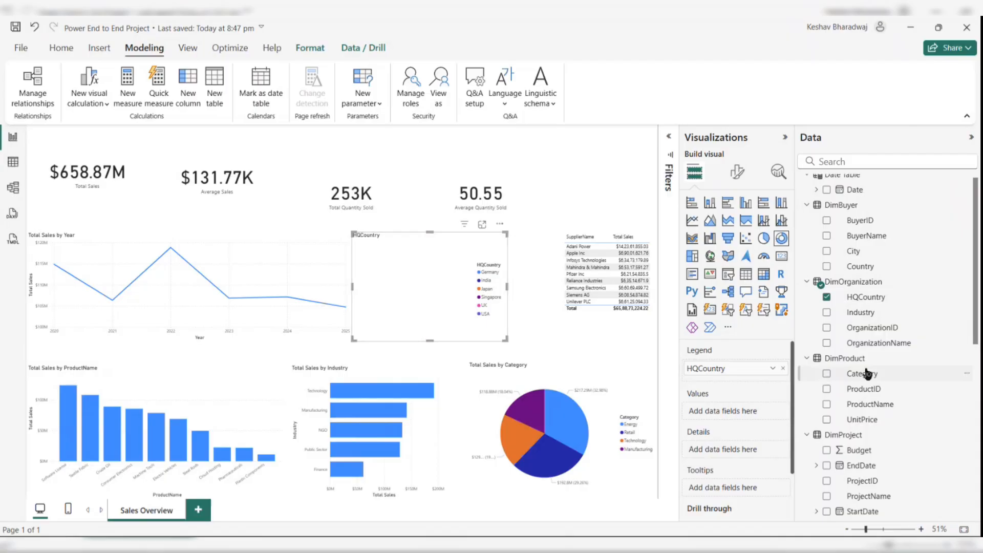
pyautogui.scroll(-5, 871, 389)
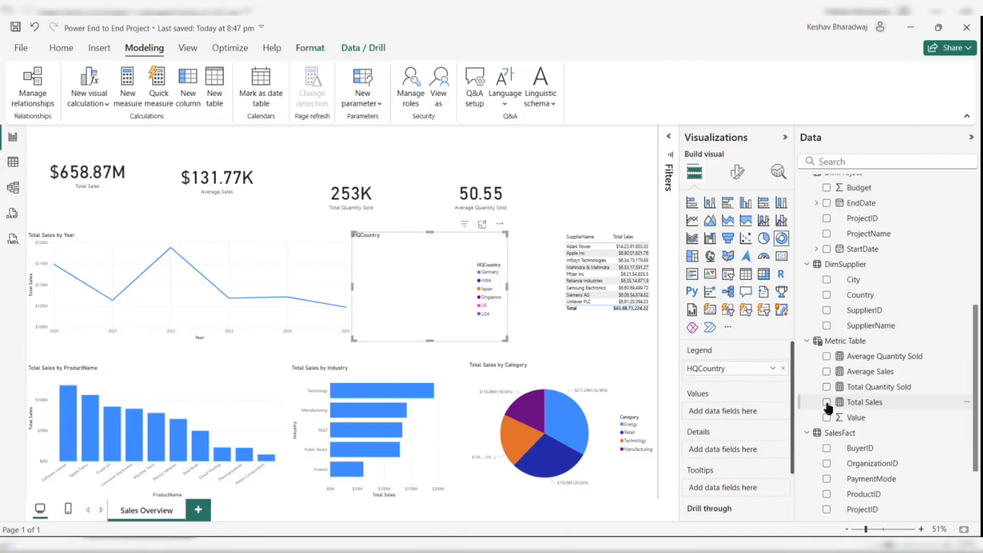
pyautogui.click(827, 403)
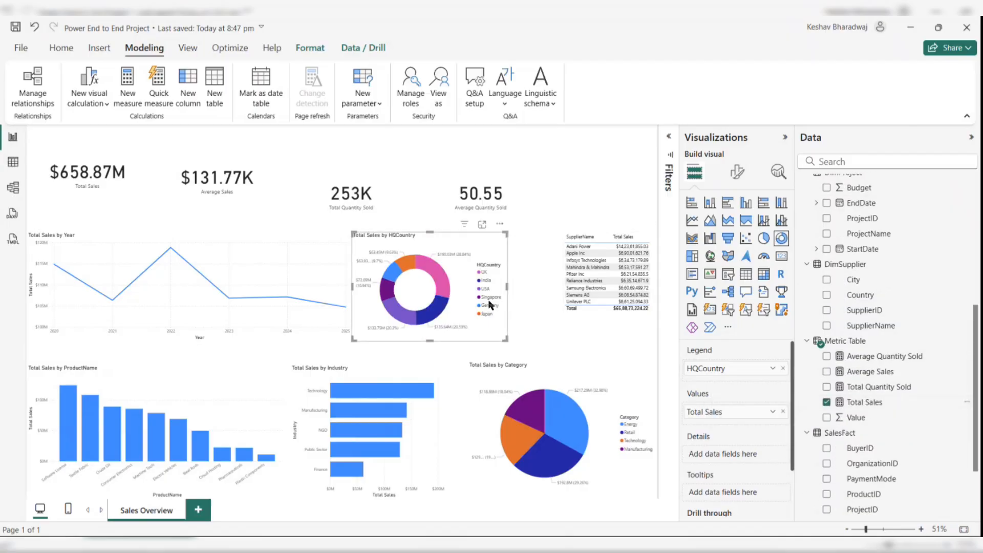
pyautogui.moveTo(473, 298); pyautogui.dragTo(497, 298)
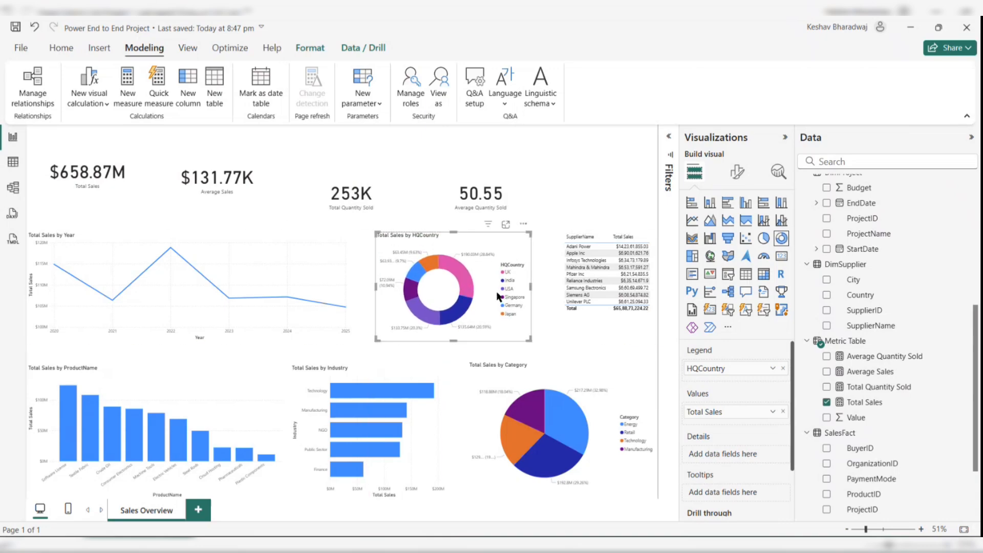
pyautogui.click(581, 187)
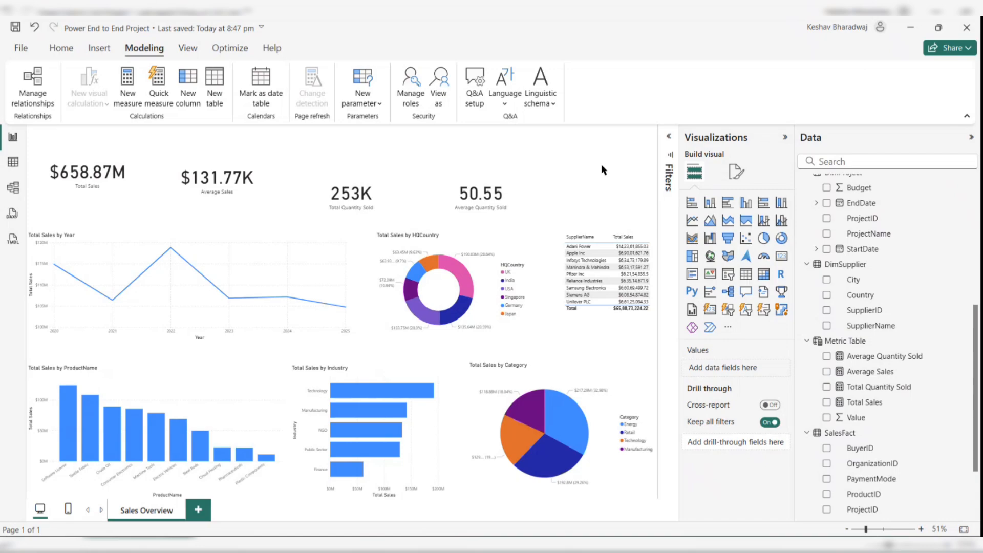
# - Set the page's canvas background colour to dark blue
pyautogui.click(736, 174)
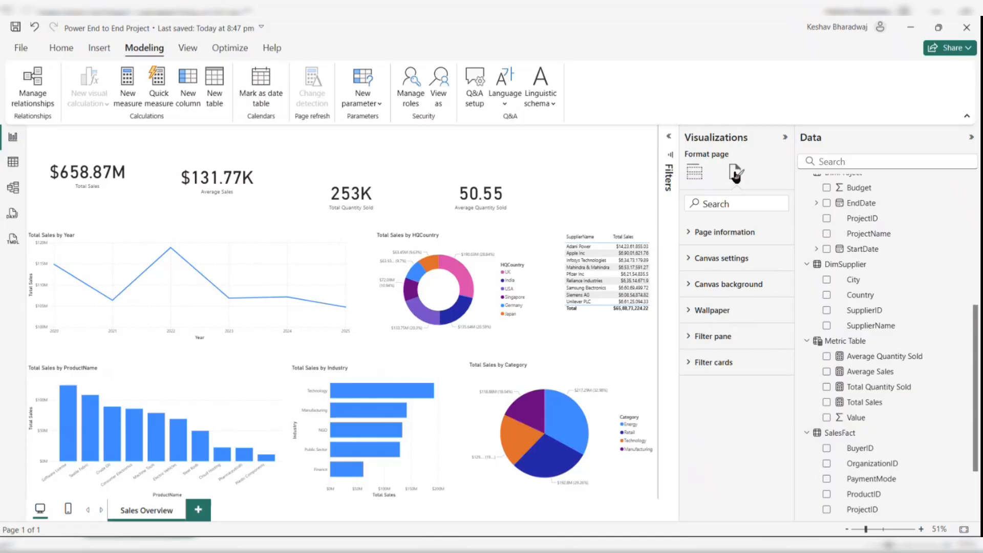
pyautogui.click(707, 258)
pyautogui.click(707, 258)
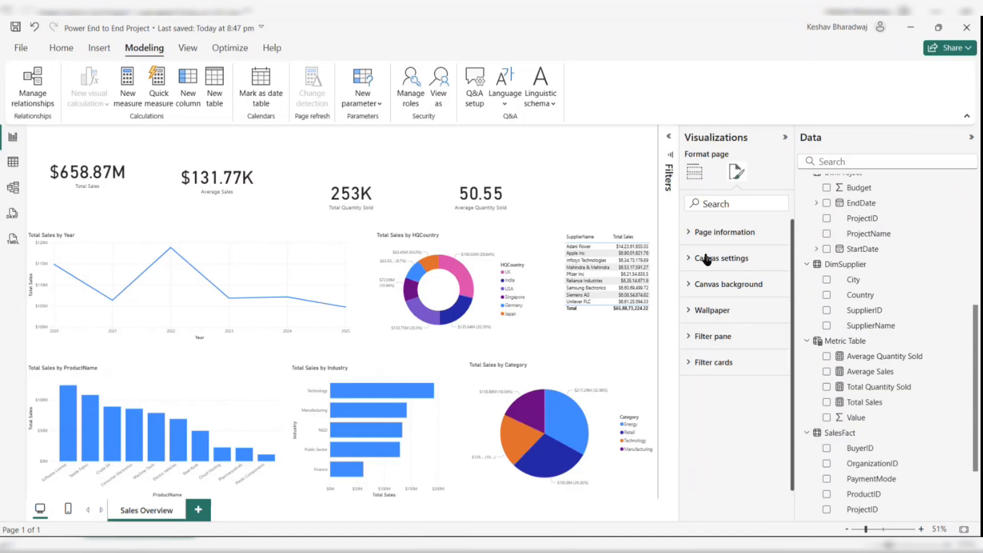
pyautogui.click(704, 283)
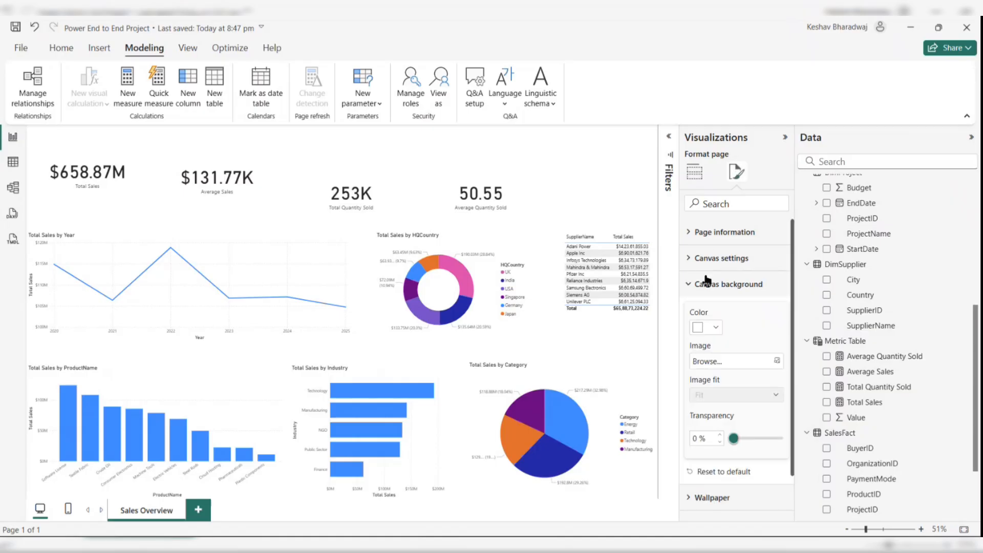
pyautogui.click(713, 329)
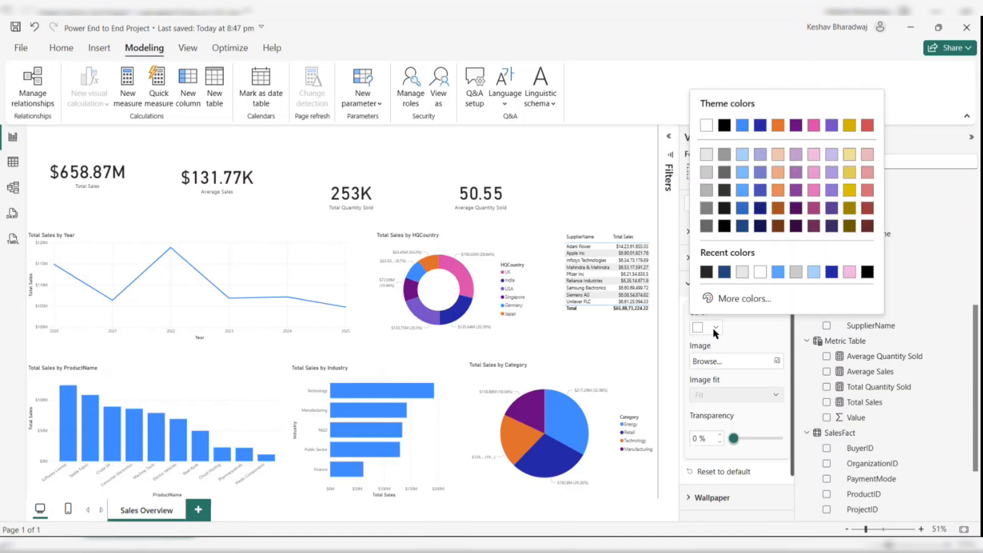
pyautogui.click(724, 272)
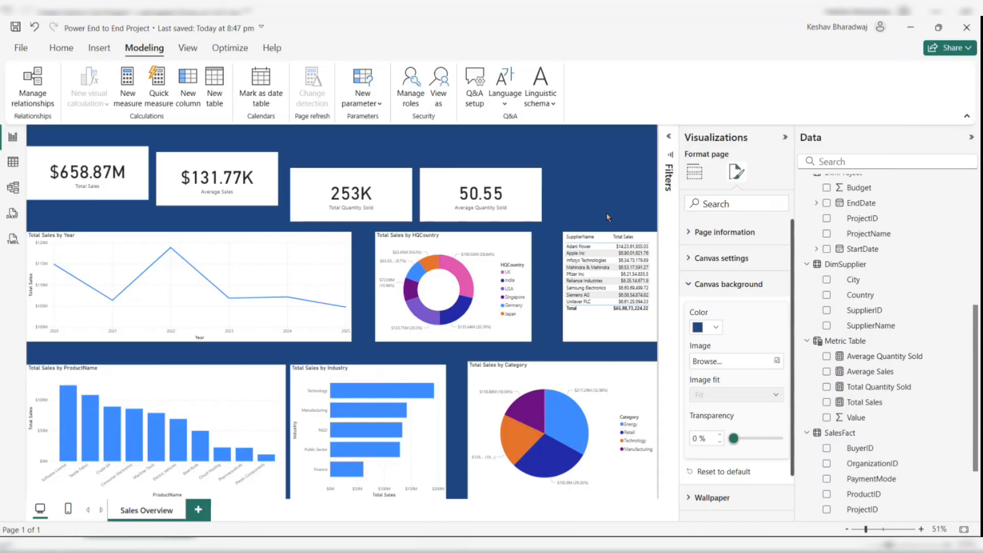
# - Set the canvas background image to download.jpg from the Downloads folder
pyautogui.scroll(-1, 607, 215)
pyautogui.click(565, 167)
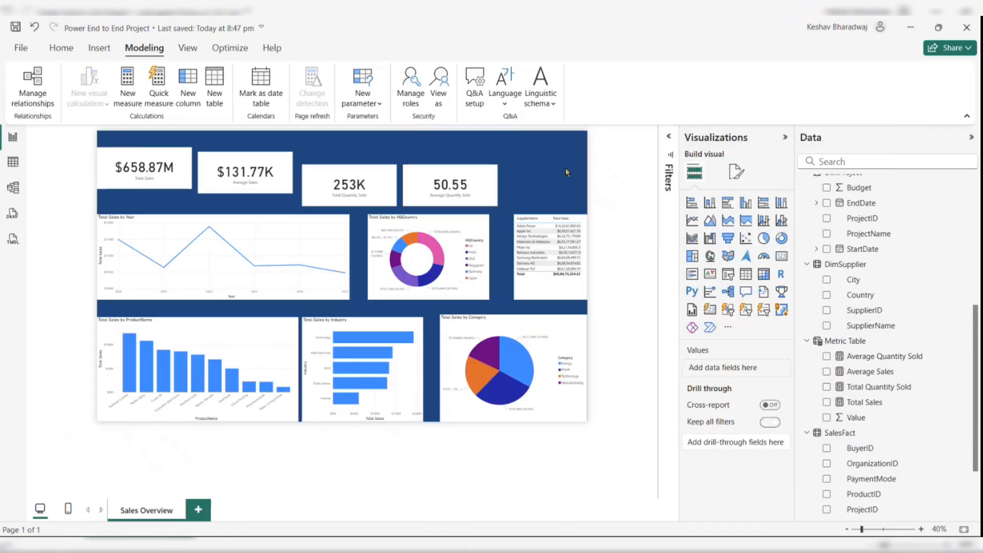
pyautogui.click(736, 172)
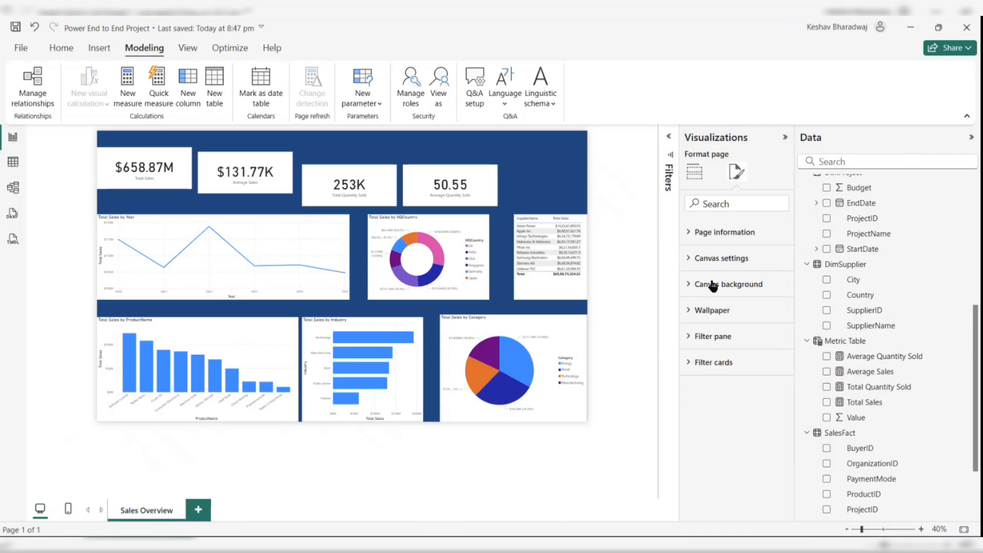
pyautogui.click(709, 284)
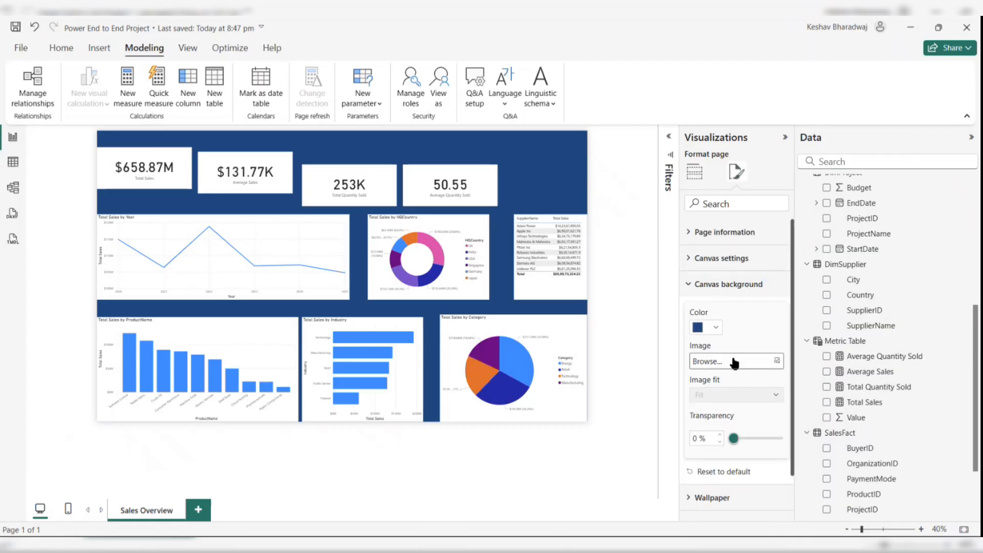
pyautogui.click(773, 362)
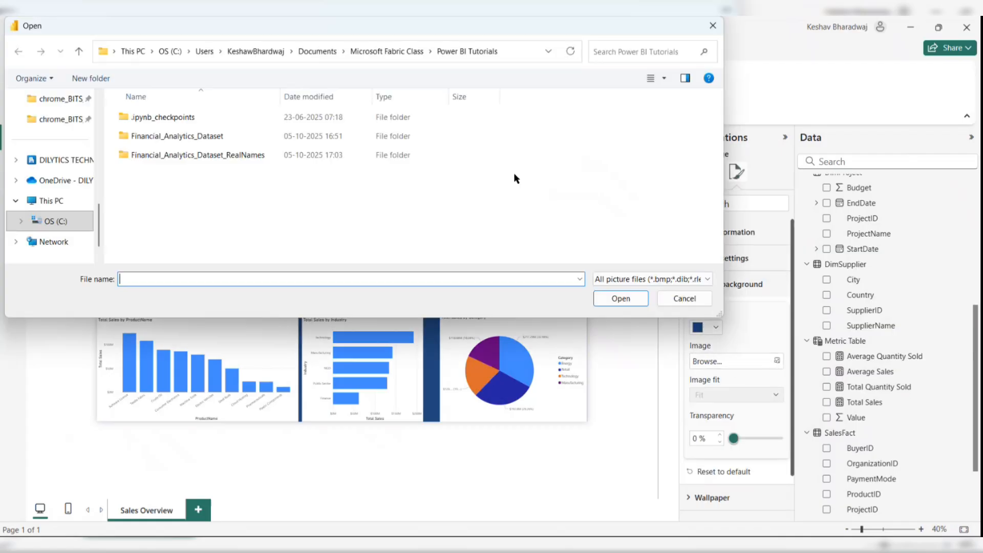
pyautogui.scroll(3, 45, 215)
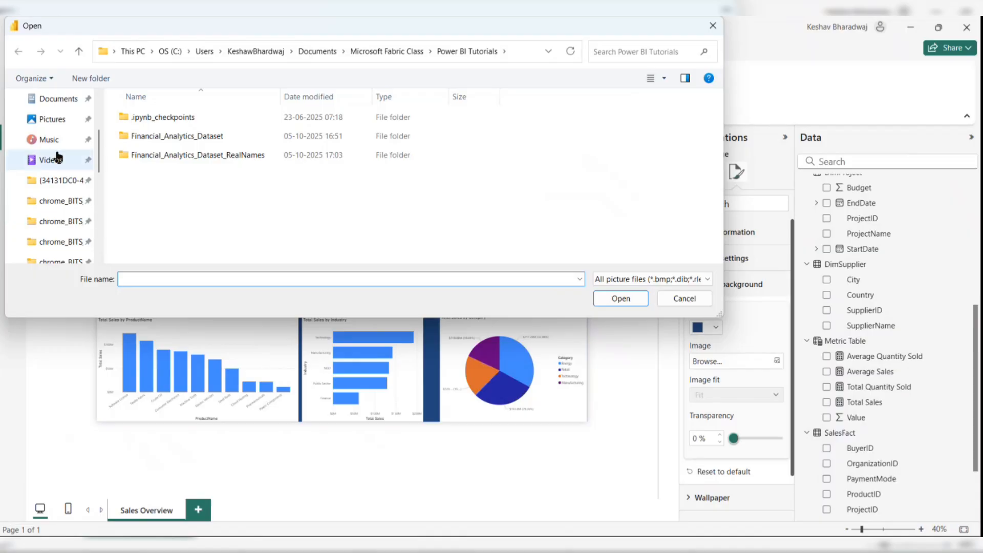
pyautogui.click(55, 121)
pyautogui.scroll(2, 56, 128)
pyautogui.click(54, 186)
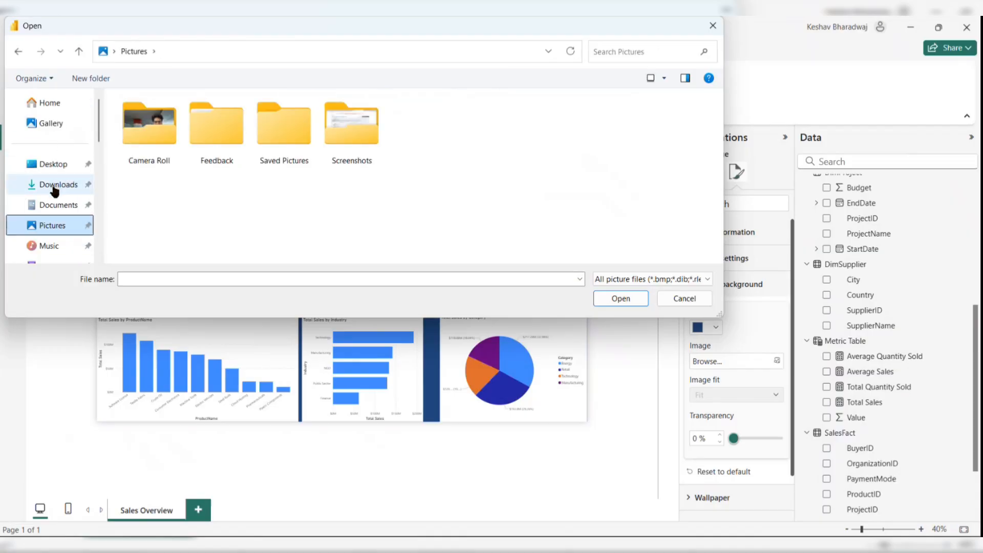
pyautogui.doubleClick(139, 121)
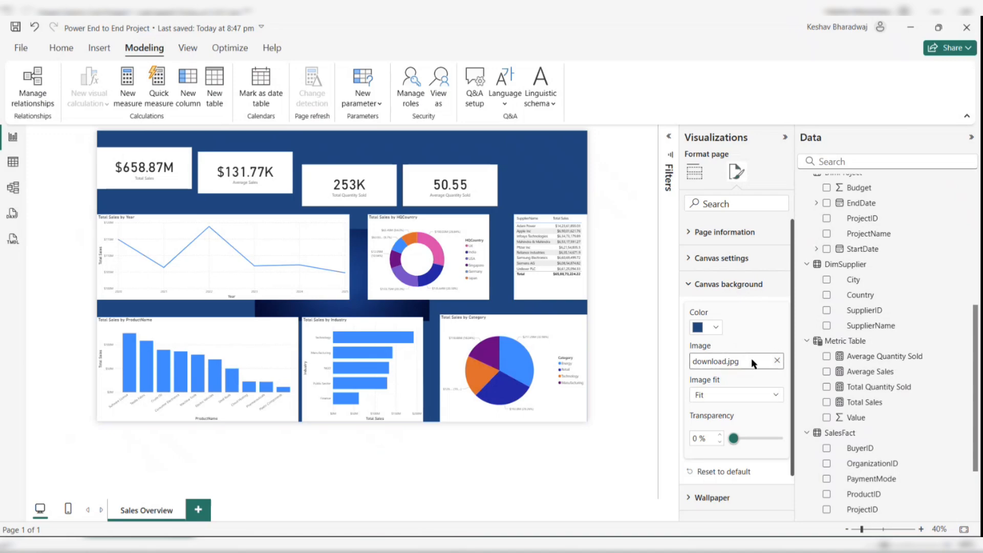
# - Change the canvas background colour to white and set the background image fit to Stretch
pyautogui.click(717, 329)
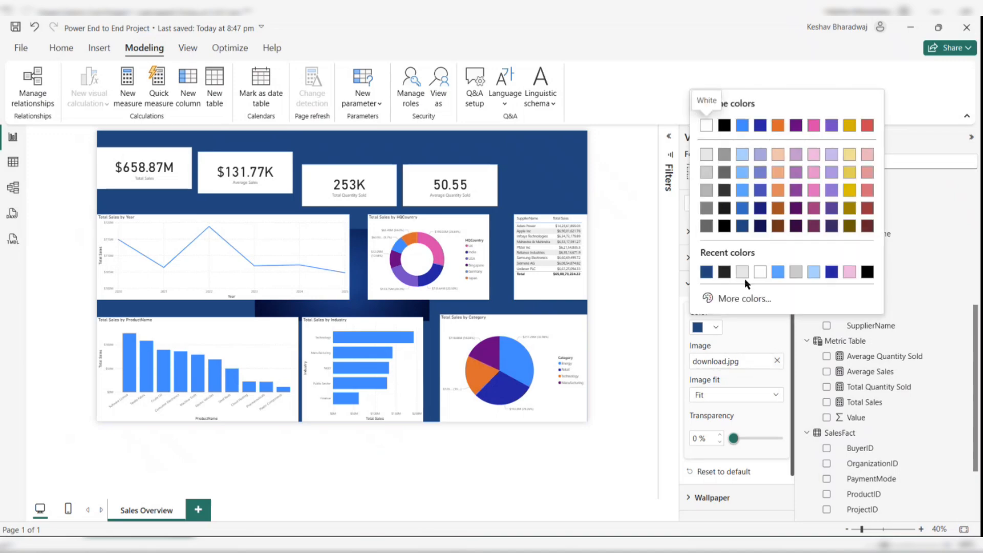
pyautogui.click(761, 270)
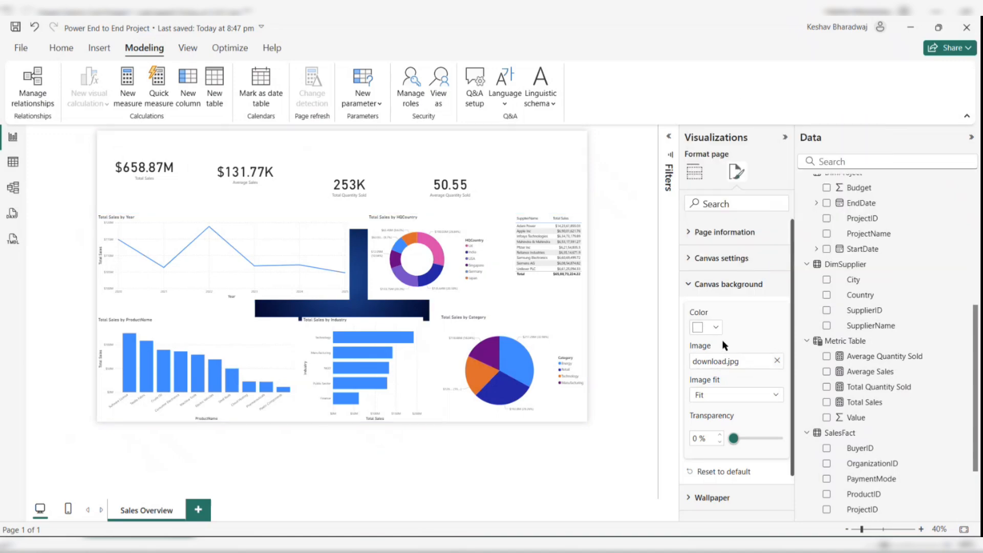
pyautogui.click(727, 397)
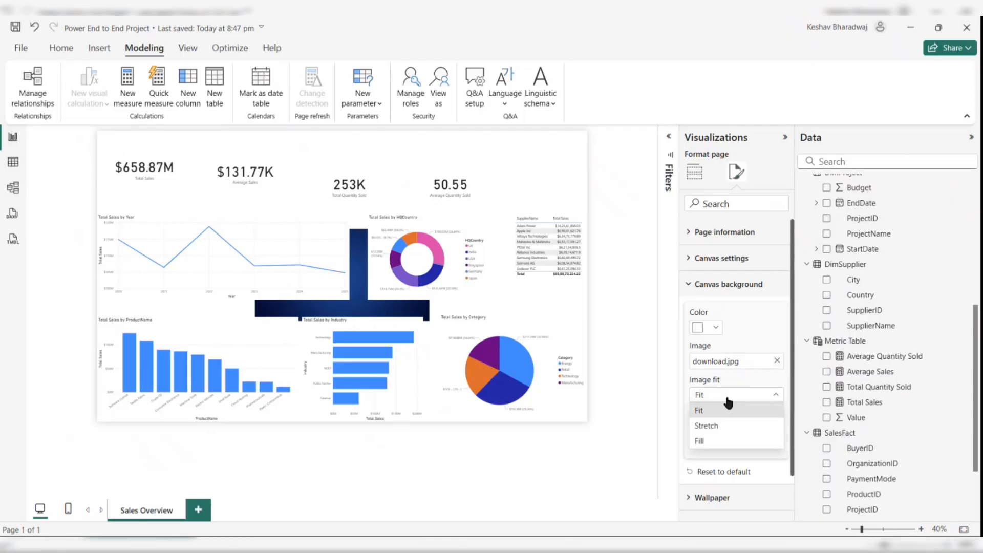
pyautogui.click(364, 311)
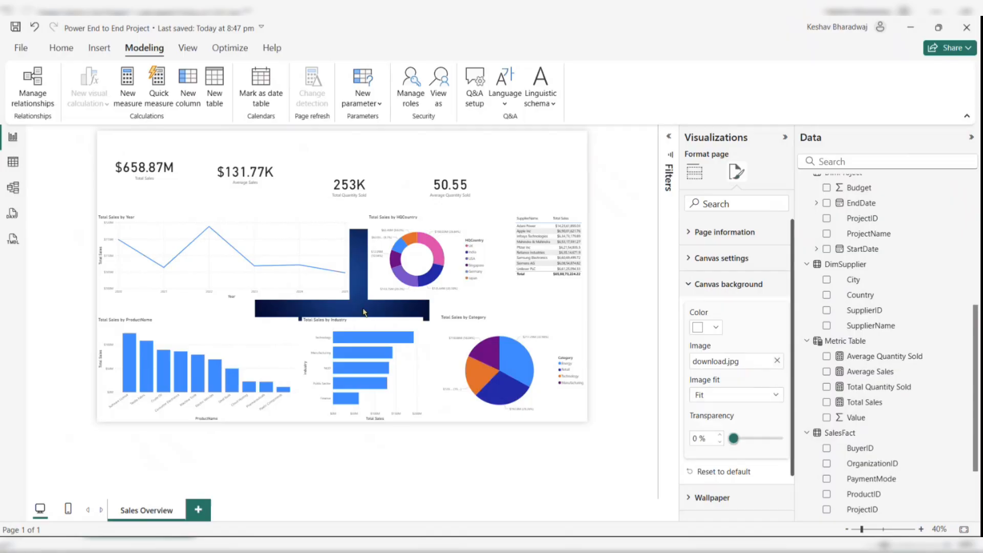
pyautogui.click(734, 398)
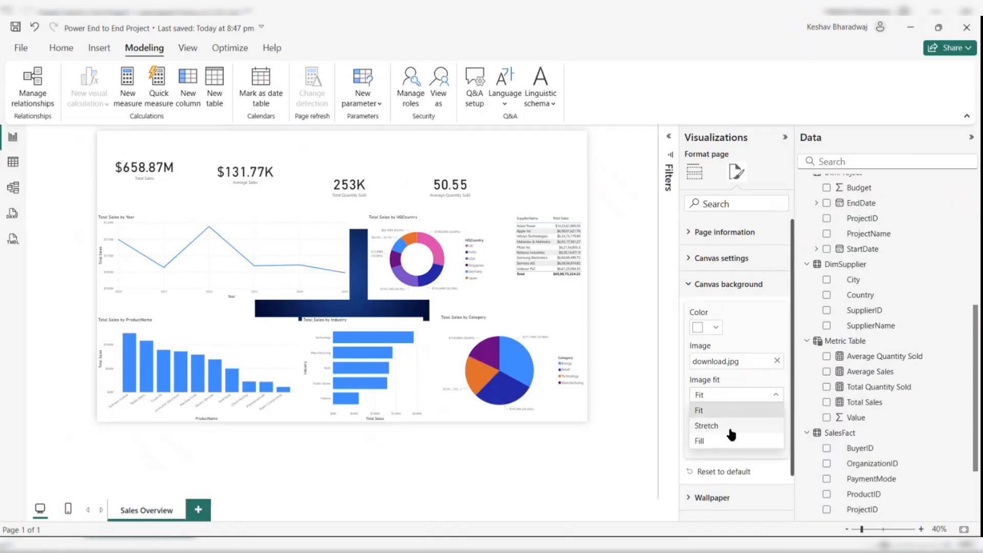
pyautogui.click(707, 426)
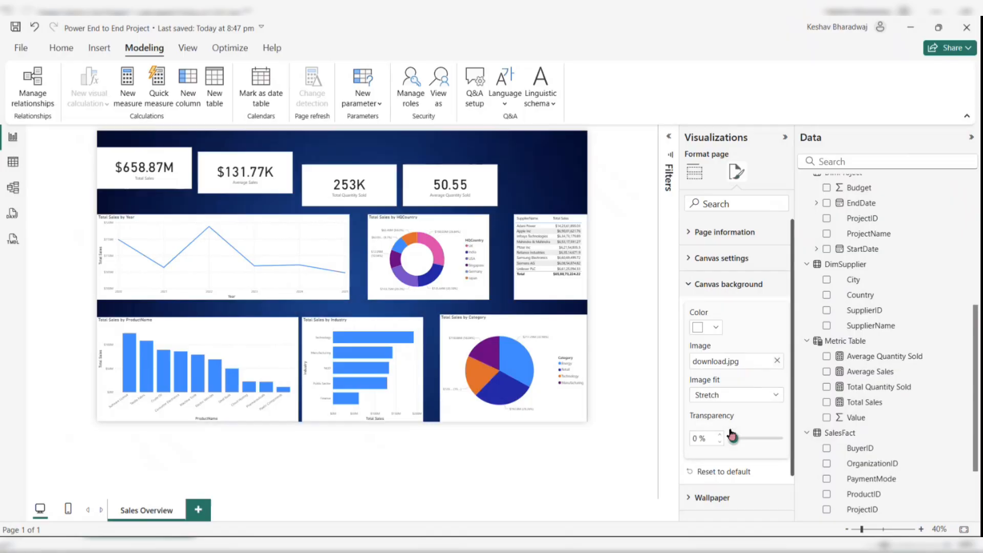
# - Rearrange the four KPI cards along the top of the page with even spacing
pyautogui.click(559, 175)
pyautogui.moveTo(481, 176); pyautogui.dragTo(534, 164)
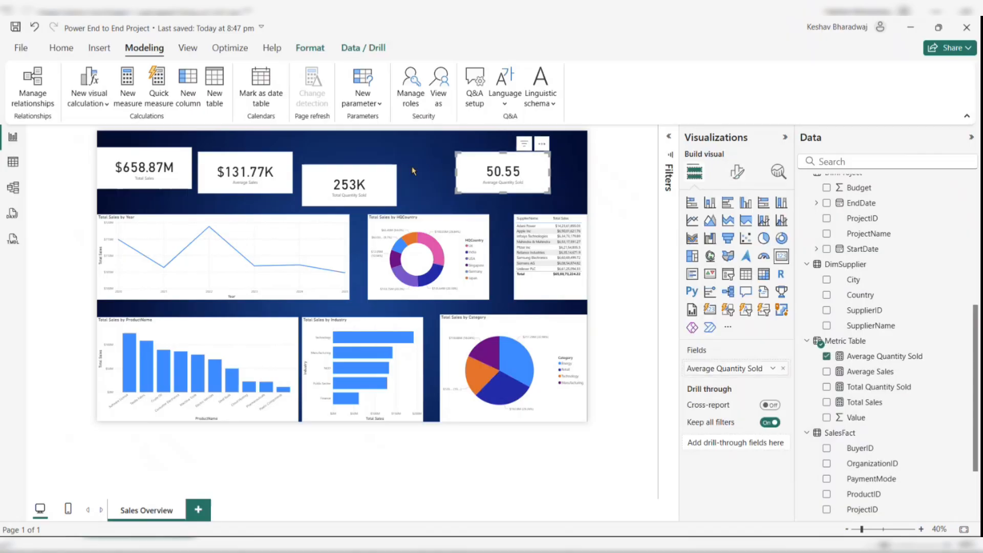
pyautogui.moveTo(363, 186); pyautogui.dragTo(389, 184)
pyautogui.moveTo(271, 179); pyautogui.dragTo(281, 179)
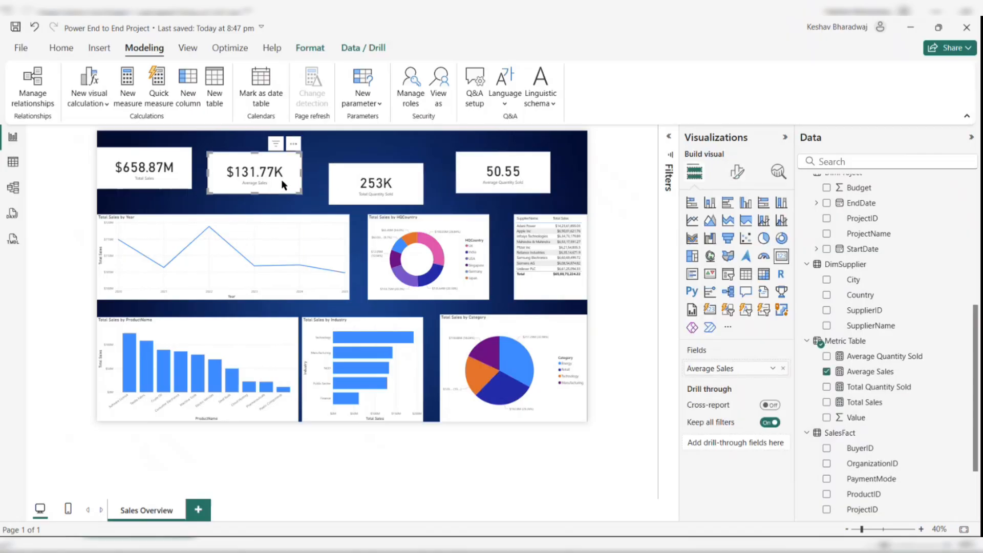
pyautogui.moveTo(181, 179); pyautogui.dragTo(259, 172)
pyautogui.moveTo(195, 177); pyautogui.dragTo(209, 174)
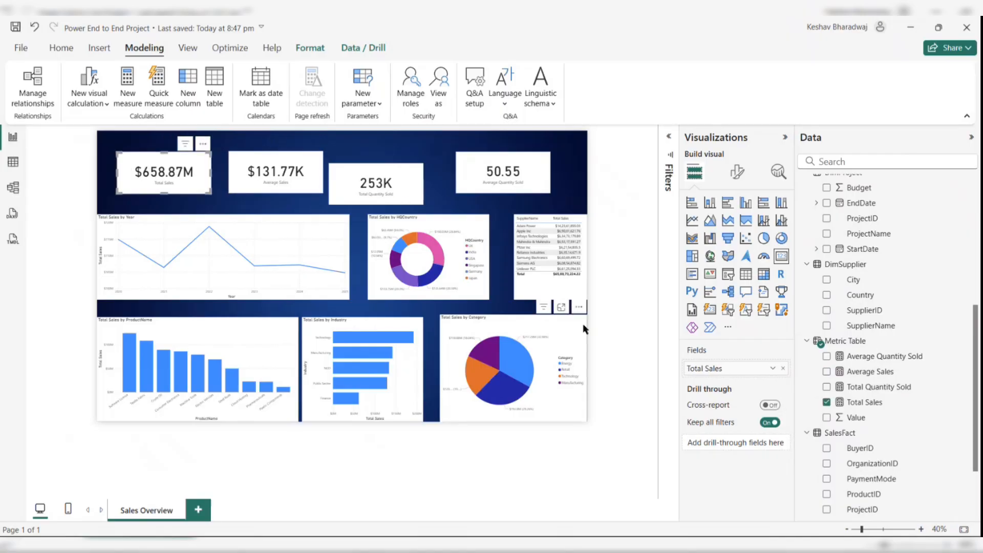
pyautogui.click(597, 318)
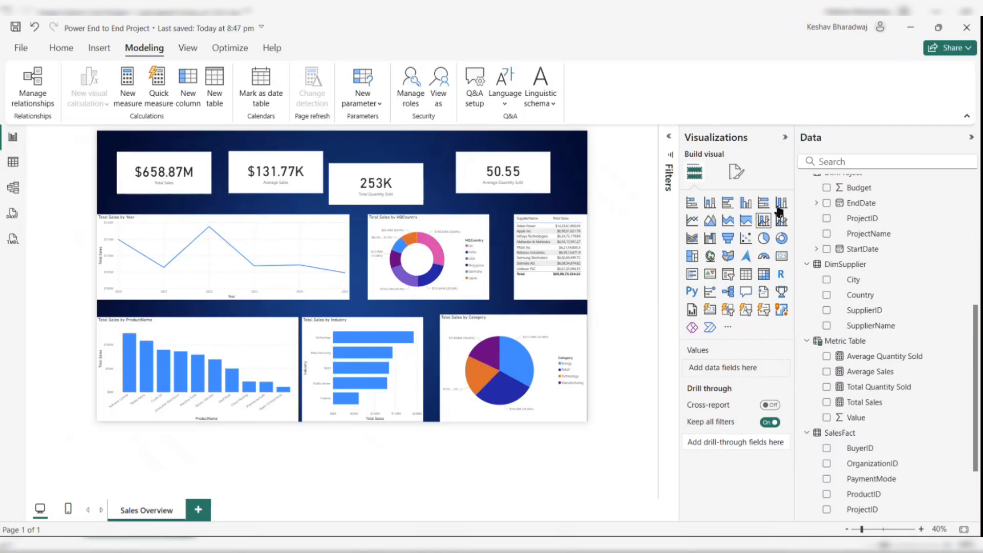
pyautogui.click(786, 139)
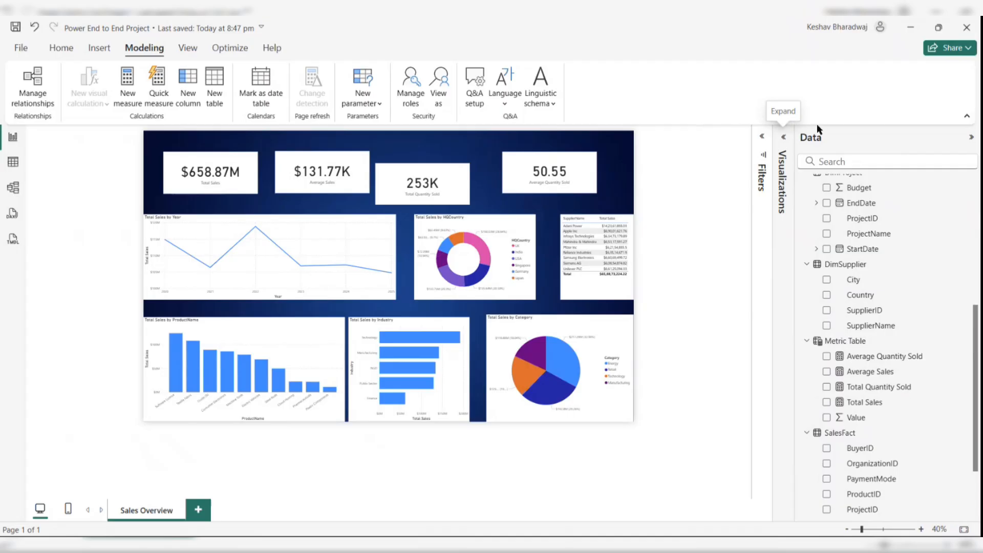
pyautogui.click(965, 138)
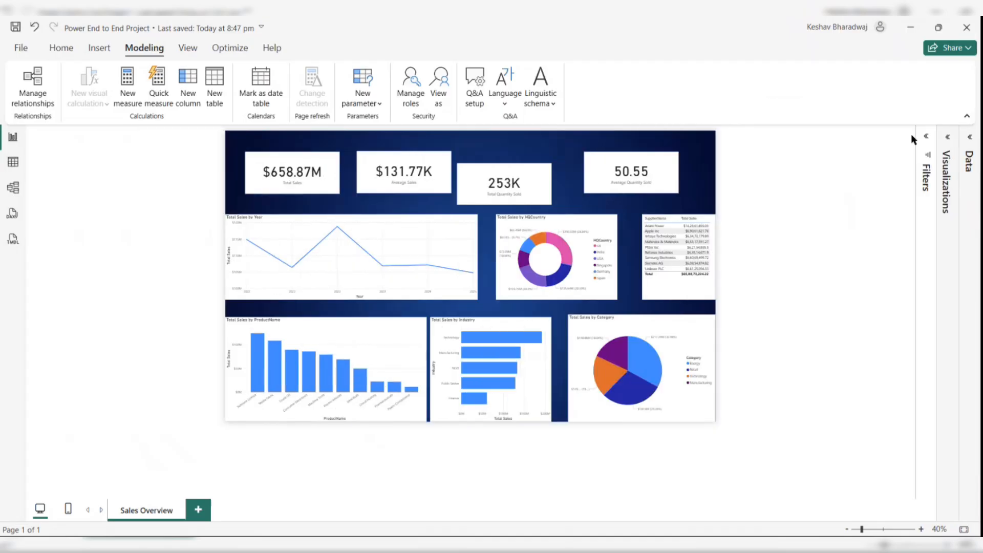
pyautogui.click(948, 138)
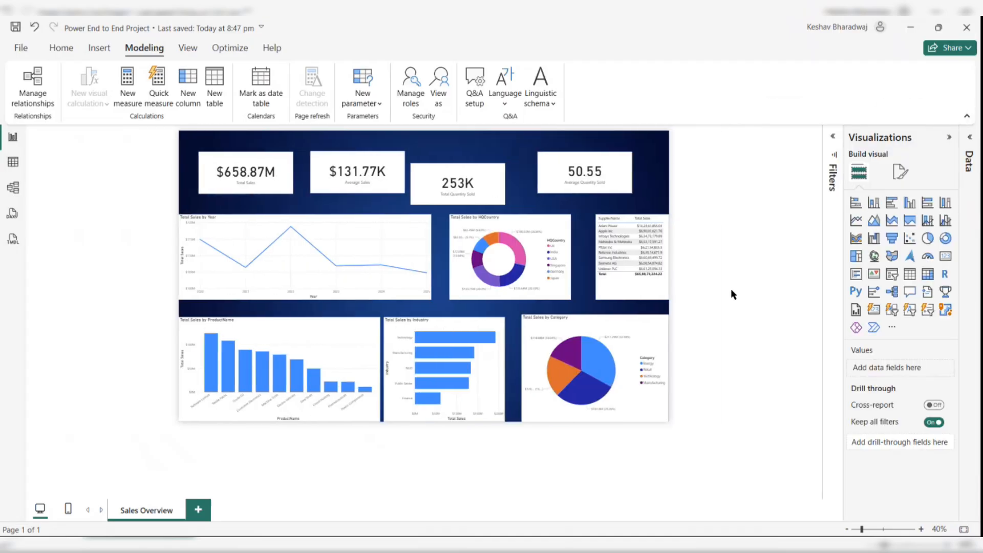
# - Change the Total Sales card's callout value font to Segoe UI
pyautogui.click(373, 347)
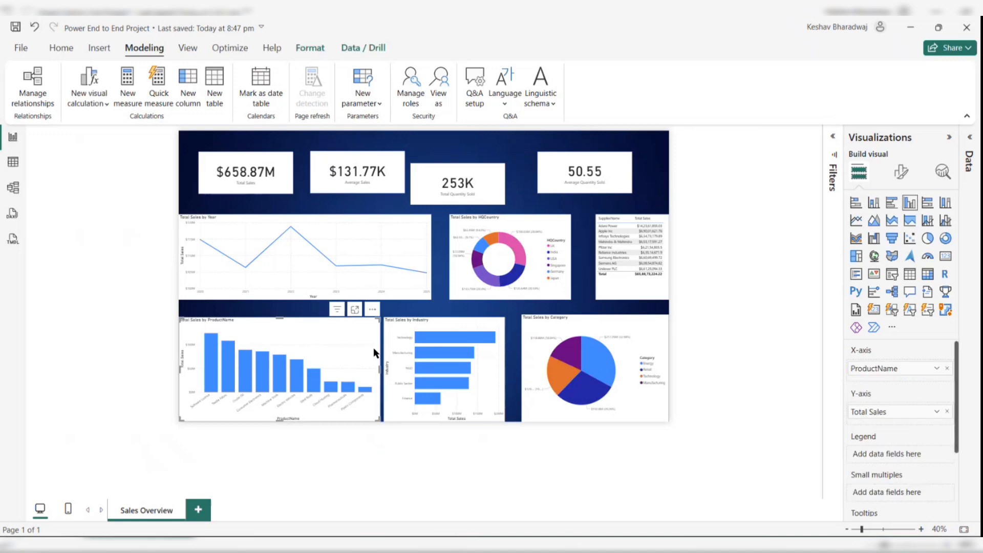
pyautogui.click(257, 182)
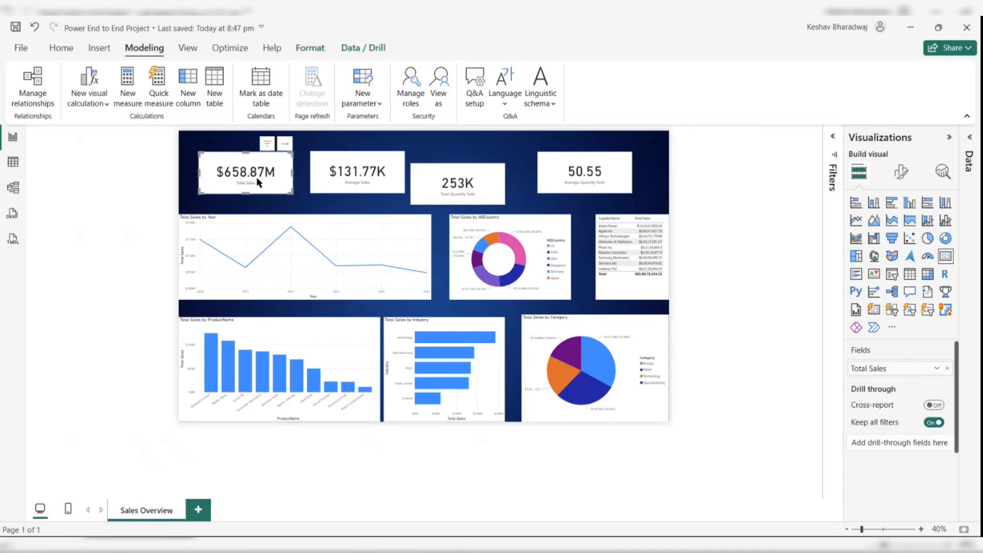
pyautogui.click(901, 174)
pyautogui.click(866, 261)
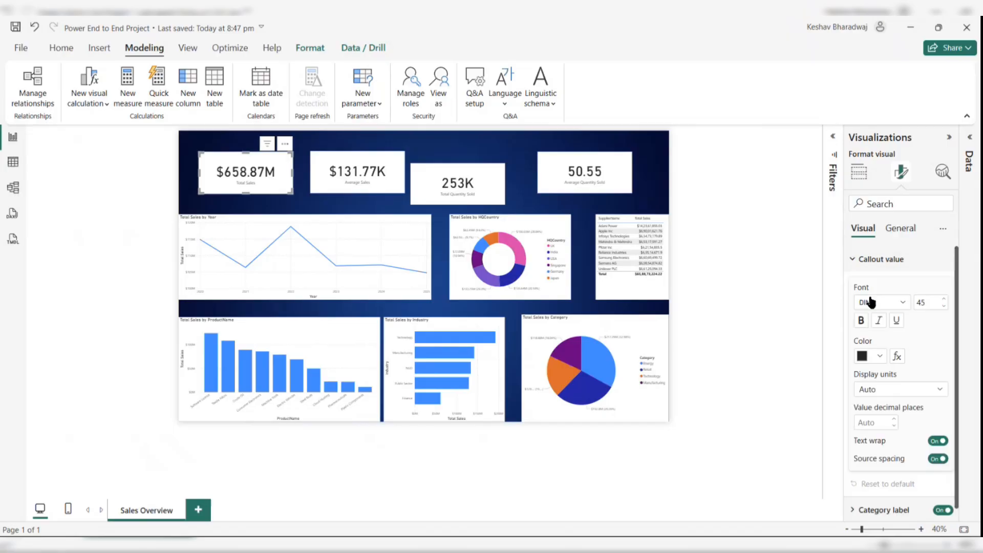
pyautogui.click(900, 304)
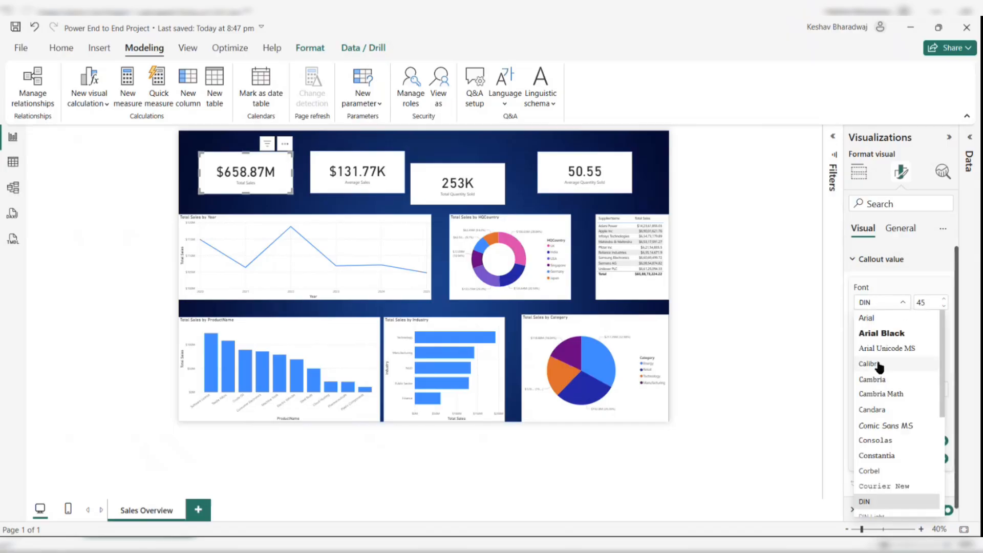
pyautogui.scroll(-5, 880, 366)
pyautogui.click(879, 445)
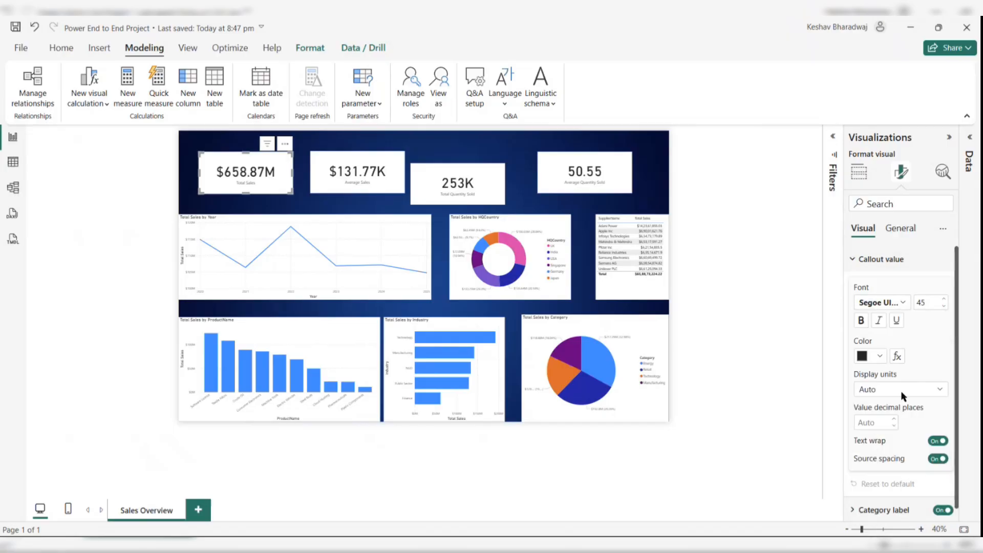
# - Set the Total Sales card's callout value font size to 25 and shrink the card slightly
pyautogui.doubleClick(928, 306)
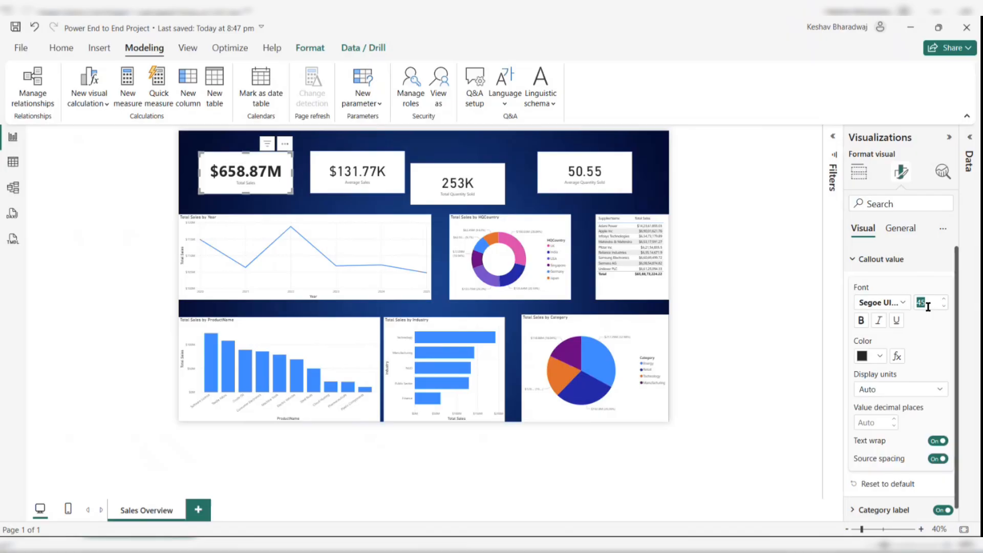
pyautogui.write('25')
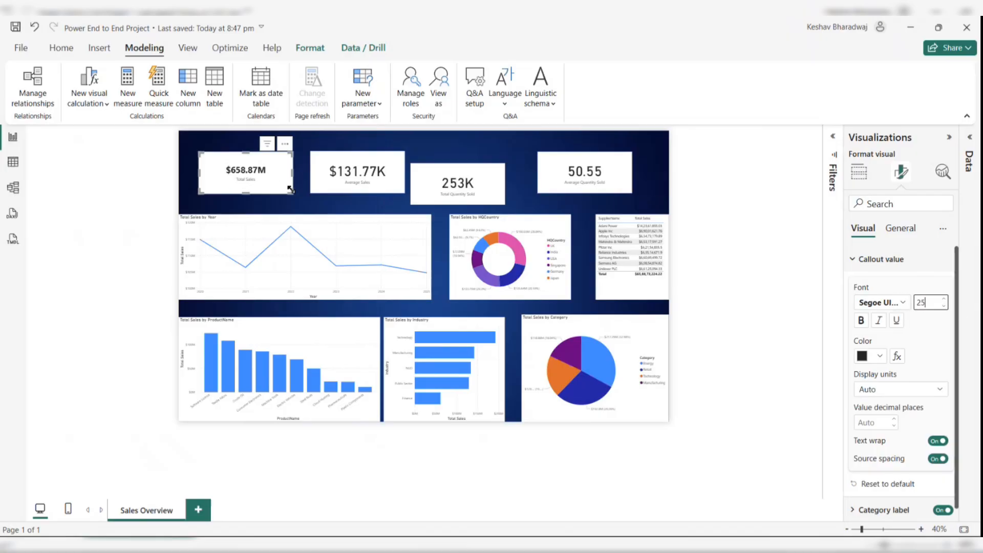
pyautogui.moveTo(290, 189)
pyautogui.mouseDown()
pyautogui.moveTo(303, 182)
pyautogui.moveTo(280, 194)
pyautogui.mouseUp()
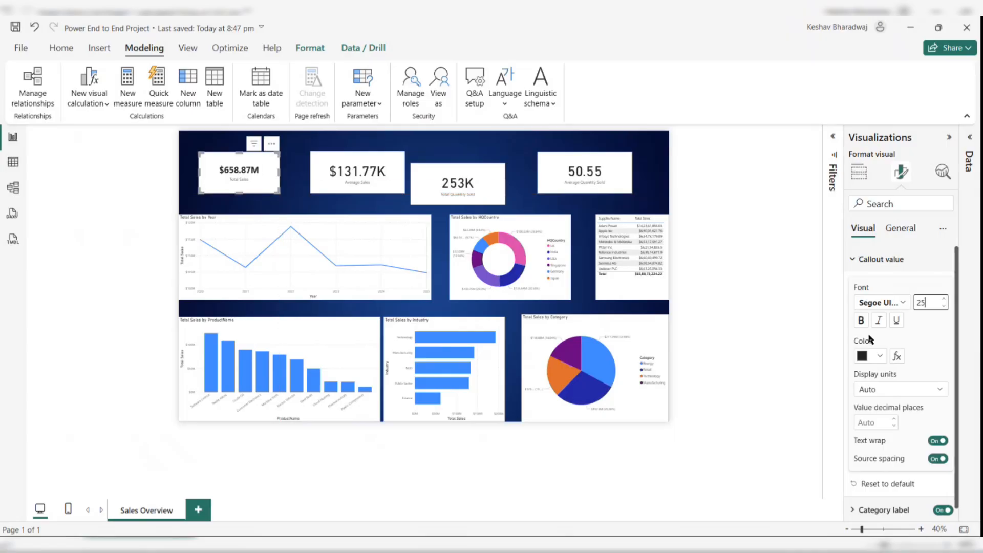
# - Format the card's category label with a dark blue colour, bold text and font size 15
pyautogui.click(863, 262)
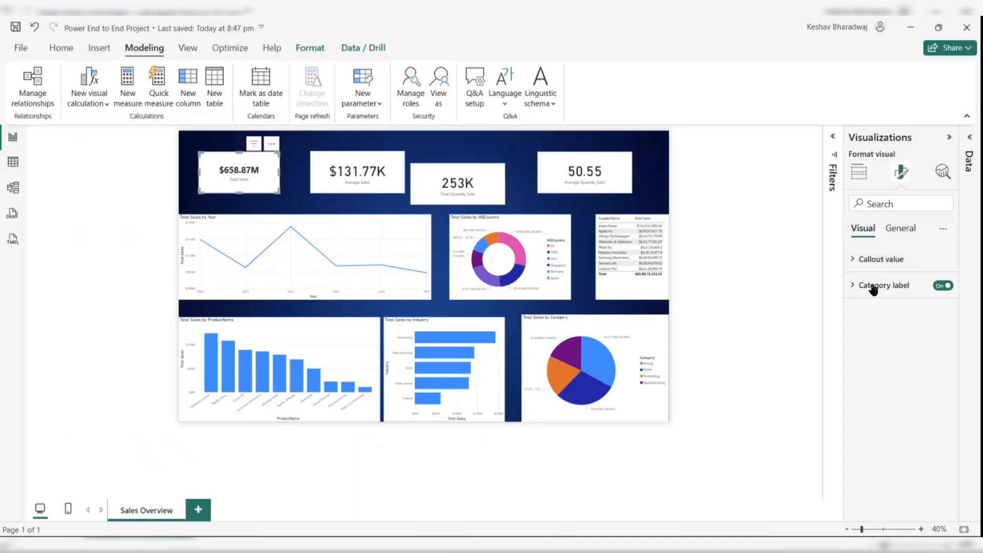
pyautogui.click(876, 284)
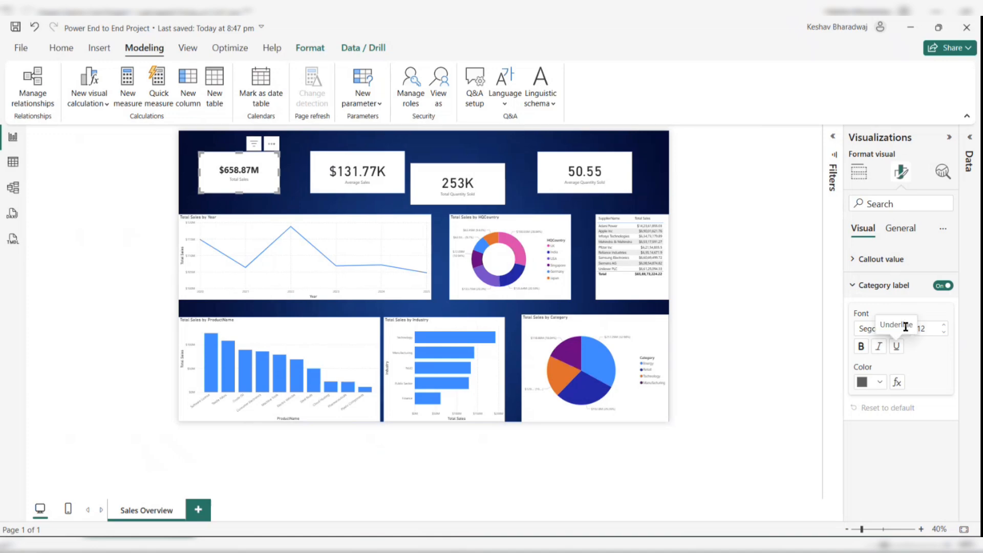
pyautogui.click(881, 387)
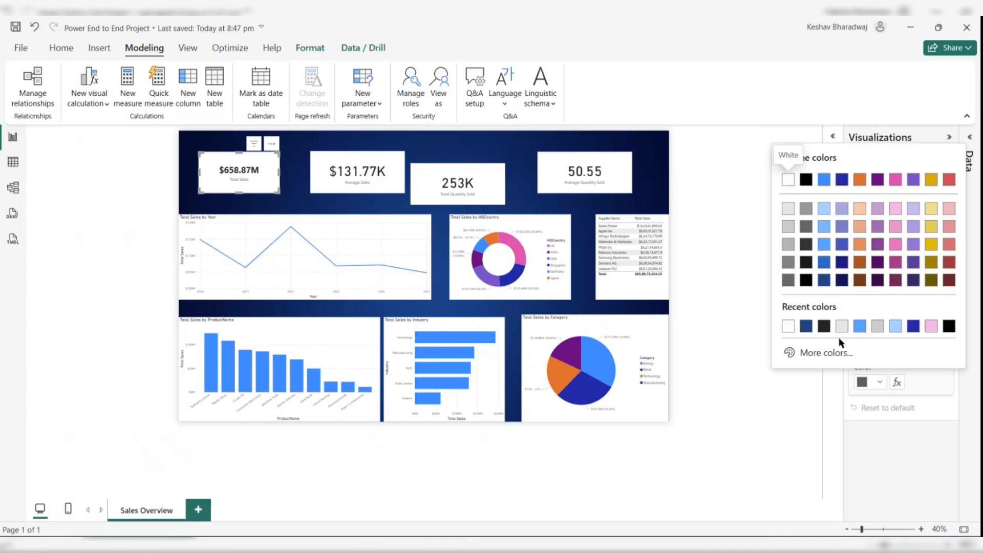
pyautogui.click(807, 326)
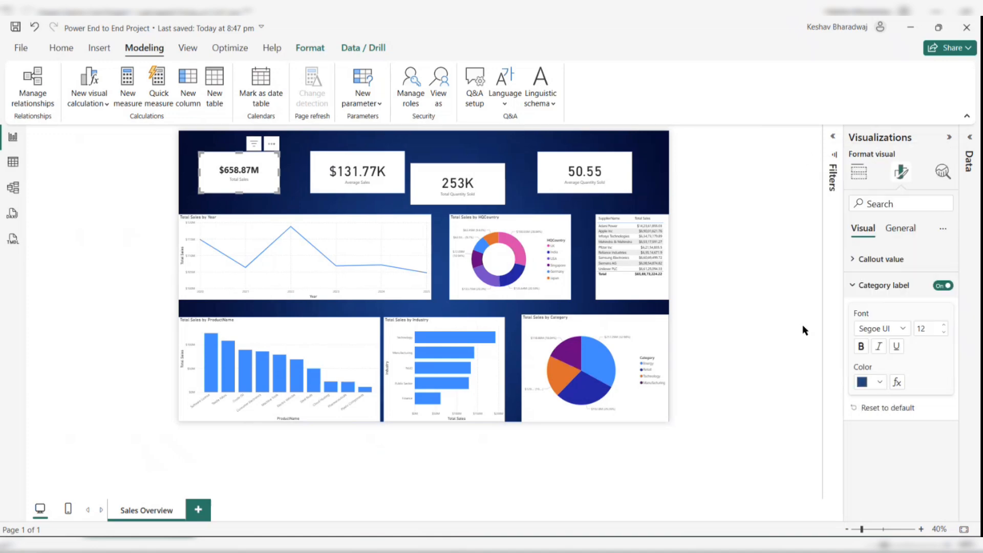
pyautogui.click(861, 348)
pyautogui.click(868, 287)
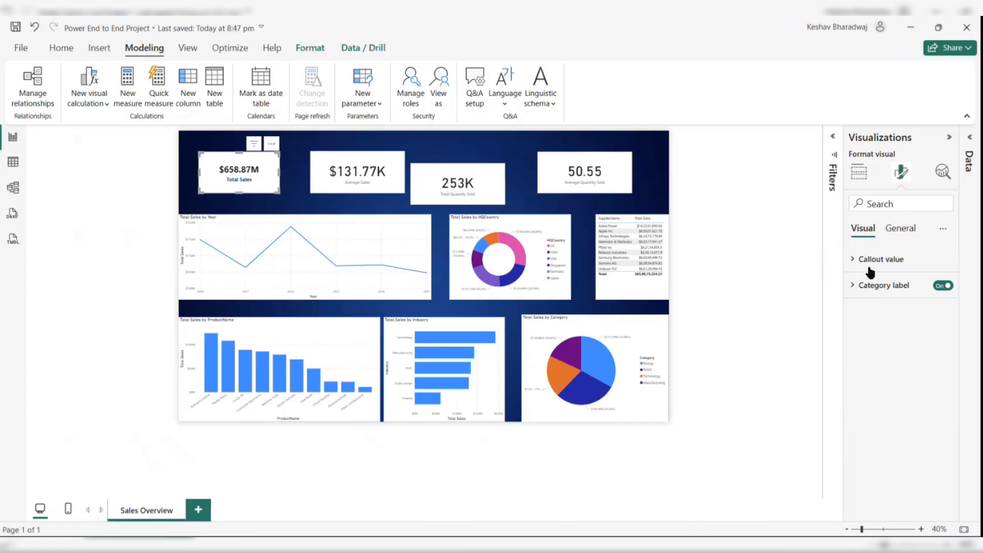
# - Change the card's callout value colour to dark blue
pyautogui.click(868, 261)
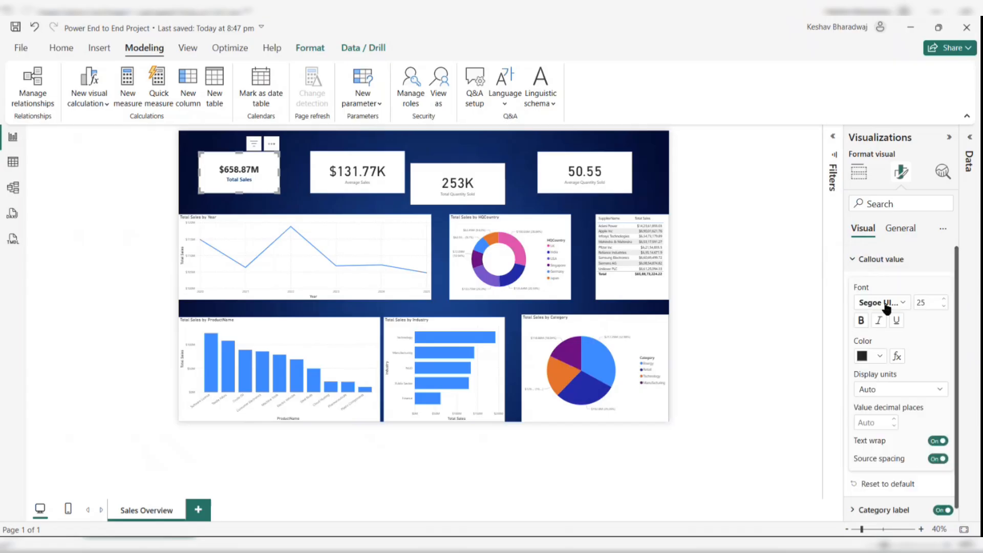
pyautogui.click(878, 356)
pyautogui.click(788, 299)
# - Turn on the card's background and visual border effects
pyautogui.click(902, 228)
pyautogui.click(860, 311)
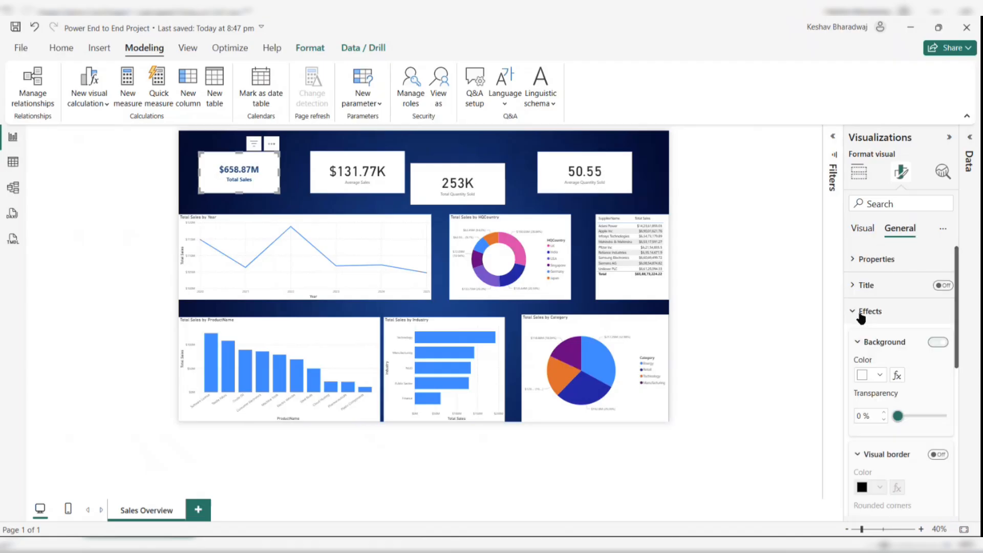
pyautogui.scroll(-1, 905, 412)
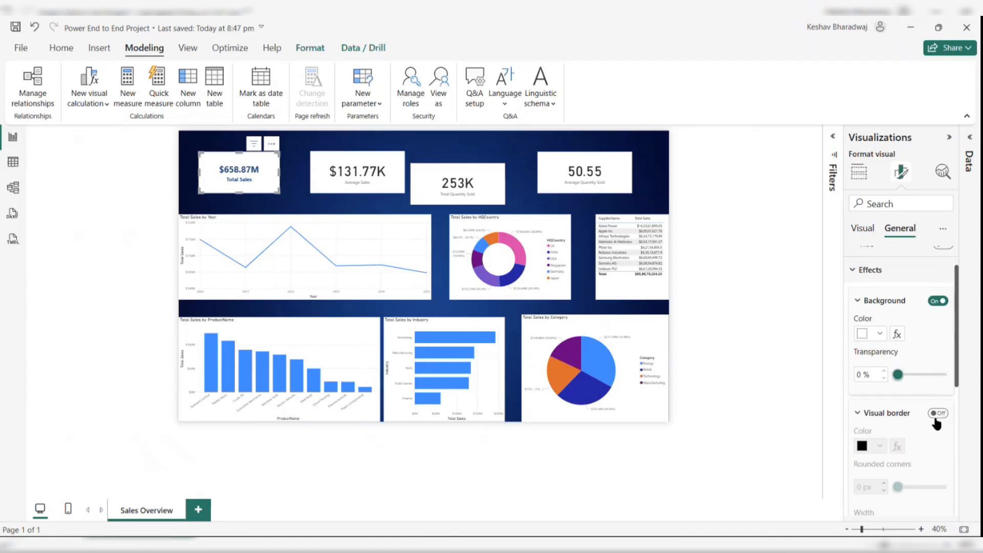
pyautogui.click(934, 418)
pyautogui.click(936, 414)
# - Set the card's visual border rounded corners to about 10 px
pyautogui.scroll(-3, 938, 416)
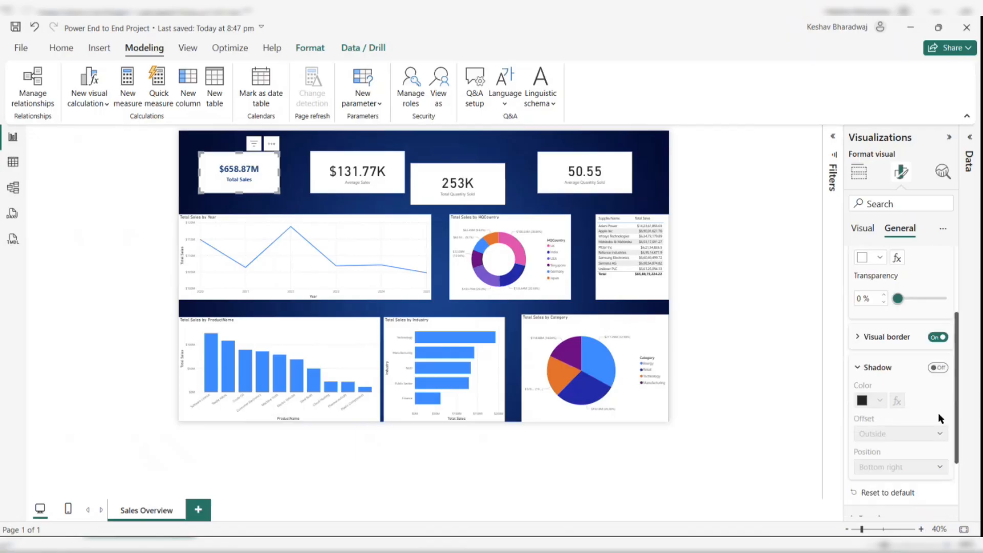
pyautogui.scroll(2, 872, 306)
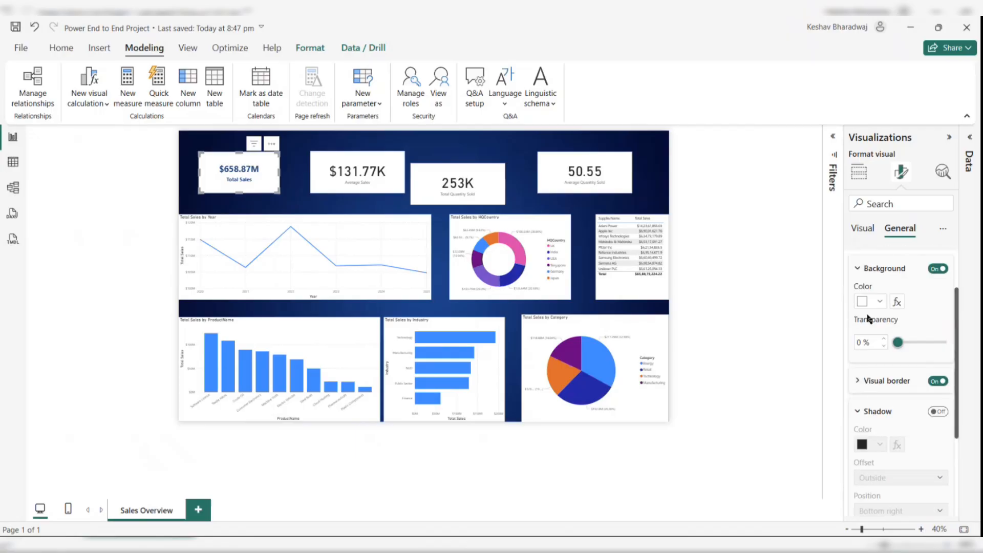
pyautogui.scroll(-1, 893, 404)
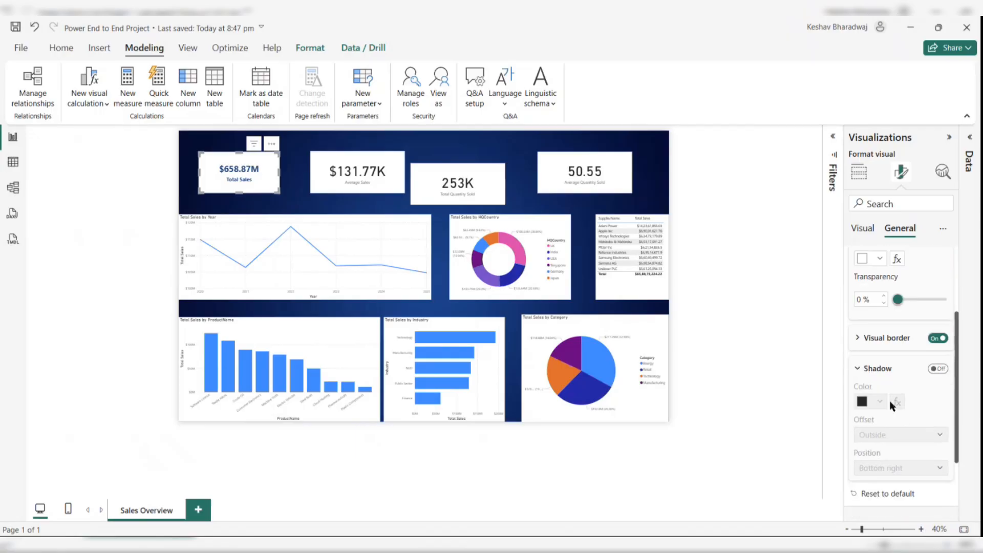
pyautogui.scroll(-2, 902, 395)
pyautogui.scroll(5, 902, 395)
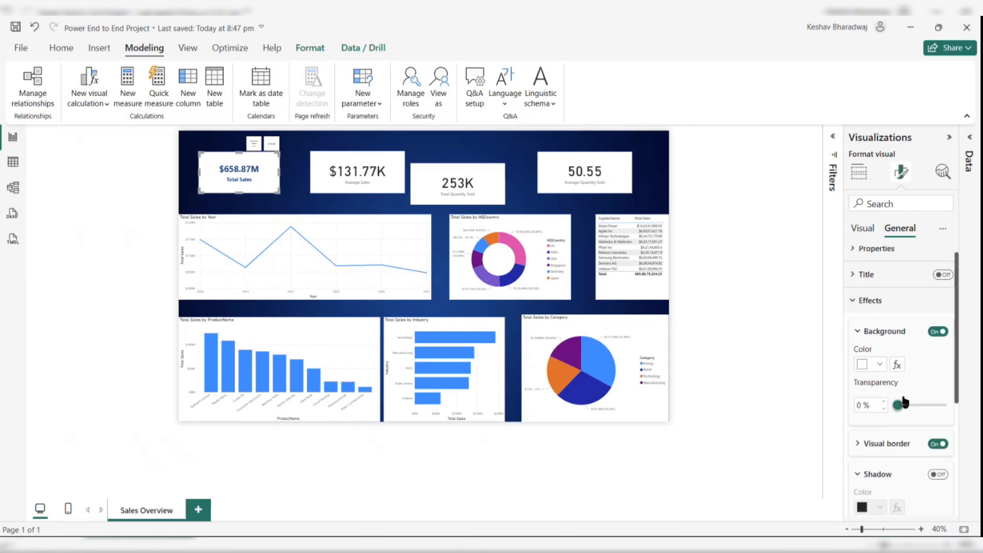
pyautogui.scroll(-1, 929, 392)
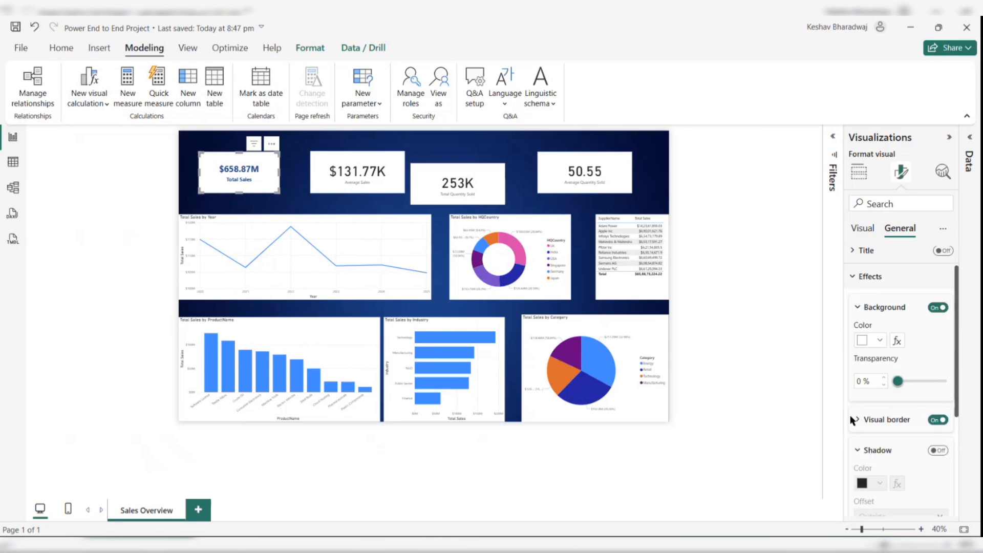
pyautogui.click(864, 420)
pyautogui.scroll(-3, 864, 418)
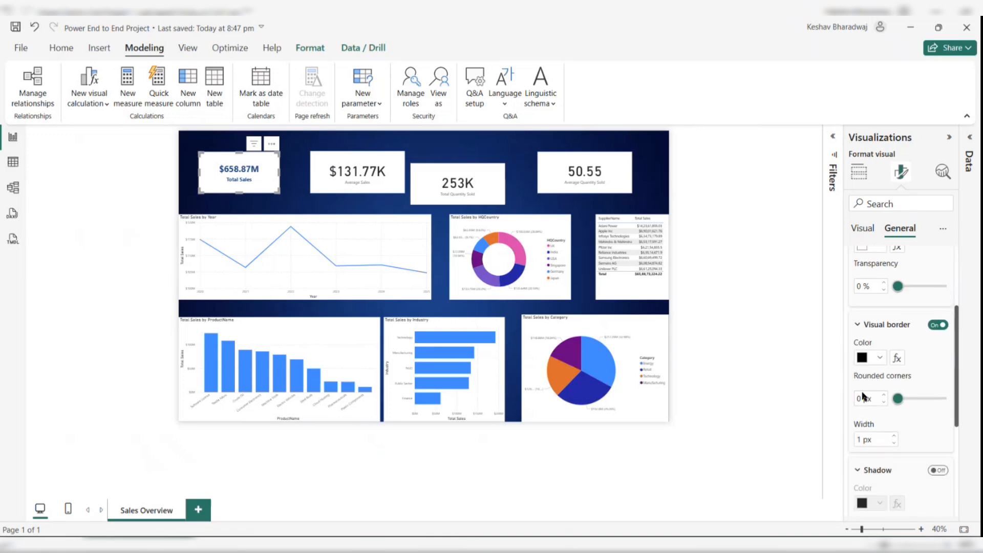
pyautogui.moveTo(901, 404); pyautogui.dragTo(916, 405)
# - Increase the Total Sales card's border rounded corners to 16 px
pyautogui.click(297, 177)
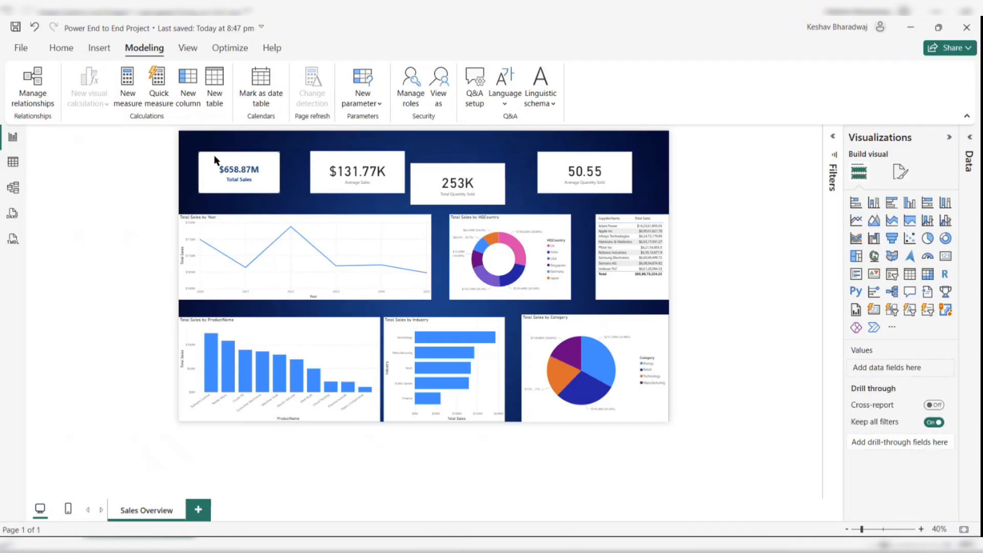
pyautogui.click(259, 162)
pyautogui.click(901, 171)
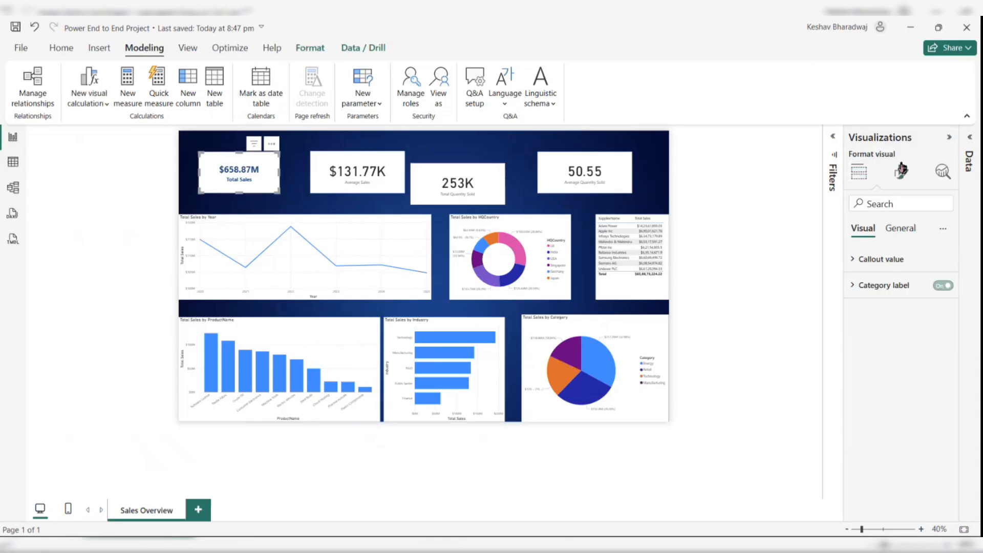
pyautogui.click(900, 237)
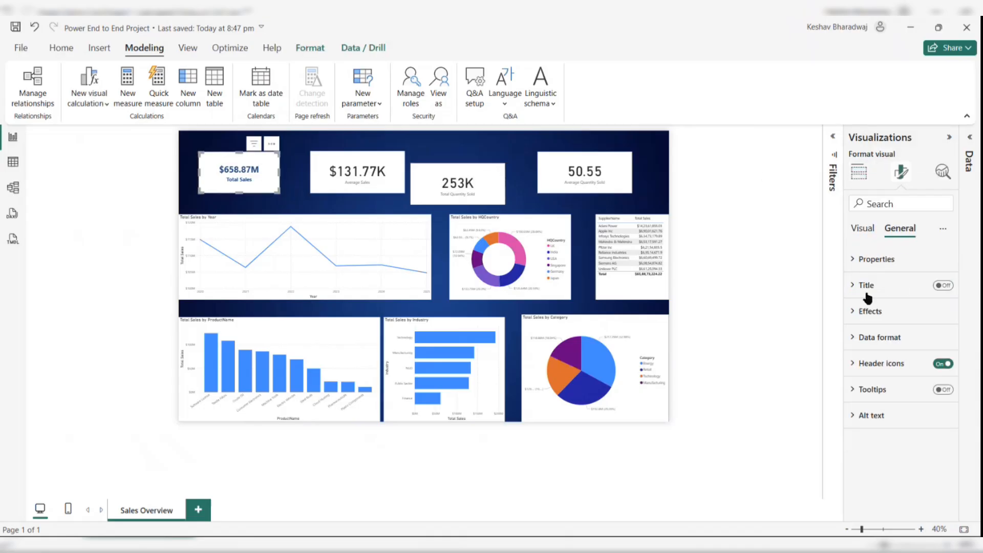
pyautogui.click(862, 313)
pyautogui.scroll(-3, 880, 461)
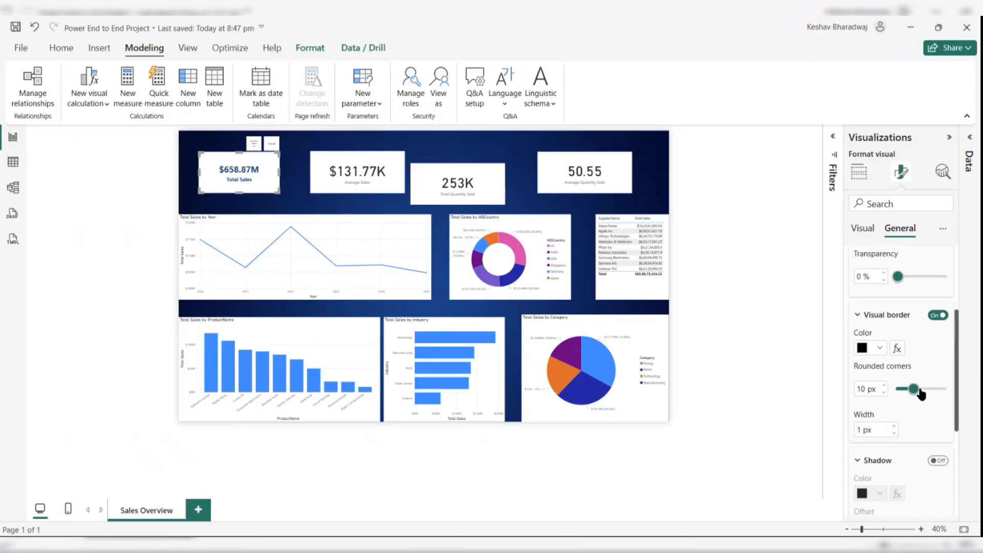
pyautogui.moveTo(920, 393); pyautogui.dragTo(924, 392)
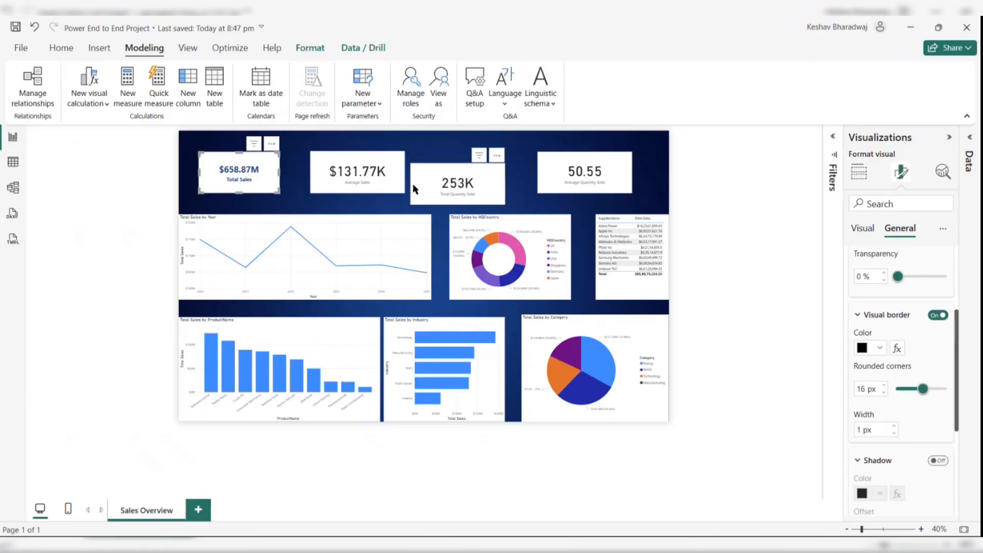
# - Set the Total Sales card's background colour to light grey #e6e6e6
pyautogui.click(293, 165)
pyautogui.click(260, 164)
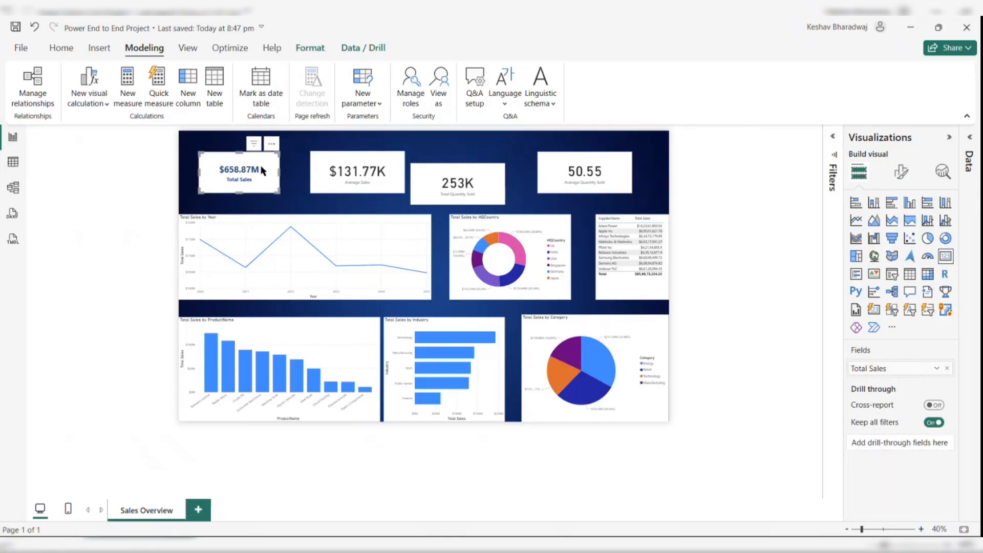
pyautogui.click(902, 179)
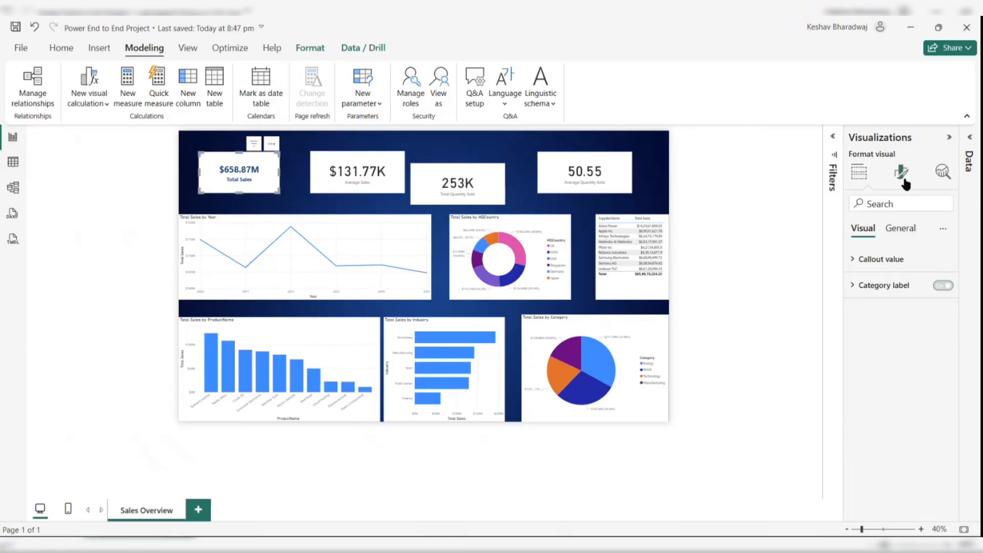
pyautogui.click(905, 231)
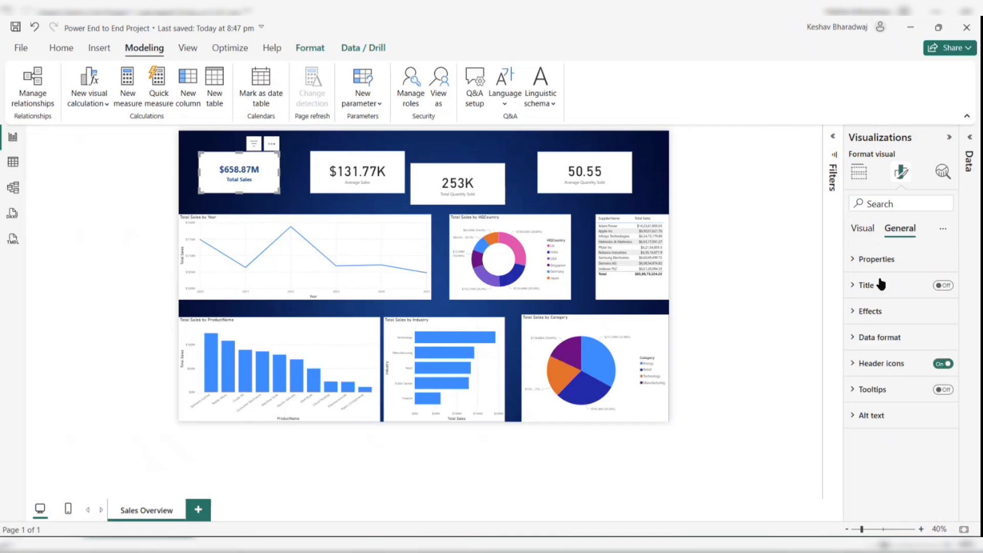
pyautogui.click(866, 311)
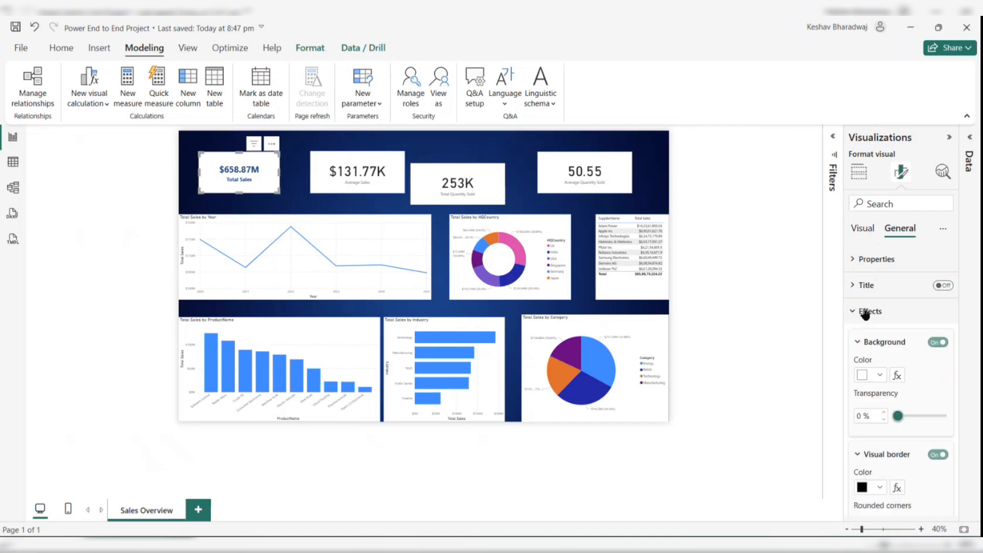
pyautogui.click(881, 375)
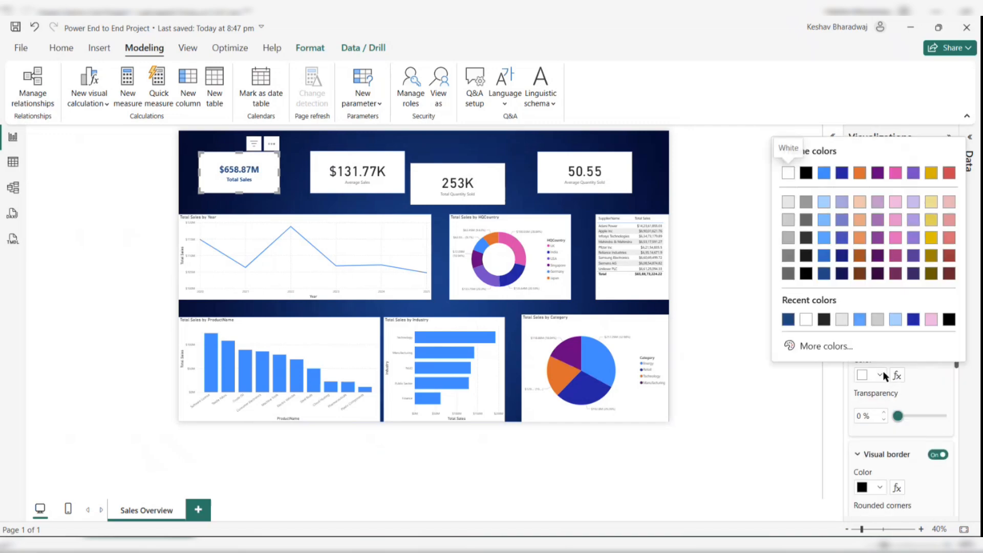
pyautogui.click(844, 323)
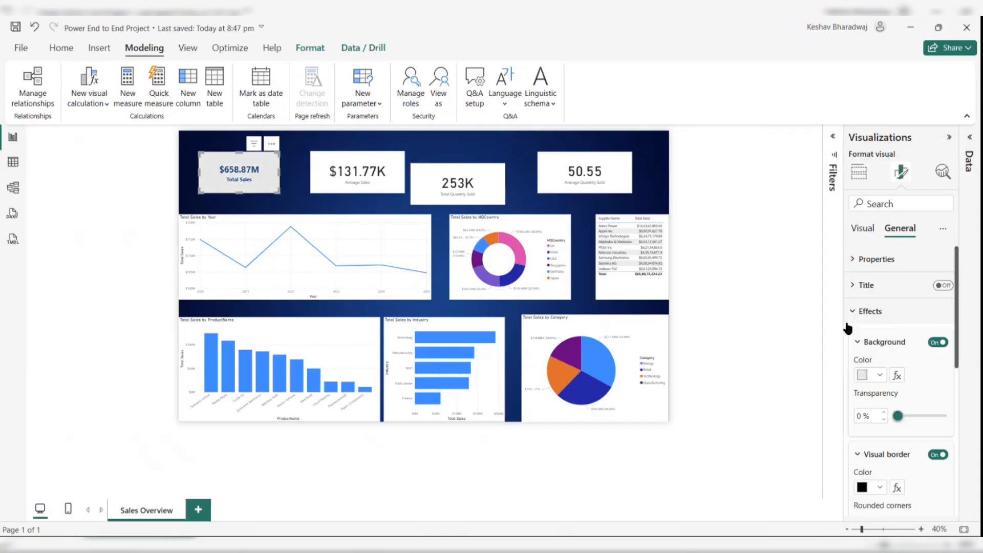
# - Resize the Total Sales card to a height of 130 and a width of 280
pyautogui.click(289, 172)
pyautogui.click(275, 176)
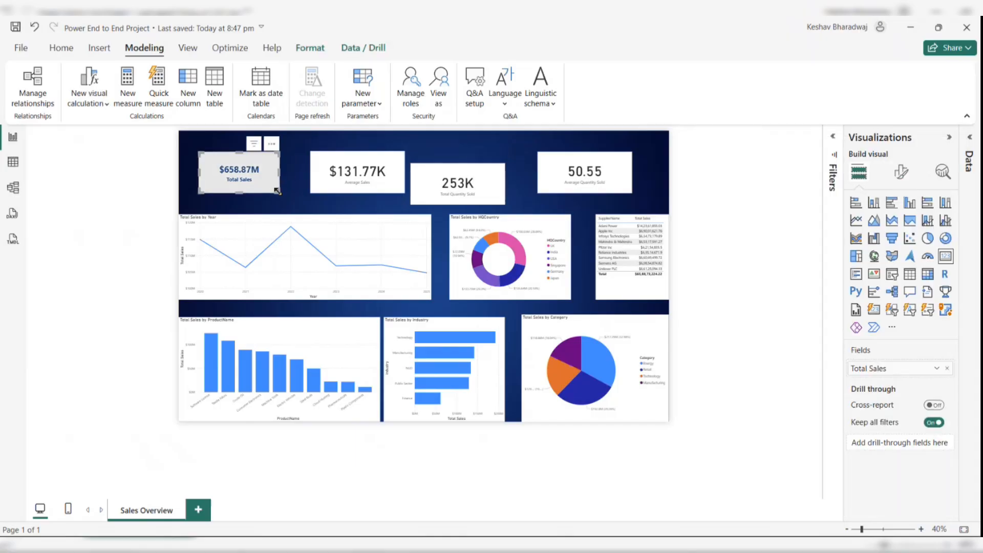
pyautogui.moveTo(277, 191); pyautogui.dragTo(270, 188)
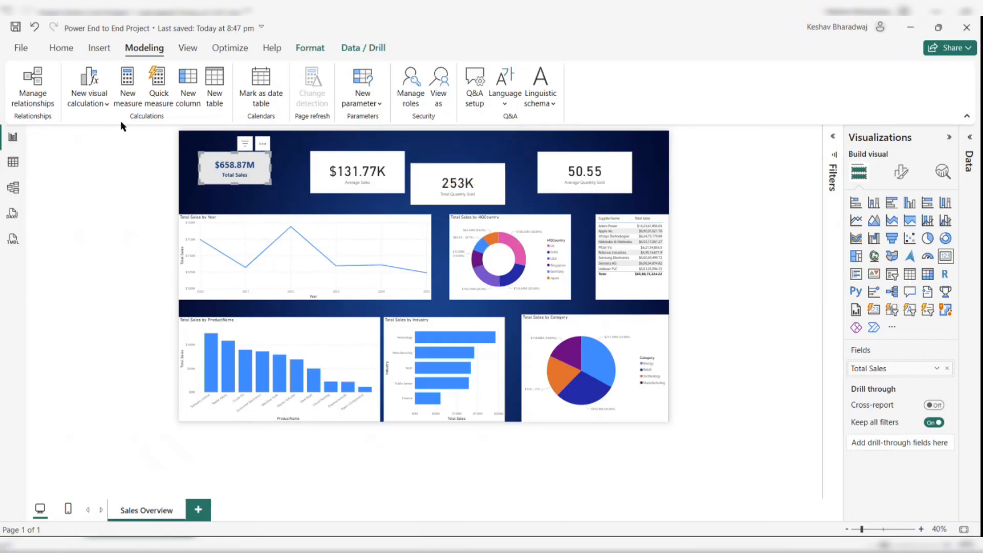
pyautogui.click(273, 198)
pyautogui.click(256, 173)
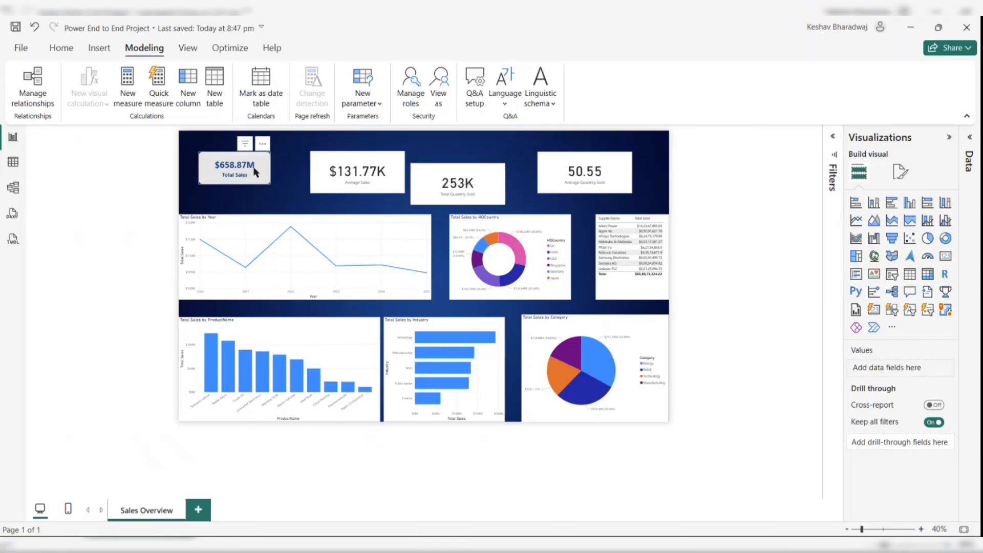
pyautogui.click(902, 174)
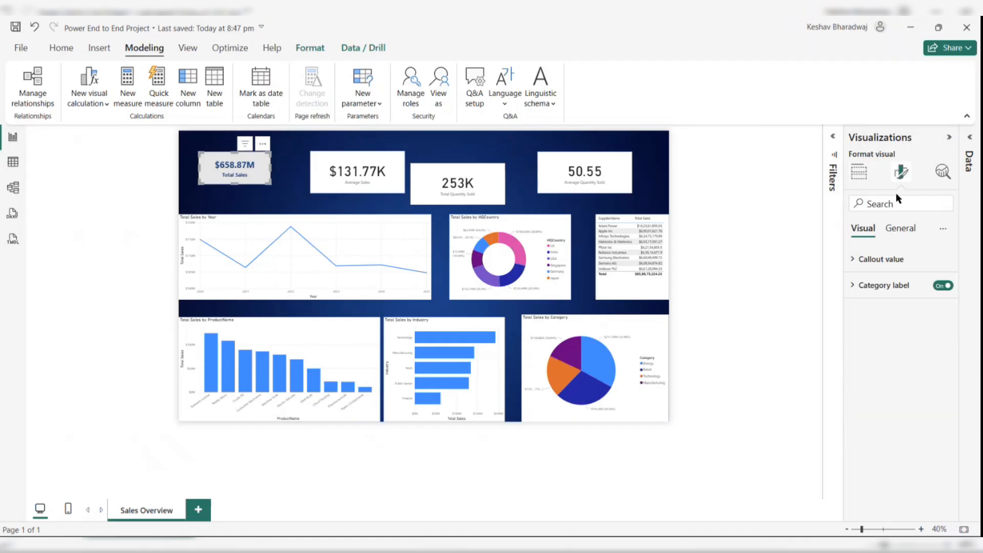
pyautogui.click(899, 228)
pyautogui.click(880, 272)
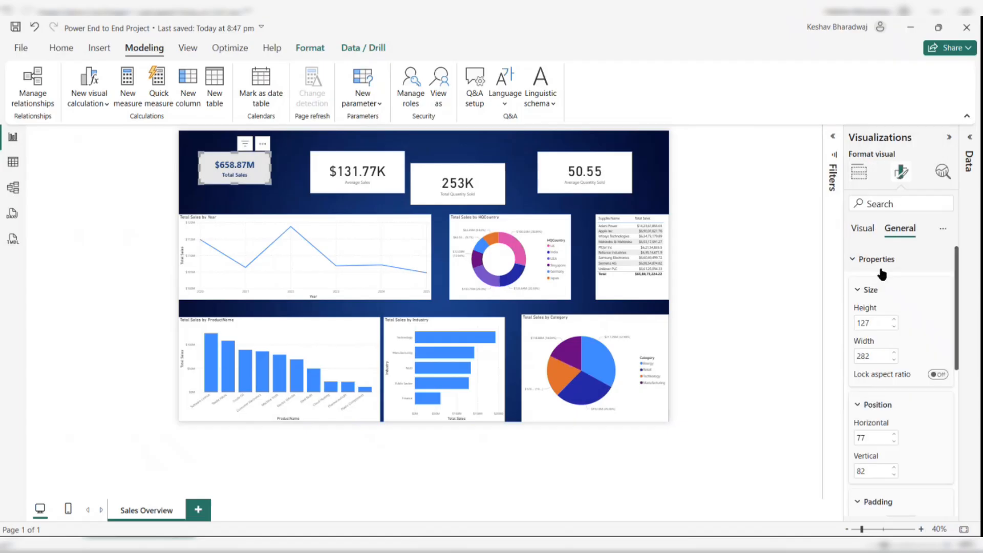
pyautogui.doubleClick(873, 325)
pyautogui.write('130')
pyautogui.doubleClick(867, 357)
pyautogui.write('280')
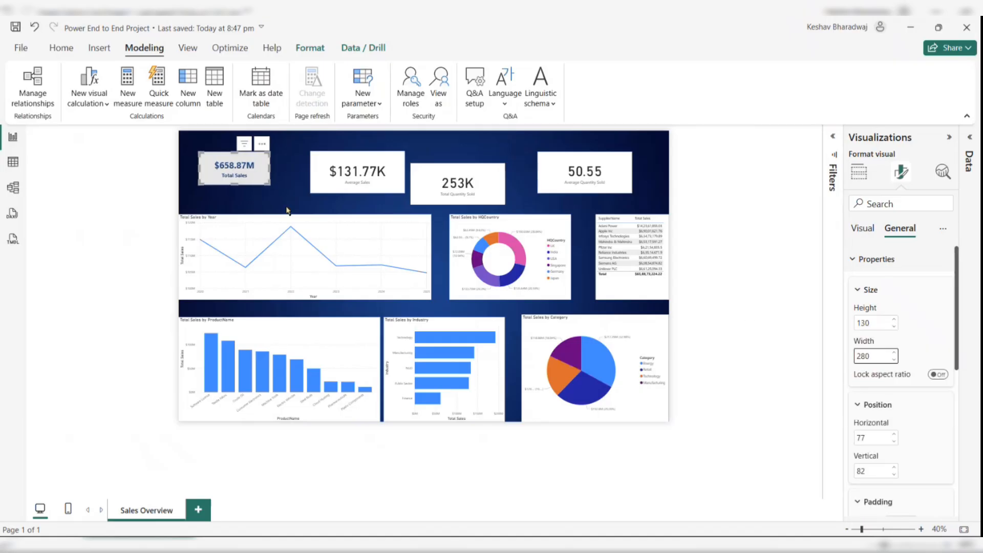
# - Copy the Total Sales card's formatting onto the Average Sales card with Format painter
pyautogui.click(273, 195)
pyautogui.click(253, 176)
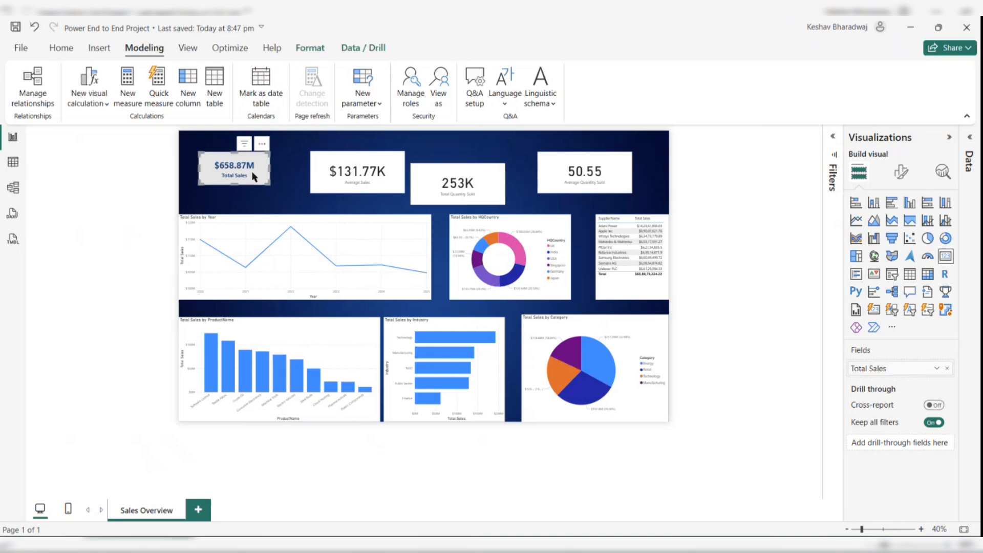
pyautogui.click(60, 51)
pyautogui.click(57, 106)
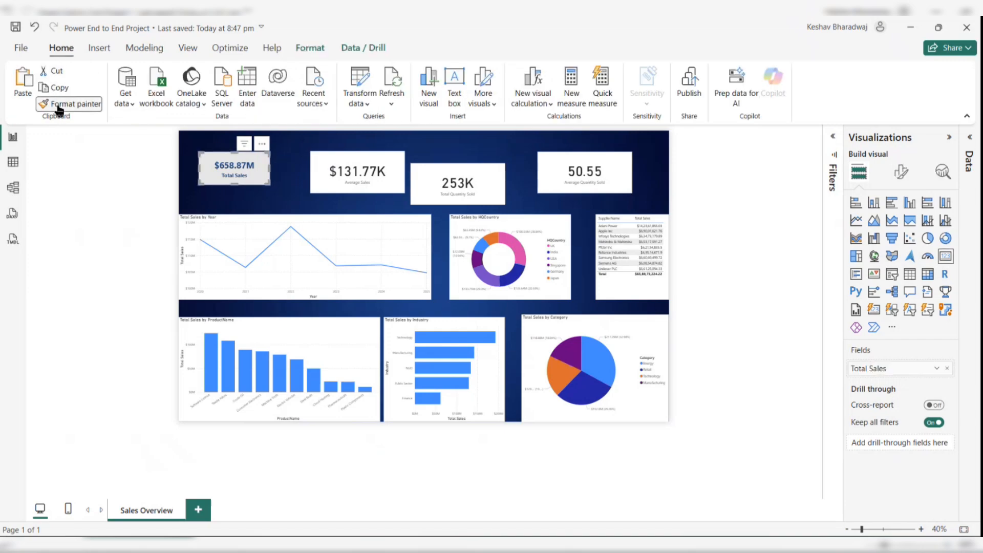
pyautogui.click(337, 171)
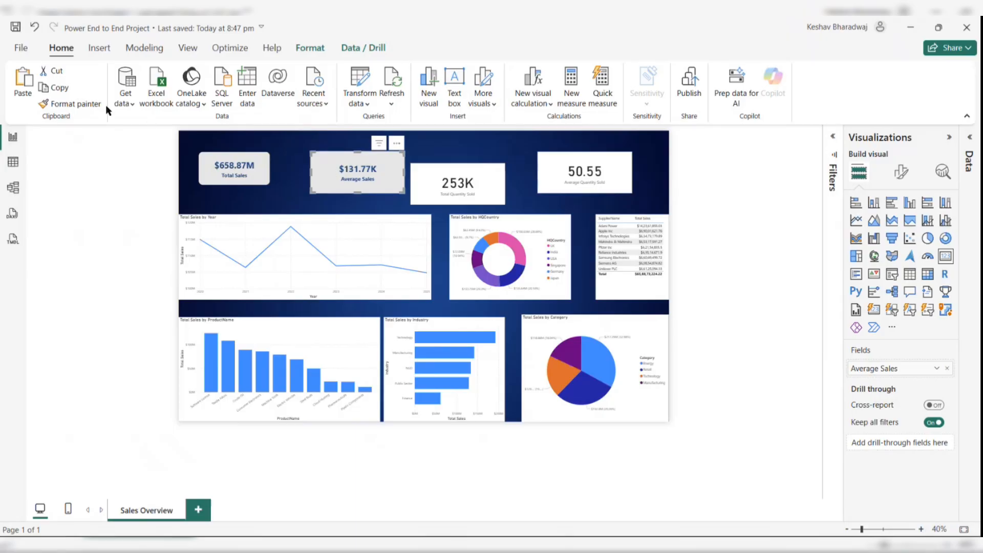
# - Apply the same card formatting to the Total Quantity Sold and Average Quantity Sold cards with Format painter
pyautogui.click(90, 104)
pyautogui.click(489, 180)
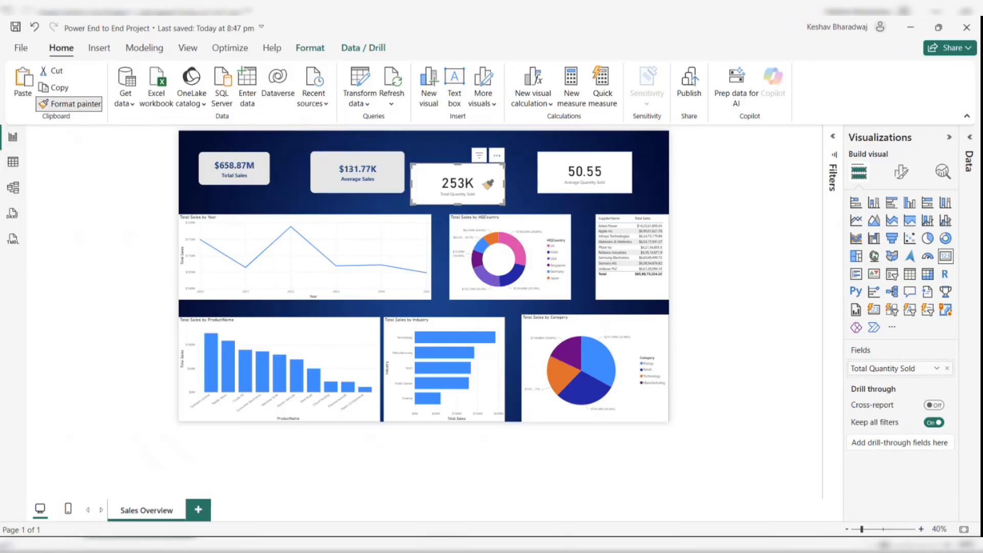
pyautogui.click(91, 106)
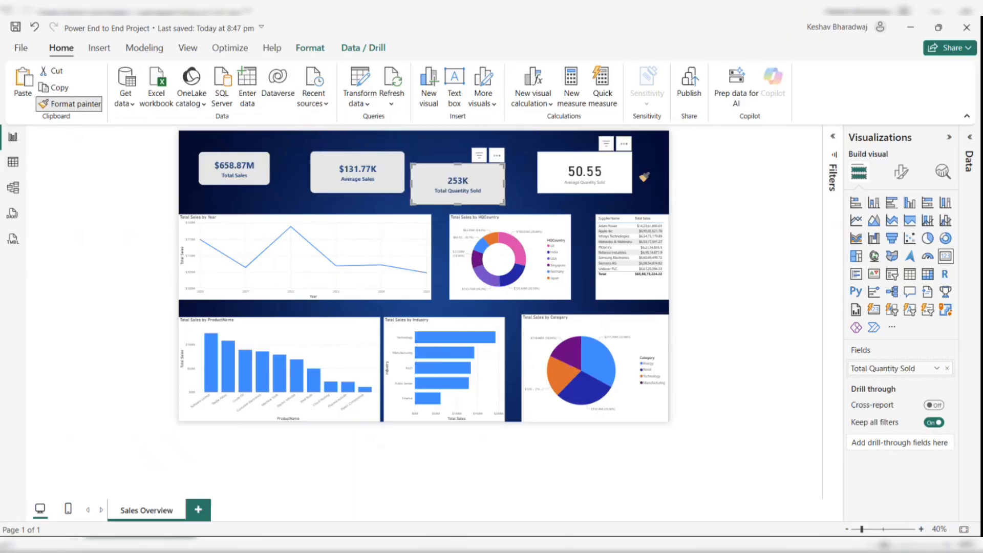
pyautogui.click(582, 173)
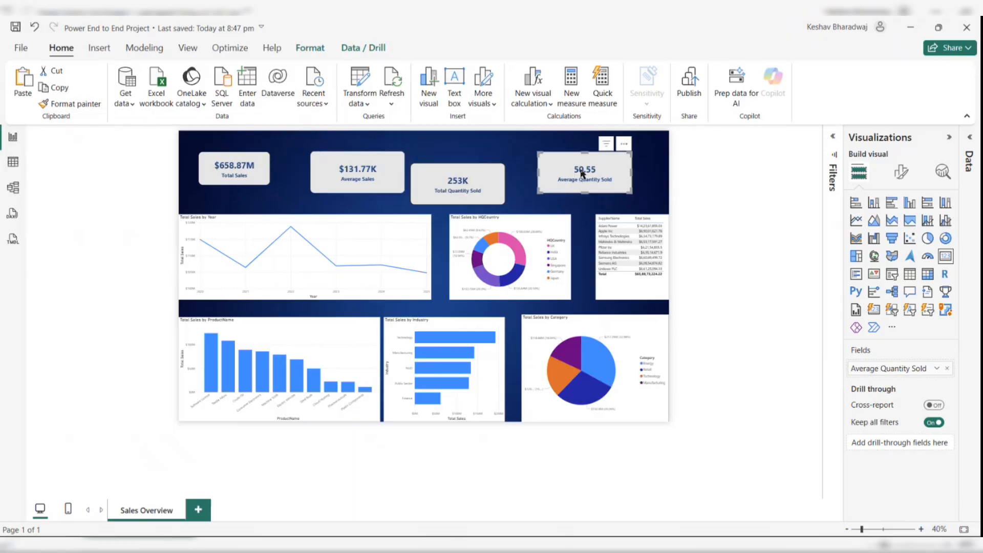
# - Move the Total Sales card slightly left, to about horizontal 42 and vertical 100
pyautogui.click(251, 173)
pyautogui.moveTo(293, 239); pyautogui.dragTo(293, 241)
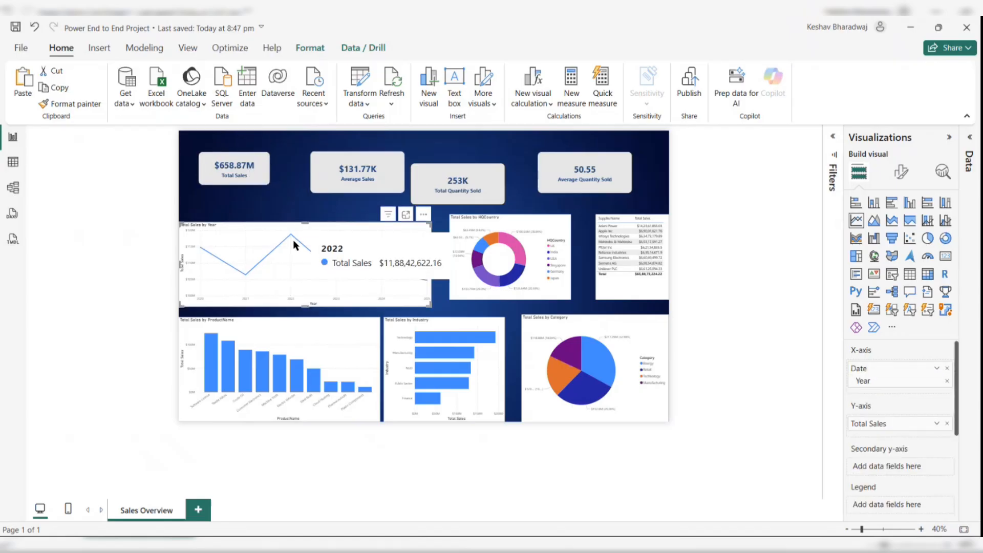
pyautogui.click(249, 174)
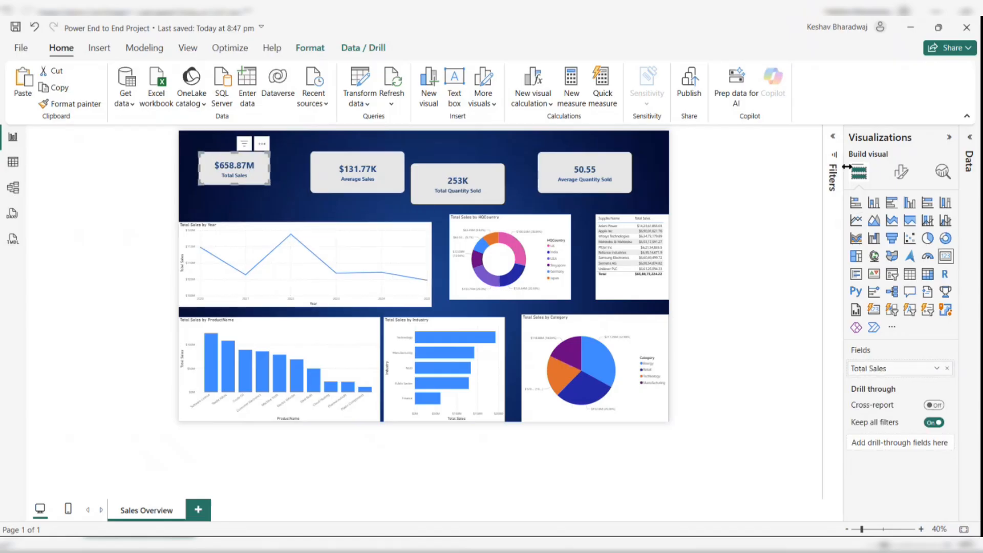
pyautogui.moveTo(242, 167); pyautogui.dragTo(233, 172)
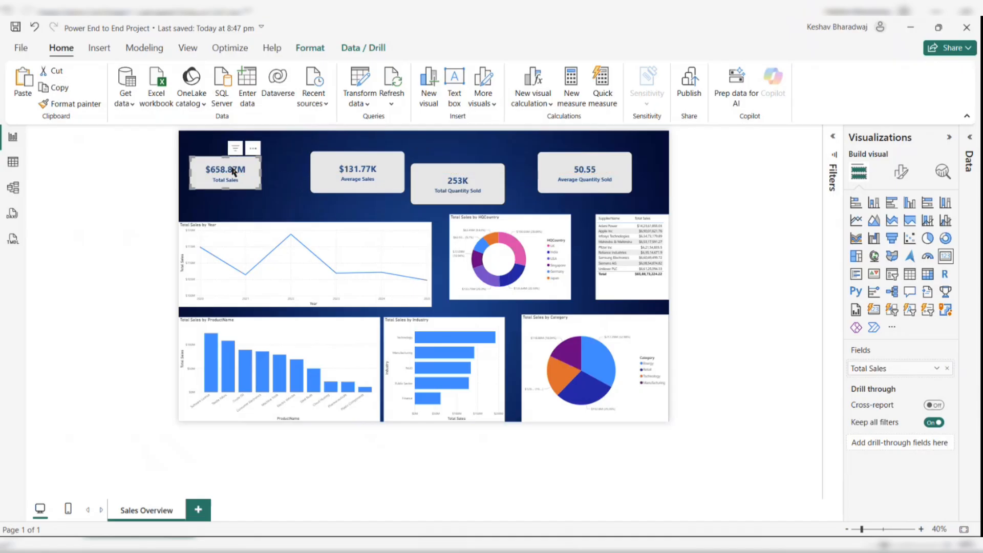
pyautogui.click(897, 174)
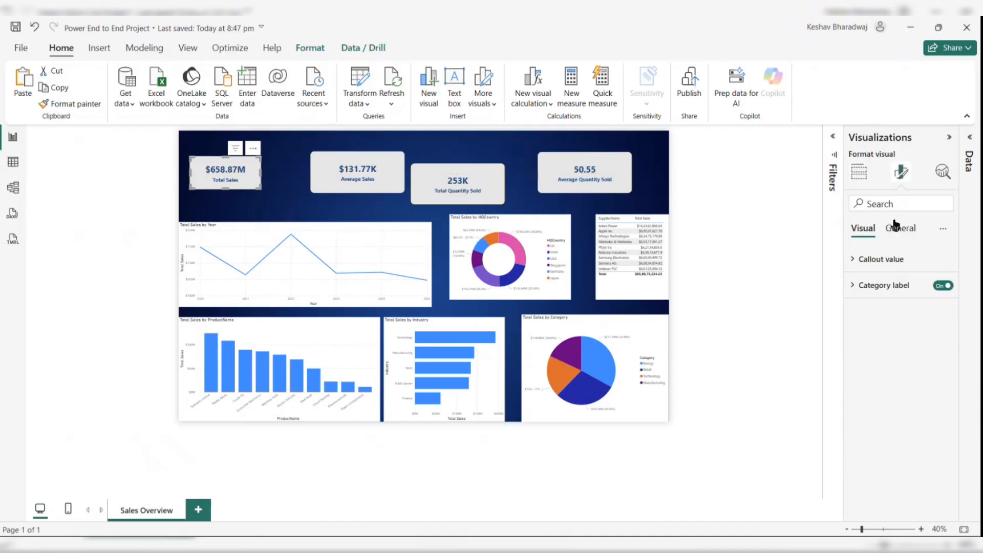
pyautogui.click(897, 226)
pyautogui.click(876, 260)
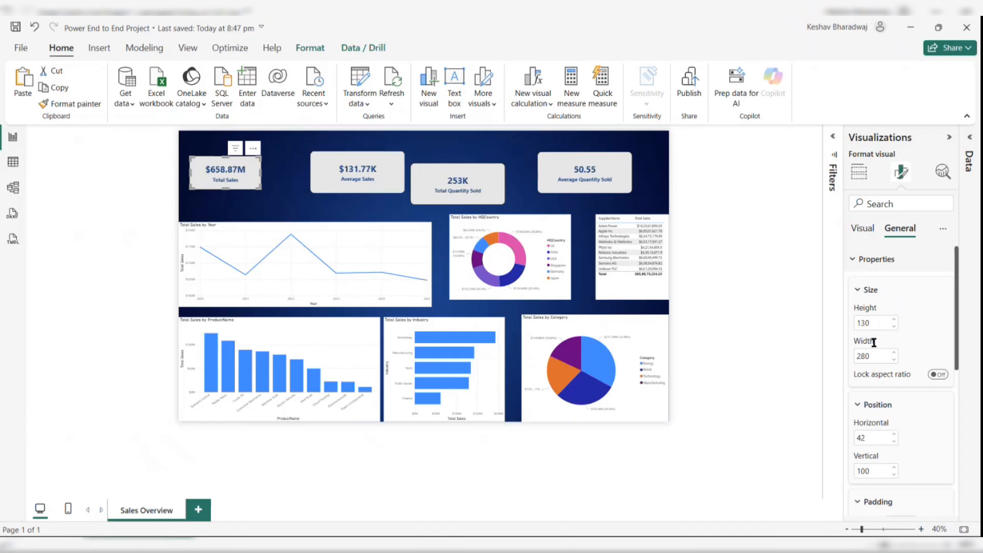
# - Move the Average Sales card beside the Total Sales card and resize it to height 130 and width 280
pyautogui.moveTo(374, 175); pyautogui.dragTo(334, 180)
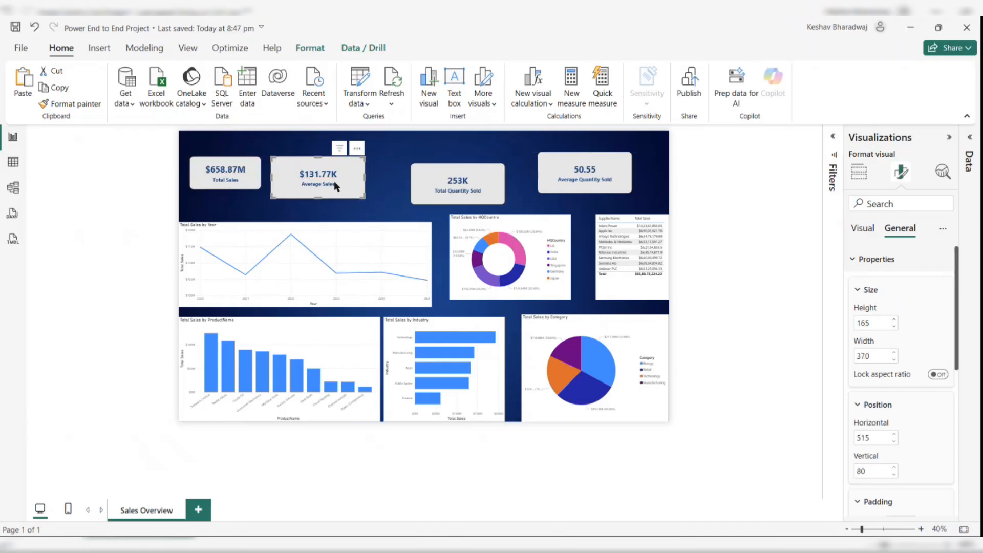
pyautogui.doubleClick(870, 321)
pyautogui.write('130')
pyautogui.press('Return')
pyautogui.doubleClick(865, 355)
pyautogui.write('2')
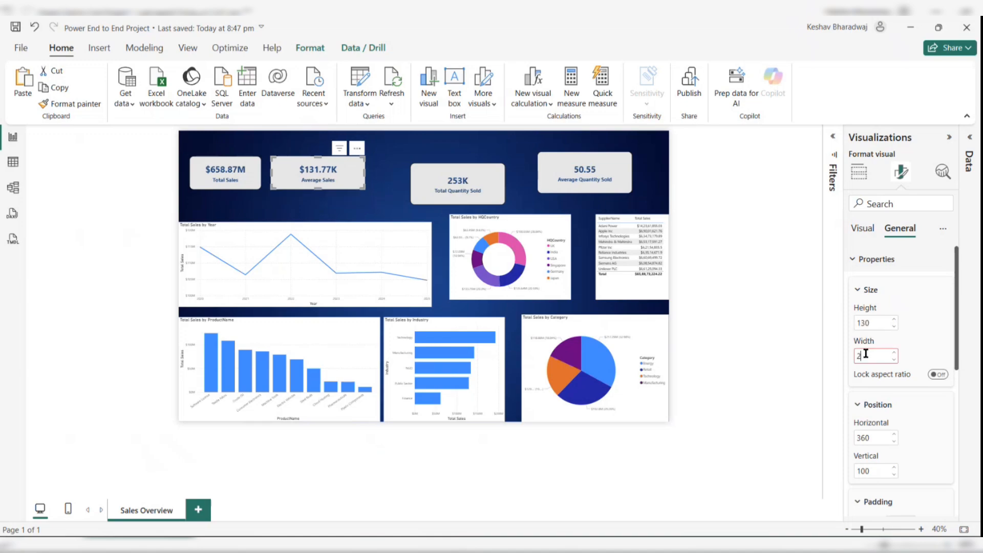
pyautogui.write('80')
pyautogui.press('Return')
# - Move the Total Quantity Sold card next to Average Sales and resize it to height 130 and width 280
pyautogui.moveTo(446, 188); pyautogui.dragTo(381, 181)
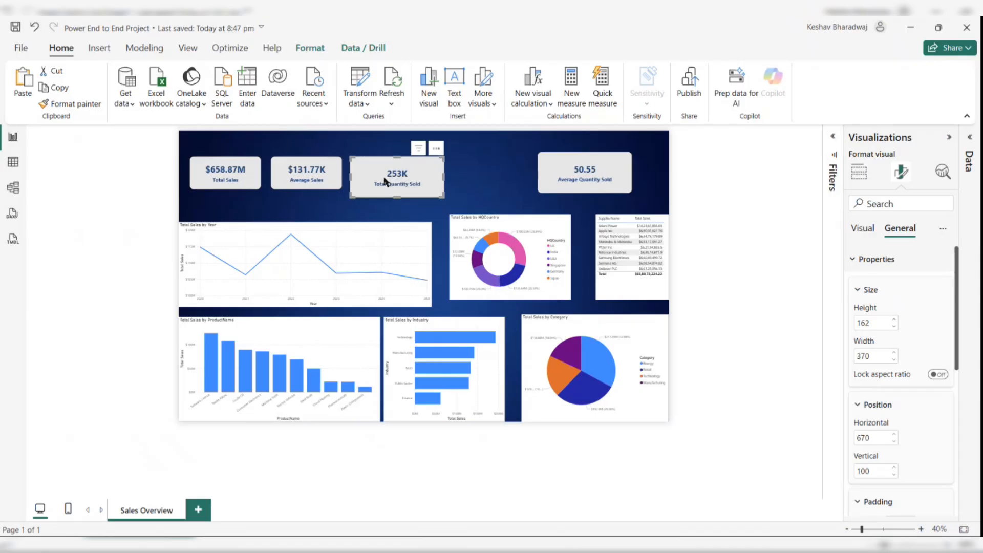
pyautogui.doubleClick(875, 324)
pyautogui.write('130')
pyautogui.press('Return')
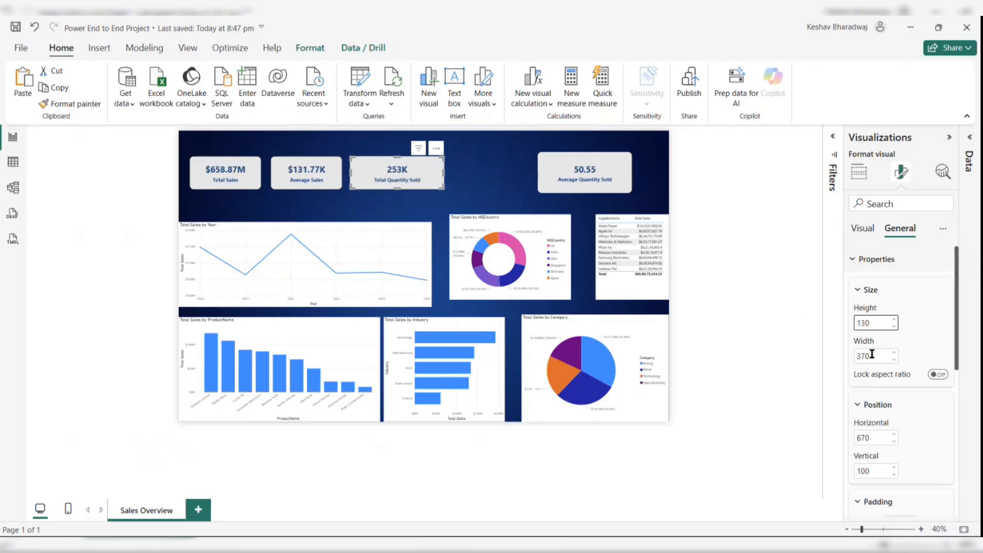
pyautogui.doubleClick(870, 356)
pyautogui.write('280')
pyautogui.press('Return')
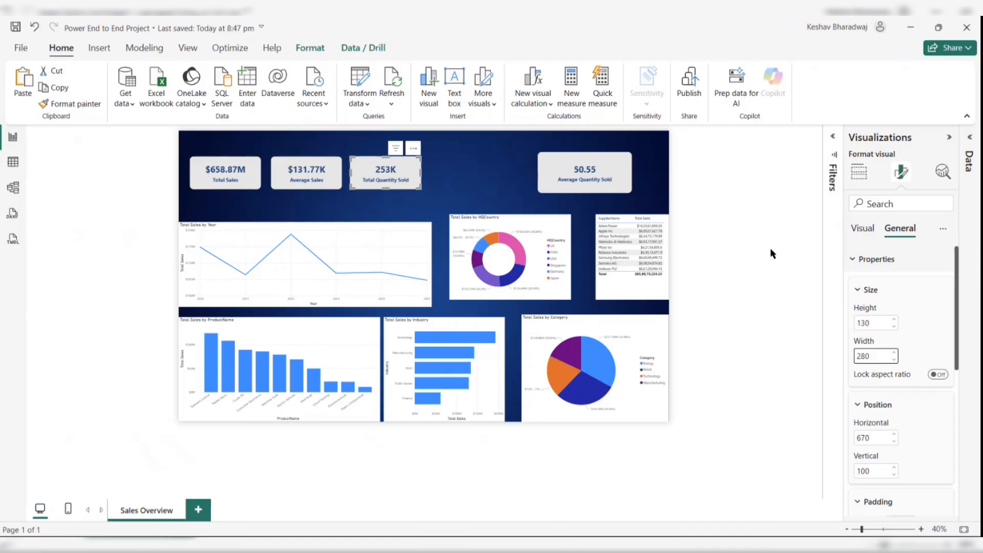
# - Move the Average Quantity Sold card next to Total Quantity Sold and resize it to height 130 and width 280
pyautogui.moveTo(554, 176); pyautogui.dragTo(449, 179)
pyautogui.doubleClick(873, 323)
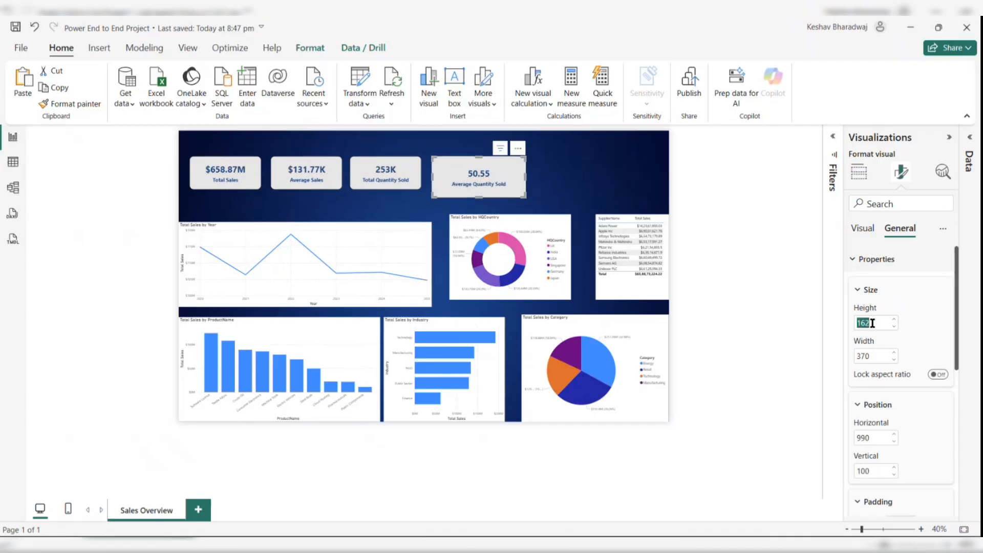
pyautogui.write('130')
pyautogui.press('Return')
pyautogui.doubleClick(878, 352)
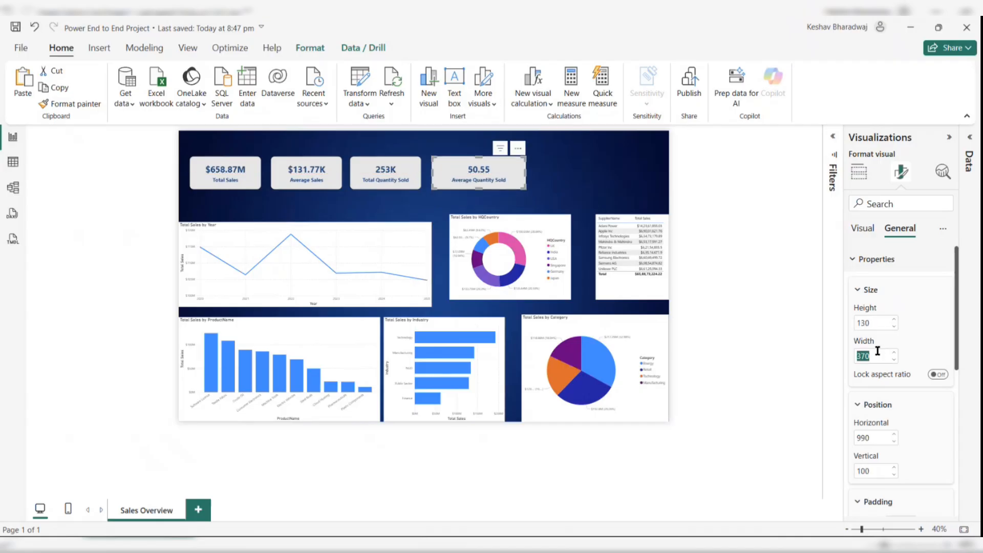
pyautogui.write('280')
pyautogui.press('Return')
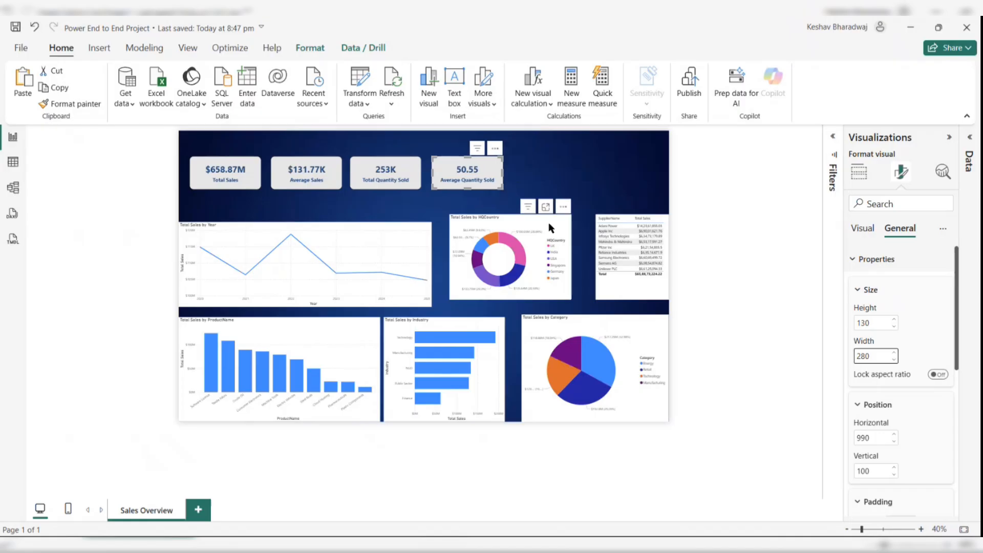
# - Move the Total Sales by Year line chart and the product bar chart up closer to the cards
pyautogui.click(550, 164)
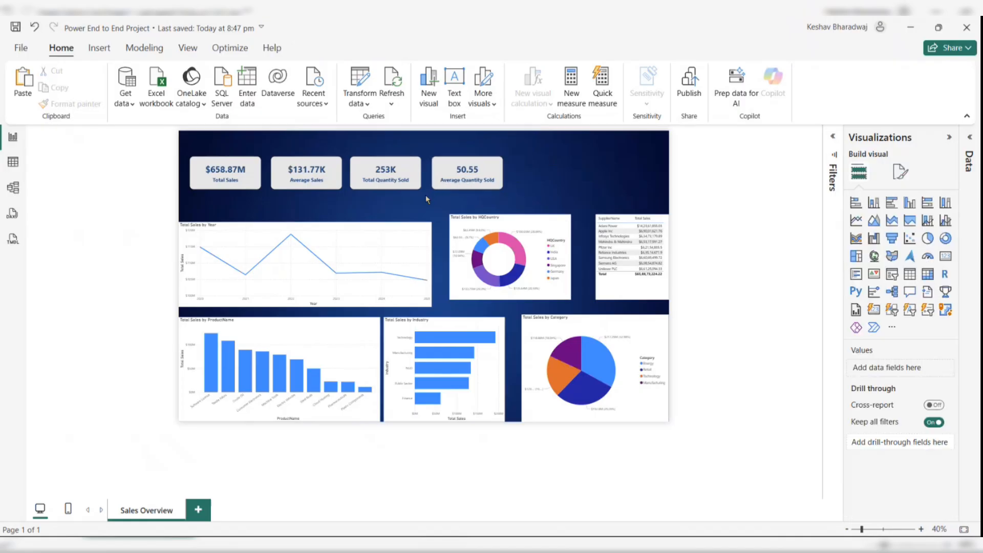
pyautogui.moveTo(398, 235); pyautogui.dragTo(399, 213)
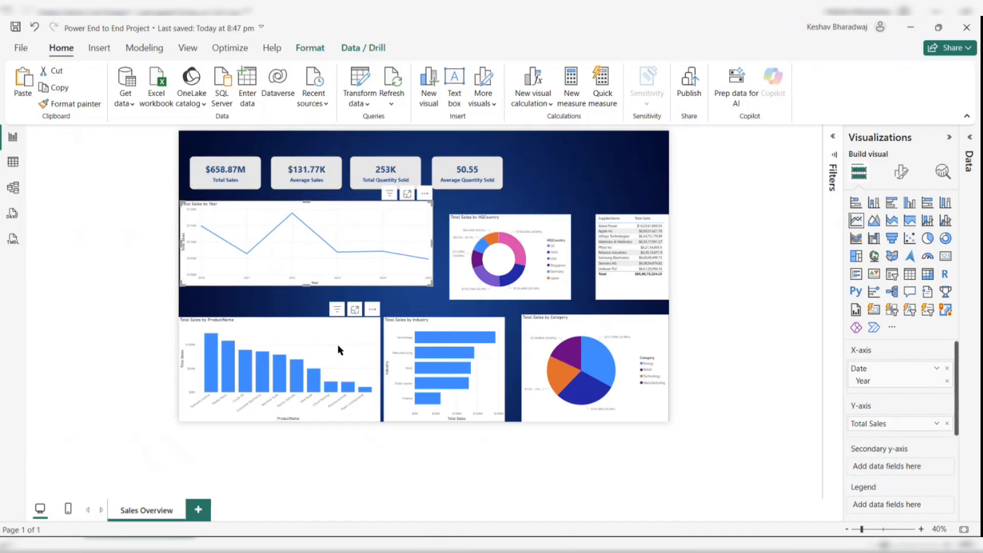
pyautogui.moveTo(337, 344); pyautogui.dragTo(337, 335)
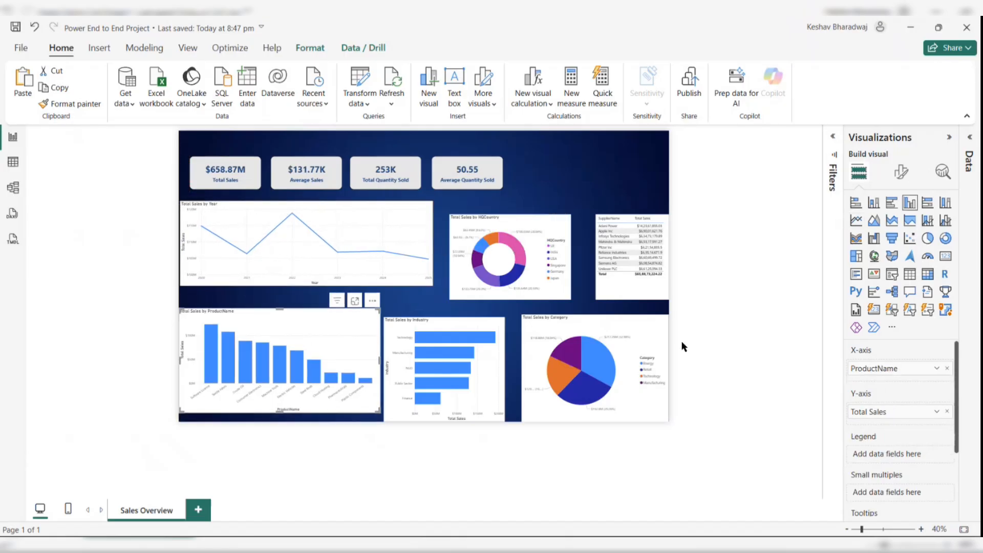
# - Rename the bar chart's X-axis field from ProductName to Product for this visual
pyautogui.click(901, 173)
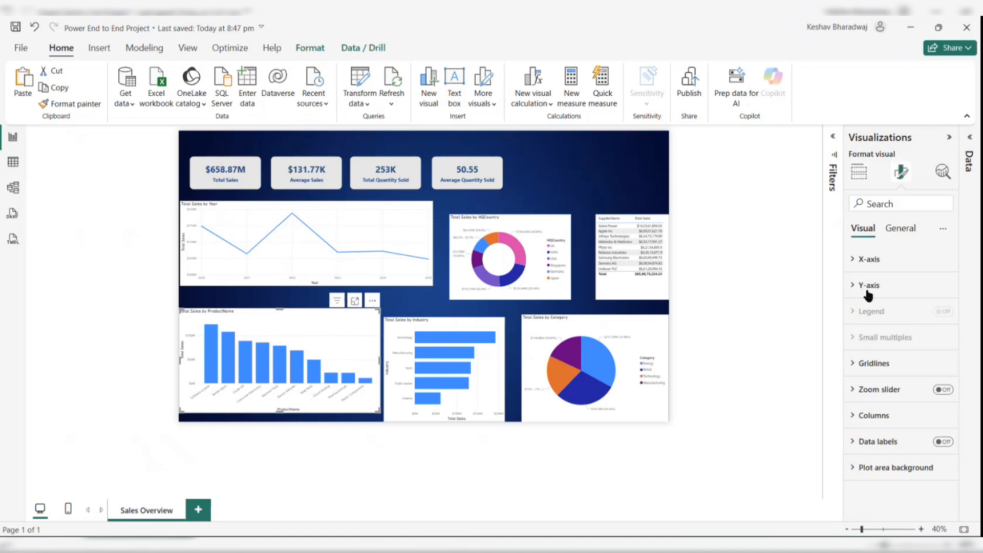
pyautogui.click(859, 173)
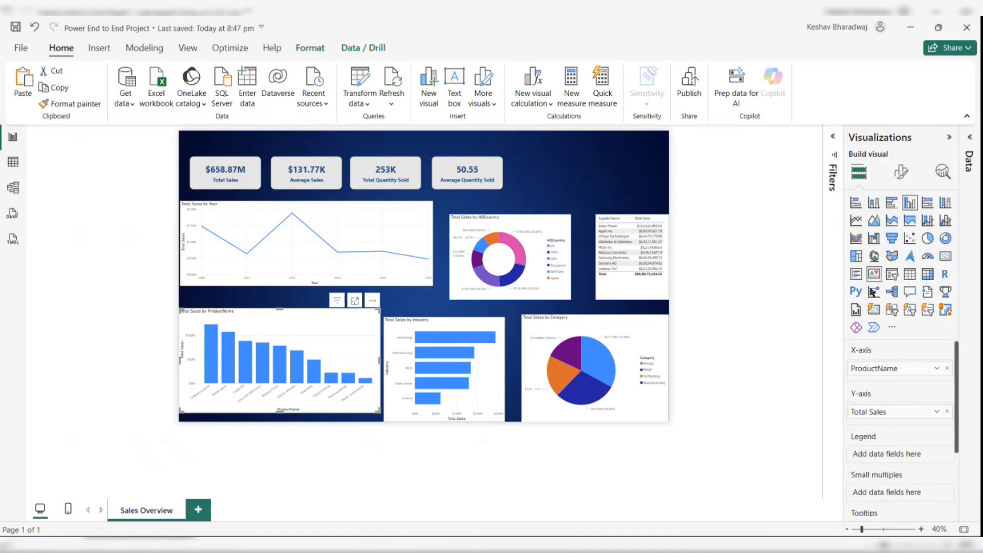
pyautogui.doubleClick(879, 369)
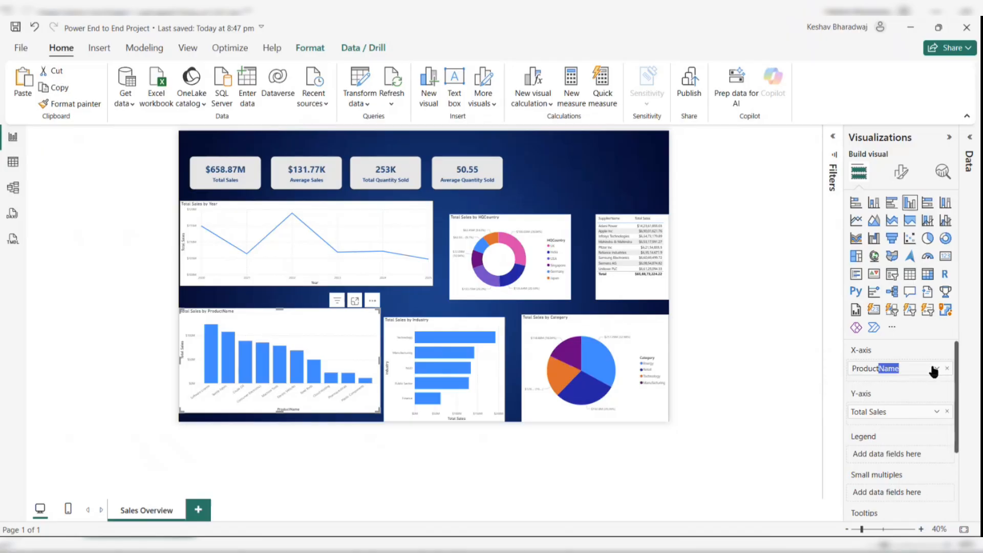
pyautogui.write('Product')
pyautogui.press('Return')
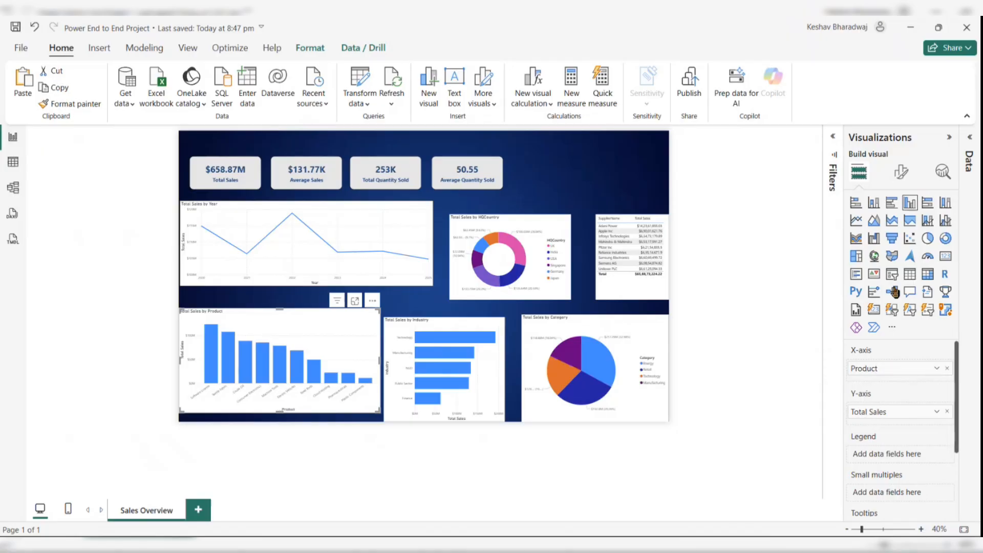
# - Open the bar chart's X-axis formatting settings
pyautogui.click(905, 175)
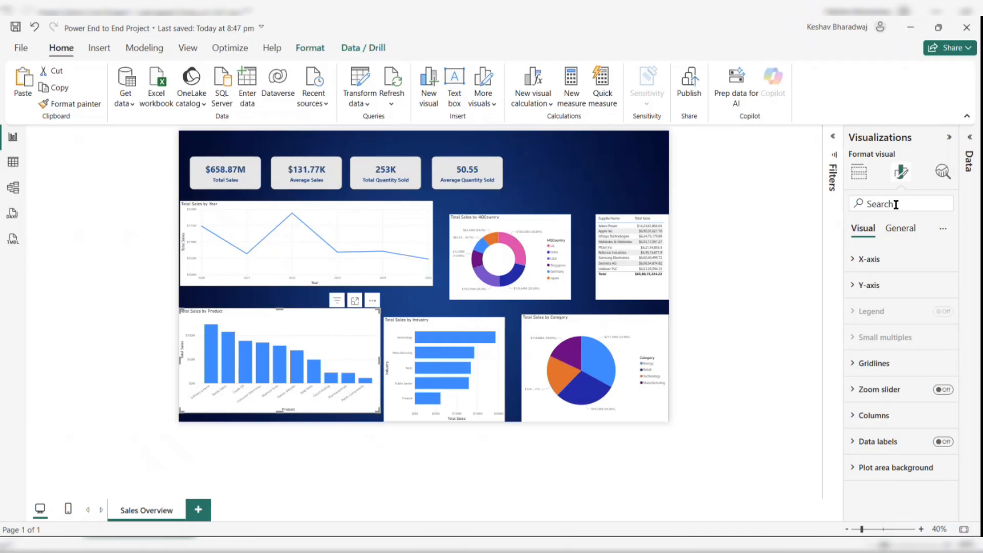
pyautogui.click(873, 266)
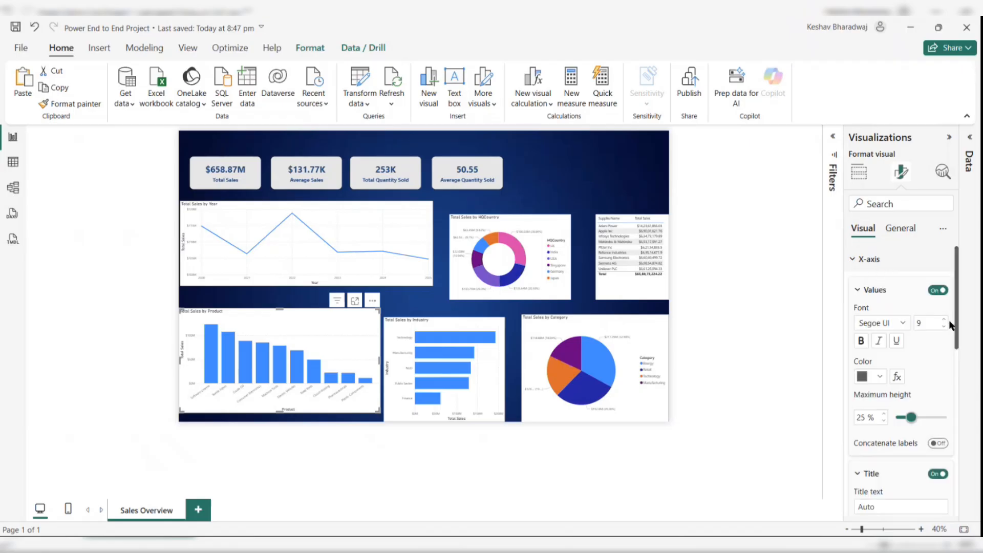
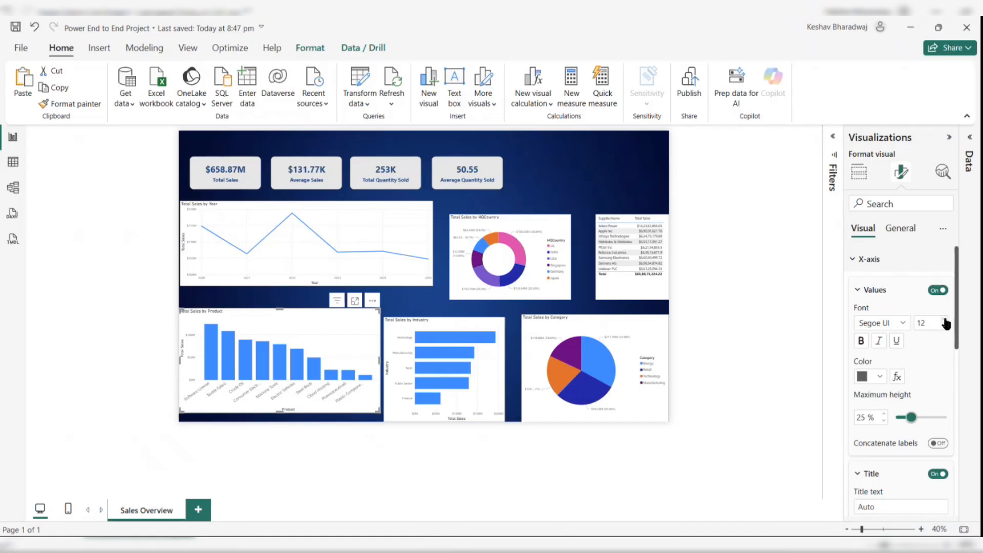
# - Set the bar chart's X-axis values to dark blue and bold, with a maximum height of 31%
pyautogui.click(878, 377)
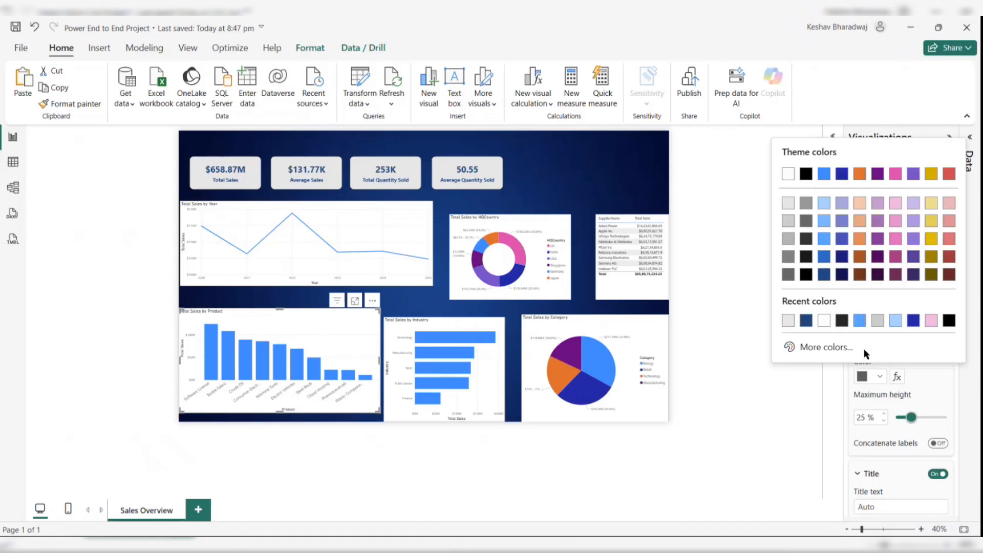
pyautogui.click(807, 321)
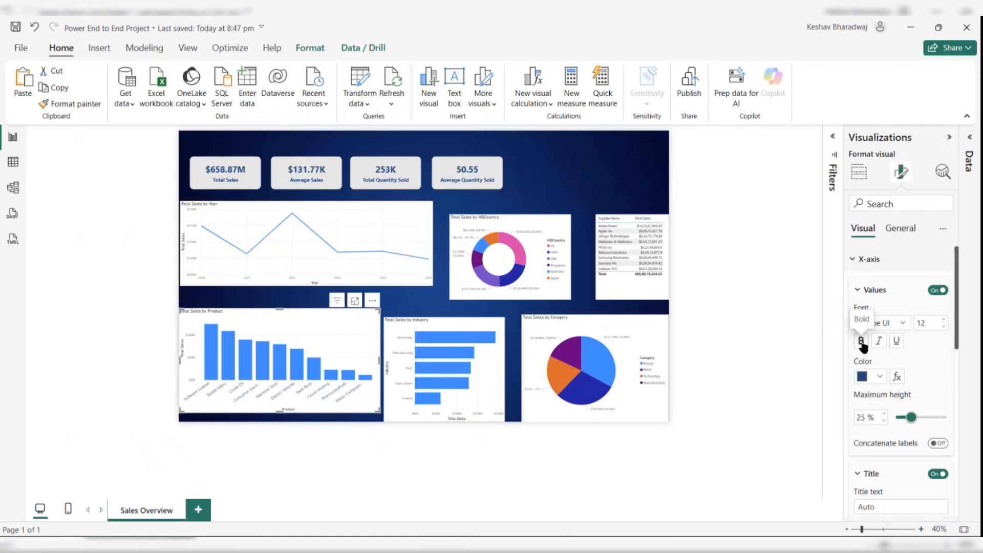
pyautogui.click(862, 342)
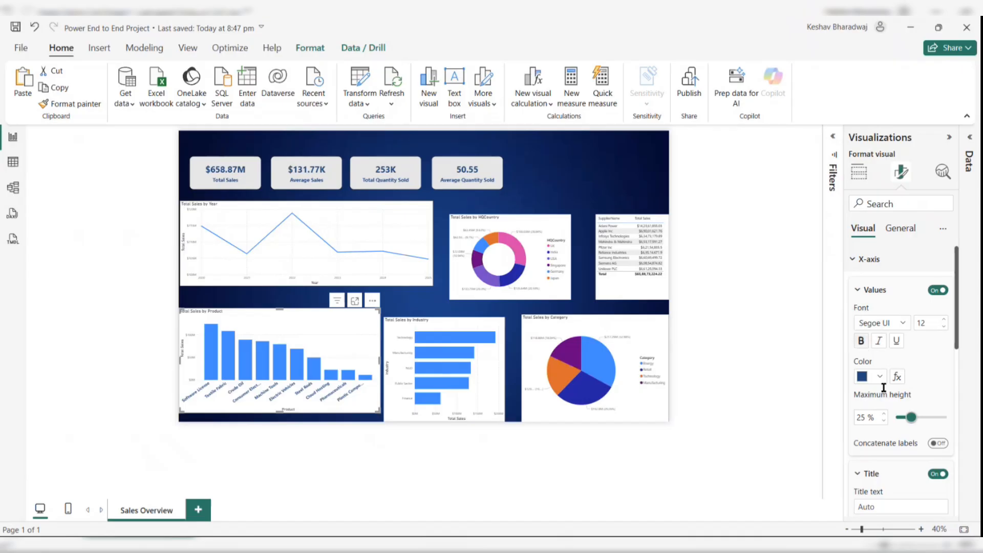
pyautogui.moveTo(914, 419)
pyautogui.mouseDown()
pyautogui.moveTo(940, 419)
pyautogui.moveTo(920, 420)
pyautogui.mouseUp()
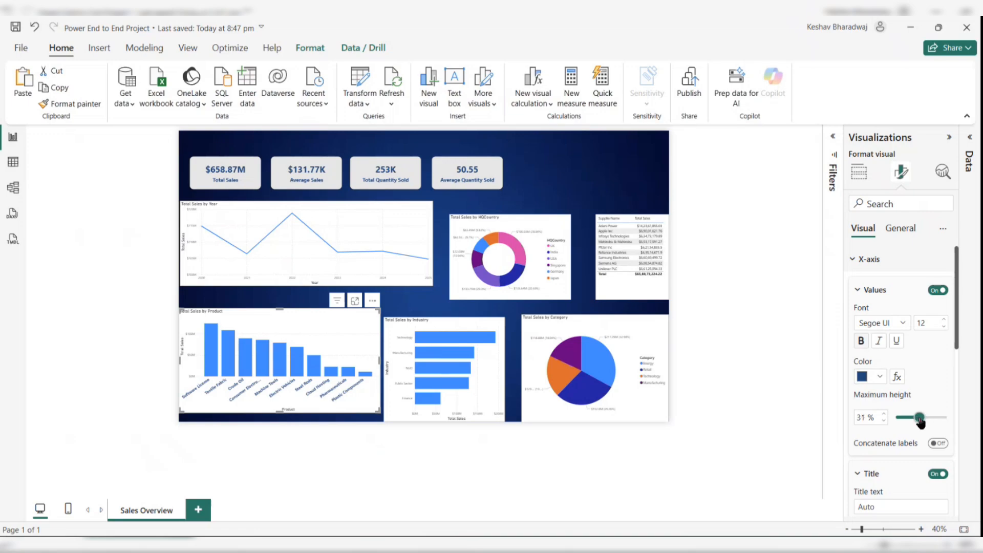
# - Set the X-axis title text to Product
pyautogui.scroll(-2, 919, 388)
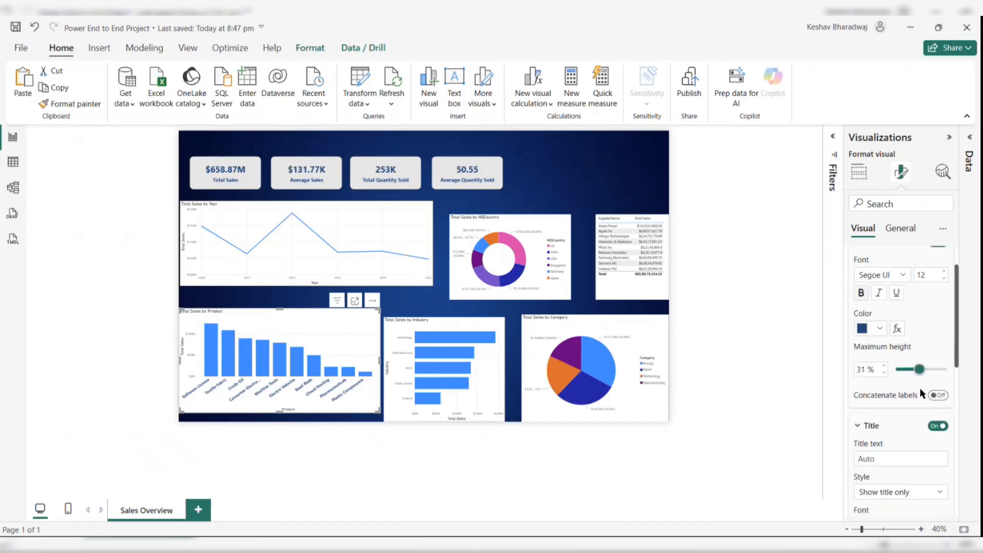
pyautogui.click(884, 418)
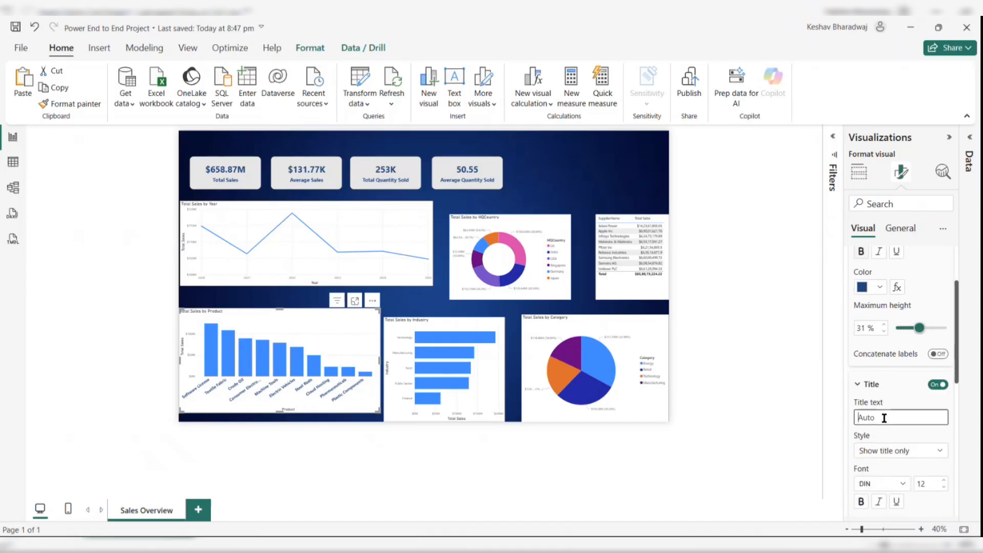
pyautogui.write('roductwise Sale')
pyautogui.hotkey('ctrl', 'a')
pyautogui.press('BackSpace')
pyautogui.write('Product')
# - Set the X-axis title font to Segoe UI Semibold, size 13, in dark blue
pyautogui.scroll(-3, 879, 378)
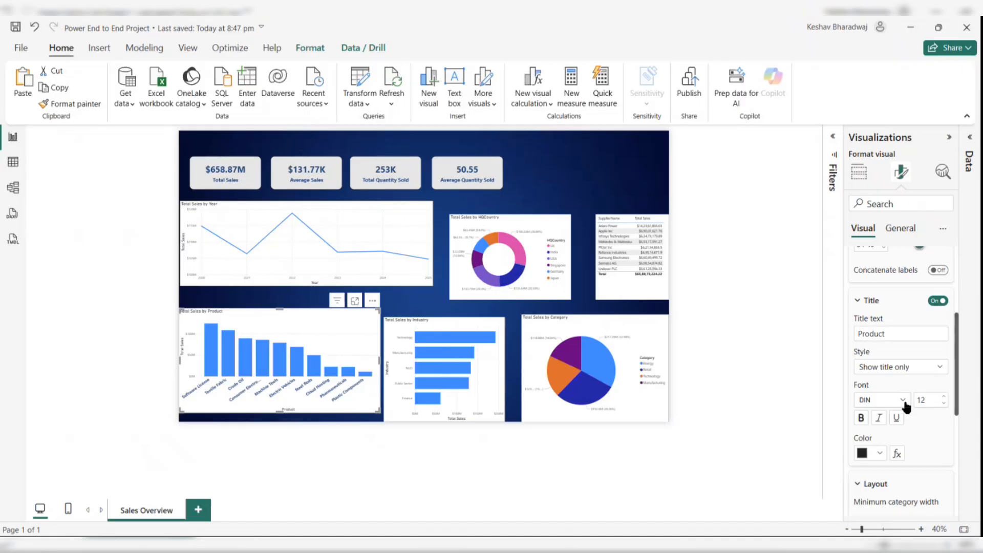
pyautogui.click(902, 400)
pyautogui.scroll(-3, 889, 350)
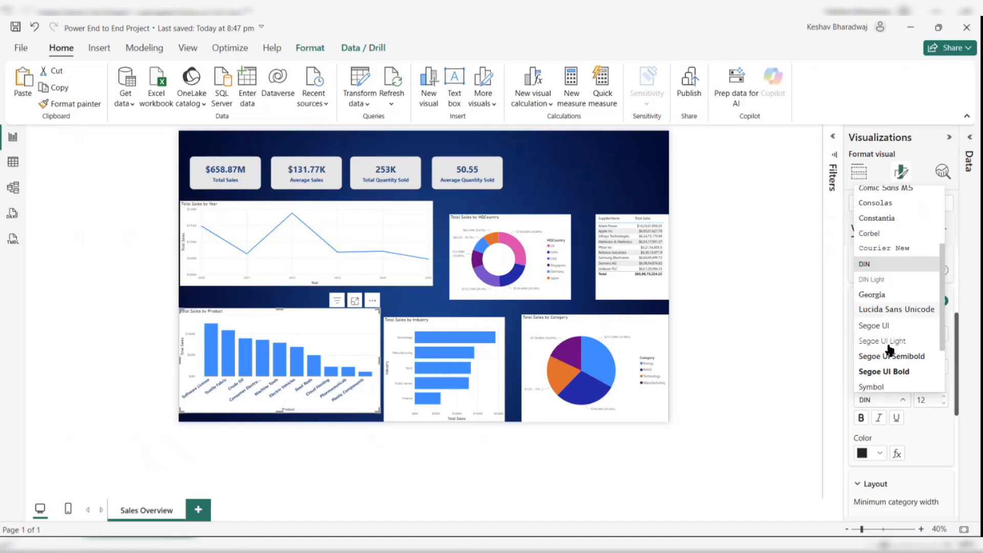
pyautogui.click(889, 356)
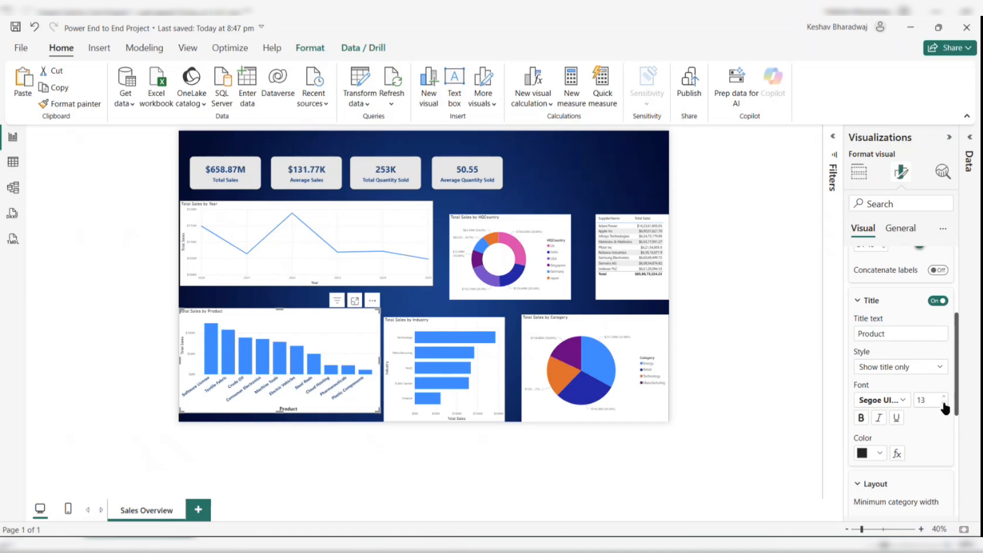
pyautogui.click(879, 453)
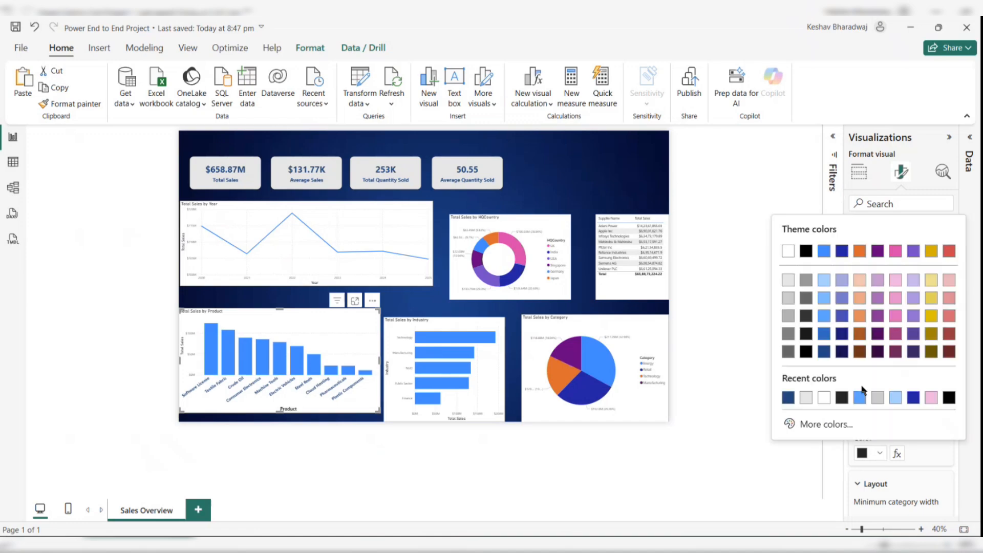
pyautogui.click(788, 399)
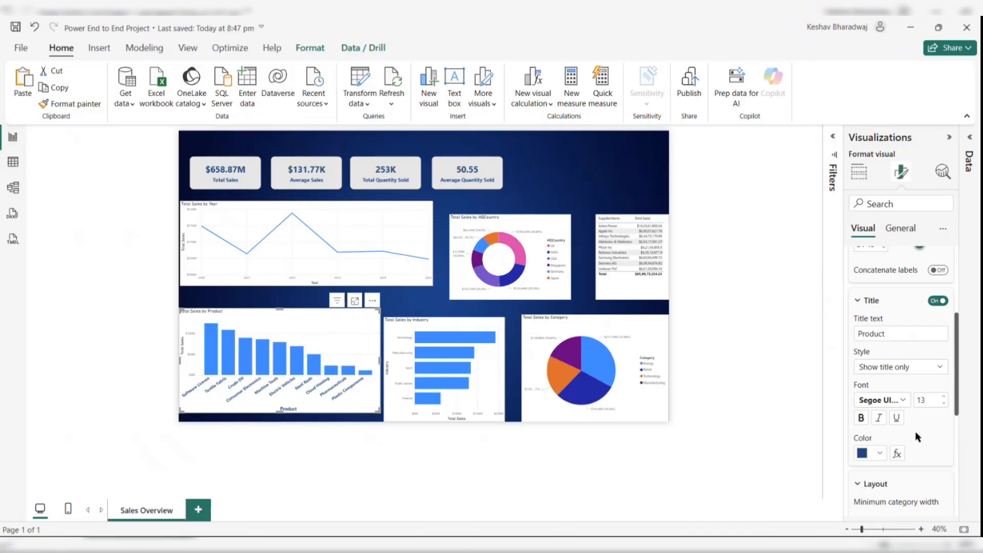
pyautogui.scroll(-5, 914, 431)
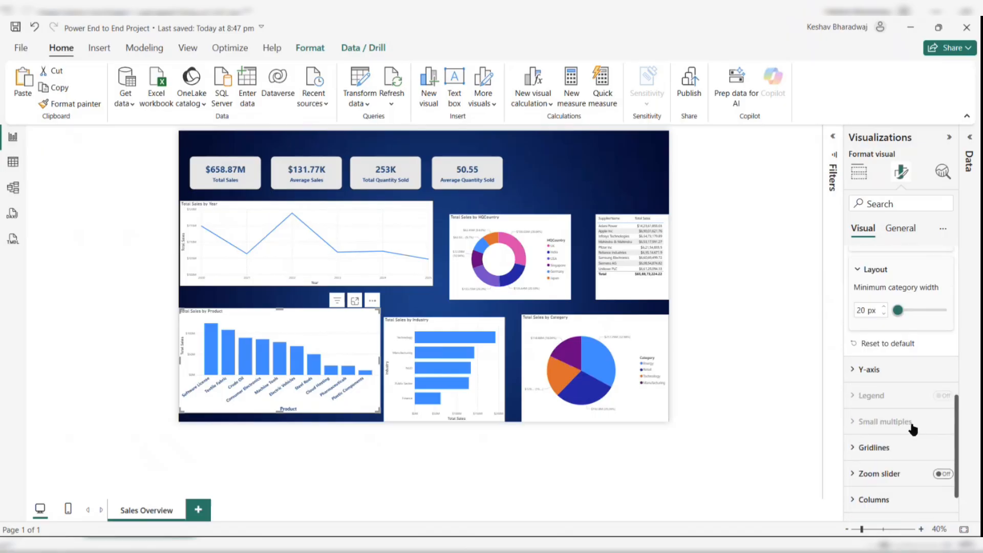
pyautogui.moveTo(898, 310); pyautogui.dragTo(909, 314)
pyautogui.moveTo(907, 313); pyautogui.dragTo(893, 313)
# - Set the Y-axis values to dark blue and bold
pyautogui.click(870, 370)
pyautogui.scroll(-1, 871, 372)
pyautogui.scroll(-2, 871, 373)
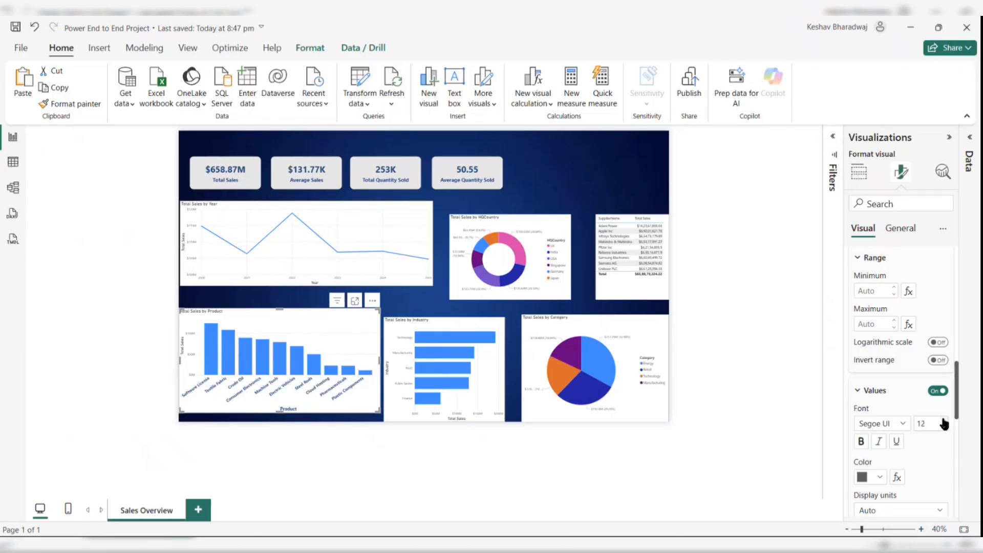
pyautogui.click(880, 477)
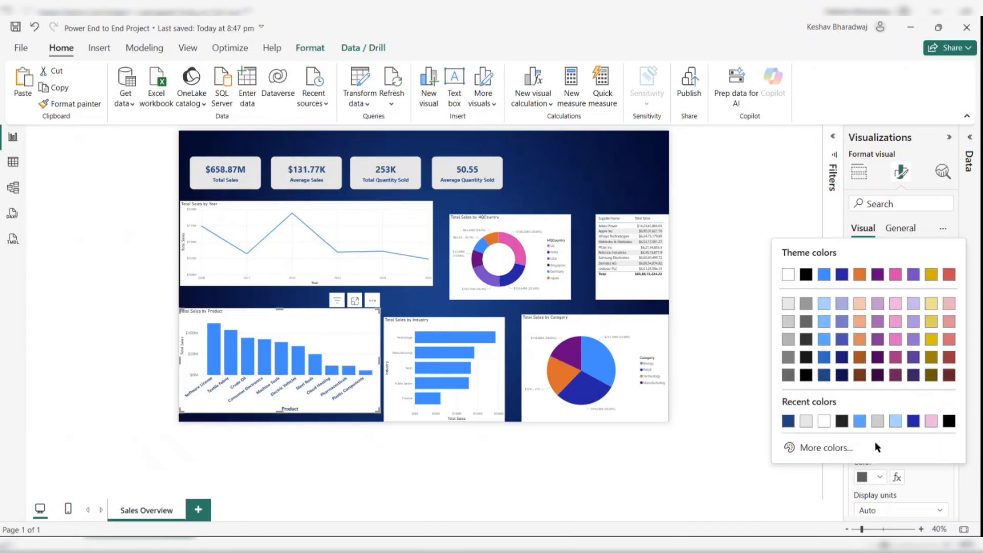
pyautogui.click(786, 420)
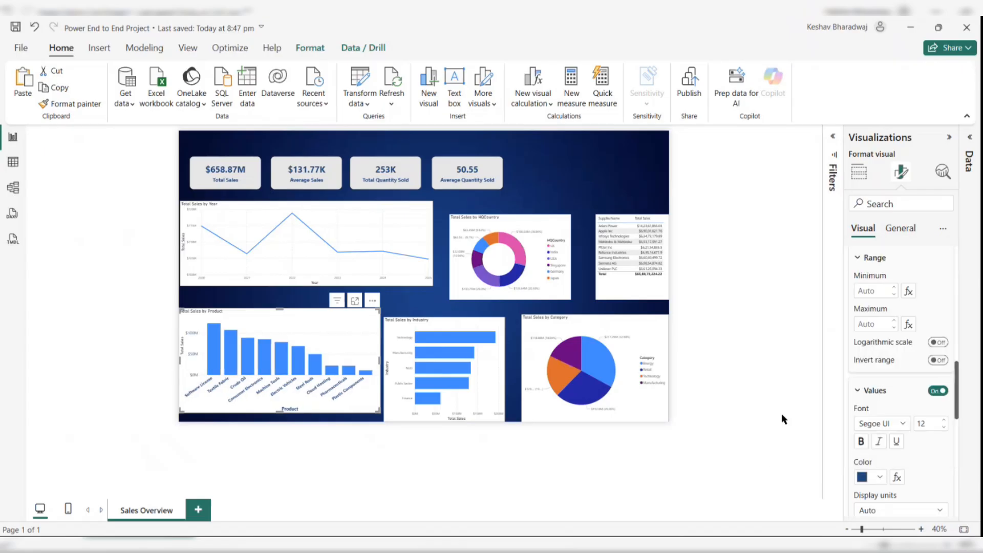
pyautogui.click(858, 441)
# - Set the Y-axis title font to Segoe UI Bold, size 13, in dark blue
pyautogui.scroll(-2, 910, 440)
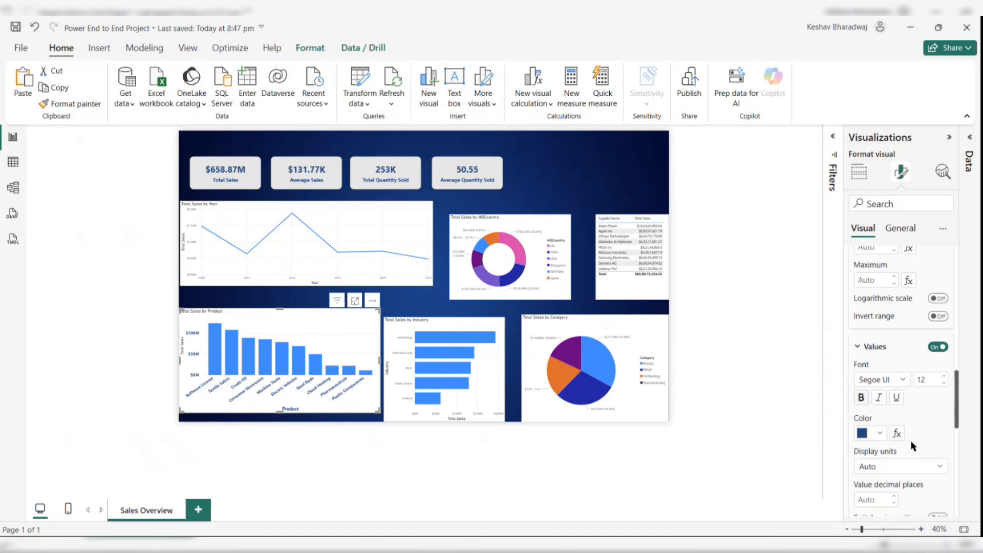
pyautogui.scroll(-2, 891, 436)
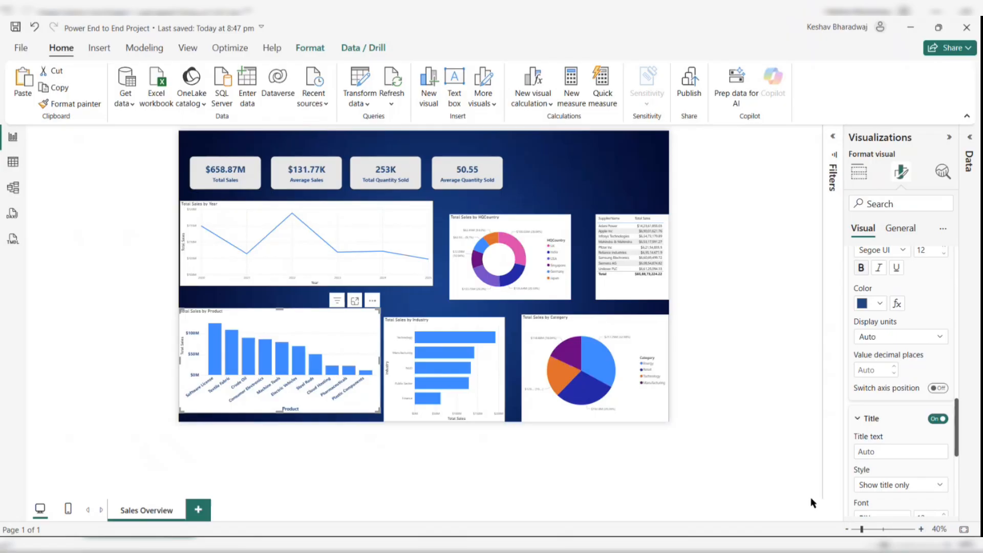
pyautogui.scroll(-1, 899, 431)
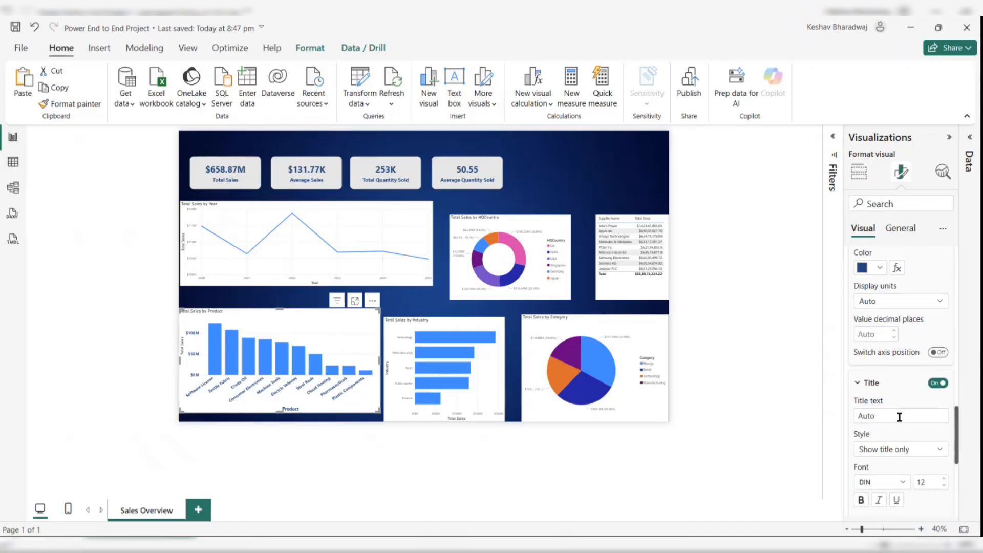
pyautogui.scroll(-1, 897, 419)
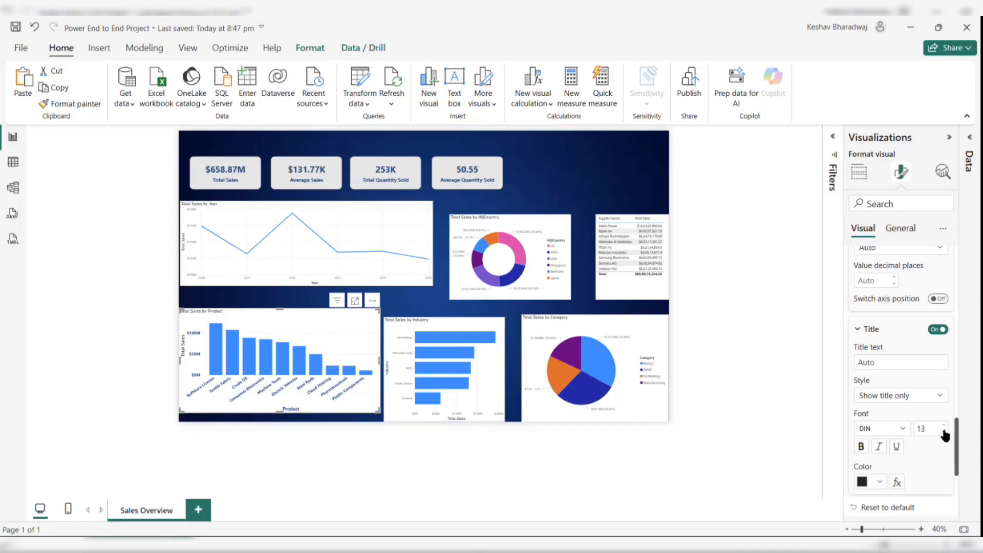
pyautogui.click(899, 429)
pyautogui.scroll(-3, 891, 364)
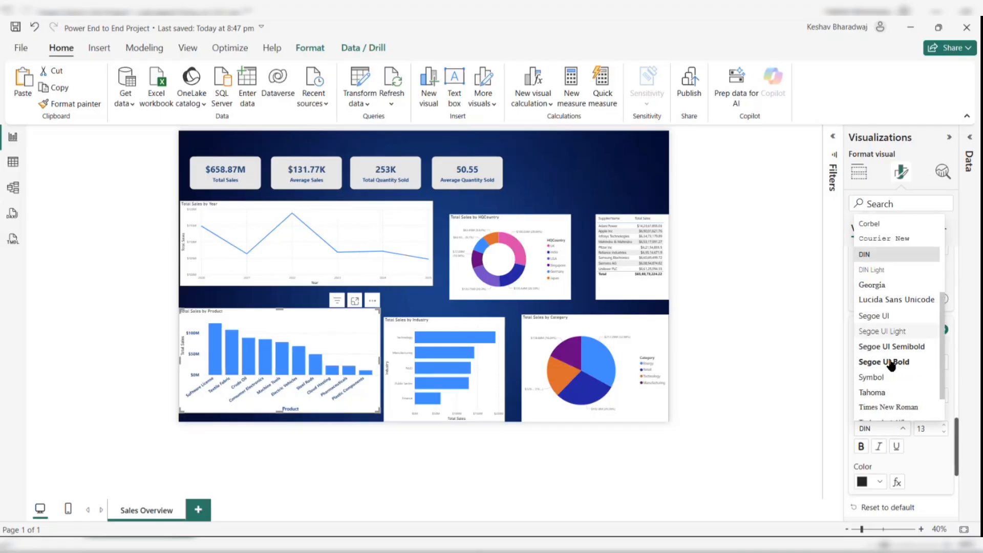
pyautogui.click(891, 362)
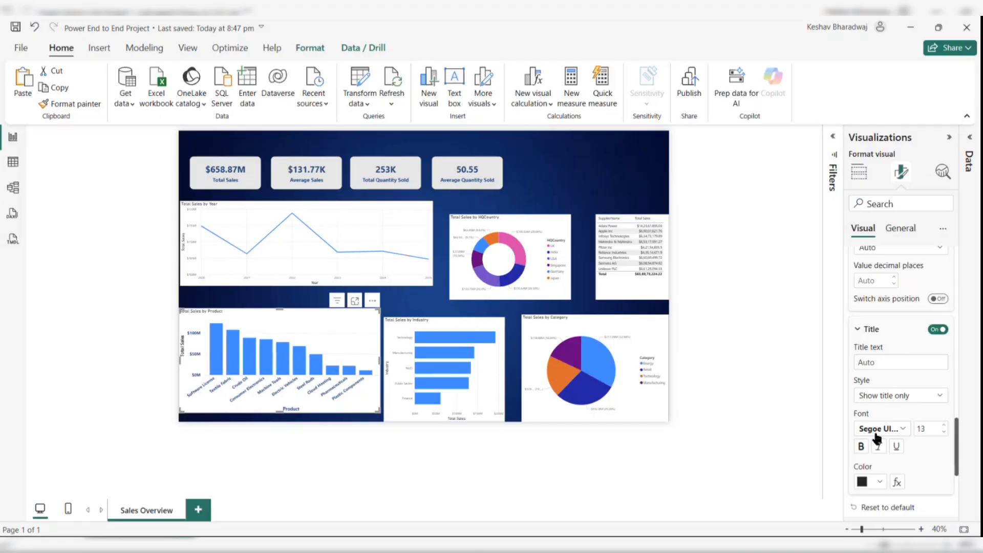
pyautogui.click(881, 481)
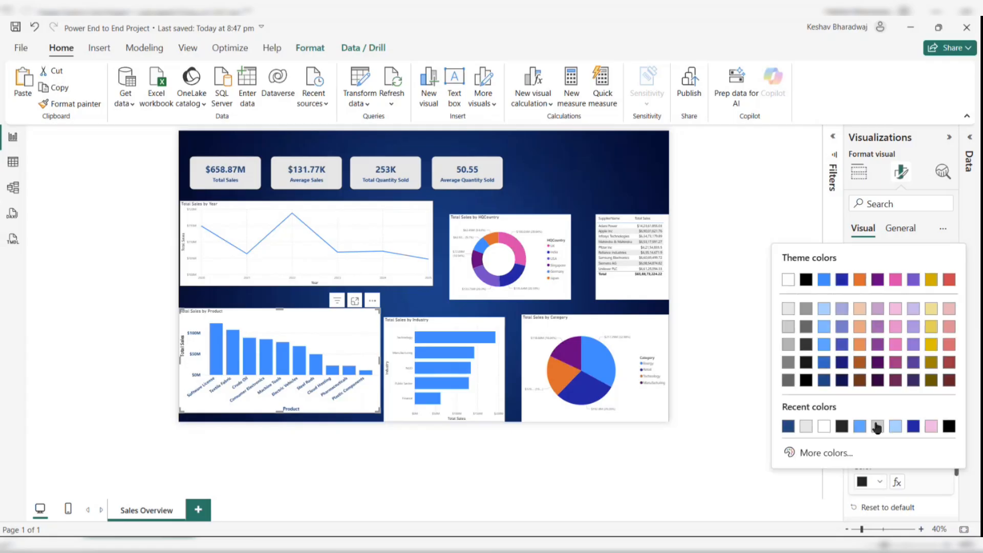
pyautogui.click(788, 426)
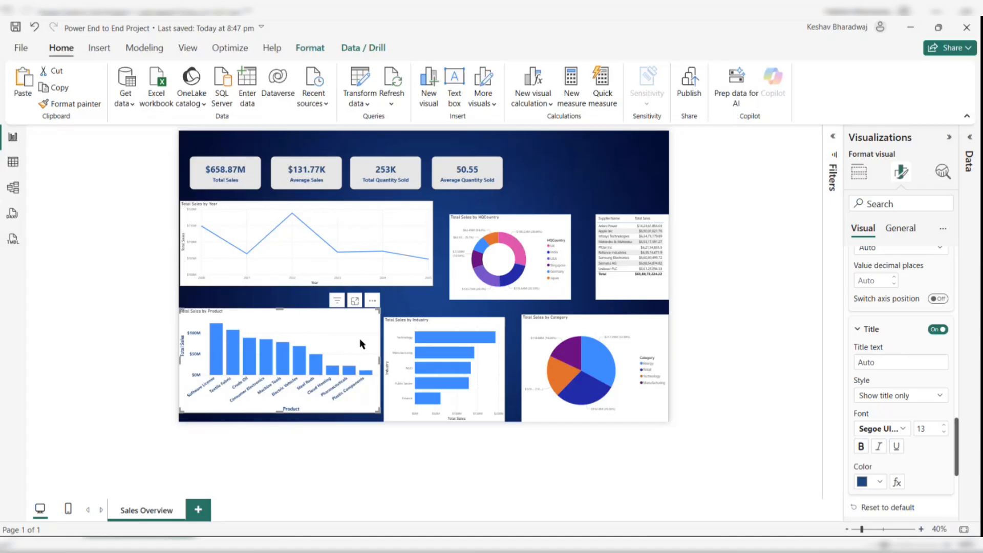
# - Turn on the bar chart's visual border with rounded corners of about 15 px
pyautogui.click(902, 232)
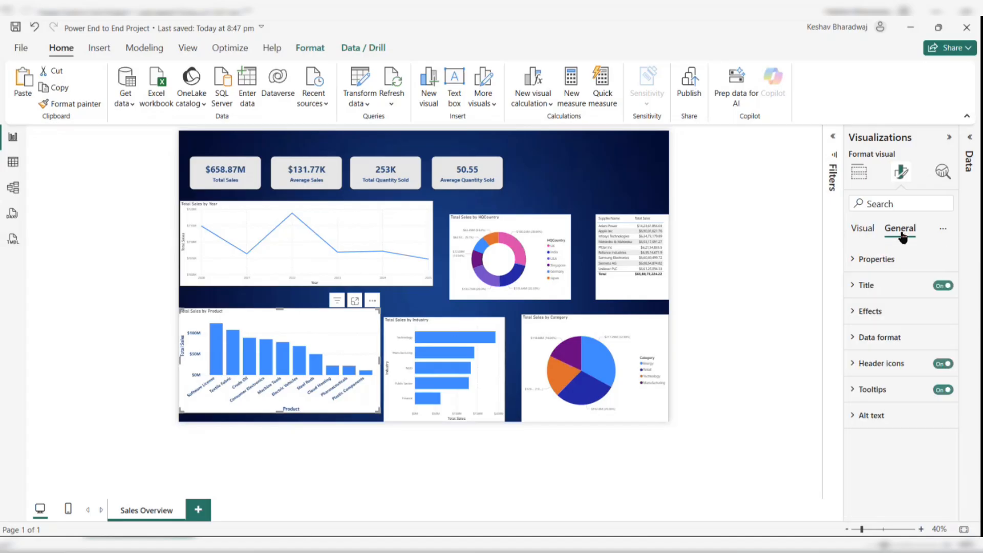
pyautogui.click(858, 316)
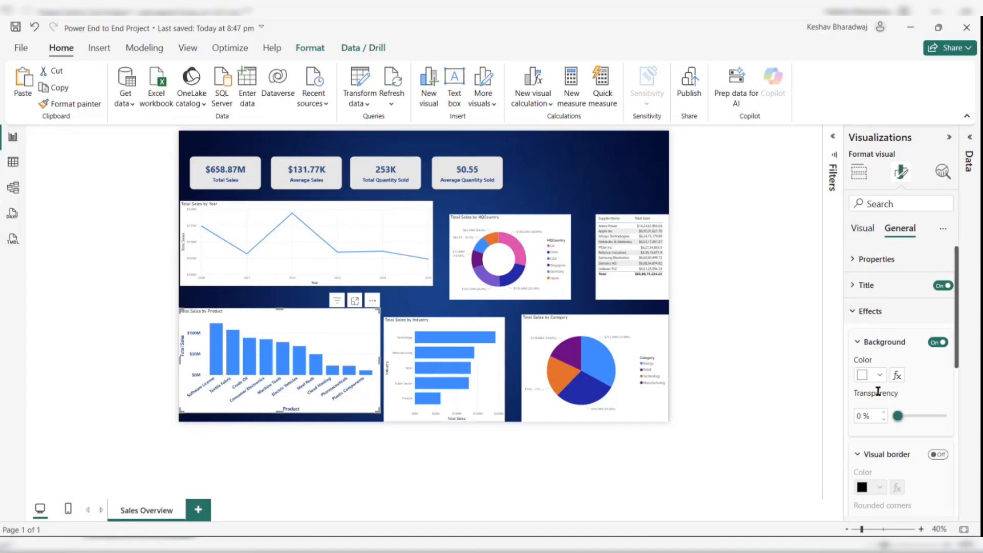
pyautogui.scroll(-1, 878, 393)
pyautogui.click(938, 414)
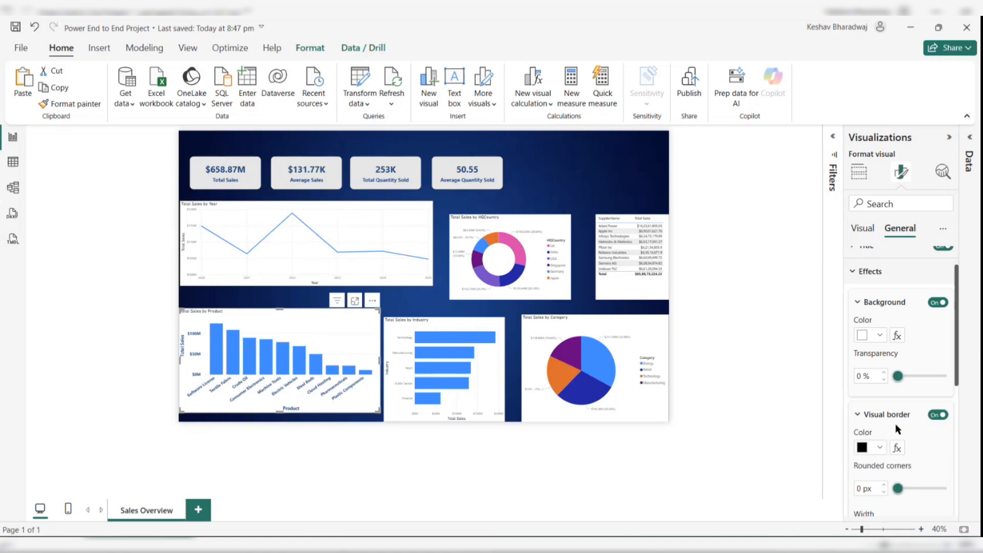
pyautogui.scroll(-1, 895, 423)
pyautogui.moveTo(898, 435); pyautogui.dragTo(921, 440)
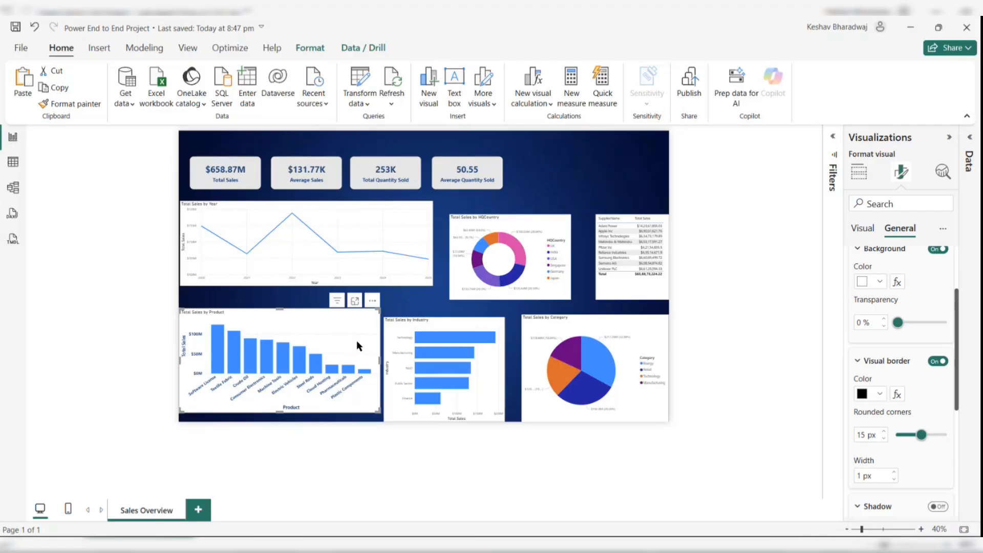
# - Set the bar chart's background color to light grey #e6e6e6
pyautogui.click(348, 447)
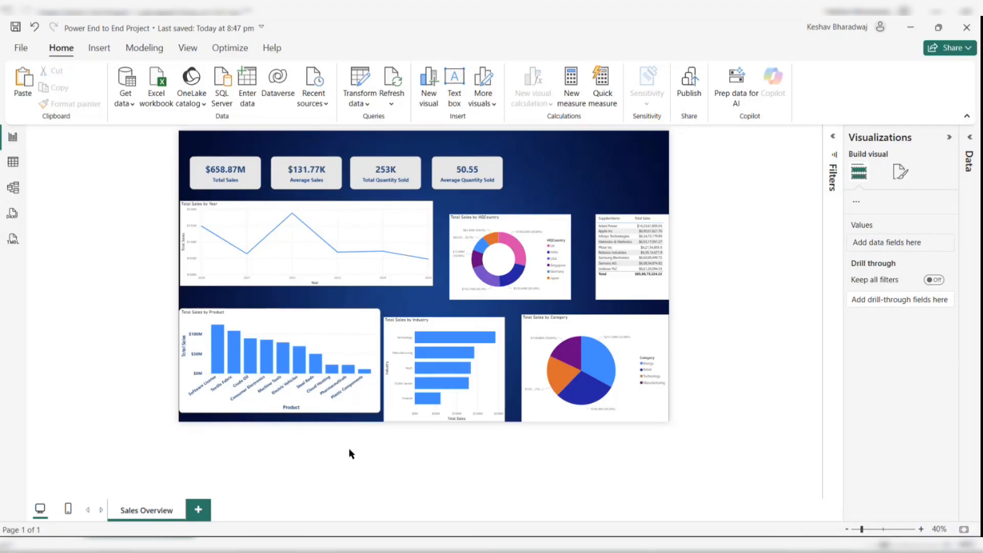
pyautogui.click(333, 329)
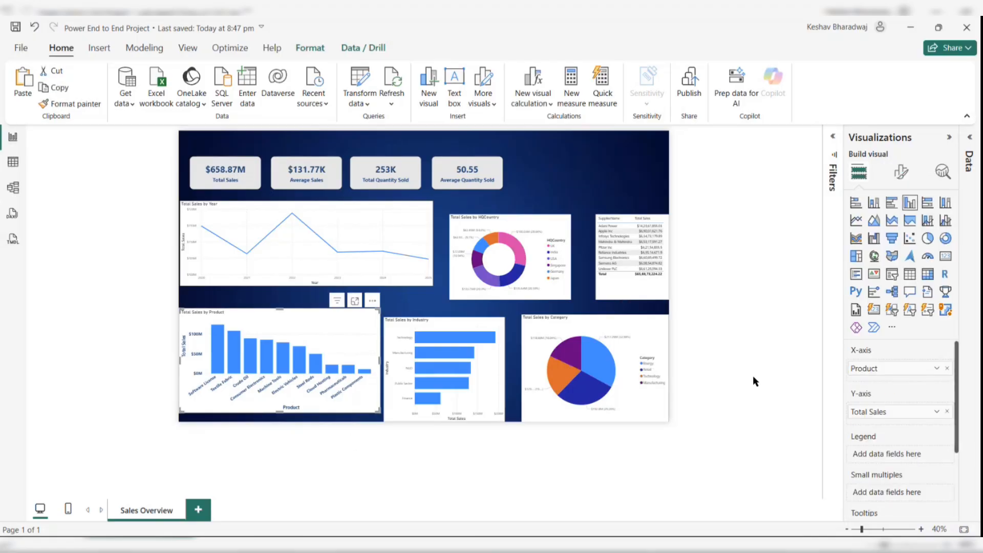
pyautogui.click(901, 171)
pyautogui.click(901, 229)
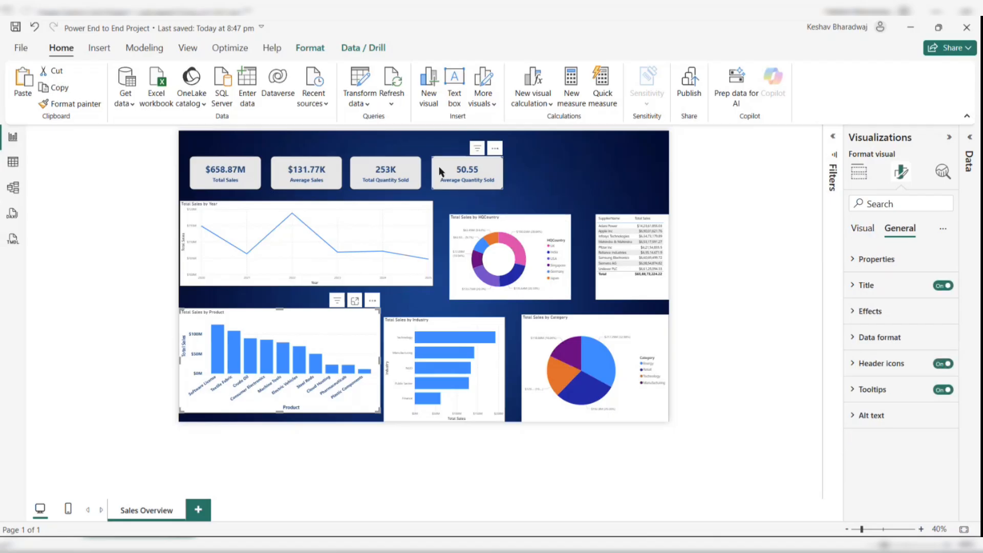
pyautogui.click(865, 311)
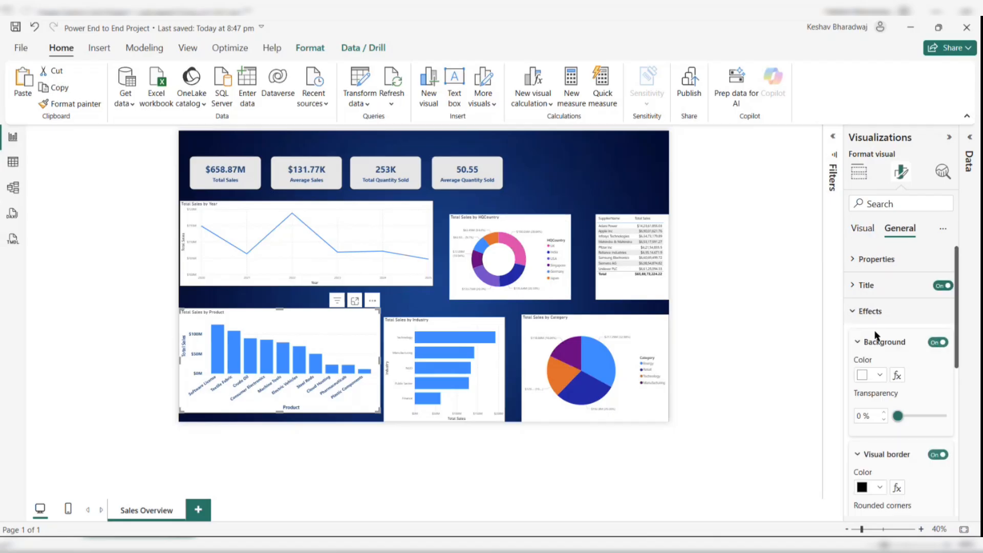
pyautogui.click(879, 373)
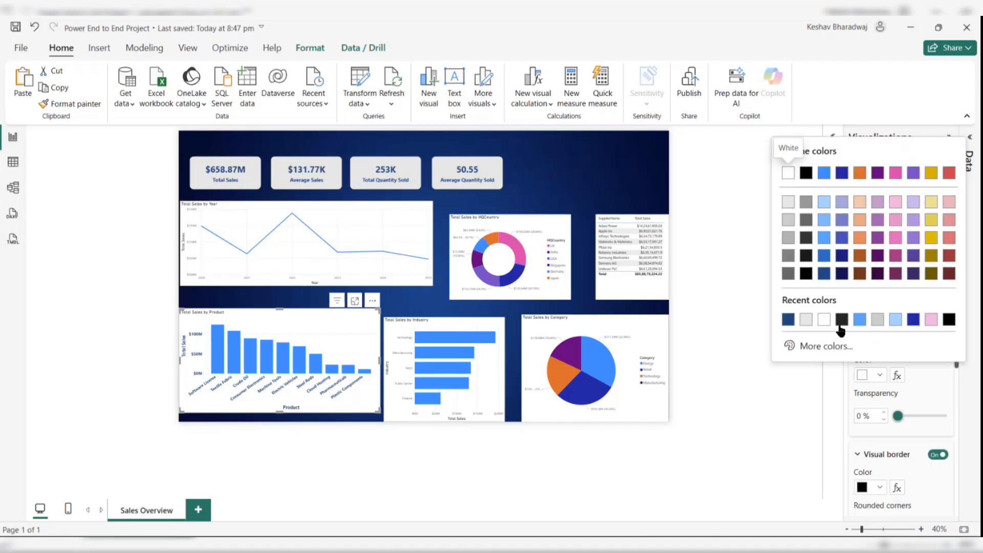
pyautogui.click(805, 321)
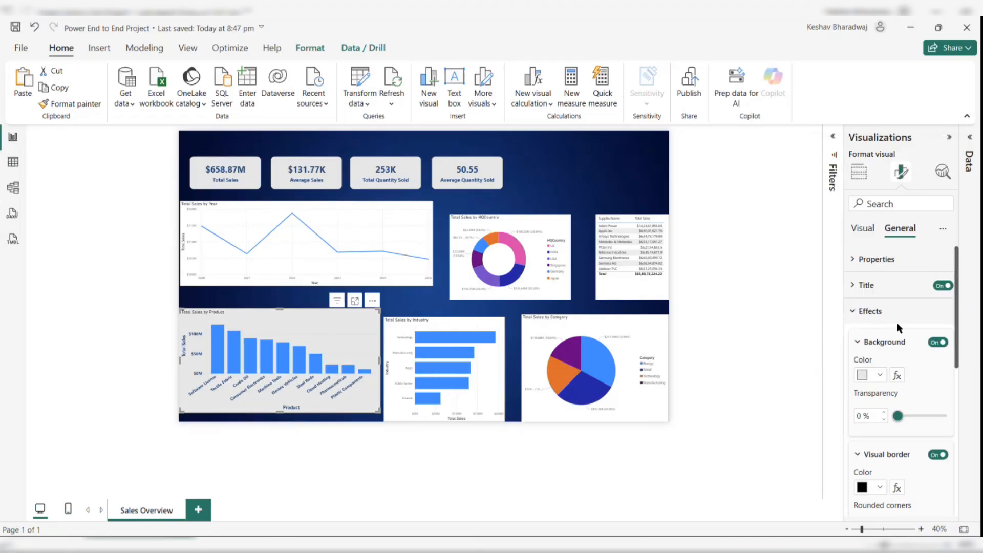
# - Rename the bar chart's title to "Product wise Sales"
pyautogui.click(865, 285)
pyautogui.click(885, 348)
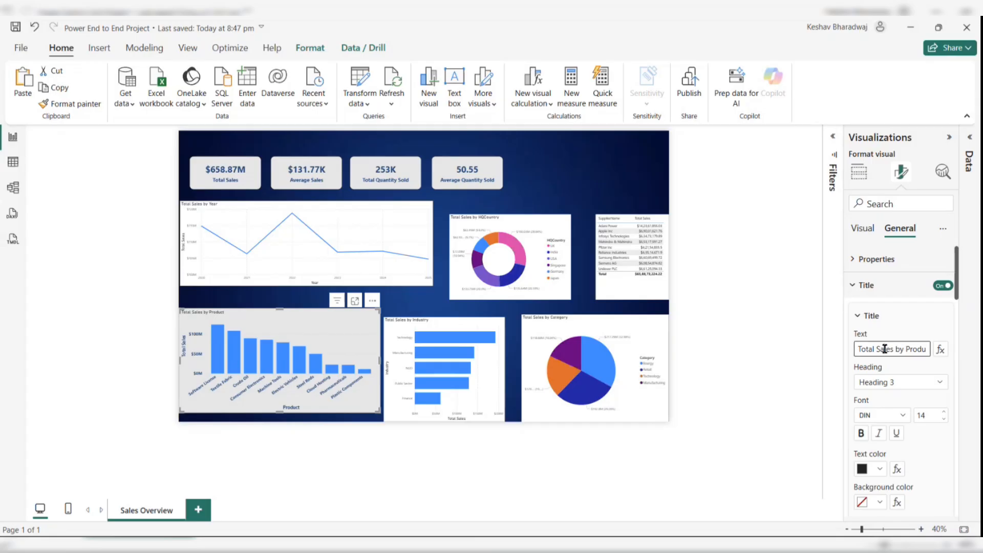
pyautogui.hotkey('ctrl', 'a')
pyautogui.write('Product wise Sa')
# - Set the title font to Segoe UI Bold, size 15, and center-align the title
pyautogui.click(902, 415)
pyautogui.scroll(-2, 905, 364)
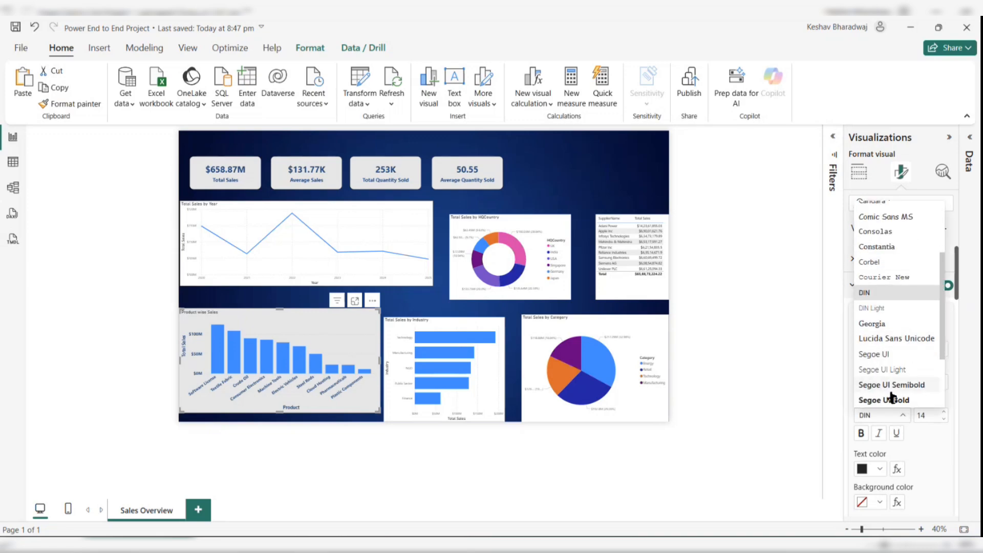
pyautogui.click(887, 398)
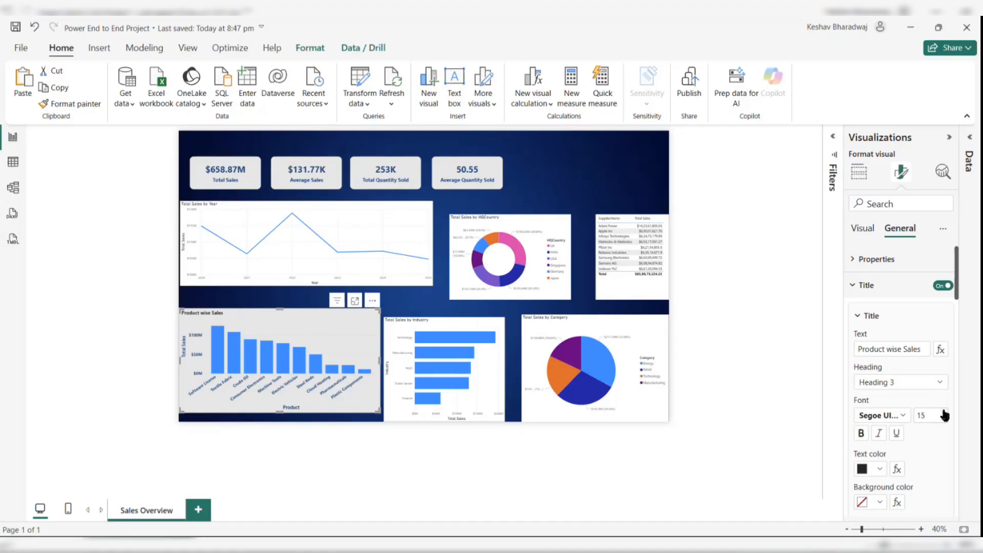
pyautogui.click(945, 415)
pyautogui.scroll(-1, 902, 412)
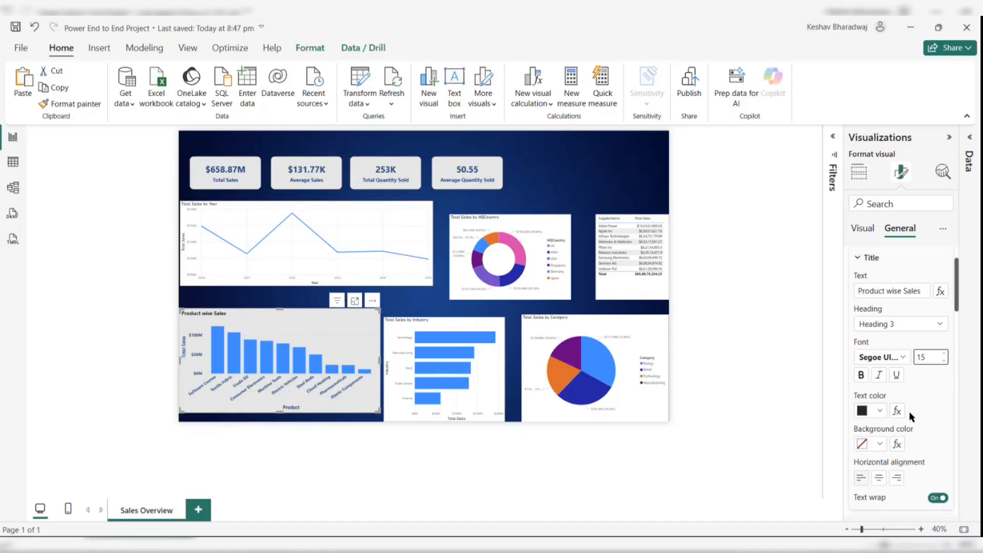
pyautogui.click(878, 477)
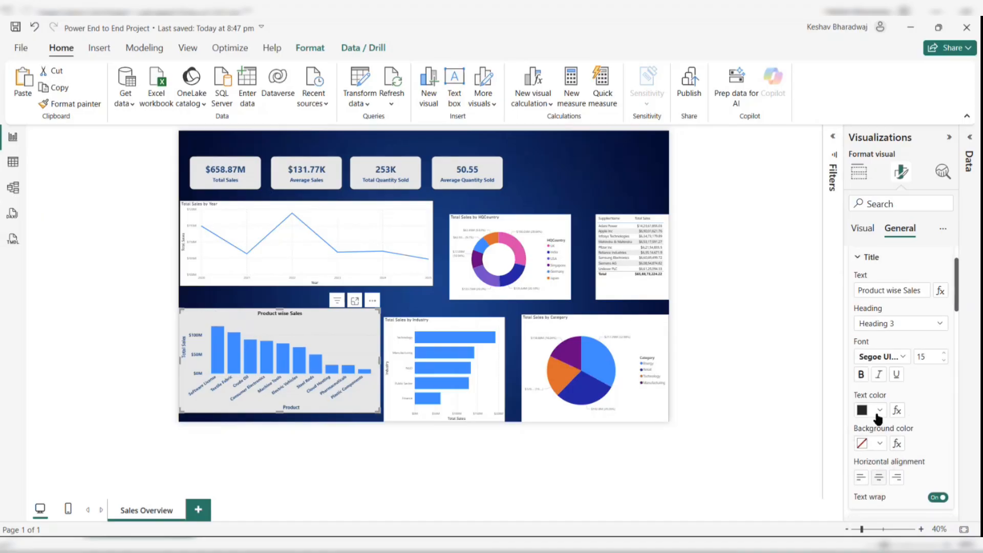
# - Give the title a light blue background and white text color
pyautogui.click(879, 444)
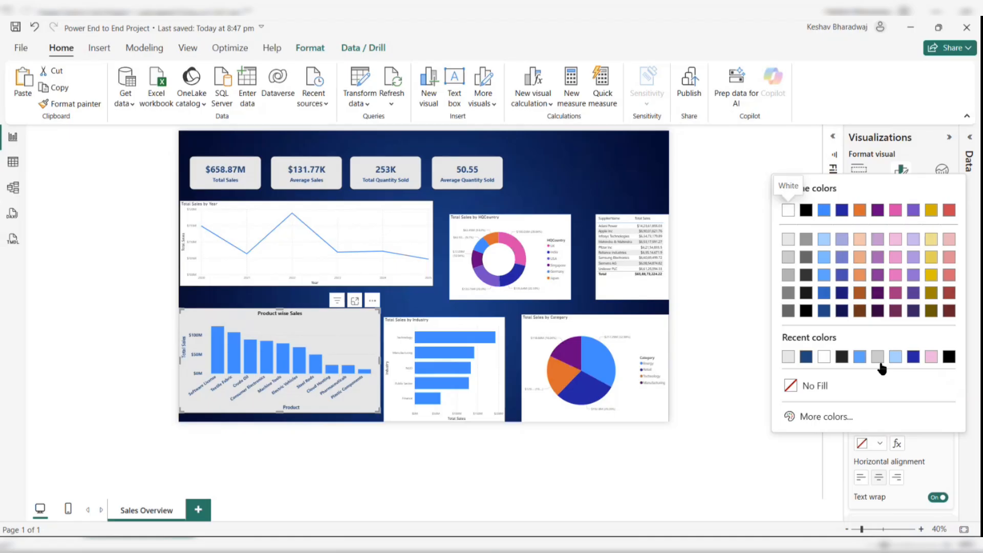
pyautogui.click(893, 358)
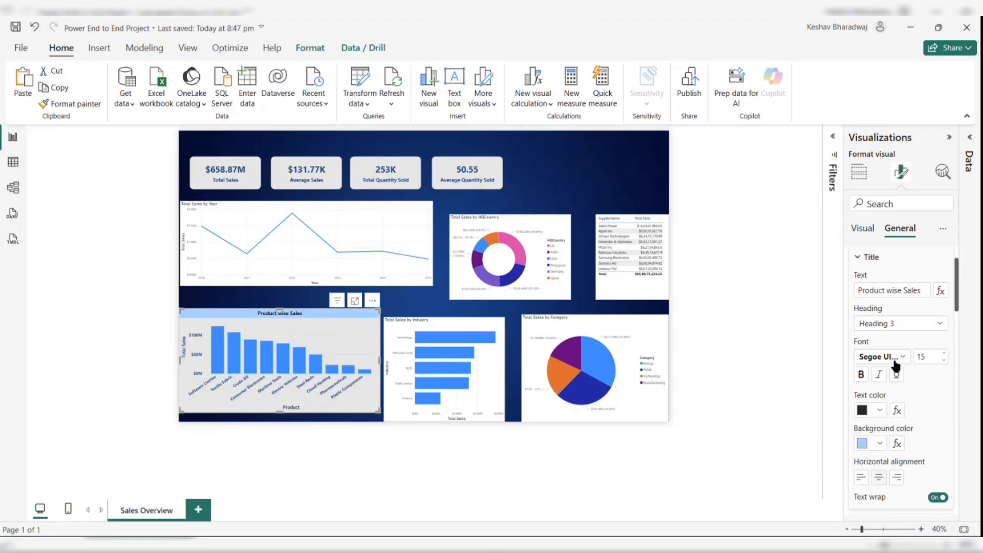
pyautogui.click(880, 411)
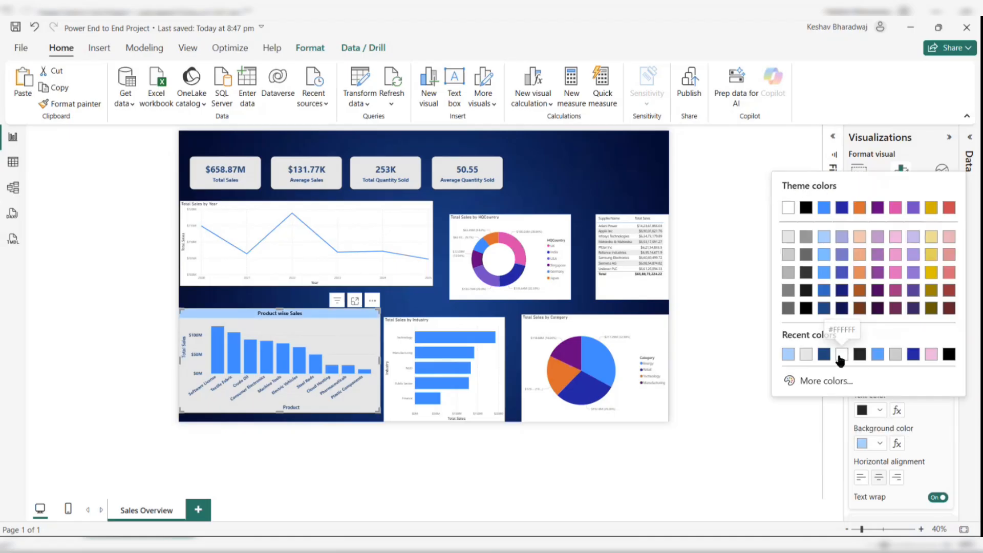
pyautogui.click(840, 355)
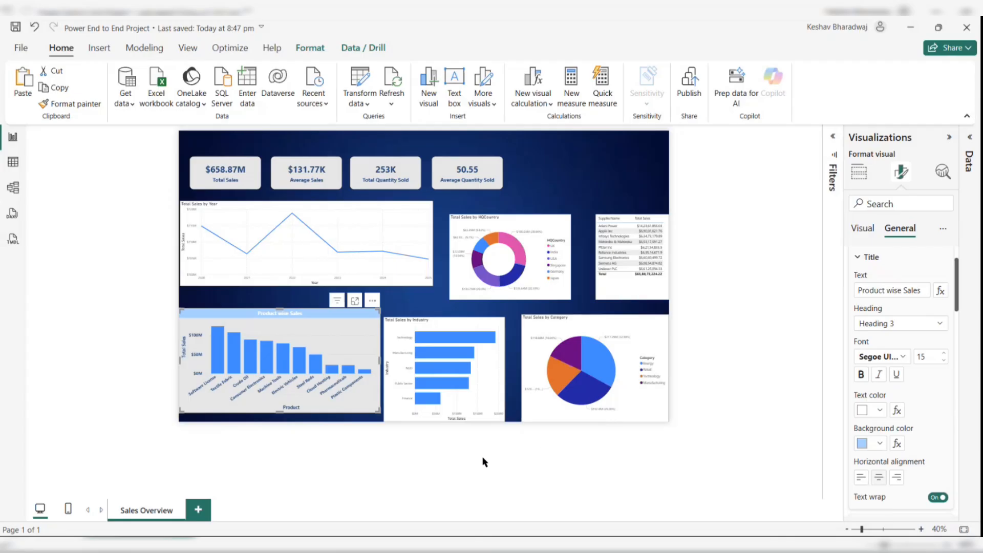
# - Copy the product chart's formatting to the Total Sales by Year line chart and the industry bar chart with Format painter
pyautogui.click(459, 444)
pyautogui.click(366, 351)
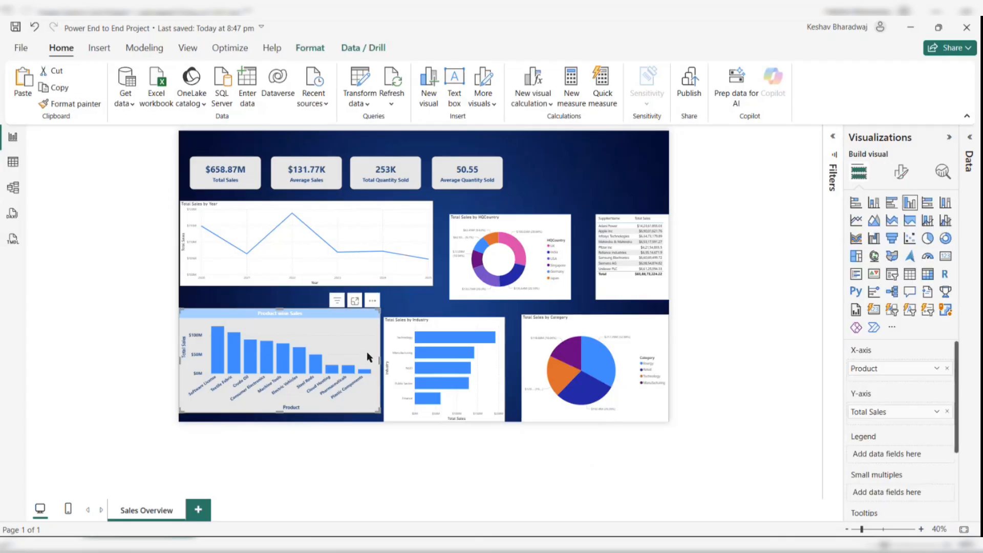
pyautogui.moveTo(367, 351); pyautogui.dragTo(369, 351)
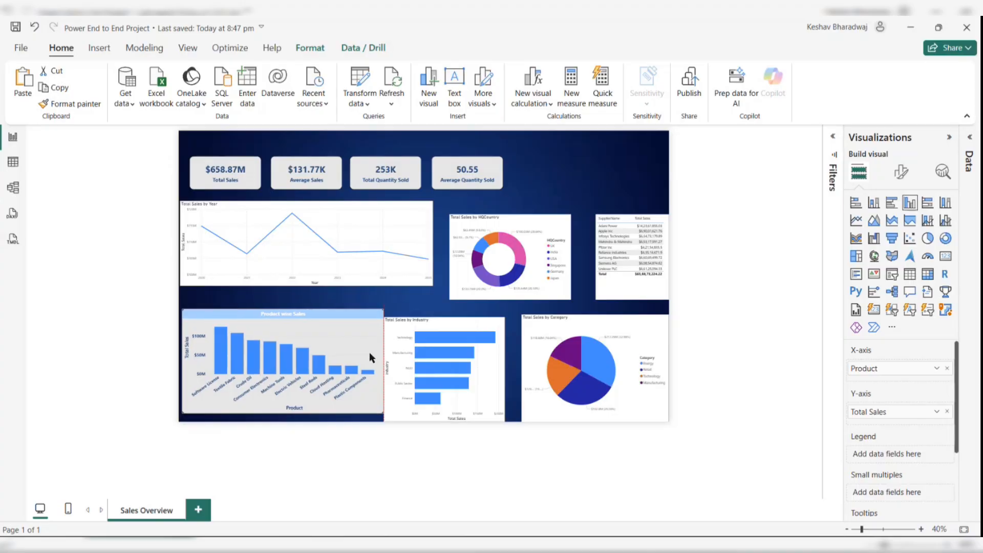
pyautogui.click(77, 103)
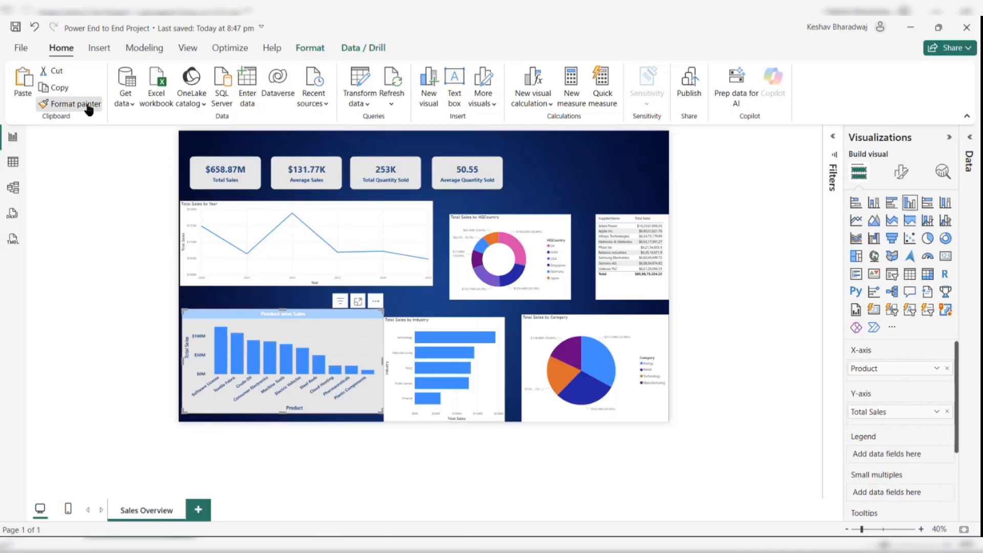
pyautogui.click(346, 224)
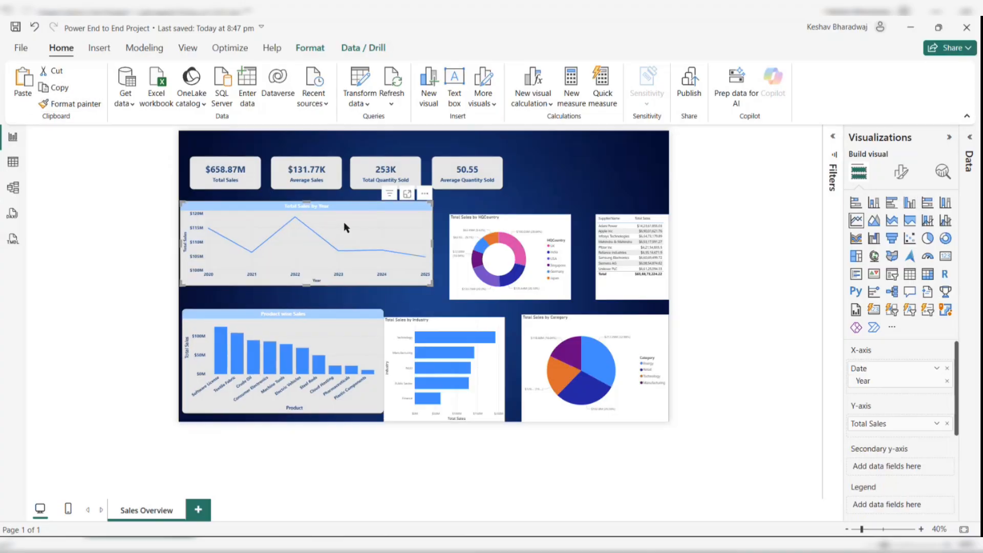
pyautogui.click(82, 104)
pyautogui.click(475, 388)
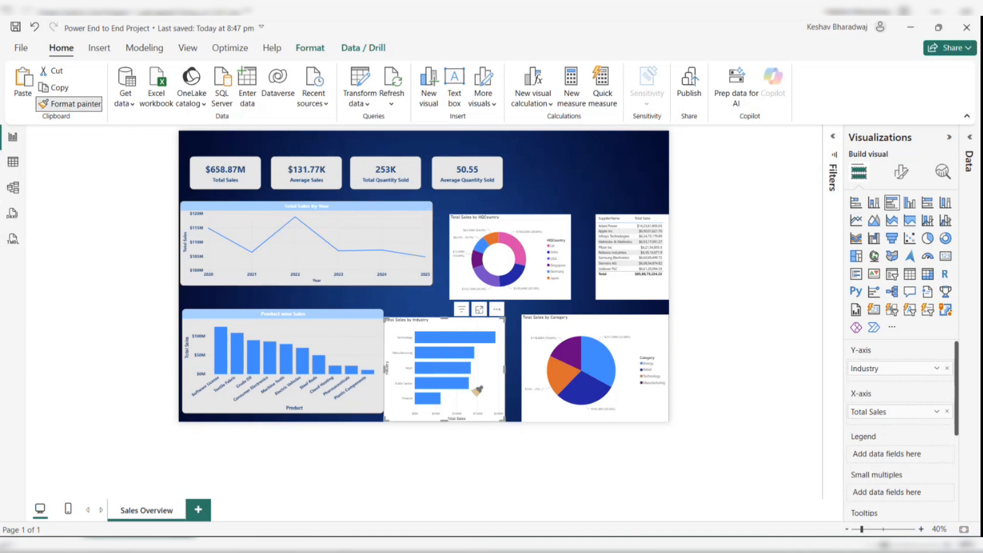
# - Change the Product wise Sales title background to a brighter blue
pyautogui.click(345, 326)
pyautogui.click(901, 171)
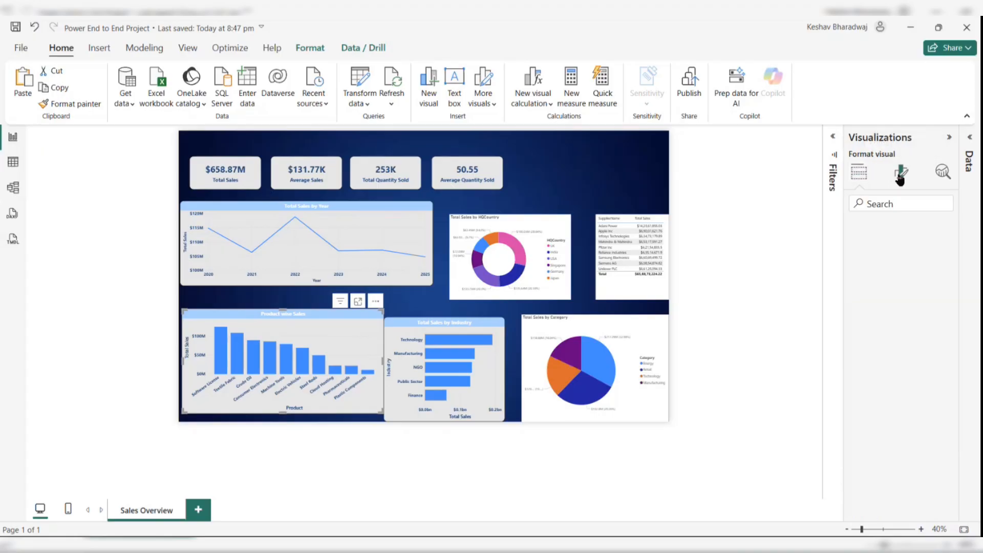
pyautogui.click(897, 230)
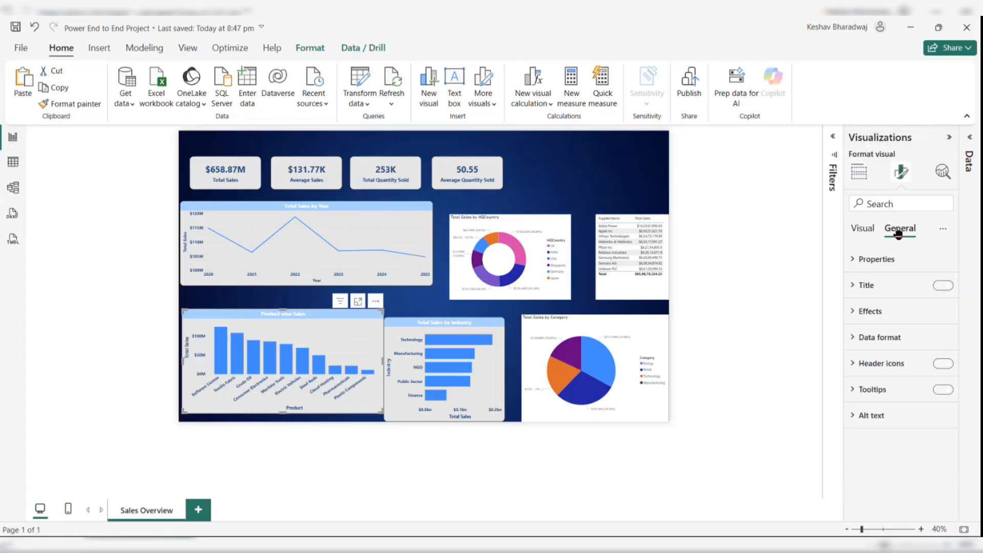
pyautogui.click(883, 286)
pyautogui.scroll(-2, 888, 420)
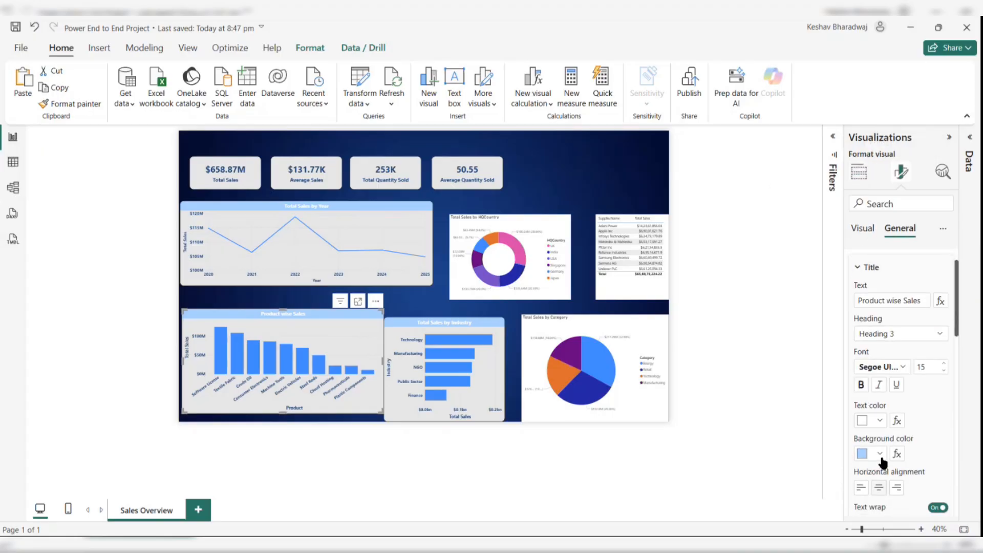
pyautogui.click(880, 454)
pyautogui.click(881, 373)
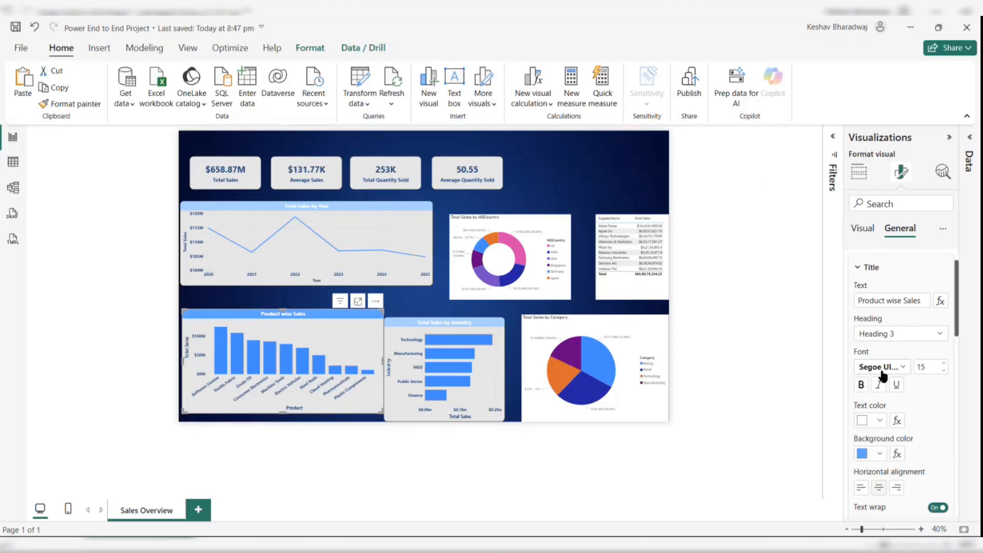
# - Apply the product chart's formatting with Format painter to the industry, year, HQCountry donut, category pie and table visuals
pyautogui.click(76, 104)
pyautogui.click(492, 378)
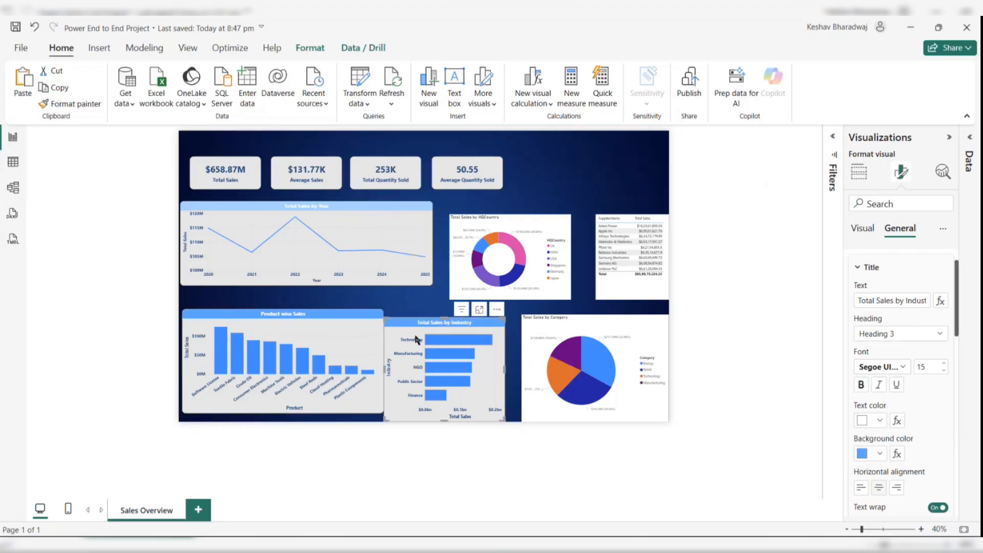
pyautogui.click(76, 103)
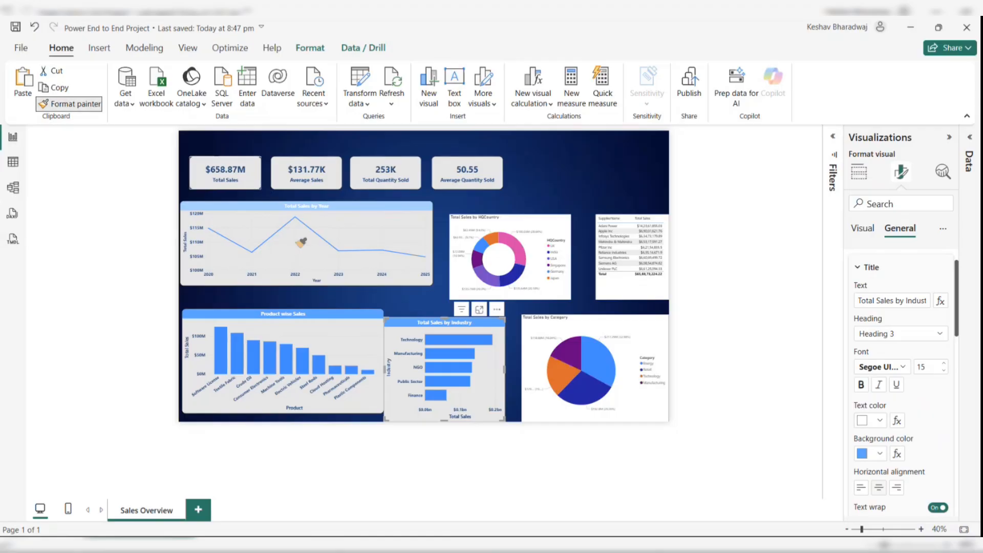
pyautogui.click(378, 235)
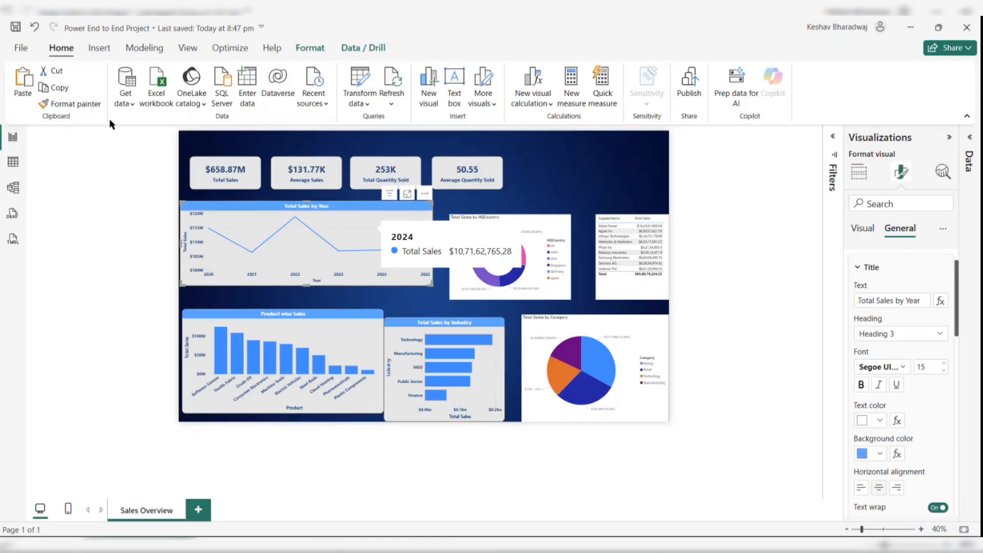
pyautogui.click(76, 103)
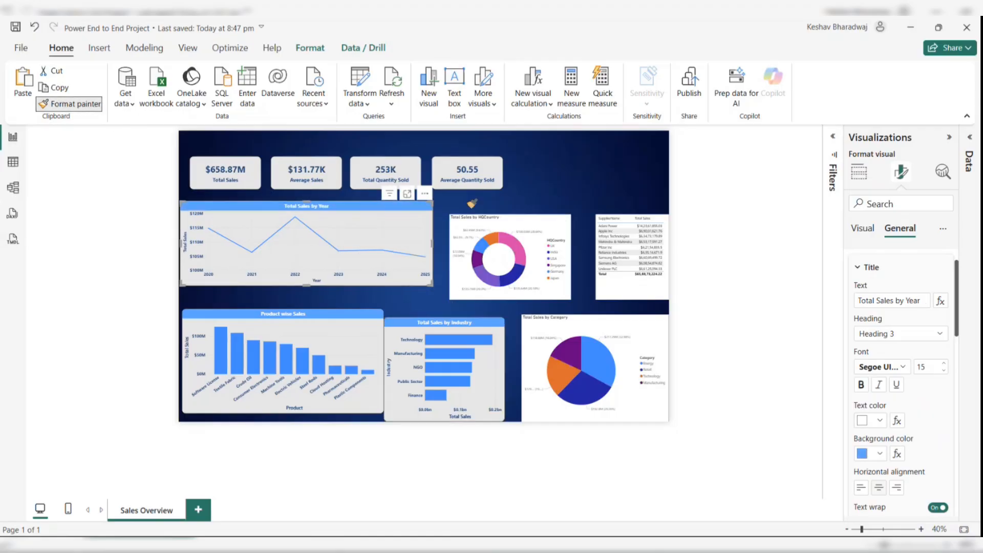
pyautogui.click(526, 234)
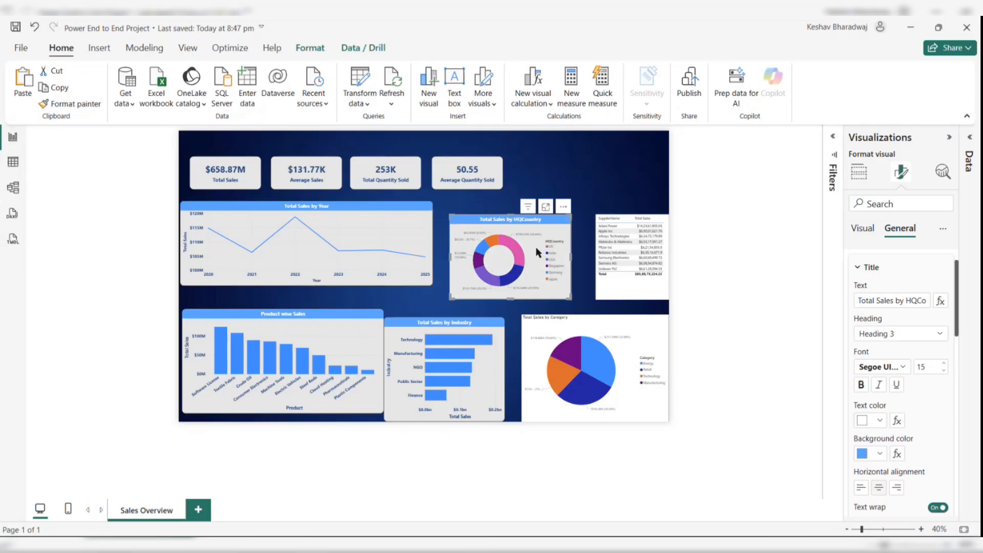
pyautogui.click(77, 104)
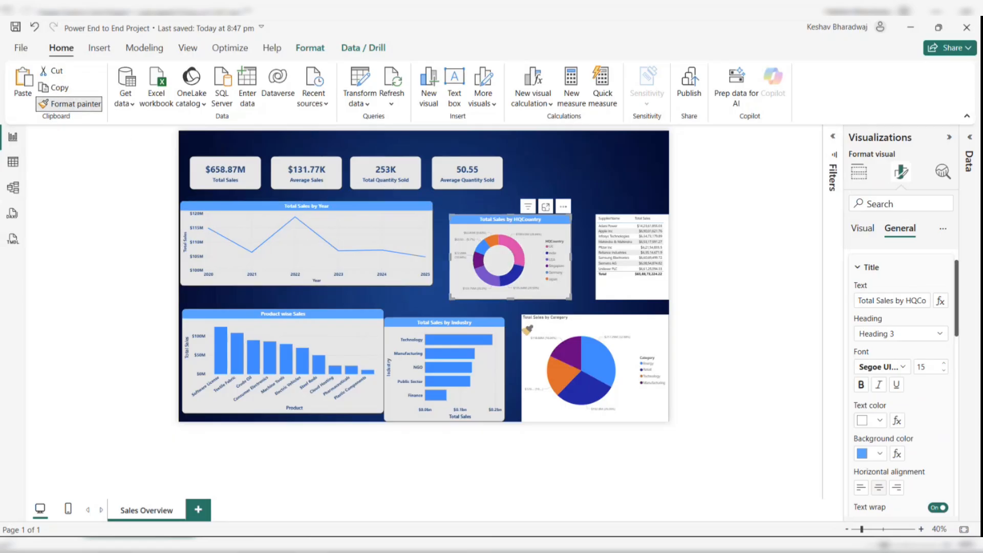
pyautogui.click(612, 351)
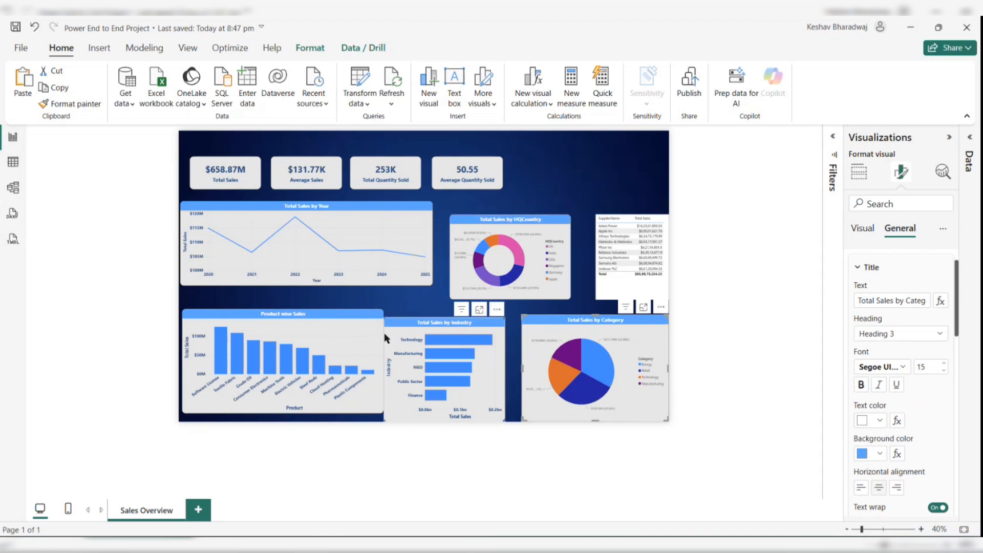
pyautogui.click(88, 105)
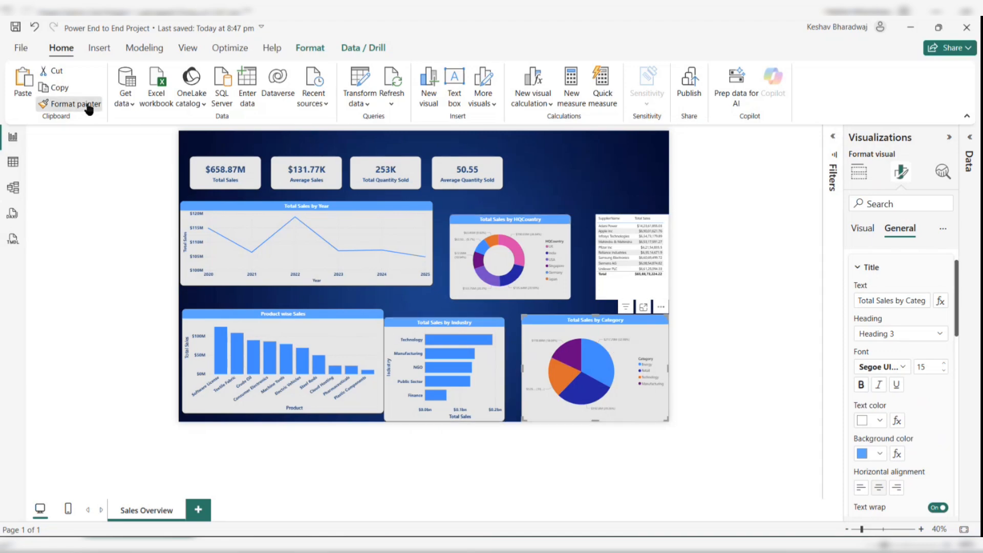
pyautogui.click(629, 288)
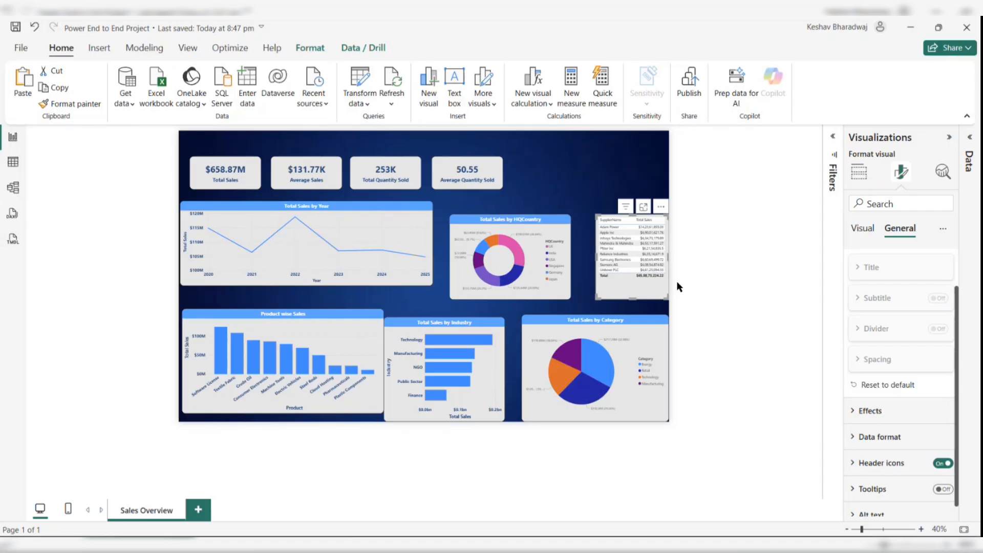
# - Nudge the product and industry charts slightly to realign them on the page
pyautogui.click(700, 285)
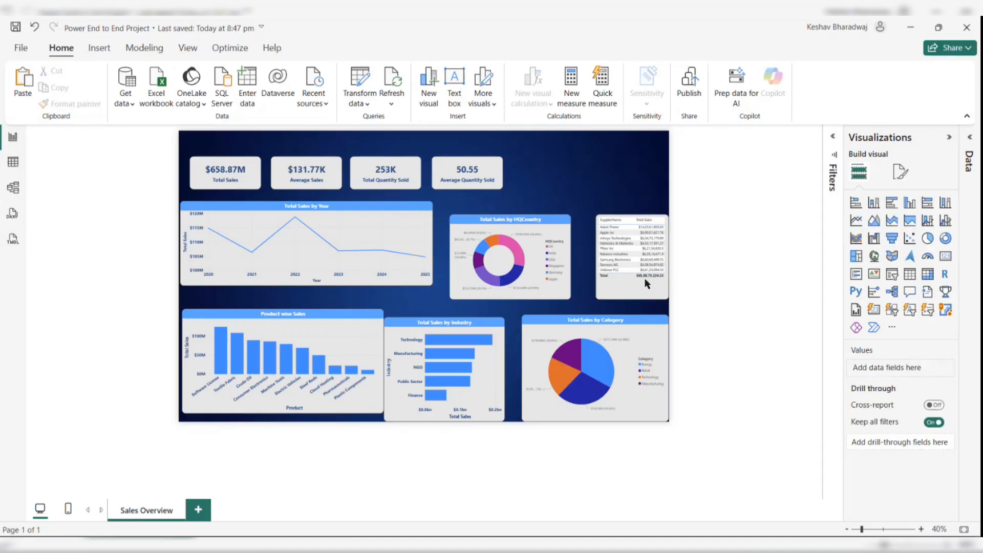
pyautogui.click(330, 334)
pyautogui.moveTo(354, 352); pyautogui.dragTo(352, 348)
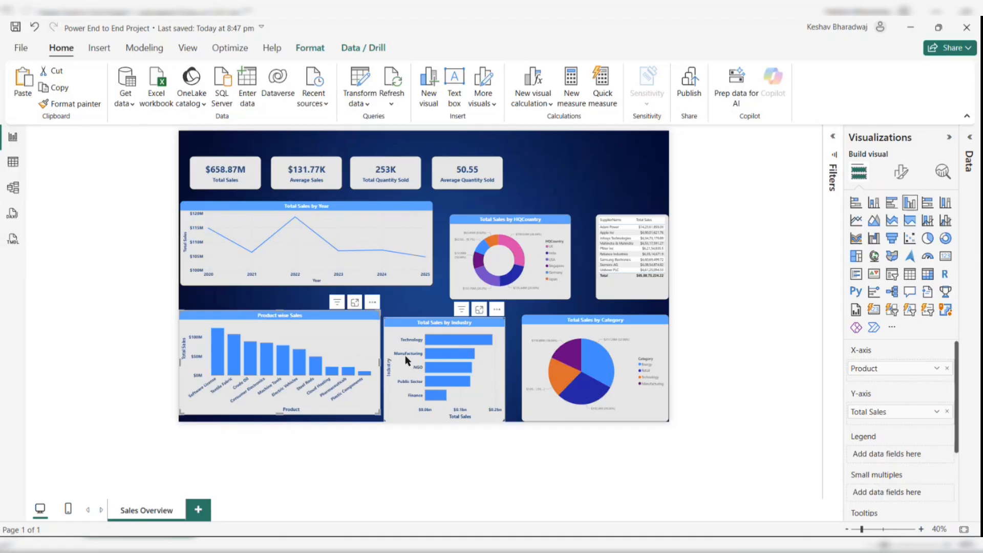
pyautogui.moveTo(404, 351); pyautogui.dragTo(405, 352)
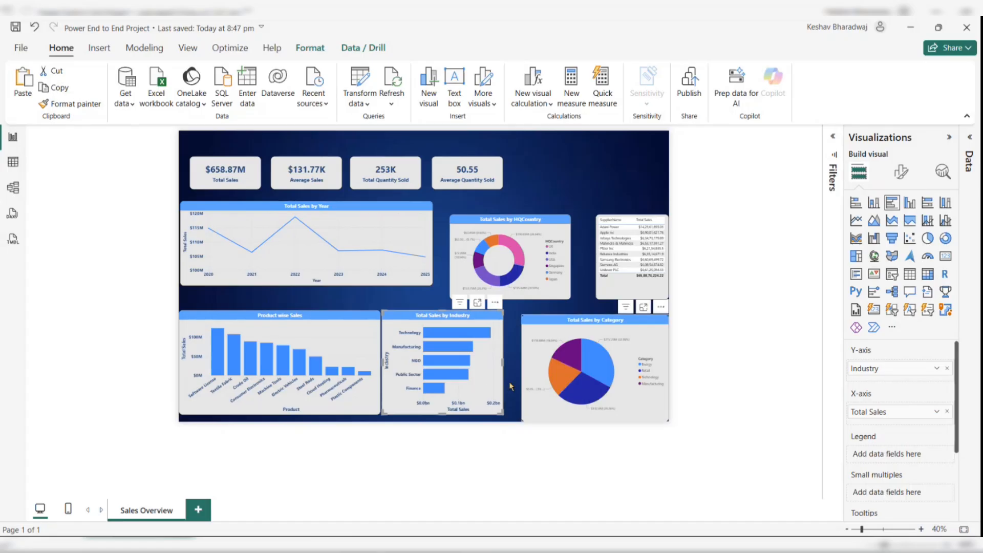
# - Set the industry chart's X-axis display units to Millions and nudge the chart slightly right
pyautogui.click(900, 174)
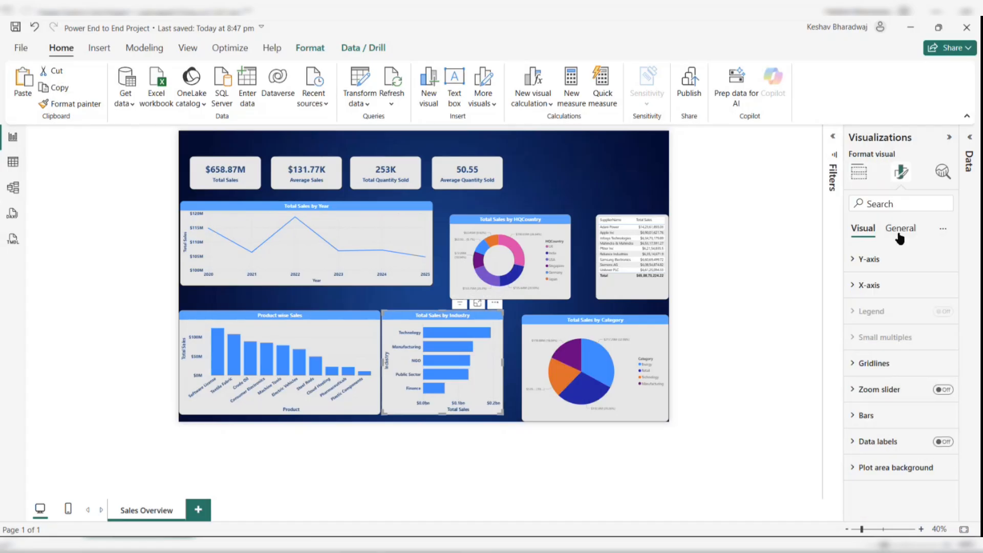
pyautogui.click(855, 286)
pyautogui.scroll(-2, 927, 343)
pyautogui.scroll(-1, 927, 343)
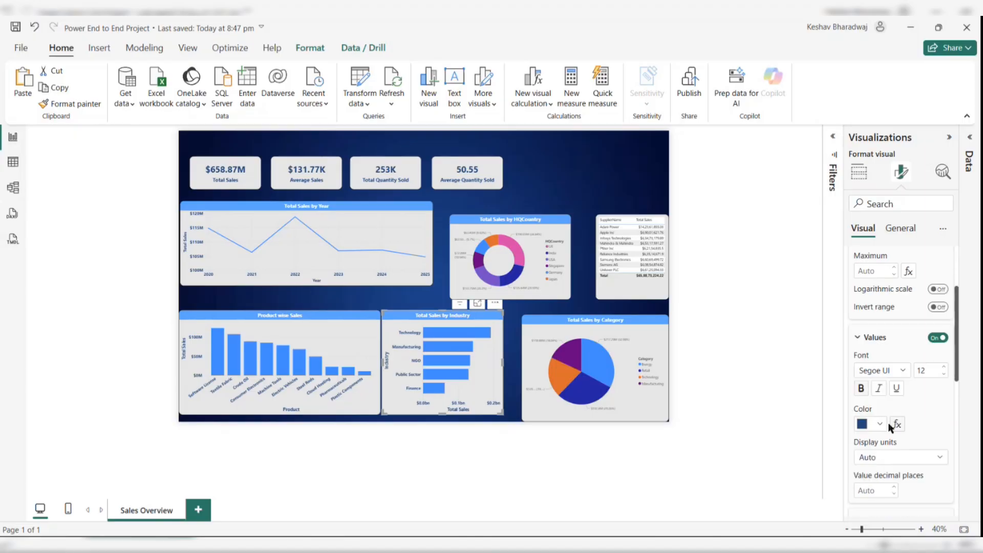
pyautogui.click(882, 457)
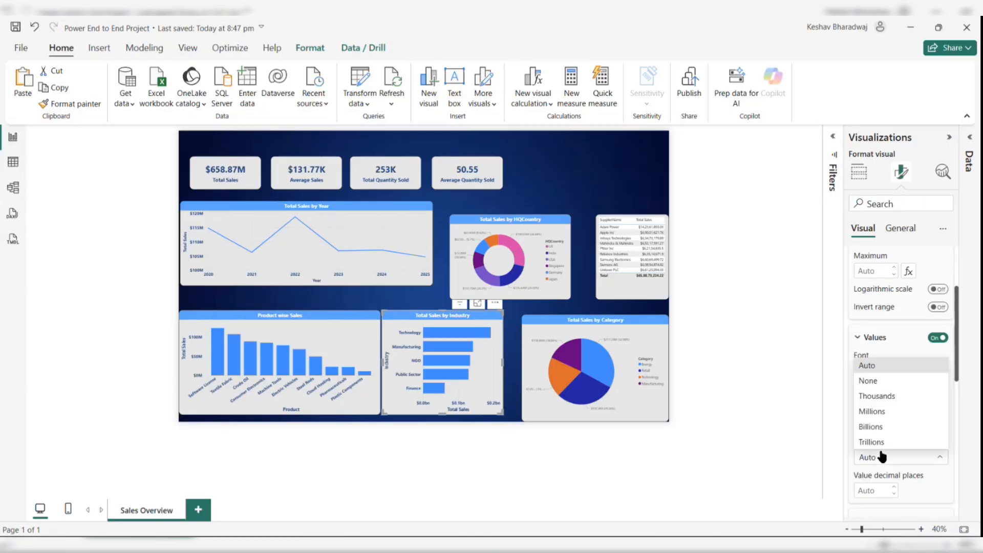
pyautogui.click(880, 412)
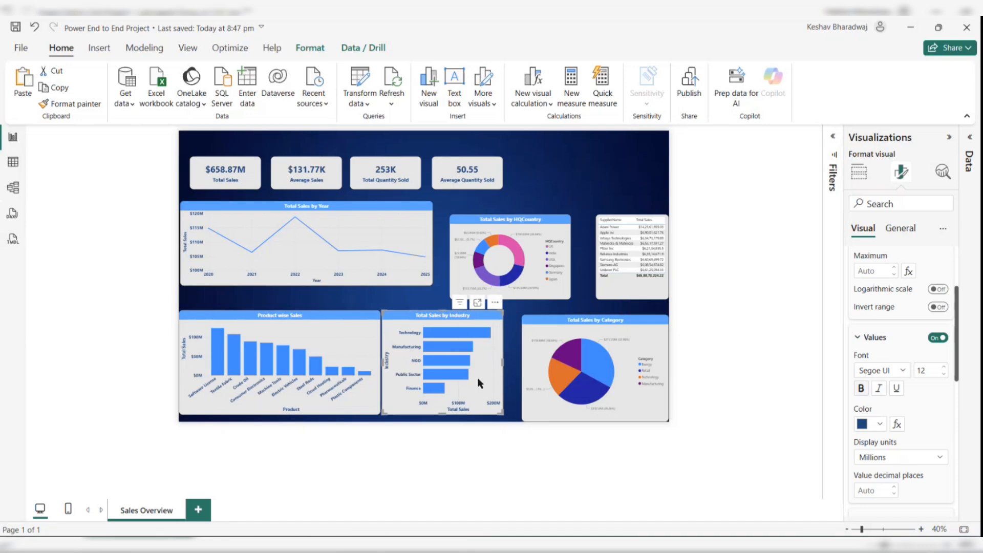
pyautogui.moveTo(477, 376); pyautogui.dragTo(481, 378)
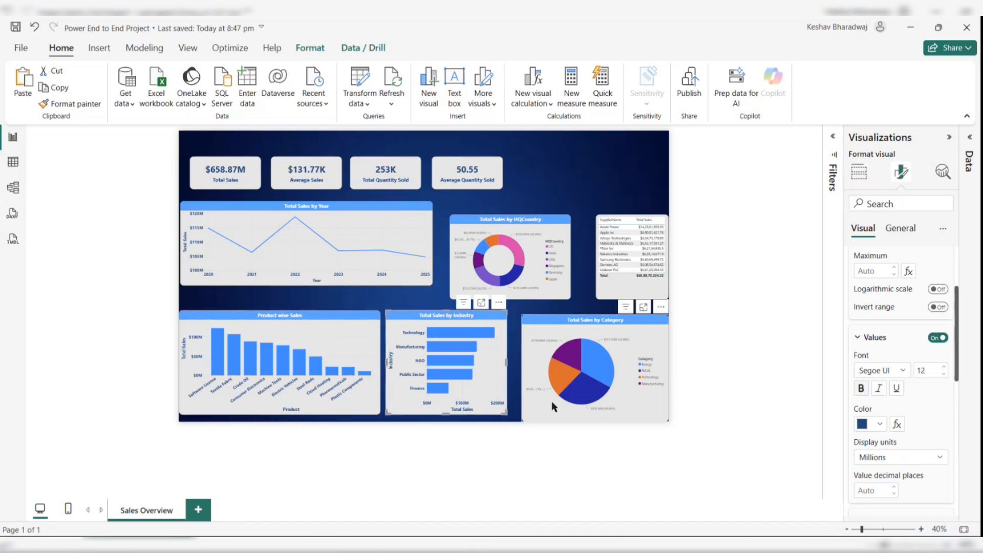
# - Nudge and slightly resize the category pie chart to realign it on the page
pyautogui.moveTo(552, 401); pyautogui.dragTo(549, 396)
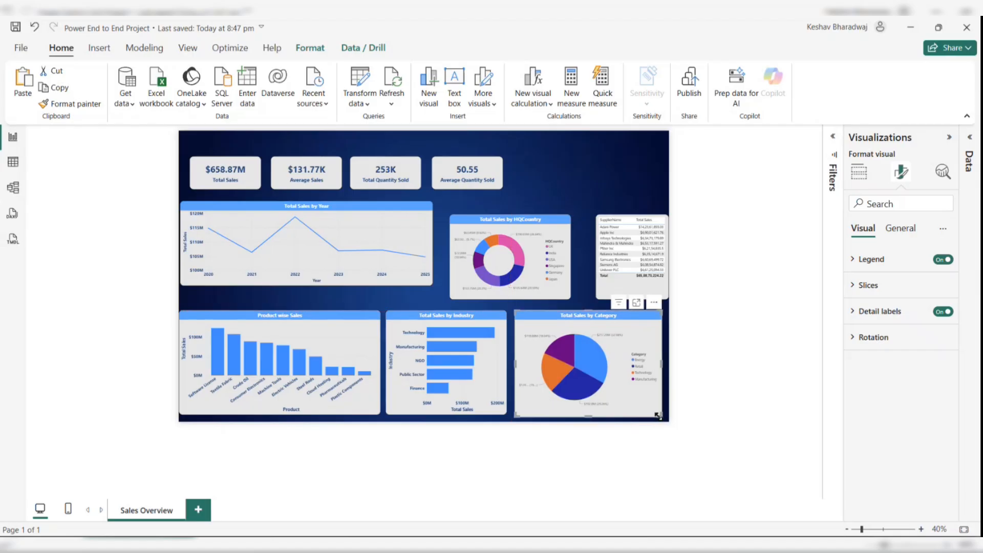
pyautogui.moveTo(659, 415); pyautogui.dragTo(659, 412)
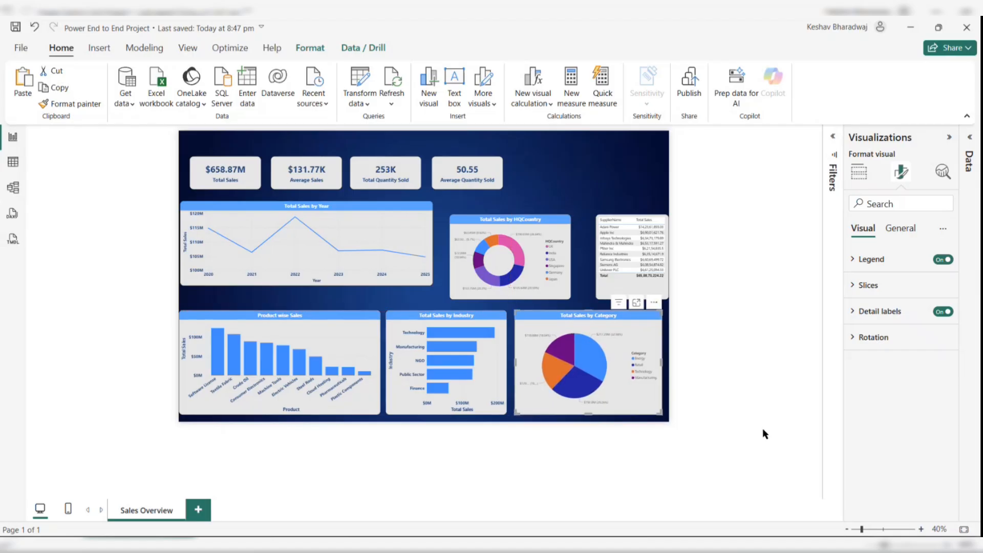
pyautogui.click(674, 472)
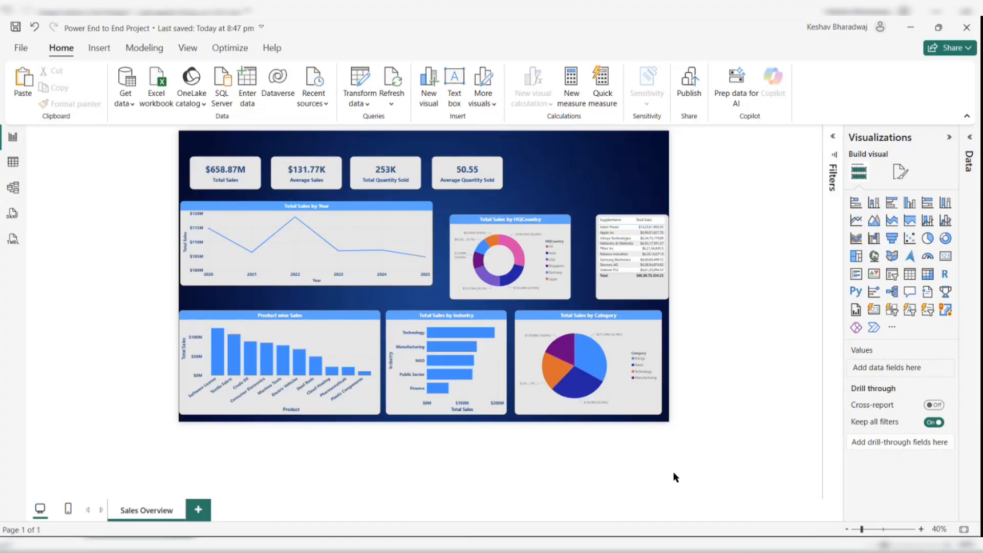
# - Set the category pie chart's legend text to dark blue and bold
pyautogui.click(900, 172)
pyautogui.click(642, 351)
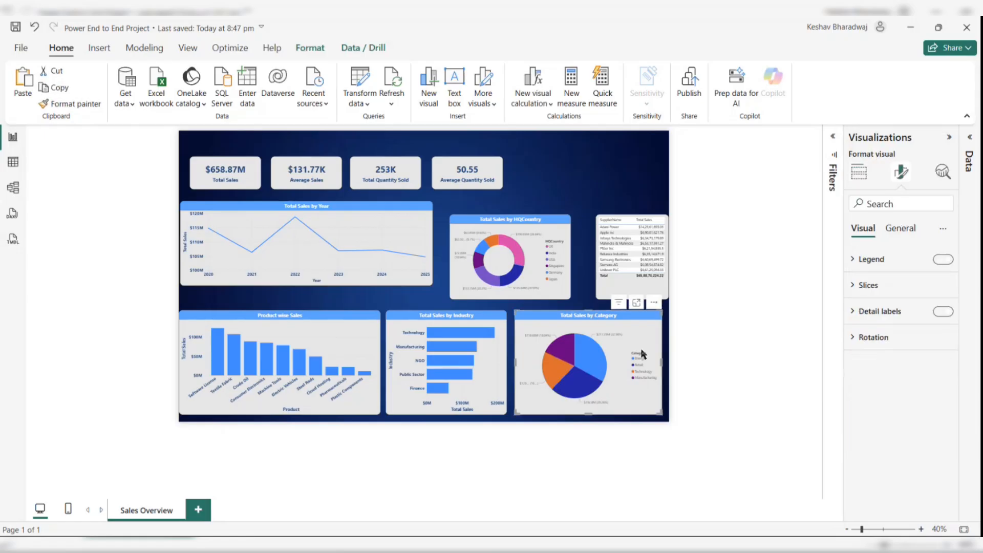
pyautogui.click(871, 262)
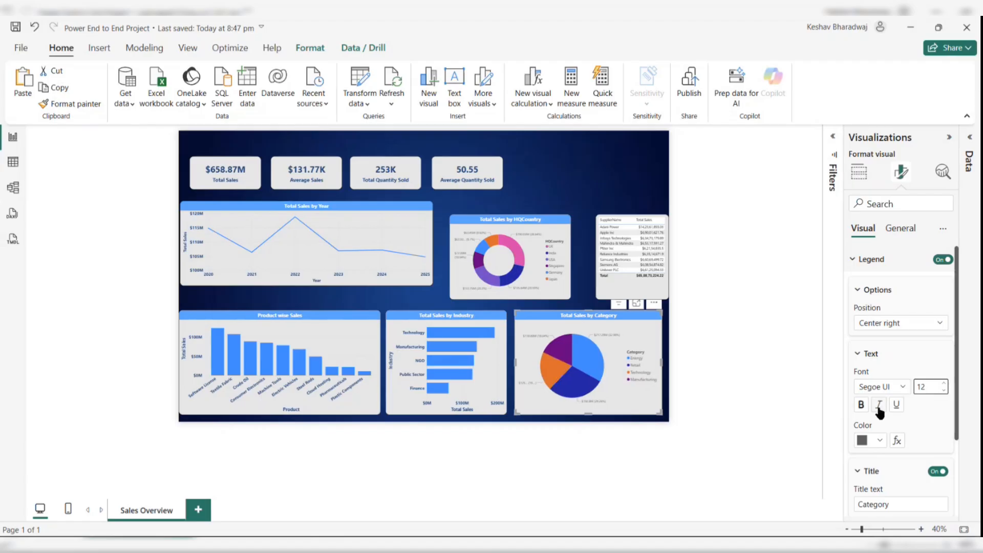
pyautogui.click(884, 439)
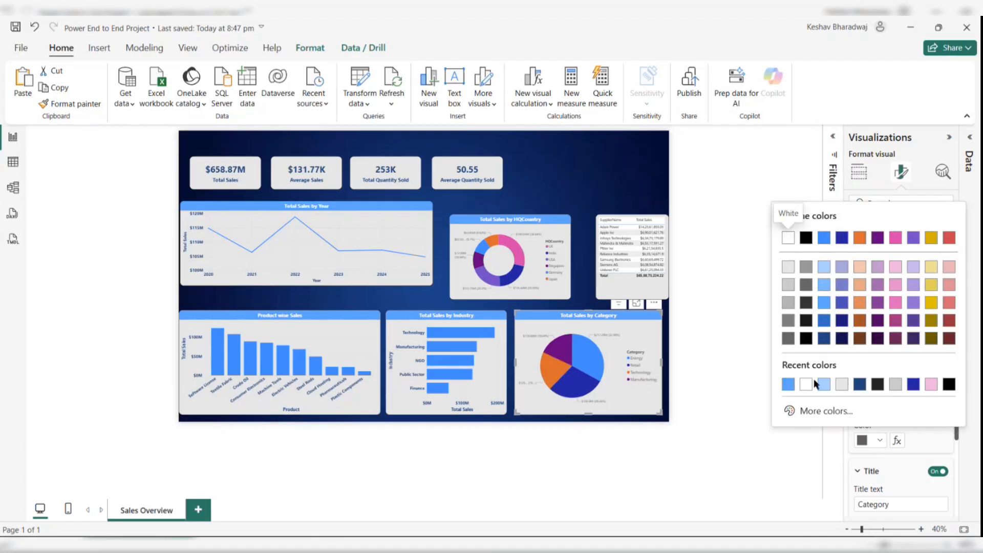
pyautogui.click(860, 385)
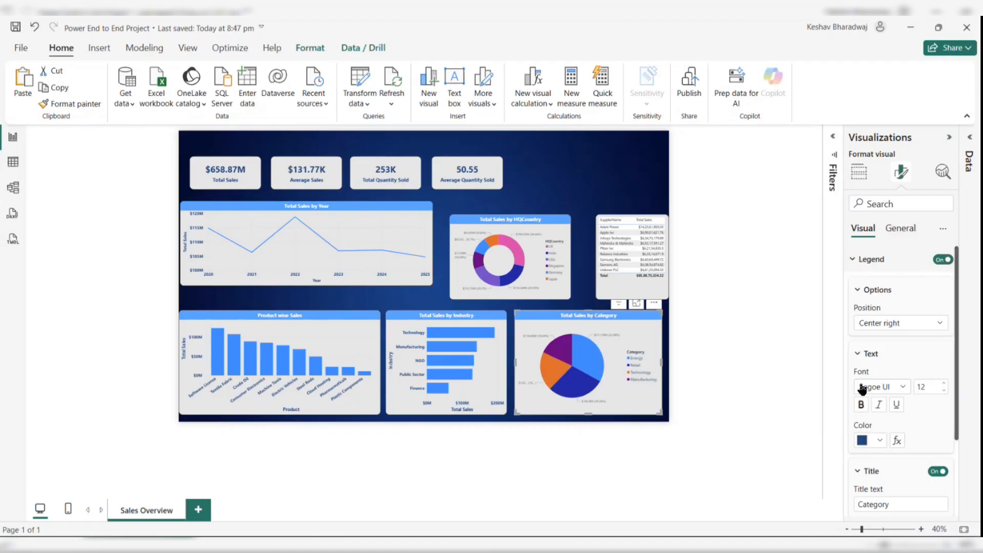
pyautogui.click(861, 406)
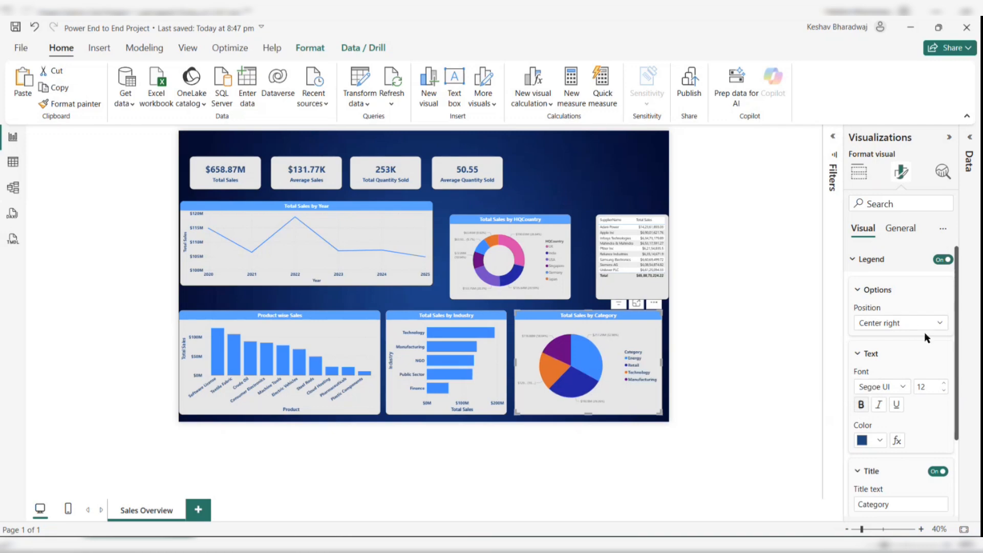
# - Turn off the pie chart's legend title and move the legend to Bottom left
pyautogui.click(938, 471)
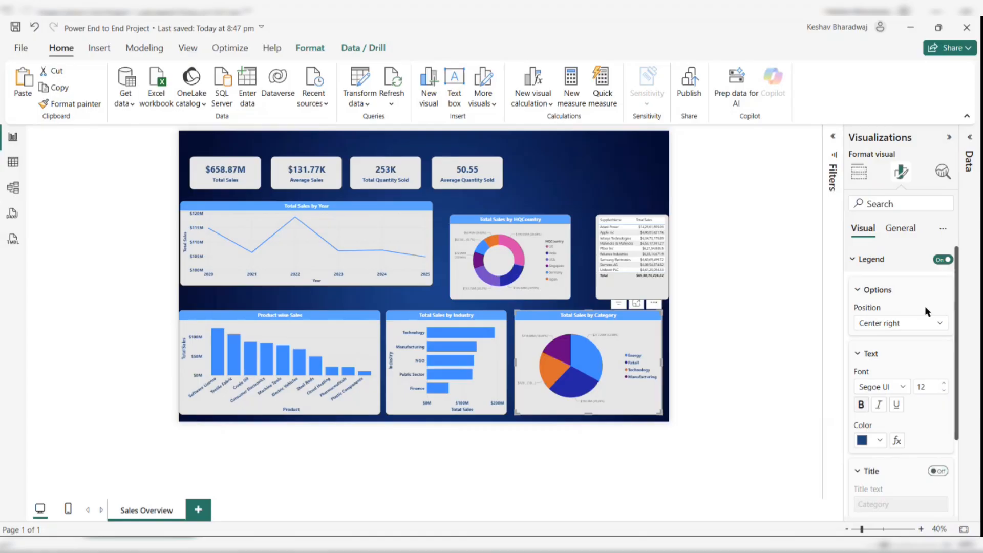
pyautogui.click(913, 323)
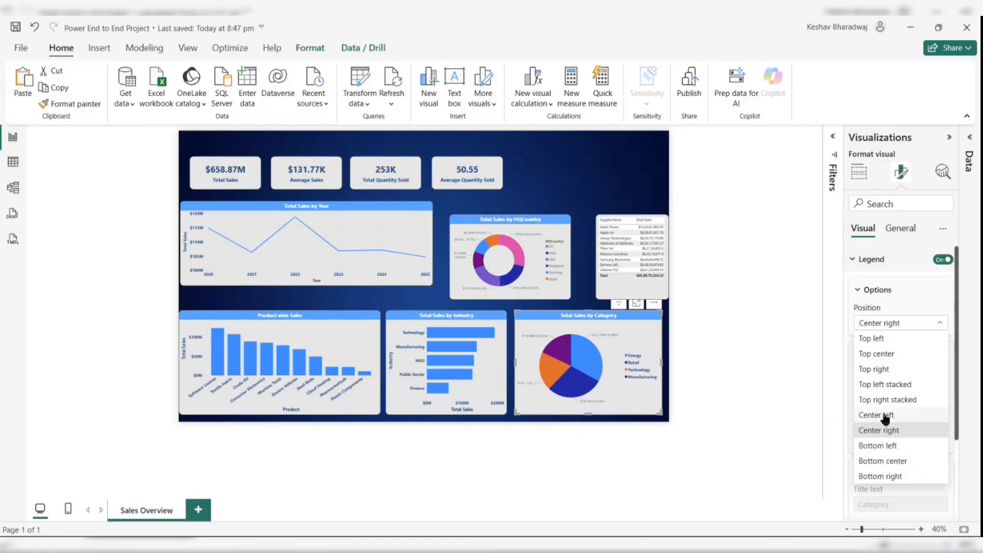
pyautogui.click(881, 445)
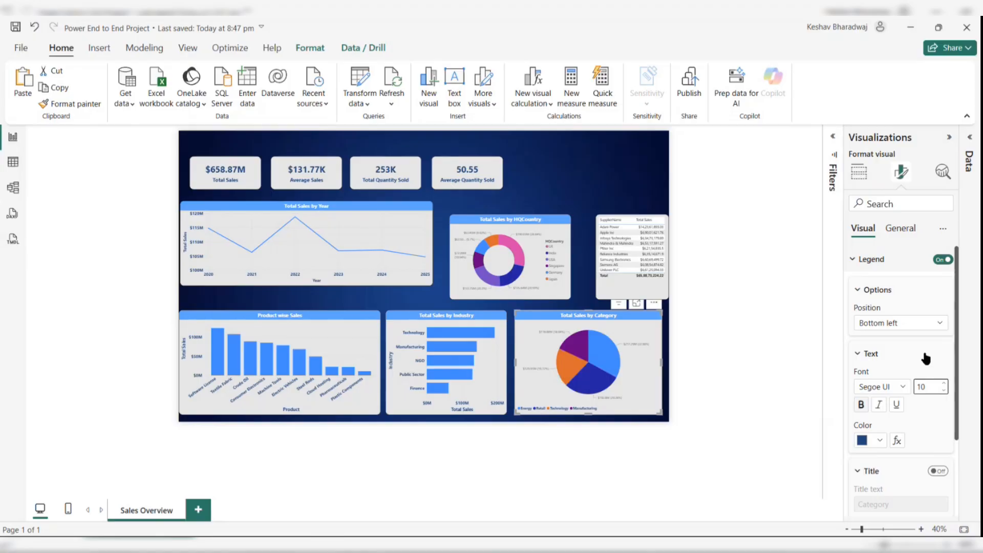
# - Set the pie chart's detail labels to dark blue and bold
pyautogui.click(863, 261)
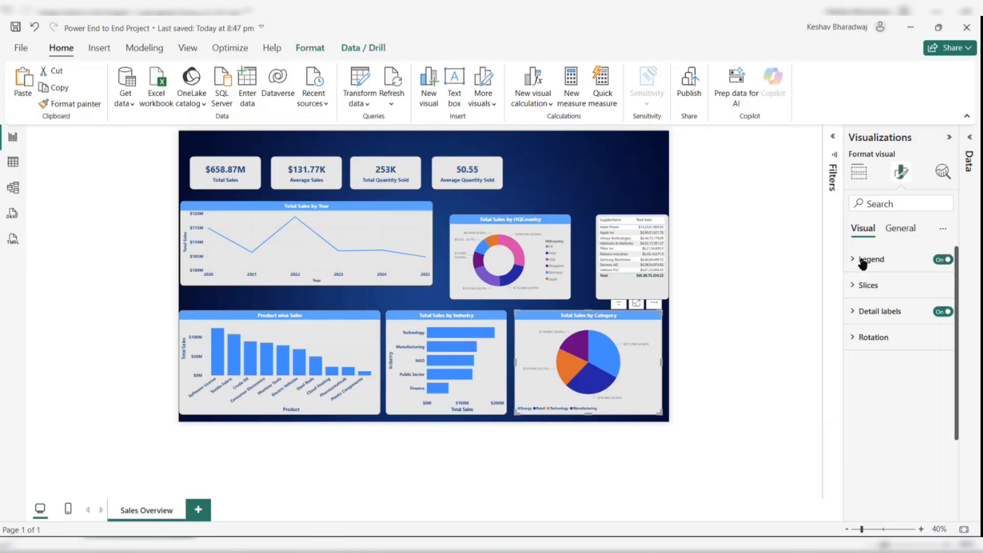
pyautogui.click(869, 311)
pyautogui.scroll(-3, 924, 412)
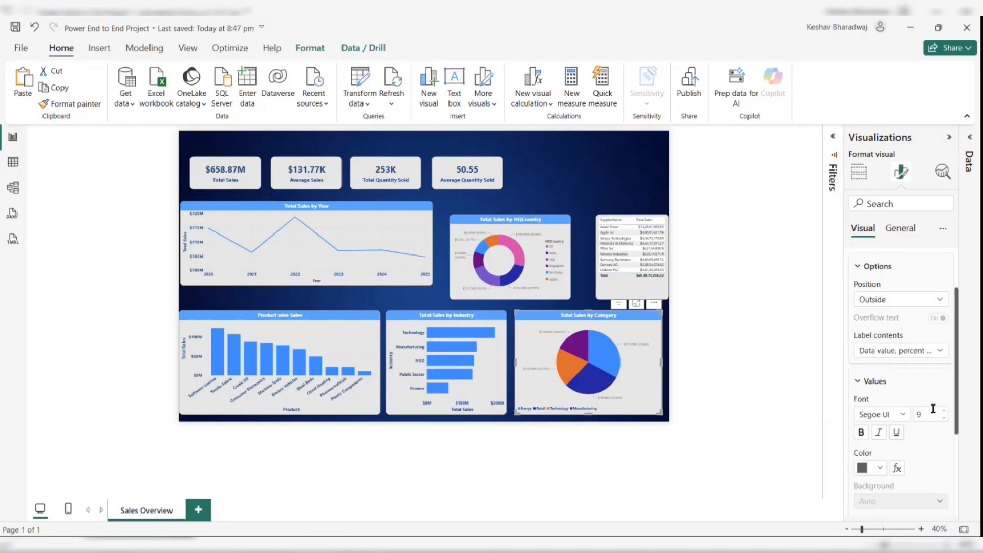
pyautogui.click(884, 467)
pyautogui.click(789, 412)
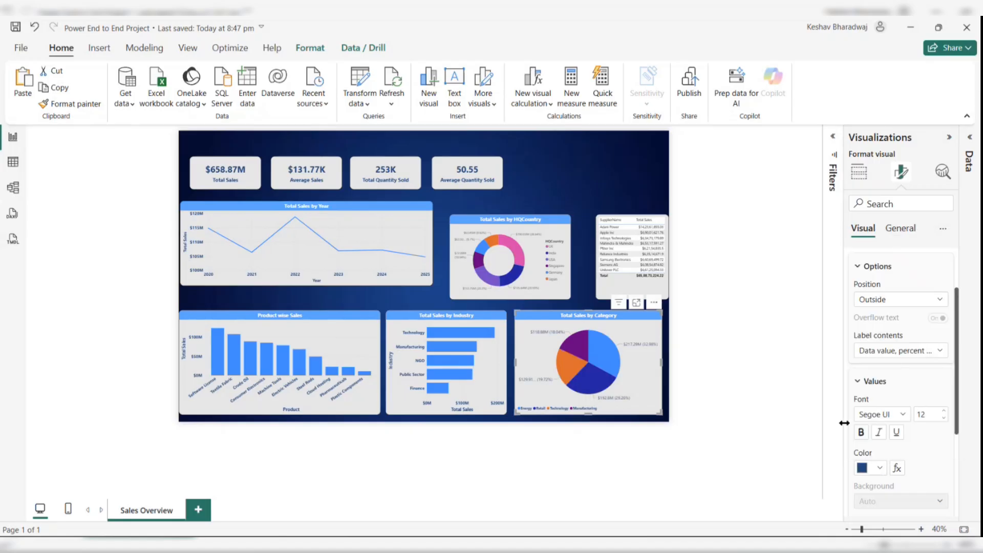
pyautogui.click(861, 433)
# - Set the pie chart's detail label value decimal places to 0
pyautogui.scroll(-3, 933, 431)
pyautogui.scroll(-3, 933, 432)
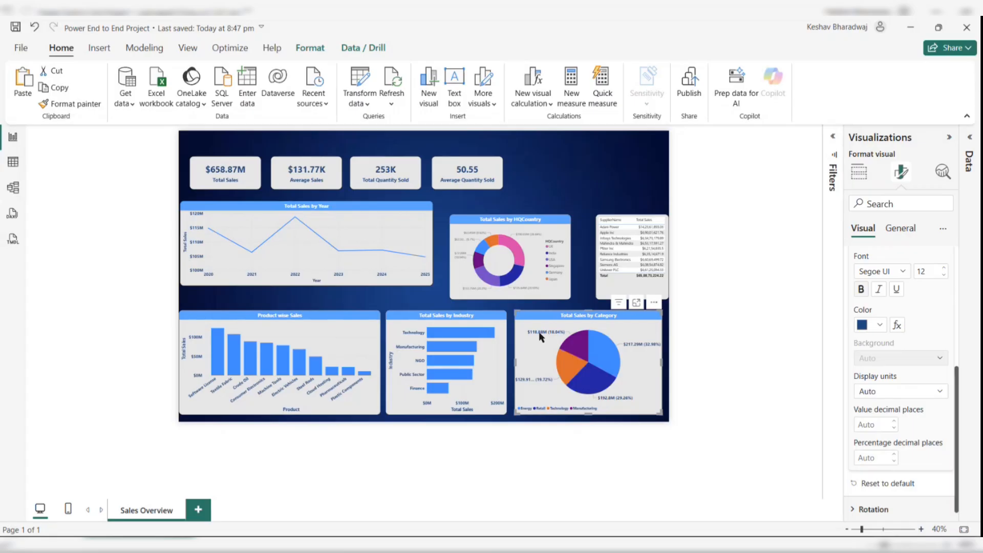
pyautogui.click(893, 429)
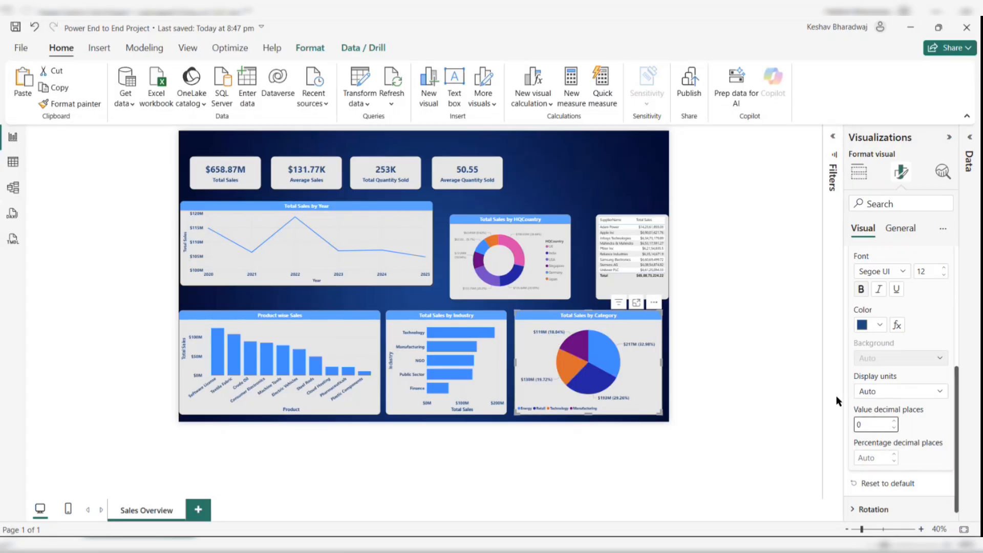
pyautogui.click(732, 410)
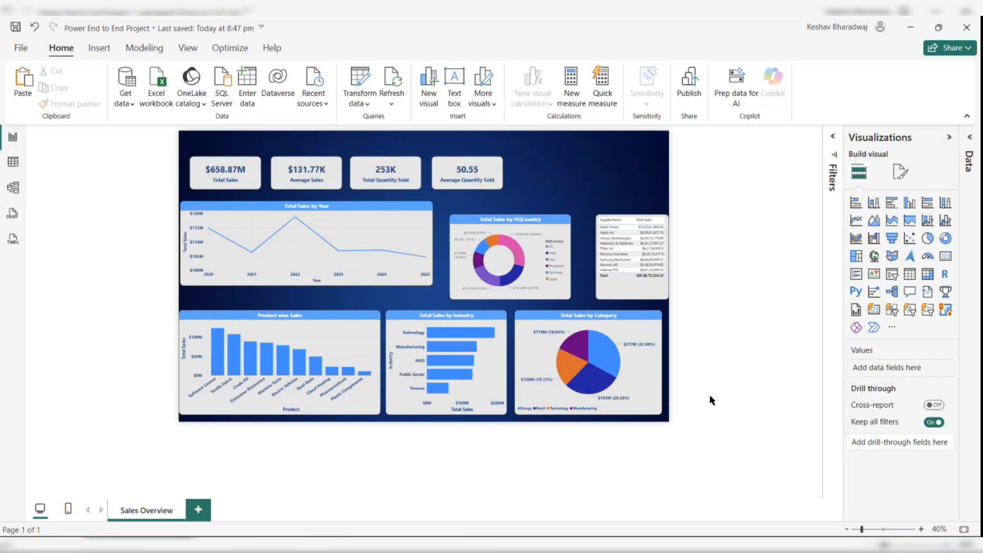
# - Copy the category pie chart's formatting onto the HQCountry donut chart with Format painter
pyautogui.click(653, 374)
pyautogui.click(72, 104)
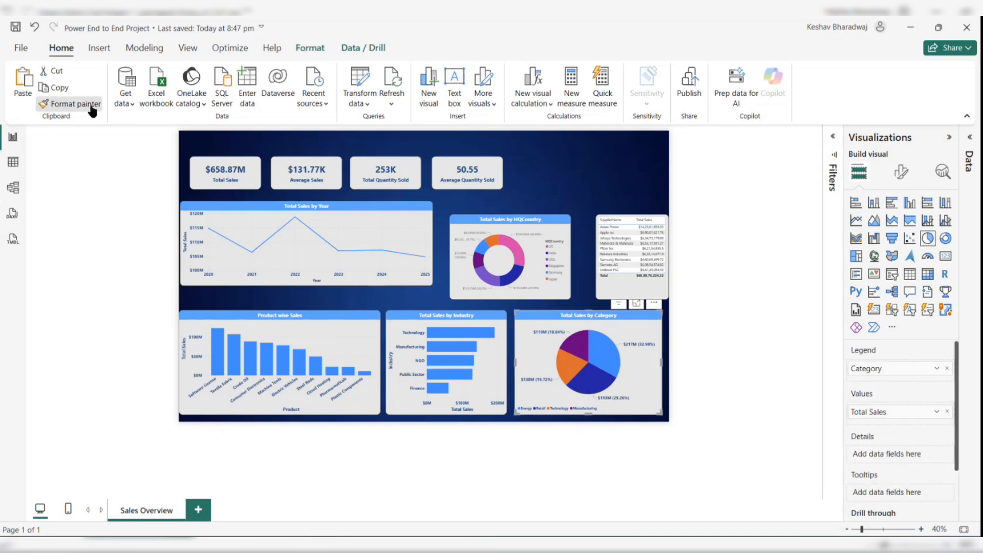
pyautogui.click(500, 254)
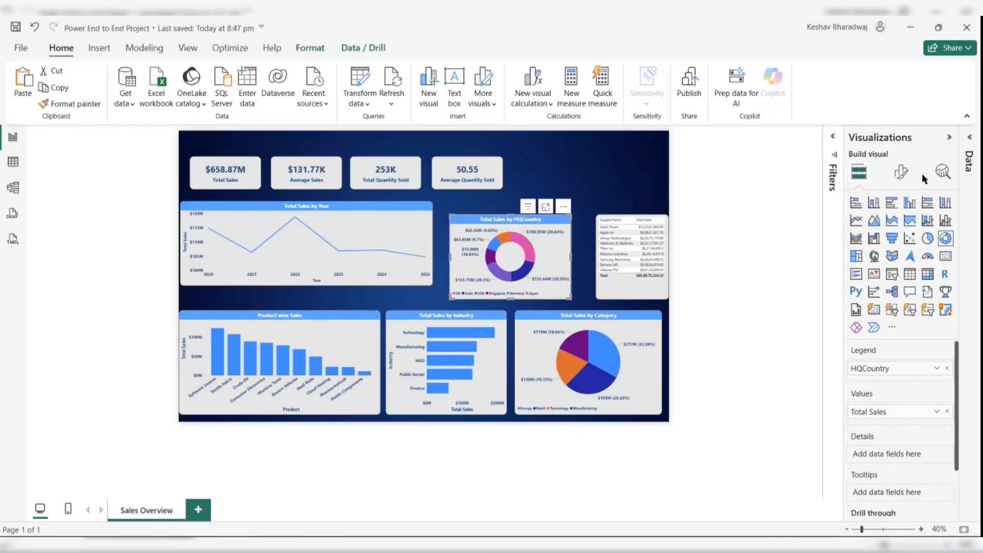
# - Set the HQCountry donut chart's detail label value decimal places to 0
pyautogui.click(901, 172)
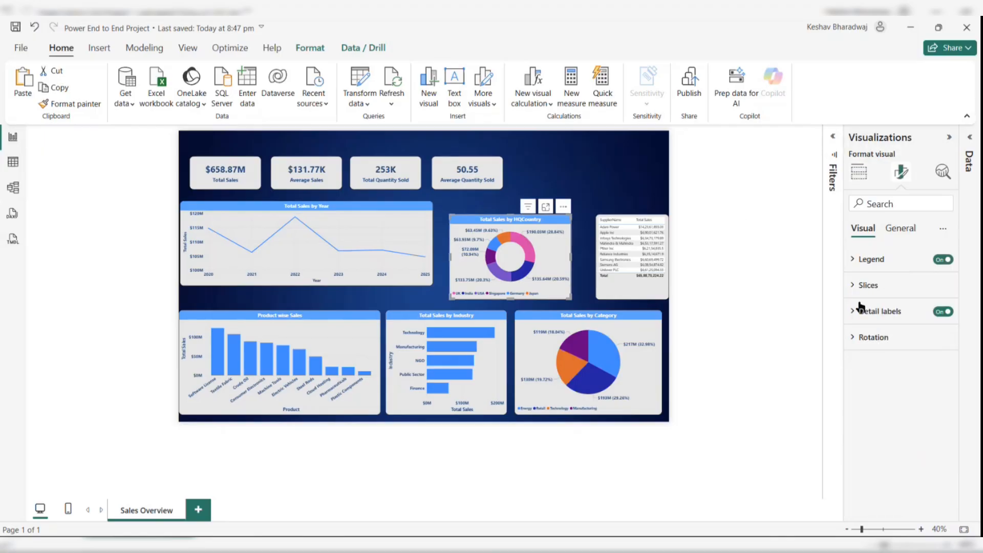
pyautogui.click(862, 309)
pyautogui.scroll(-5, 862, 308)
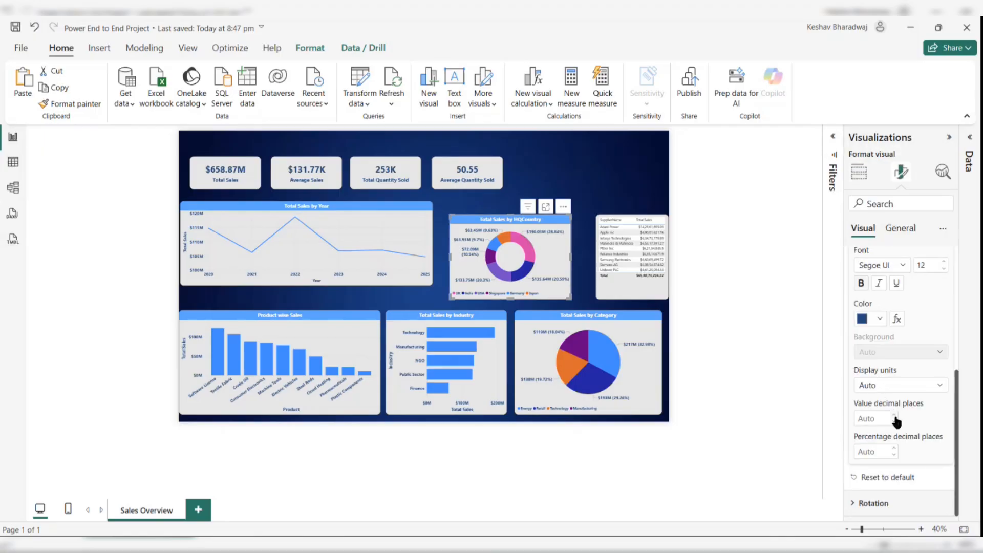
pyautogui.click(894, 422)
pyautogui.click(751, 332)
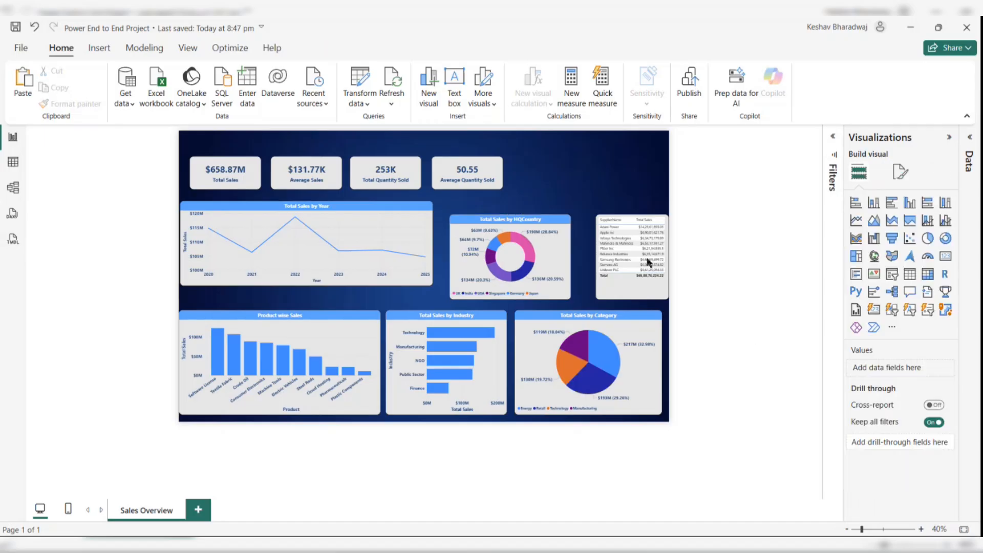
# - Swap the positions of the category pie chart and the HQCountry donut chart on the page
pyautogui.click(556, 251)
pyautogui.moveTo(582, 328); pyautogui.dragTo(474, 232)
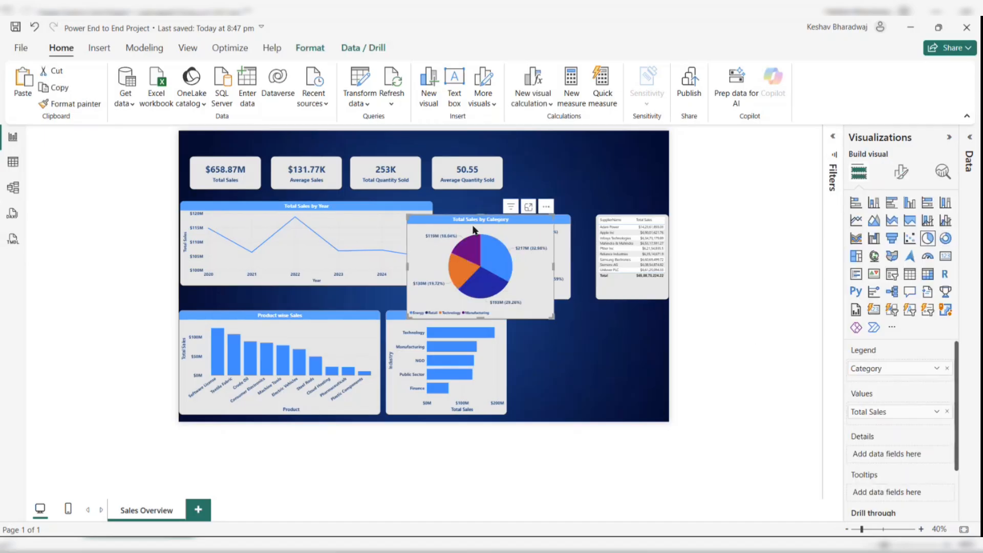
pyautogui.moveTo(557, 244); pyautogui.dragTo(652, 346)
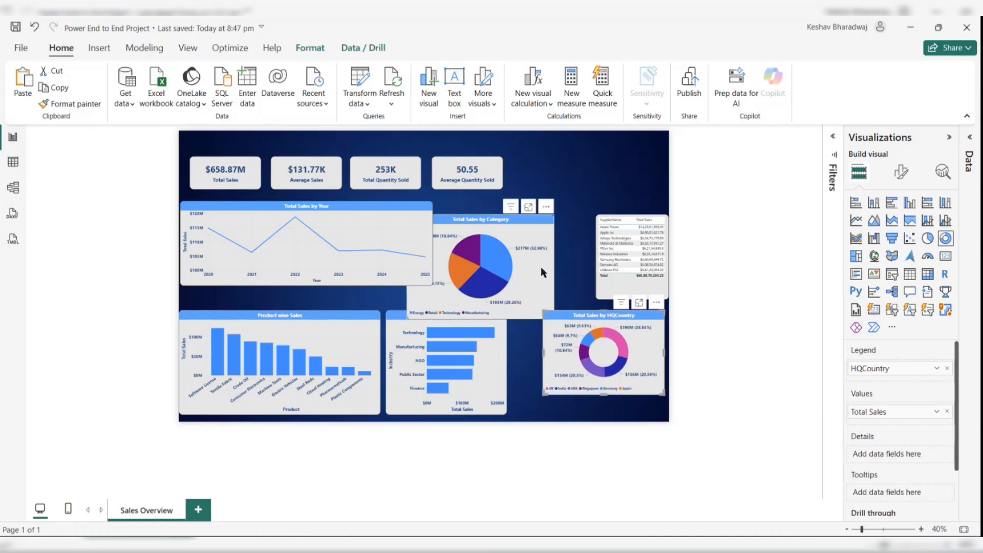
pyautogui.moveTo(540, 266); pyautogui.dragTo(572, 252)
pyautogui.click(638, 340)
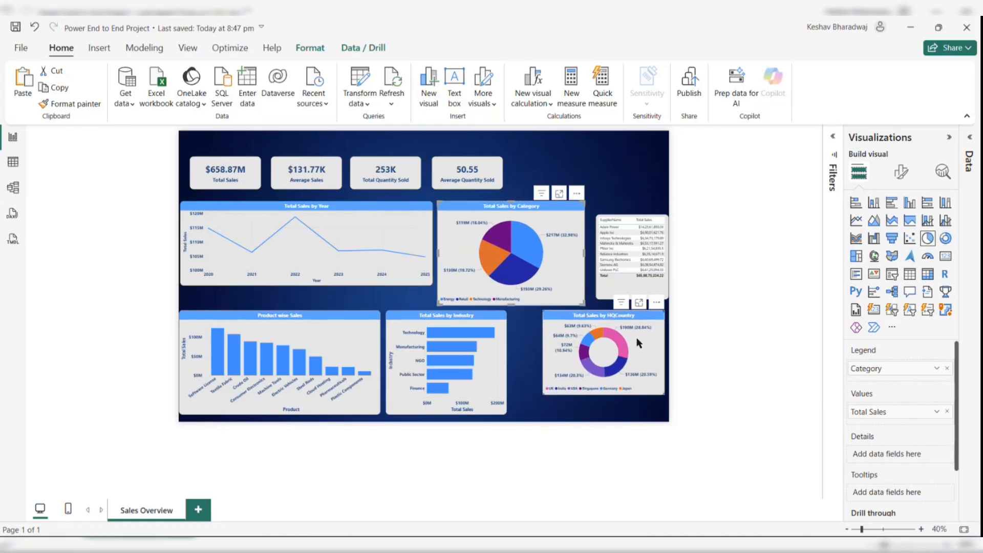
# - Extend the HQCountry donut chart downward to align with the bottom row of visuals
pyautogui.click(963, 530)
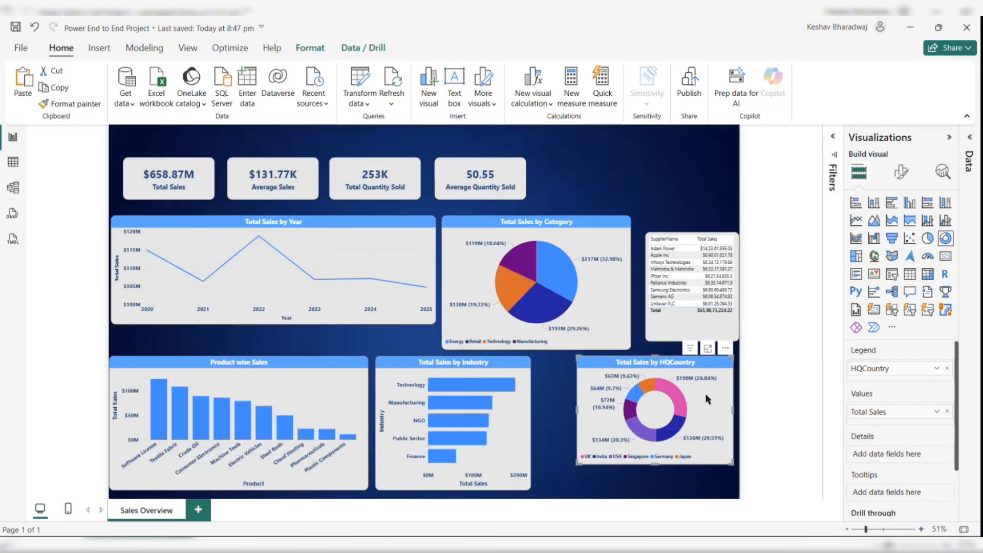
pyautogui.moveTo(577, 463); pyautogui.dragTo(586, 491)
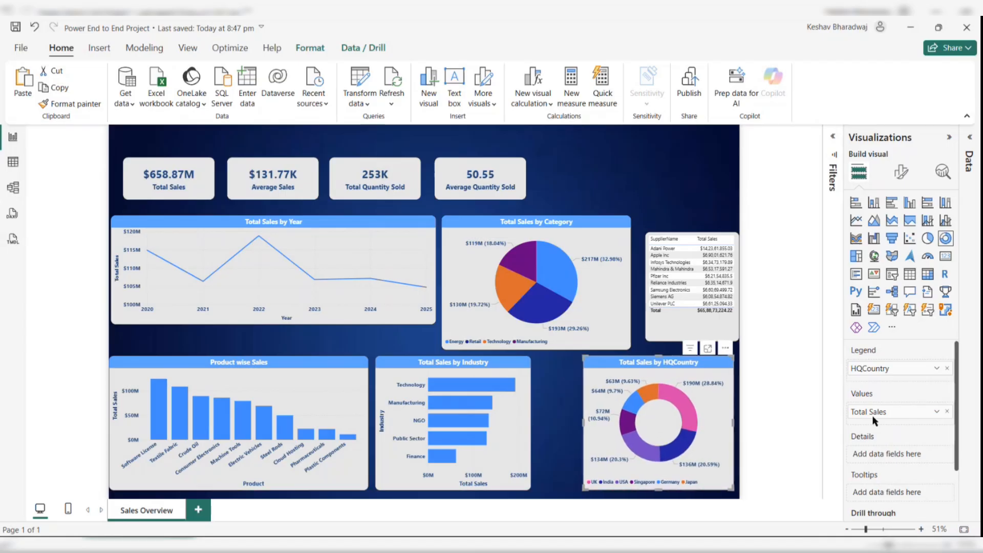
# - Rename the donut chart's legend field to HQ Country
pyautogui.doubleClick(864, 369)
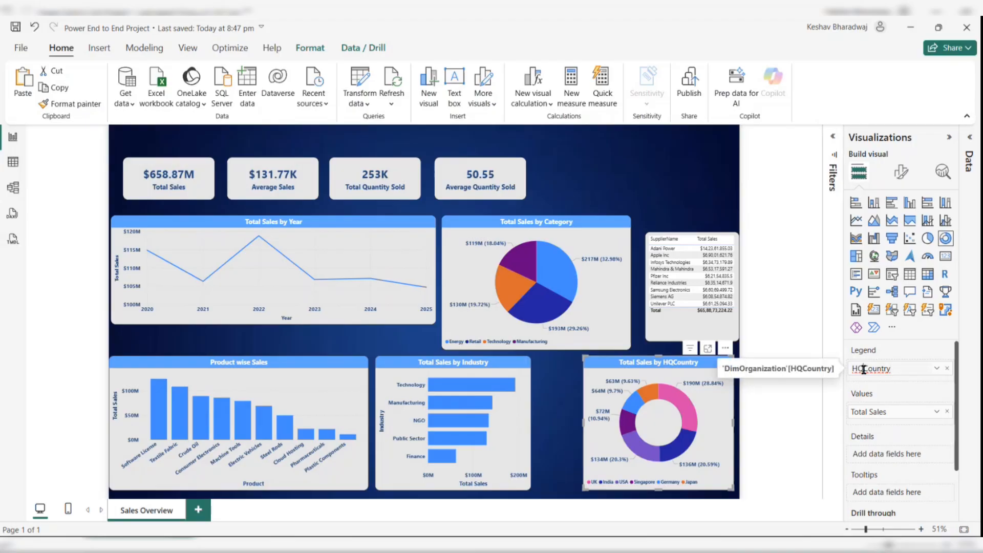
pyautogui.click(864, 369)
pyautogui.press('Return')
pyautogui.click(803, 388)
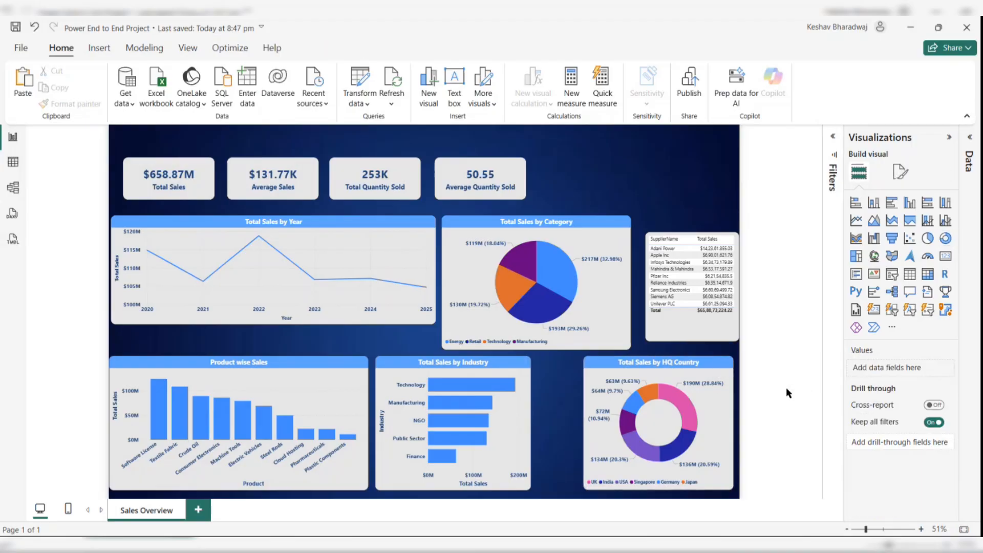
# - Move the industry and product charts slightly right to space the bottom row evenly
pyautogui.click(521, 400)
pyautogui.moveTo(521, 400); pyautogui.dragTo(561, 397)
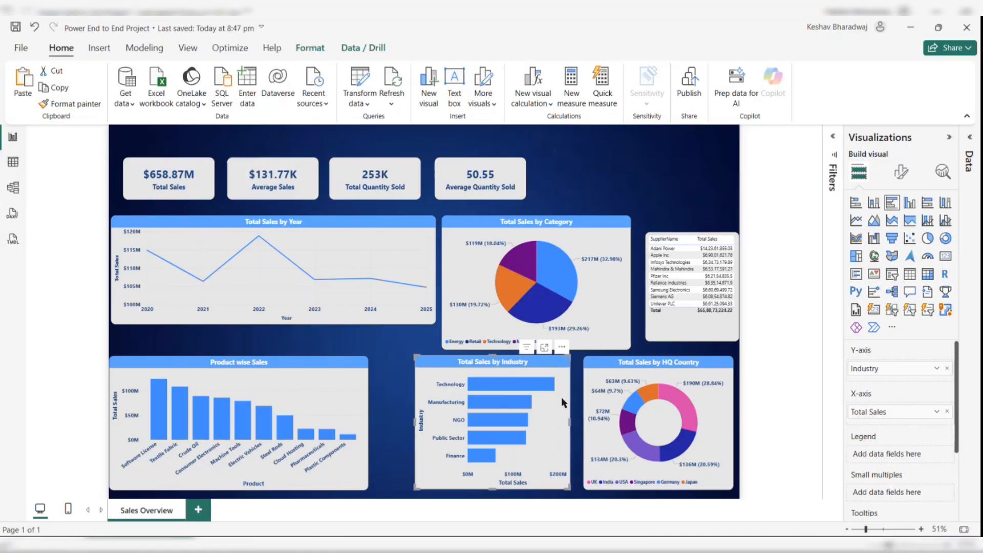
pyautogui.click(361, 249)
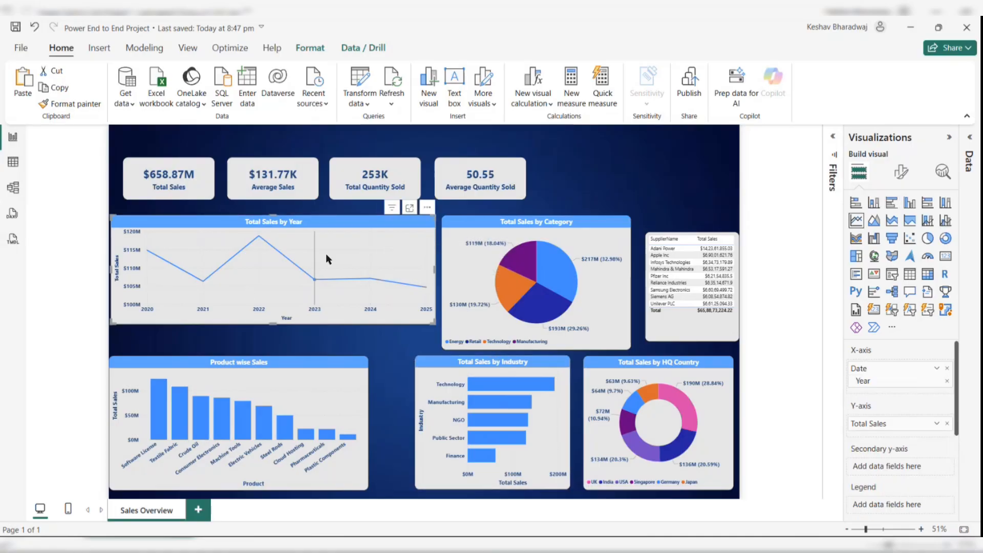
pyautogui.click(305, 414)
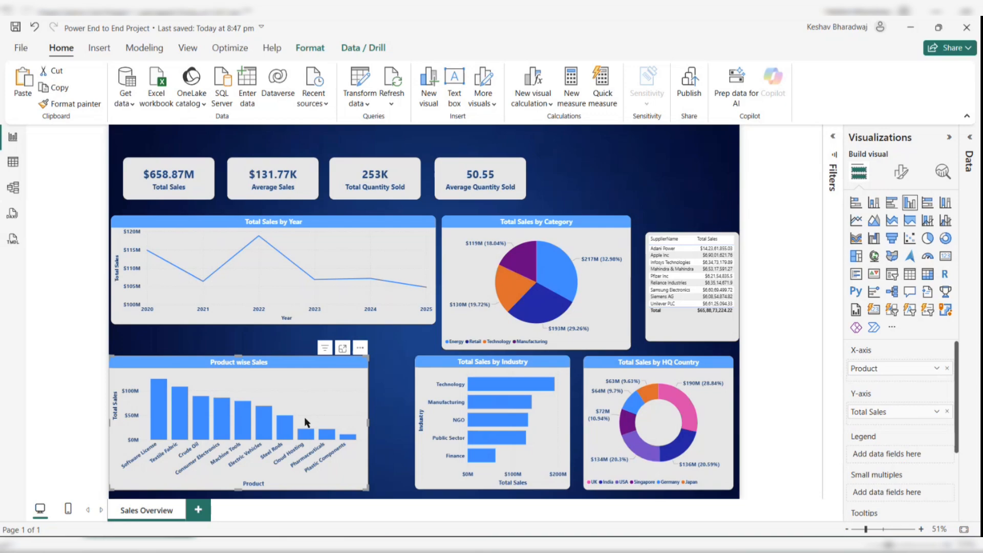
pyautogui.moveTo(304, 417); pyautogui.dragTo(315, 422)
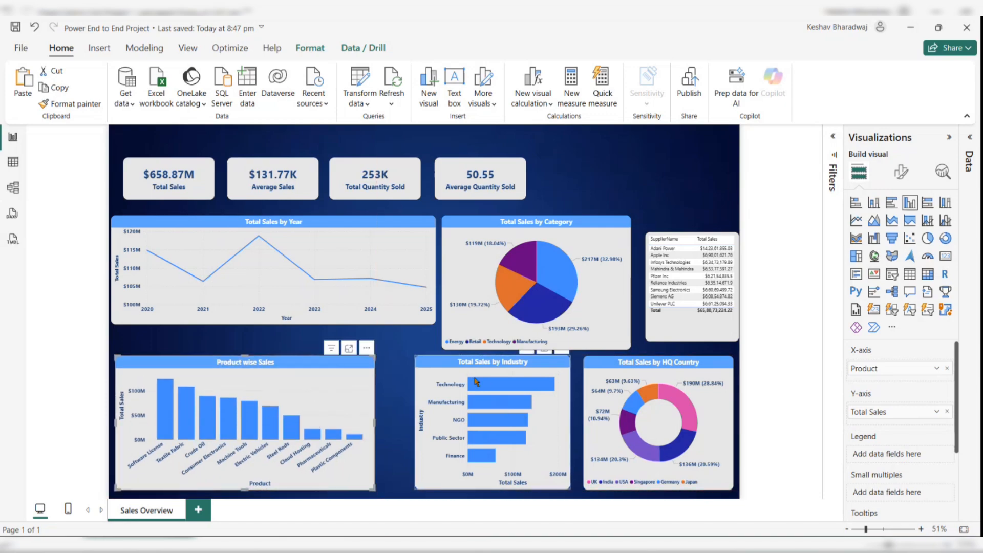
# - Retitle the industry bar chart as "Industry wise Sales"
pyautogui.click(491, 376)
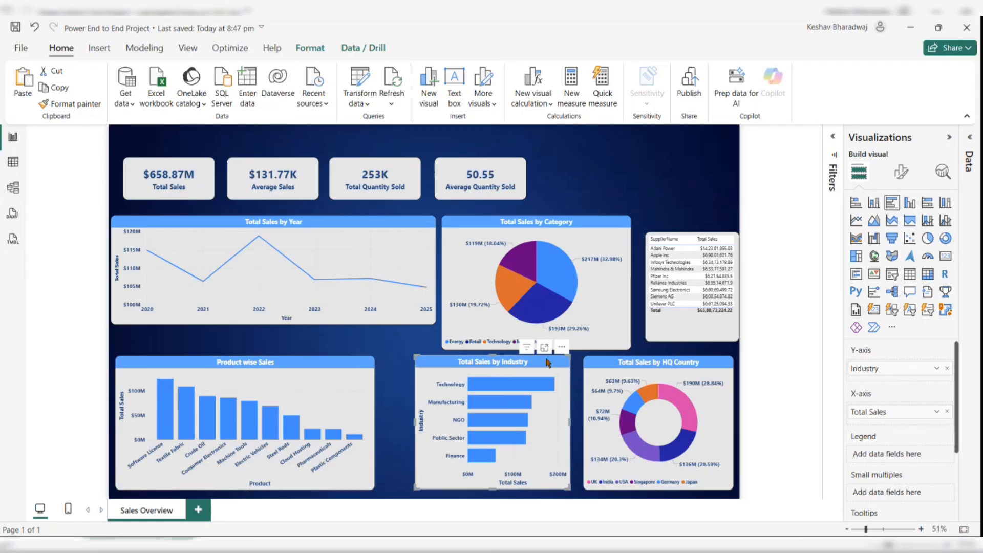
pyautogui.click(901, 171)
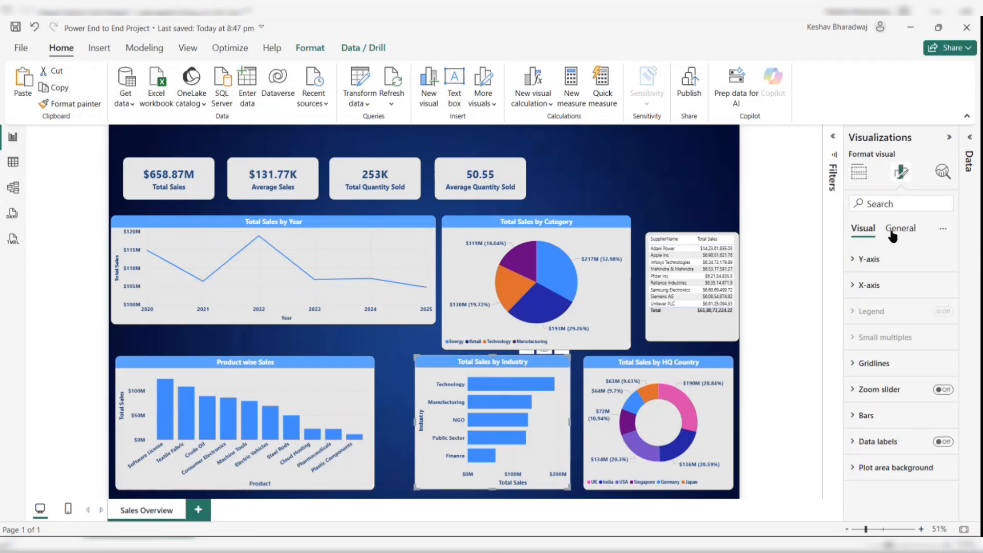
pyautogui.click(888, 230)
pyautogui.click(875, 287)
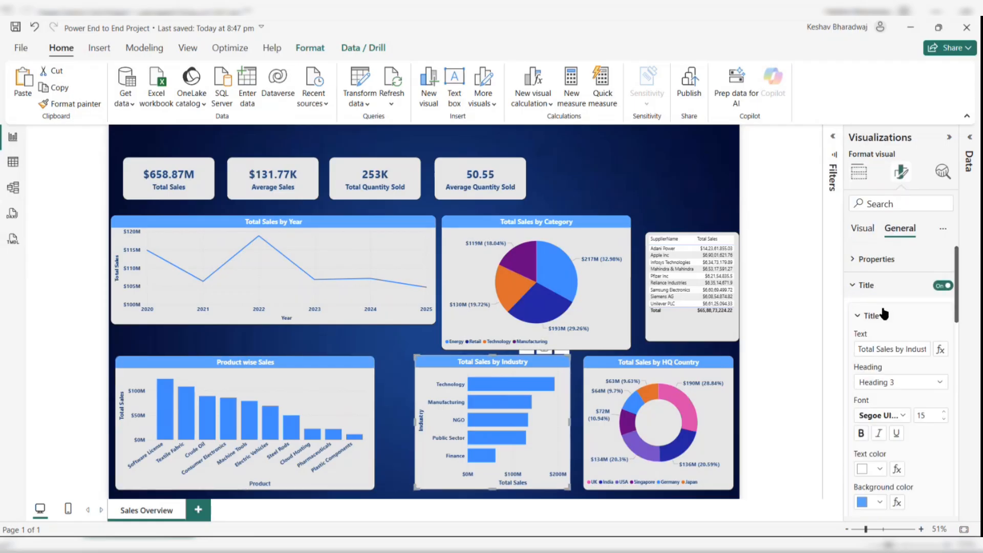
pyautogui.click(886, 349)
pyautogui.hotkey('ctrl', 'a')
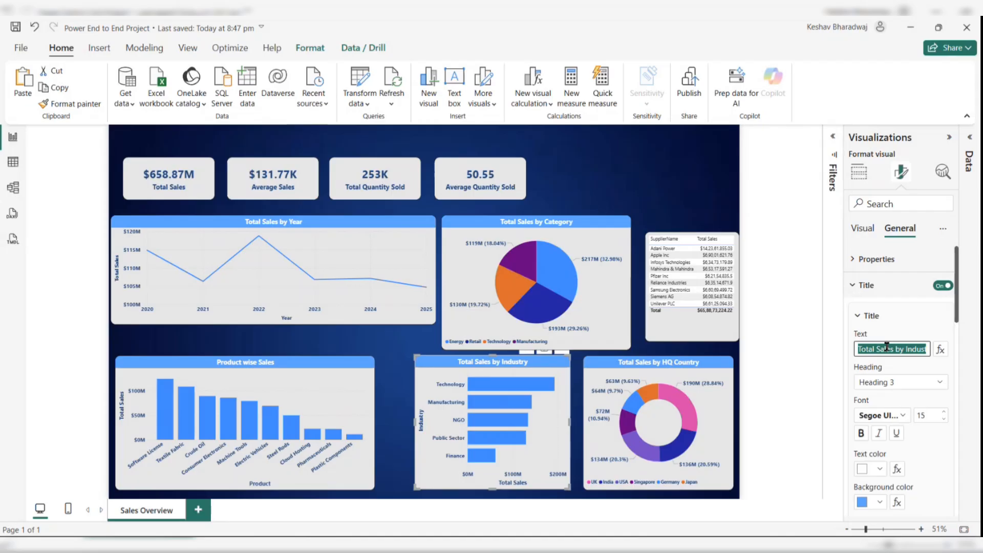
pyautogui.write('Industr')
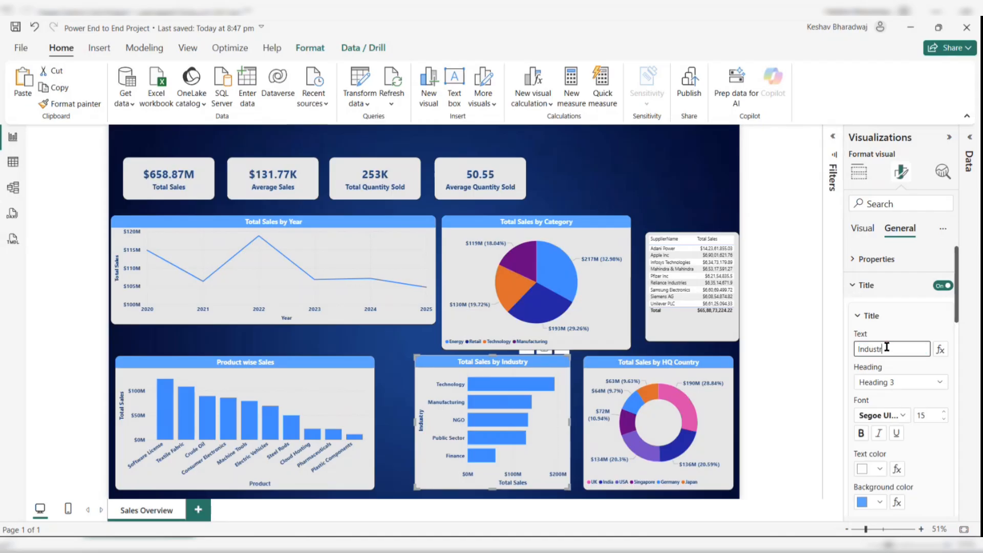
pyautogui.write('y wise Sales')
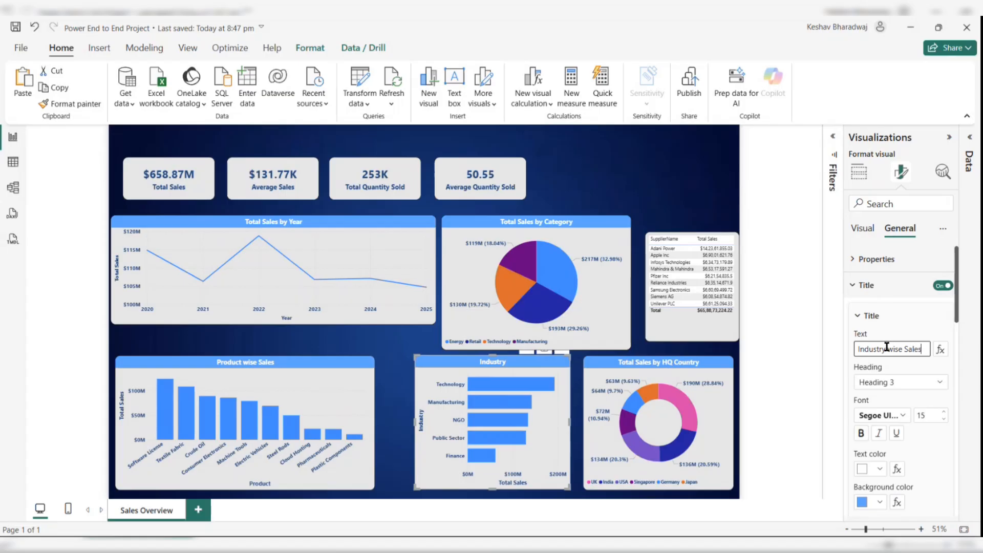
# - Retitle the HQ country donut chart as "Country wise Sales"
pyautogui.click(653, 389)
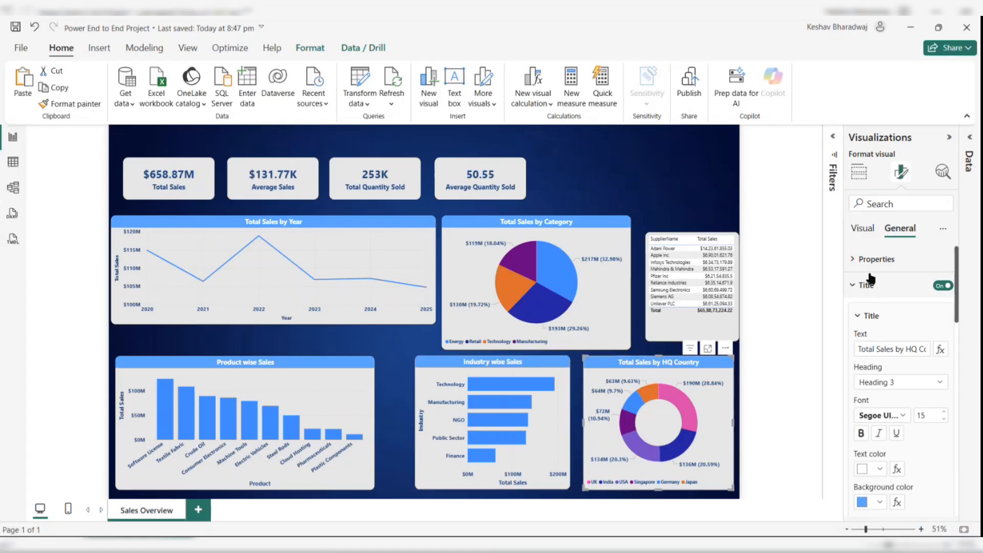
pyautogui.tripleClick(876, 349)
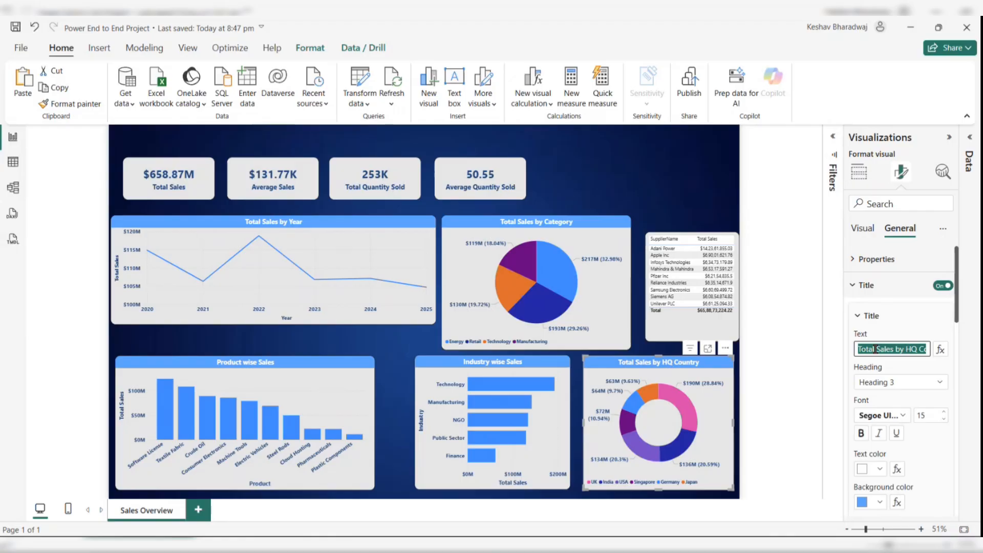
pyautogui.press('BackSpace')
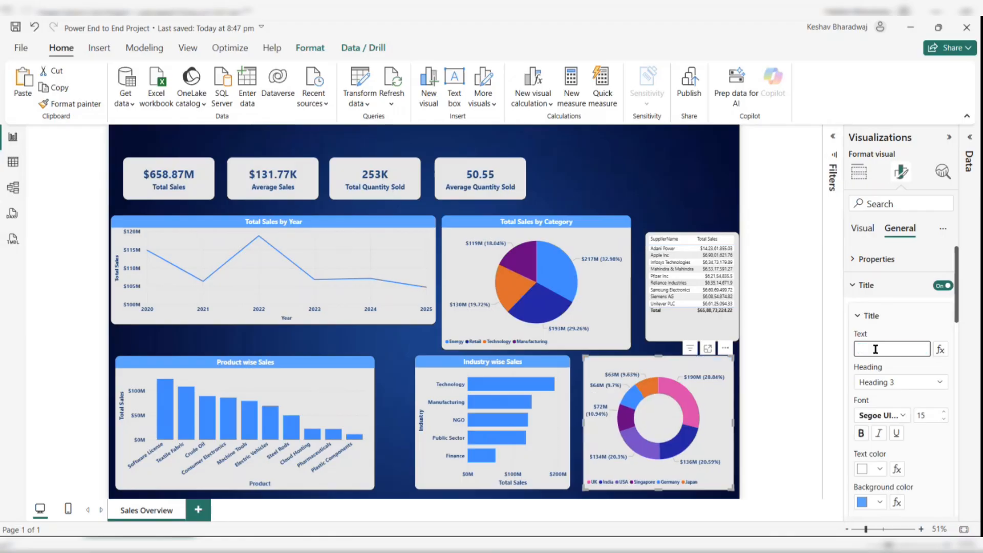
pyautogui.write('Countr')
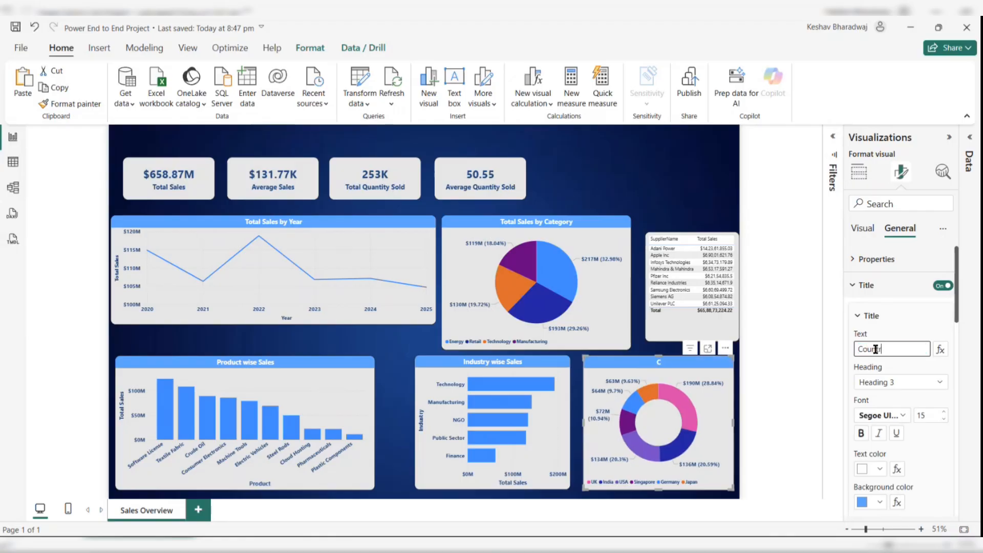
pyautogui.write('y wise Sales')
# - Retitle the category pie chart as "Category wise Sales"
pyautogui.click(600, 238)
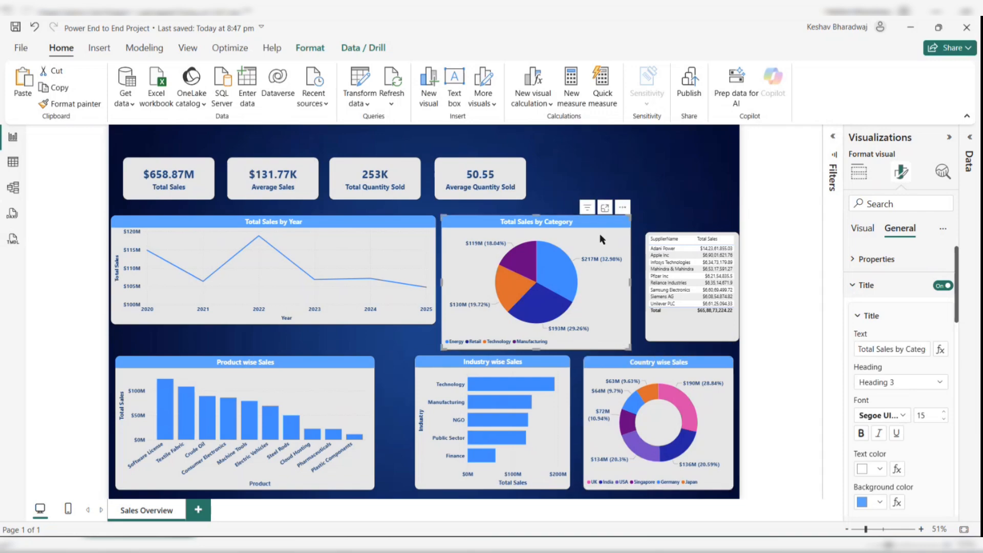
pyautogui.click(876, 347)
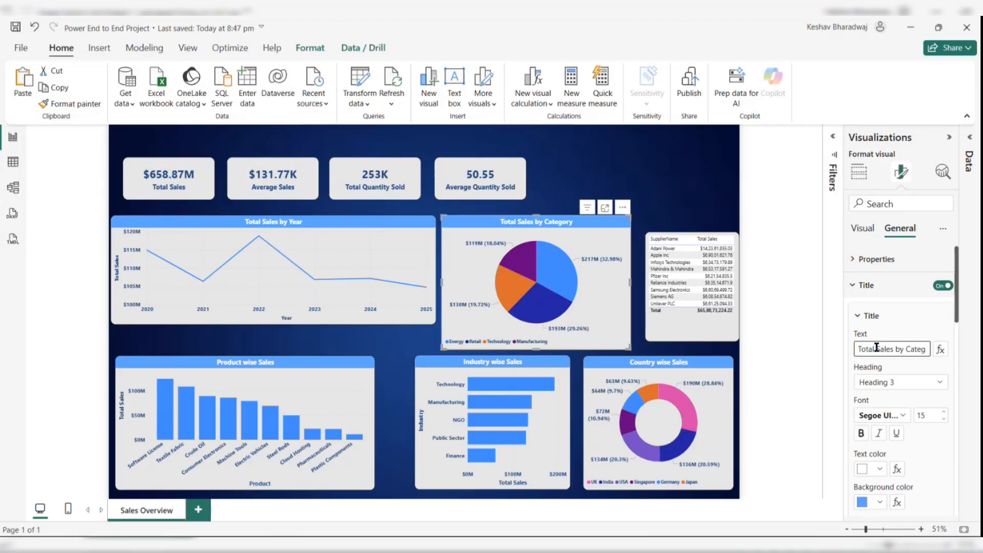
pyautogui.hotkey('ctrl', 'a')
pyautogui.write('Cateo\\')
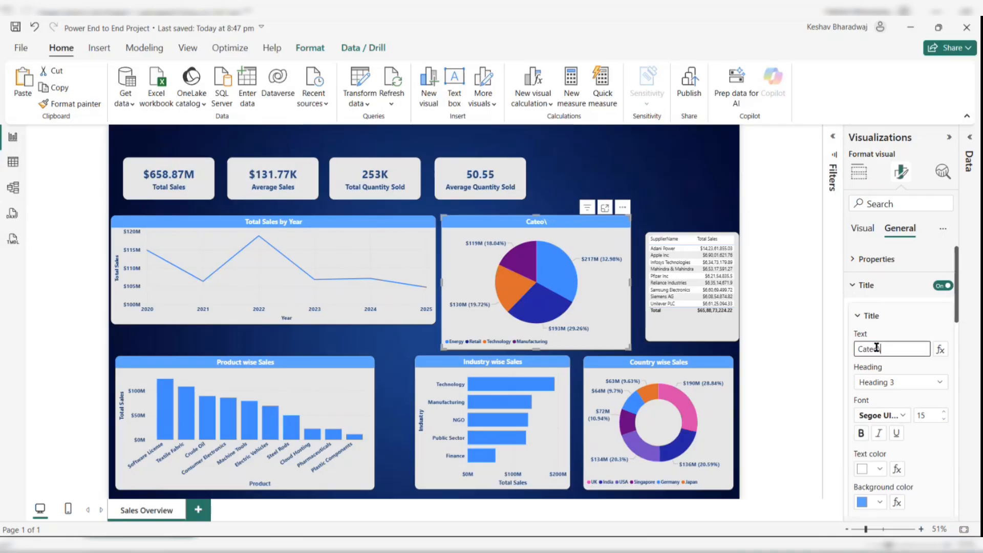
pyautogui.press('BackSpace')
pyautogui.write('ory wise Sales')
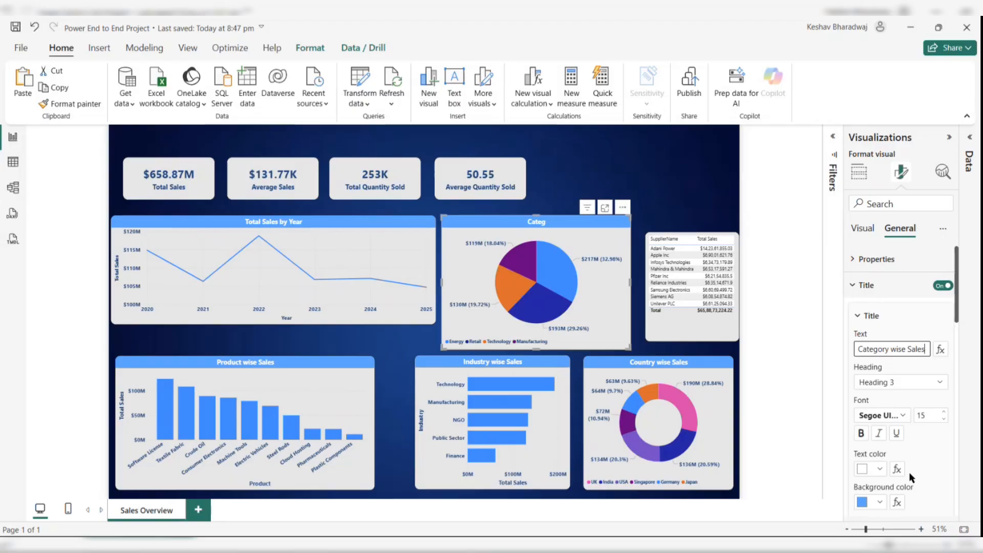
# - Retitle the yearly sales line chart as "Sales Trend"
pyautogui.click(362, 246)
pyautogui.click(906, 351)
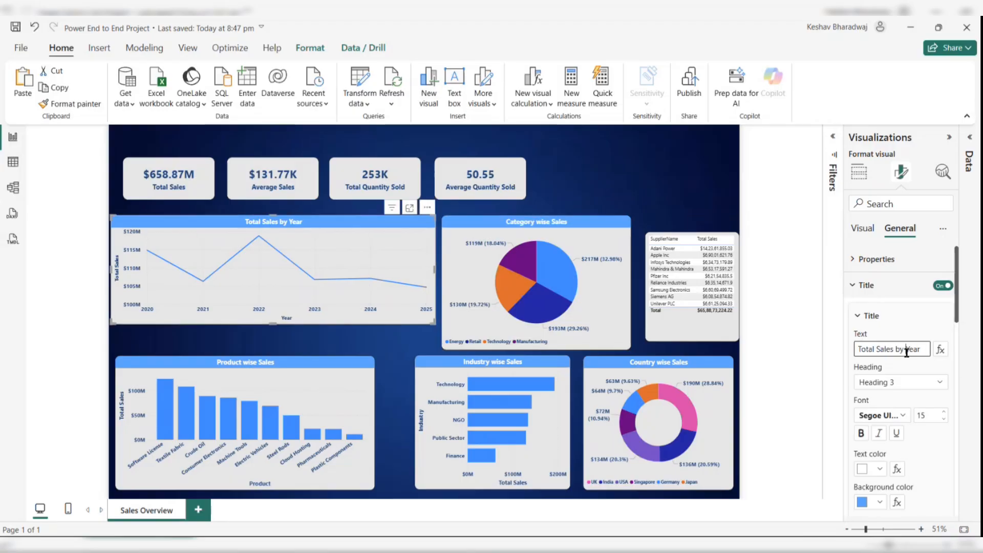
pyautogui.hotkey('ctrl', 'a')
pyautogui.write('Sal')
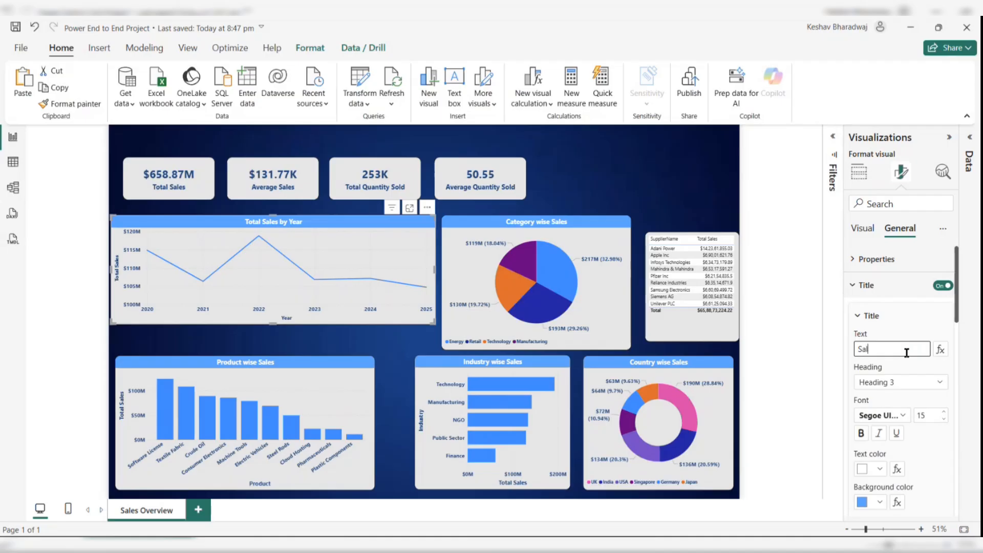
pyautogui.write('es Trend')
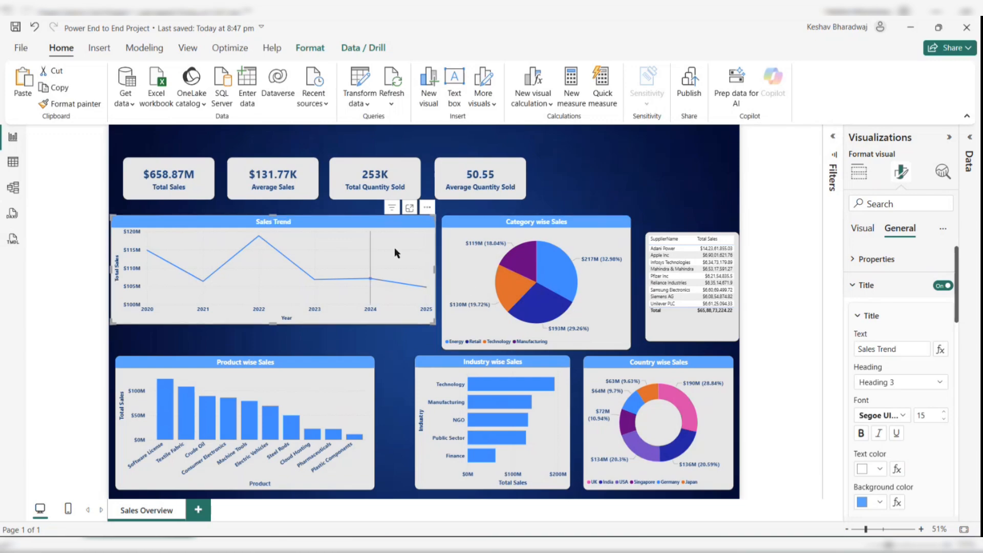
# - Move the supplier table up slightly and move the industry chart out of the bottom row into the upper area
pyautogui.click(704, 322)
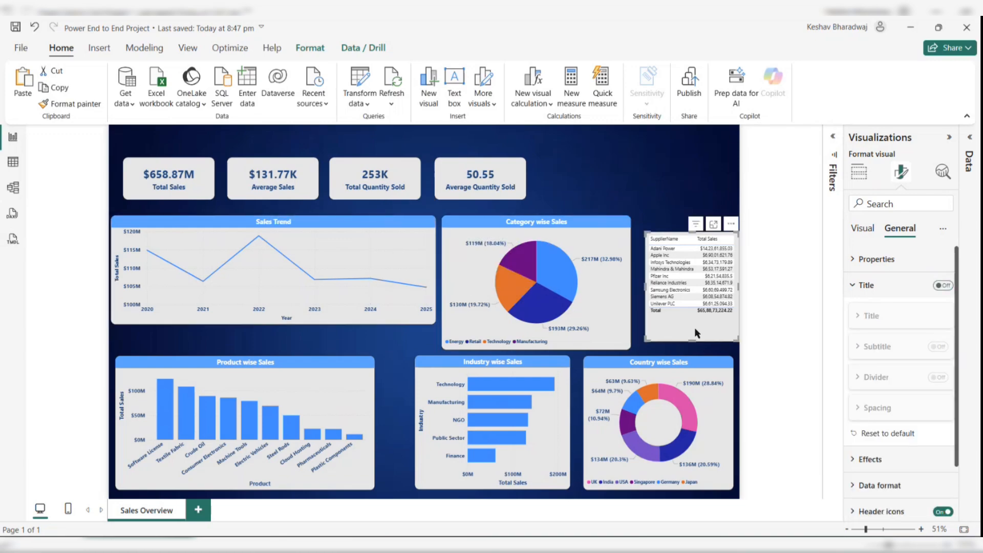
pyautogui.moveTo(695, 327); pyautogui.dragTo(691, 311)
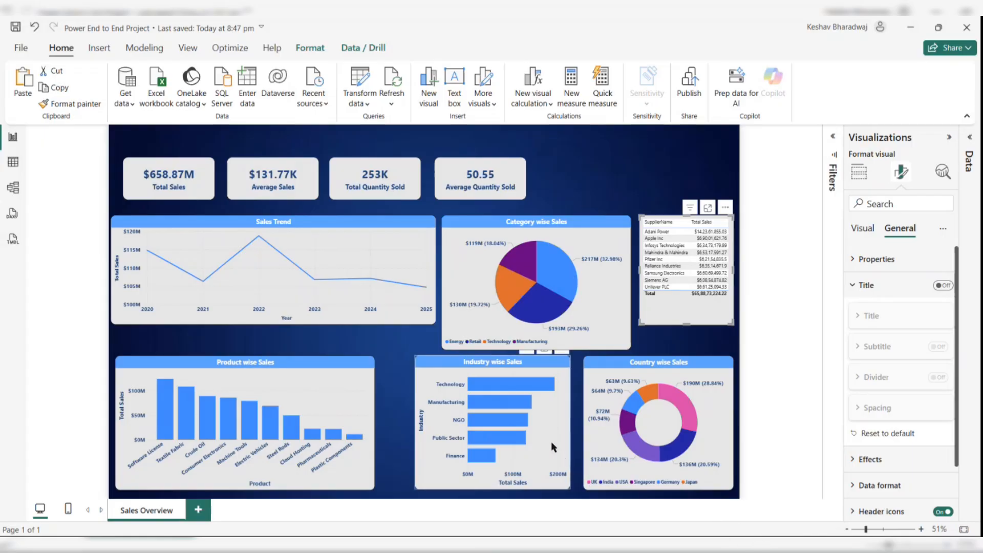
pyautogui.moveTo(551, 446); pyautogui.dragTo(414, 255)
# - Place the Sales Trend line chart in the bottom row's middle slot and resize it to fill the gap
pyautogui.moveTo(275, 326); pyautogui.dragTo(423, 463)
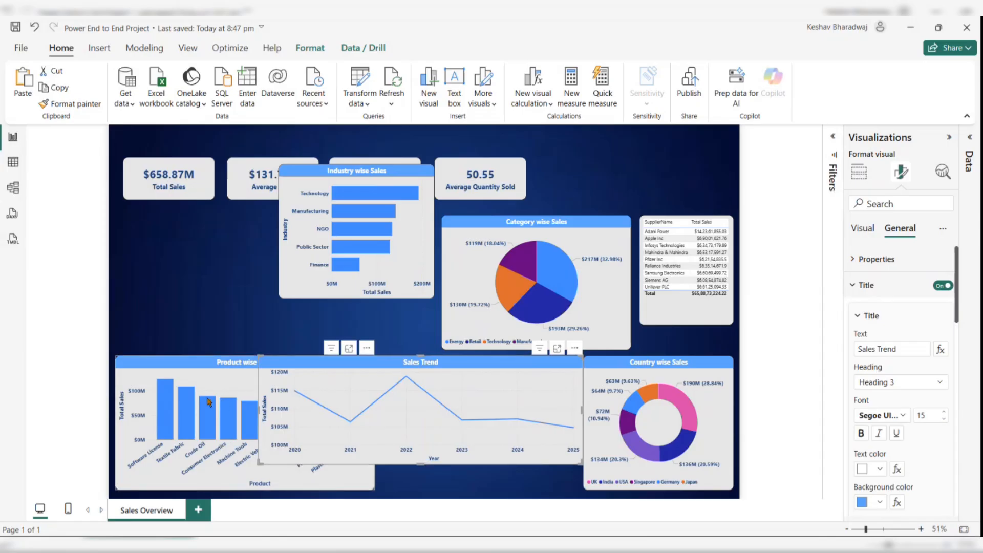
pyautogui.moveTo(260, 412); pyautogui.dragTo(386, 415)
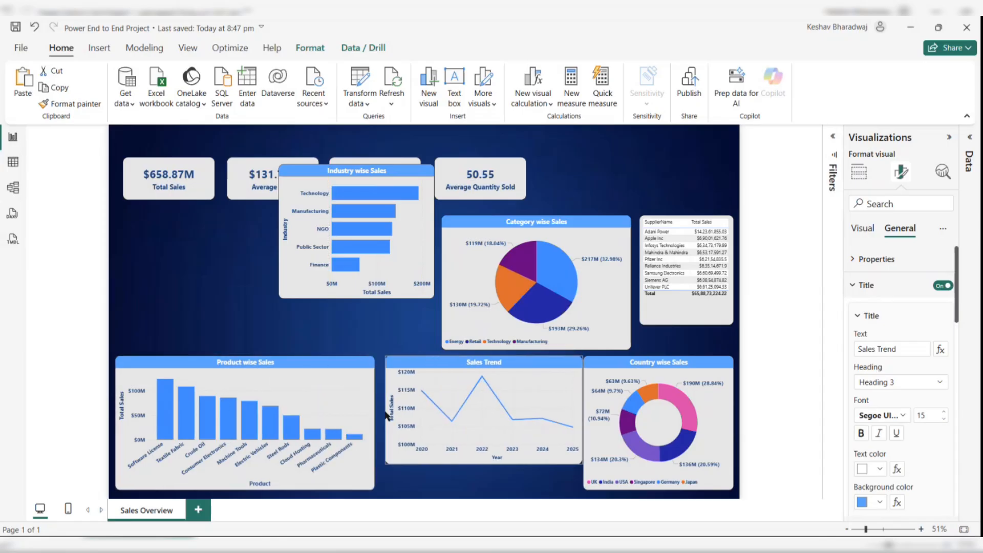
pyautogui.moveTo(381, 410); pyautogui.dragTo(418, 397)
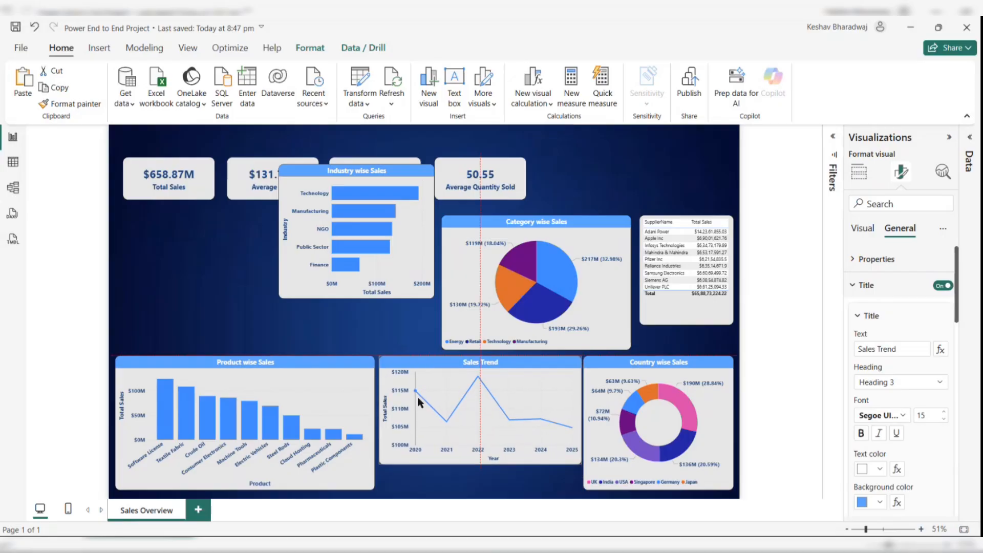
pyautogui.moveTo(480, 463); pyautogui.dragTo(478, 490)
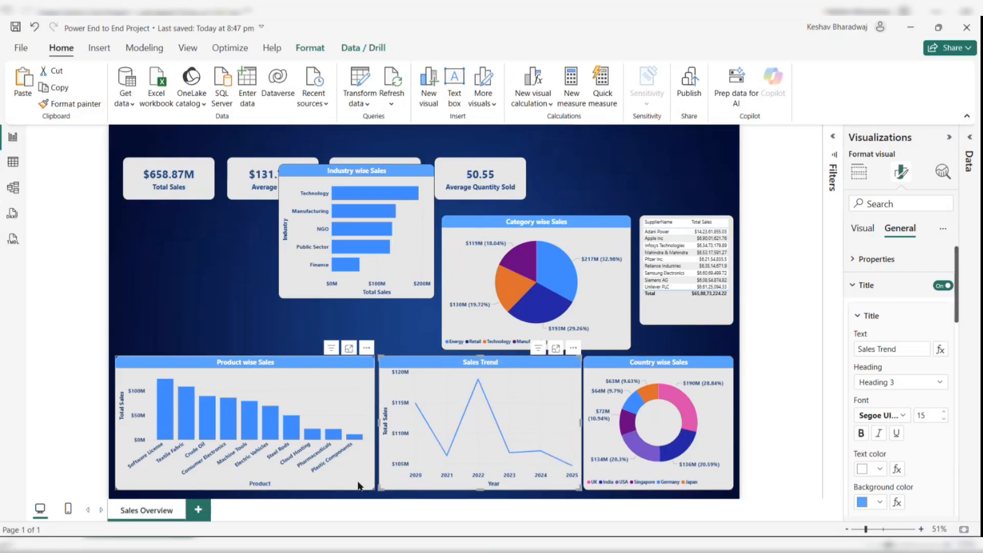
# - Extend the product chart and Sales Trend chart down to the bottom edge of the page
pyautogui.click(358, 488)
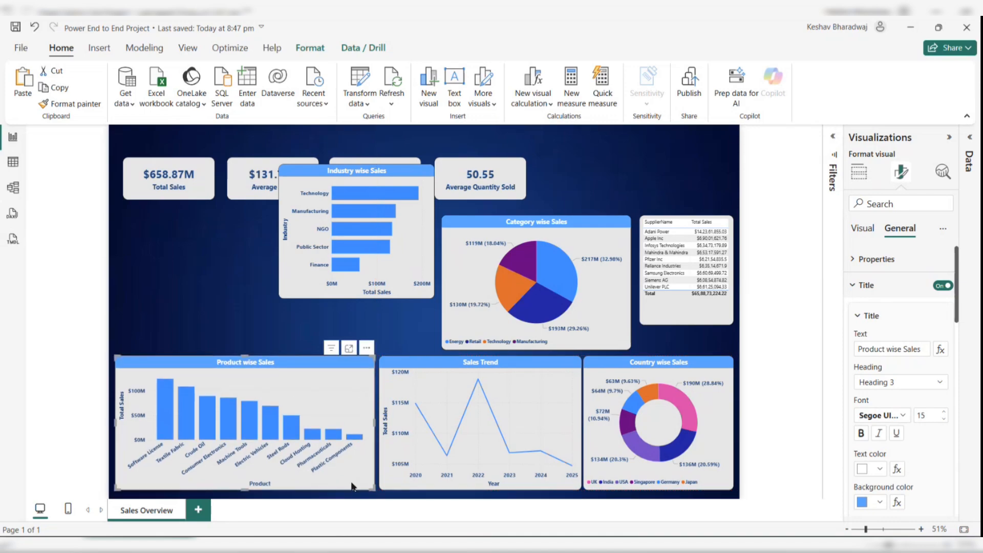
pyautogui.moveTo(351, 486); pyautogui.dragTo(352, 490)
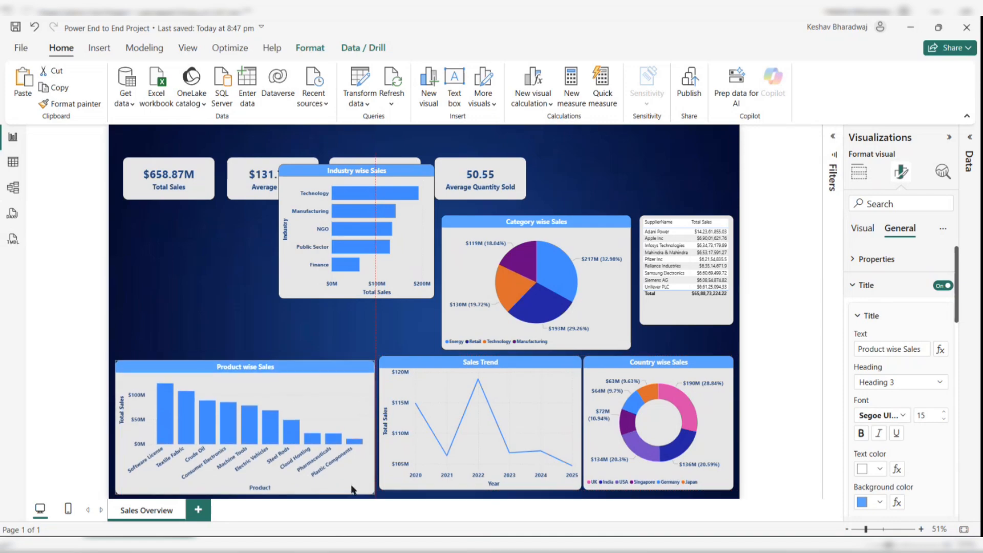
pyautogui.moveTo(424, 482); pyautogui.dragTo(424, 487)
pyautogui.click(613, 448)
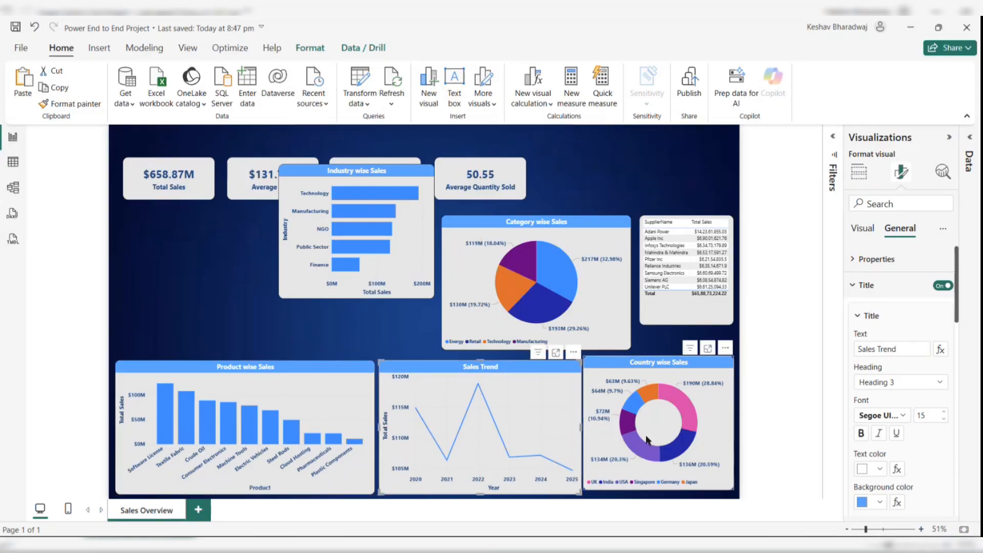
pyautogui.moveTo(650, 439); pyautogui.dragTo(655, 443)
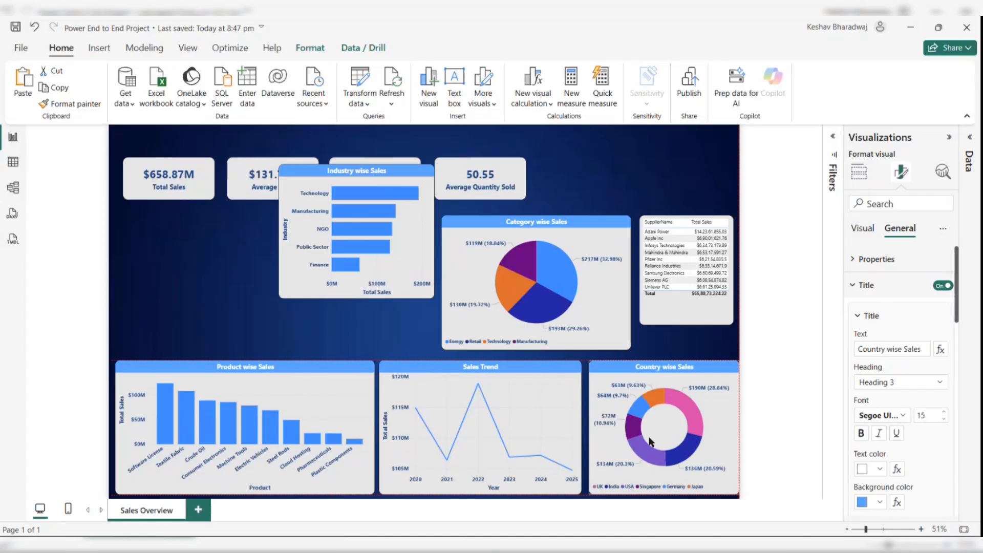
pyautogui.moveTo(649, 441); pyautogui.dragTo(644, 441)
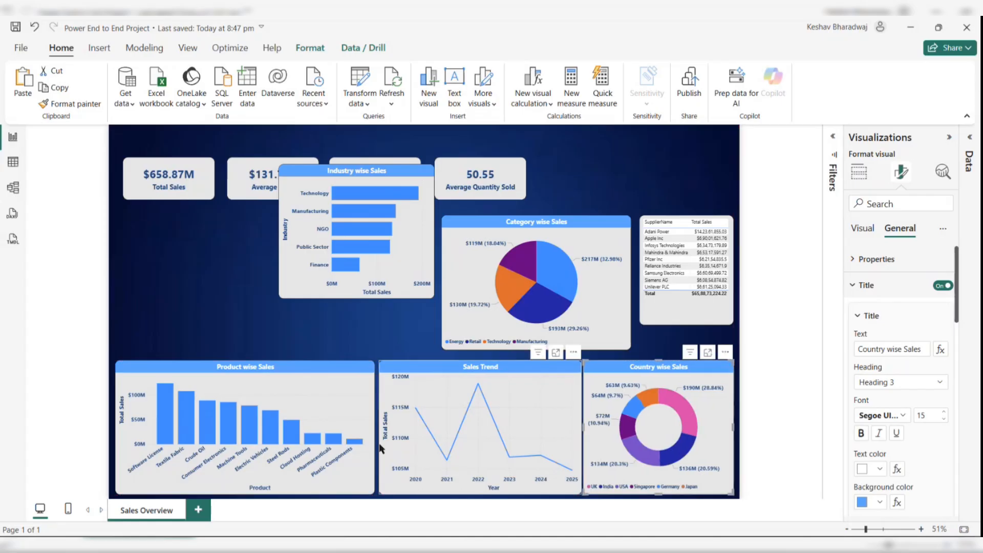
# - Narrow the product chart and adjust the Sales Trend chart to even the bottom row spacing
pyautogui.click(345, 447)
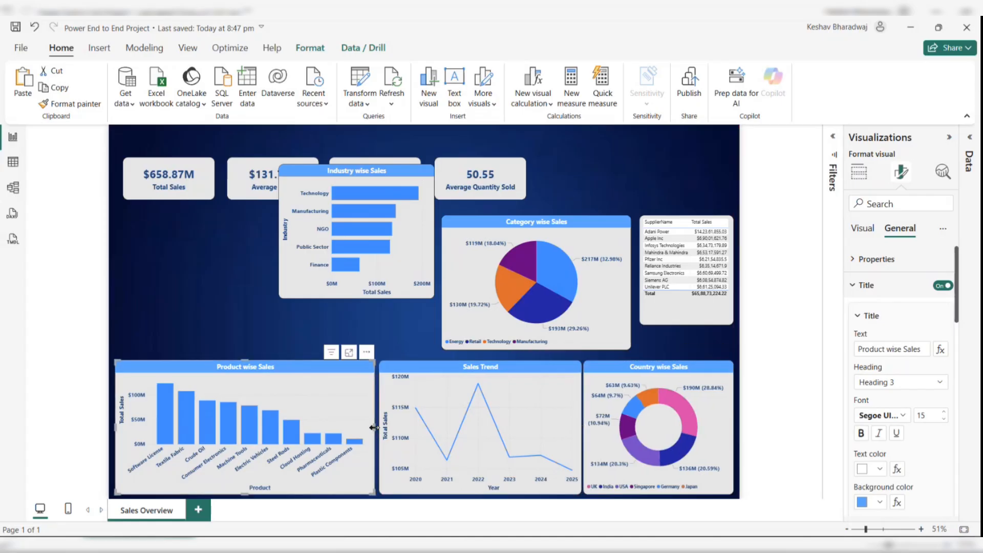
pyautogui.moveTo(374, 427); pyautogui.dragTo(389, 421)
pyautogui.click(389, 423)
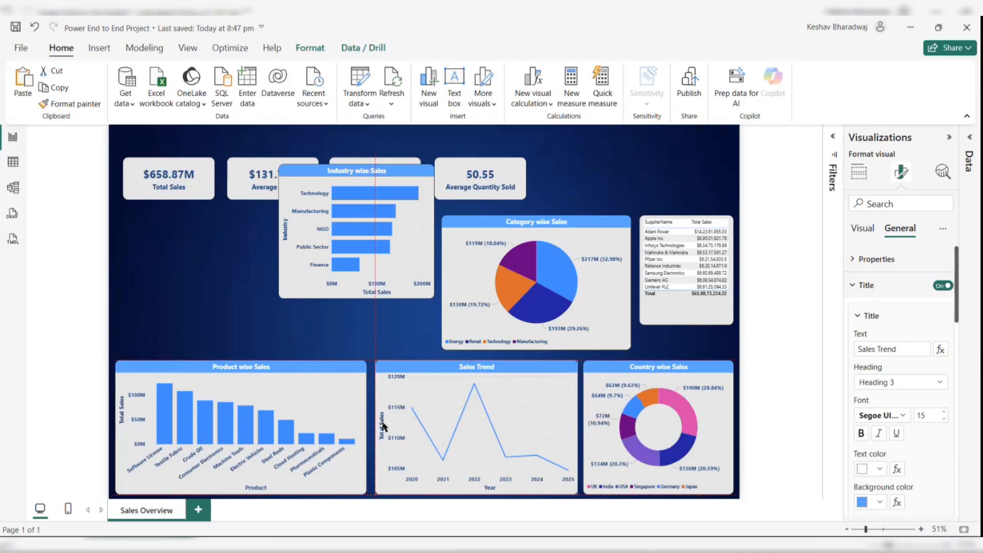
pyautogui.click(617, 418)
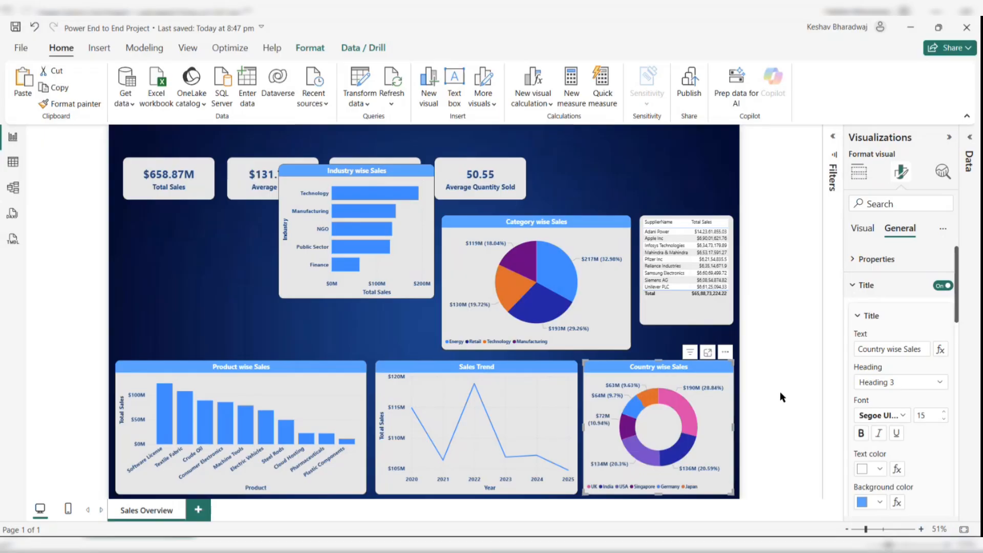
pyautogui.click(780, 392)
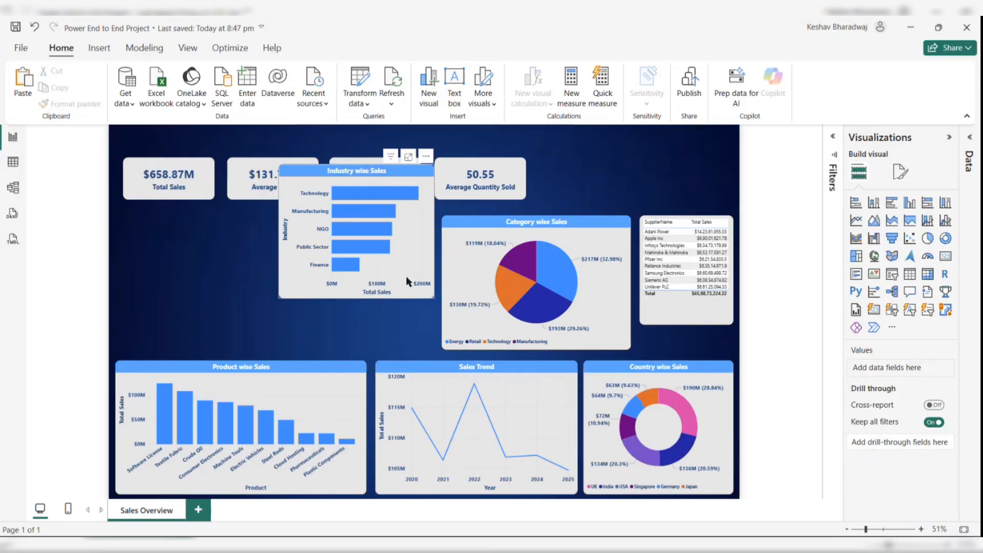
# - Move the industry chart to the top right and stack the Average Sales card below the Total Sales card
pyautogui.moveTo(407, 275); pyautogui.dragTo(690, 279)
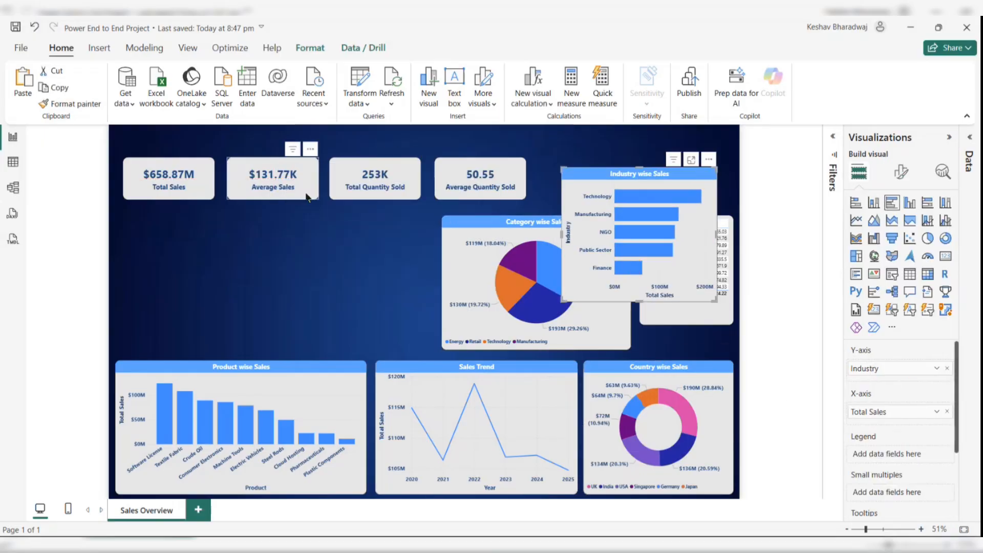
pyautogui.moveTo(279, 176); pyautogui.dragTo(179, 227)
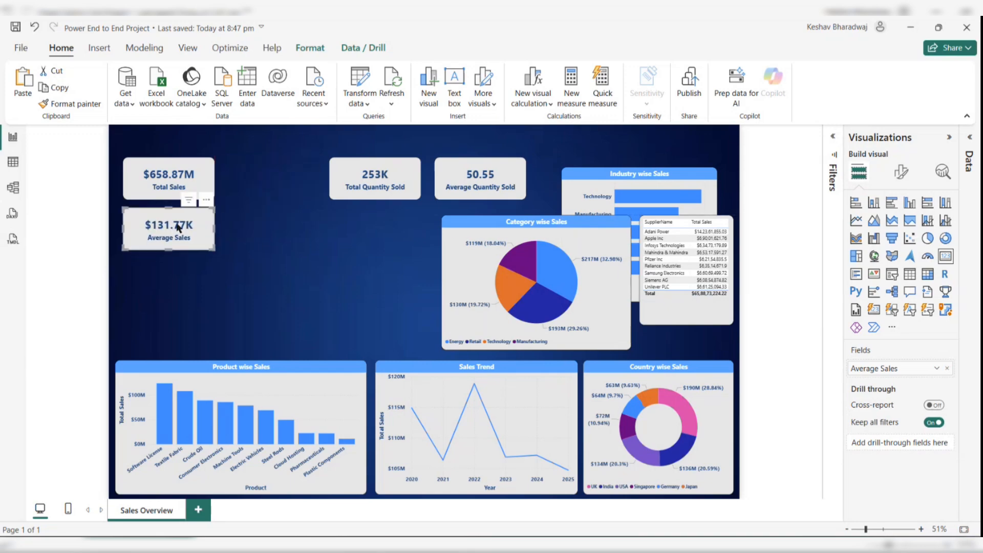
pyautogui.moveTo(172, 180); pyautogui.dragTo(168, 155)
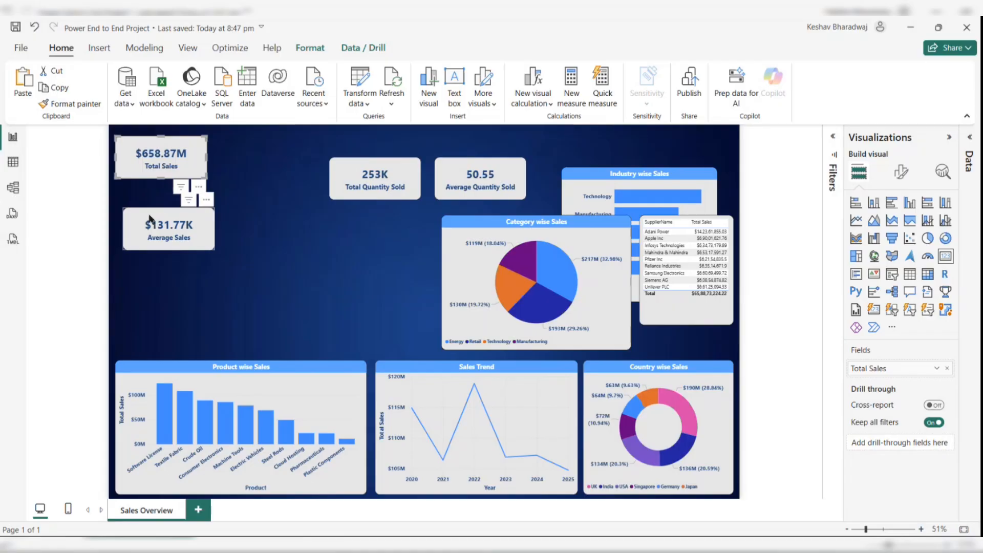
# - Stack the Average Sales, Total Quantity Sold and Average Quantity Sold cards beneath the Total Sales card in the left column
pyautogui.moveTo(150, 218); pyautogui.dragTo(143, 198)
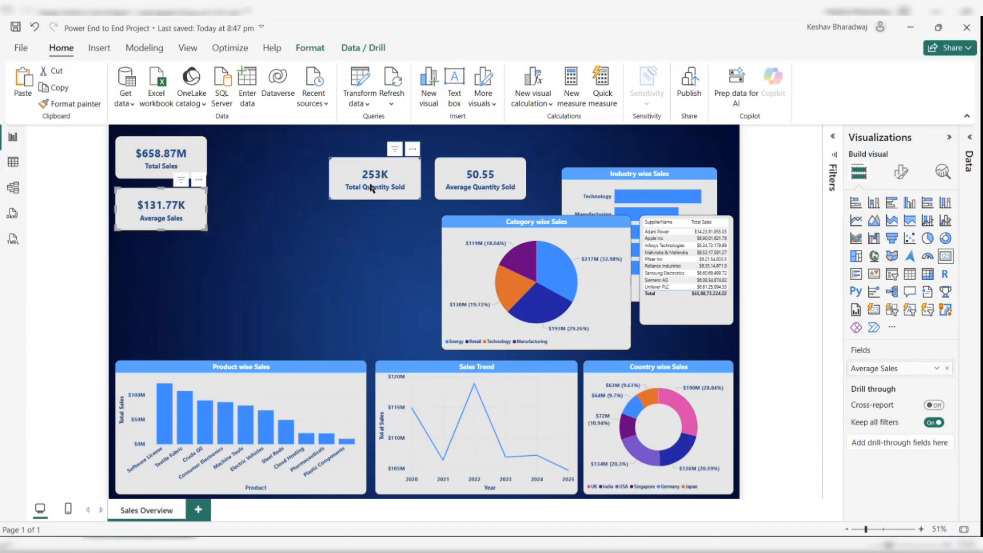
pyautogui.moveTo(371, 188); pyautogui.dragTo(160, 265)
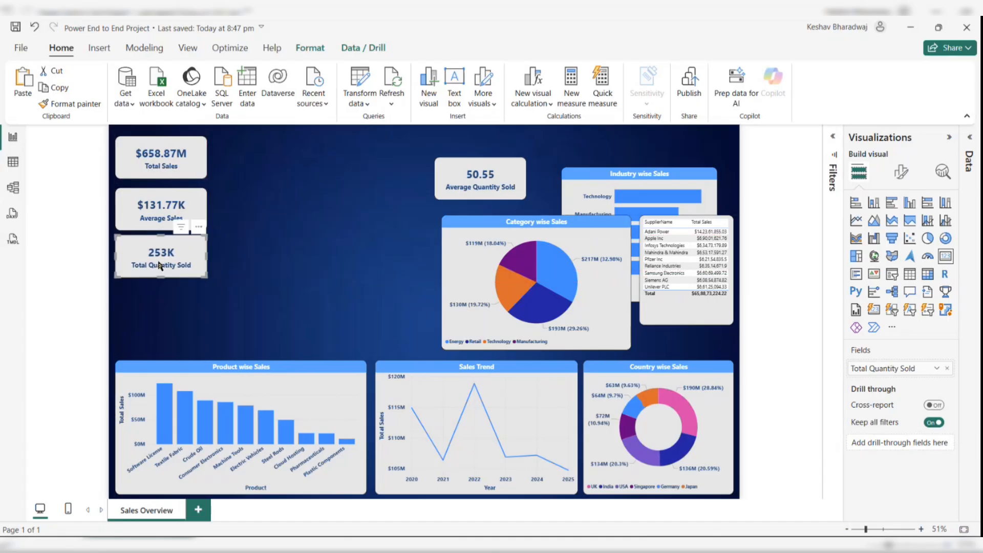
pyautogui.moveTo(469, 188); pyautogui.dragTo(152, 314)
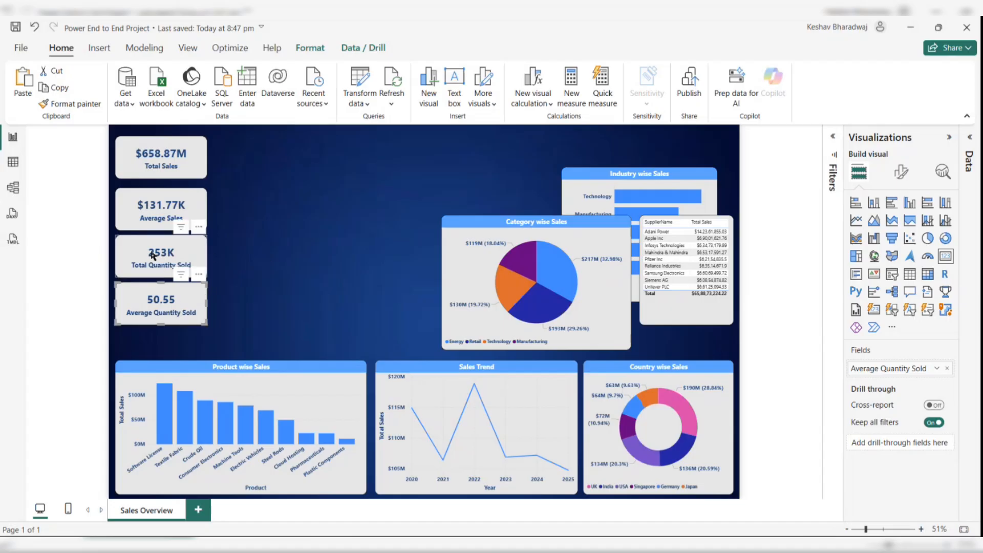
# - Select all four KPI cards, align them left and distribute them vertically
pyautogui.click(272, 302)
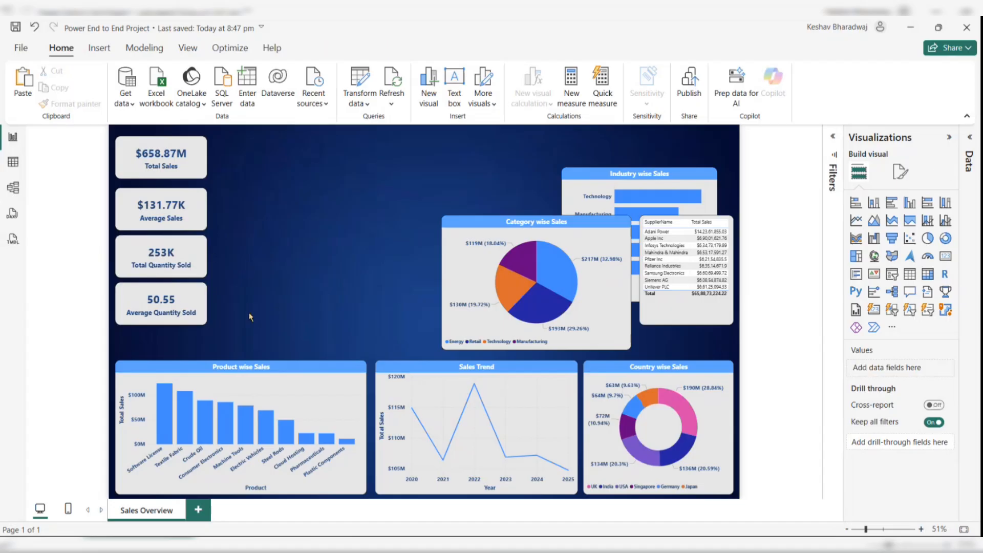
pyautogui.moveTo(256, 320); pyautogui.dragTo(136, 146)
pyautogui.moveTo(234, 330); pyautogui.dragTo(90, 102)
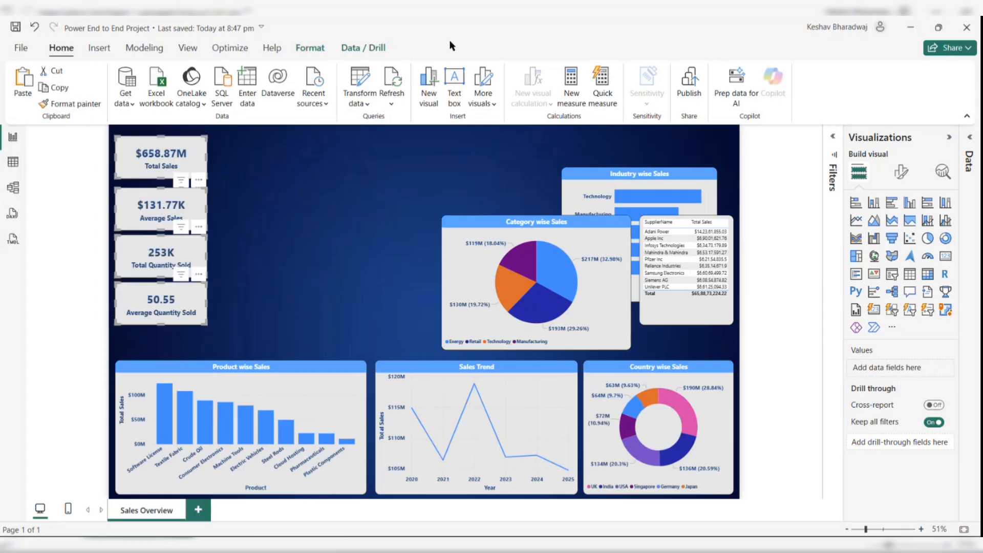
pyautogui.click(311, 52)
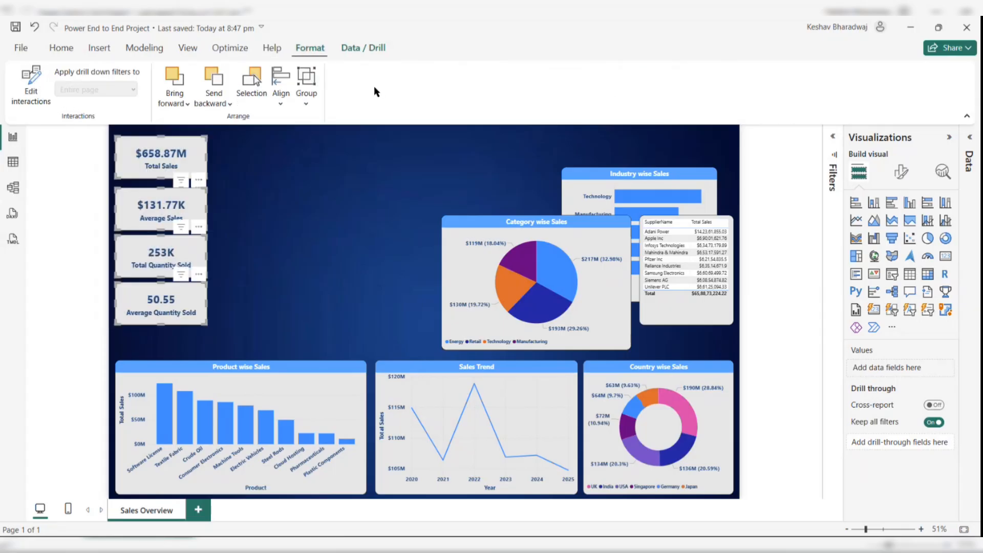
pyautogui.click(283, 104)
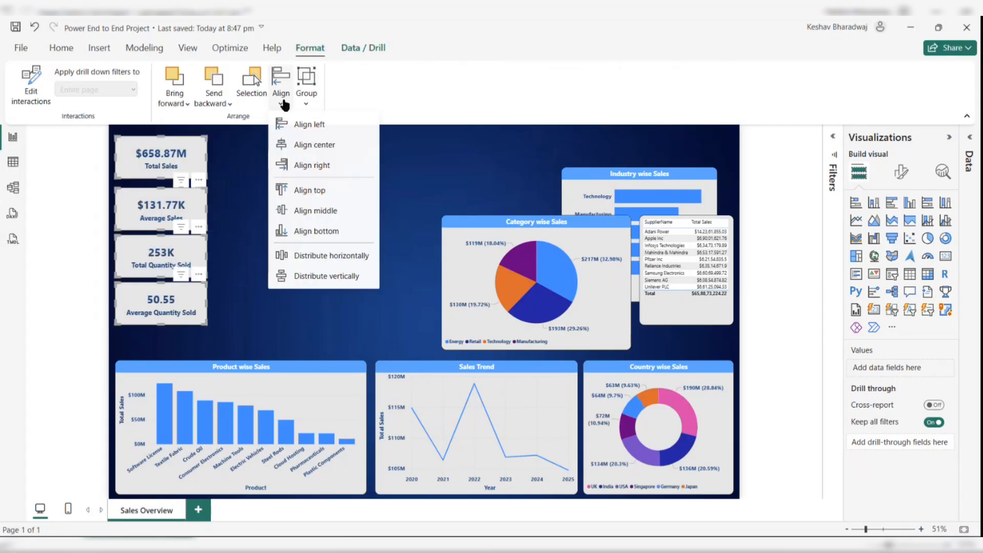
pyautogui.click(306, 132)
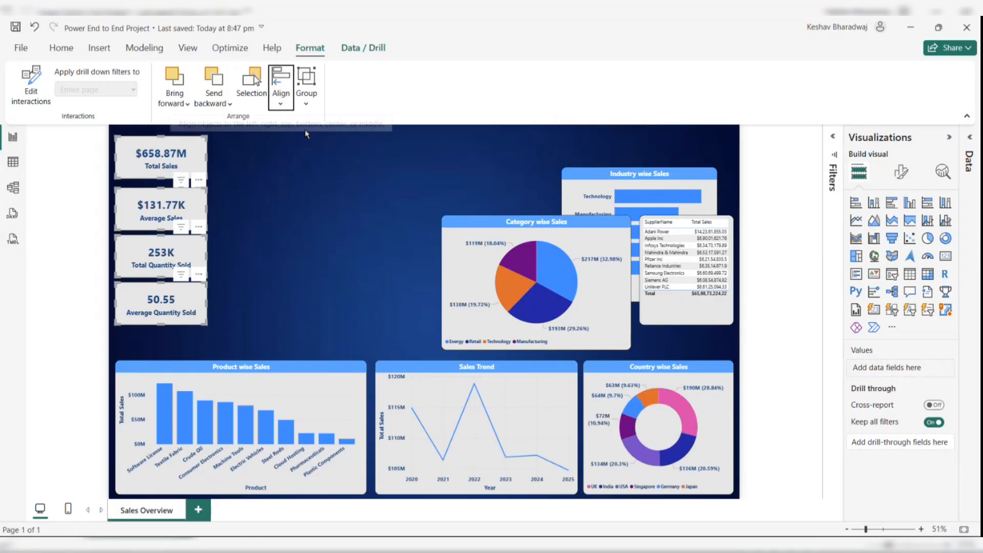
pyautogui.click(289, 105)
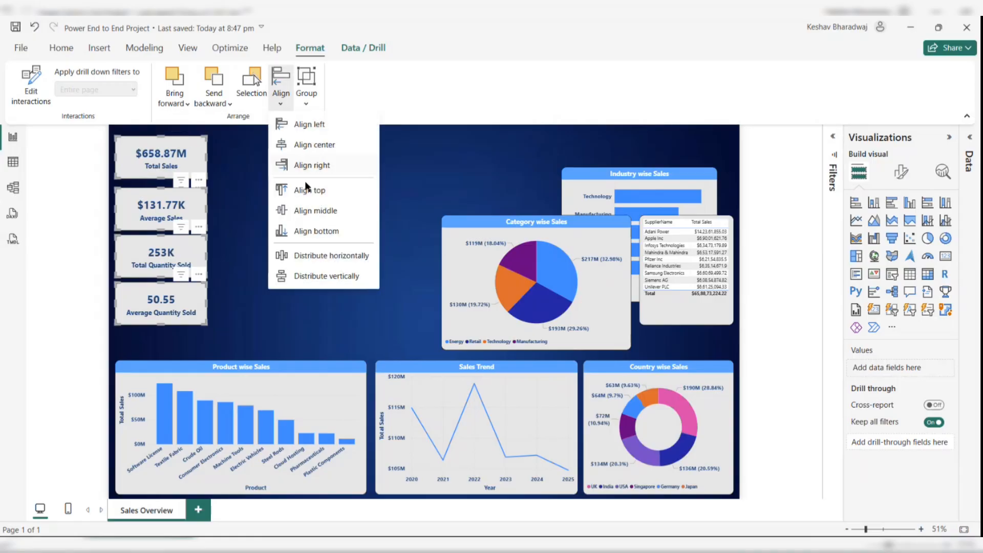
pyautogui.click(319, 276)
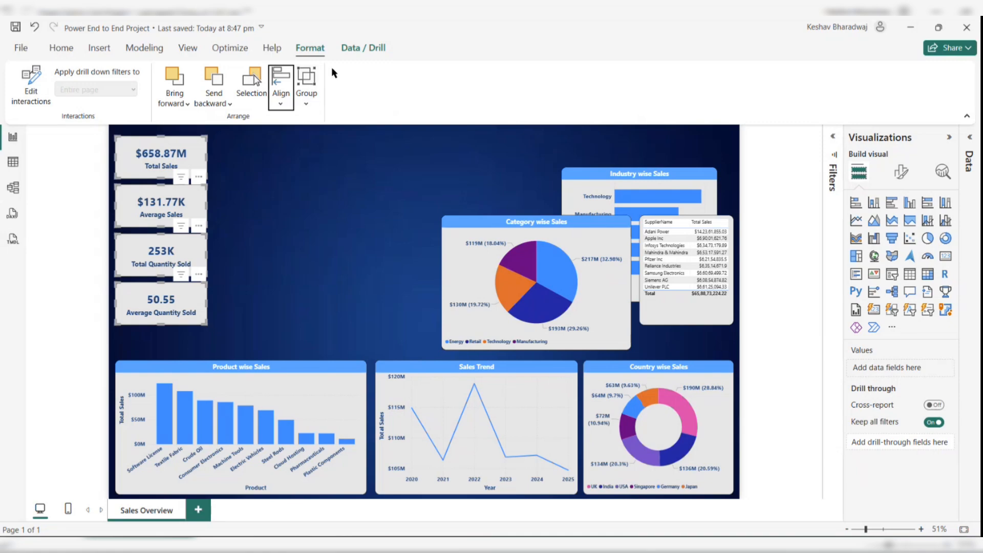
# - Group the four selected KPI cards into one object
pyautogui.click(309, 97)
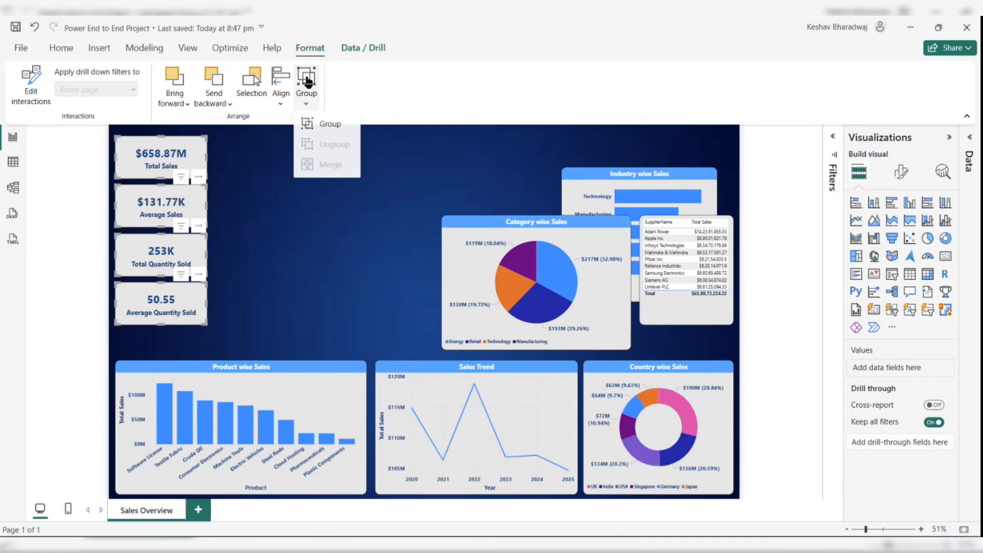
pyautogui.click(321, 125)
pyautogui.click(247, 244)
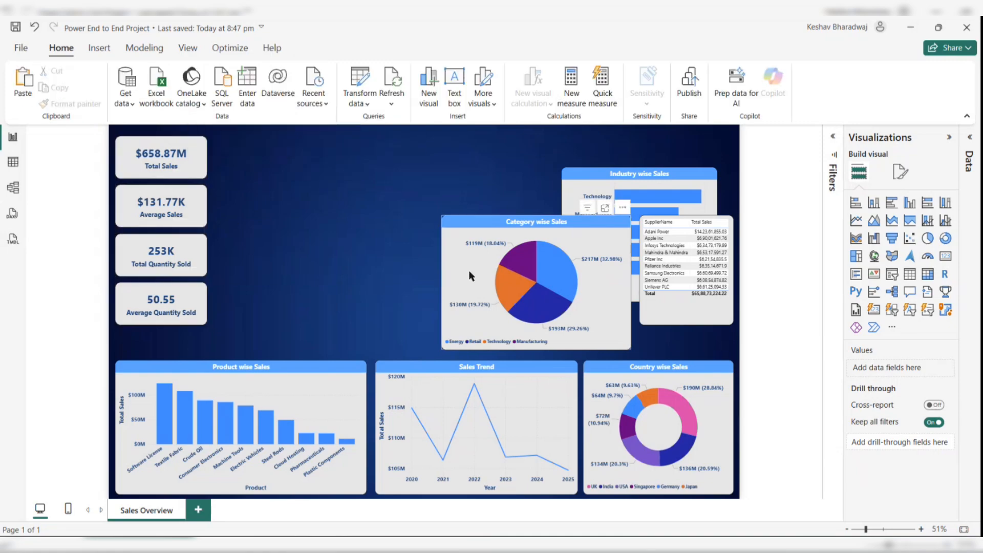
# - Move the Category wise Sales pie chart beside the KPI card column
pyautogui.moveTo(454, 270); pyautogui.dragTo(262, 241)
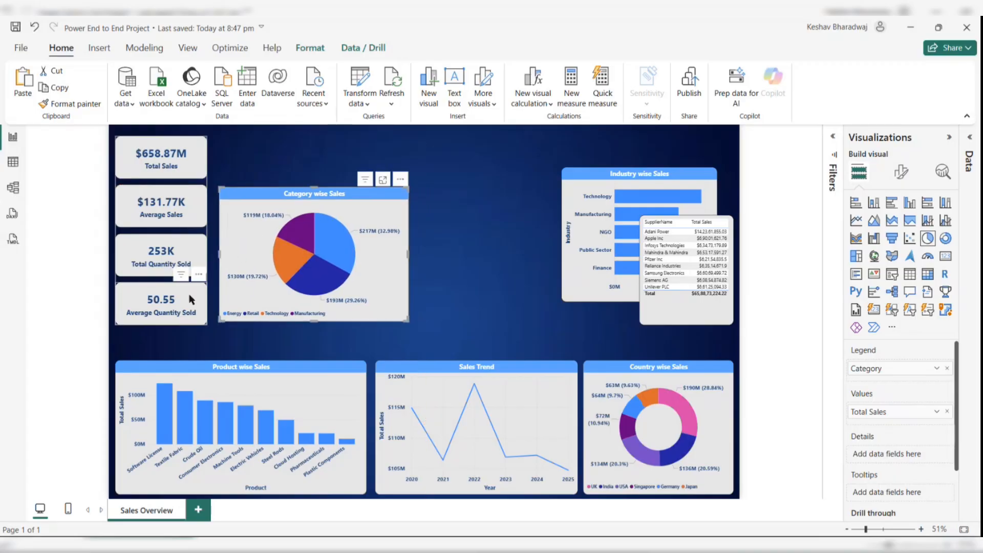
# - Raise the Product wise Sales, Sales Trend and Country wise Sales charts slightly in the bottom row
pyautogui.click(193, 383)
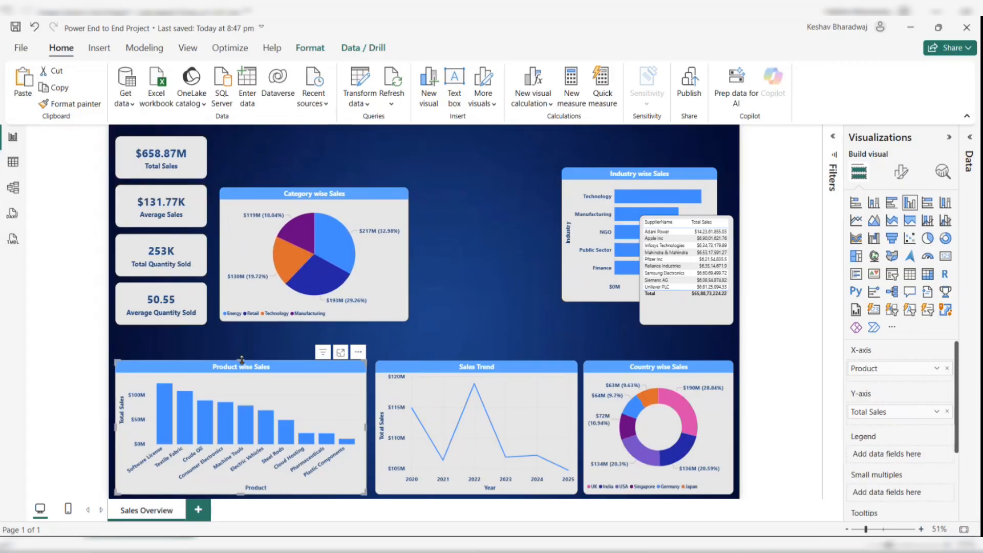
pyautogui.moveTo(242, 361); pyautogui.dragTo(240, 348)
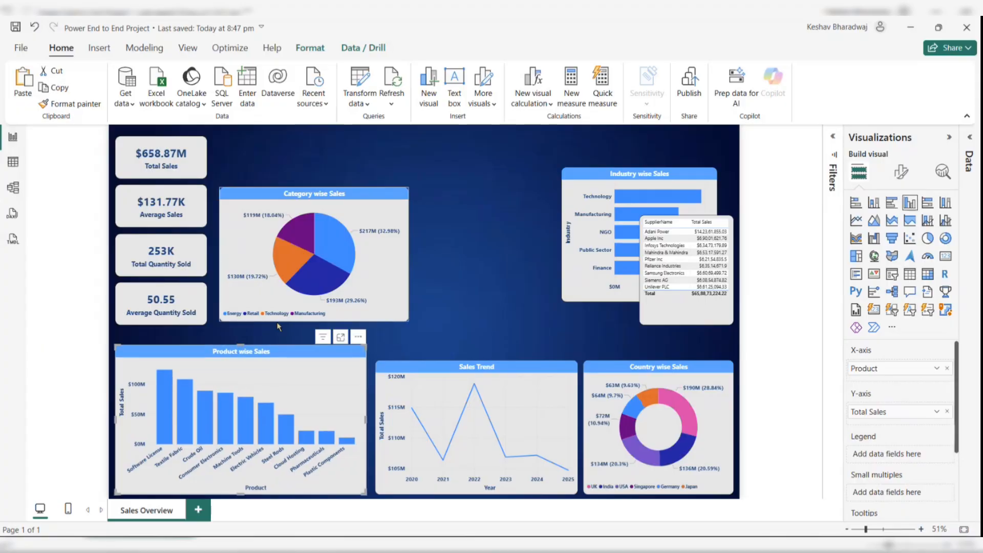
pyautogui.click(431, 395)
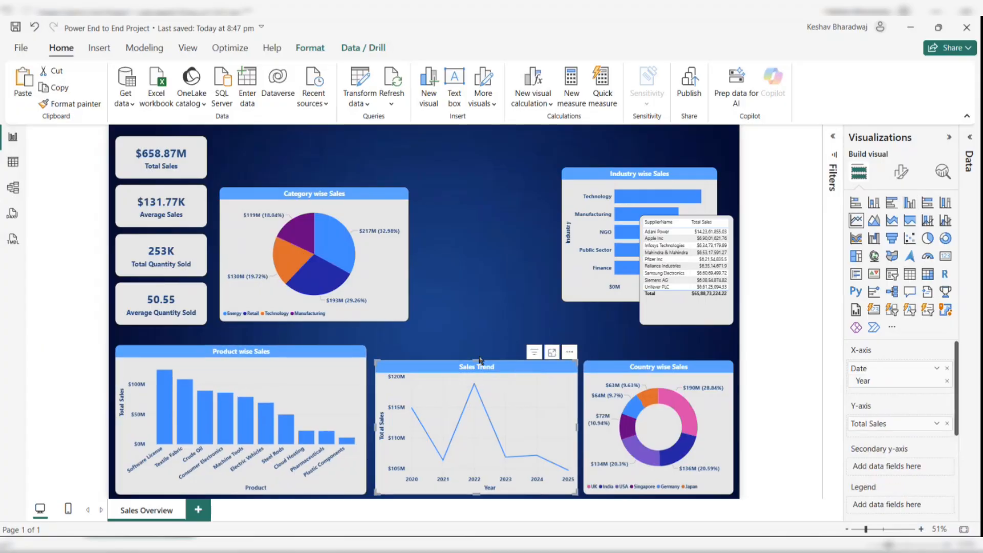
pyautogui.click(478, 354)
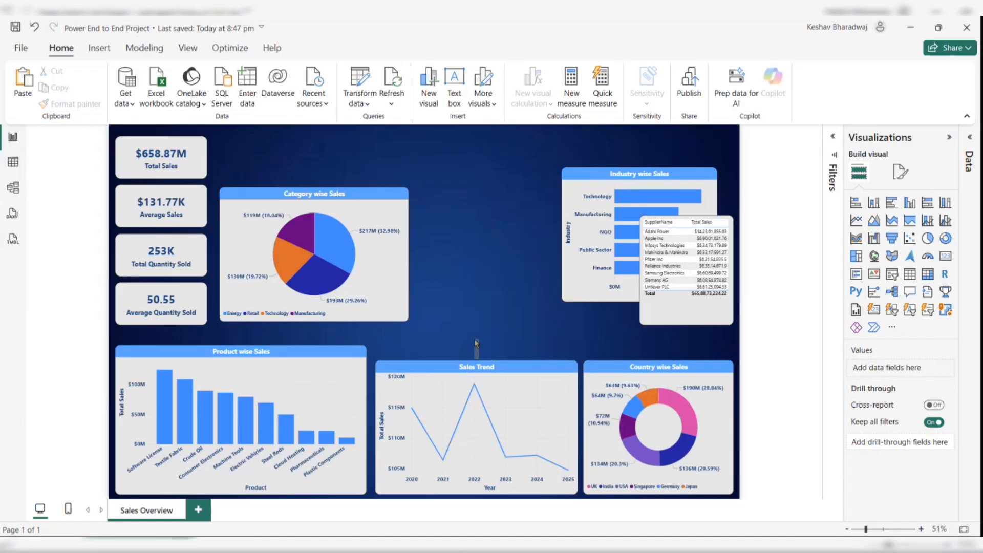
pyautogui.click(461, 401)
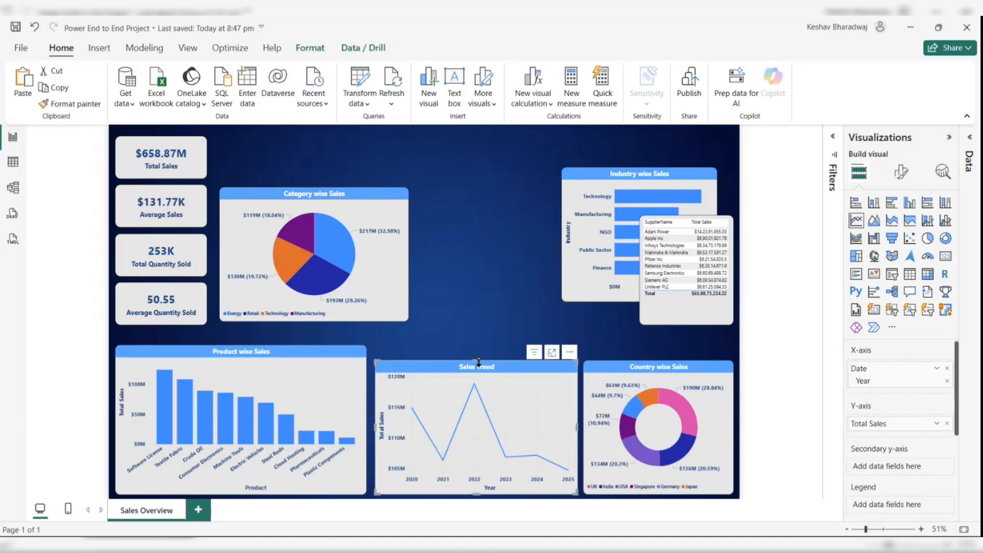
pyautogui.moveTo(478, 362); pyautogui.dragTo(478, 346)
pyautogui.click(664, 384)
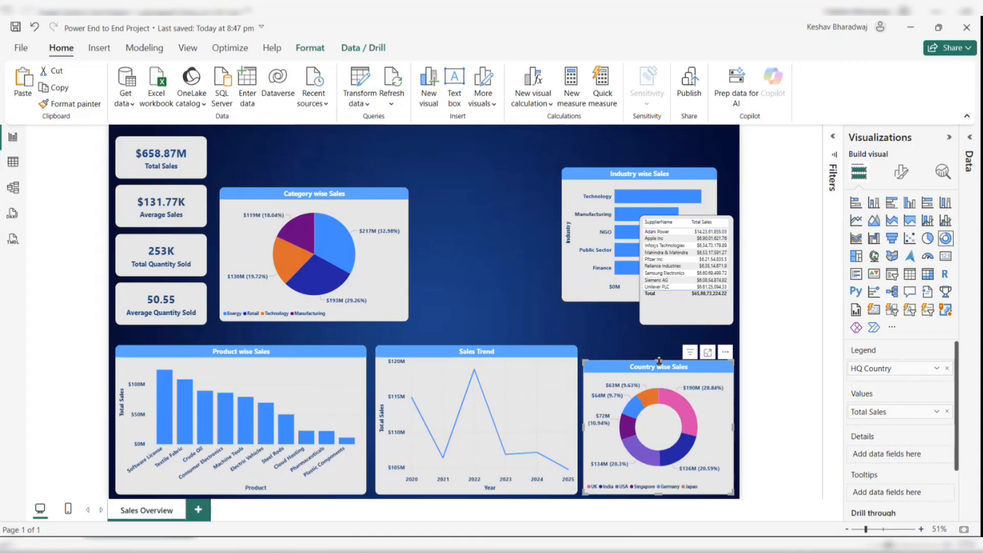
pyautogui.moveTo(659, 360); pyautogui.dragTo(659, 345)
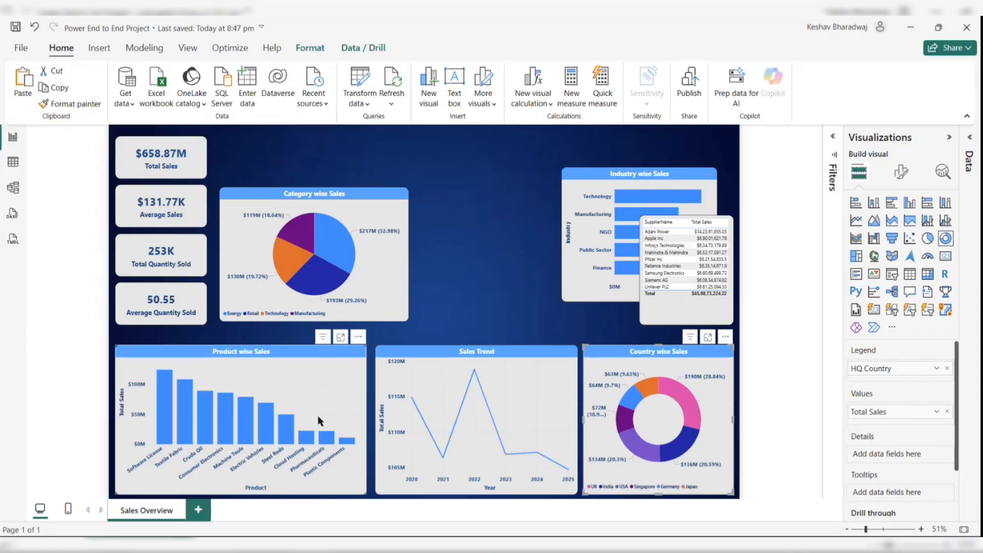
# - Select the three bottom-row charts and distribute them horizontally
pyautogui.keyDown('ctrl'); pyautogui.click(320, 415); pyautogui.keyUp('ctrl')
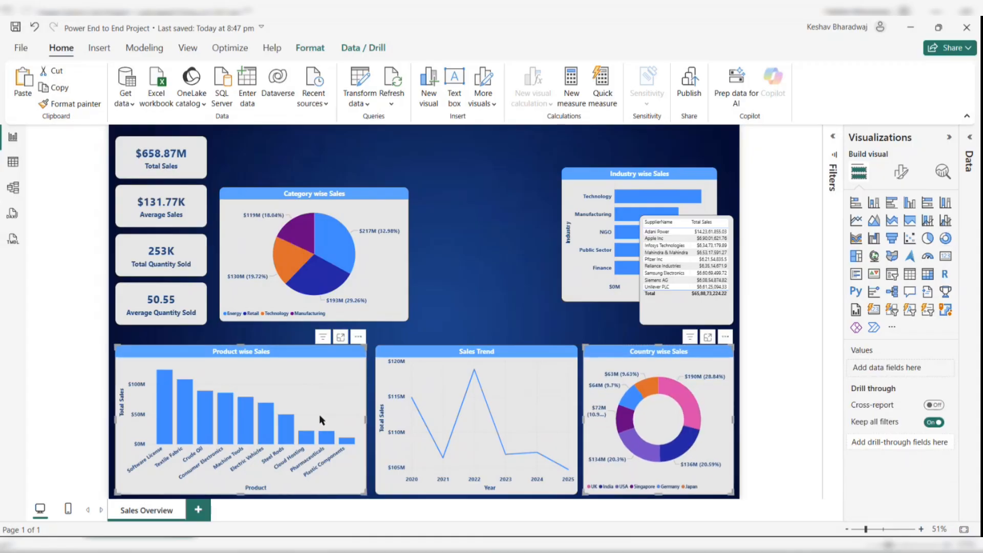
pyautogui.keyDown('ctrl'); pyautogui.click(422, 396); pyautogui.keyUp('ctrl')
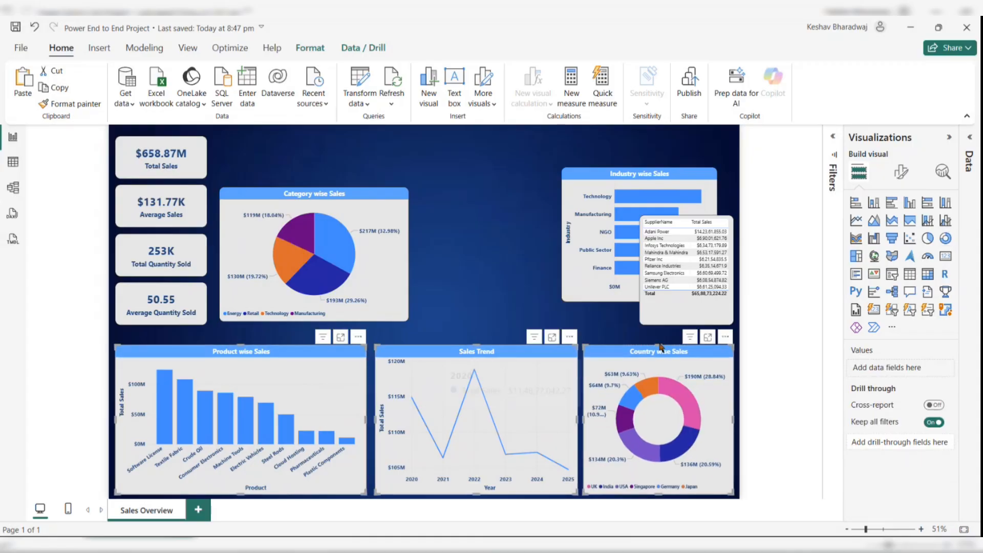
pyautogui.click(309, 51)
pyautogui.click(280, 98)
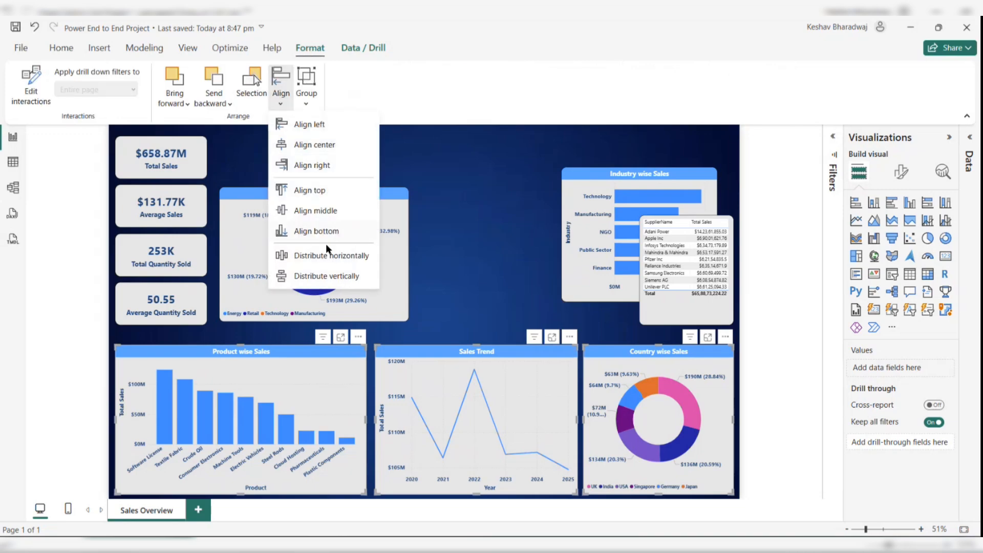
pyautogui.click(320, 254)
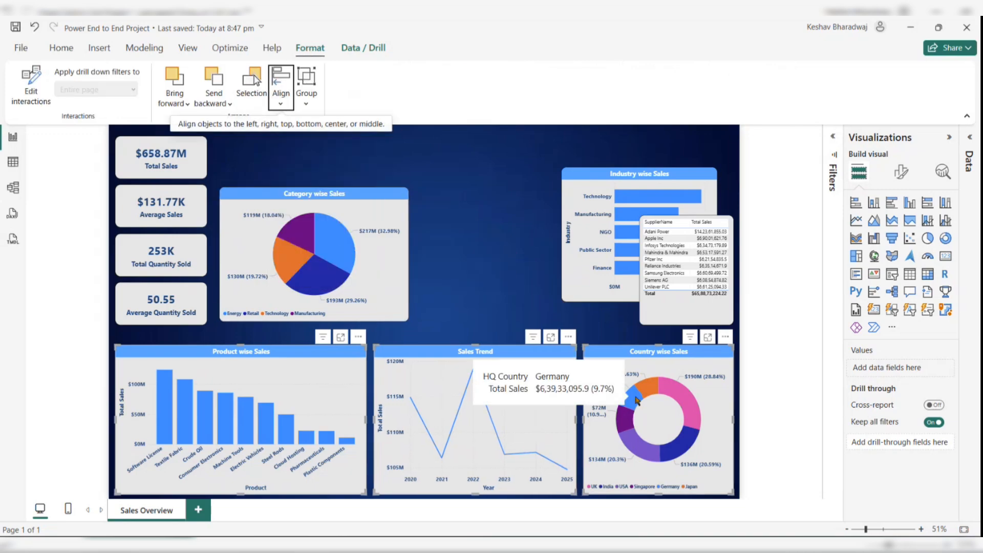
pyautogui.click(467, 279)
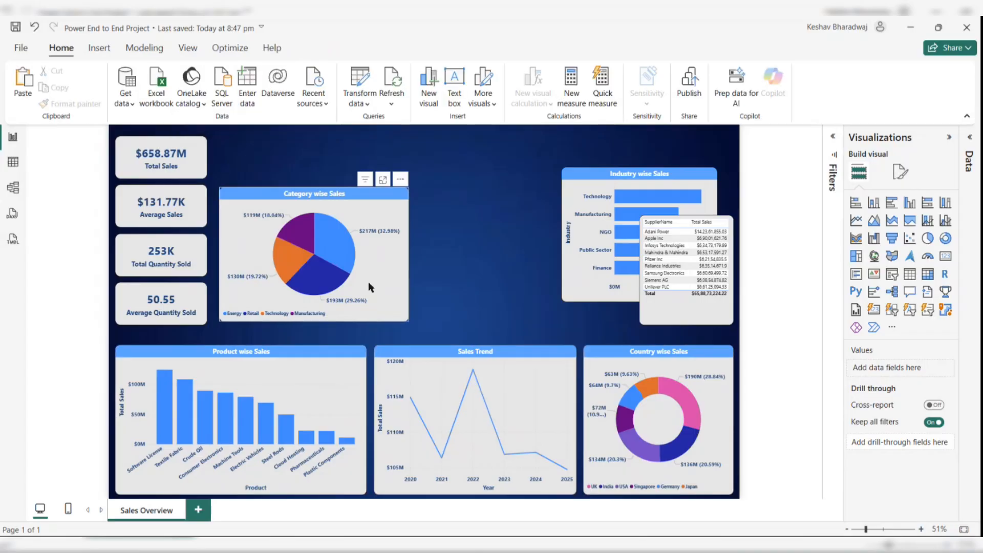
# - Nudge the Category chart down and reposition the grouped KPI cards near the top of the page
pyautogui.moveTo(365, 296); pyautogui.dragTo(364, 304)
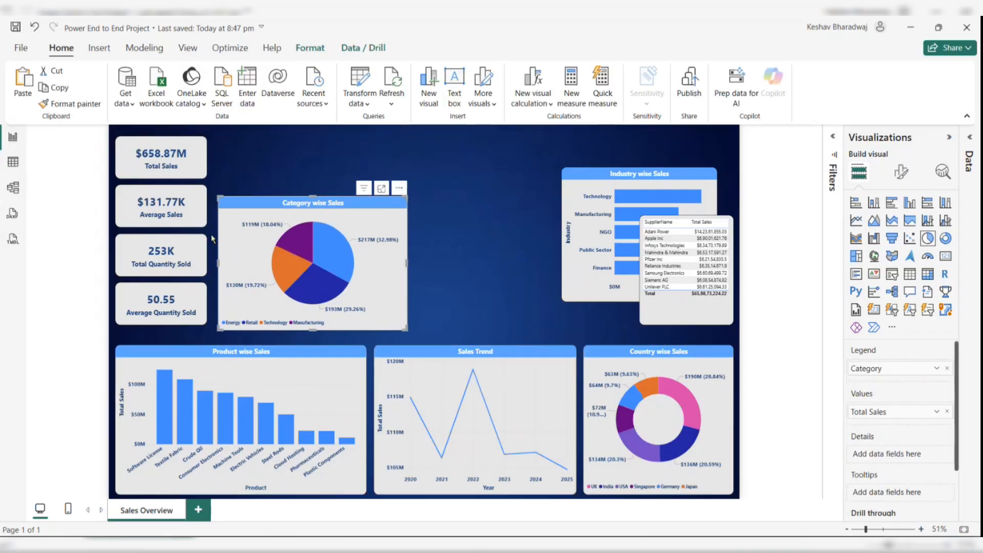
pyautogui.moveTo(166, 215); pyautogui.dragTo(165, 226)
pyautogui.click(164, 226)
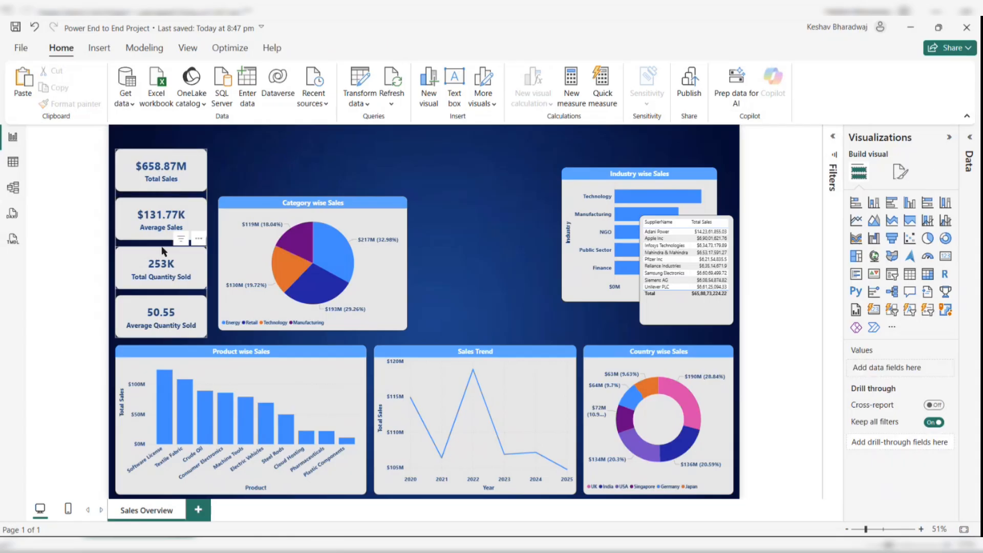
pyautogui.click(162, 149)
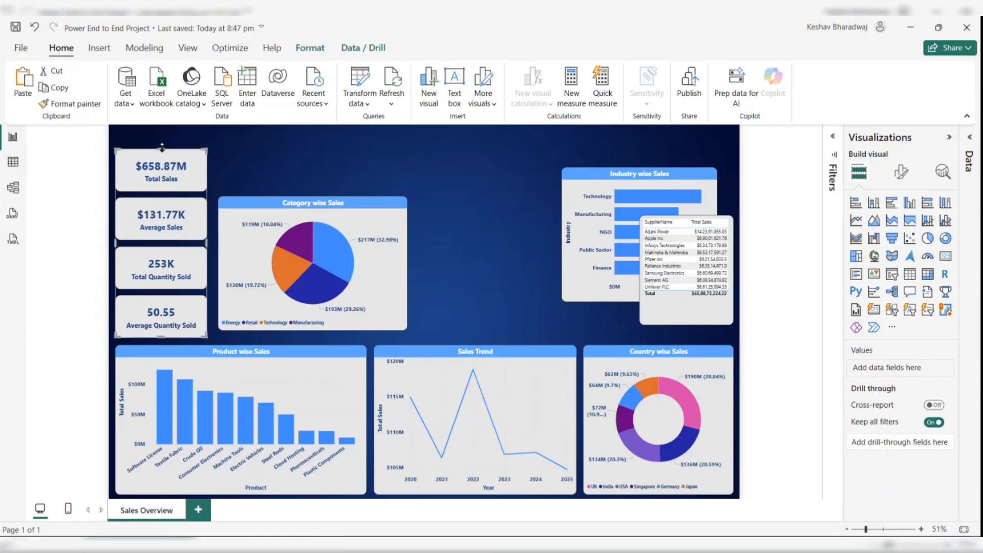
pyautogui.moveTo(162, 148); pyautogui.dragTo(162, 136)
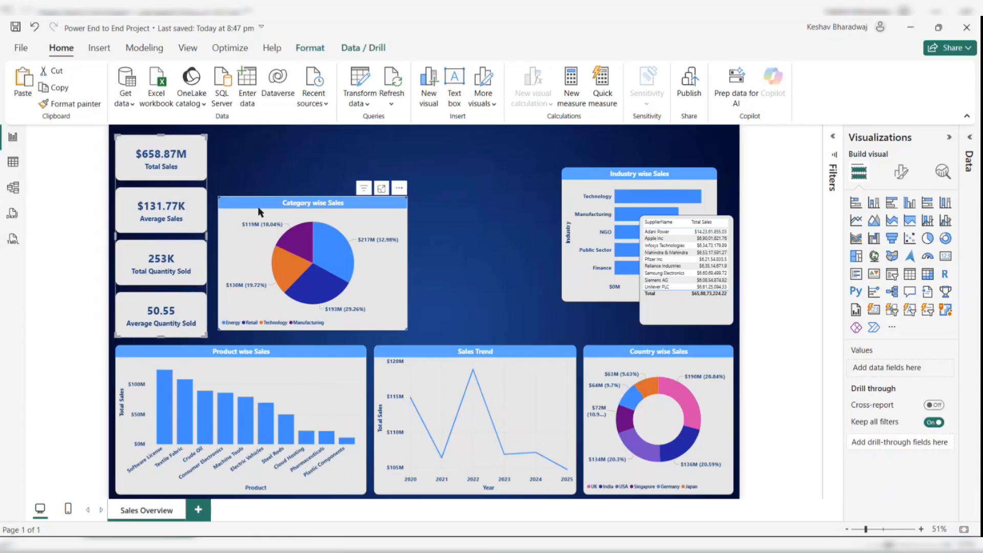
# - Move the Category wise Sales chart up to line up with the top of the card column
pyautogui.click(271, 185)
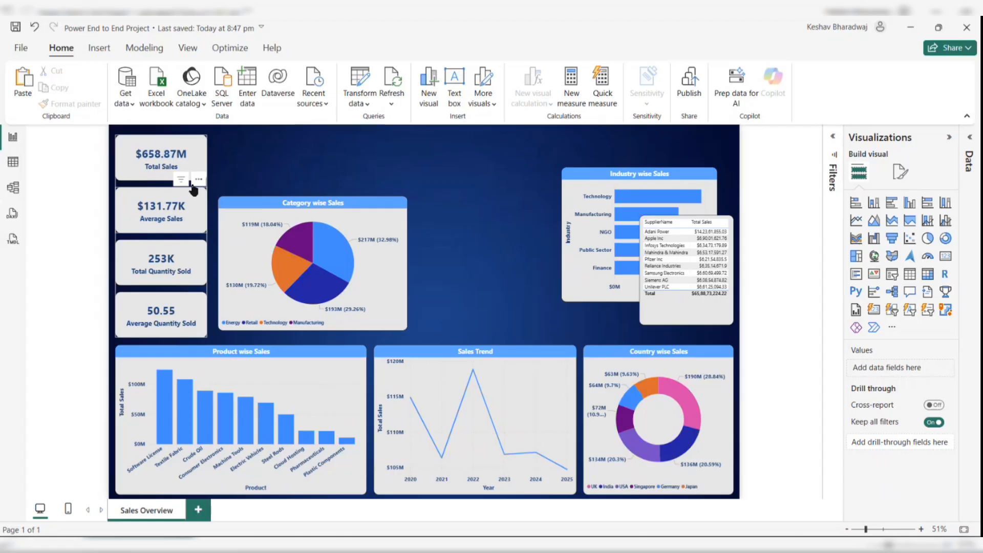
pyautogui.click(266, 255)
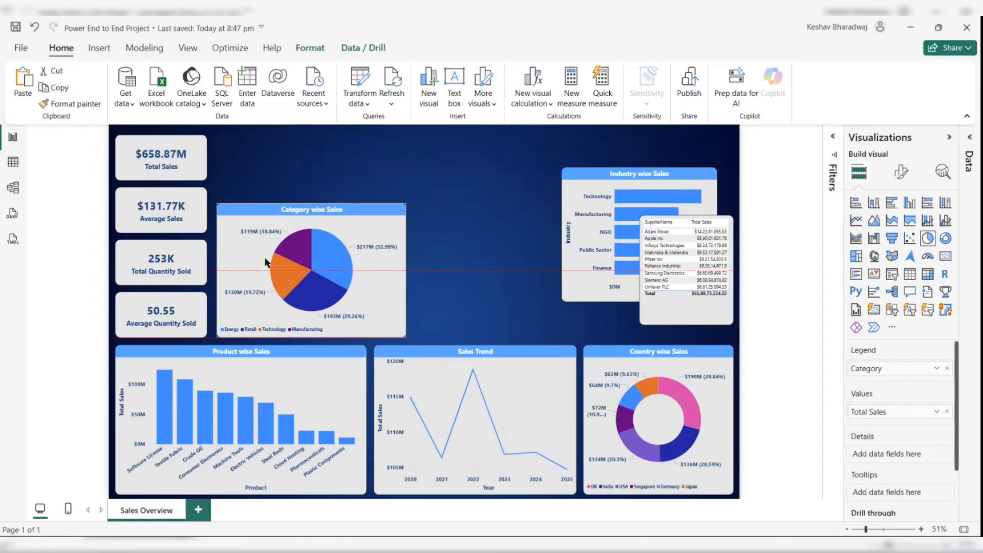
pyautogui.moveTo(266, 258); pyautogui.dragTo(264, 264)
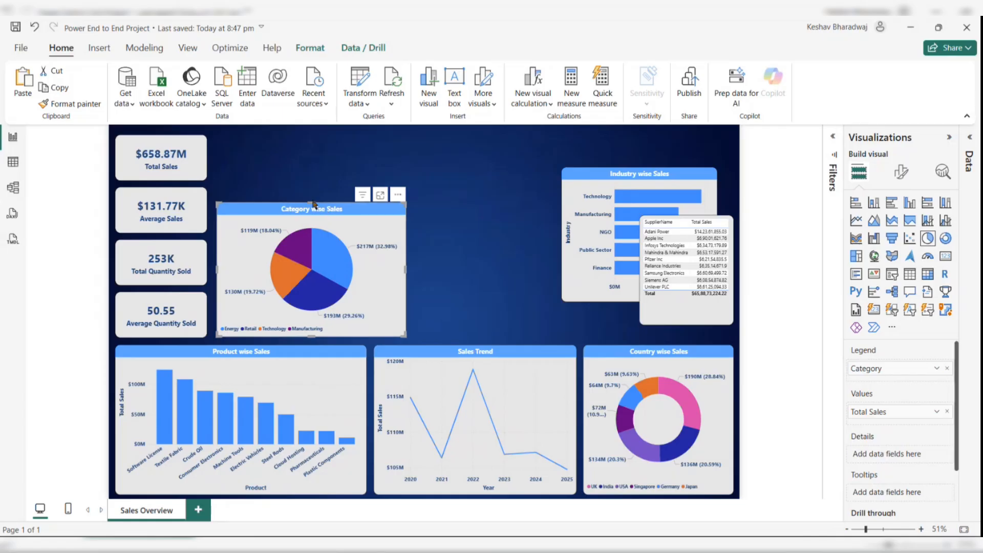
pyautogui.moveTo(313, 201); pyautogui.dragTo(315, 178)
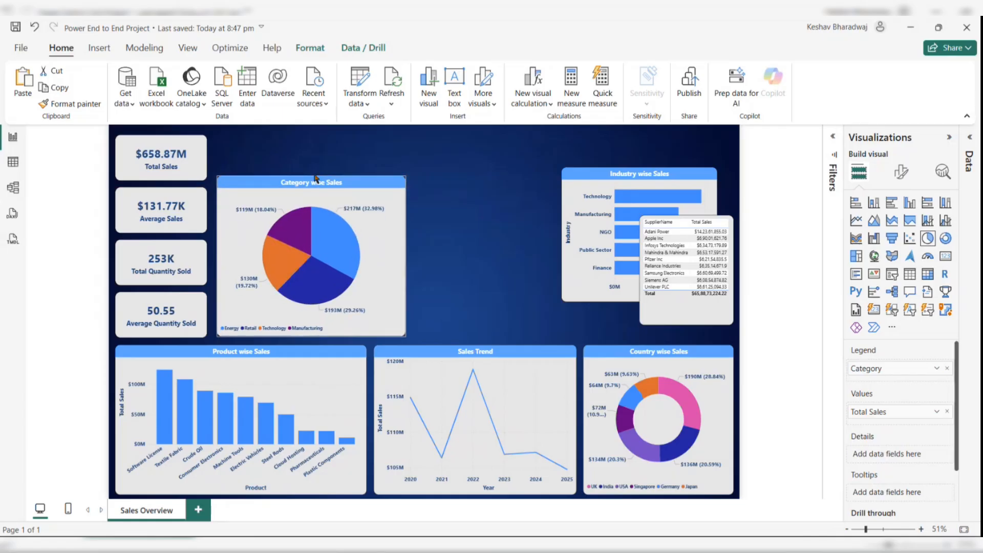
# - Swap places so the Industry wise Sales chart sits beside the cards and the Category chart moves right
pyautogui.moveTo(581, 193); pyautogui.dragTo(492, 197)
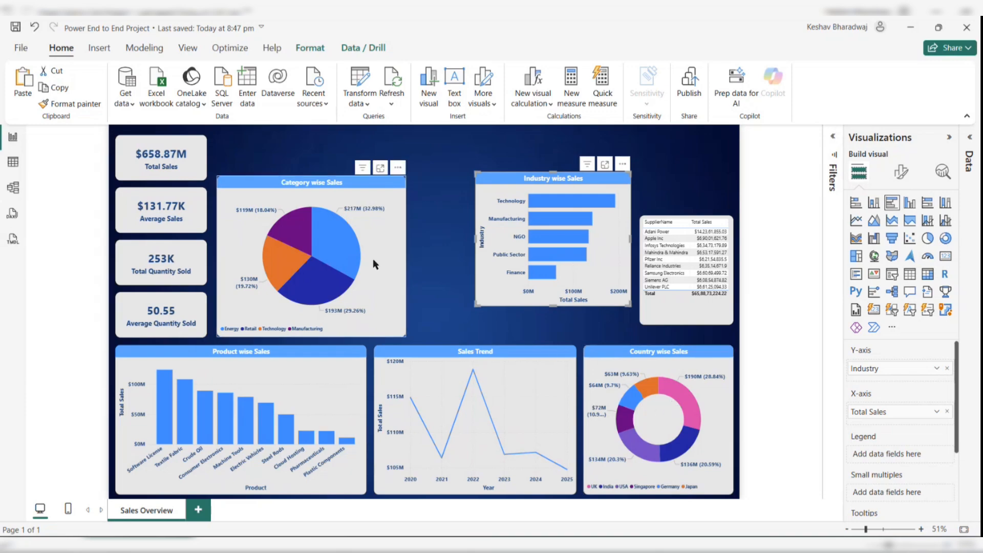
pyautogui.moveTo(376, 189); pyautogui.dragTo(709, 218)
pyautogui.moveTo(326, 197); pyautogui.dragTo(314, 179)
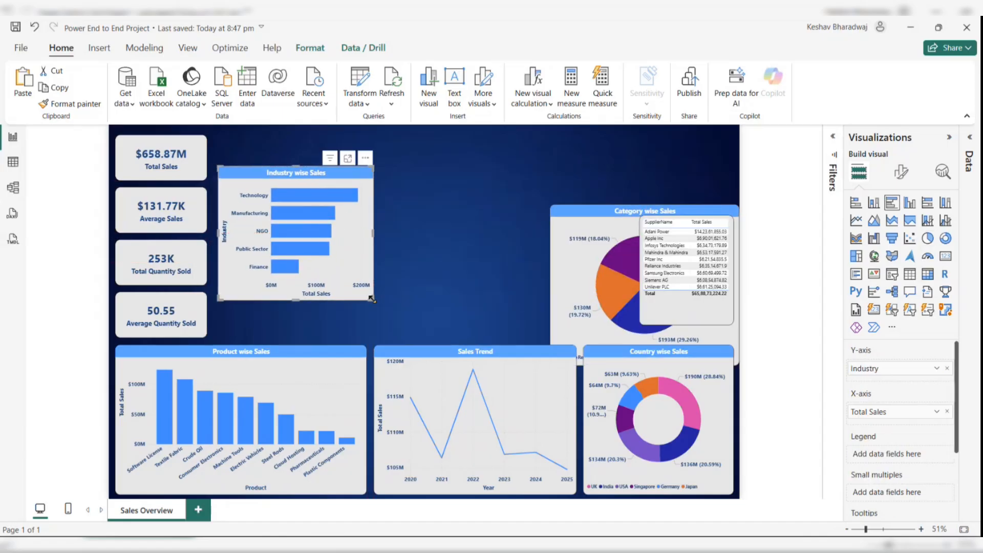
# - Enlarge the Industry wise Sales chart and place the Category wise Sales chart right beside it
pyautogui.moveTo(372, 299); pyautogui.dragTo(411, 339)
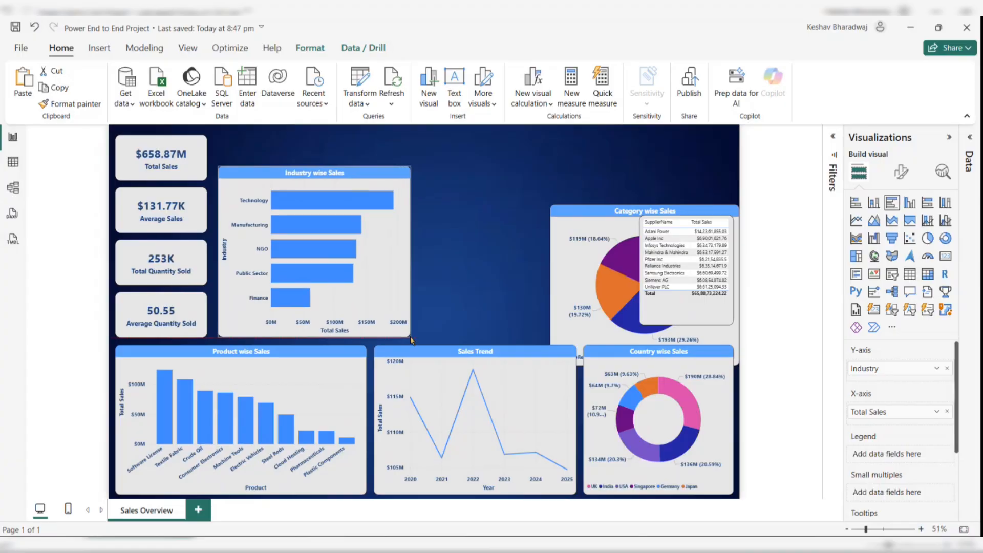
pyautogui.moveTo(567, 249); pyautogui.dragTo(437, 215)
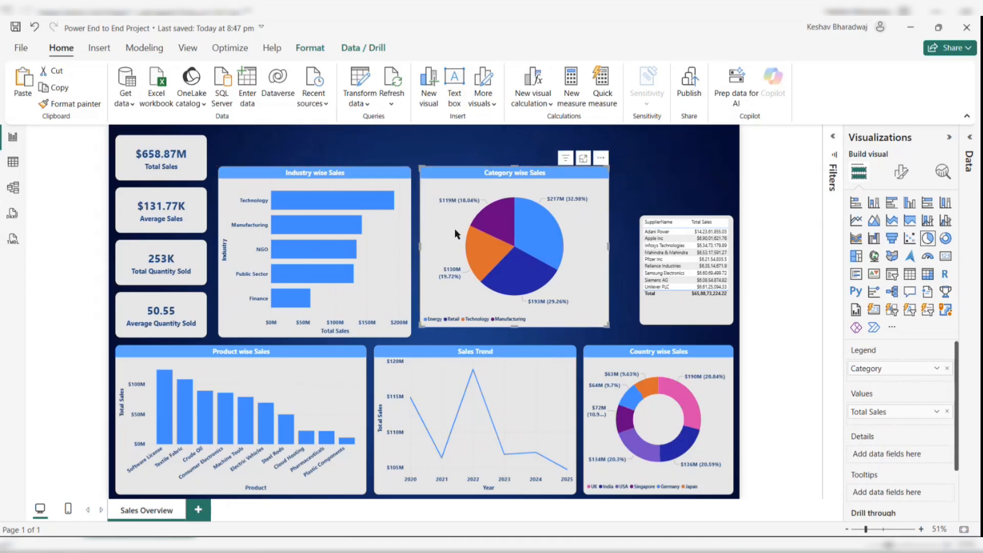
pyautogui.moveTo(455, 225); pyautogui.dragTo(460, 228)
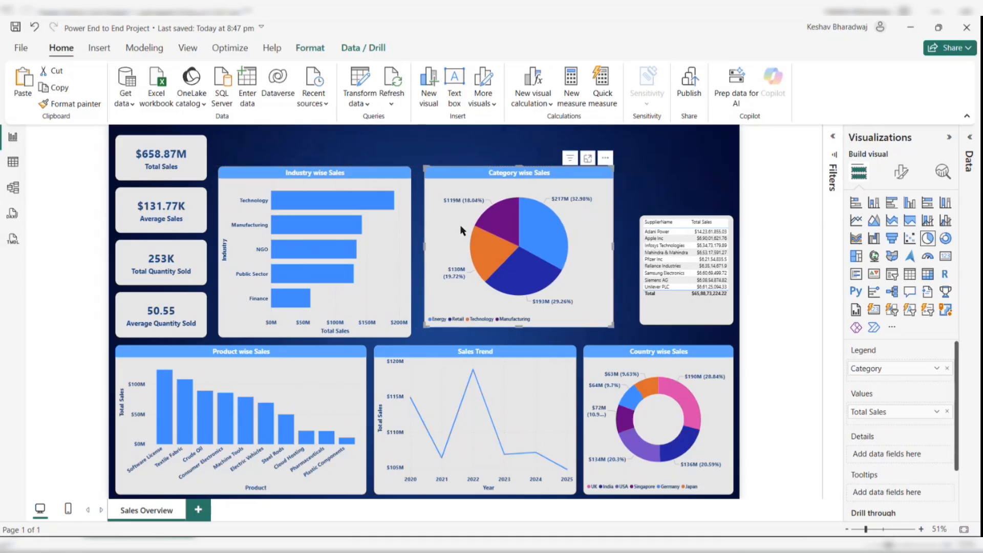
pyautogui.click(398, 230)
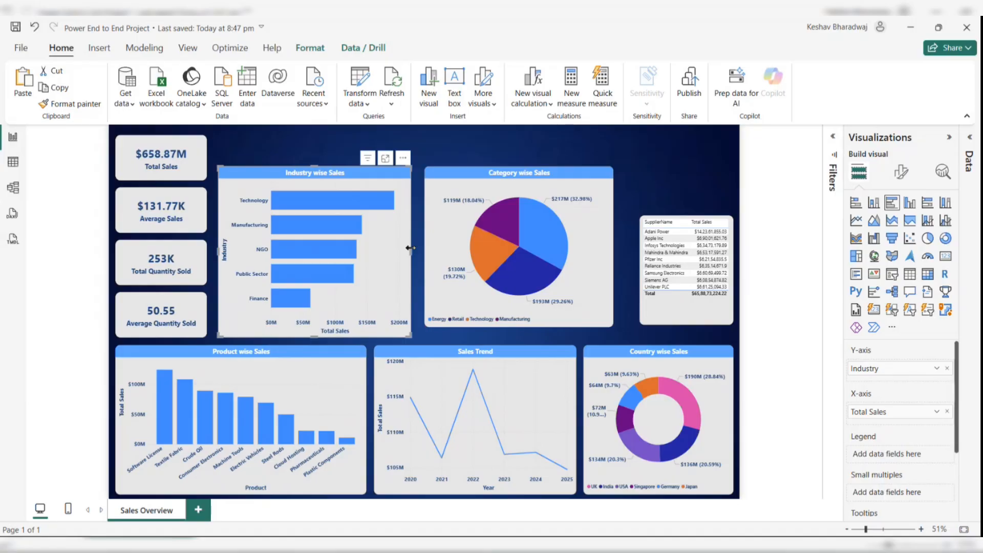
pyautogui.moveTo(411, 249); pyautogui.dragTo(452, 249)
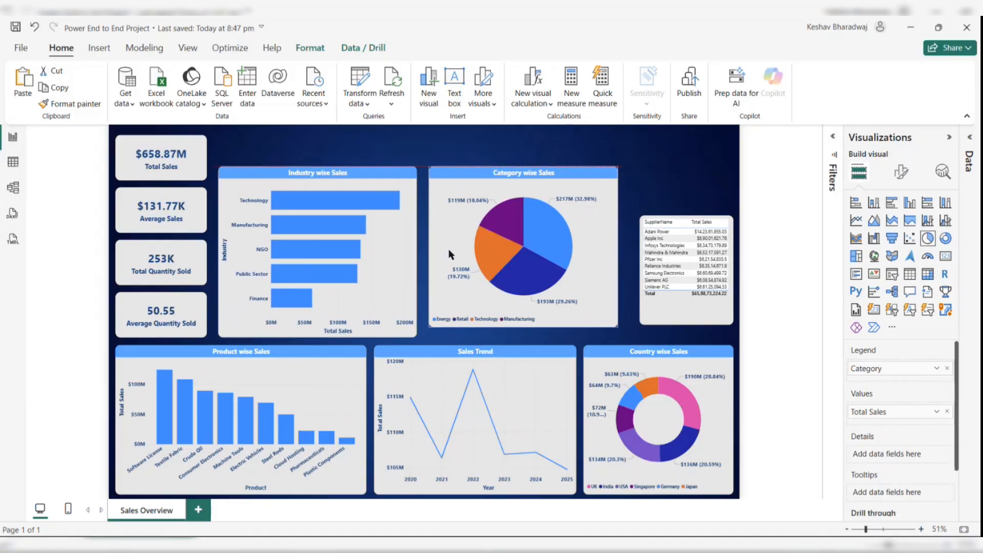
# - Stretch the Category wise Sales chart and the supplier table downward to match the Industry chart's height
pyautogui.moveTo(523, 324); pyautogui.dragTo(524, 336)
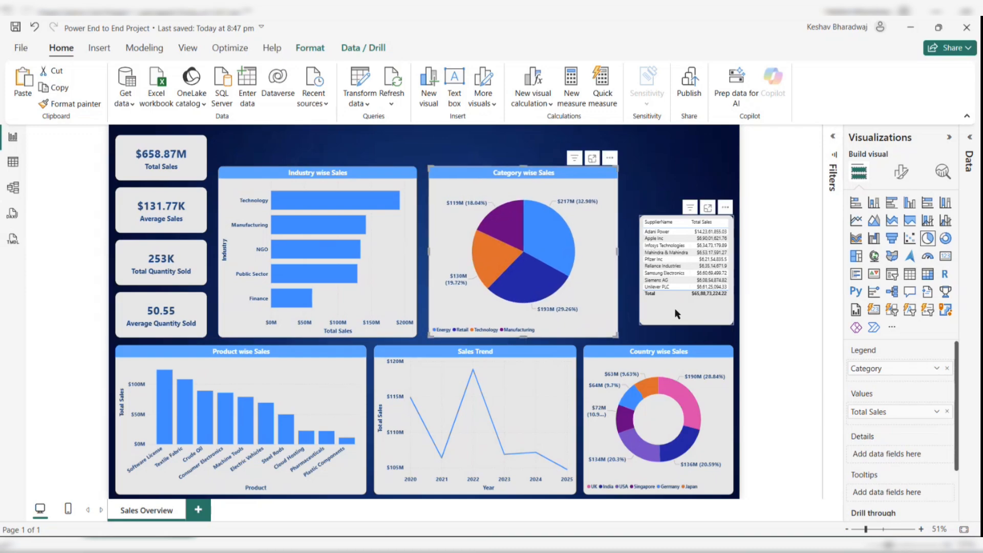
pyautogui.moveTo(674, 309); pyautogui.dragTo(674, 338)
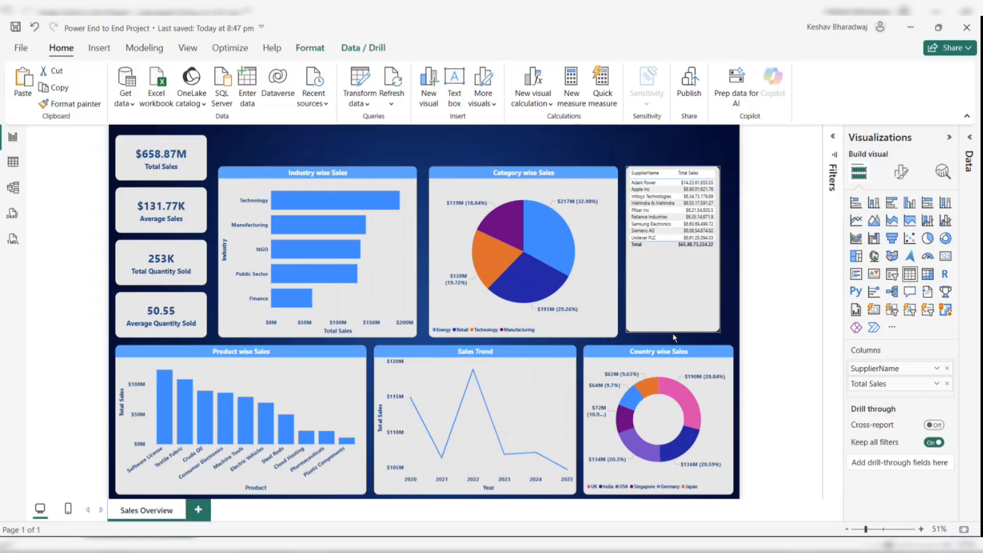
pyautogui.moveTo(723, 248); pyautogui.dragTo(734, 258)
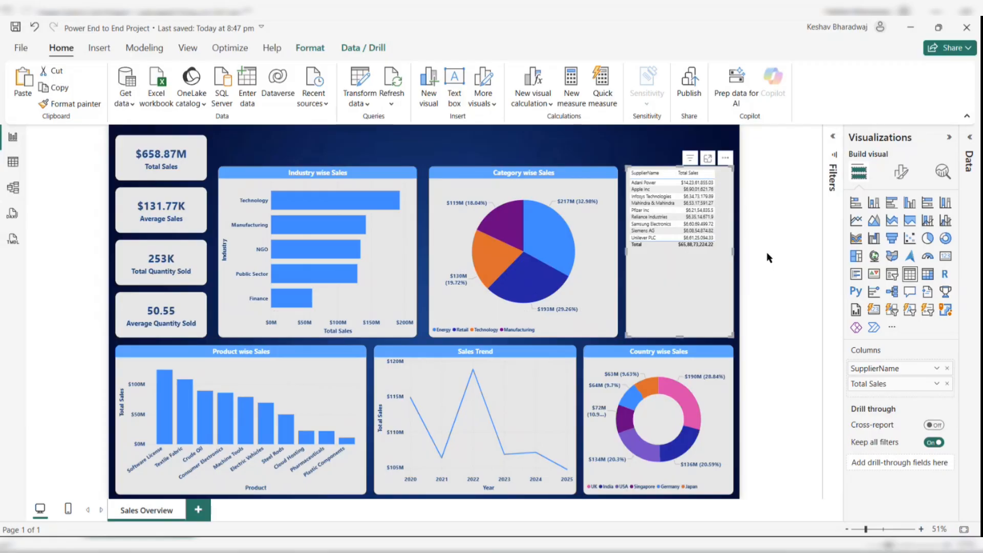
pyautogui.click(767, 258)
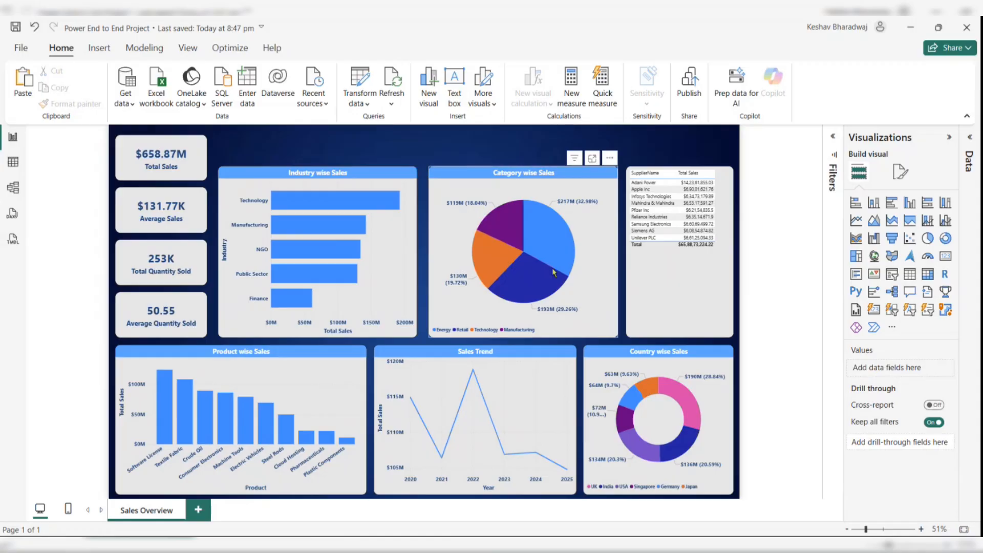
# - Shift the Industry chart, Category chart and supplier table down slightly so their top edges line up
pyautogui.click(369, 278)
pyautogui.click(315, 164)
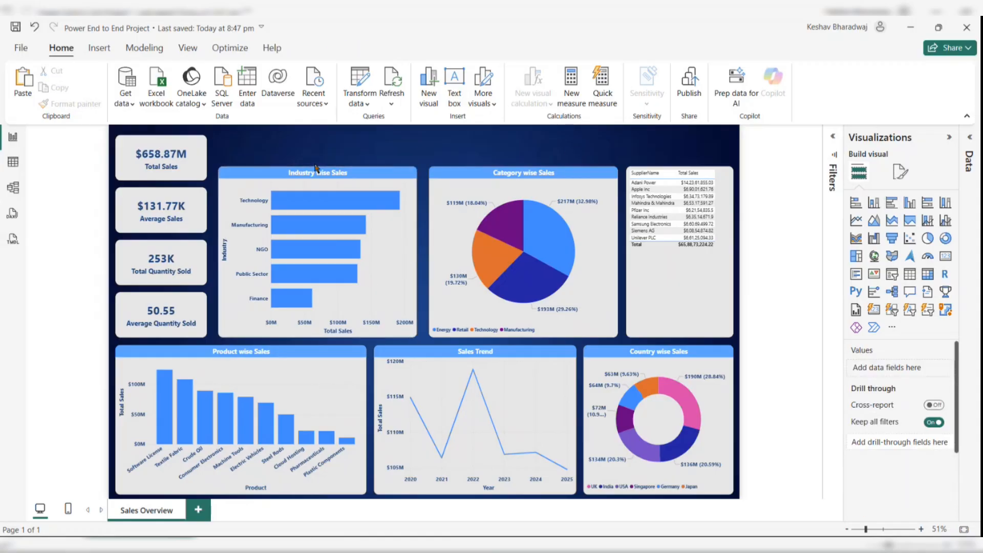
pyautogui.click(314, 181)
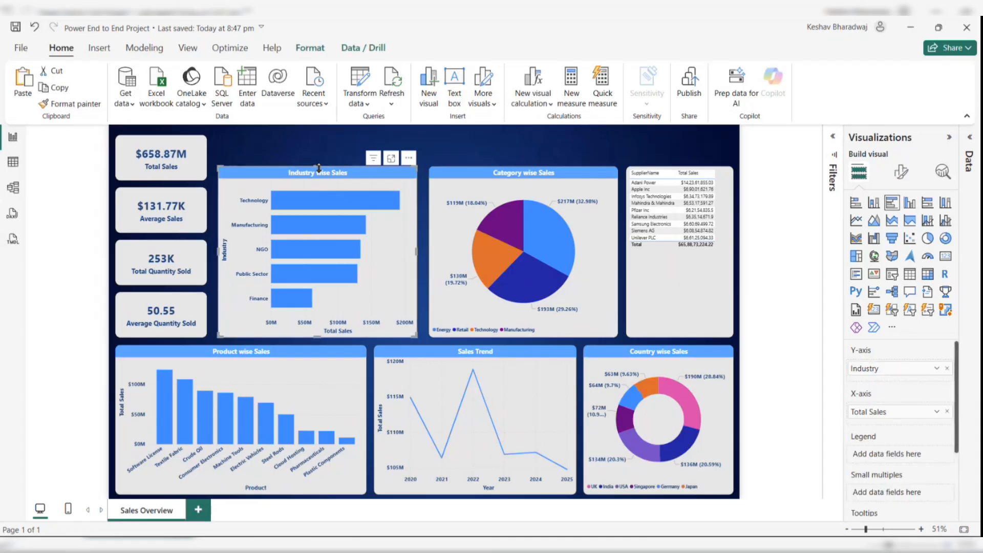
pyautogui.moveTo(314, 181); pyautogui.dragTo(316, 176)
pyautogui.click(452, 209)
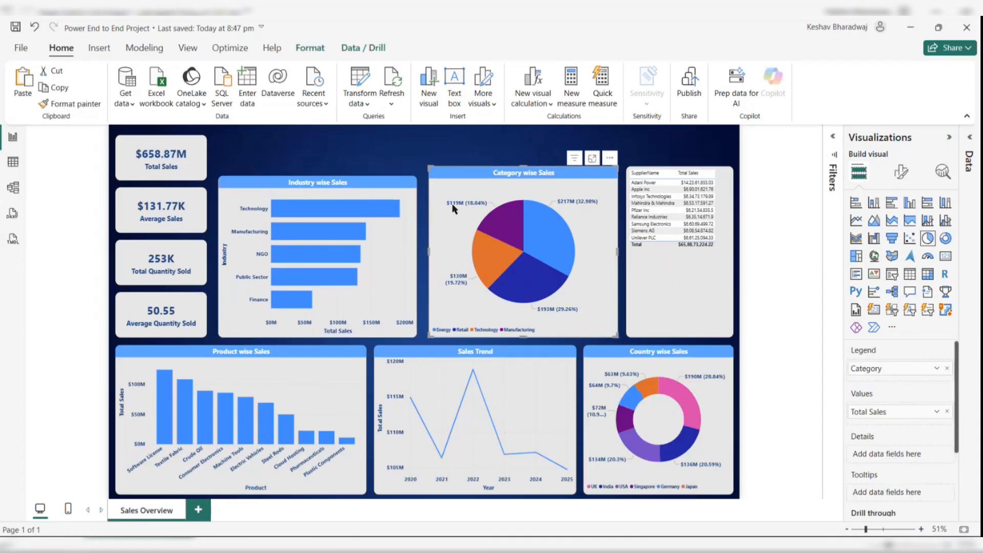
pyautogui.moveTo(526, 167); pyautogui.dragTo(526, 176)
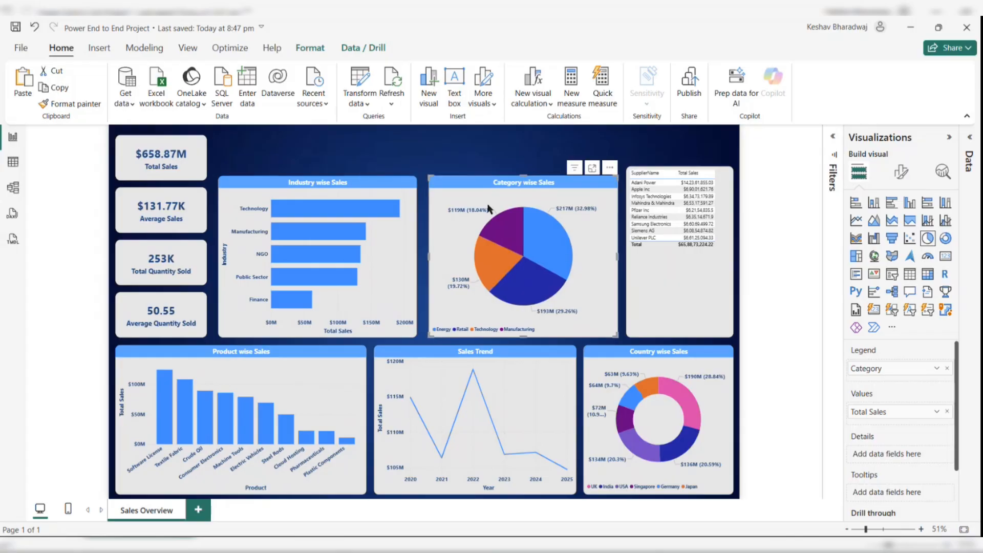
pyautogui.moveTo(486, 209); pyautogui.dragTo(482, 209)
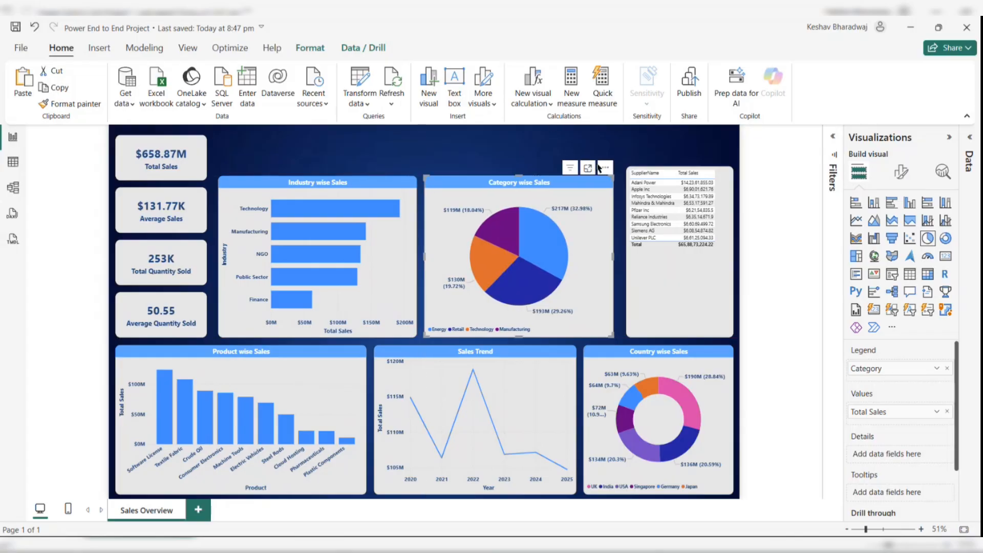
pyautogui.click(678, 172)
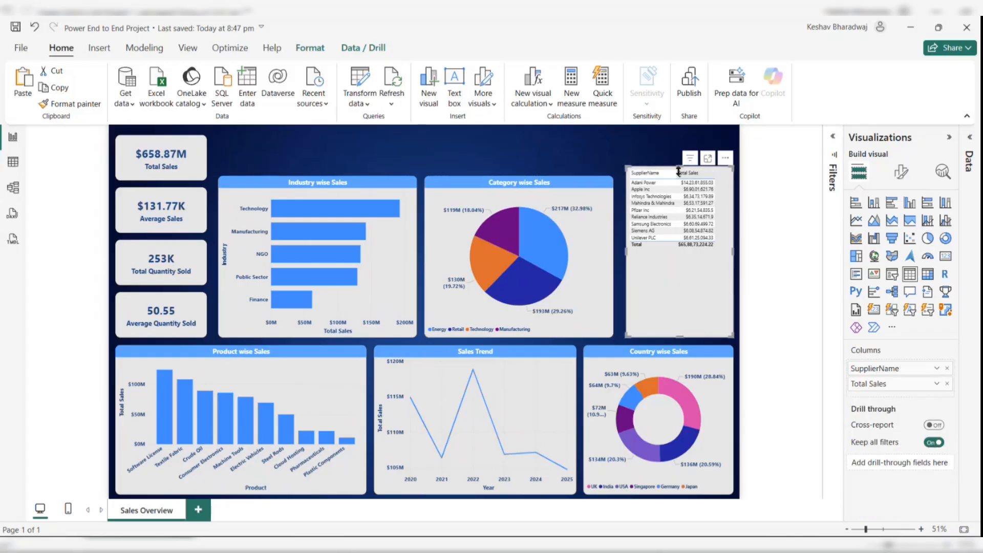
pyautogui.moveTo(679, 170); pyautogui.dragTo(678, 180)
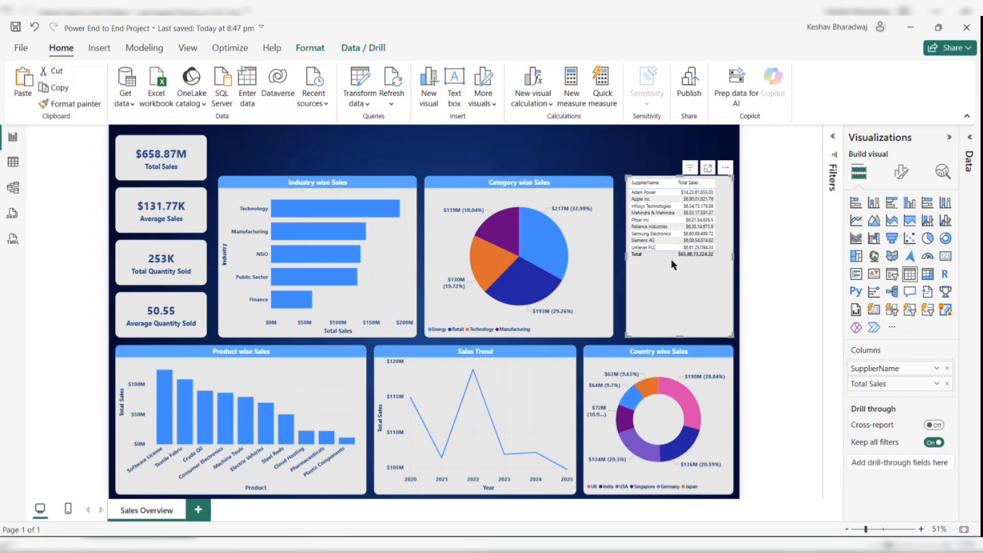
# - Set the supplier table's column header font size to 14
pyautogui.click(904, 174)
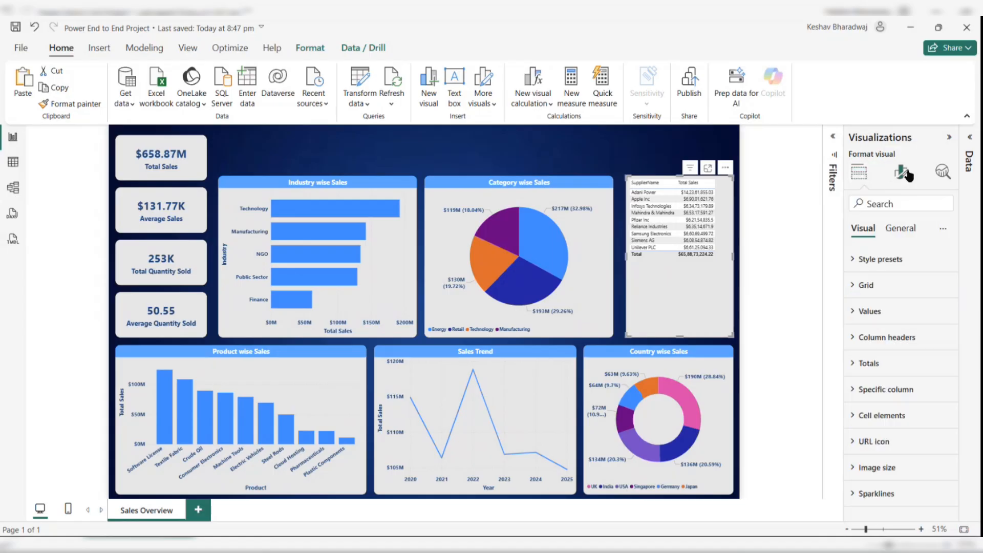
pyautogui.click(865, 337)
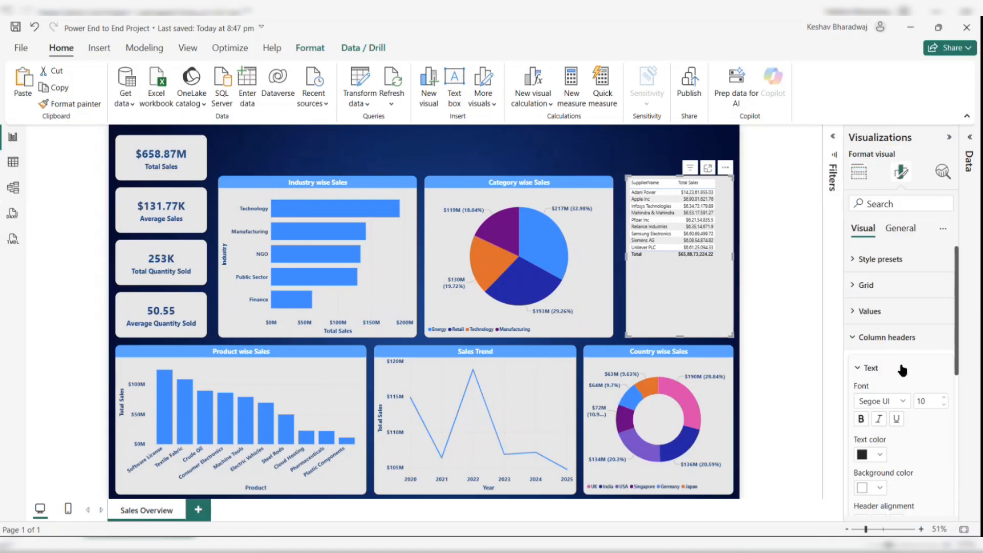
pyautogui.click(943, 399)
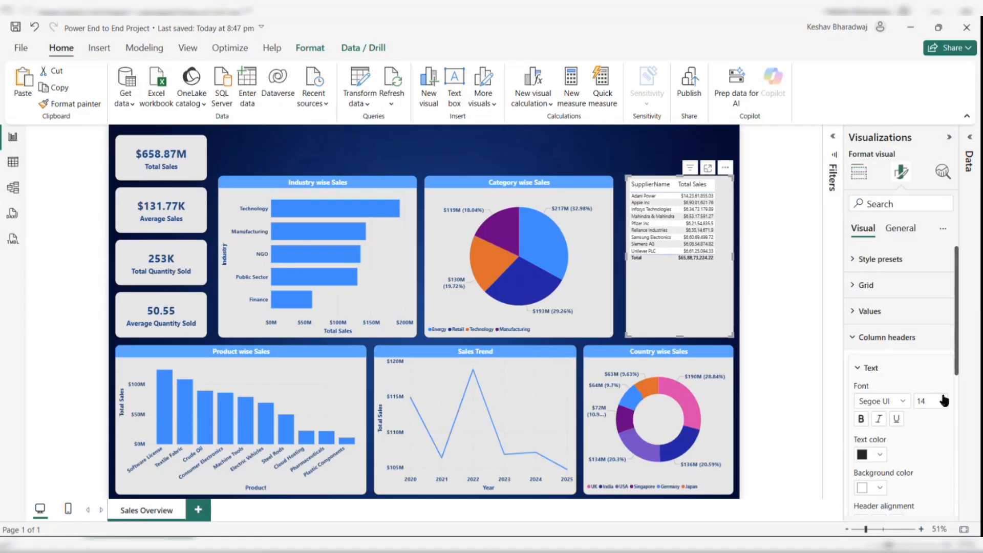
# - Rename the SupplierName column in the table to Supplier
pyautogui.click(859, 174)
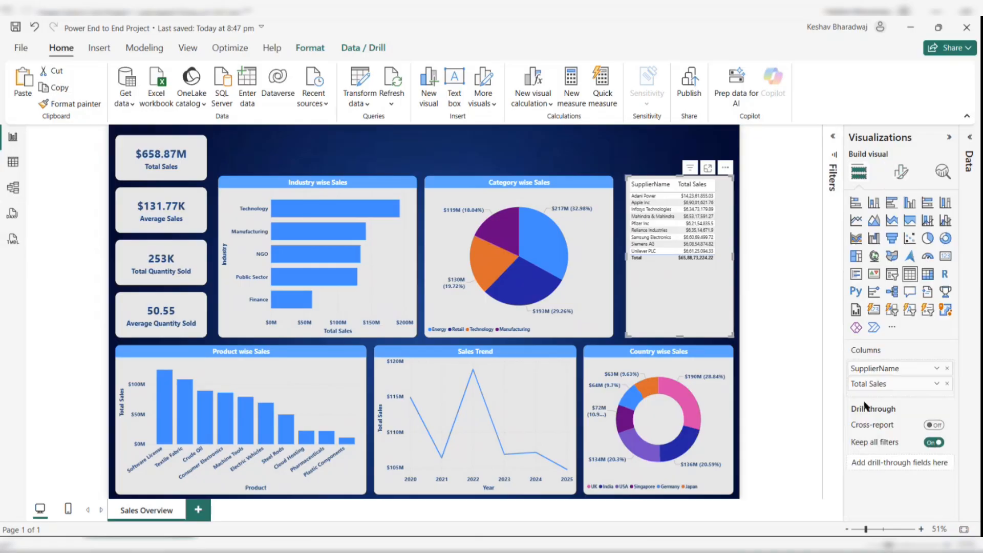
pyautogui.doubleClick(879, 368)
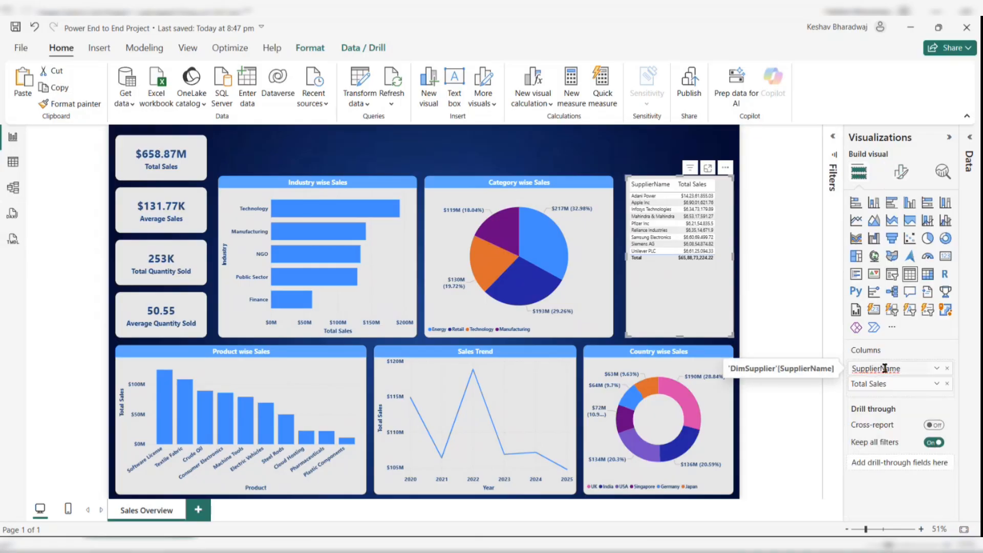
pyautogui.moveTo(886, 368); pyautogui.dragTo(918, 368)
pyautogui.press('BackSpace')
pyautogui.press('BackSpace')
pyautogui.press('Return')
# - Narrow the Supplier column in the table
pyautogui.click(899, 175)
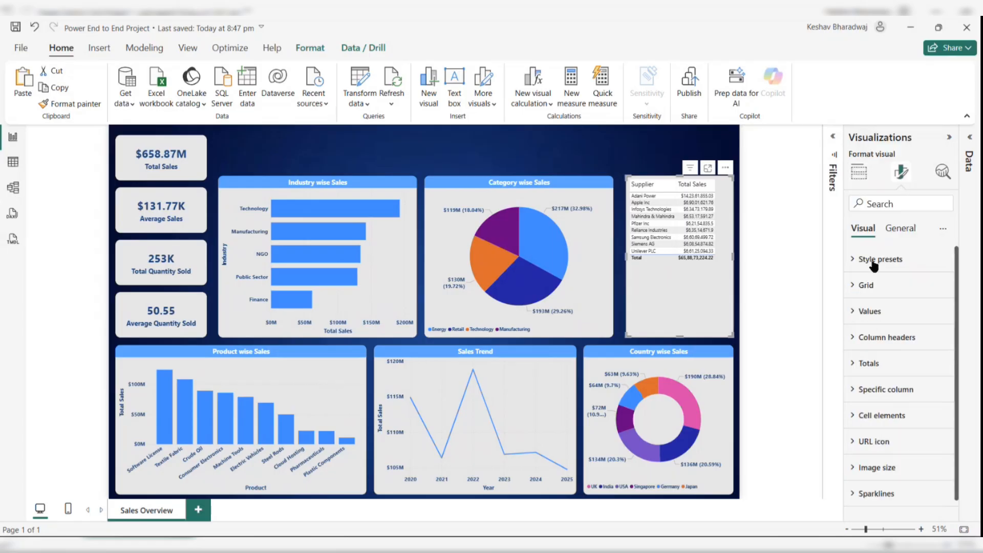
pyautogui.click(865, 312)
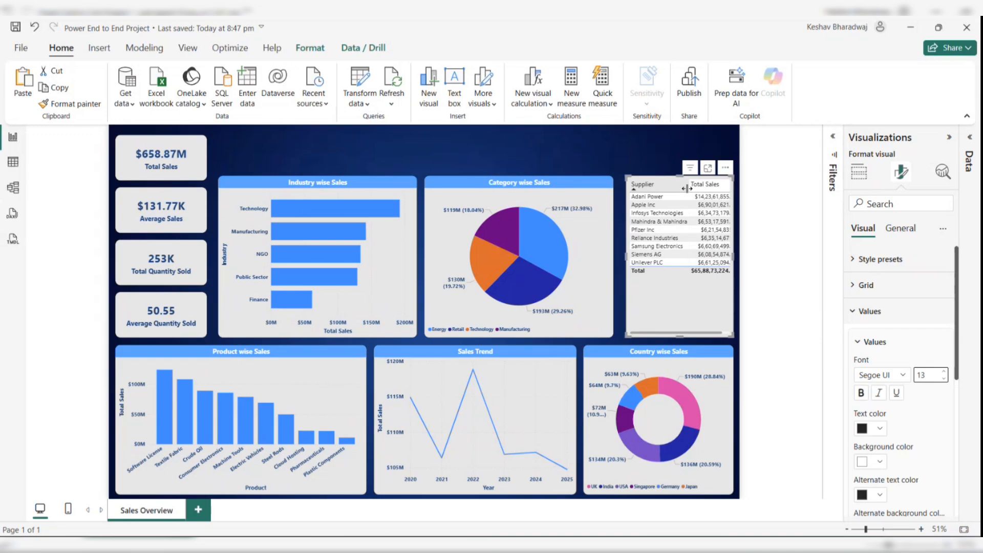
pyautogui.moveTo(688, 185); pyautogui.dragTo(677, 189)
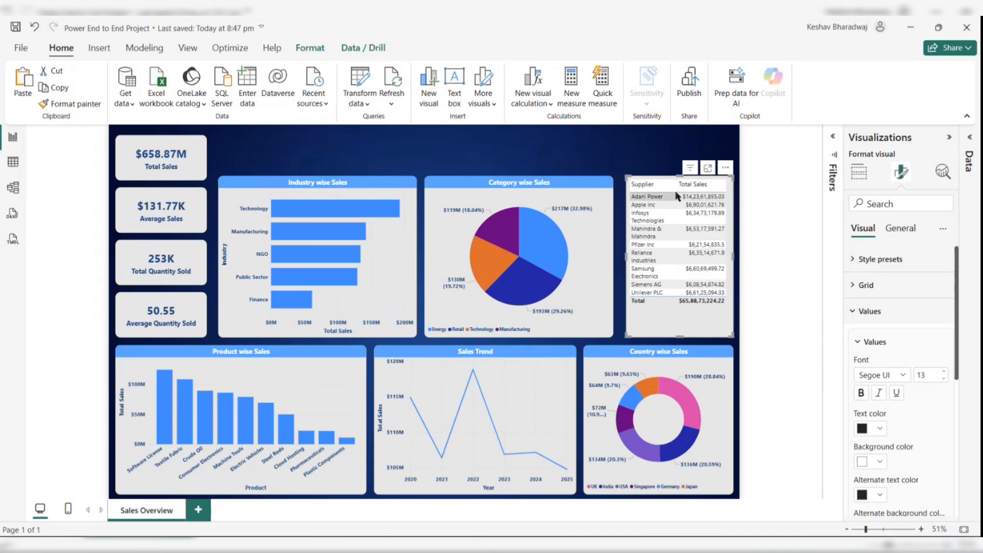
# - Make the table's column header text bold
pyautogui.click(870, 293)
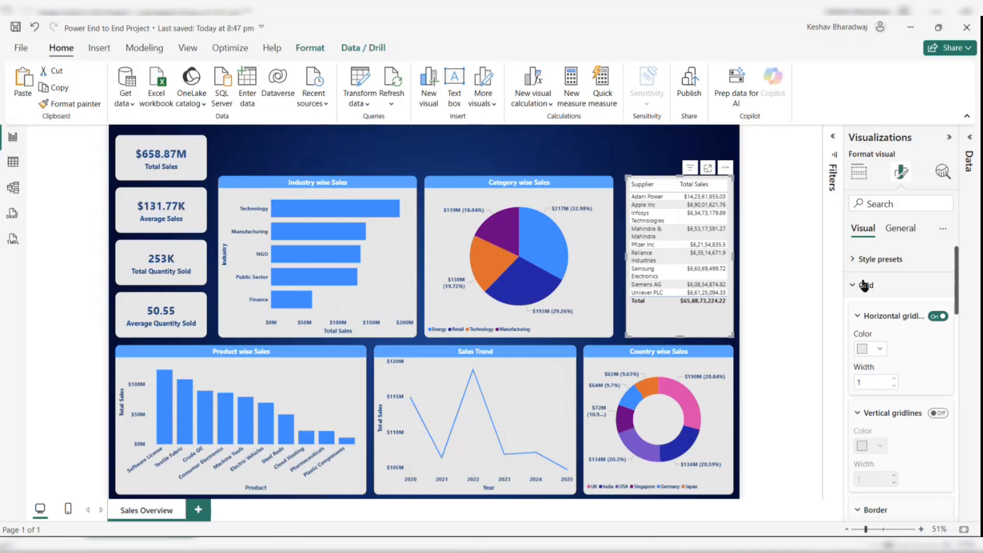
pyautogui.click(863, 284)
pyautogui.click(862, 313)
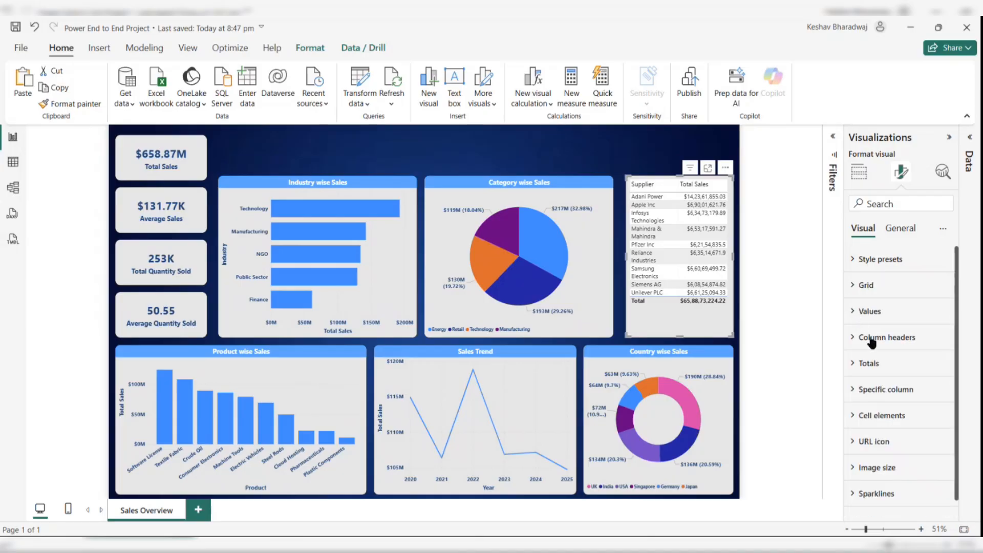
pyautogui.click(870, 337)
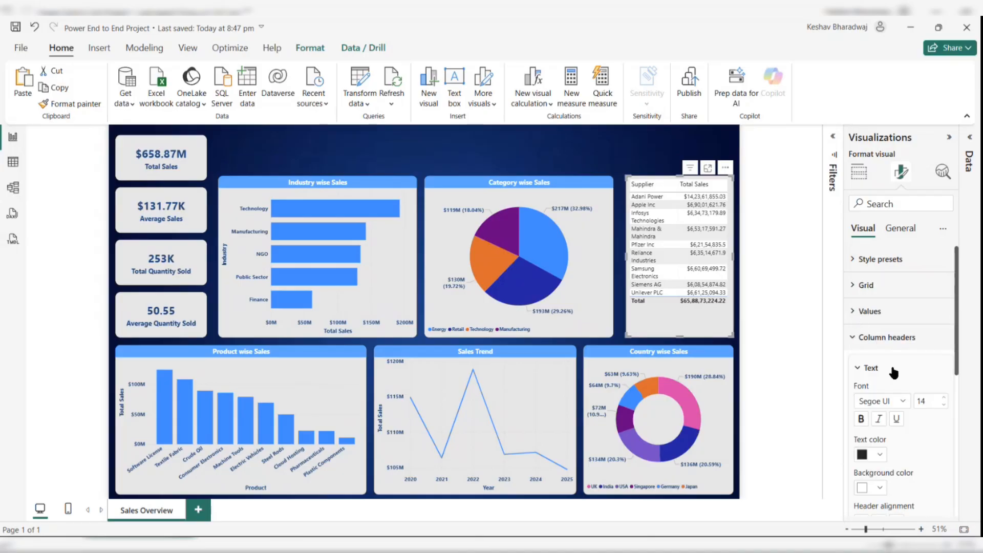
pyautogui.click(861, 419)
# - Give the table's column headers a blue background and white text
pyautogui.click(880, 455)
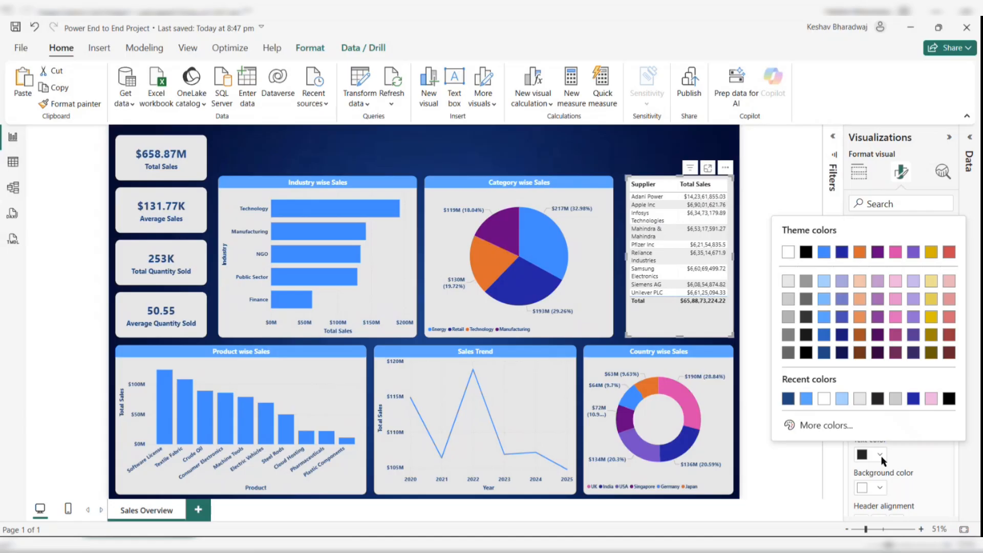
pyautogui.click(788, 401)
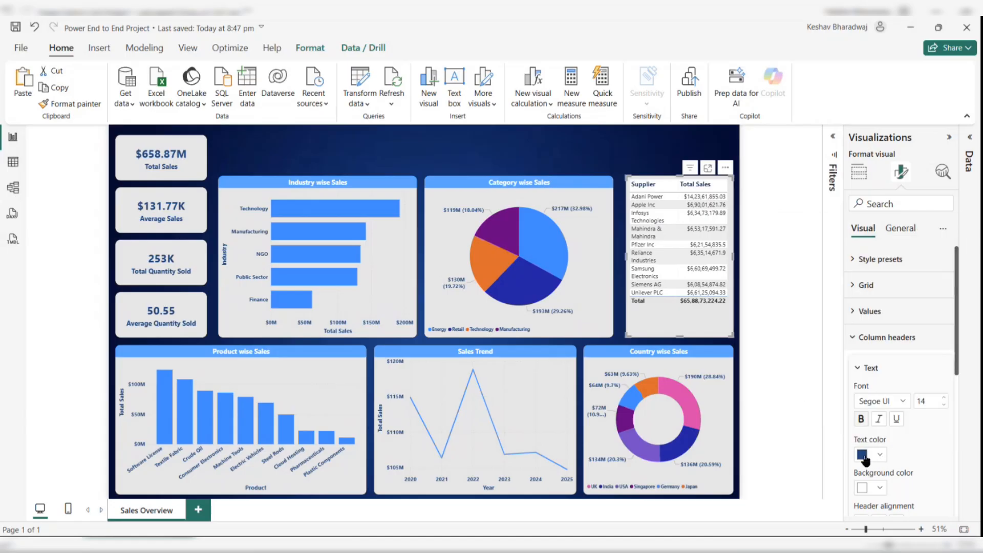
pyautogui.click(880, 487)
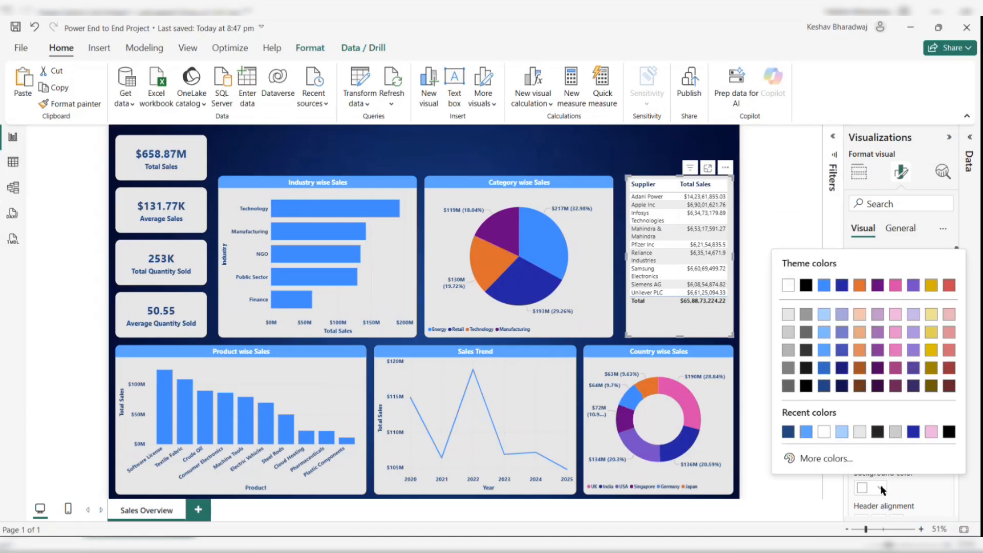
pyautogui.click(808, 432)
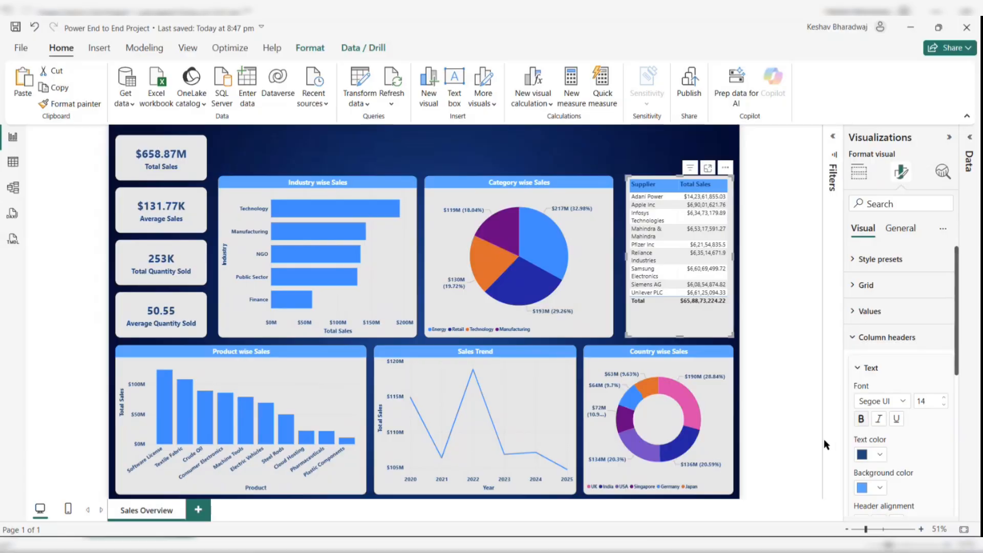
pyautogui.click(880, 454)
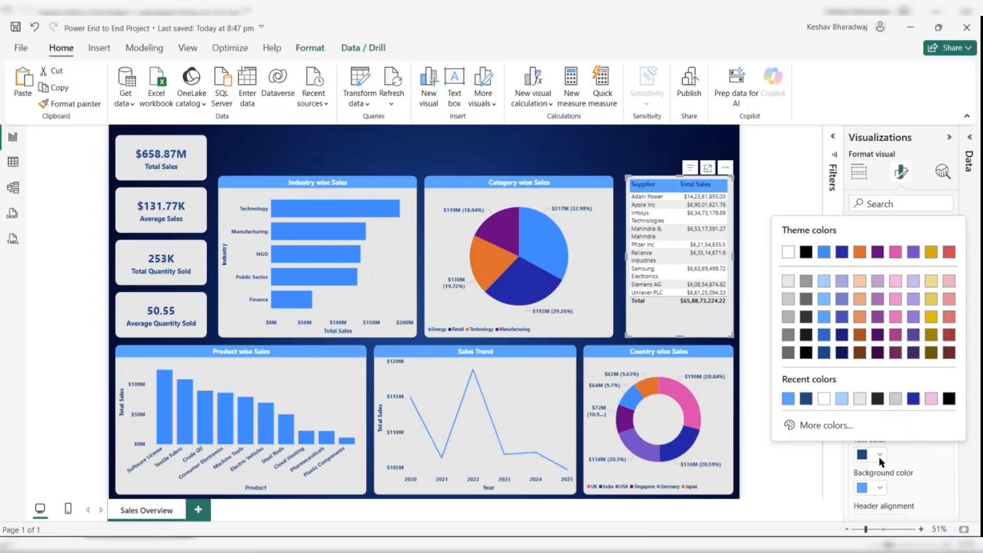
pyautogui.click(824, 399)
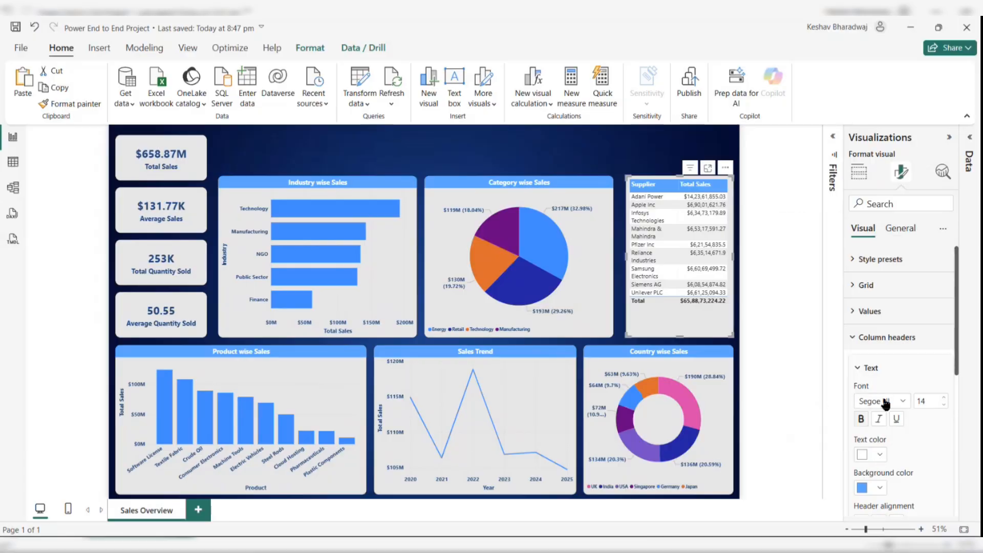
# - Make the table's value text bold and dark blue
pyautogui.click(866, 343)
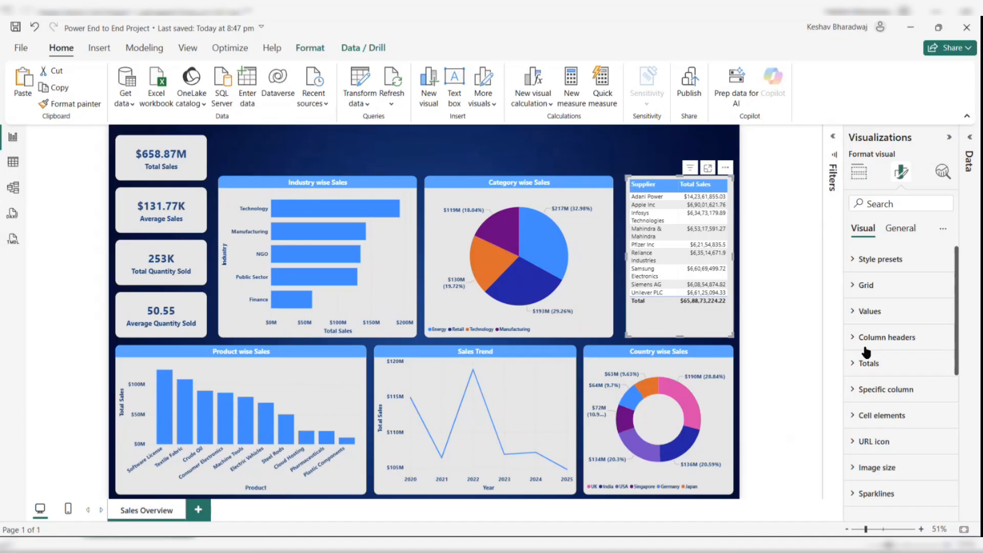
pyautogui.click(869, 310)
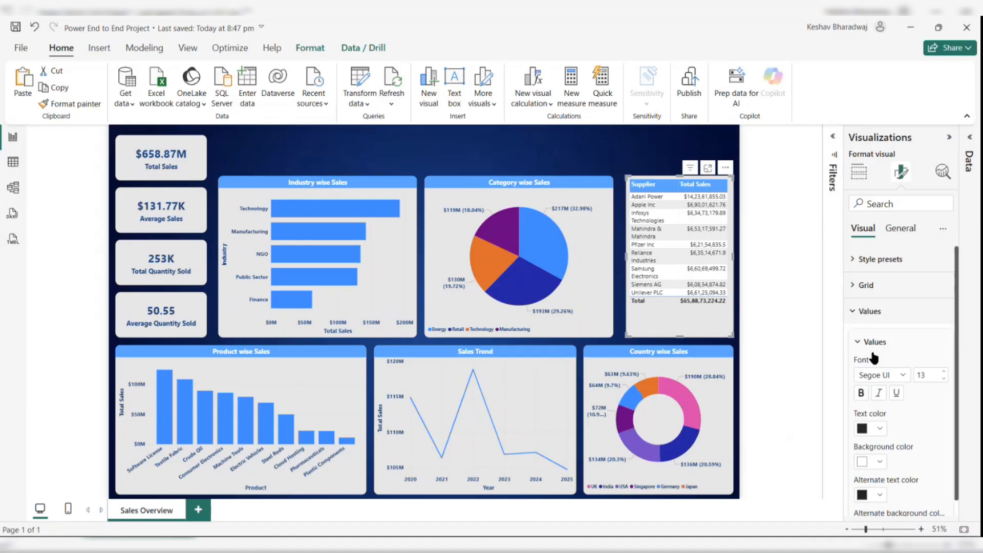
pyautogui.click(861, 393)
pyautogui.click(882, 430)
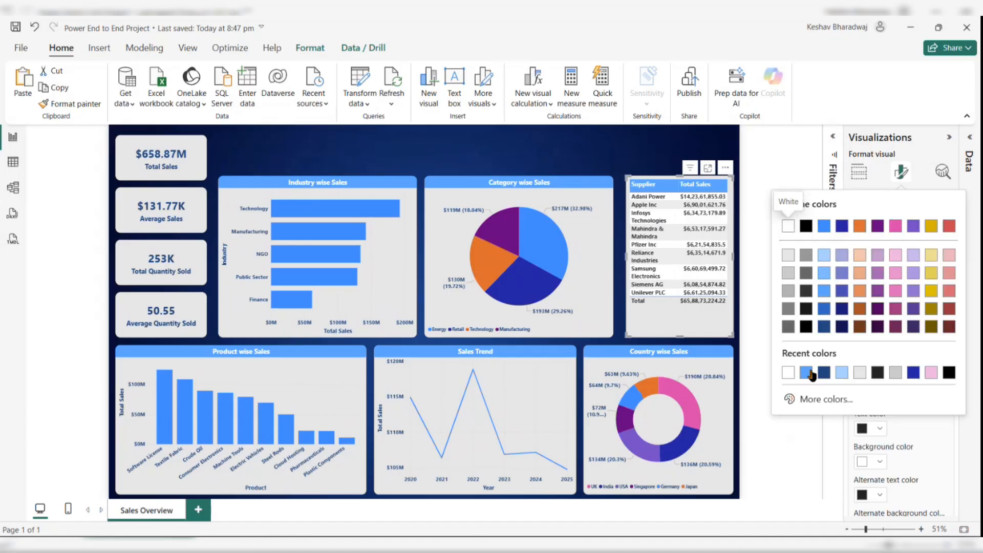
pyautogui.click(826, 373)
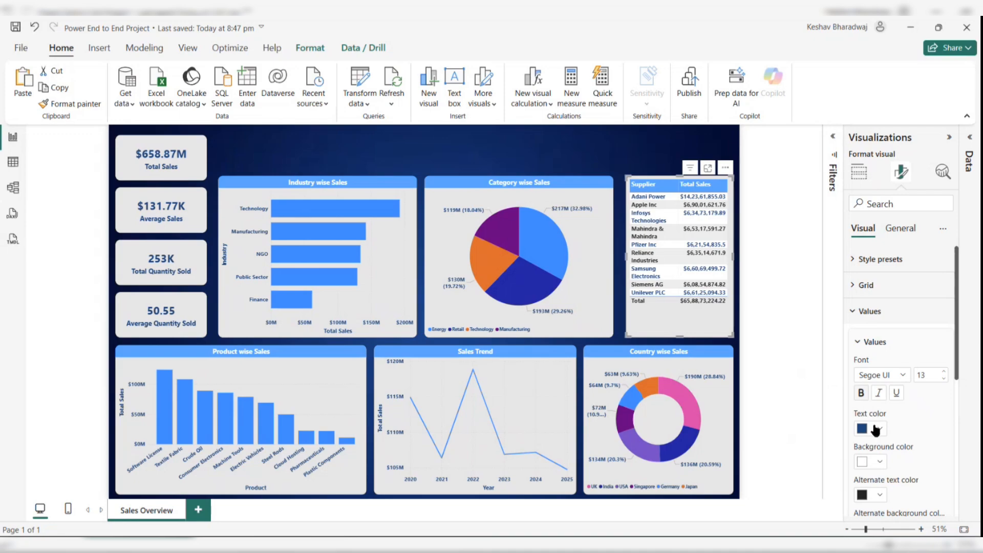
# - Set the table's alternate row text color to dark blue and alternate row background to light blue
pyautogui.click(881, 495)
pyautogui.click(789, 439)
pyautogui.scroll(-1, 909, 468)
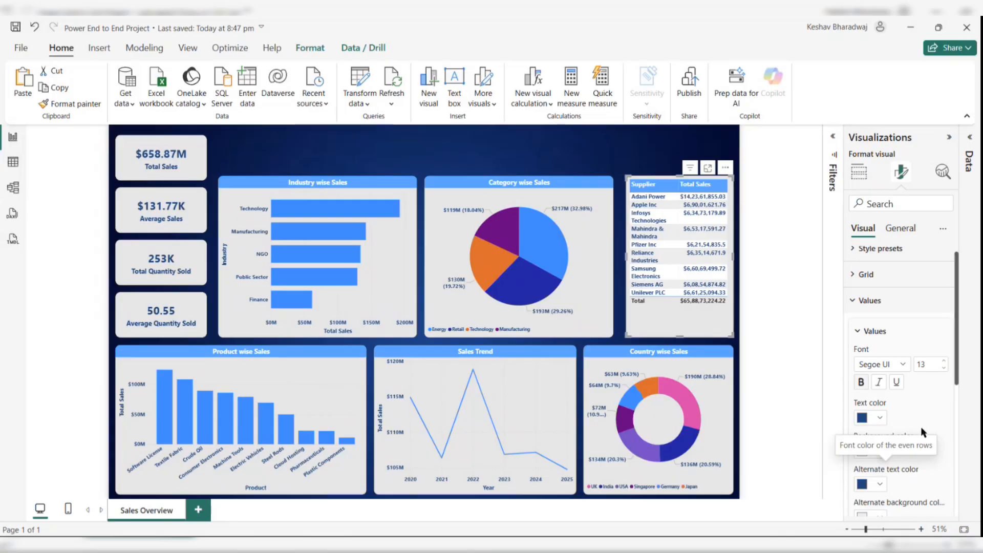
pyautogui.scroll(-2, 931, 405)
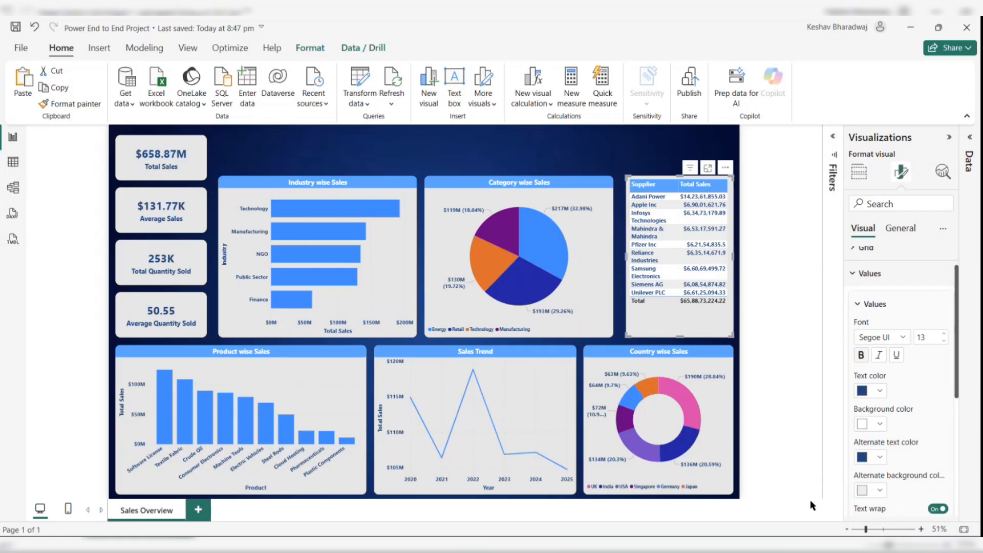
pyautogui.click(878, 493)
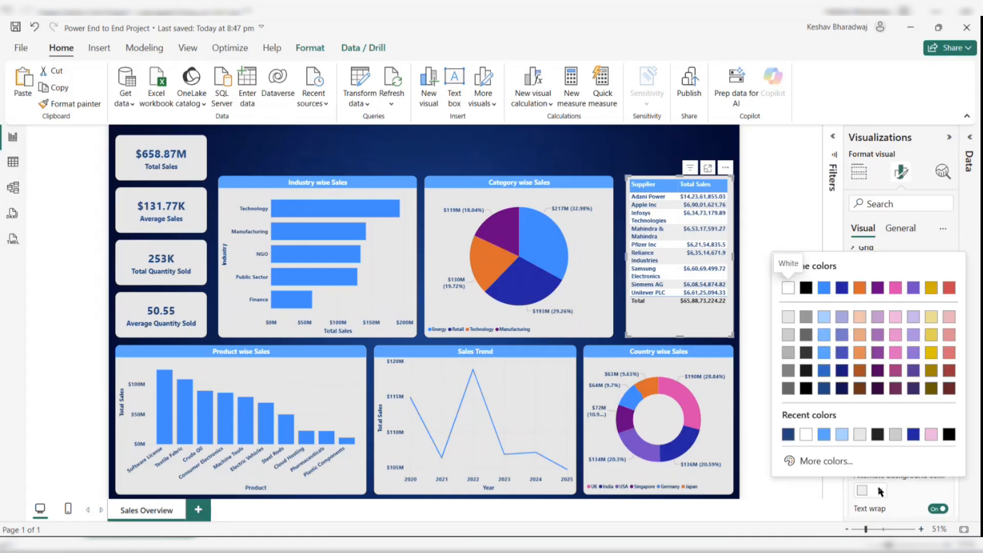
pyautogui.click(842, 434)
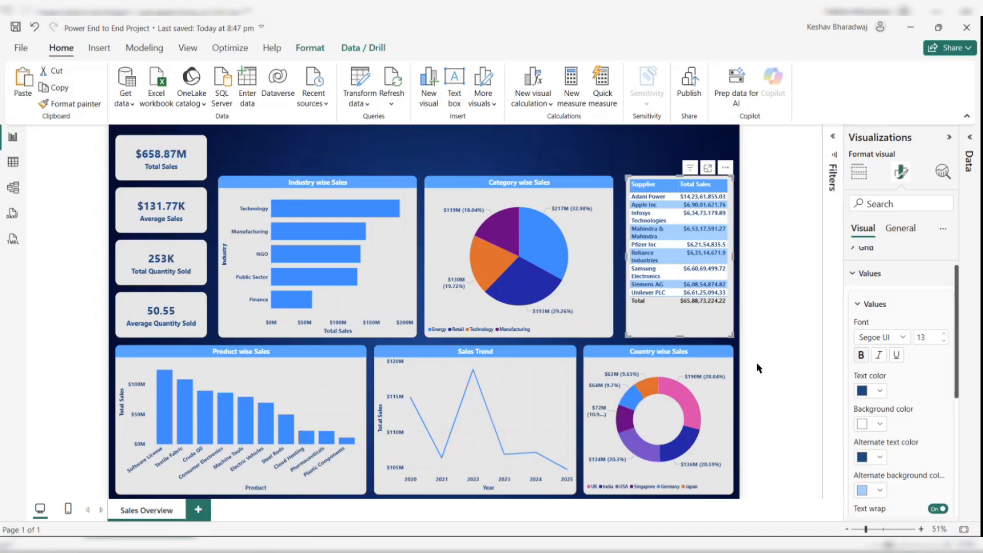
# - Set the table's totals row text color to dark blue
pyautogui.click(861, 279)
pyautogui.click(873, 347)
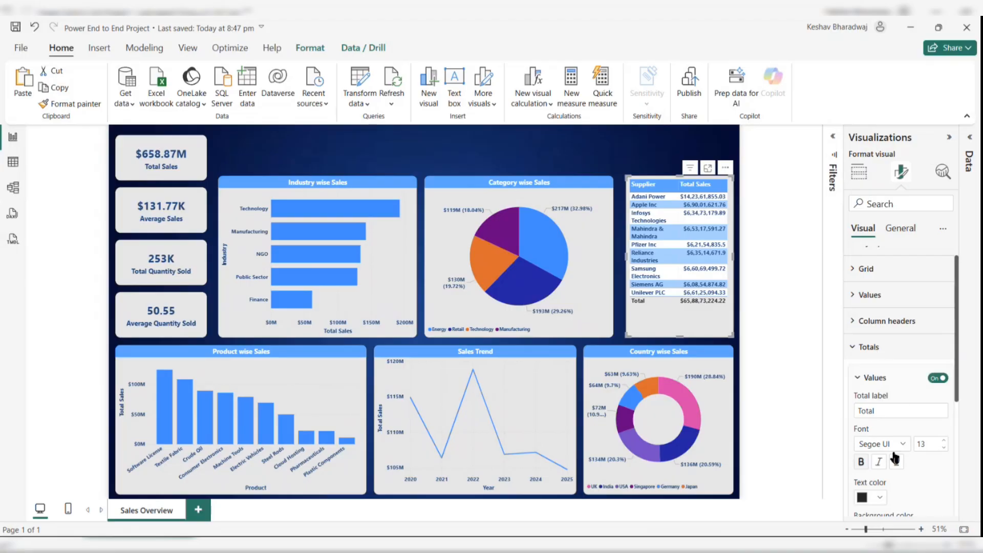
pyautogui.click(876, 497)
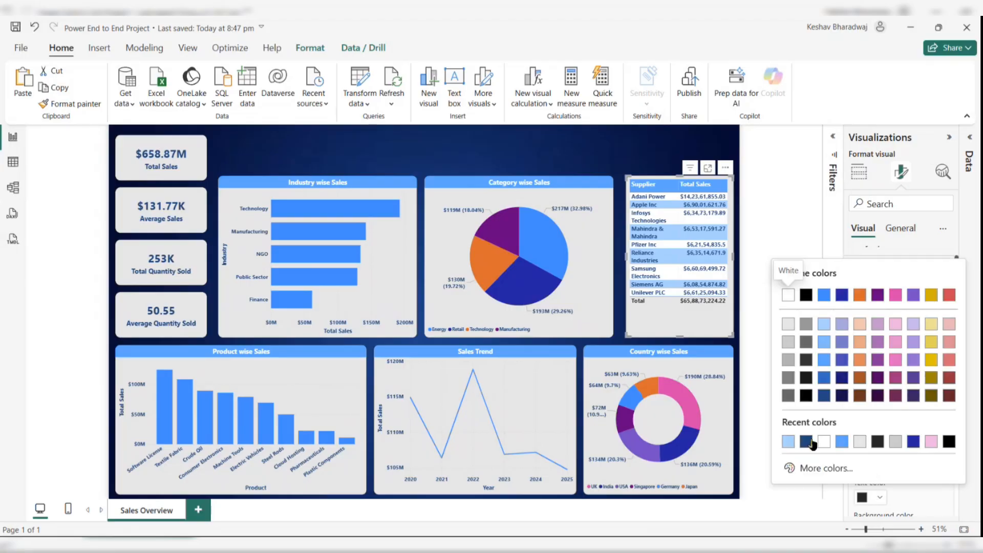
pyautogui.click(813, 443)
pyautogui.click(786, 360)
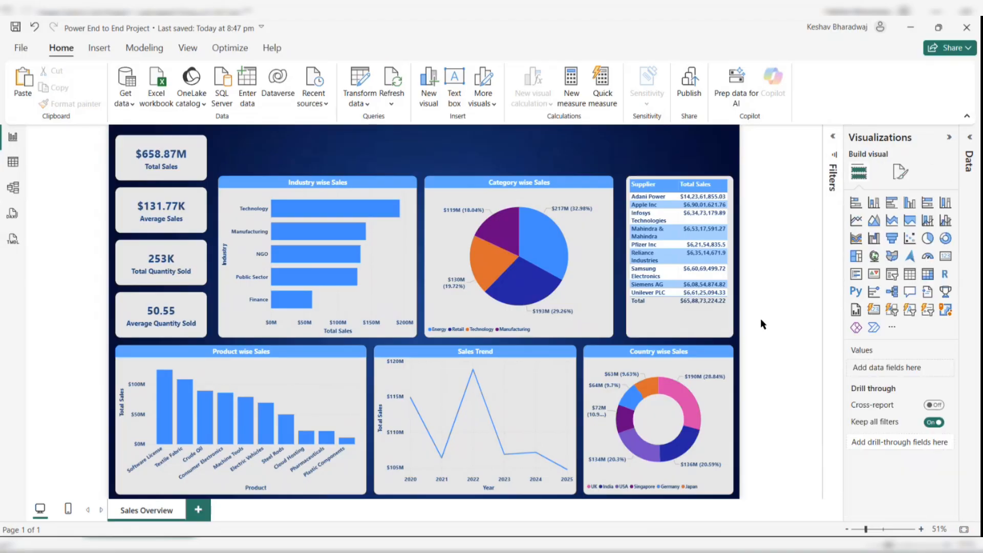
# - Shift the table slightly left, widen it to the canvas edge, and widen its Supplier column slightly
pyautogui.click(690, 324)
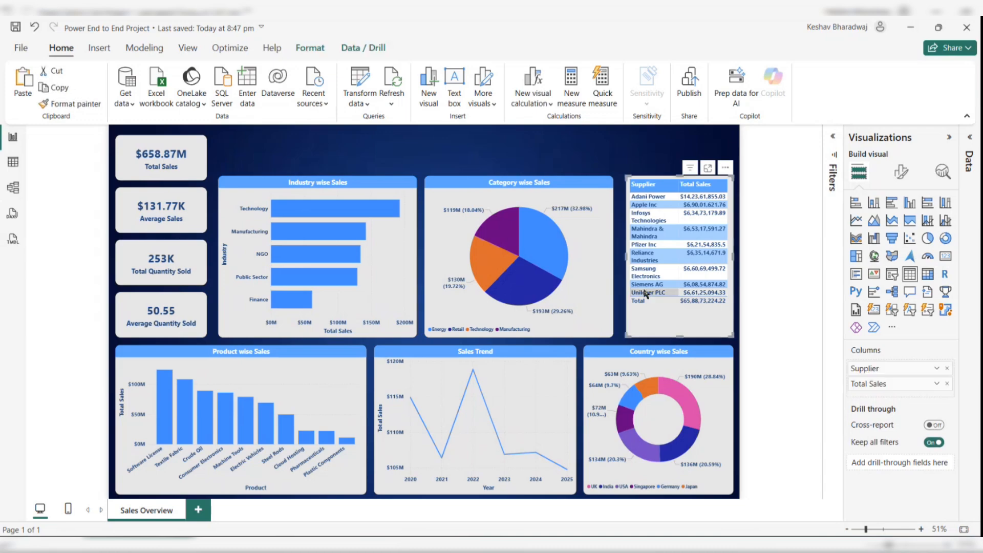
pyautogui.moveTo(656, 303); pyautogui.dragTo(650, 304)
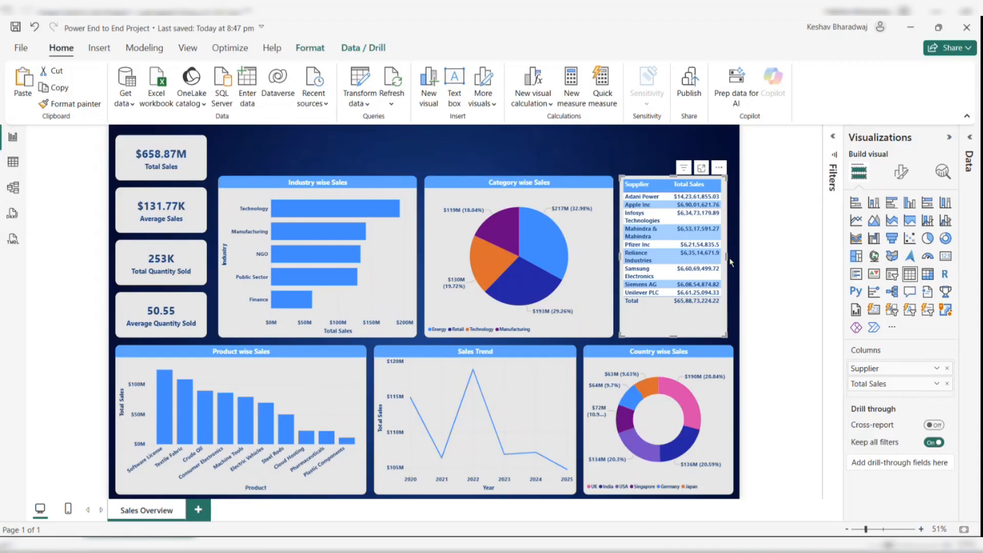
pyautogui.moveTo(728, 256); pyautogui.dragTo(734, 256)
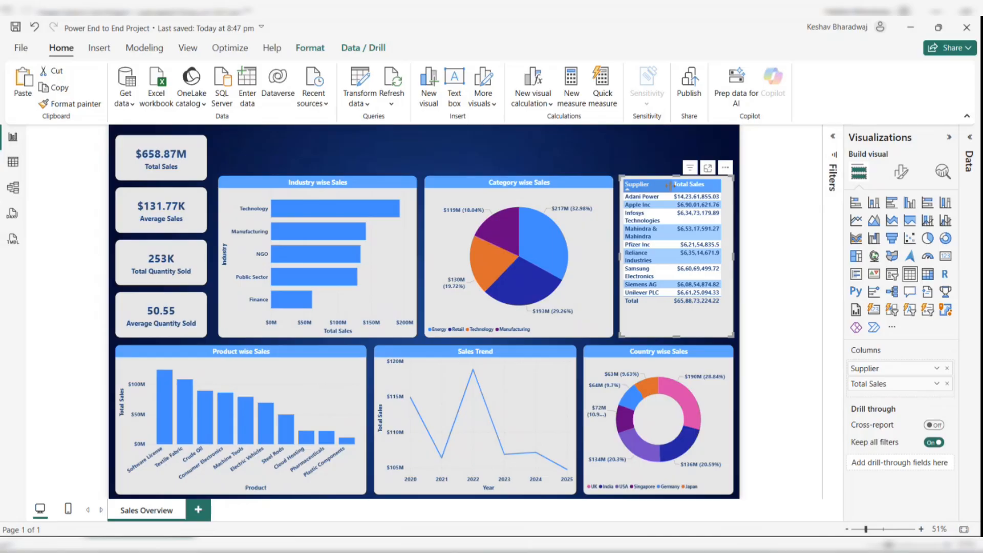
pyautogui.moveTo(672, 188); pyautogui.dragTo(675, 188)
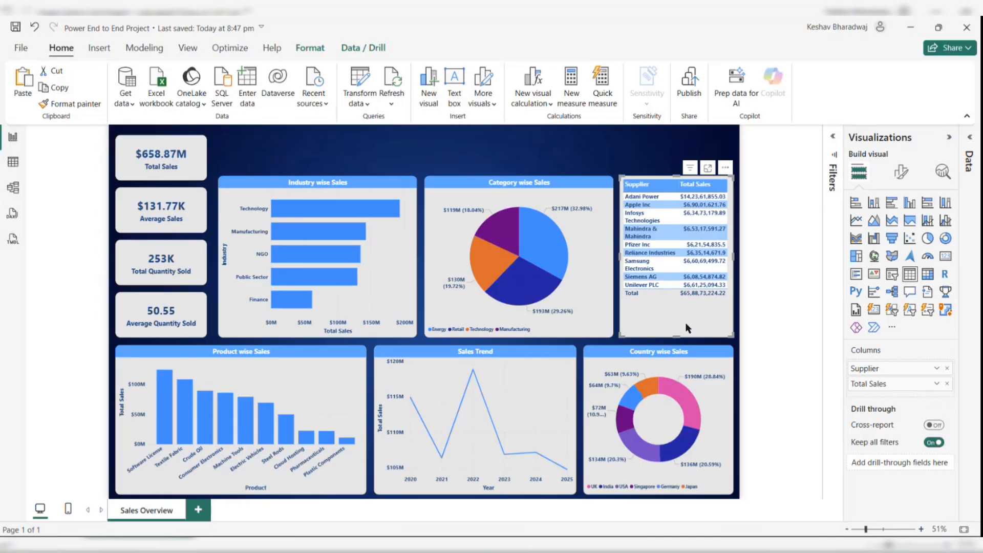
pyautogui.click(760, 315)
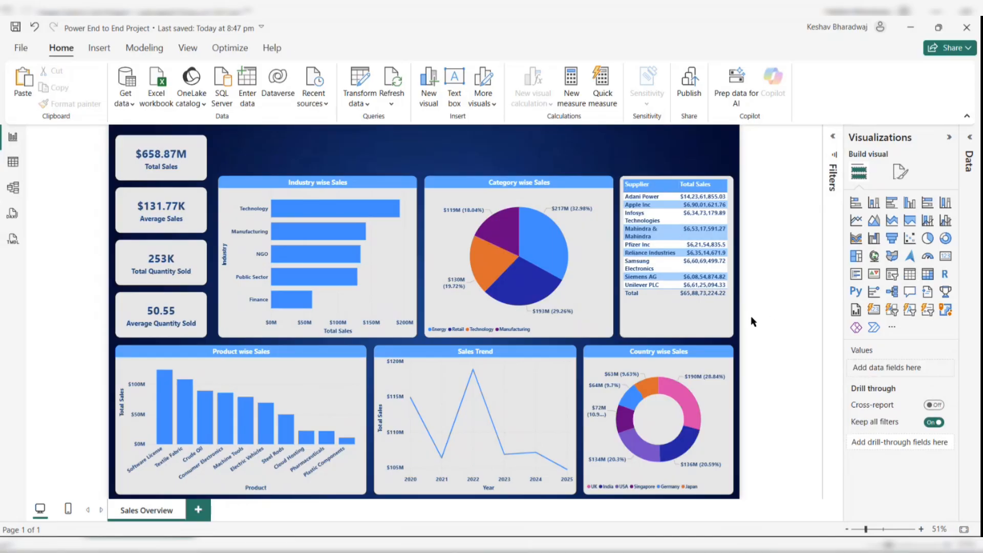
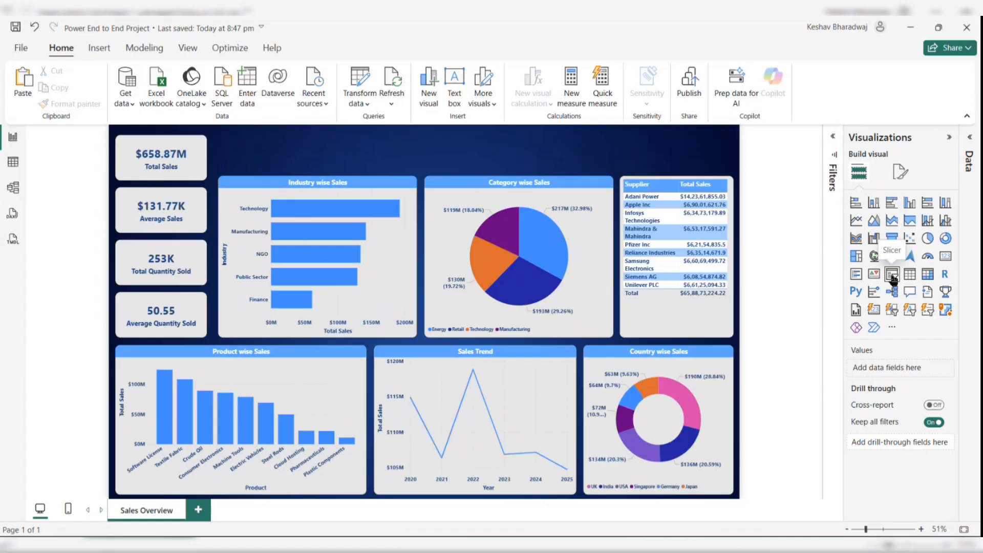
# - Add a slicer at the top of the report canvas using DimBuyer's BuyerName field
pyautogui.click(969, 139)
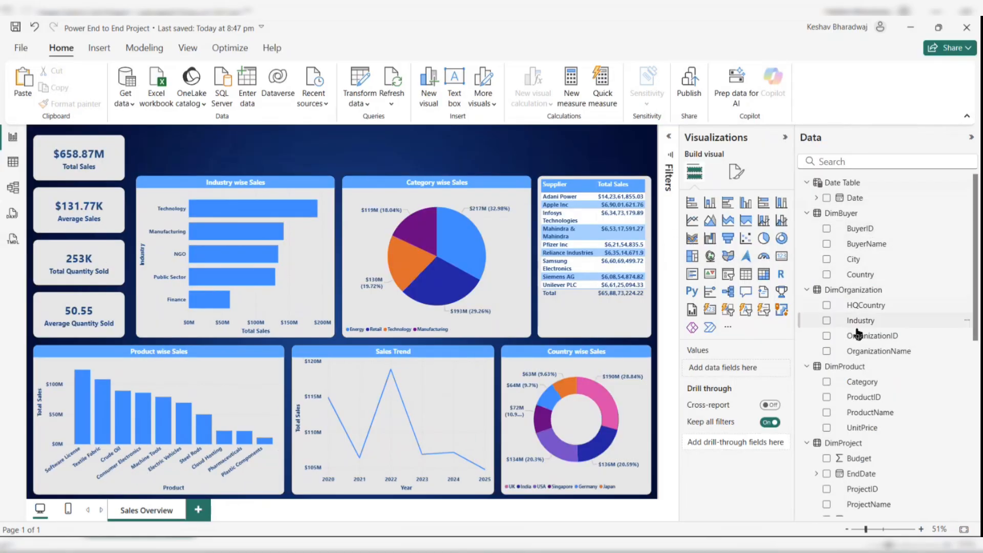
pyautogui.scroll(-1, 858, 323)
pyautogui.scroll(-4, 858, 337)
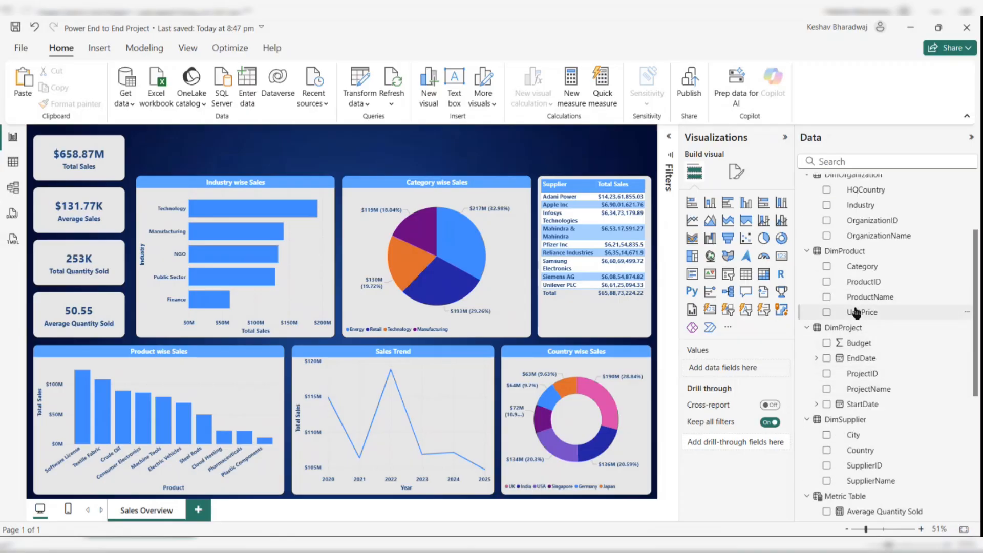
pyautogui.scroll(5, 856, 311)
pyautogui.scroll(1, 856, 310)
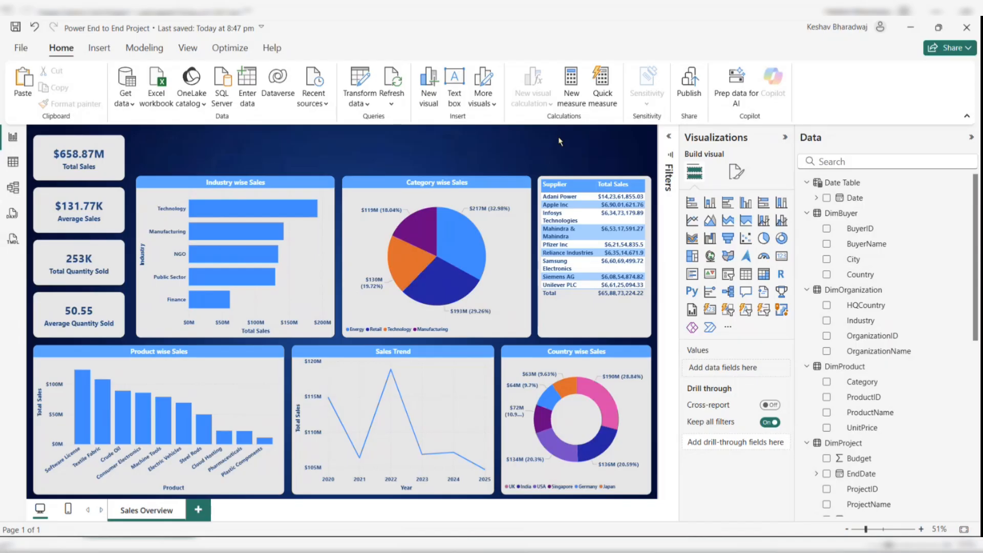
pyautogui.click(727, 274)
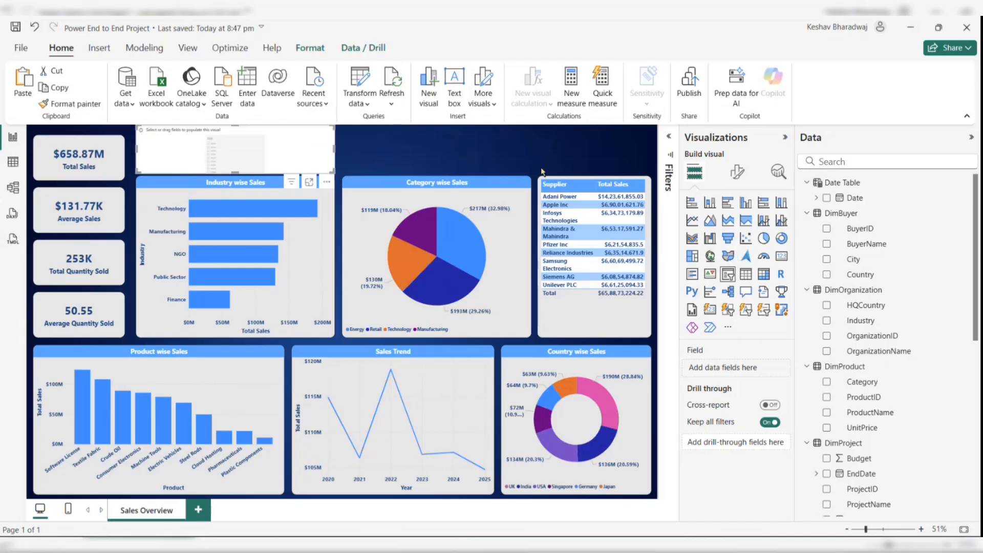
pyautogui.moveTo(288, 132); pyautogui.dragTo(471, 134)
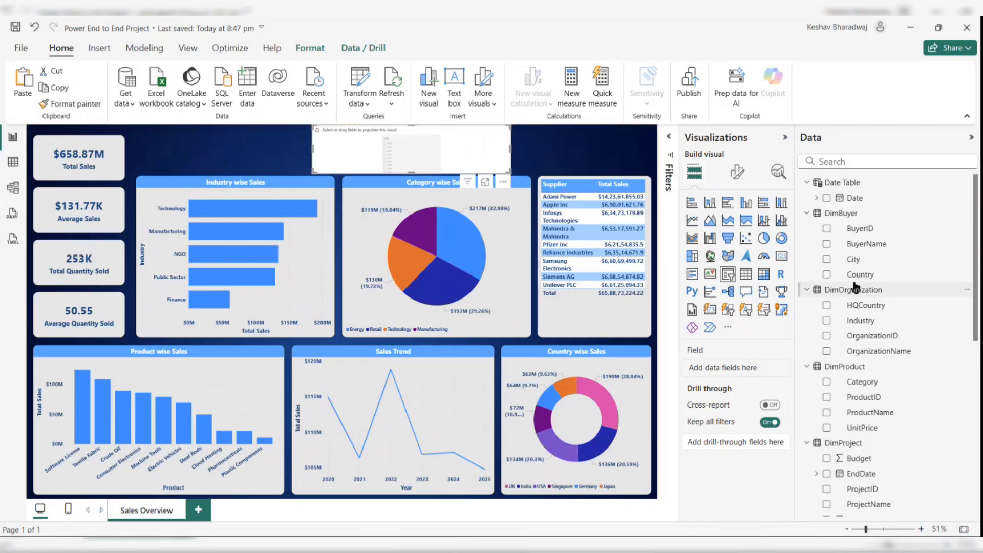
pyautogui.click(834, 246)
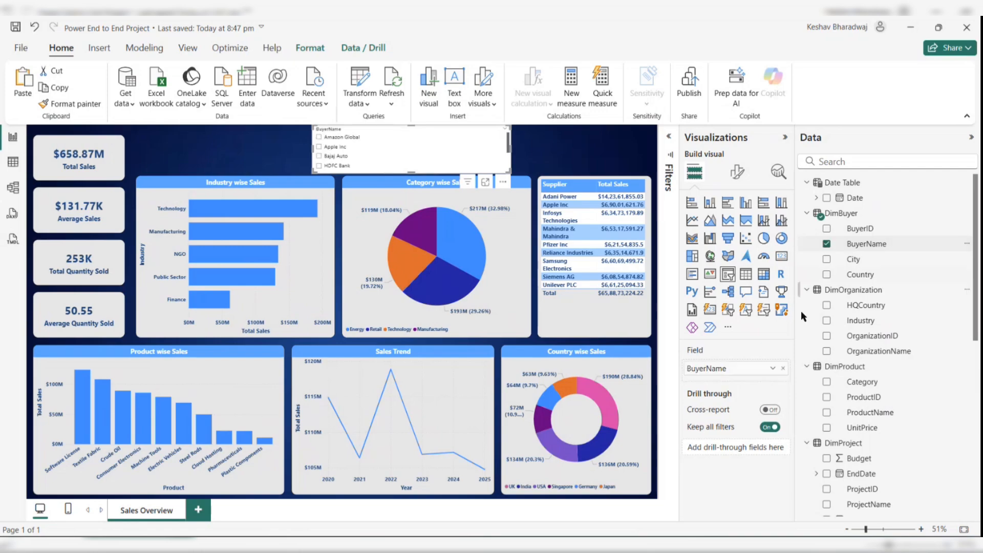
# - Rename the slicer's field to Buyer
pyautogui.doubleClick(730, 372)
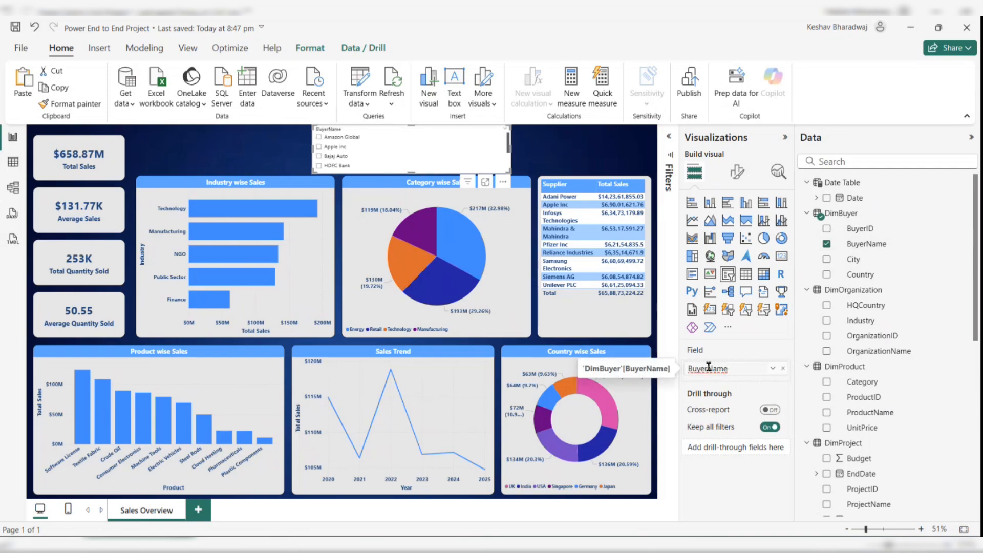
pyautogui.moveTo(708, 369); pyautogui.dragTo(732, 368)
pyautogui.press('BackSpace')
pyautogui.press('Return')
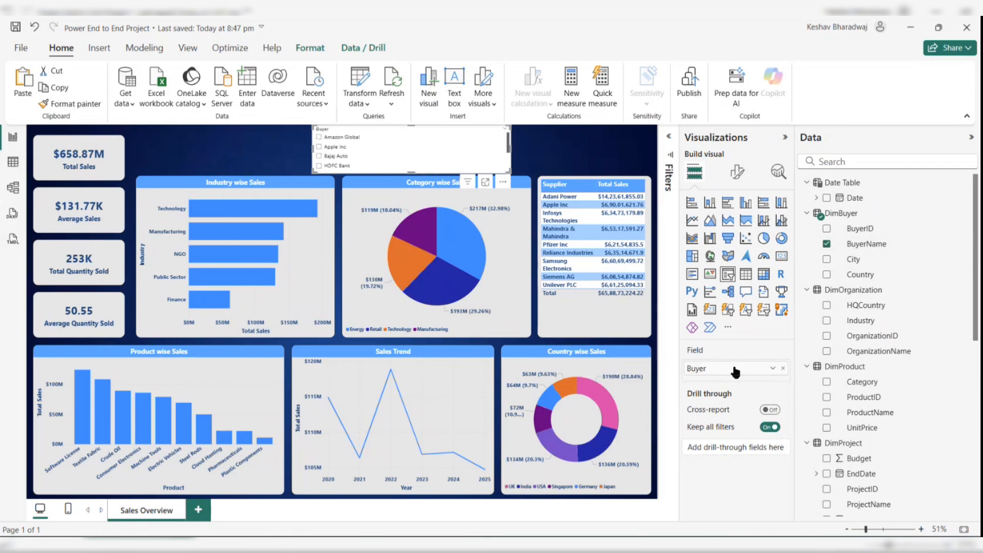
# - Set the slicer style to Dropdown and shrink it into a small box at the top centre of the canvas
pyautogui.click(742, 176)
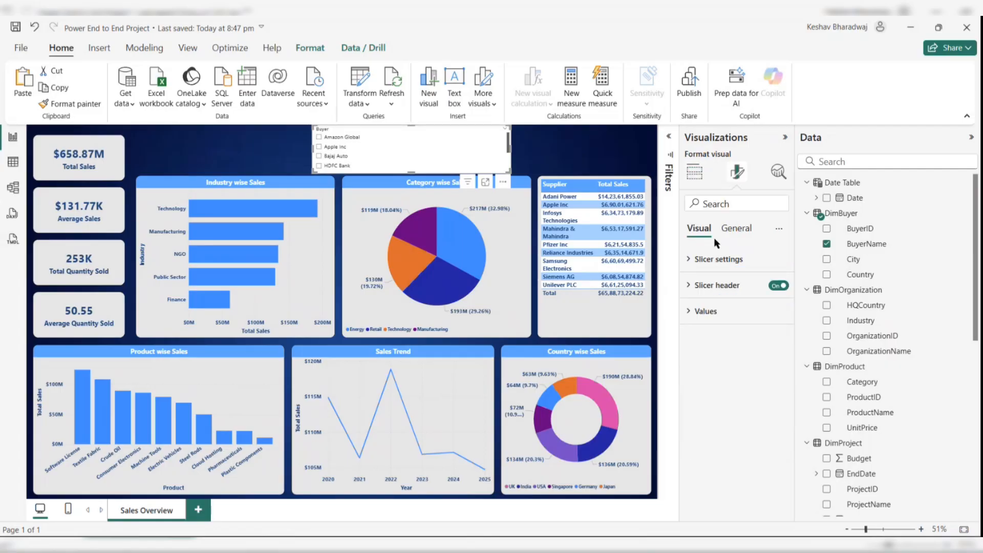
pyautogui.click(710, 259)
pyautogui.click(723, 325)
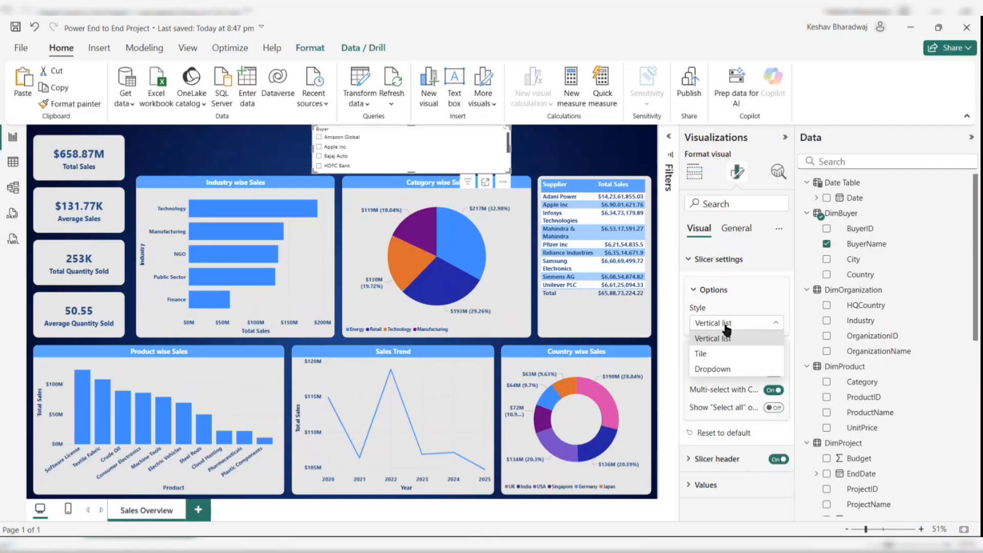
pyautogui.click(721, 370)
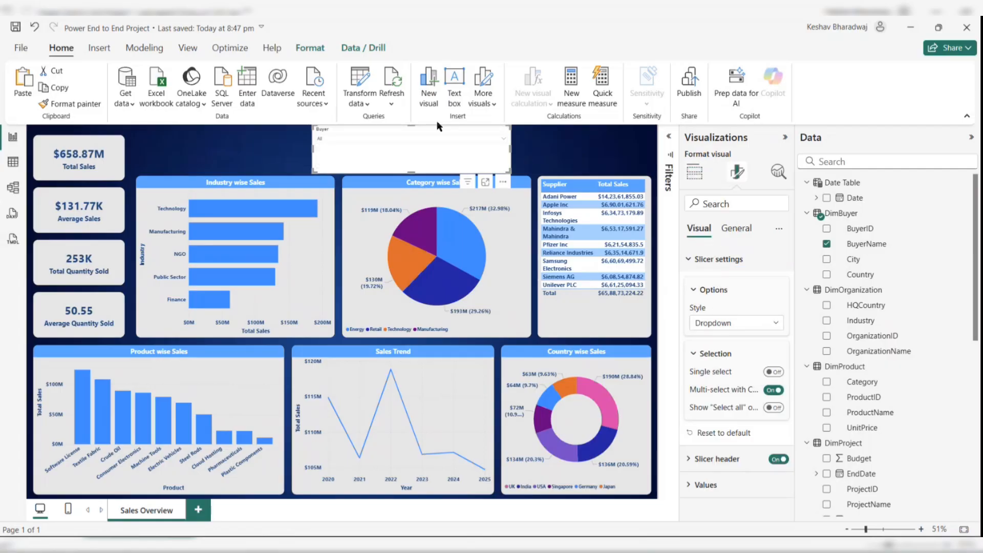
pyautogui.moveTo(510, 149); pyautogui.dragTo(400, 147)
pyautogui.moveTo(360, 174); pyautogui.dragTo(420, 137)
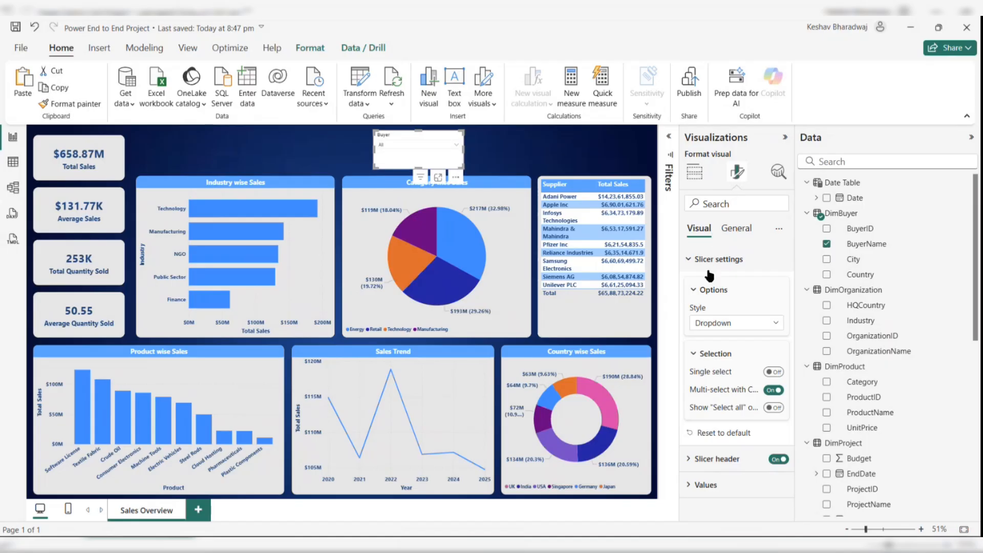
# - Set the slicer header font to Segoe UI Bold, size 13, with a dark blue font color
pyautogui.click(696, 259)
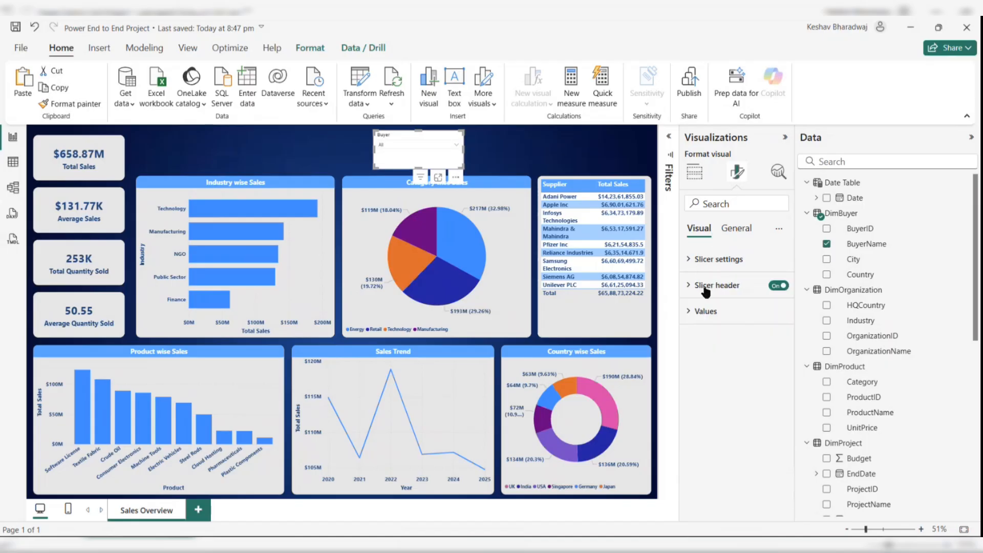
pyautogui.click(705, 290)
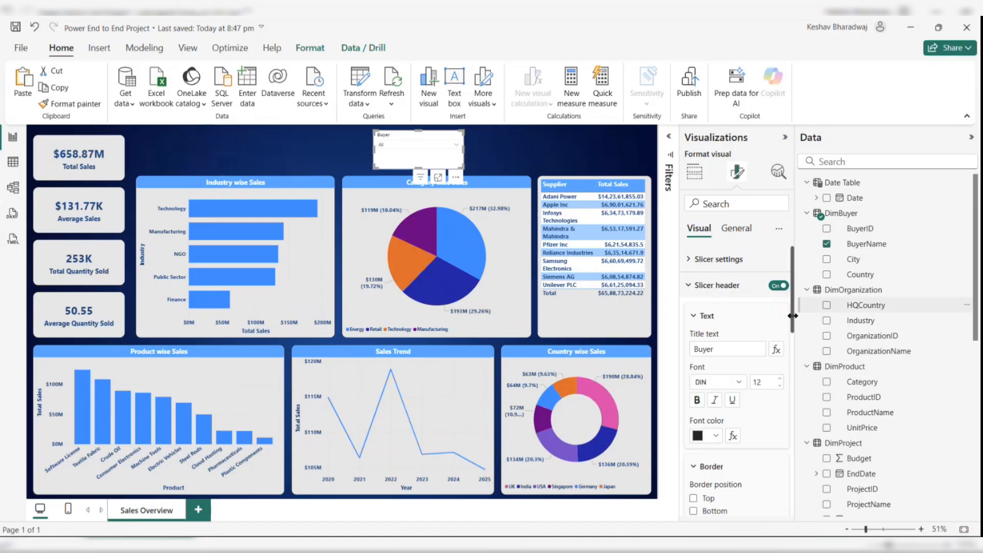
pyautogui.click(735, 383)
pyautogui.scroll(-5, 756, 327)
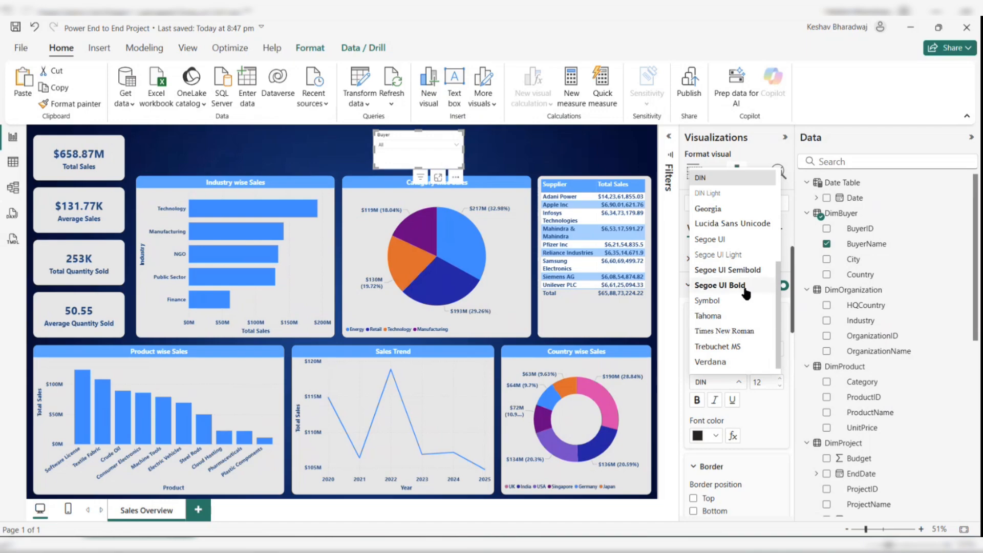
pyautogui.click(745, 289)
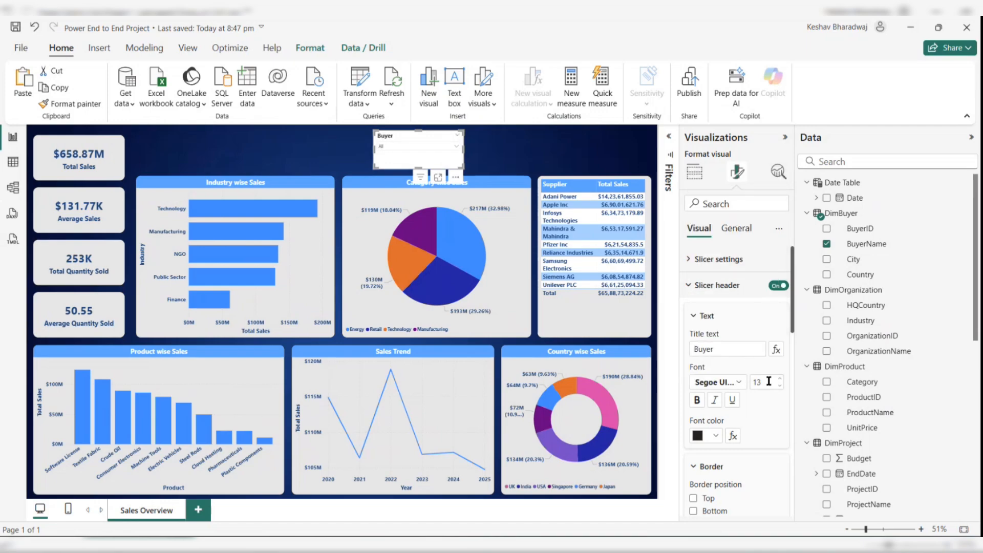
pyautogui.click(715, 436)
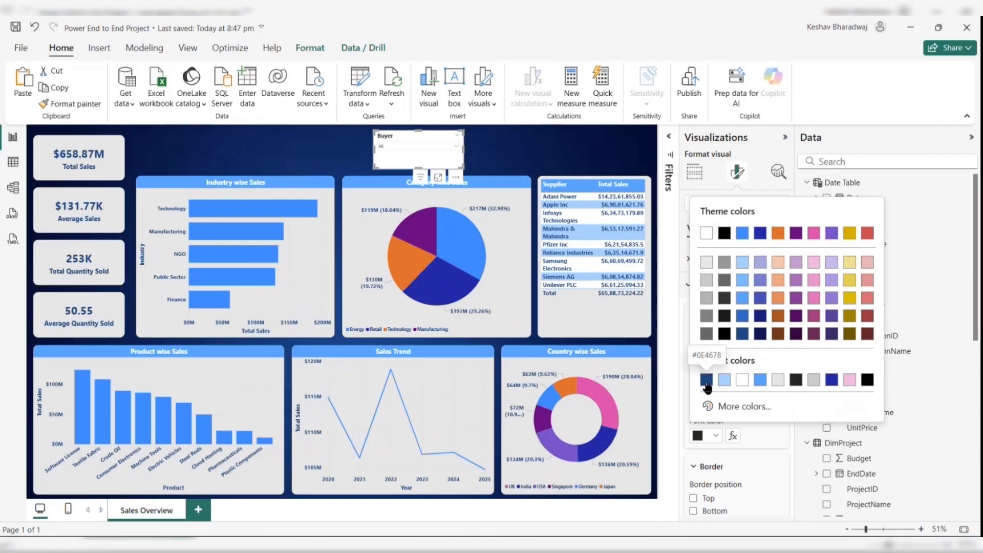
pyautogui.click(706, 383)
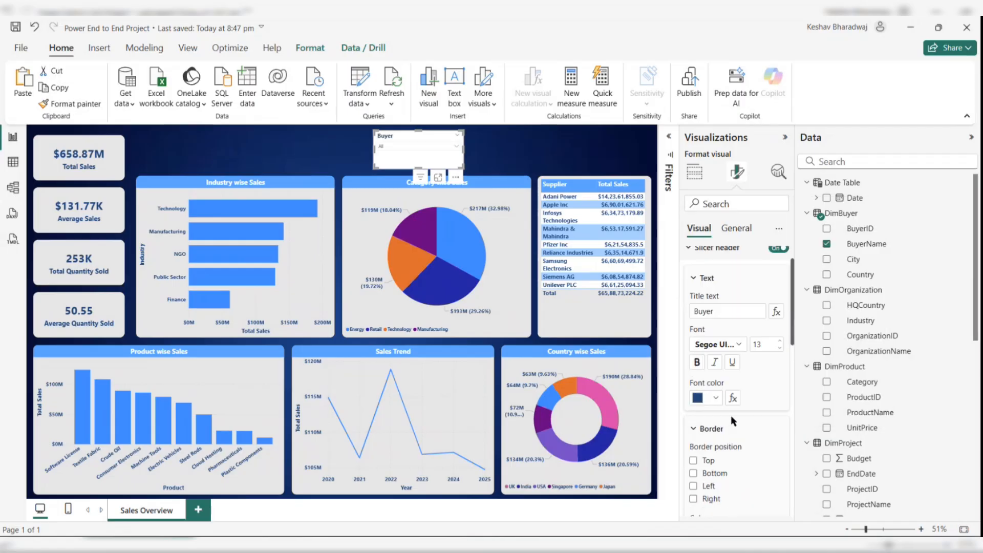
# - Make the slicer's values text bold and dark blue
pyautogui.click(714, 287)
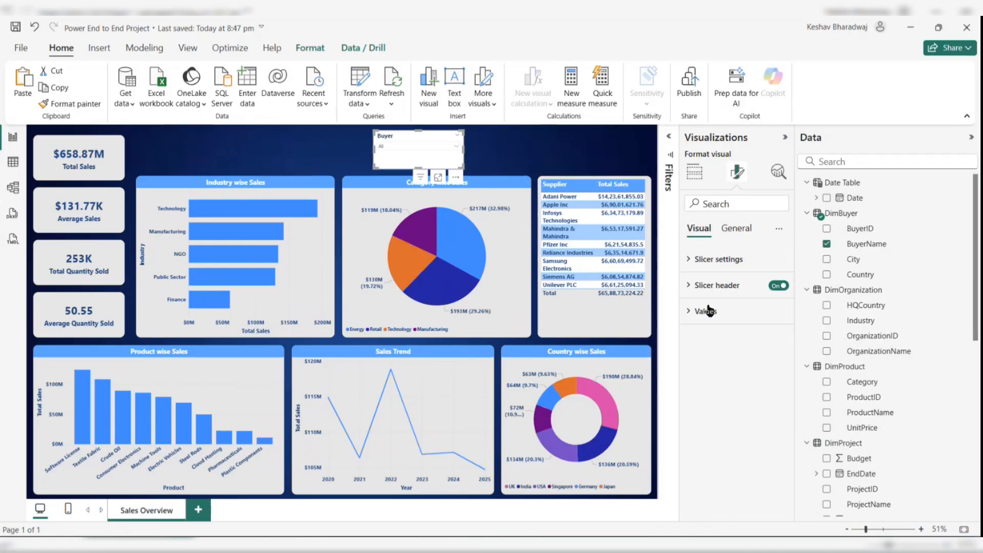
pyautogui.click(715, 310)
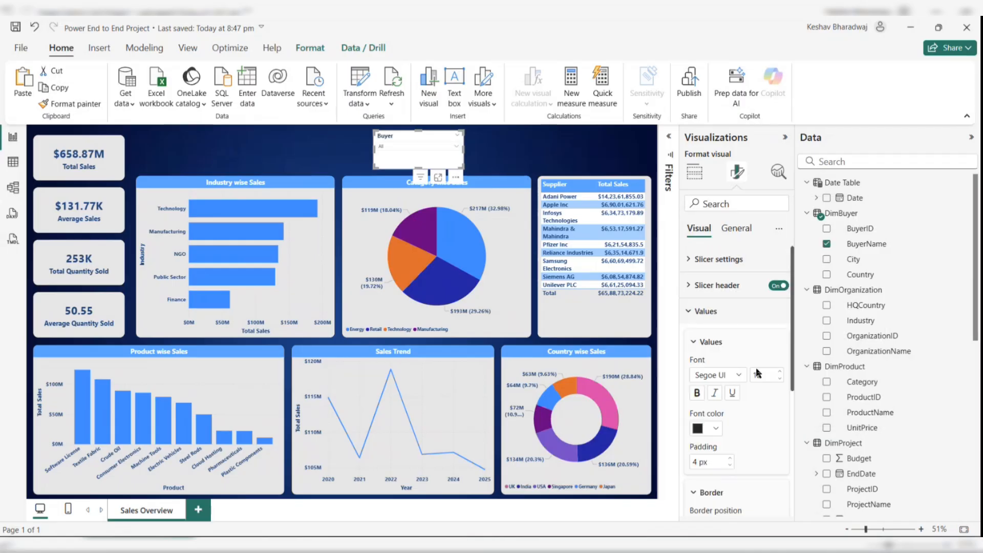
pyautogui.click(698, 393)
pyautogui.click(715, 429)
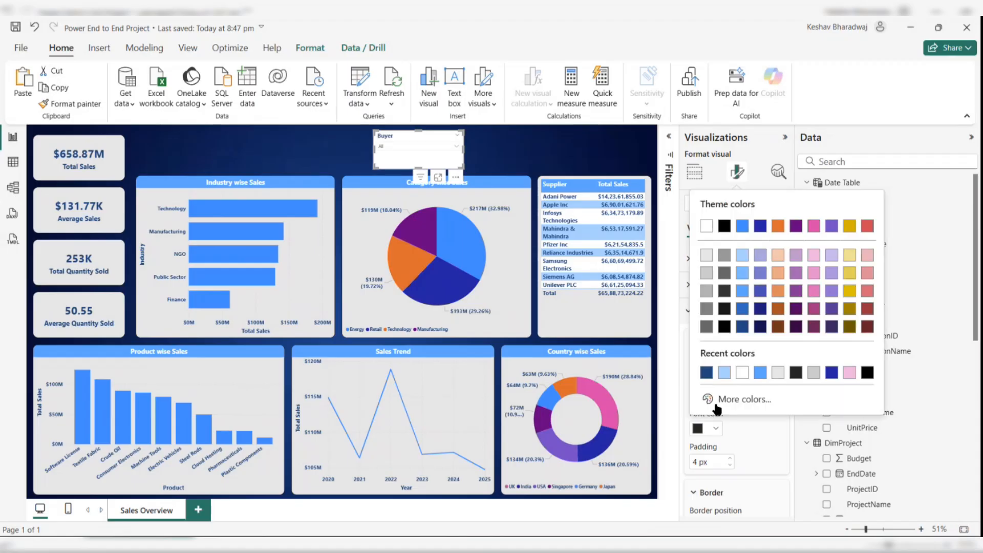
pyautogui.click(708, 371)
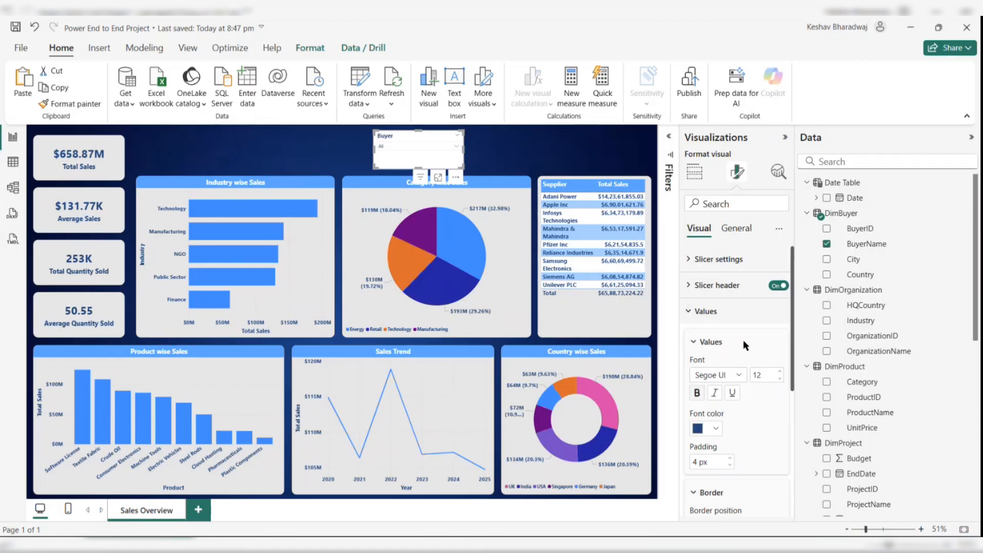
# - Set the slicer's background color to light gray
pyautogui.click(733, 226)
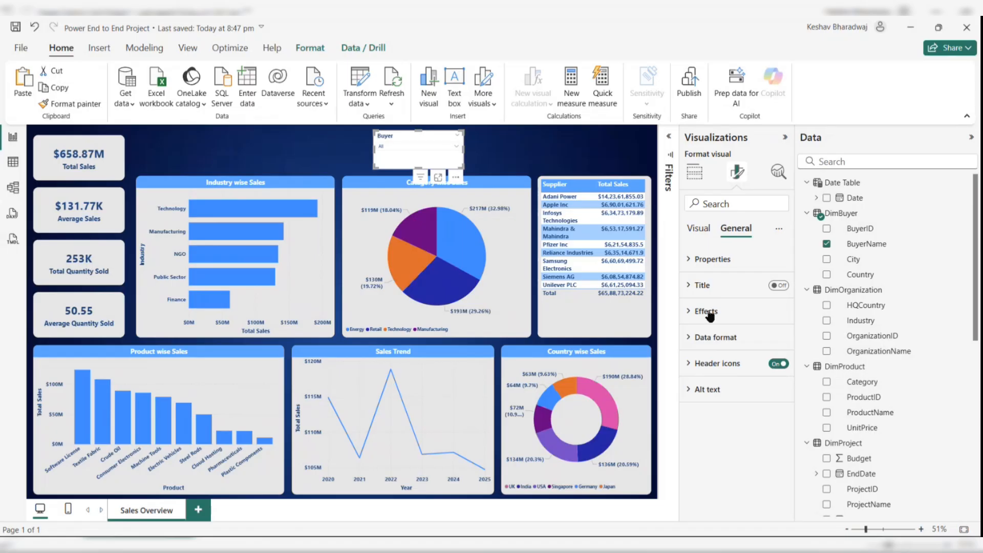
pyautogui.click(708, 312)
pyautogui.click(715, 376)
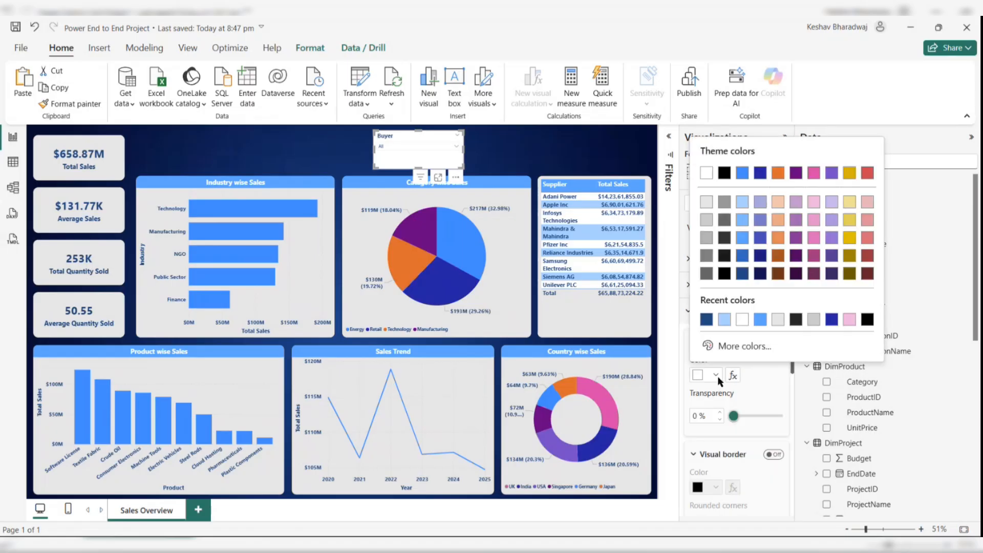
pyautogui.click(773, 321)
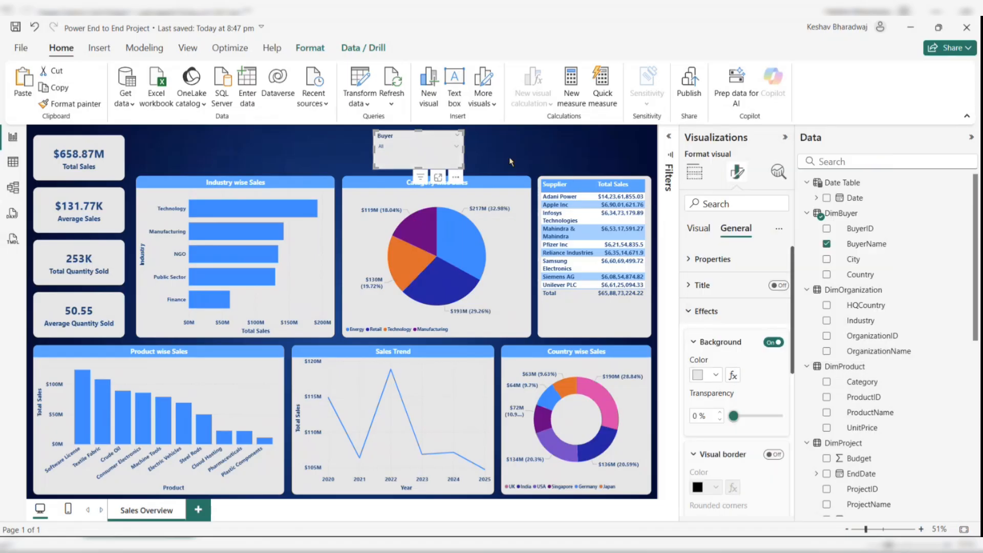
pyautogui.click(502, 156)
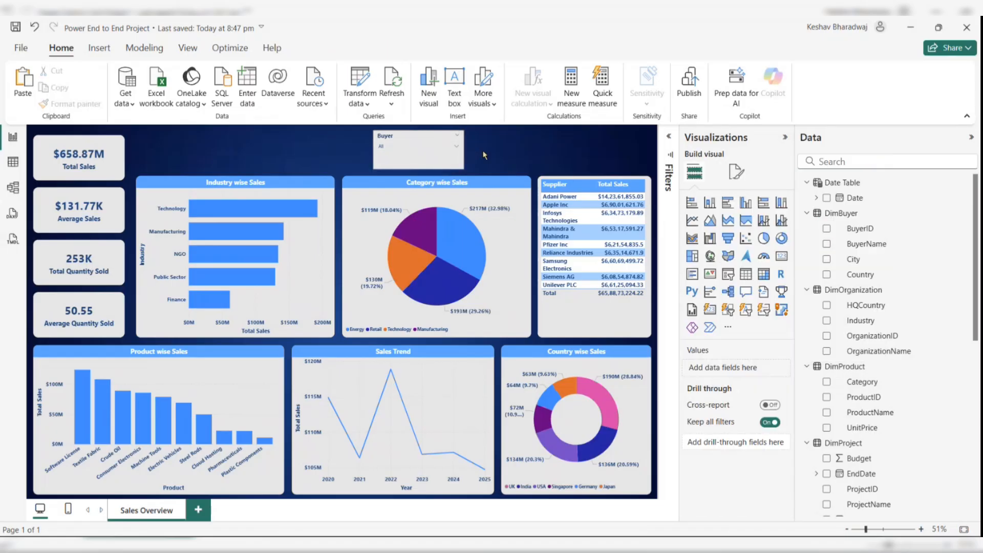
# - Open and close the Buyer slicer's dropdown list to check it
pyautogui.click(435, 137)
pyautogui.click(430, 148)
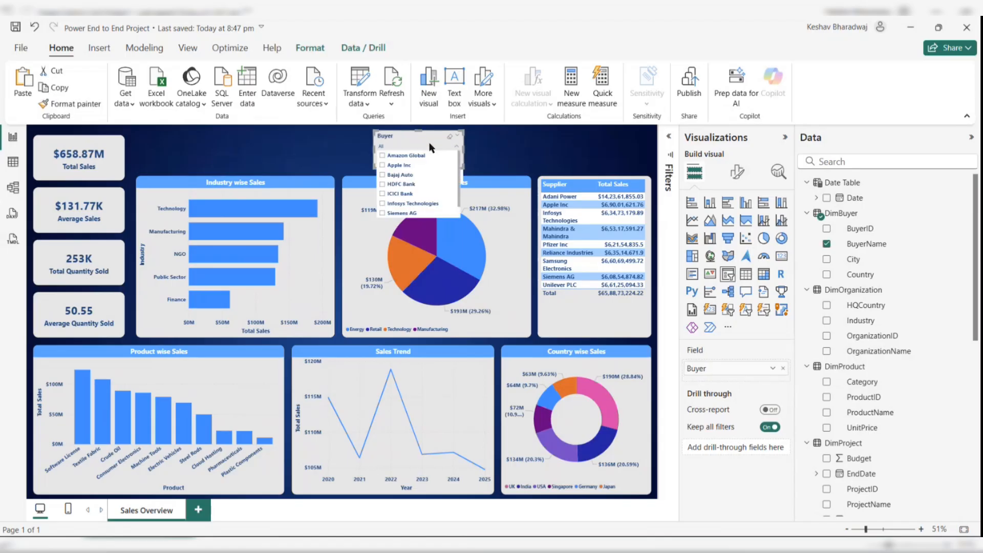
pyautogui.click(429, 148)
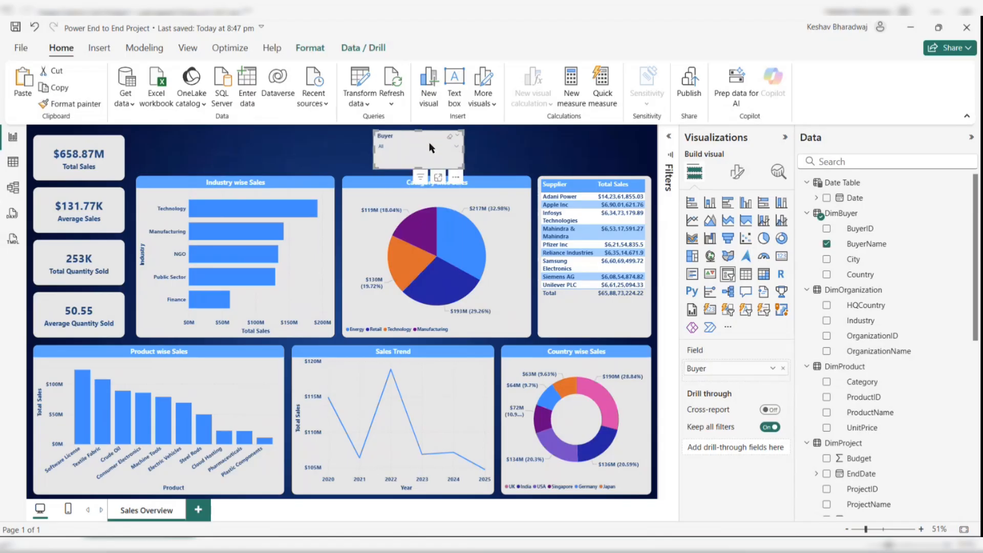
# - Set the slicer values' border color to dark blue and open the dropdown to review it
pyautogui.click(737, 174)
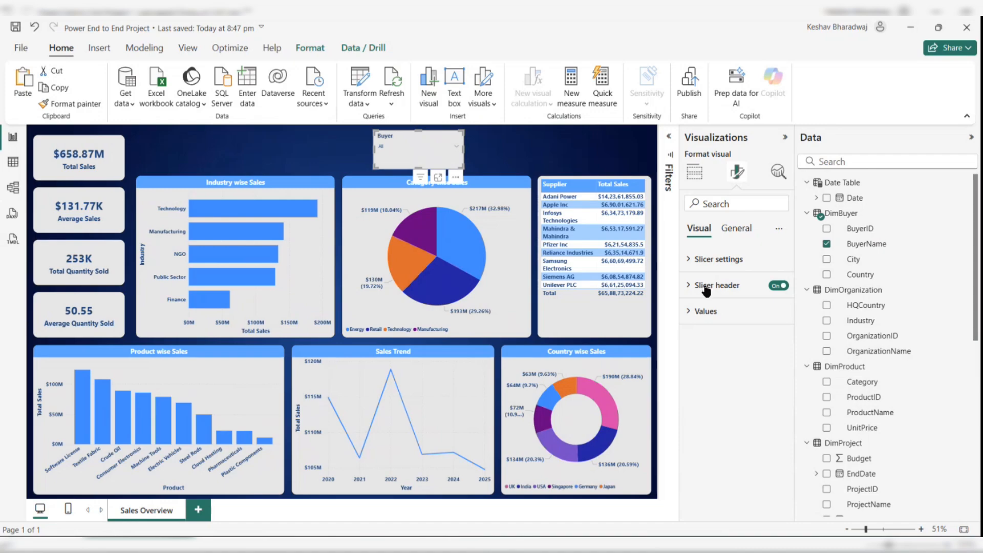
pyautogui.click(706, 285)
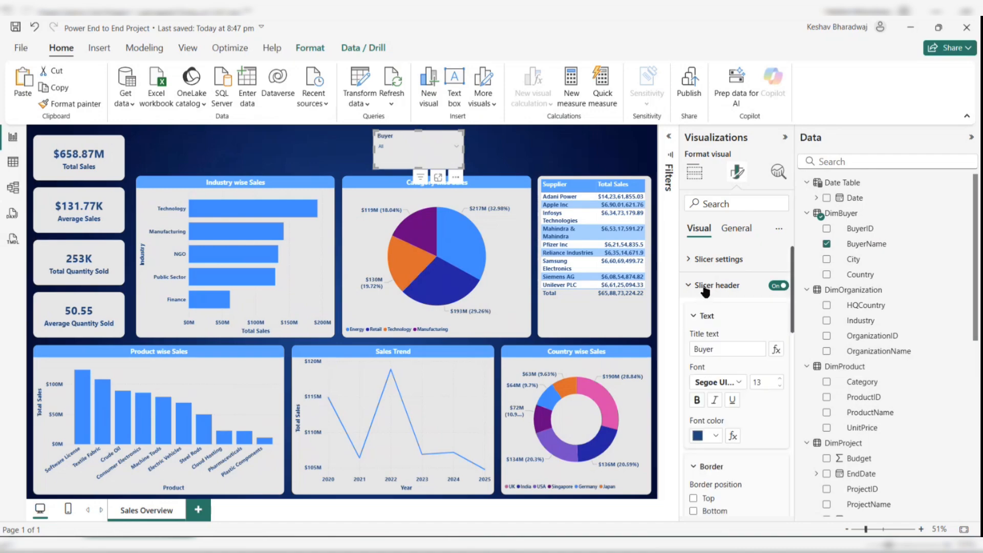
pyautogui.click(707, 286)
pyautogui.click(706, 311)
pyautogui.scroll(-1, 714, 353)
pyautogui.scroll(-1, 714, 353)
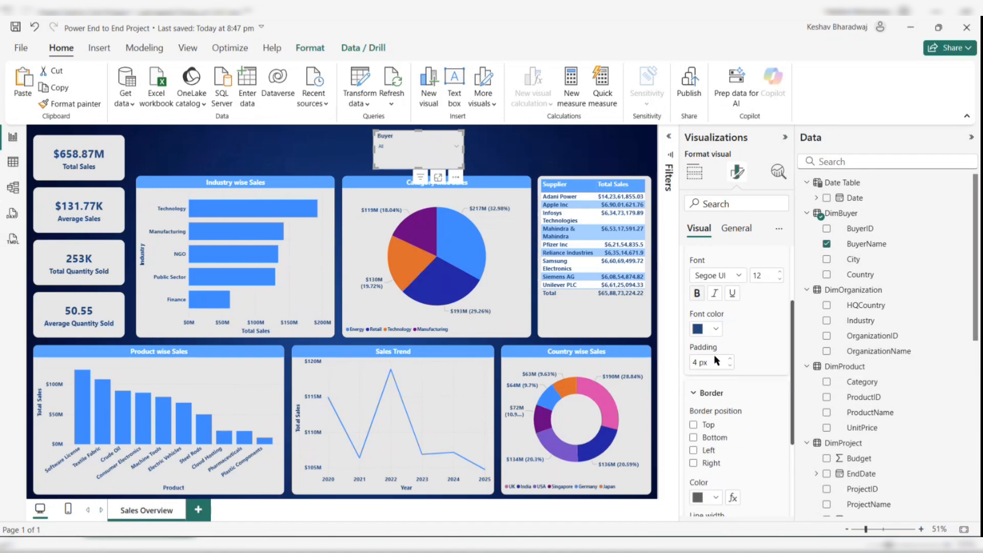
pyautogui.scroll(-1, 709, 434)
pyautogui.click(715, 420)
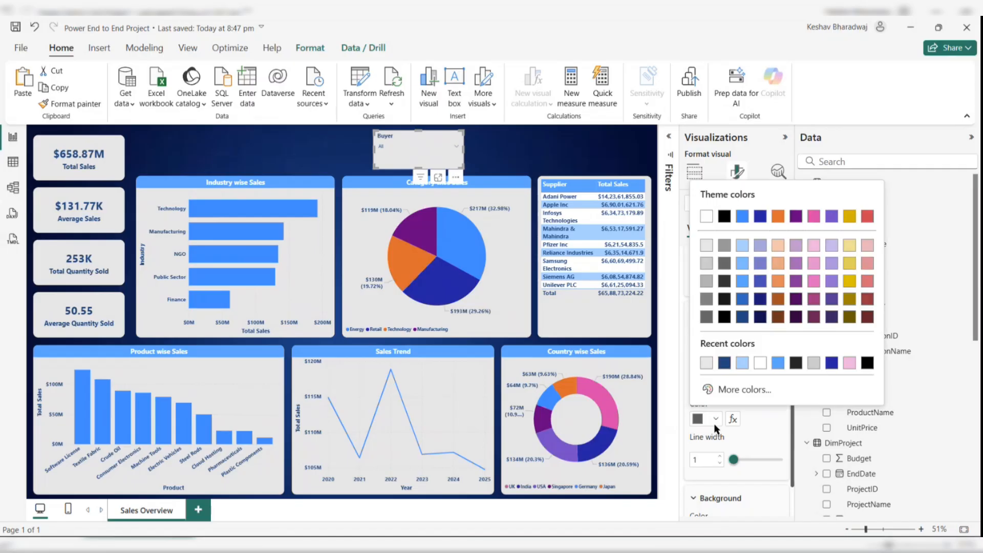
pyautogui.click(724, 363)
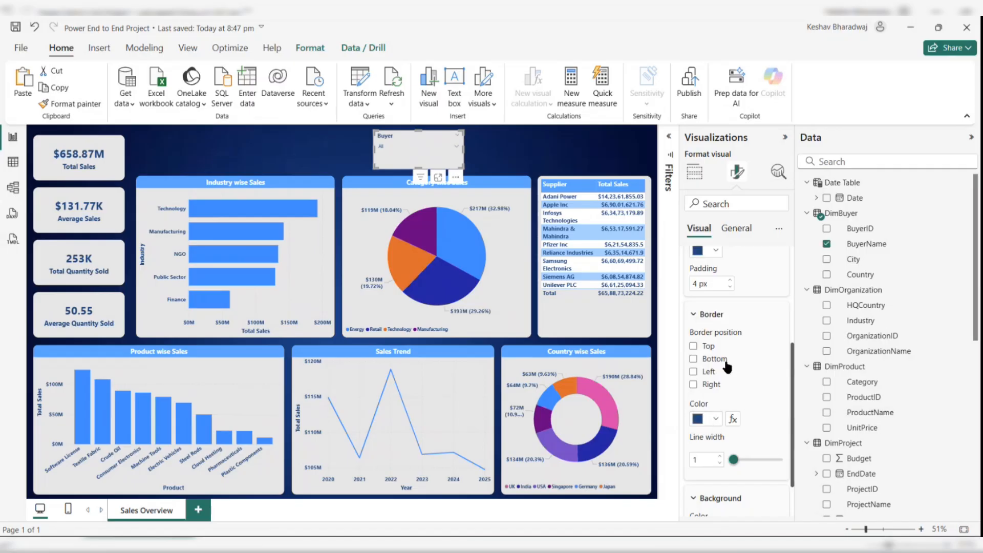
pyautogui.click(565, 153)
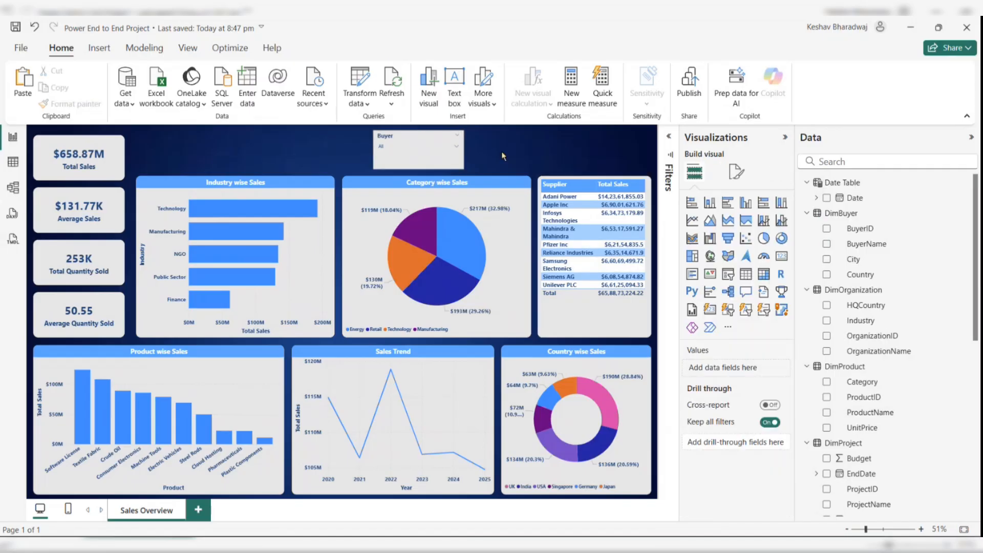
pyautogui.click(448, 149)
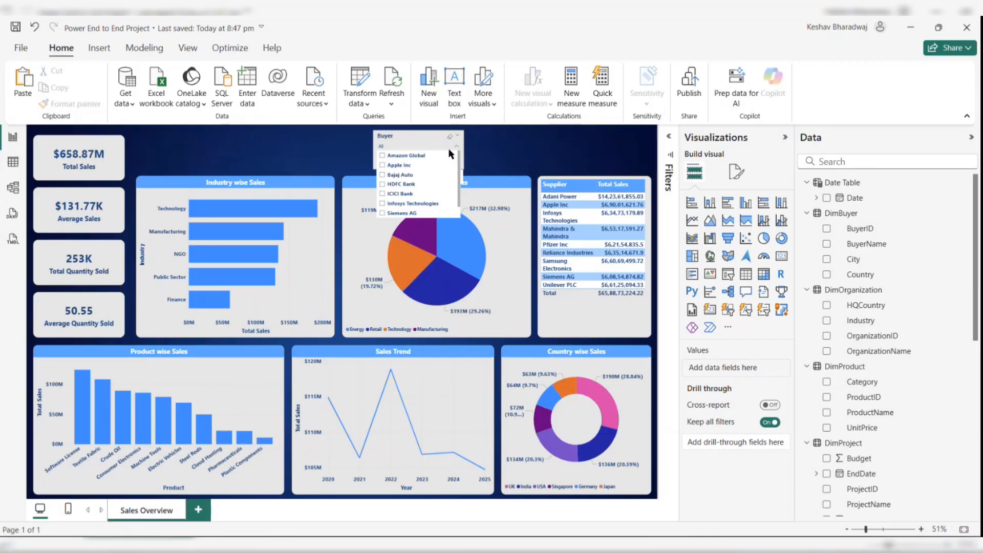
# - Close, reopen and close the Buyer slicer's dropdown list to review its styling
pyautogui.click(448, 148)
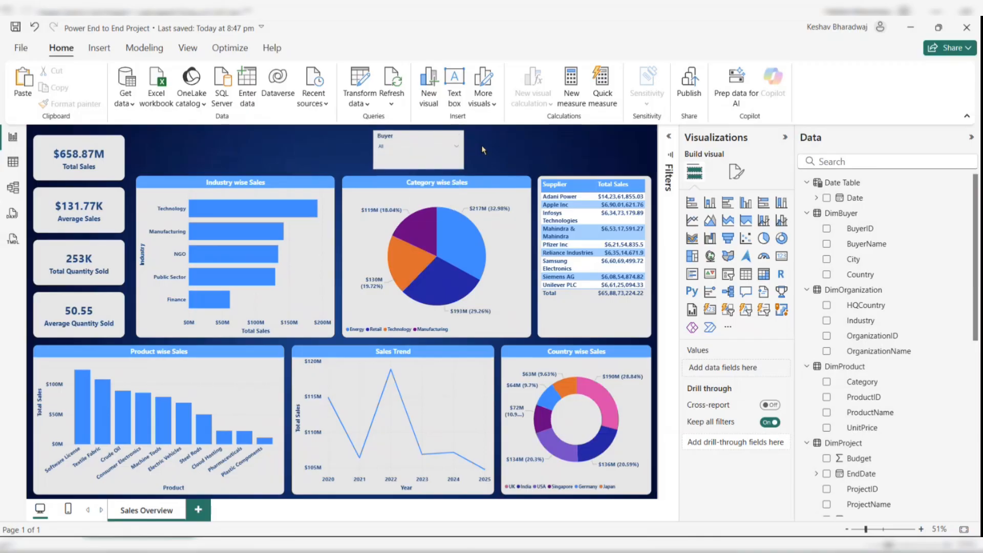
pyautogui.click(408, 149)
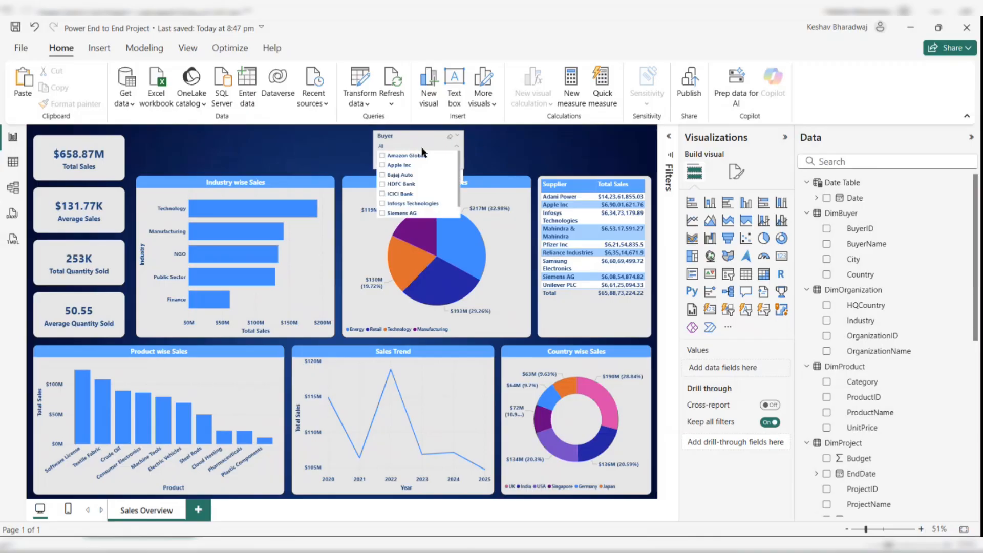
pyautogui.click(432, 133)
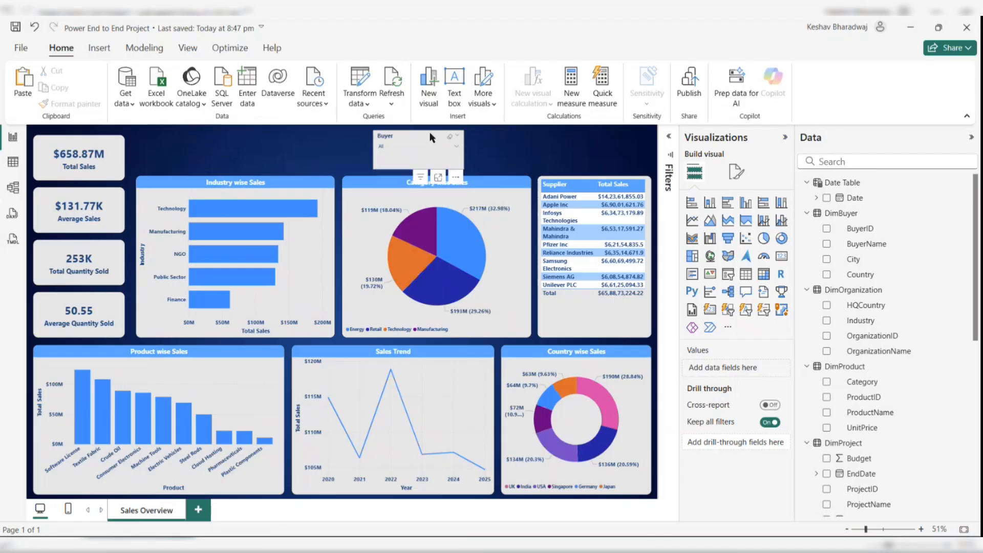
# - Set the Buyer slicer header's pending icon color to dark blue
pyautogui.click(736, 171)
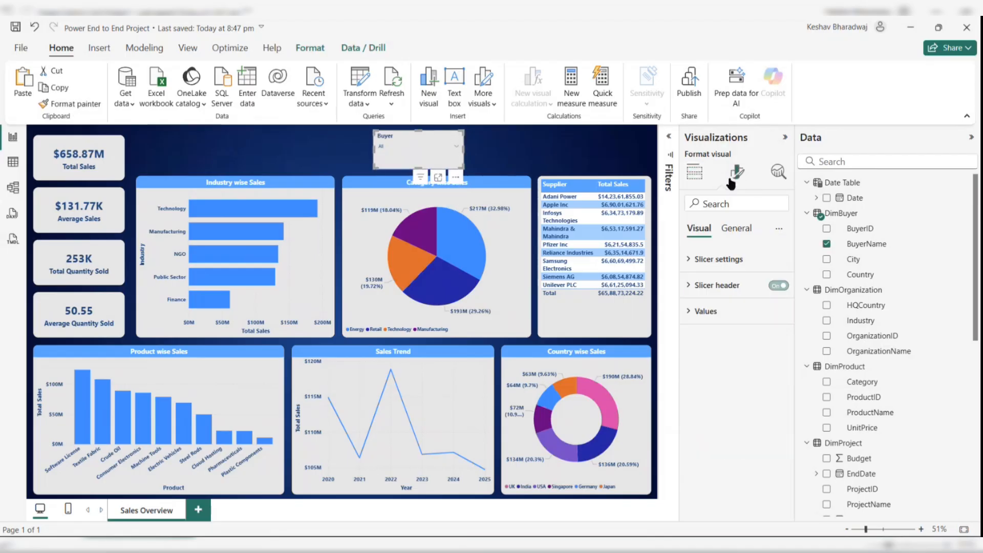
pyautogui.click(710, 287)
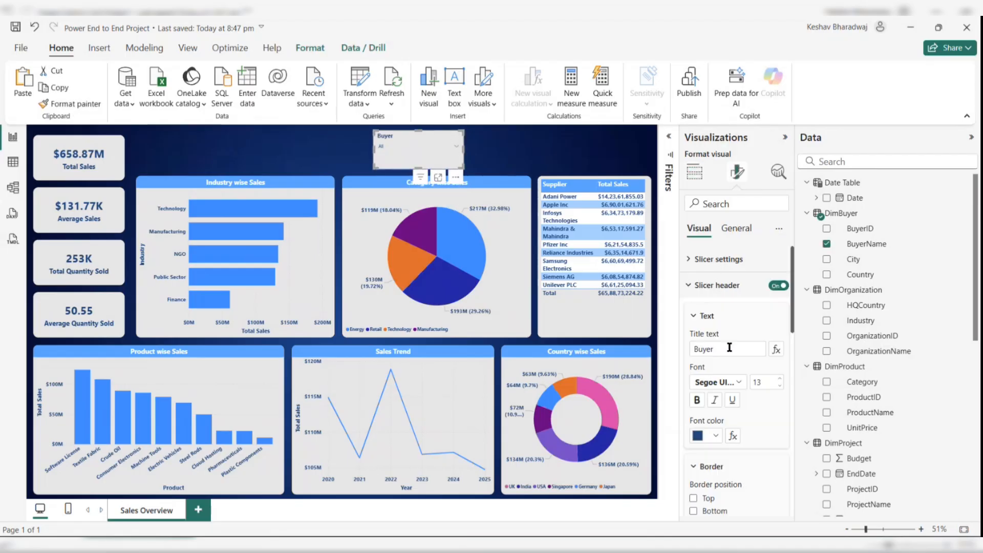
pyautogui.scroll(-3, 729, 346)
pyautogui.scroll(-8, 716, 466)
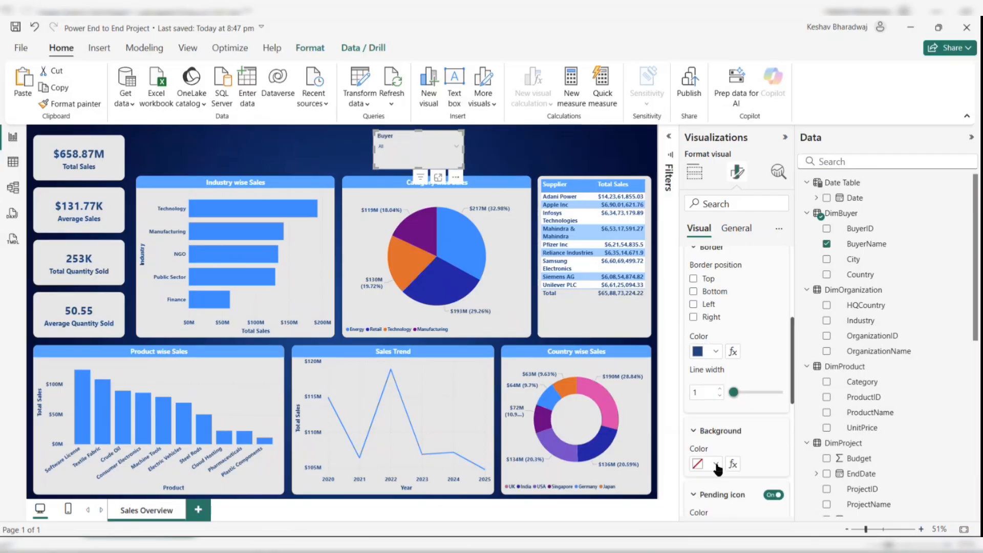
pyautogui.click(717, 423)
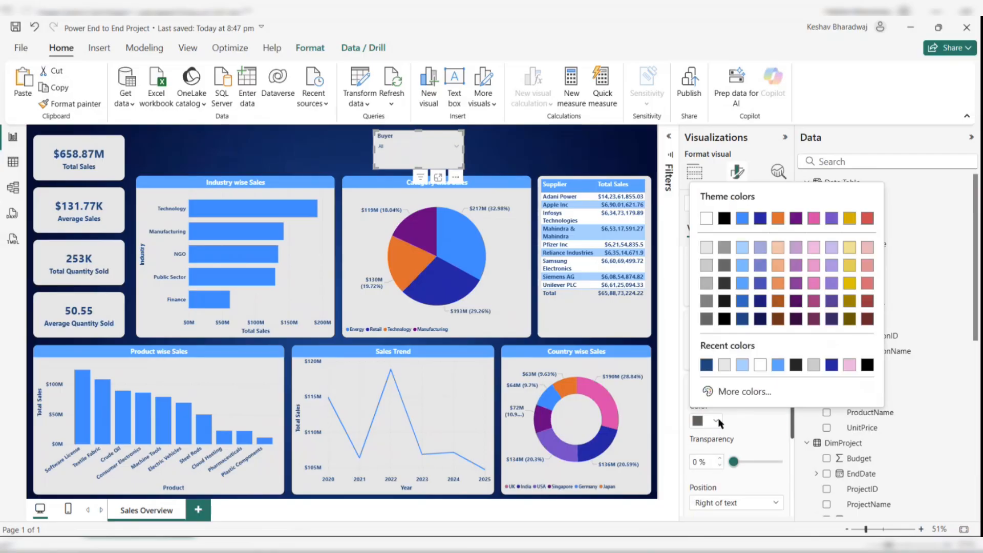
pyautogui.click(706, 365)
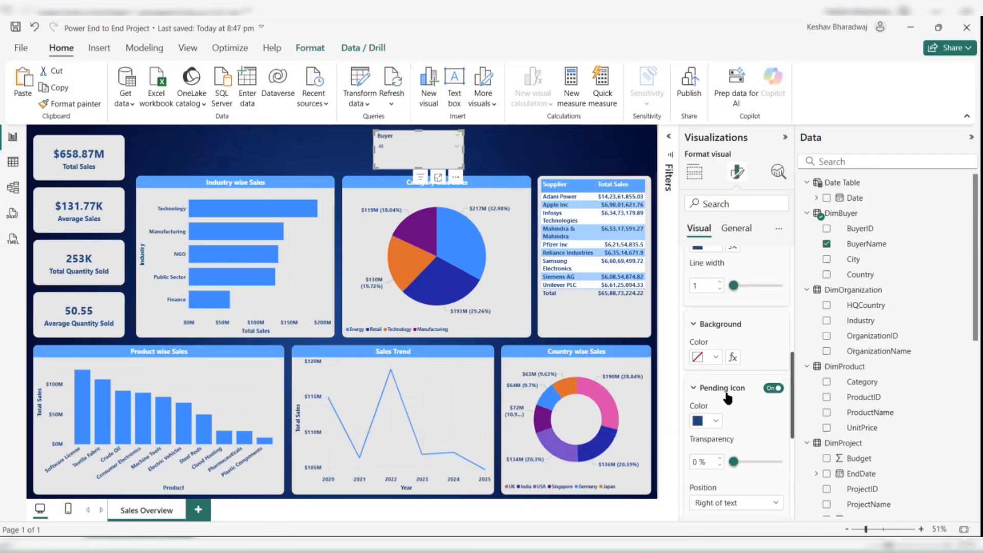
# - Review the Buyer slicer's header, border and values formatting settings
pyautogui.scroll(-2, 727, 397)
pyautogui.scroll(-3, 727, 397)
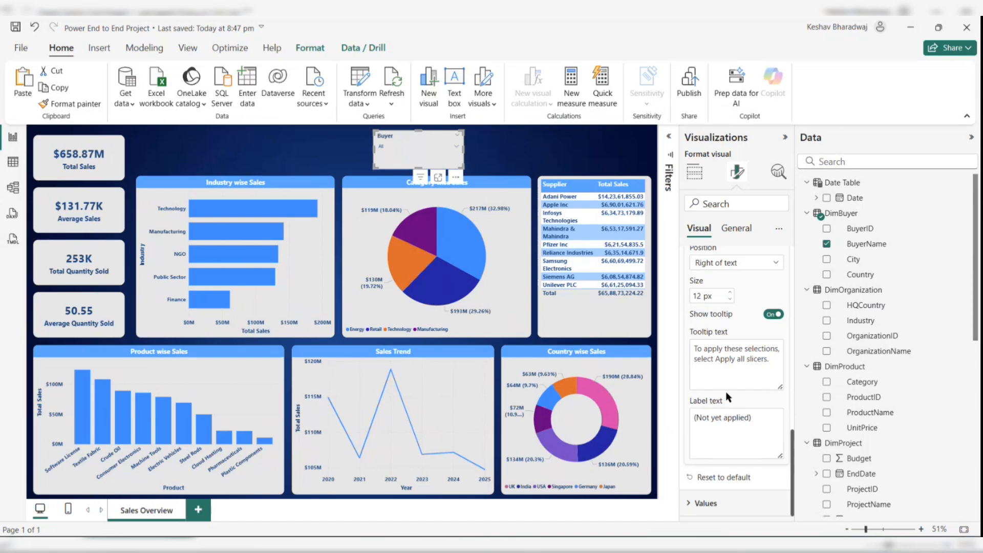
pyautogui.scroll(3, 727, 397)
pyautogui.scroll(5, 727, 396)
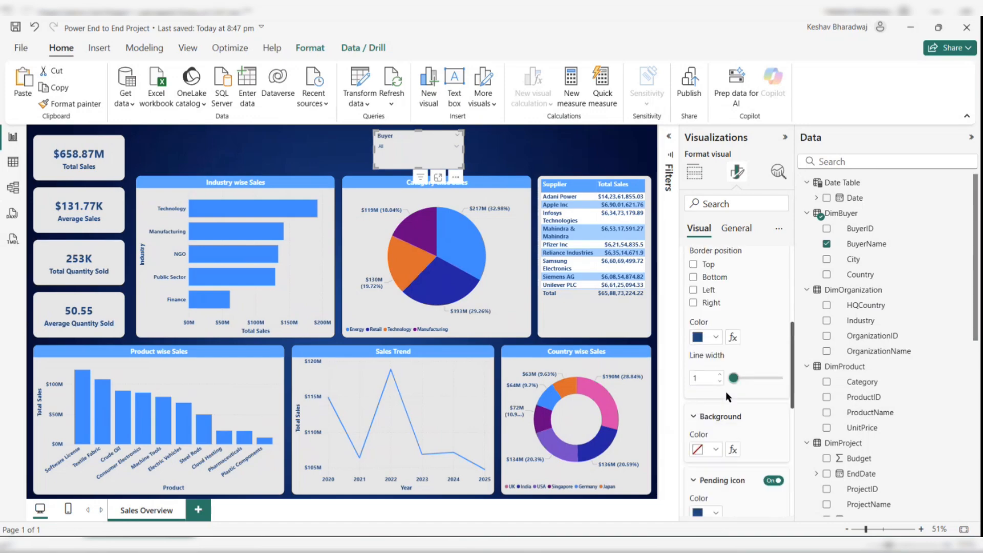
pyautogui.scroll(1, 727, 397)
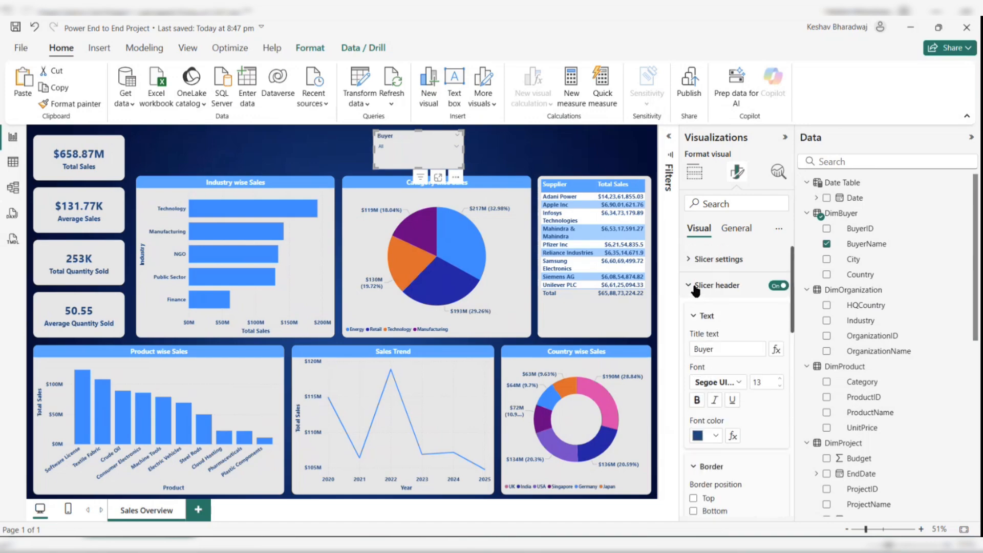
pyautogui.click(691, 285)
pyautogui.click(701, 313)
pyautogui.scroll(-4, 735, 375)
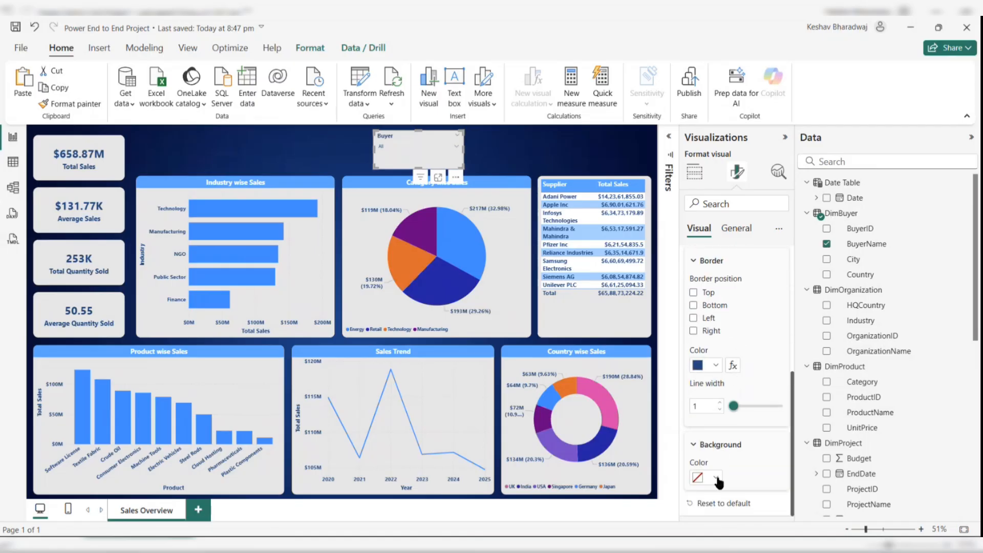
pyautogui.scroll(2, 720, 450)
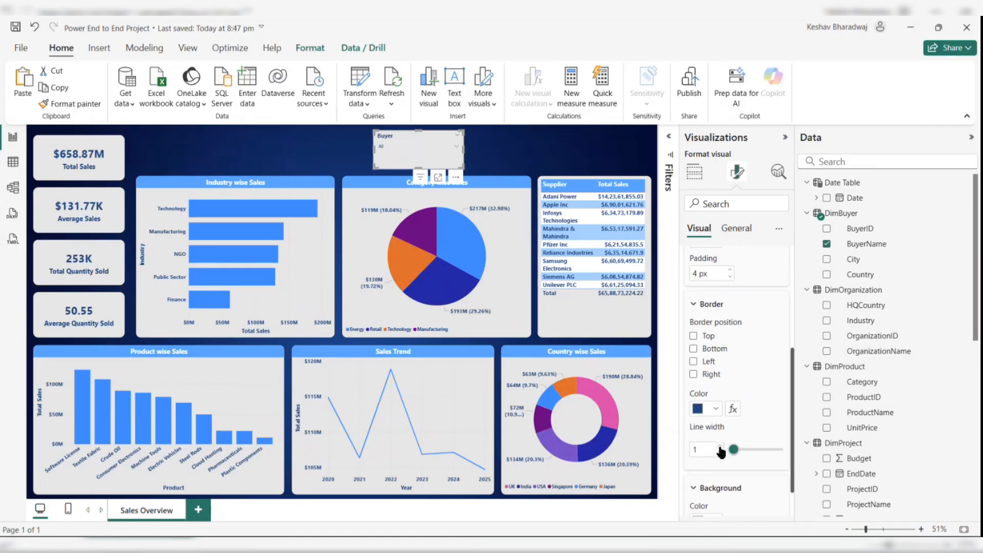
pyautogui.click(720, 445)
pyautogui.click(720, 453)
pyautogui.scroll(4, 732, 372)
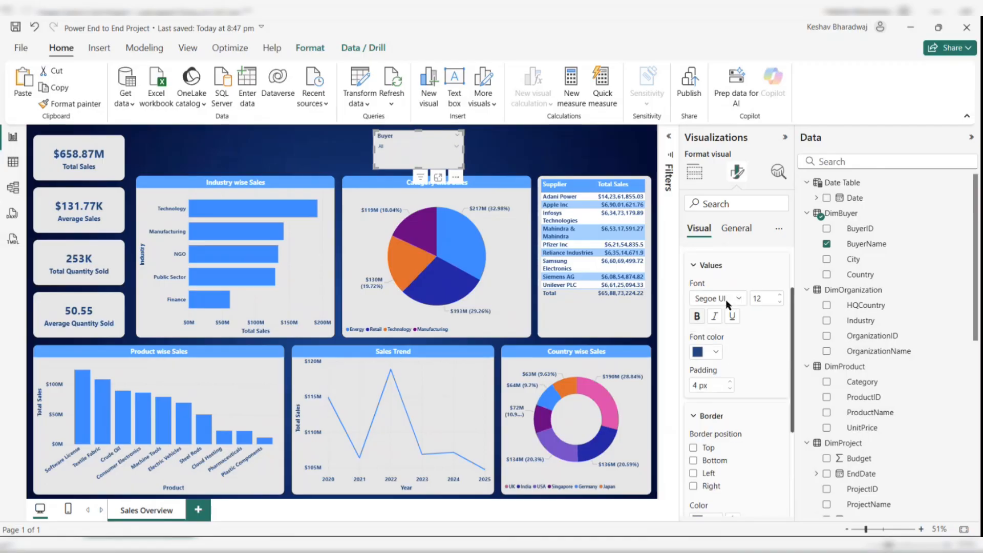
# - Turn on the visual border for the Buyer slicer in its general effects settings
pyautogui.click(735, 227)
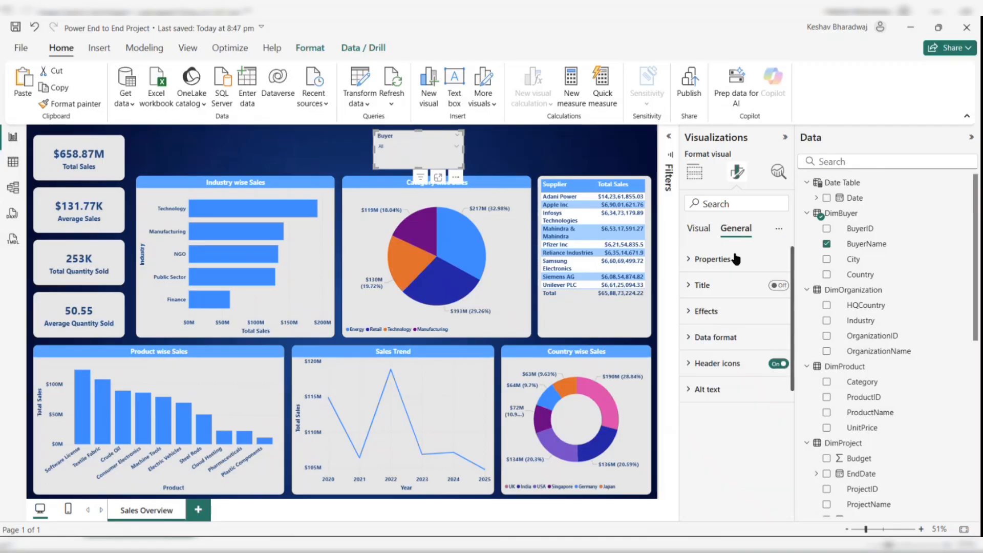
pyautogui.click(705, 311)
pyautogui.click(773, 454)
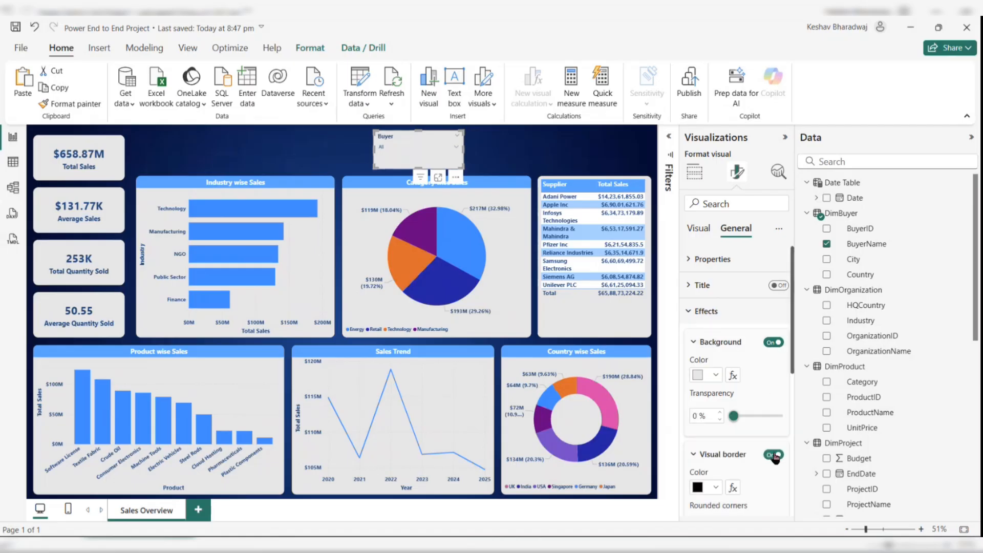
pyautogui.scroll(-1, 736, 416)
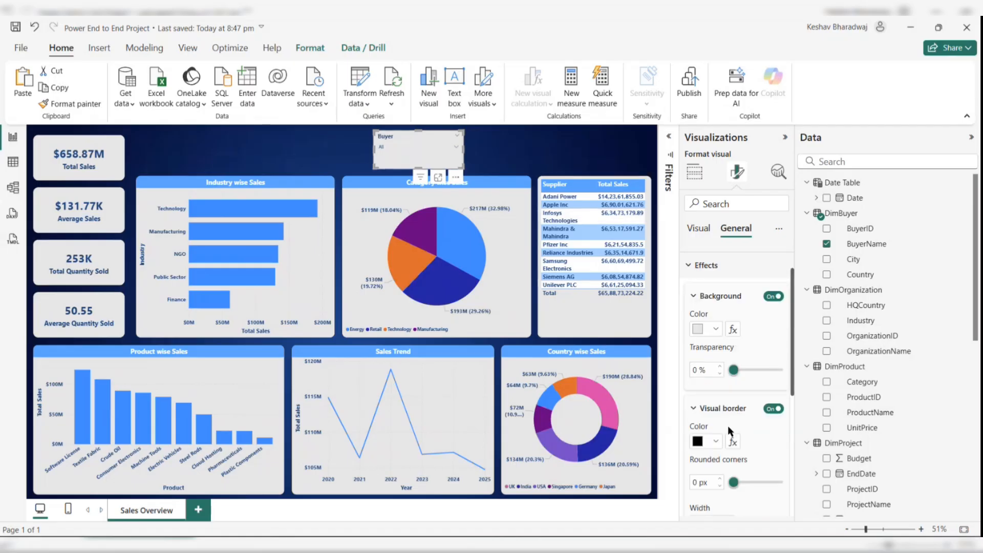
pyautogui.click(540, 153)
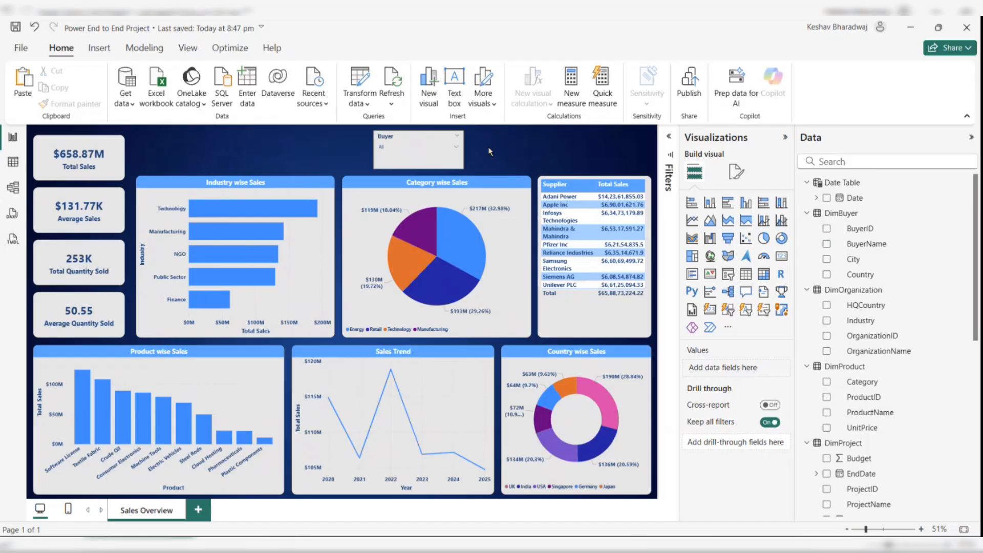
# - Duplicate the Buyer slicer and move the copy to its right
pyautogui.click(433, 135)
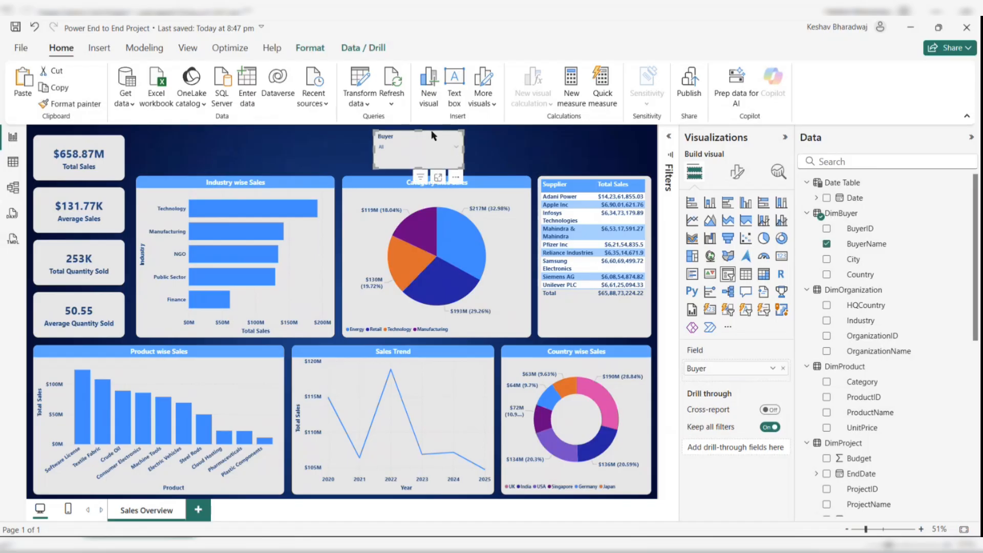
pyautogui.hotkey('ctrl', 'c')
pyautogui.hotkey('ctrl', 'v')
pyautogui.moveTo(432, 135); pyautogui.dragTo(521, 134)
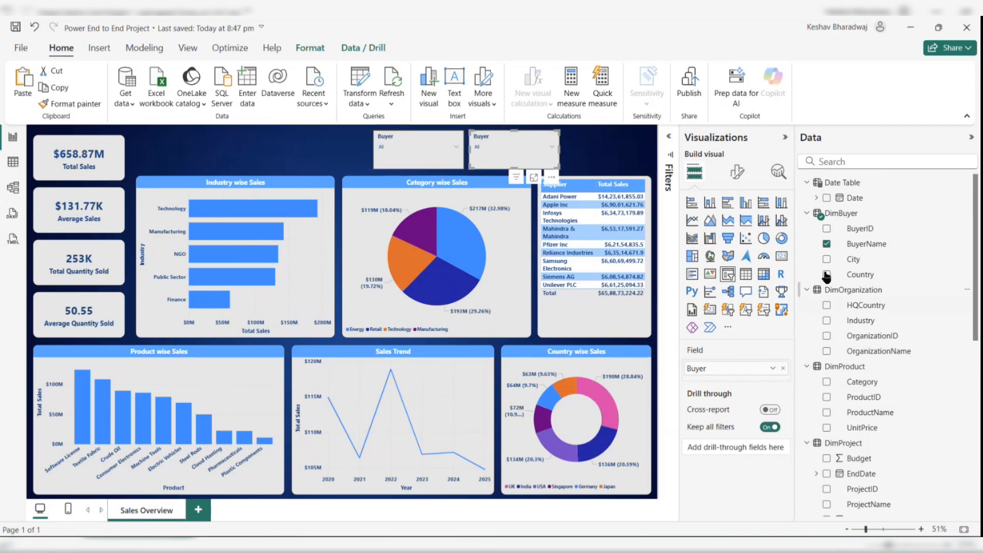
# - Replace the copied slicer's BuyerName field with ProjectName from DimProject
pyautogui.click(826, 243)
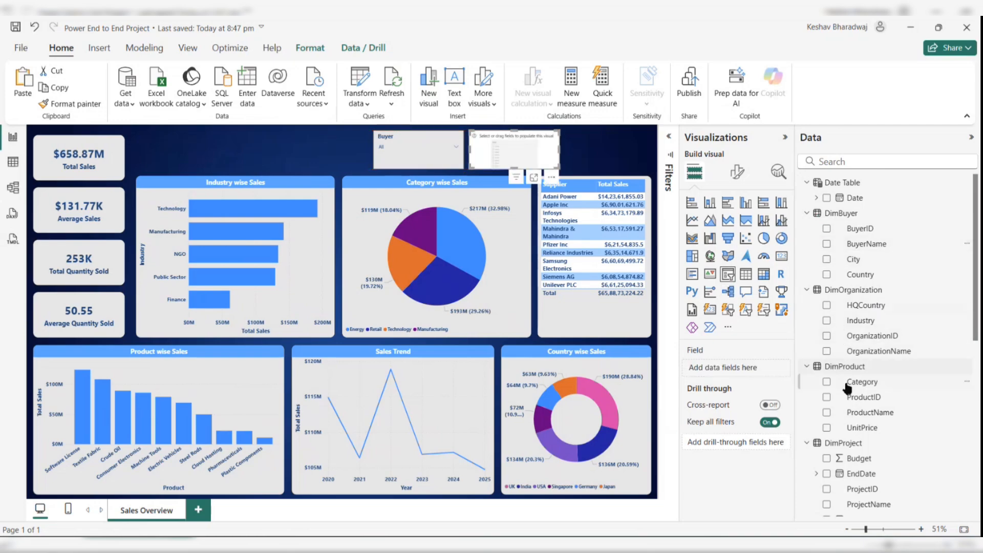
pyautogui.scroll(-1, 855, 425)
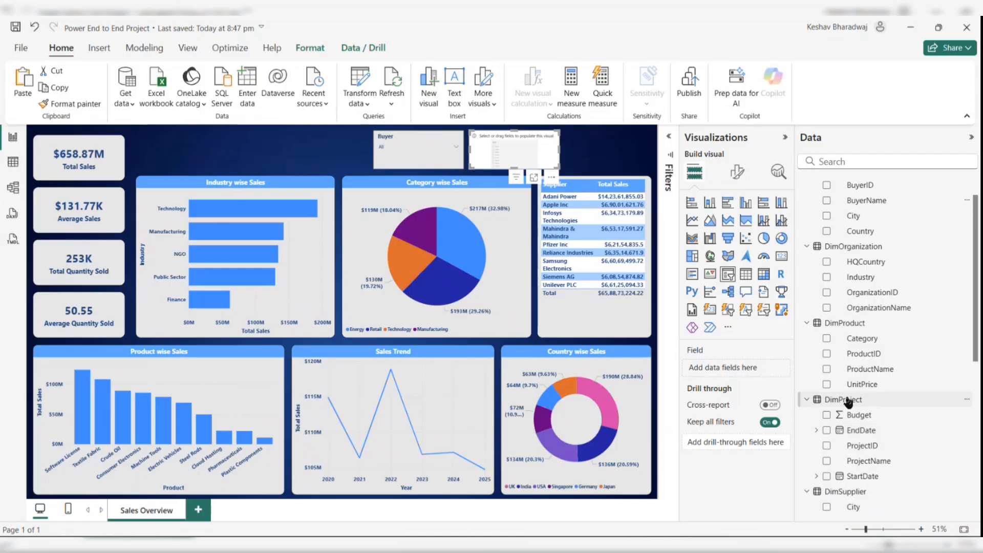
pyautogui.click(827, 461)
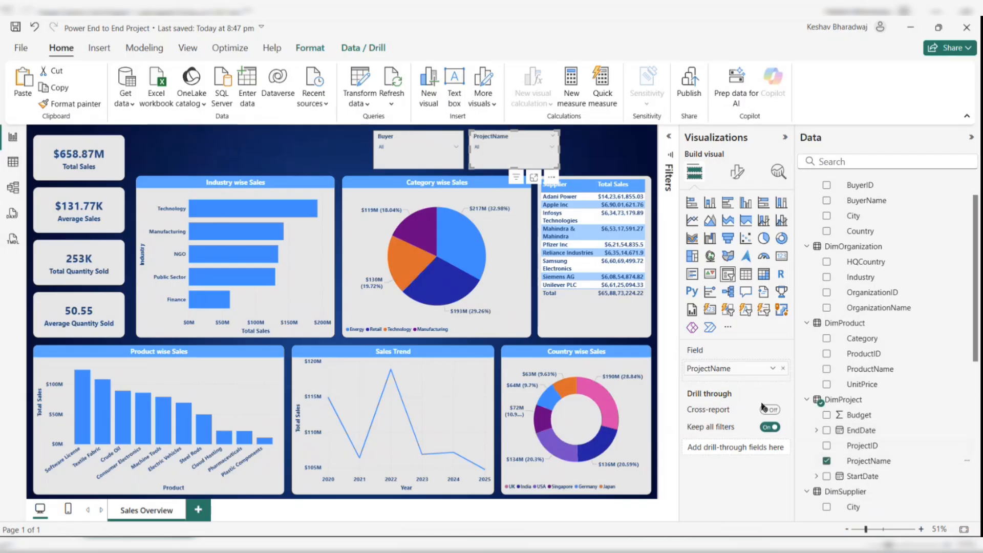
# - Rename the slicer's ProjectName field to Project
pyautogui.doubleClick(723, 368)
pyautogui.doubleClick(722, 367)
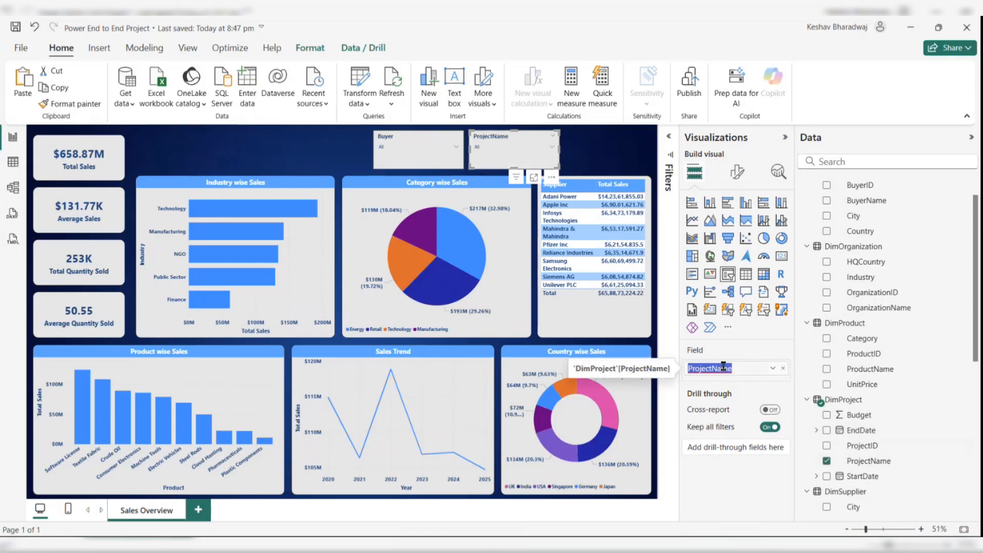
pyautogui.click(714, 369)
pyautogui.moveTo(714, 370); pyautogui.dragTo(738, 370)
pyautogui.press('Delete')
pyautogui.press('Return')
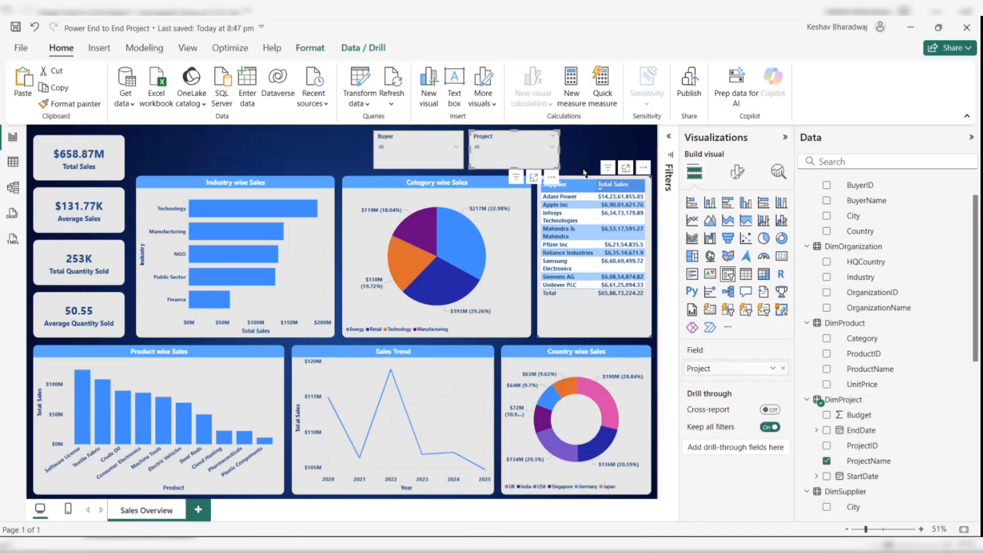
# - Duplicate the Project slicer and place the copy further right
pyautogui.hotkey('ctrl', 'c')
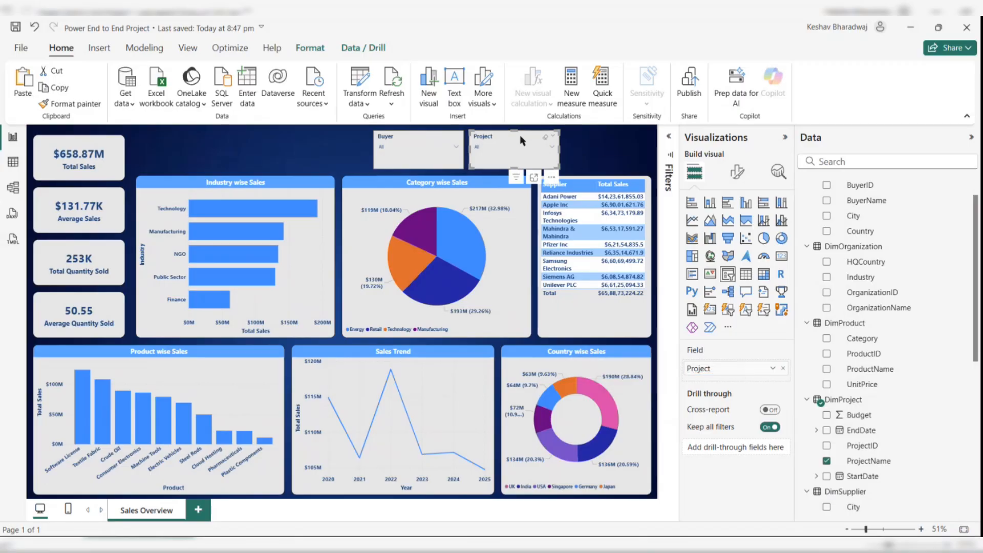
pyautogui.hotkey('ctrl', 'v')
pyautogui.moveTo(517, 139); pyautogui.dragTo(609, 140)
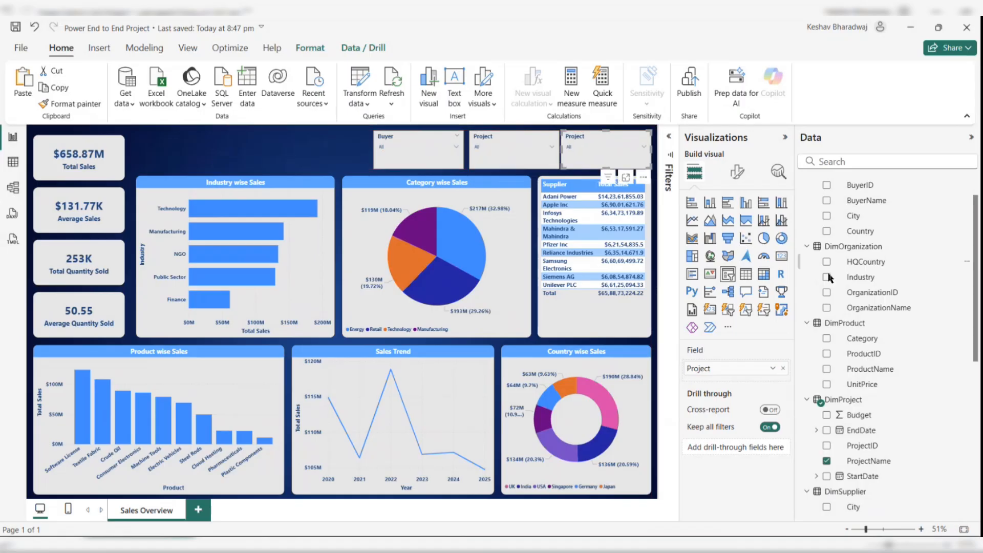
# - Set the third slicer's field to OrganizationName from DimOrganization
pyautogui.click(826, 461)
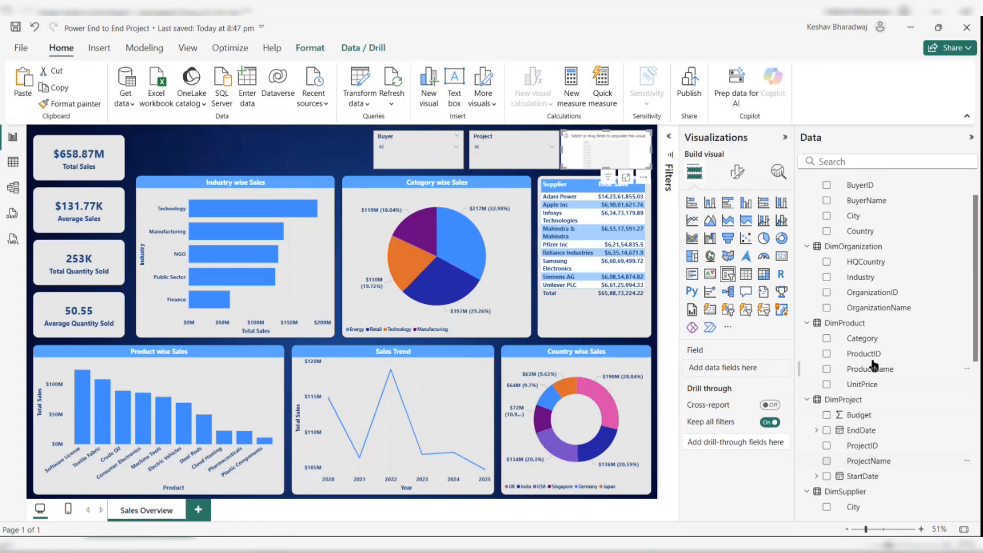
pyautogui.scroll(1, 874, 365)
pyautogui.scroll(-3, 858, 327)
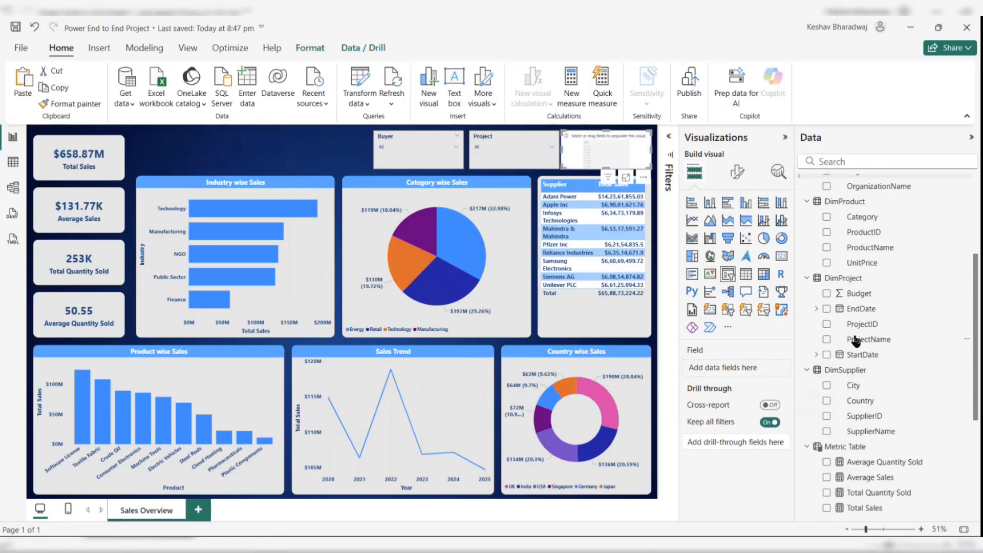
pyautogui.click(826, 430)
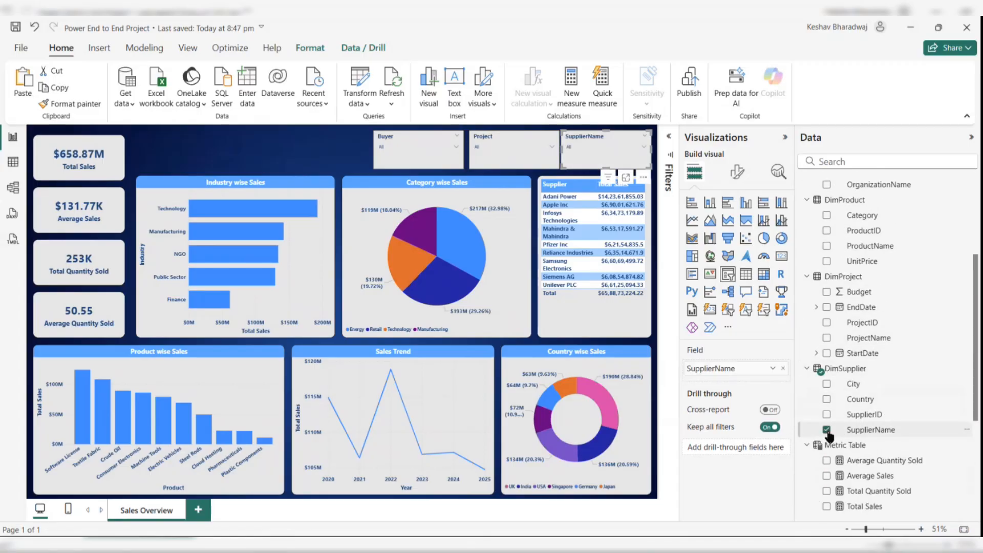
pyautogui.click(827, 430)
pyautogui.scroll(2, 858, 318)
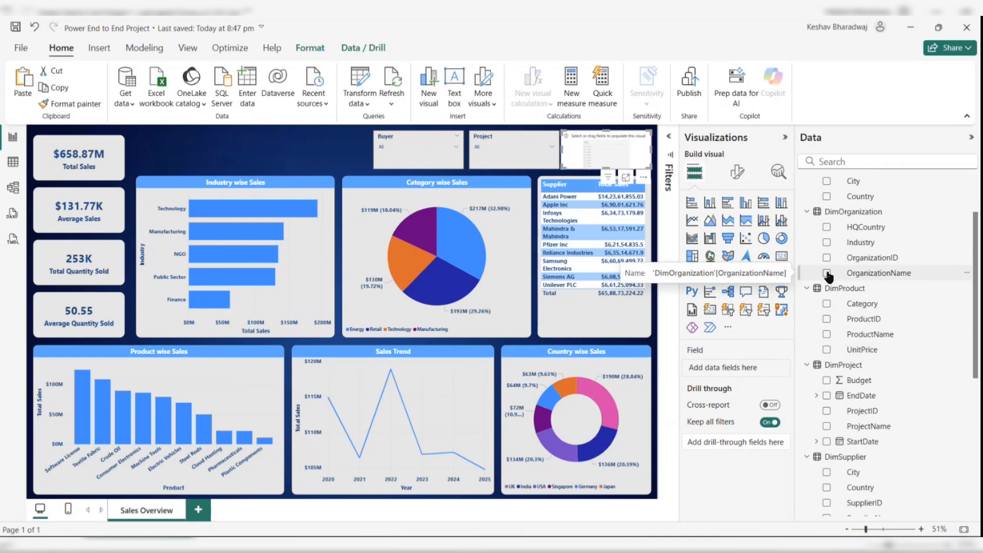
pyautogui.click(826, 273)
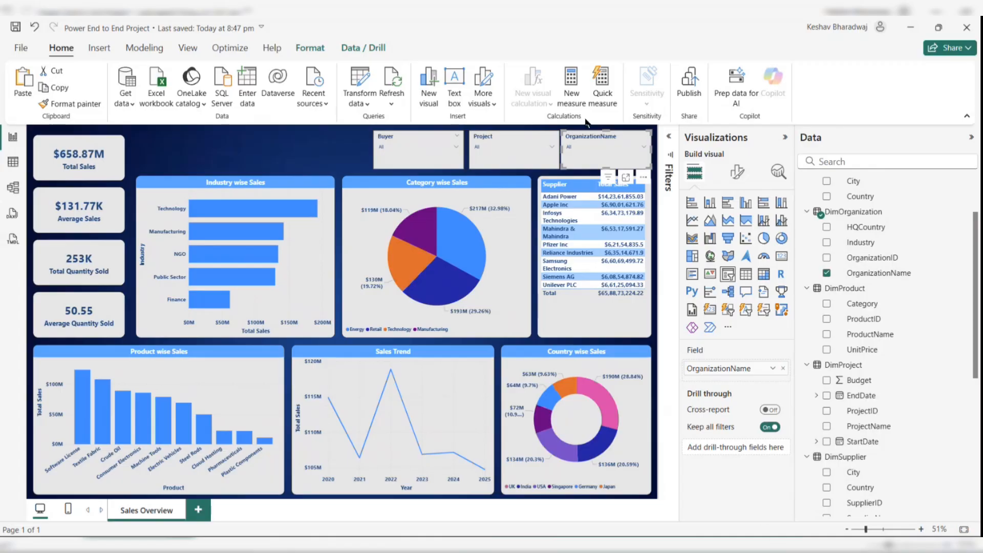
# - Rename the third slicer's field to Organization
pyautogui.doubleClick(740, 372)
pyautogui.click(741, 369)
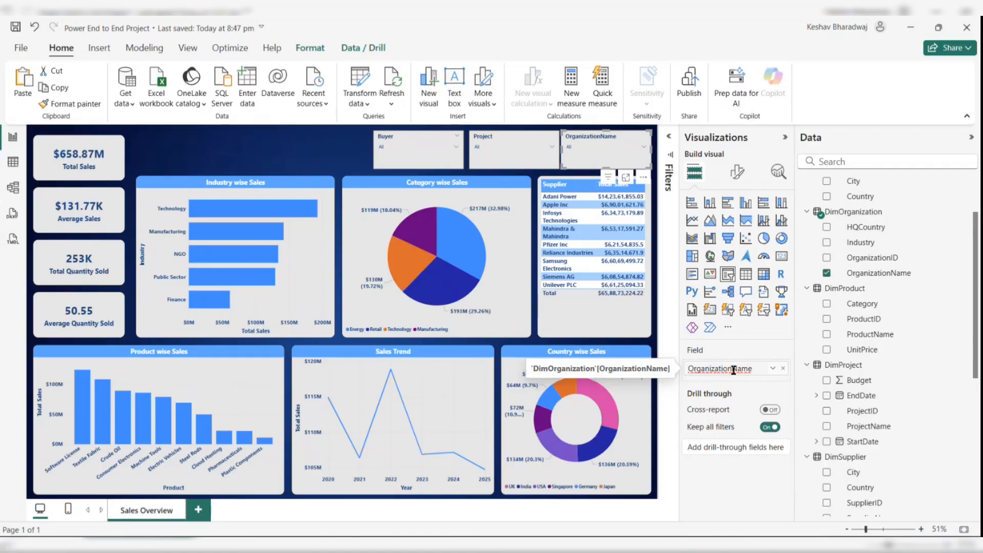
pyautogui.moveTo(732, 370); pyautogui.dragTo(758, 370)
pyautogui.press('BackSpace')
pyautogui.press('Return')
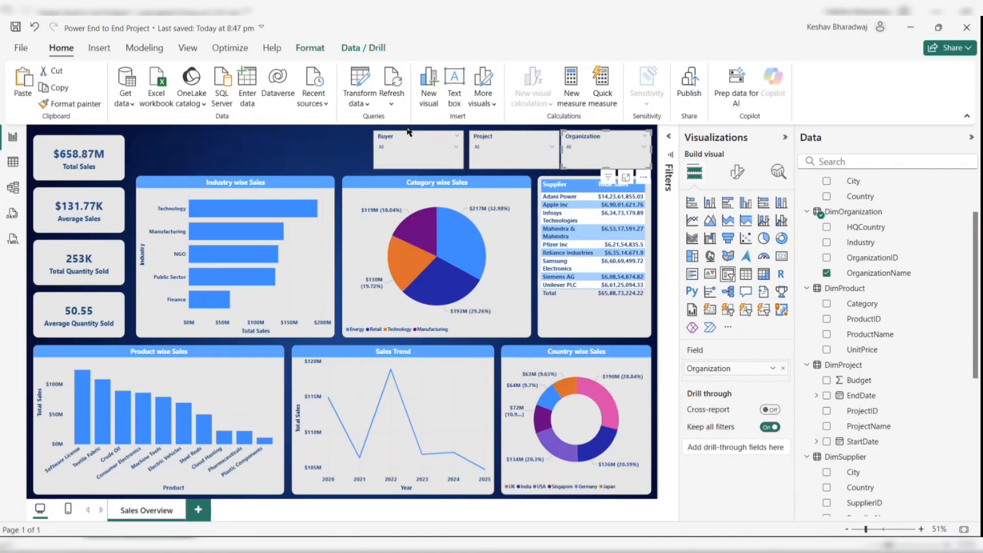
pyautogui.click(294, 292)
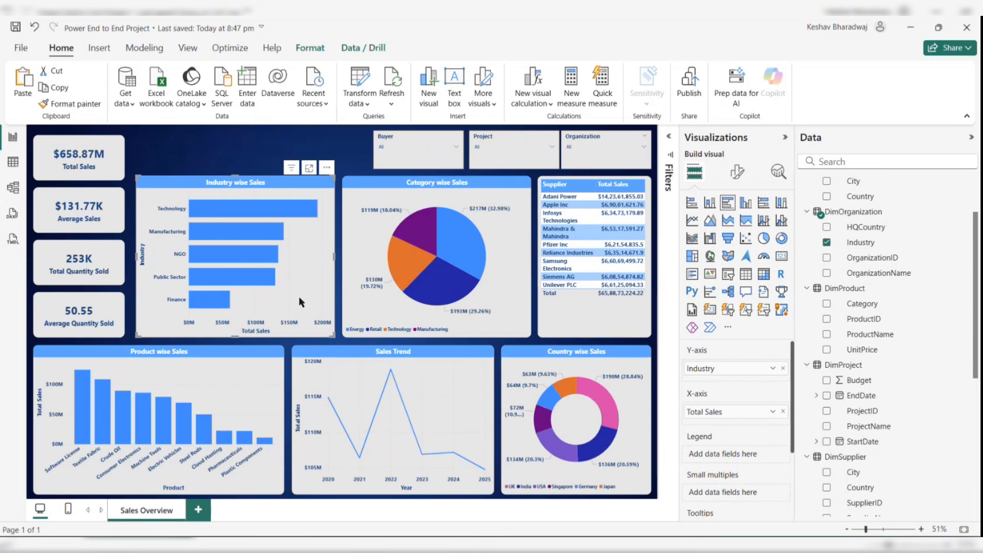
# - Select the Industry, Category and Supplier visuals and align them along their bottom edges
pyautogui.click(371, 276)
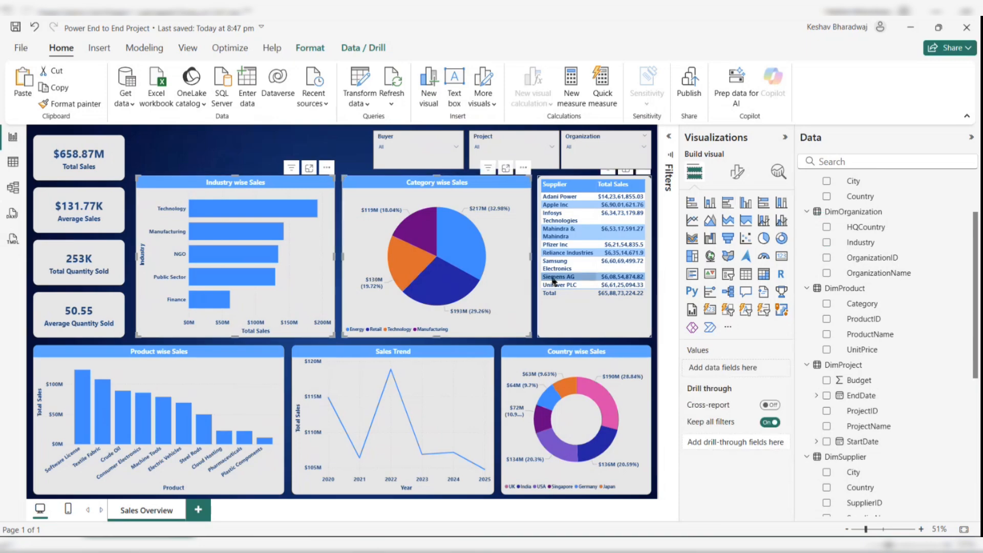
pyautogui.click(564, 312)
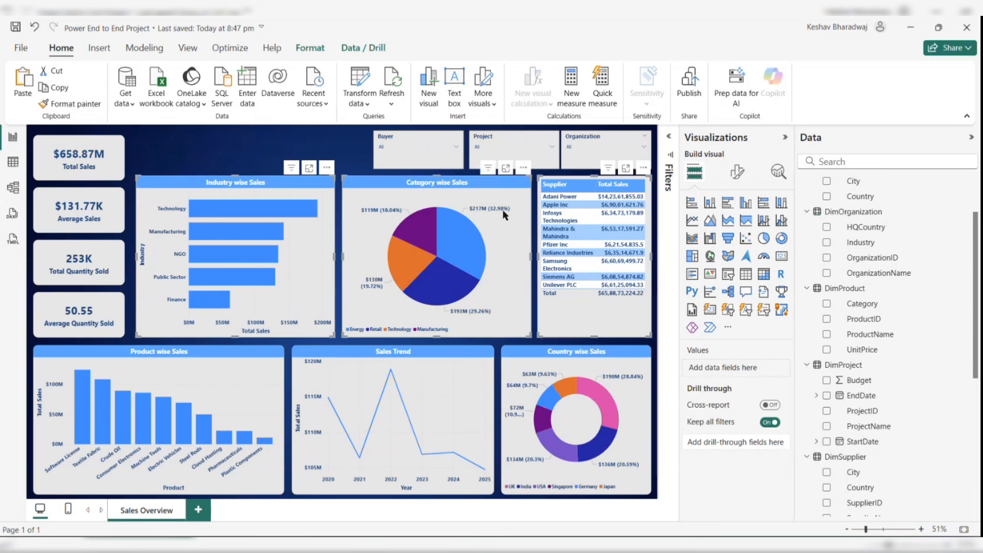
pyautogui.click(310, 47)
pyautogui.click(281, 87)
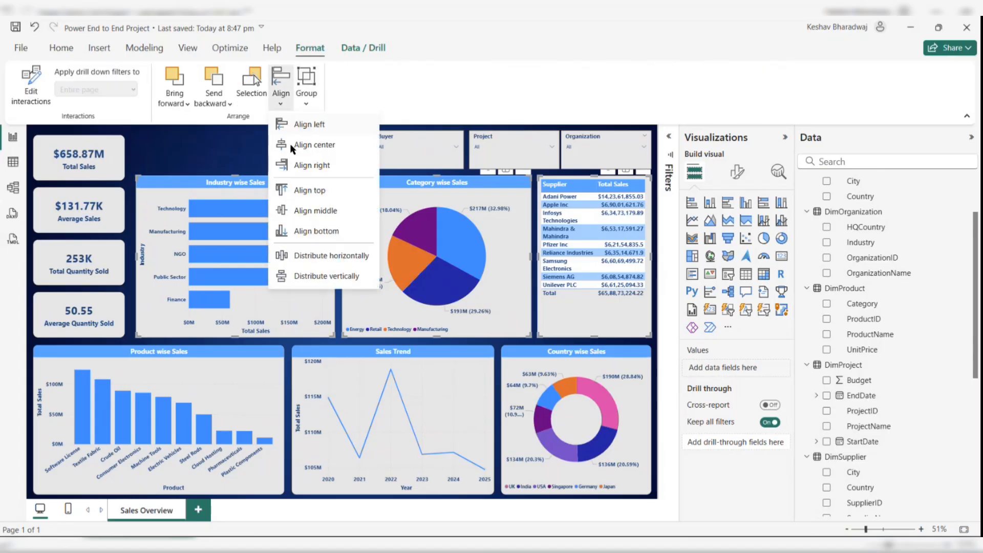
pyautogui.click(314, 231)
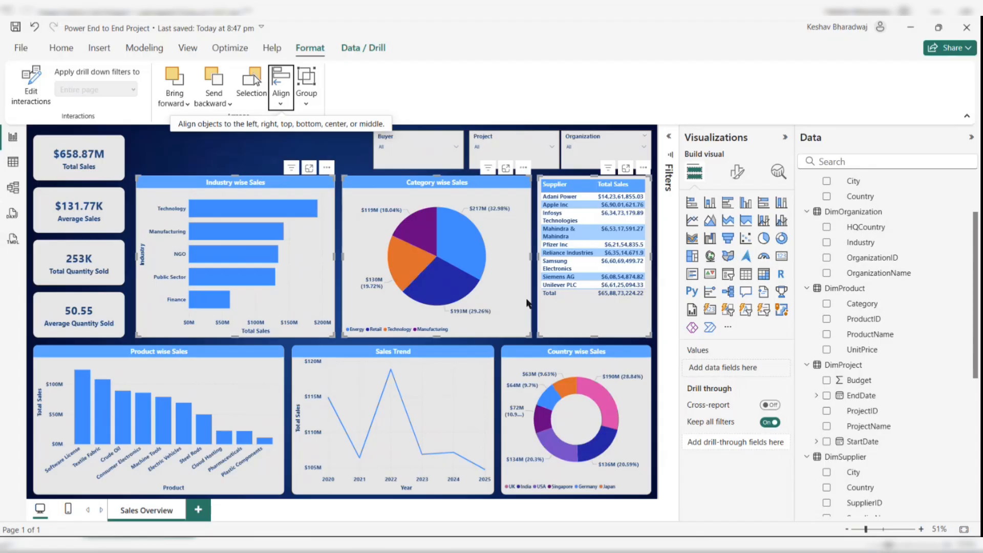
# - Nudge the three selected middle-row visuals slightly to the left
pyautogui.click(281, 85)
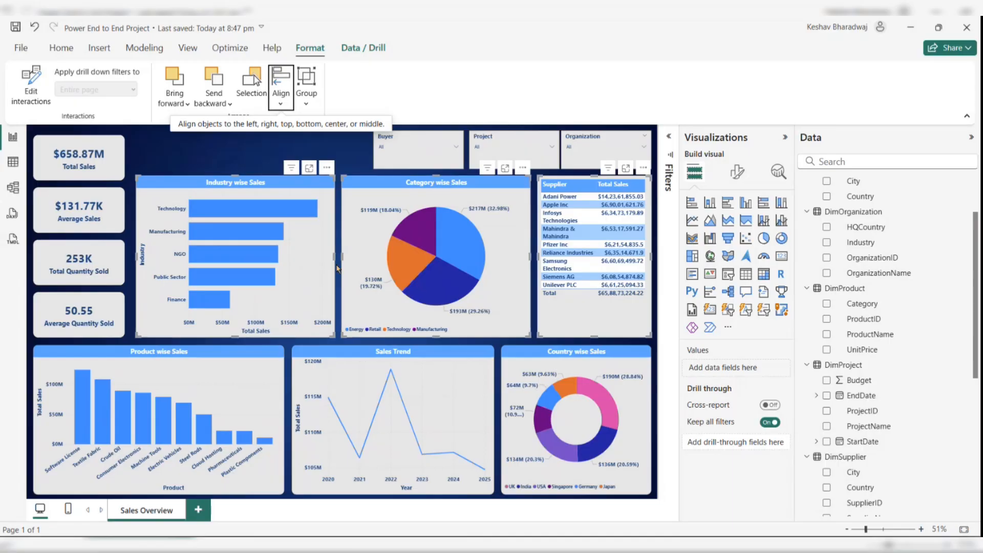
pyautogui.moveTo(317, 254); pyautogui.dragTo(316, 256)
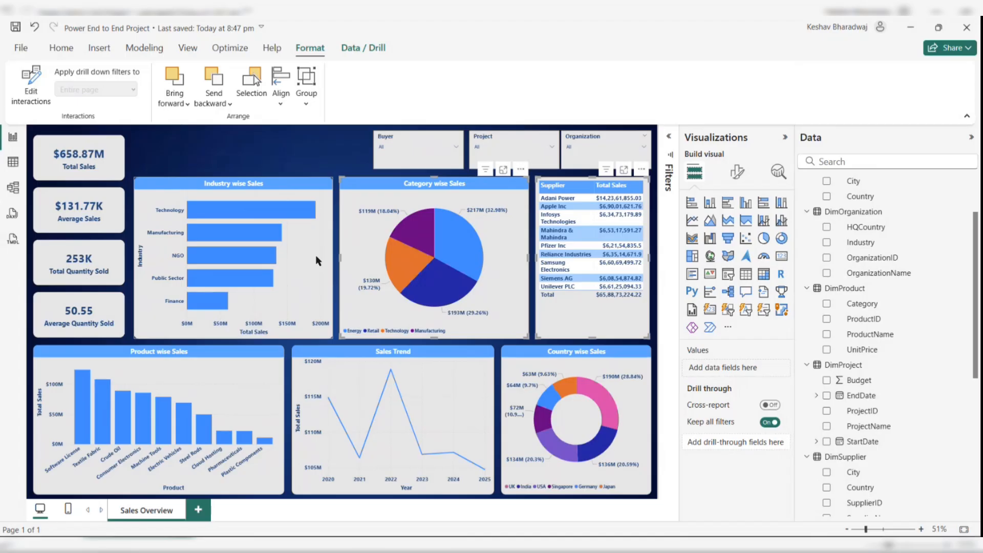
pyautogui.click(316, 255)
pyautogui.click(256, 155)
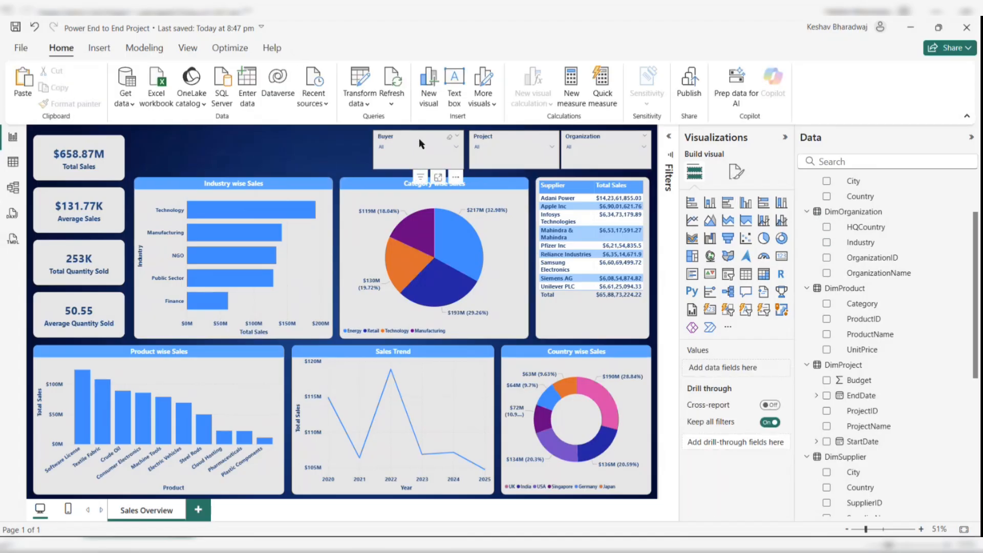
# - Align the Buyer, Project and Organization slicers along their tops and distribute them horizontally
pyautogui.click(419, 137)
pyautogui.keyDown('ctrl'); pyautogui.click(517, 133); pyautogui.keyUp('ctrl')
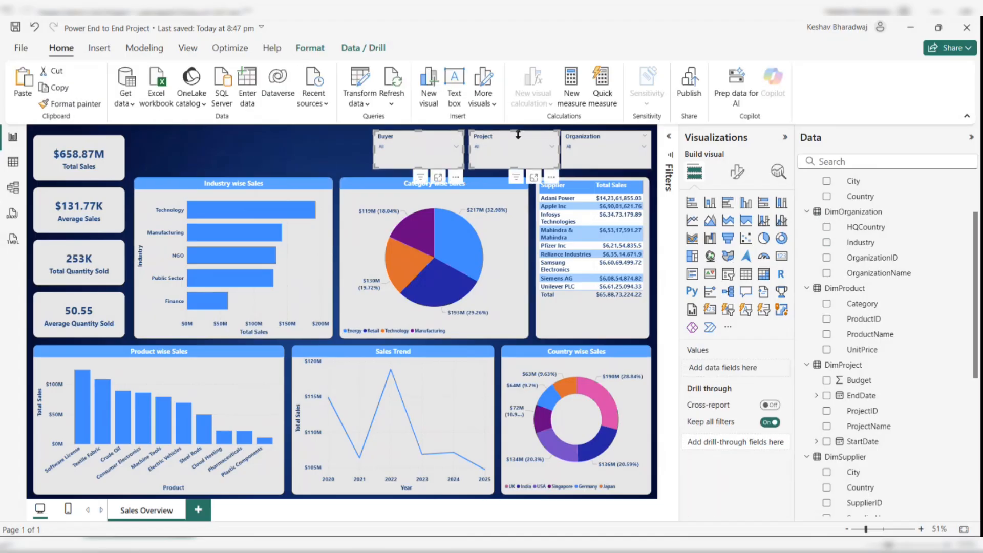
pyautogui.keyDown('ctrl'); pyautogui.click(601, 140); pyautogui.keyUp('ctrl')
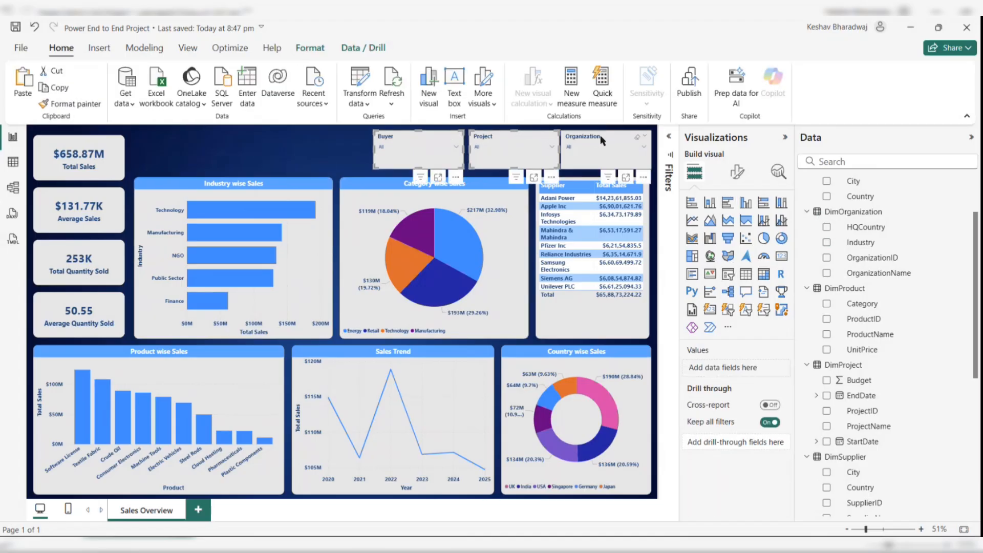
pyautogui.click(324, 49)
pyautogui.click(281, 85)
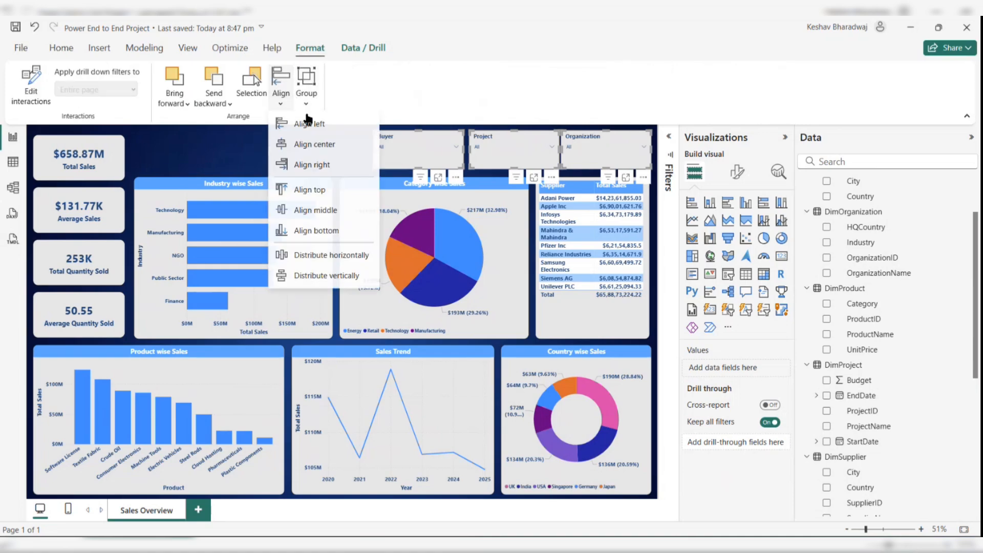
pyautogui.click(313, 190)
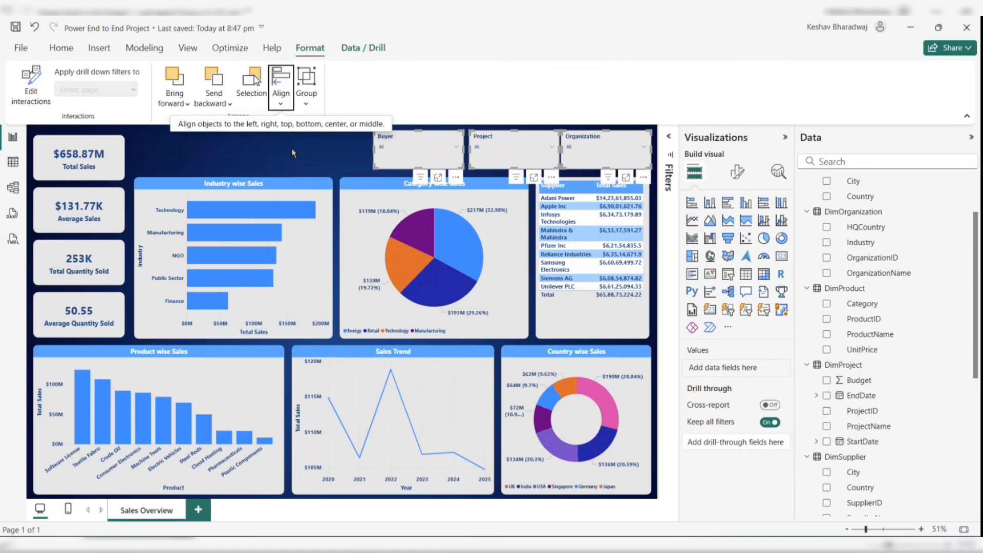
pyautogui.click(281, 100)
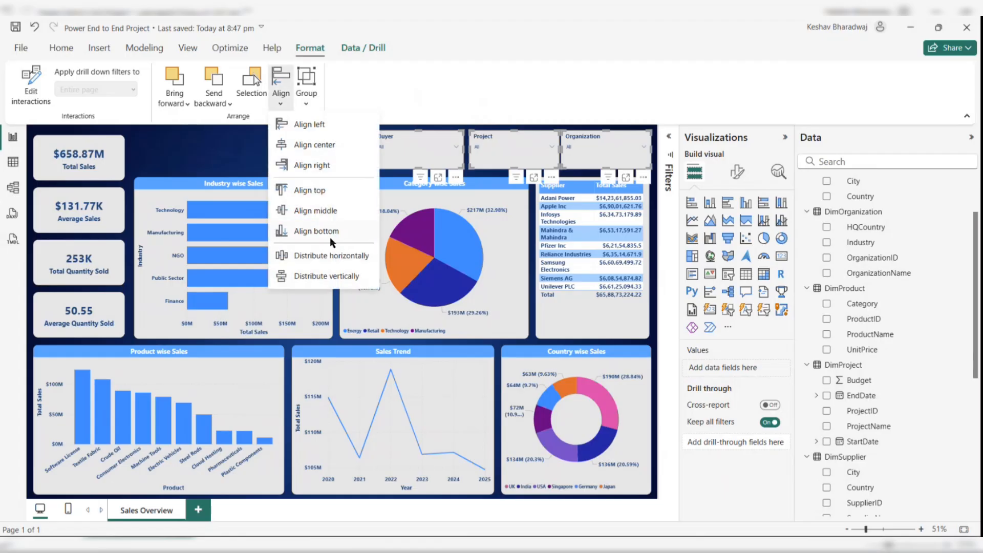
pyautogui.click(331, 255)
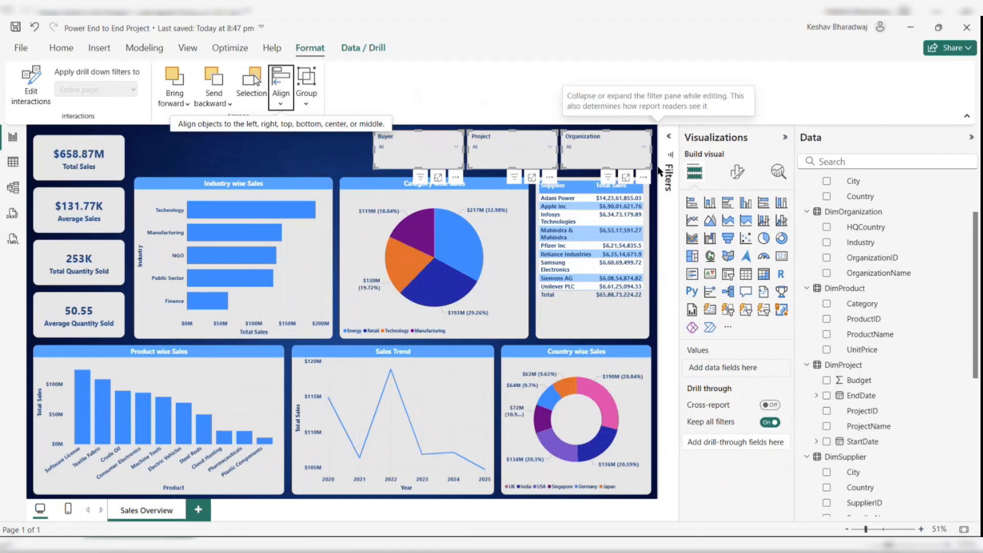
pyautogui.click(280, 155)
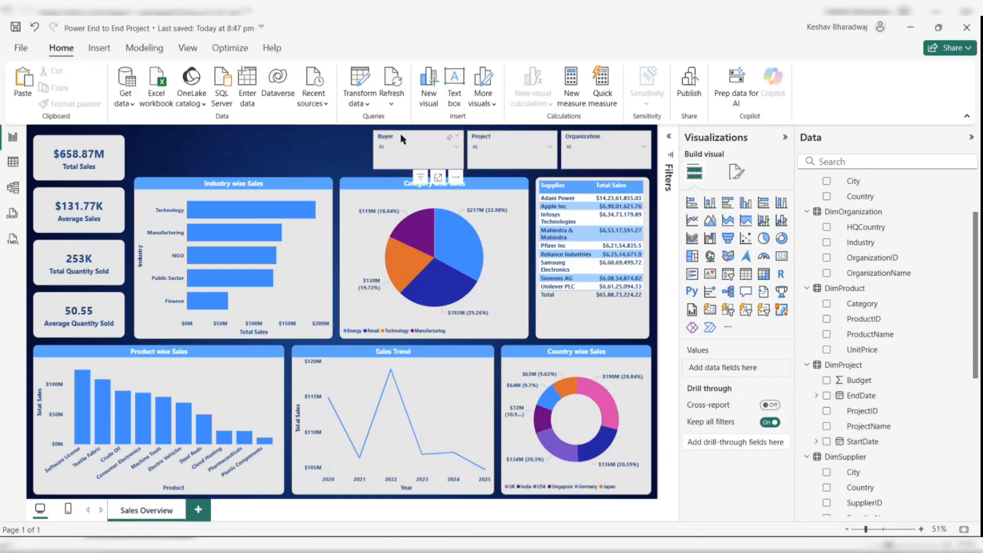
# - Set the Buyer slicer's visual border rounded corners to 10 px
pyautogui.click(414, 148)
pyautogui.click(414, 149)
pyautogui.click(414, 149)
pyautogui.click(414, 149)
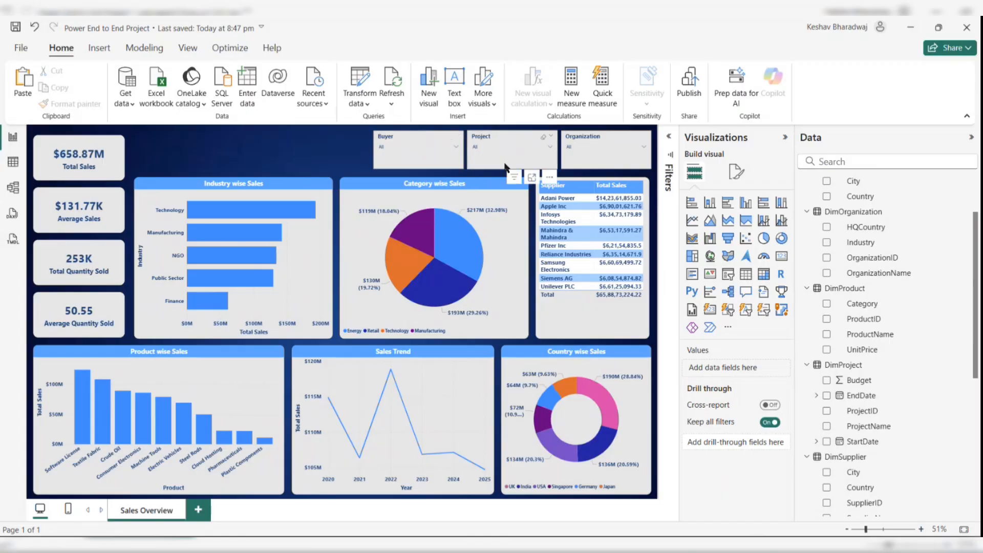
pyautogui.click(414, 137)
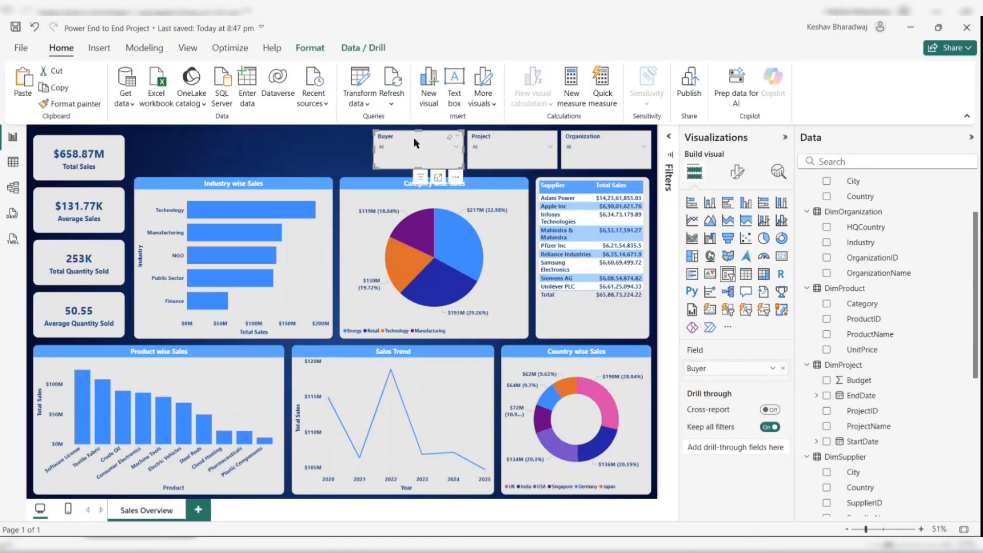
pyautogui.click(737, 173)
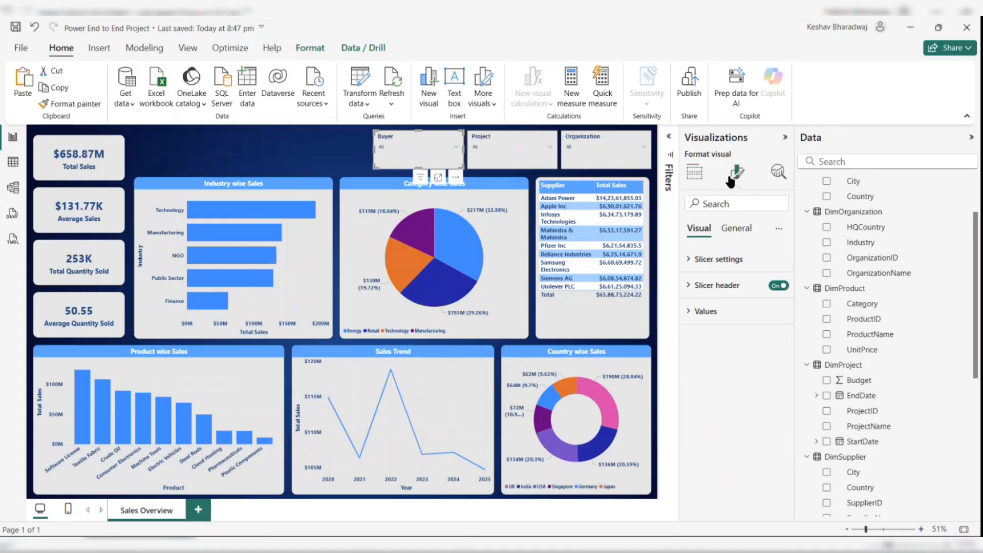
pyautogui.click(736, 227)
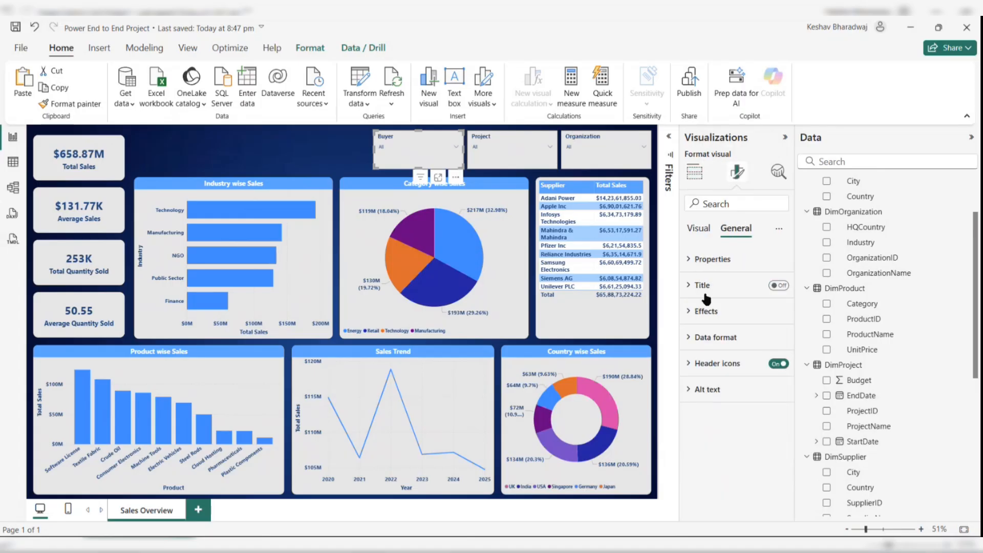
pyautogui.click(704, 311)
pyautogui.scroll(-1, 751, 435)
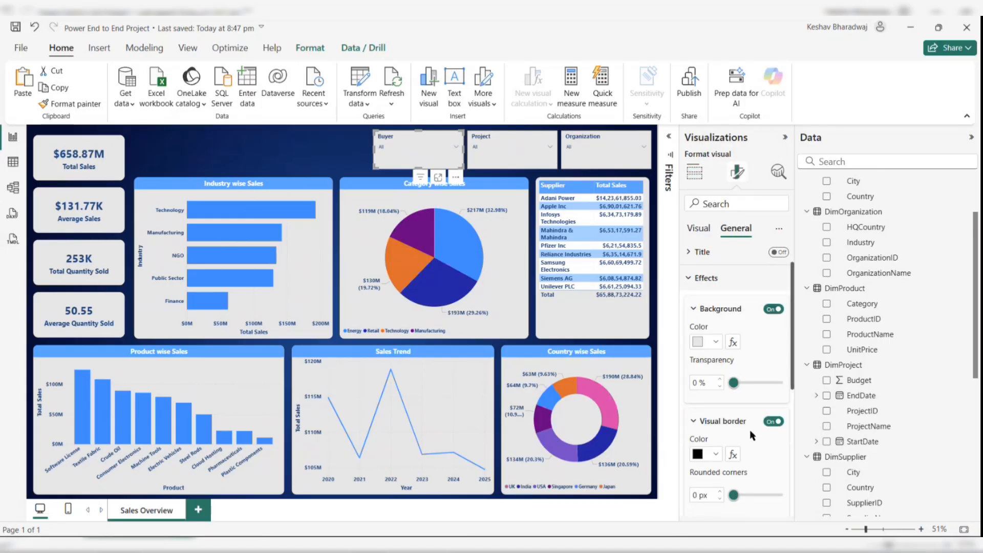
pyautogui.scroll(-2, 739, 420)
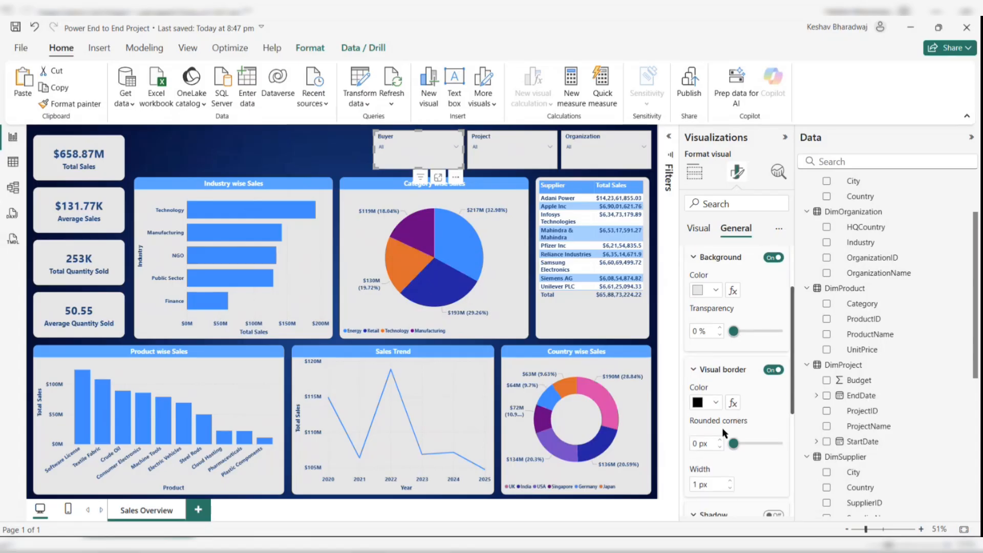
pyautogui.moveTo(734, 444); pyautogui.dragTo(749, 444)
# - Copy the Buyer slicer's formatting onto the Project and Organization slicers with Format painter
pyautogui.click(496, 143)
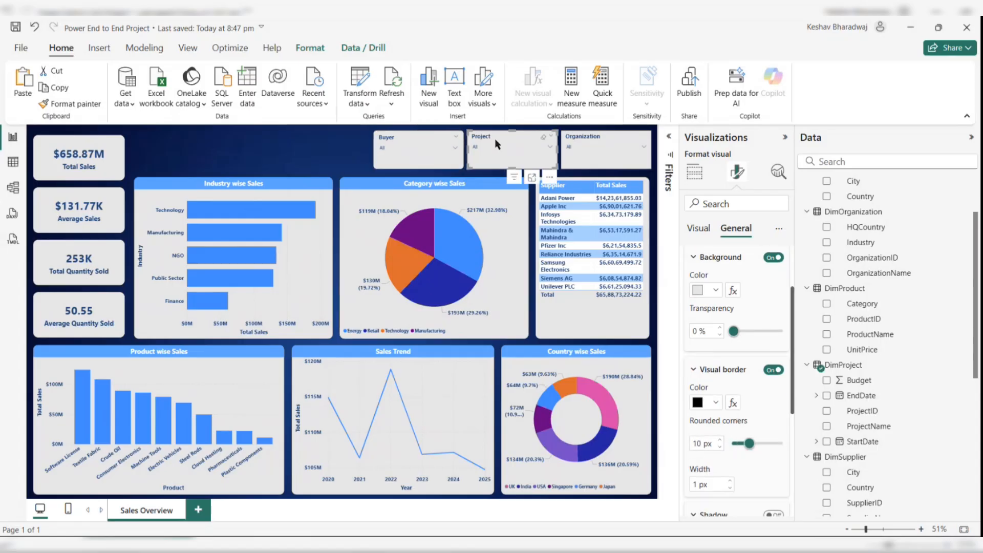
pyautogui.click(417, 142)
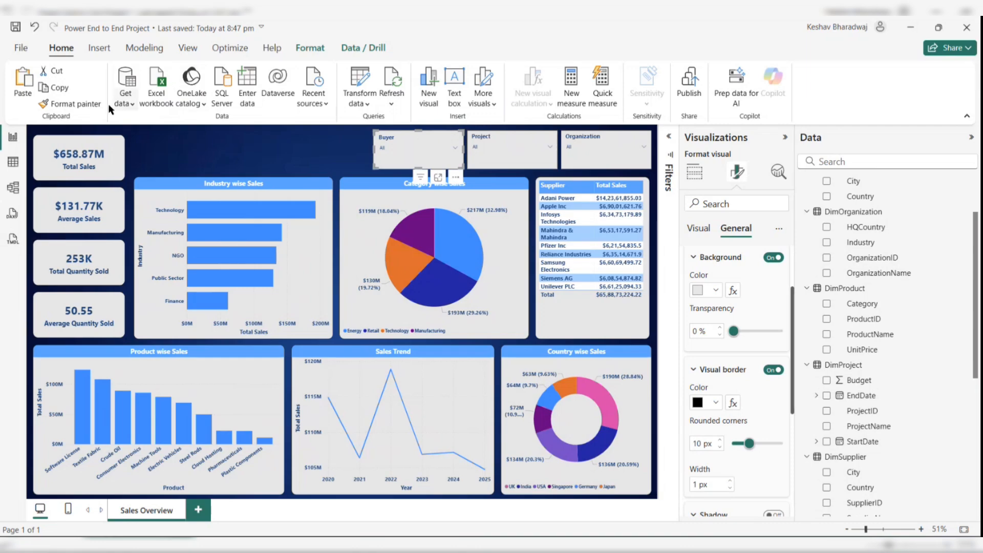
pyautogui.click(70, 104)
pyautogui.click(494, 137)
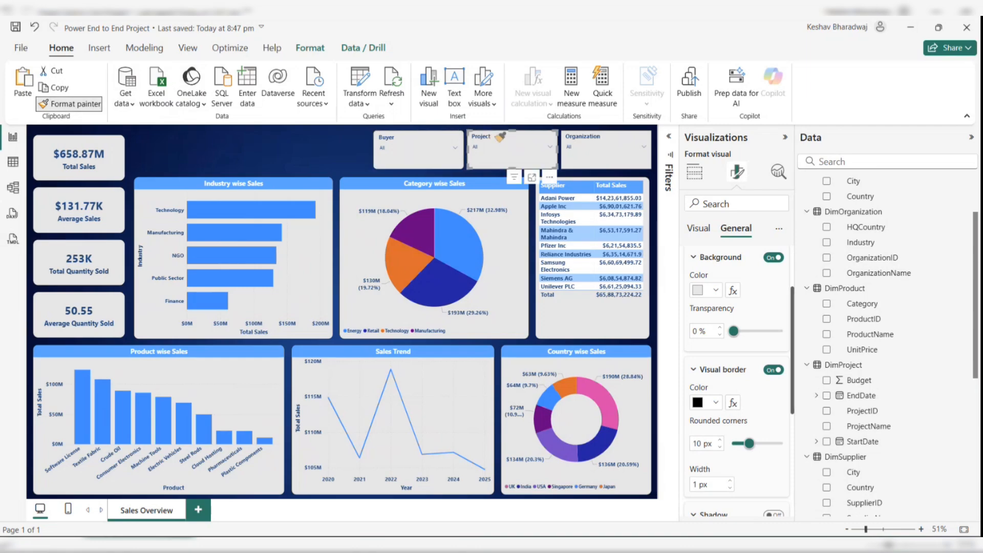
pyautogui.click(88, 107)
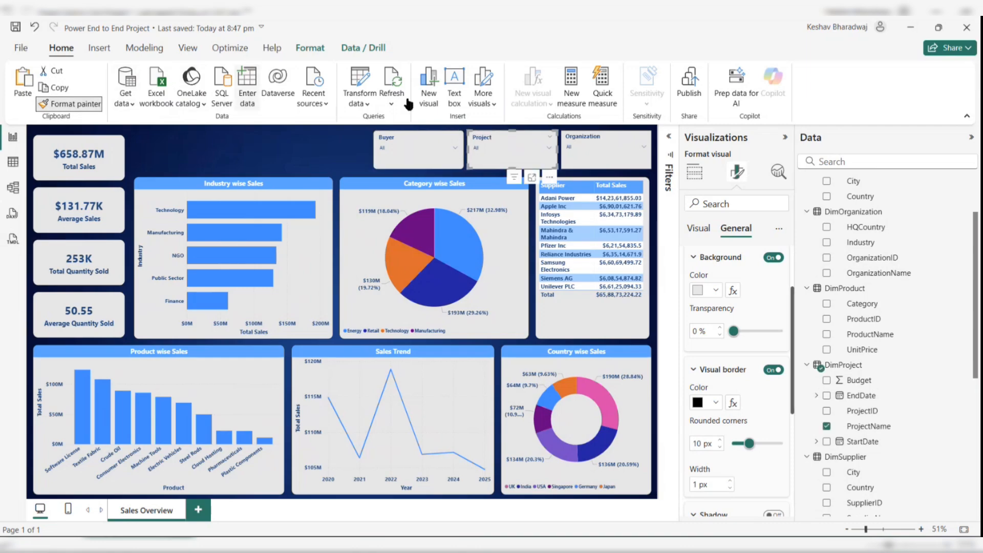
pyautogui.click(600, 142)
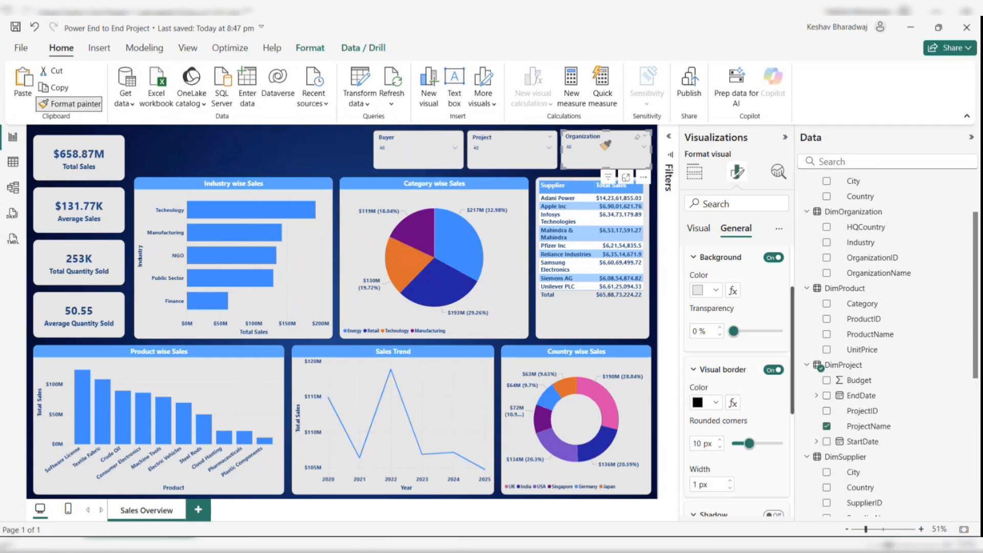
pyautogui.click(447, 150)
pyautogui.click(447, 149)
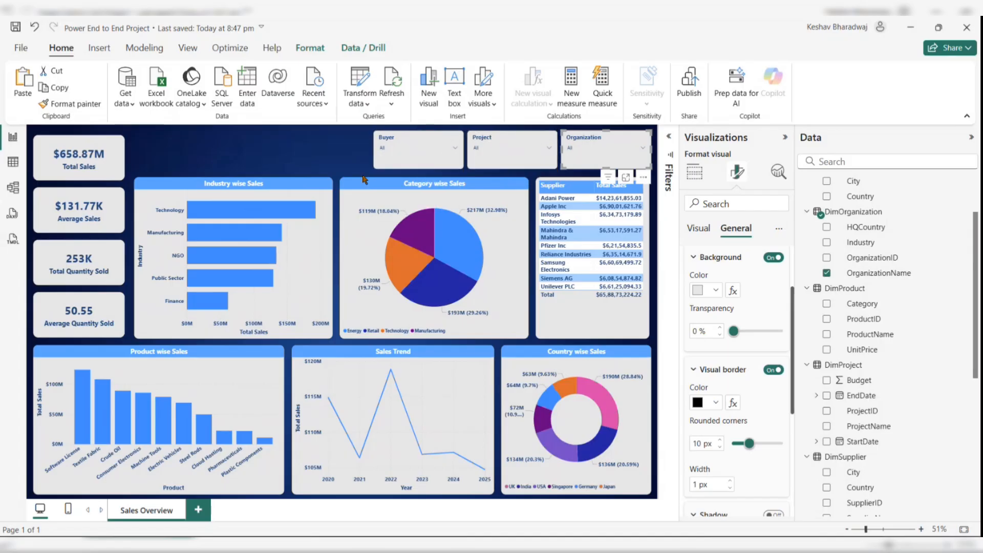
pyautogui.click(323, 161)
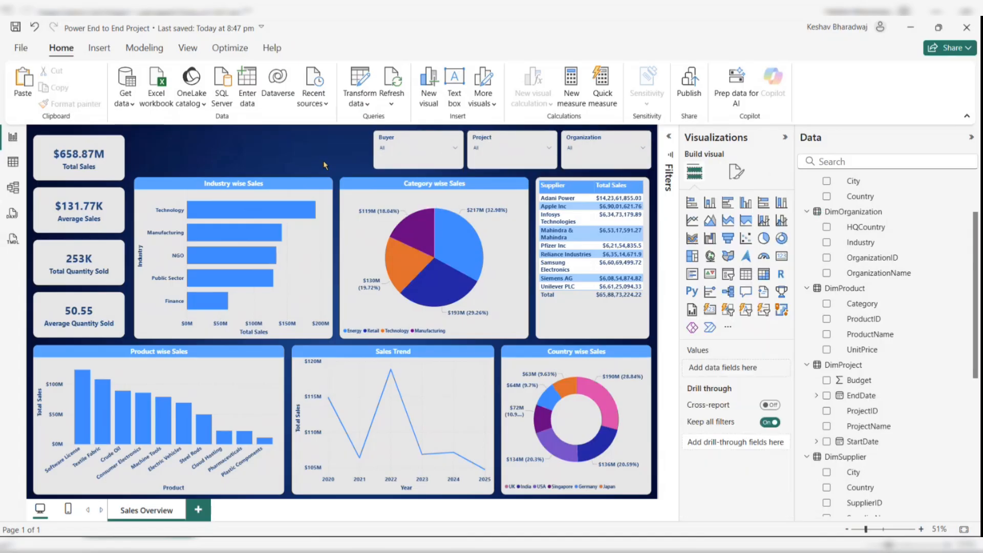
# - Test the Buyer, Project and Organization slicers by selecting and then clearing one item in each
pyautogui.click(433, 151)
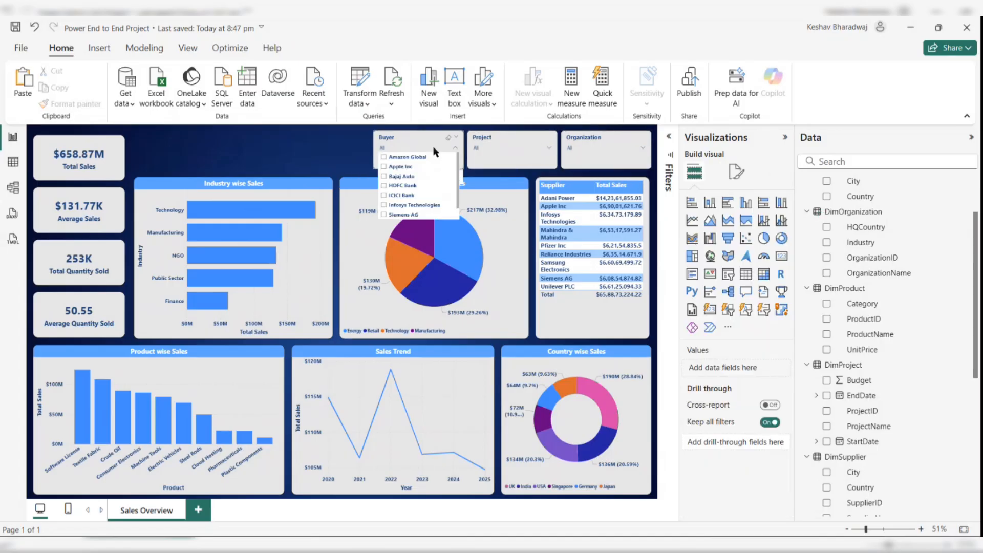
pyautogui.click(385, 159)
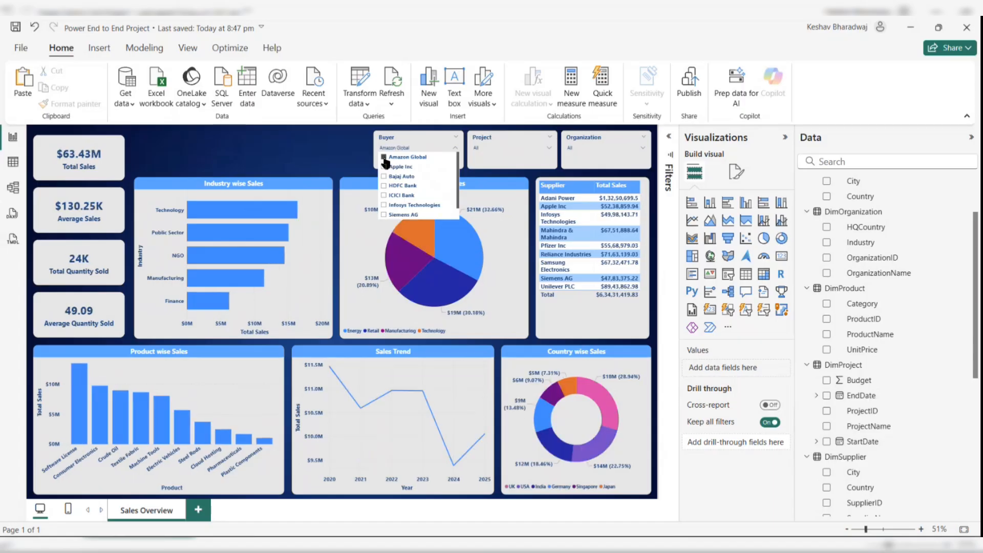
pyautogui.click(385, 160)
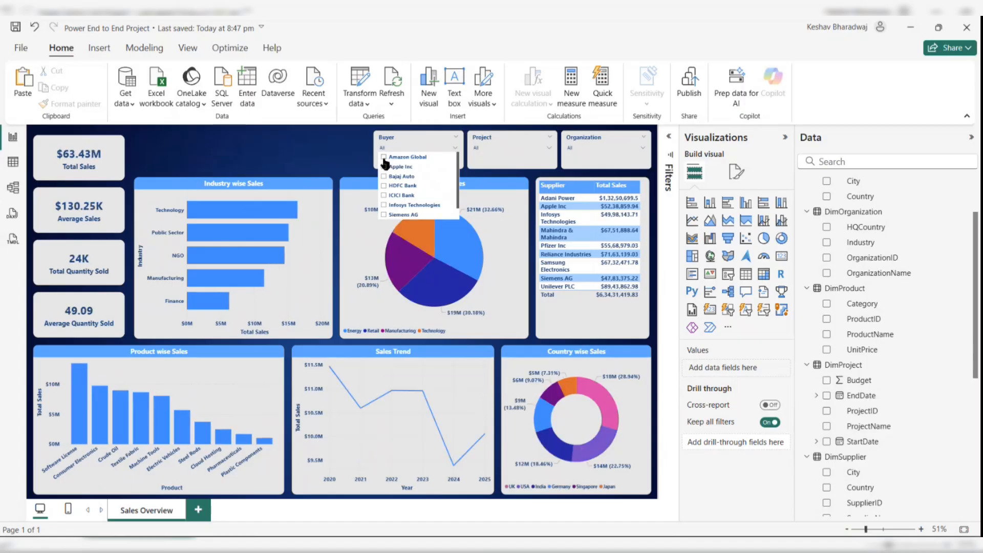
pyautogui.click(487, 149)
pyautogui.click(478, 167)
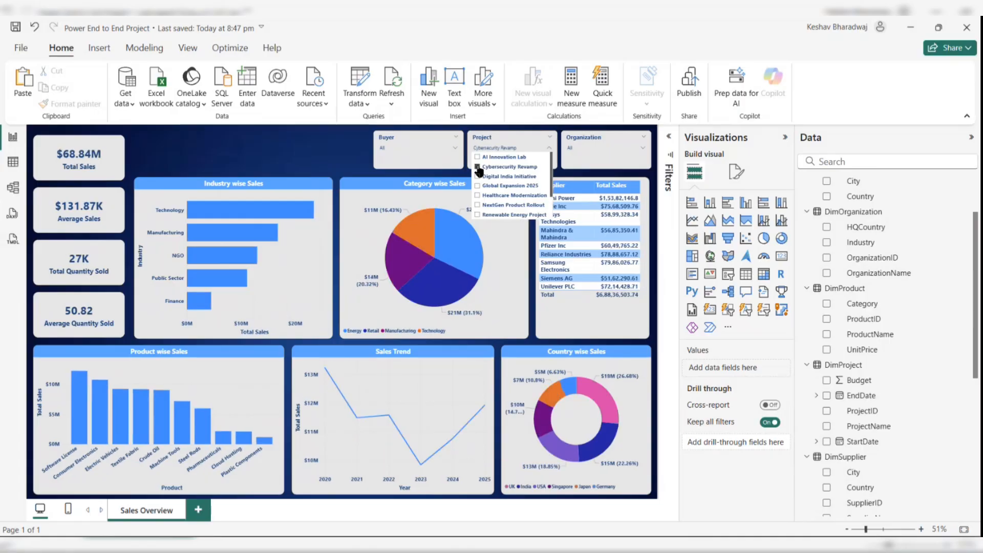
pyautogui.click(478, 167)
pyautogui.click(584, 149)
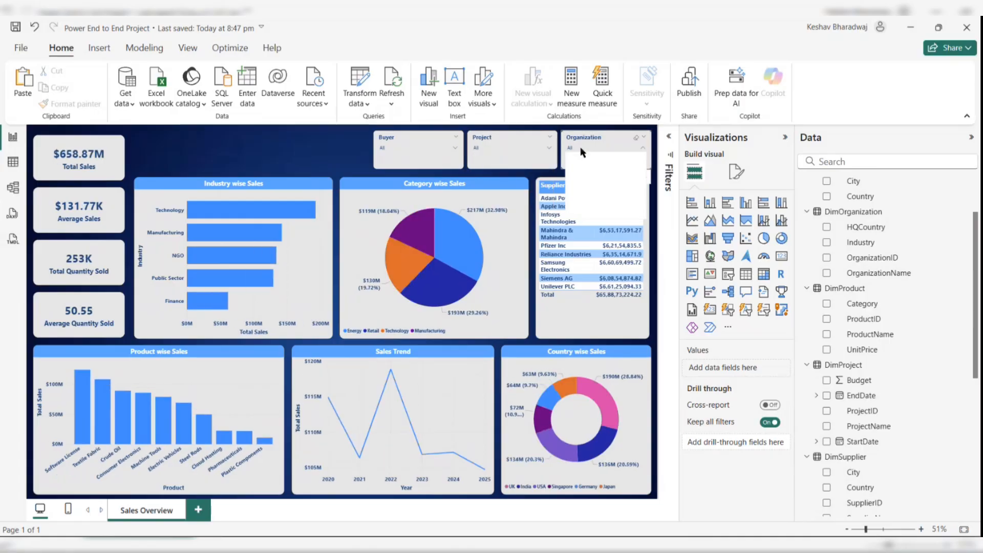
pyautogui.click(571, 177)
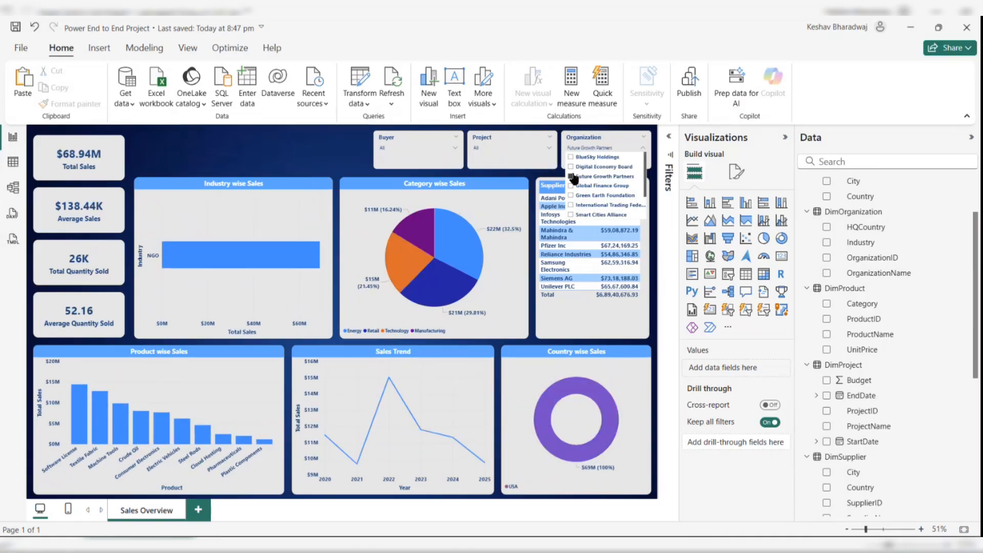
pyautogui.click(572, 176)
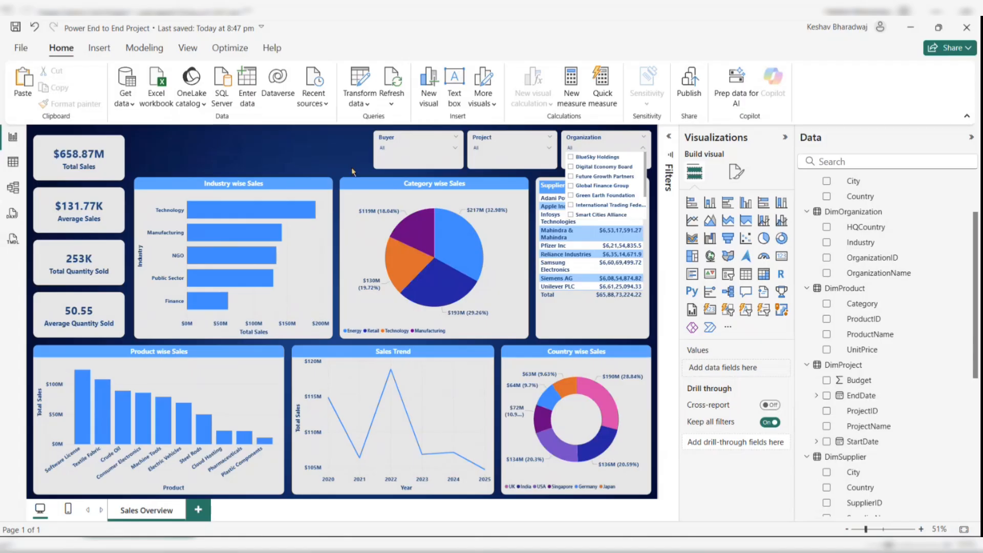
pyautogui.click(334, 157)
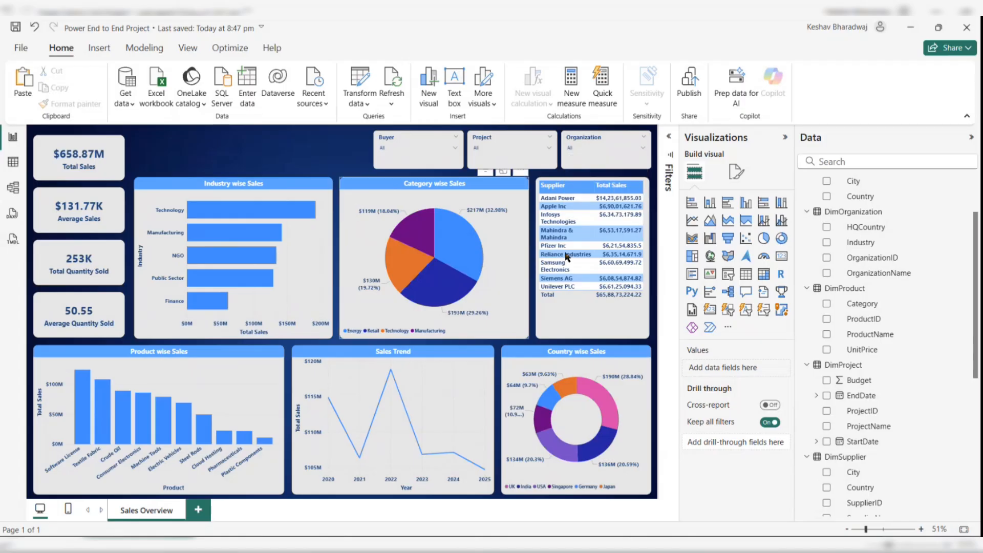
# - Insert a text box on the report canvas reading "Sales Overview Dashboard"
pyautogui.click(782, 137)
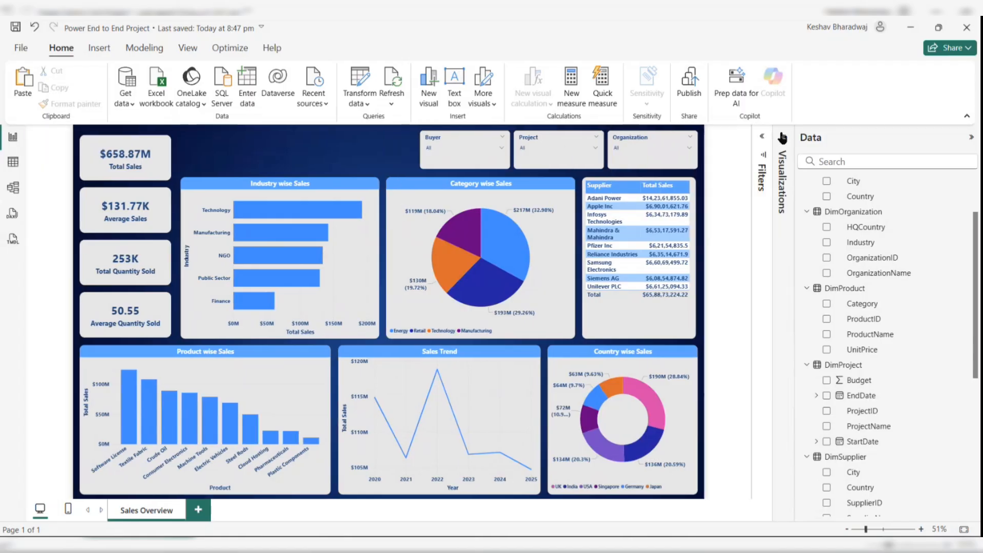
pyautogui.click(970, 137)
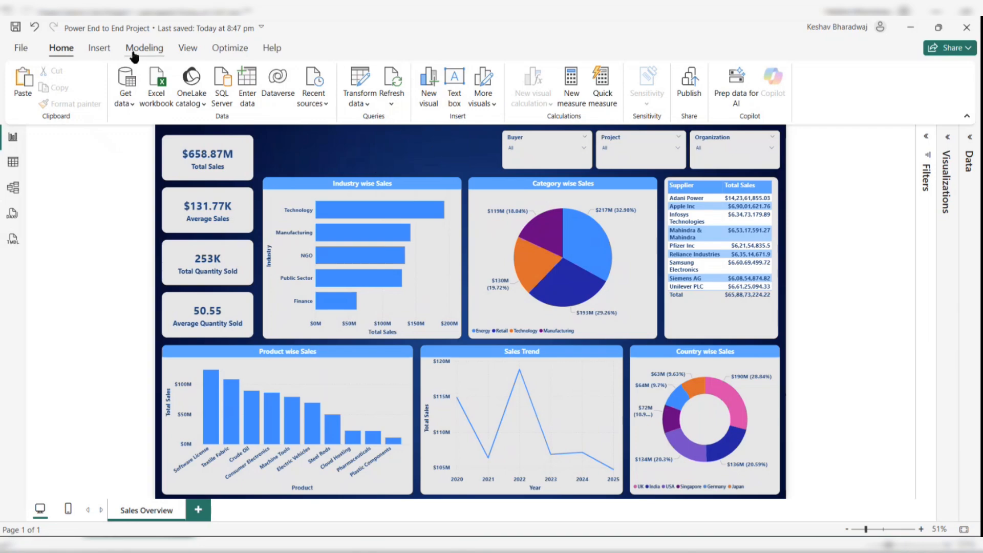
pyautogui.click(103, 48)
pyautogui.click(57, 49)
pyautogui.click(460, 88)
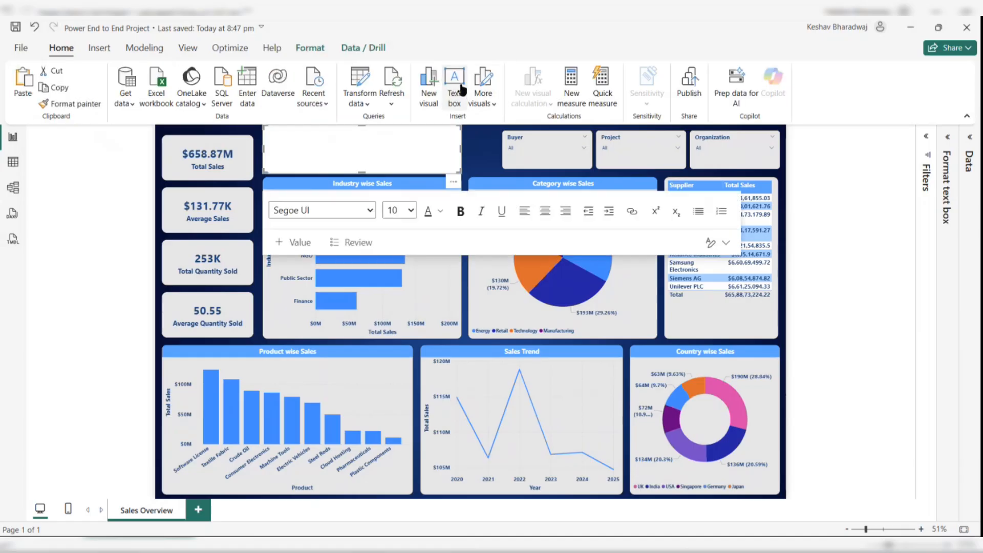
pyautogui.click(322, 149)
pyautogui.write('Sa')
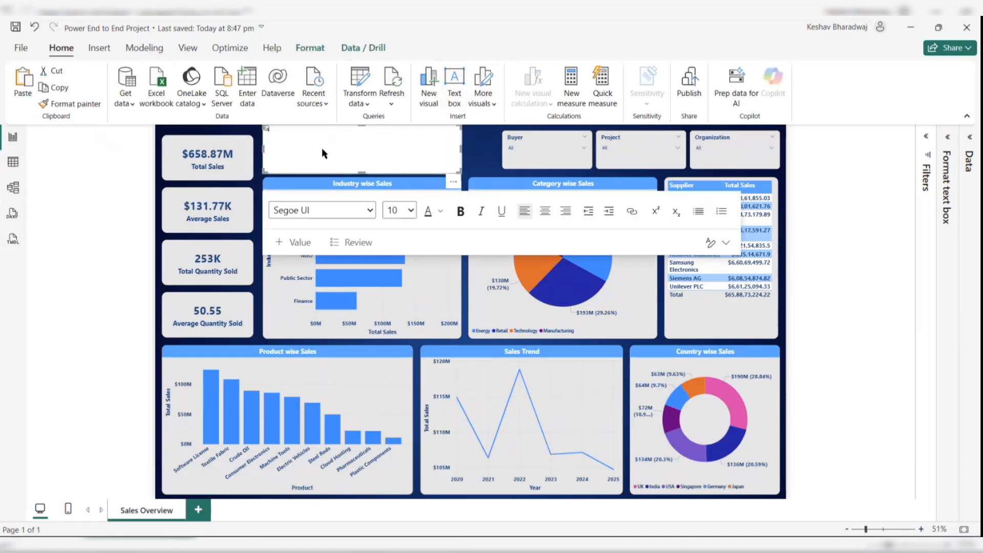
pyautogui.write('les Overview Dashboard')
# - Format the title text bold and centred at 42 pt, and widen its text box towards the KPI cards
pyautogui.hotkey('ctrl', 'a')
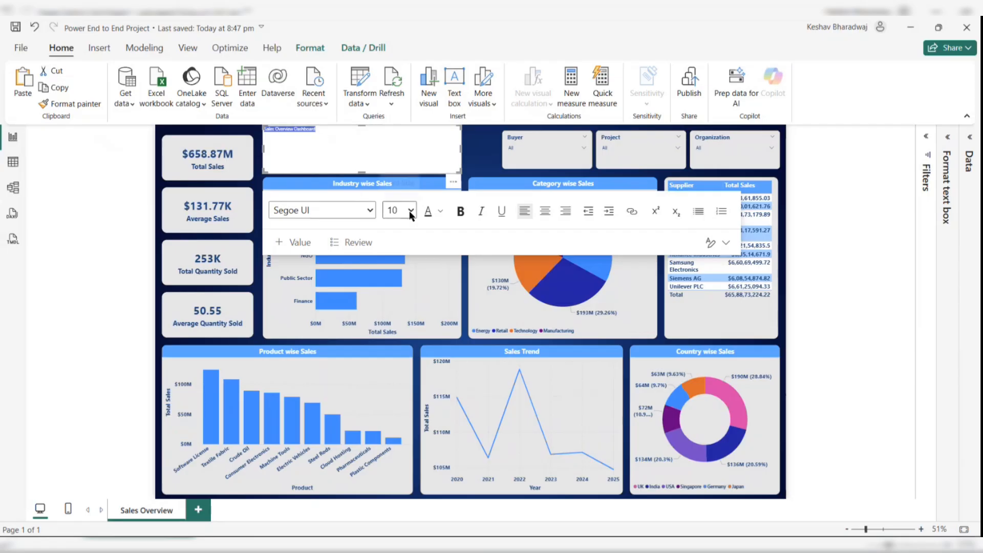
pyautogui.click(411, 210)
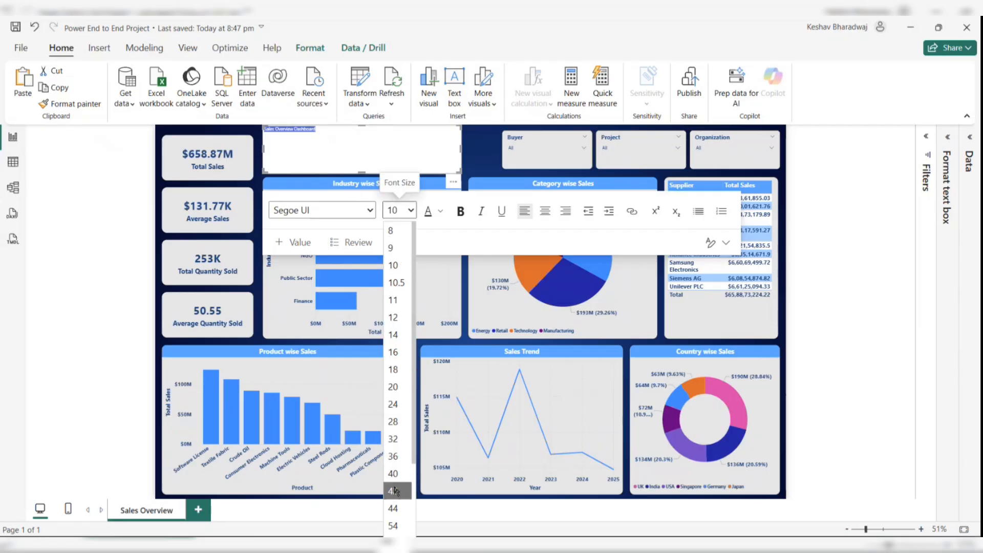
pyautogui.click(393, 508)
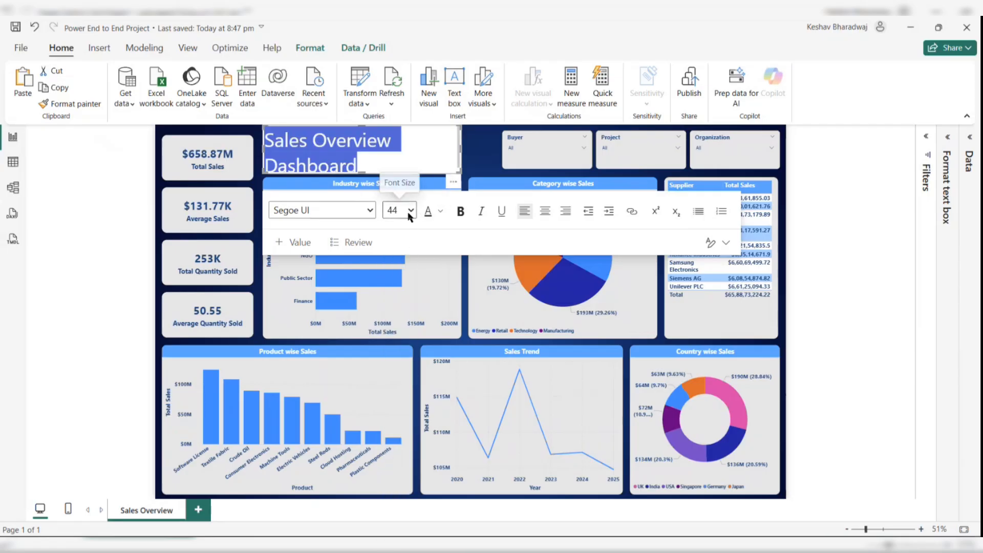
pyautogui.click(460, 211)
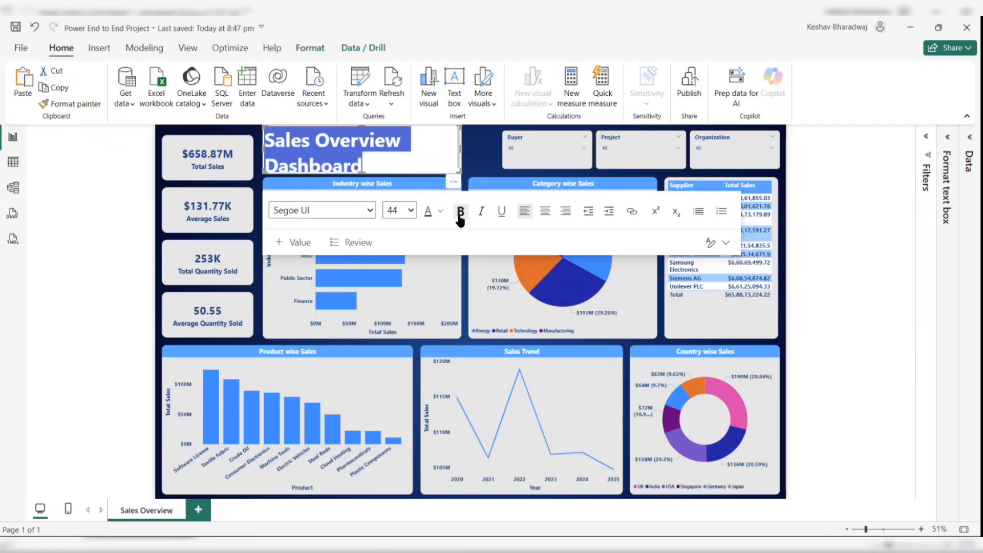
pyautogui.click(544, 211)
pyautogui.moveTo(461, 148); pyautogui.dragTo(500, 148)
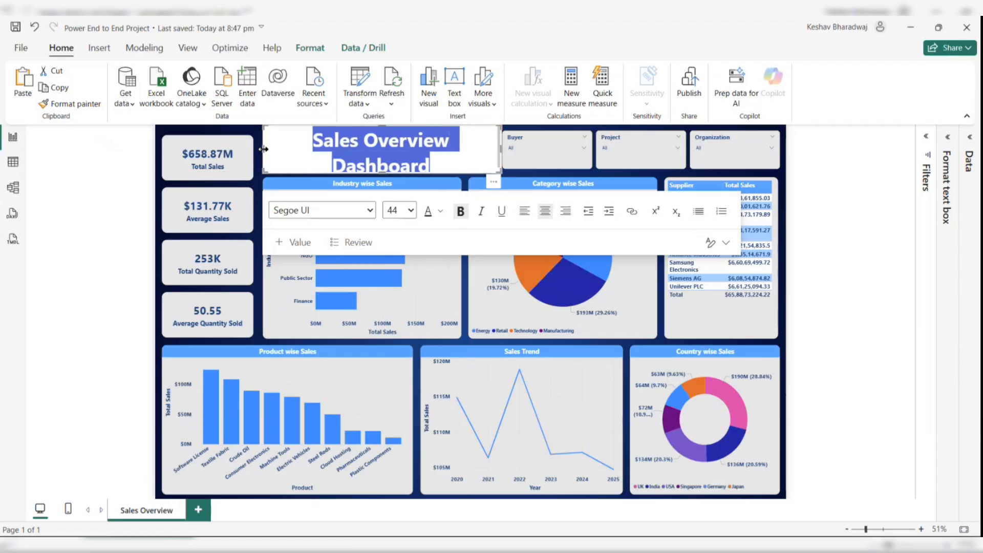
pyautogui.moveTo(262, 149); pyautogui.dragTo(252, 152)
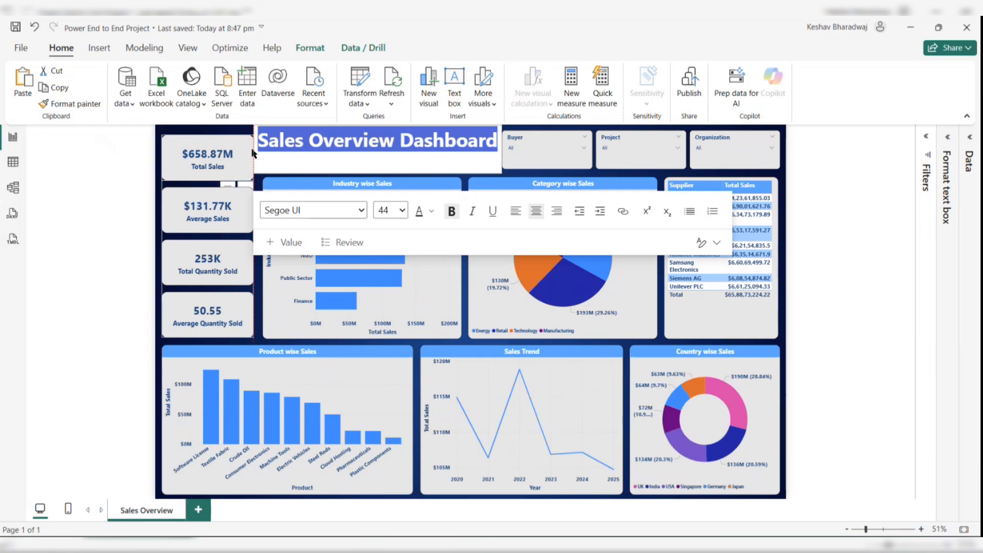
pyautogui.click(403, 210)
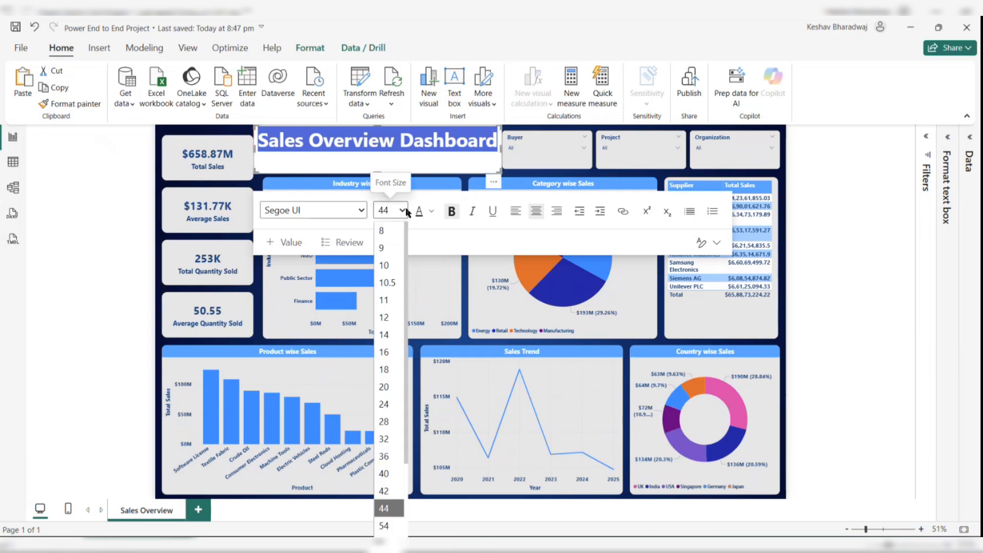
pyautogui.click(386, 491)
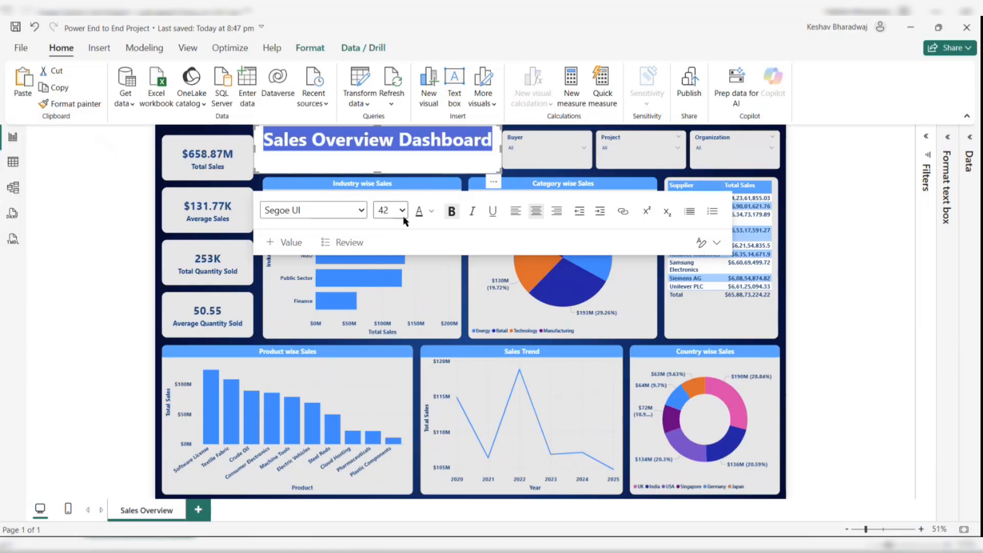
# - Turn off the background of the title text box
pyautogui.click(947, 137)
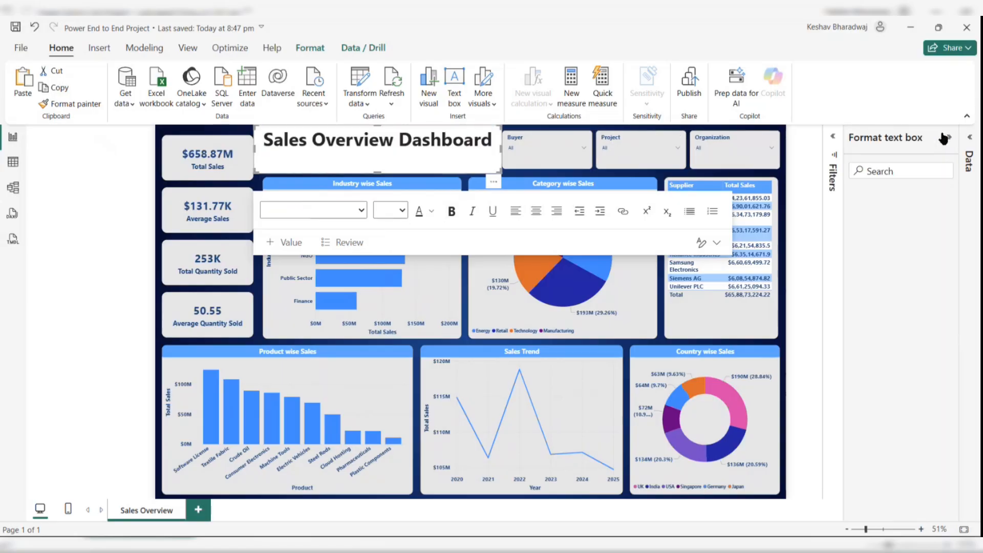
pyautogui.click(865, 278)
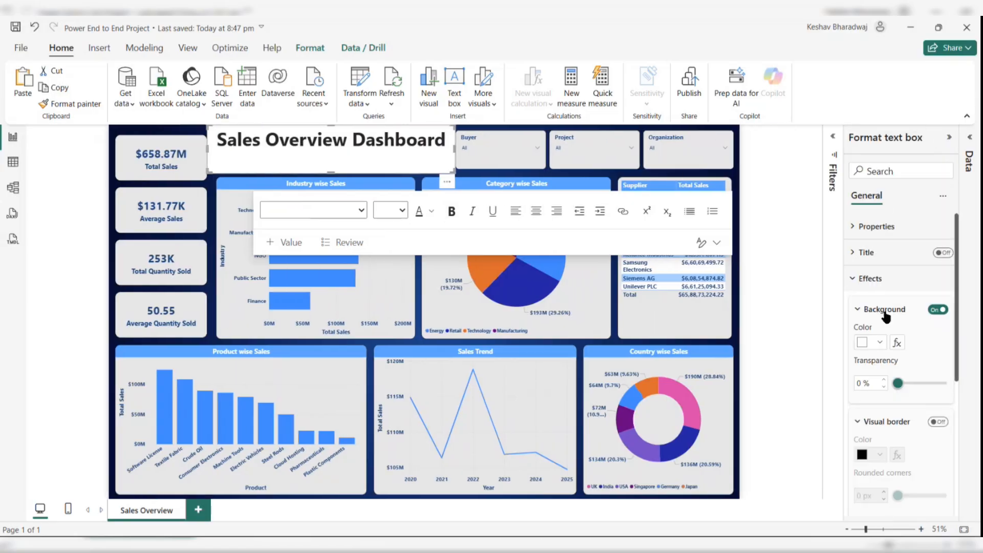
pyautogui.click(937, 309)
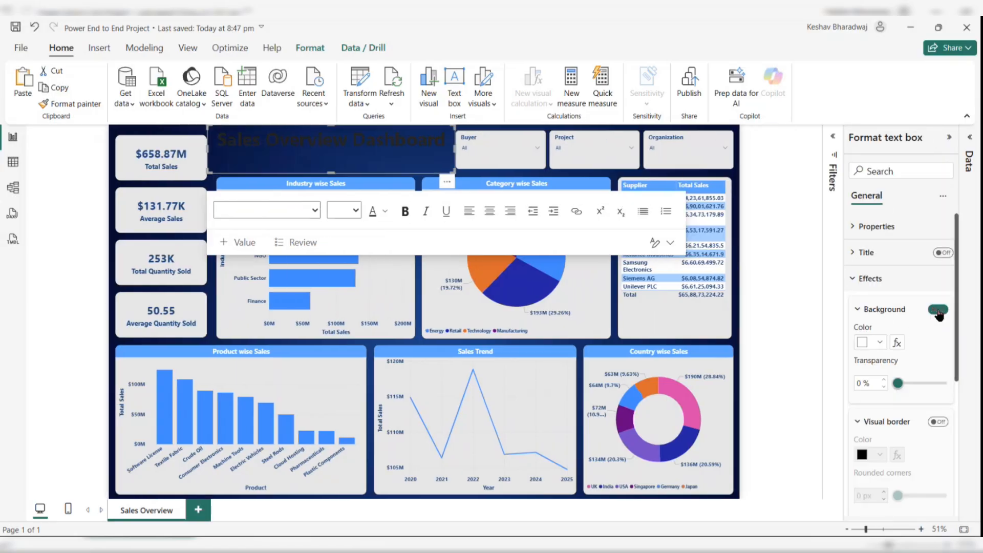
# - Set the title text colour to white
pyautogui.click(398, 138)
pyautogui.hotkey('ctrl', 'a')
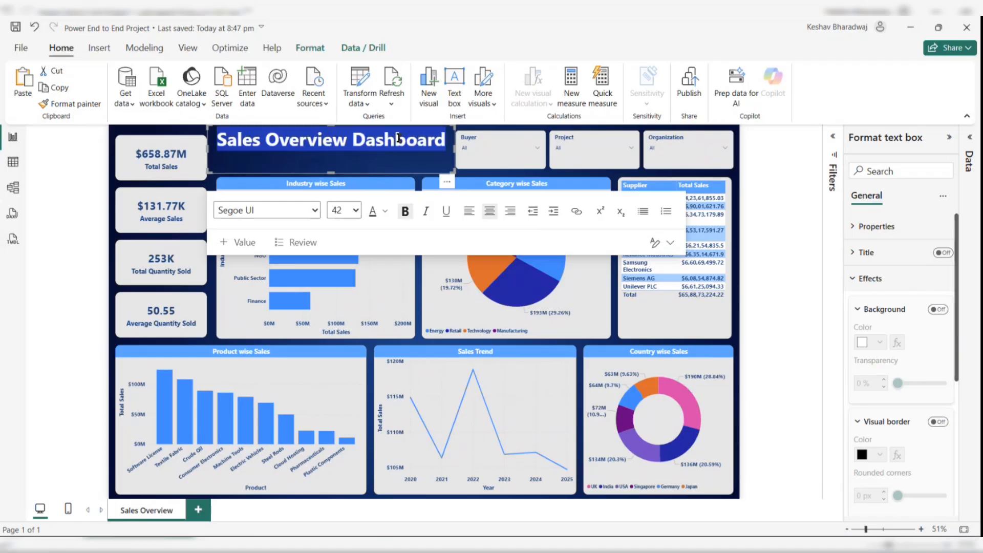
pyautogui.click(384, 211)
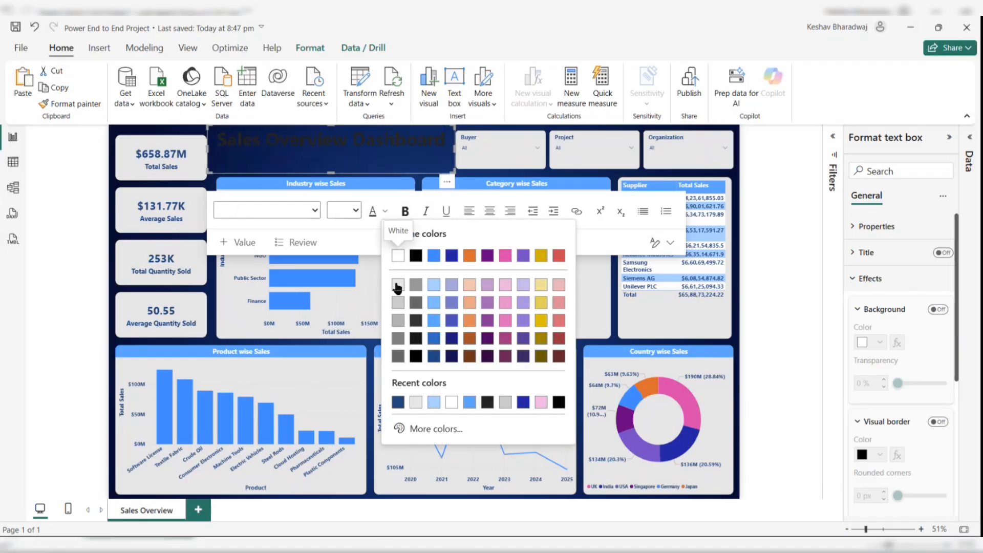
pyautogui.click(419, 401)
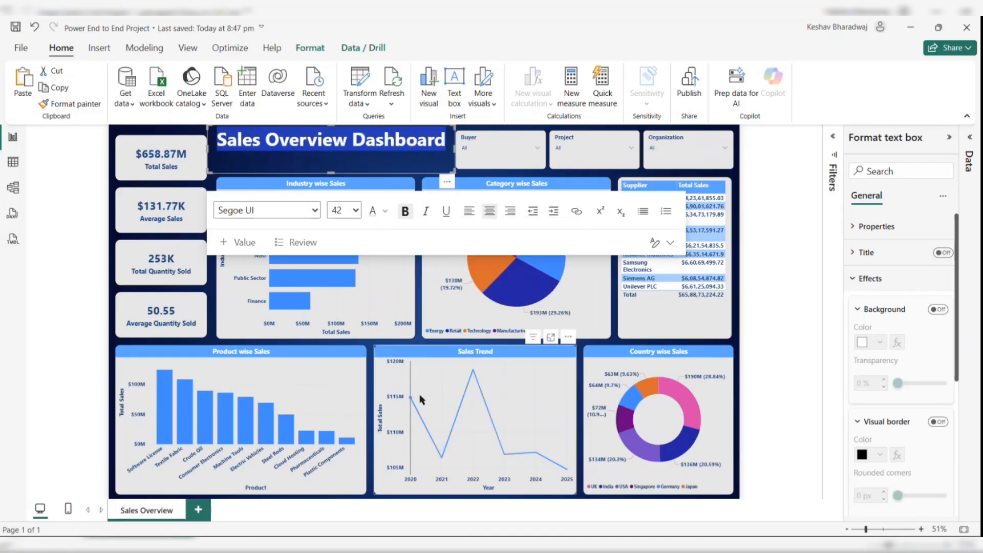
# - Reduce the title text box's height and reposition it so the title sits beside the KPI cards
pyautogui.click(238, 139)
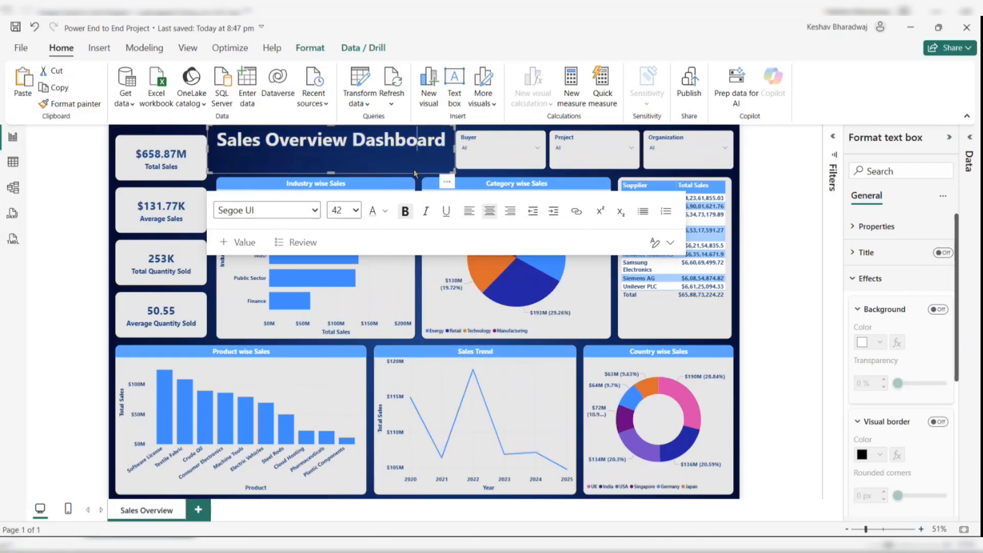
pyautogui.keyDown('ctrl'); pyautogui.click(183, 137); pyautogui.keyUp('ctrl')
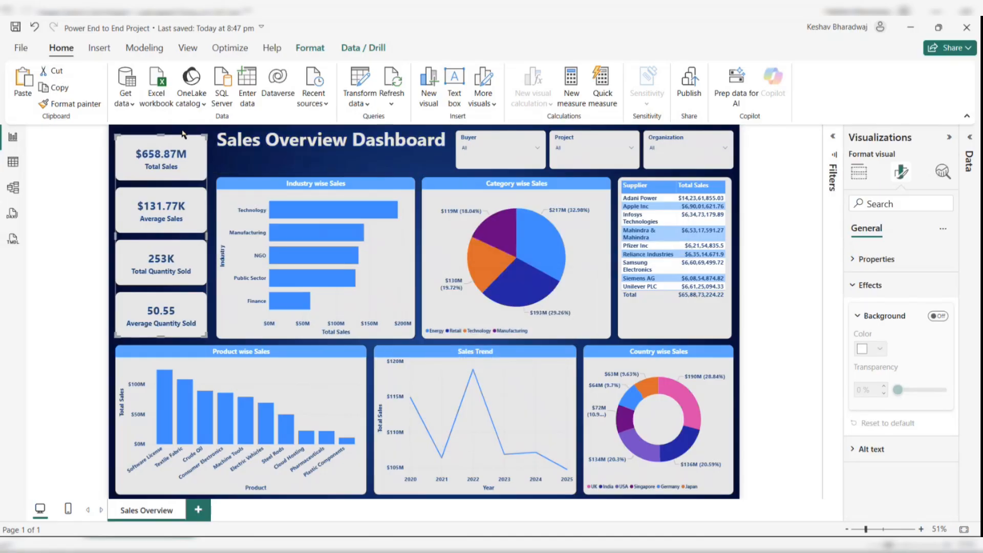
pyautogui.click(169, 130)
pyautogui.click(296, 142)
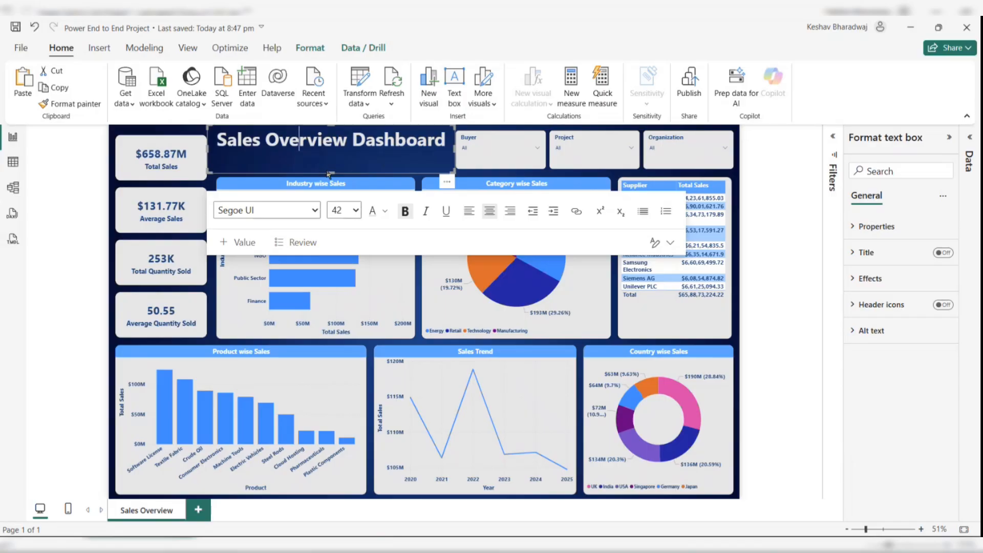
pyautogui.moveTo(330, 171); pyautogui.dragTo(333, 158)
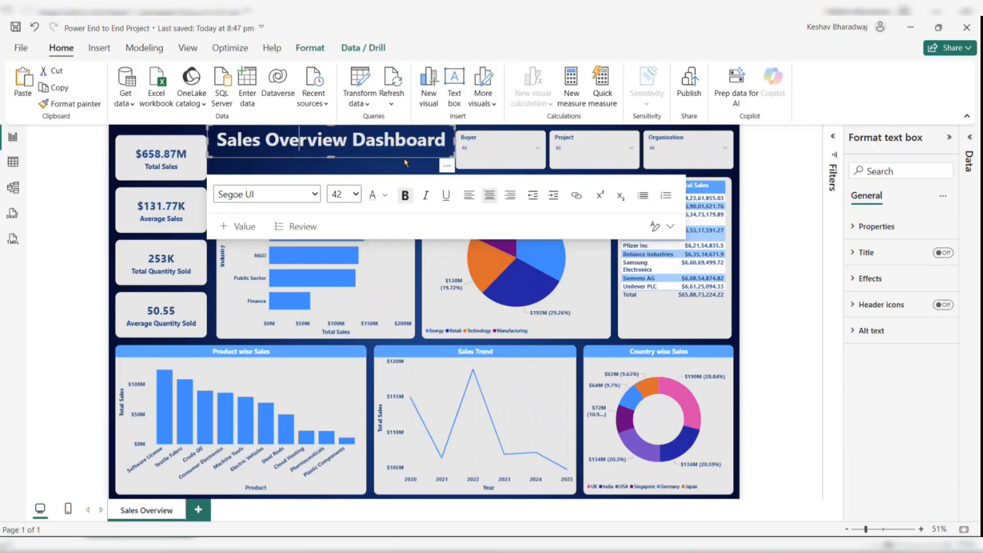
pyautogui.moveTo(445, 158); pyautogui.dragTo(447, 169)
pyautogui.click(753, 150)
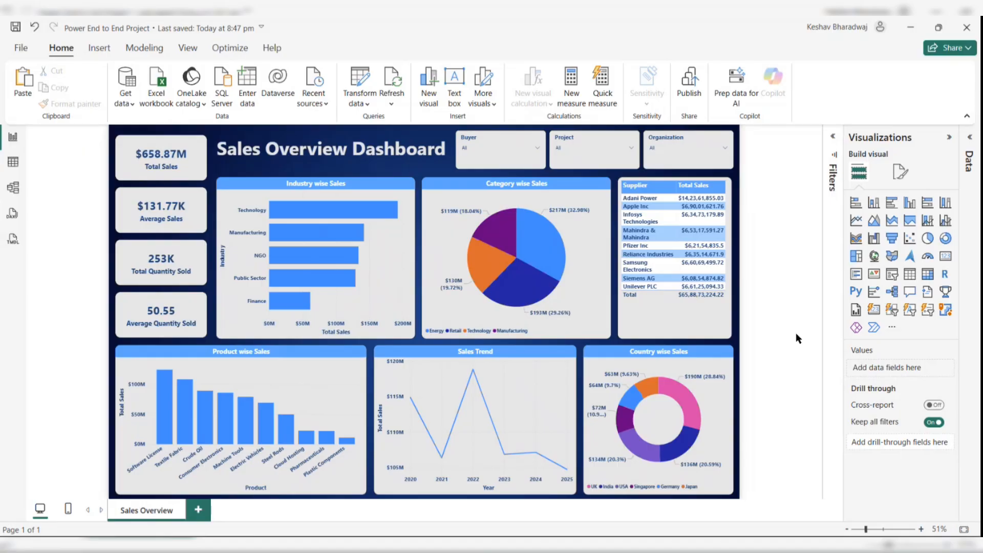
# - Add a new report page and rename it Detail Report
pyautogui.click(198, 510)
pyautogui.doubleClick(204, 511)
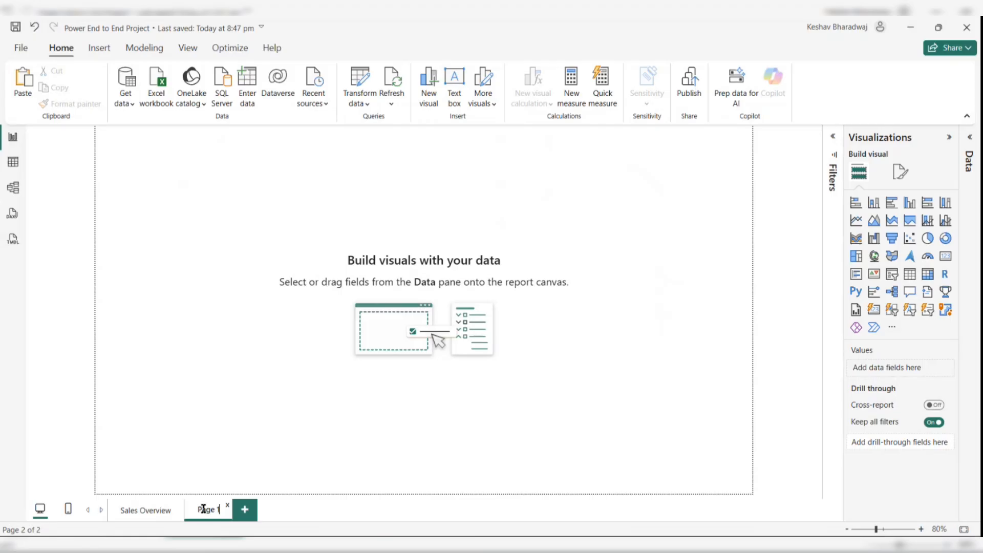
pyautogui.hotkey('ctrl', 'a')
pyautogui.write('Detail Report')
pyautogui.press('Return')
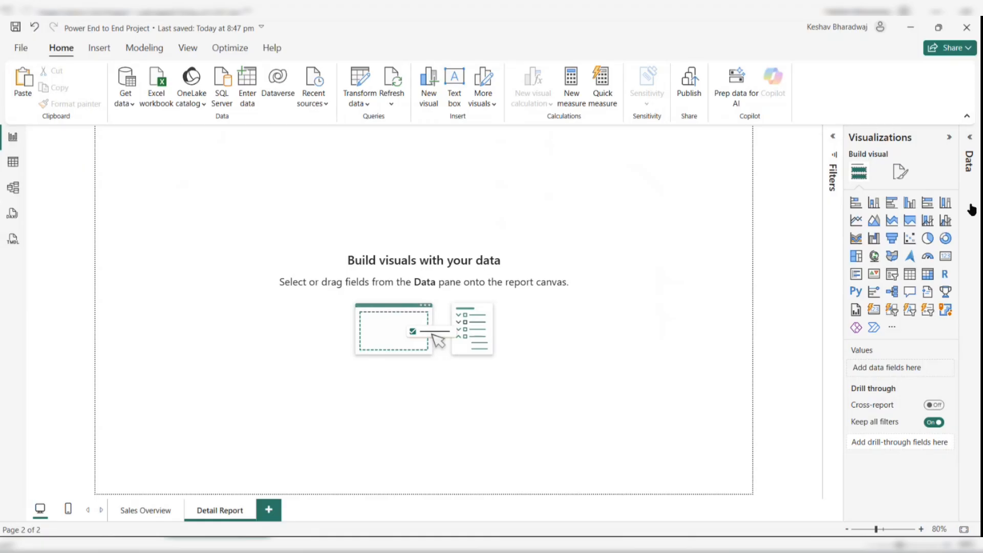
# - Create a table visual on the Detail Report page with the SalesFact SalesID field
pyautogui.click(972, 148)
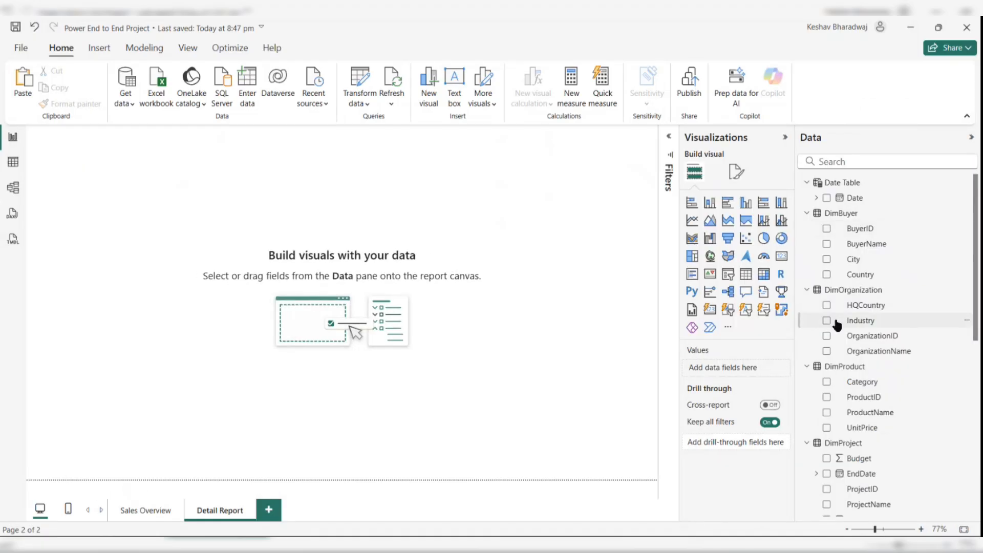
pyautogui.scroll(-5, 836, 324)
pyautogui.scroll(-3, 837, 325)
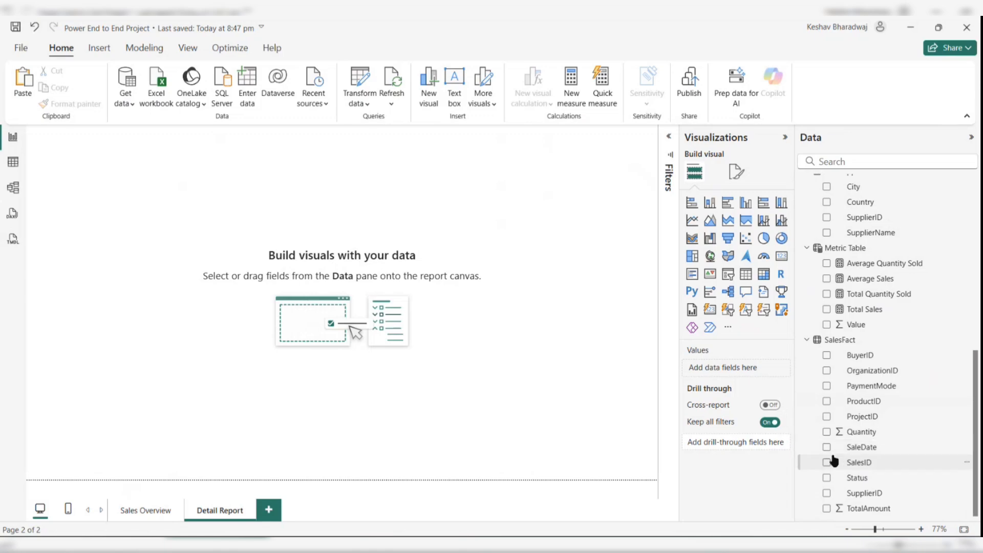
pyautogui.click(826, 462)
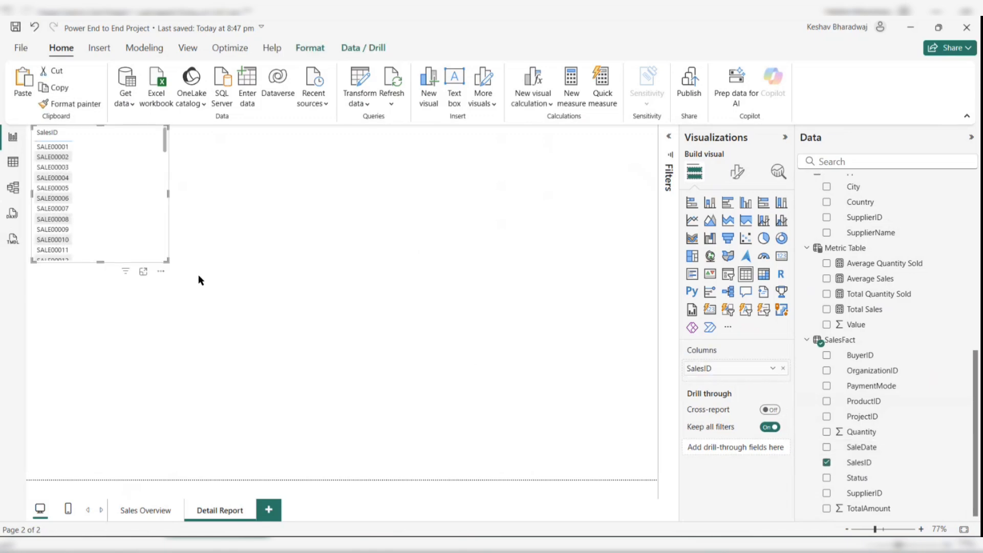
# - Move the SalesID table slightly down and resize it to fill the canvas to its lower-right corner
pyautogui.moveTo(168, 266); pyautogui.dragTo(655, 478)
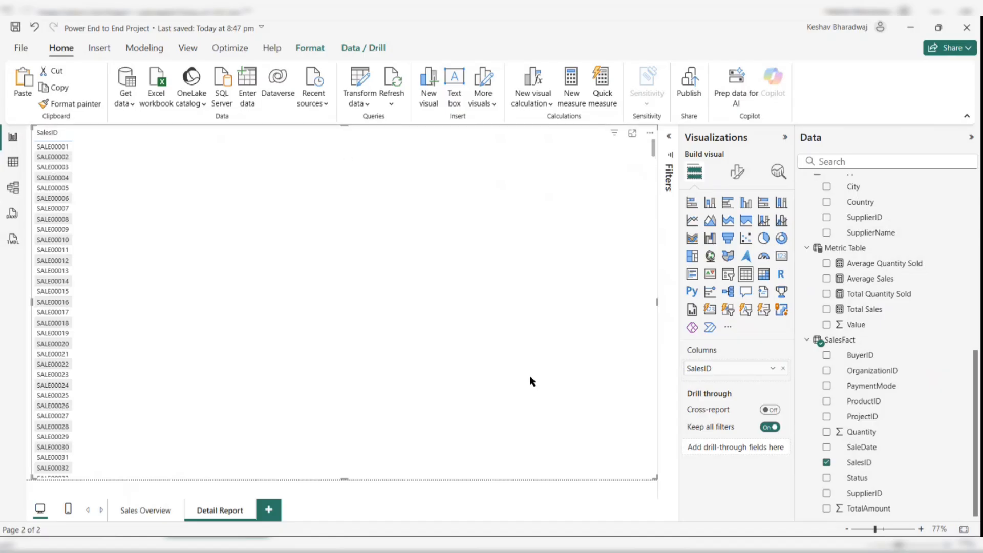
pyautogui.moveTo(654, 478); pyautogui.dragTo(538, 382)
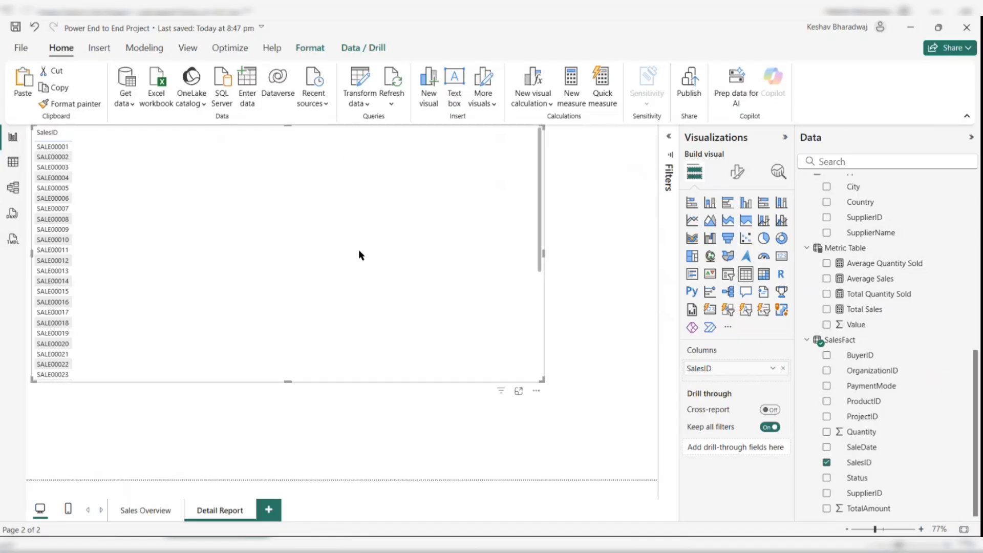
pyautogui.moveTo(360, 254); pyautogui.dragTo(300, 290)
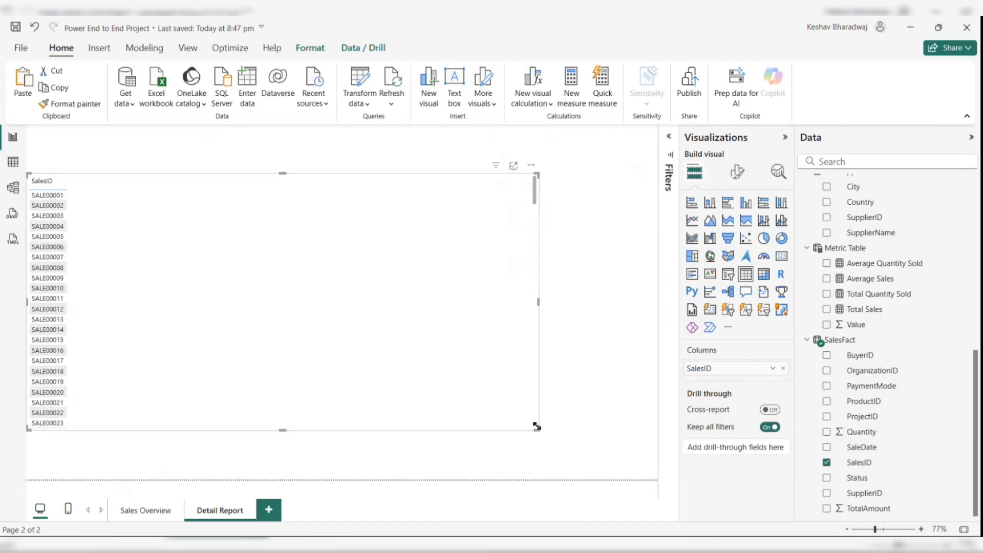
pyautogui.moveTo(536, 426); pyautogui.dragTo(656, 478)
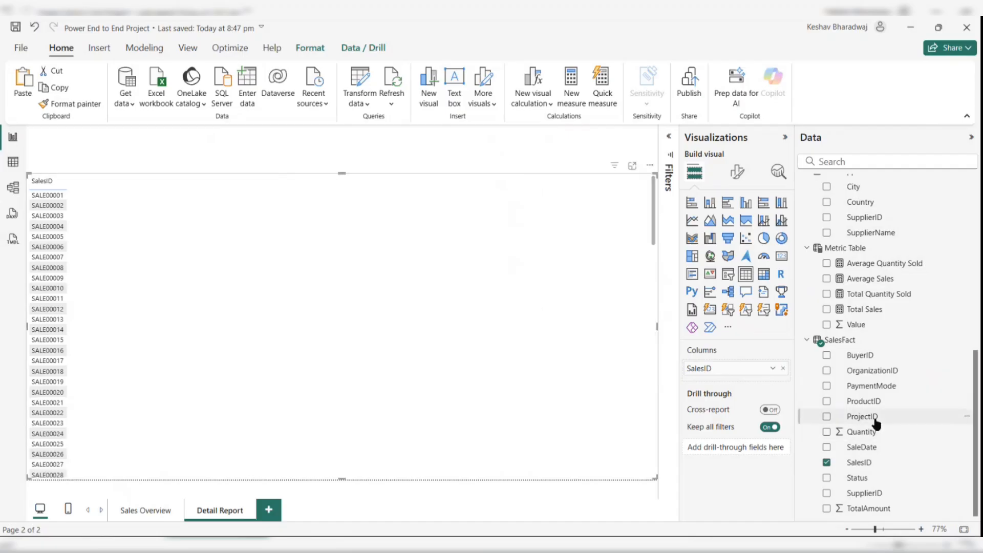
# - Add the Date Table's Date field as a table column in place of SalesFact's SaleDate
pyautogui.click(827, 447)
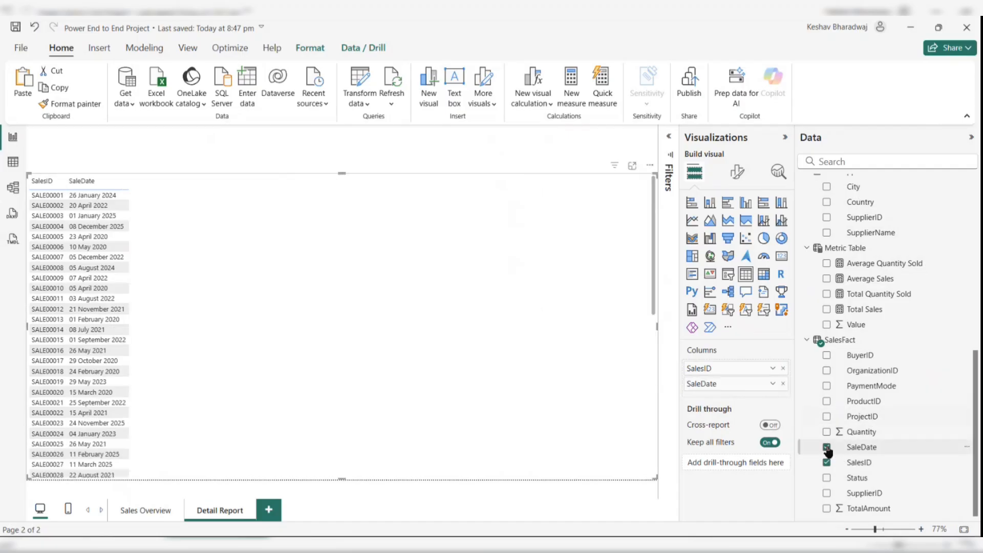
pyautogui.click(826, 447)
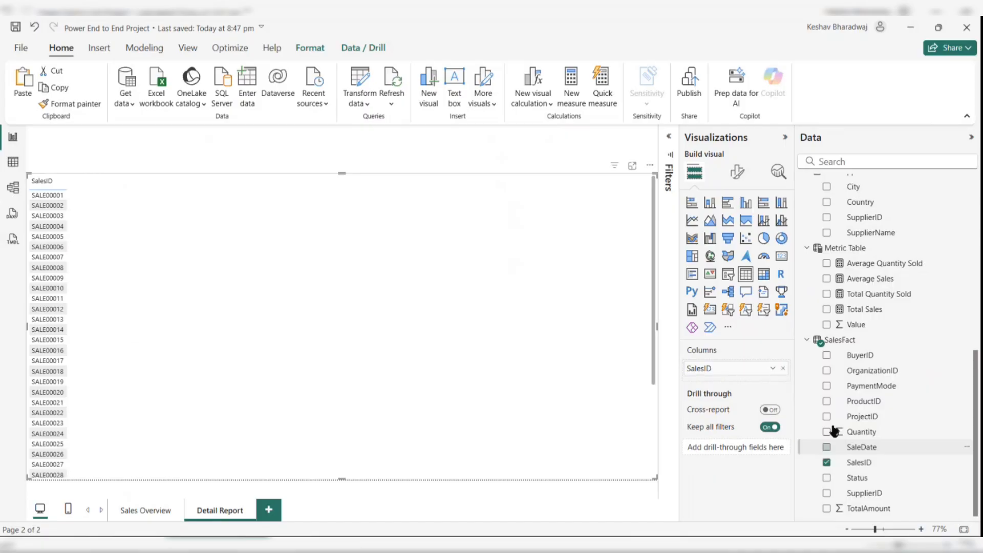
pyautogui.scroll(10, 823, 333)
pyautogui.click(826, 197)
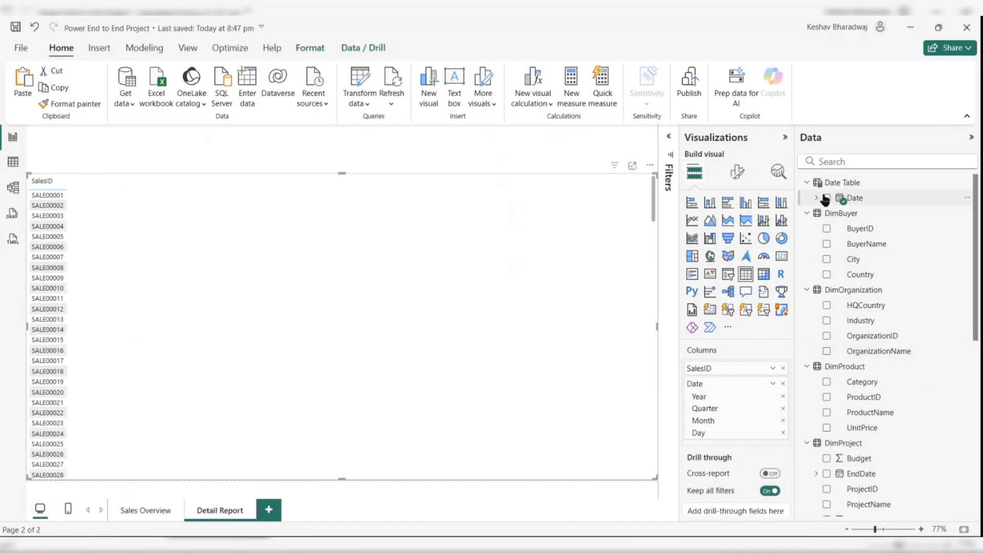
# - Switch the Date column from its date hierarchy to the plain Date field and rename the SalesID column Sales ID
pyautogui.rightClick(747, 383)
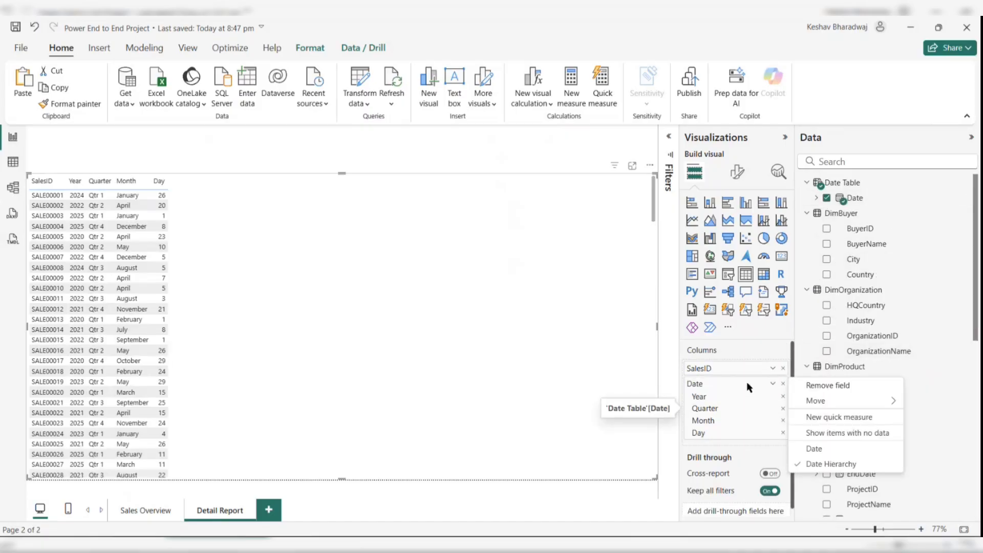
pyautogui.click(816, 450)
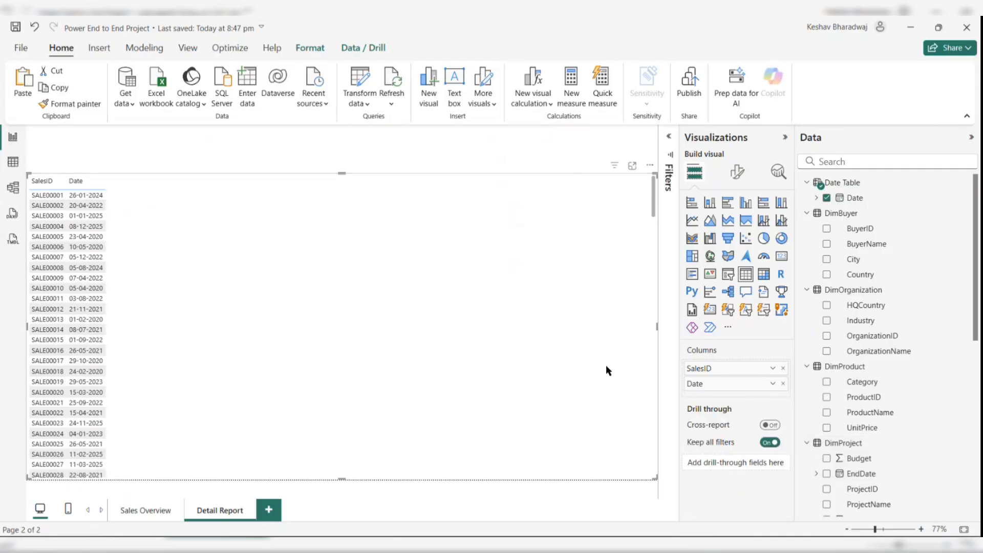
pyautogui.doubleClick(724, 368)
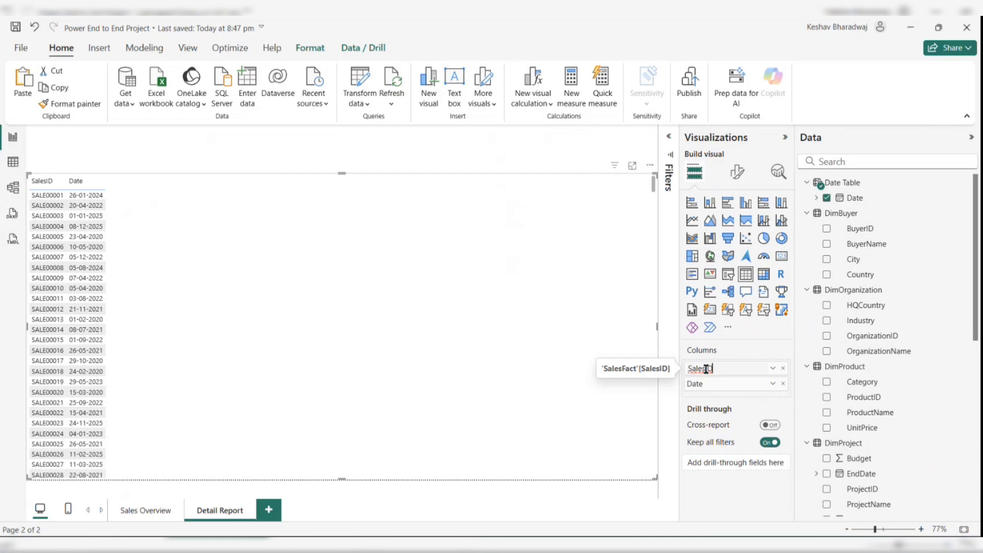
pyautogui.click(706, 368)
pyautogui.press('Return')
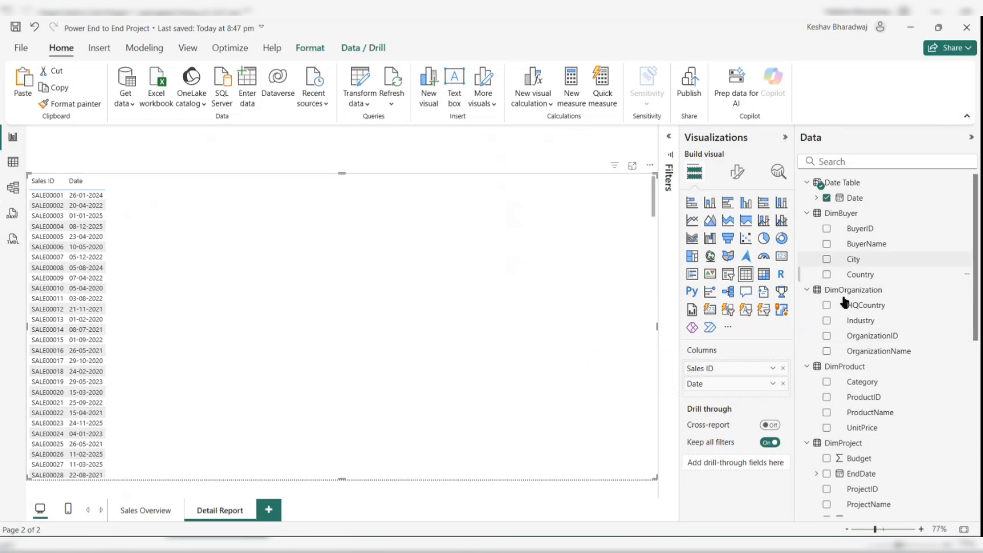
# - Add DimProduct's ProductName field to the table and rename its column Product
pyautogui.scroll(-3, 851, 333)
pyautogui.scroll(-5, 853, 337)
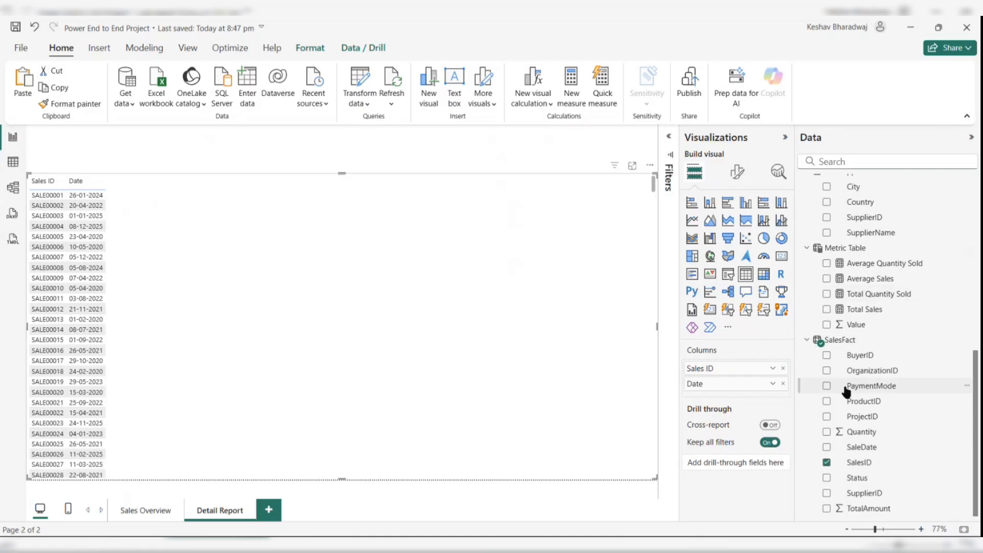
pyautogui.scroll(1, 829, 403)
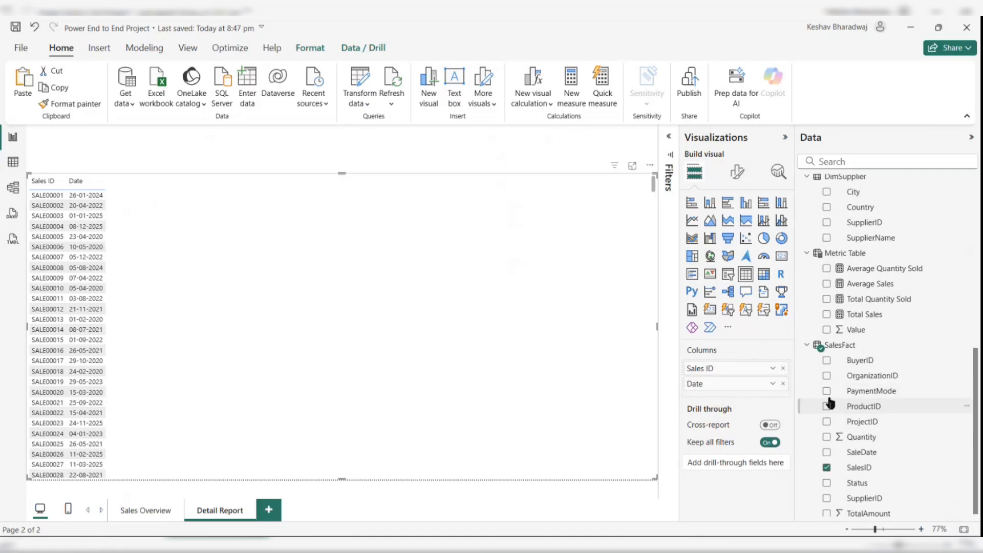
pyautogui.scroll(10, 838, 437)
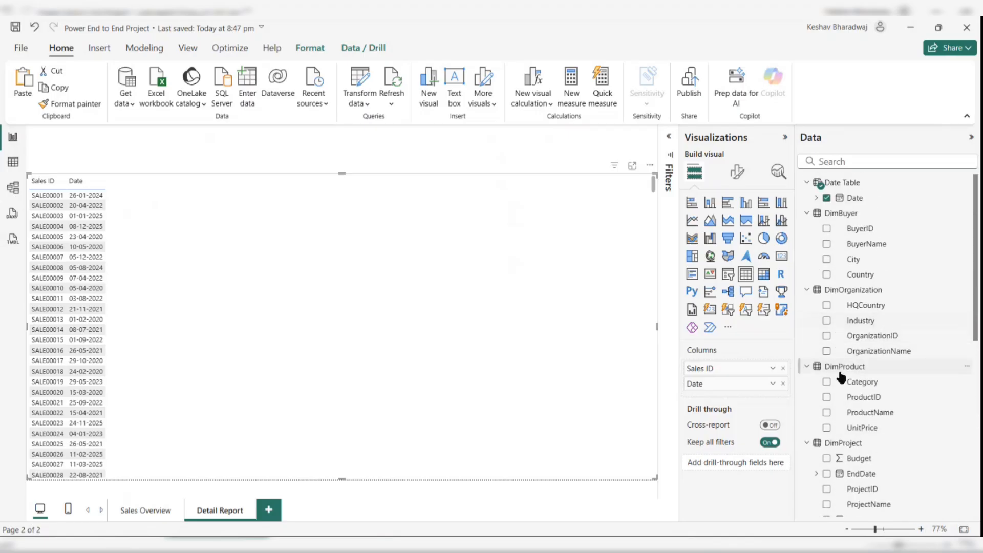
pyautogui.click(825, 413)
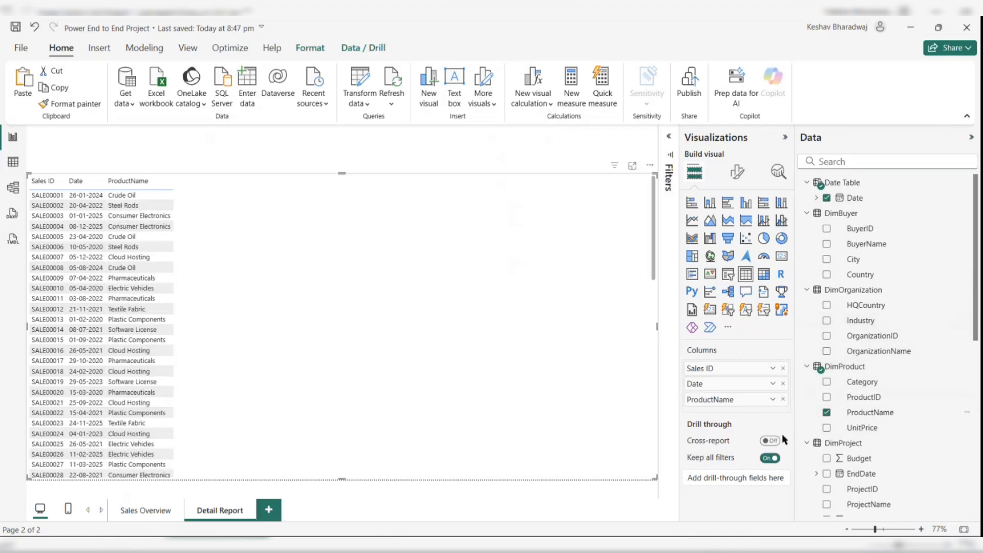
pyautogui.doubleClick(730, 400)
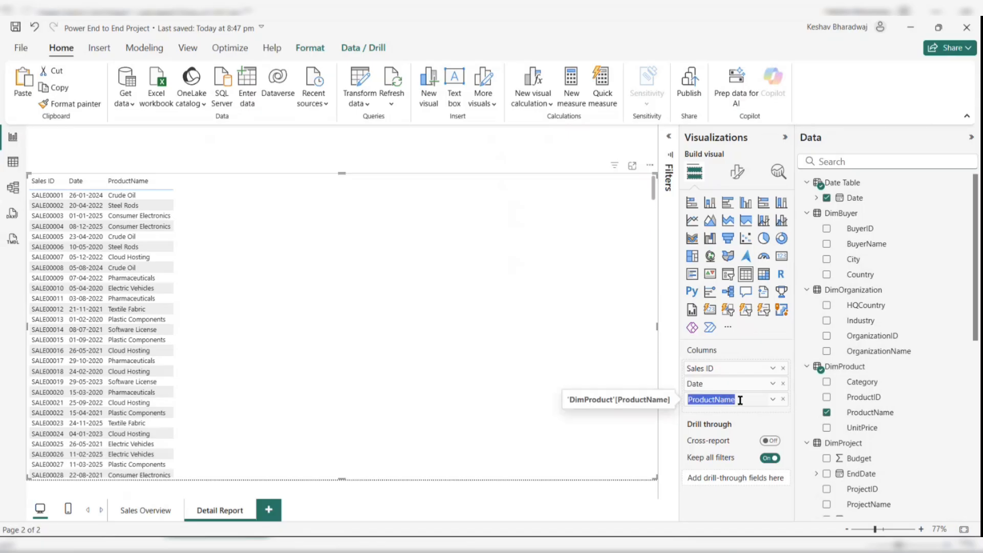
pyautogui.click(730, 400)
pyautogui.moveTo(715, 400); pyautogui.dragTo(732, 401)
pyautogui.press('BackSpace')
pyautogui.press('Return')
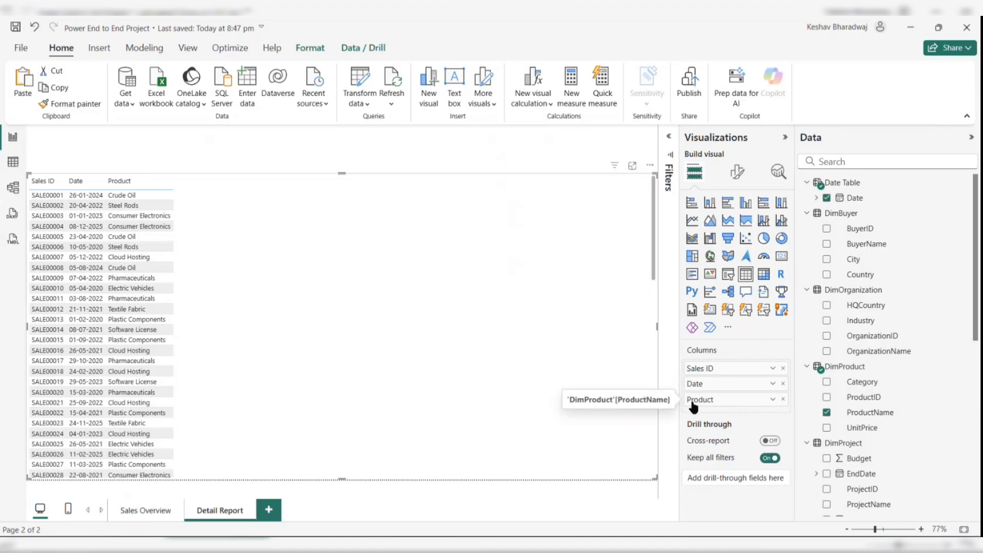
# - Add DimBuyer's BuyerName field to the table and rename its column Buyer
pyautogui.scroll(-3, 918, 373)
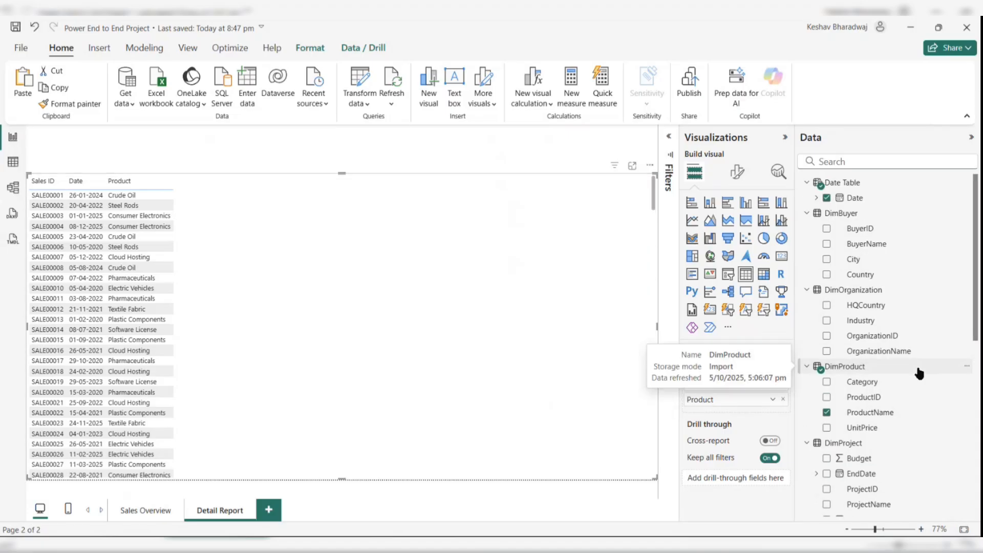
pyautogui.scroll(-1, 919, 374)
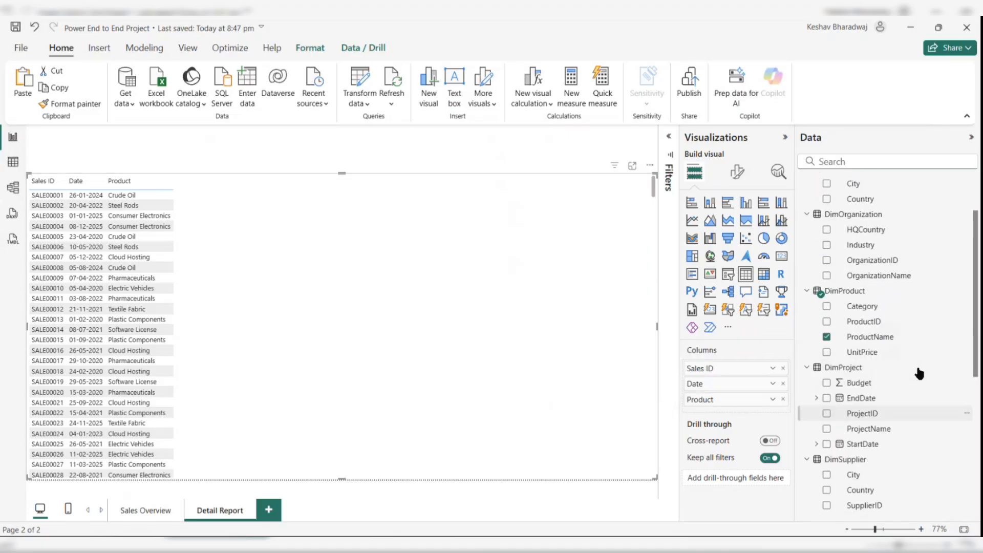
pyautogui.scroll(3, 919, 373)
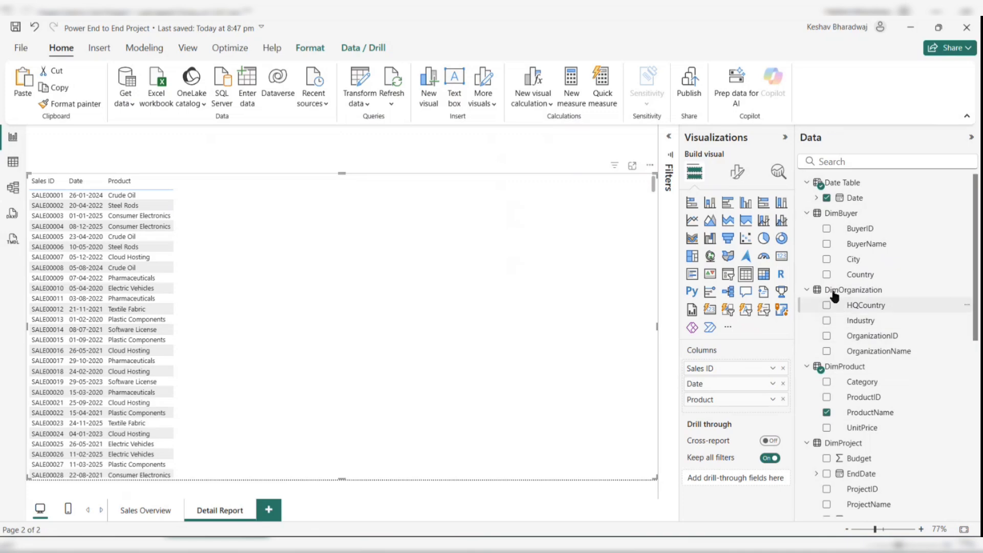
pyautogui.scroll(-1, 835, 267)
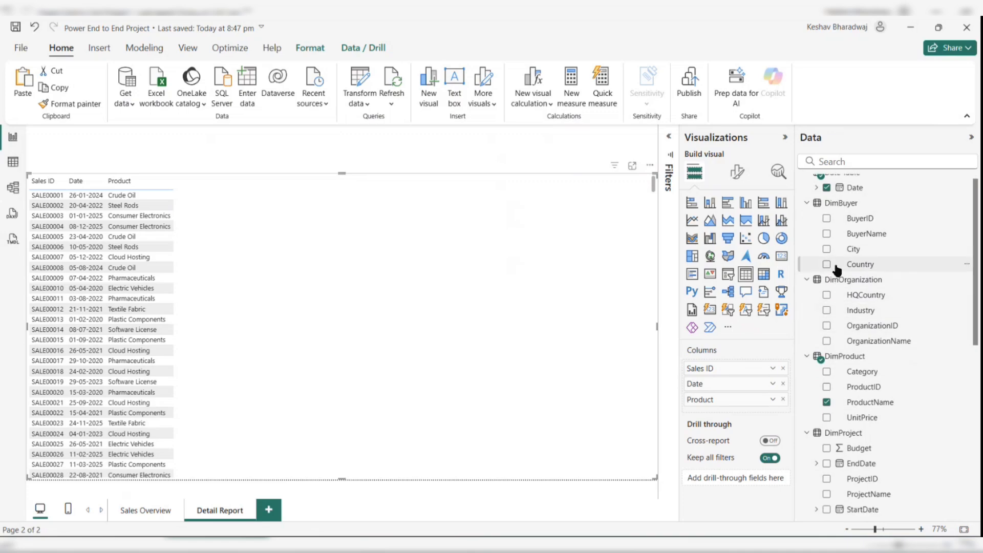
pyautogui.click(825, 235)
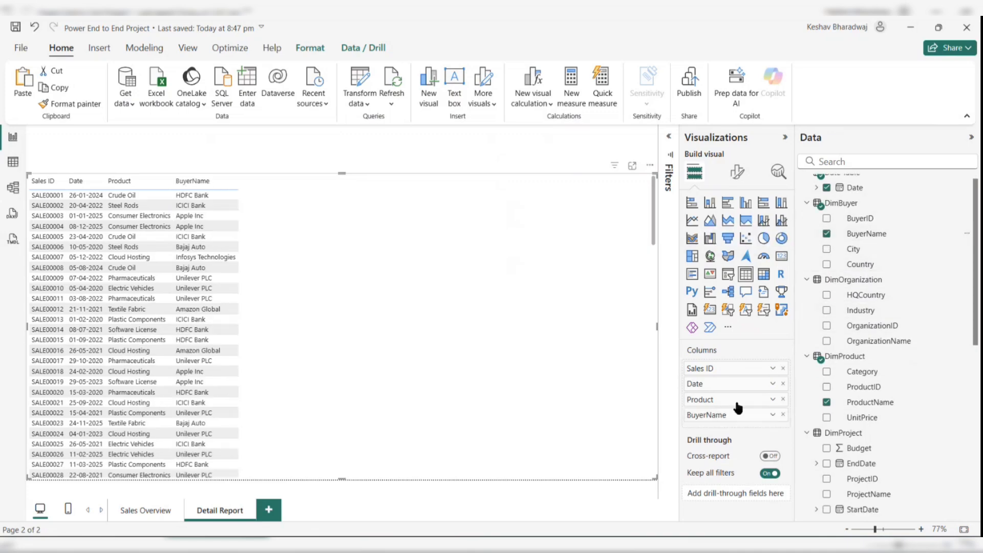
pyautogui.doubleClick(713, 416)
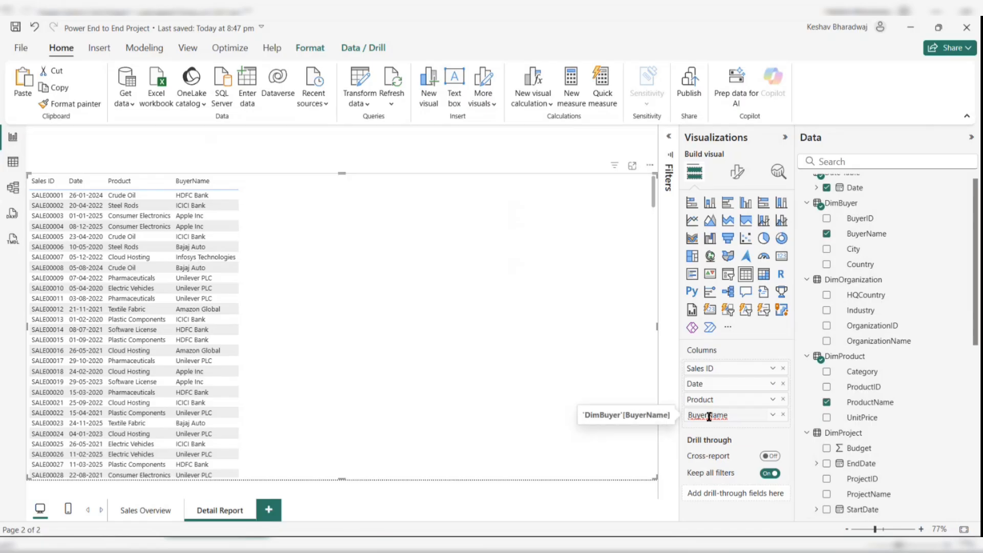
pyautogui.doubleClick(708, 416)
pyautogui.write('Buyer')
pyautogui.press('Return')
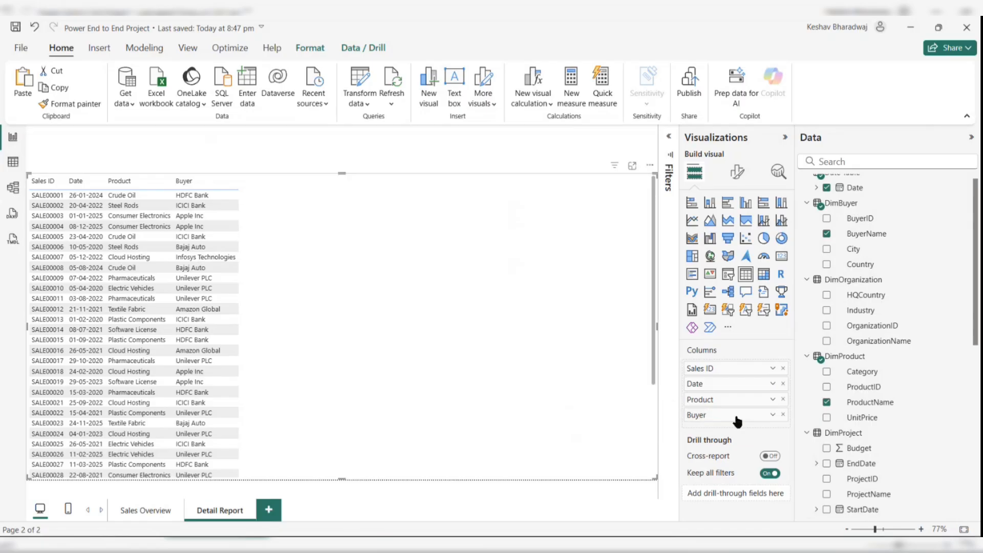
# - Add DimSupplier's SupplierName field to the table and rename its column Supplier
pyautogui.scroll(-3, 878, 361)
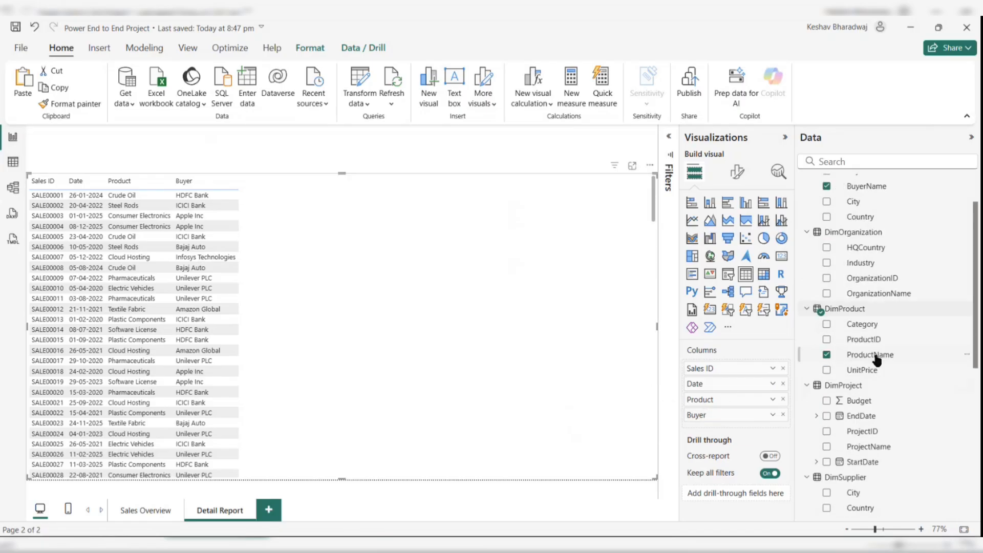
pyautogui.scroll(-2, 876, 361)
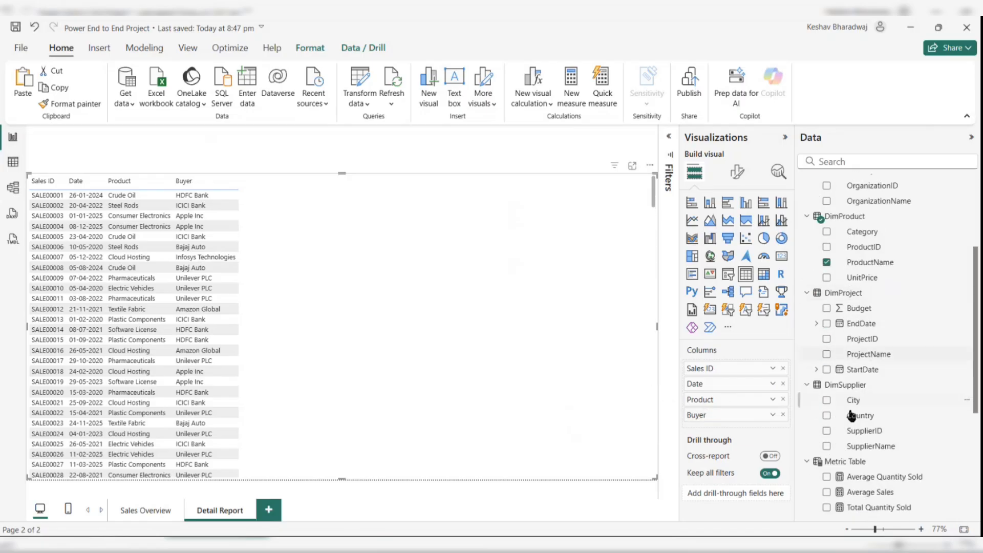
pyautogui.click(826, 446)
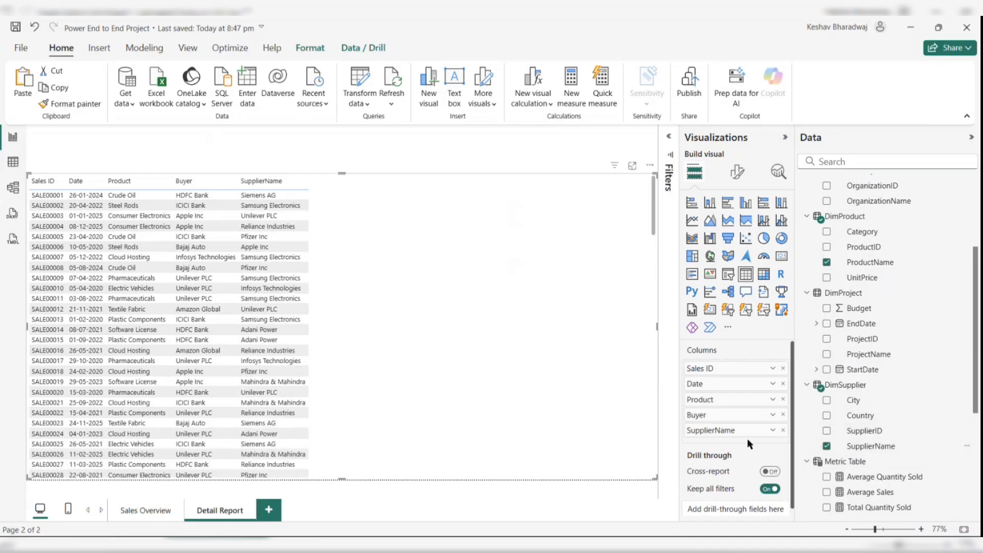
pyautogui.doubleClick(732, 430)
pyautogui.moveTo(715, 430); pyautogui.dragTo(740, 430)
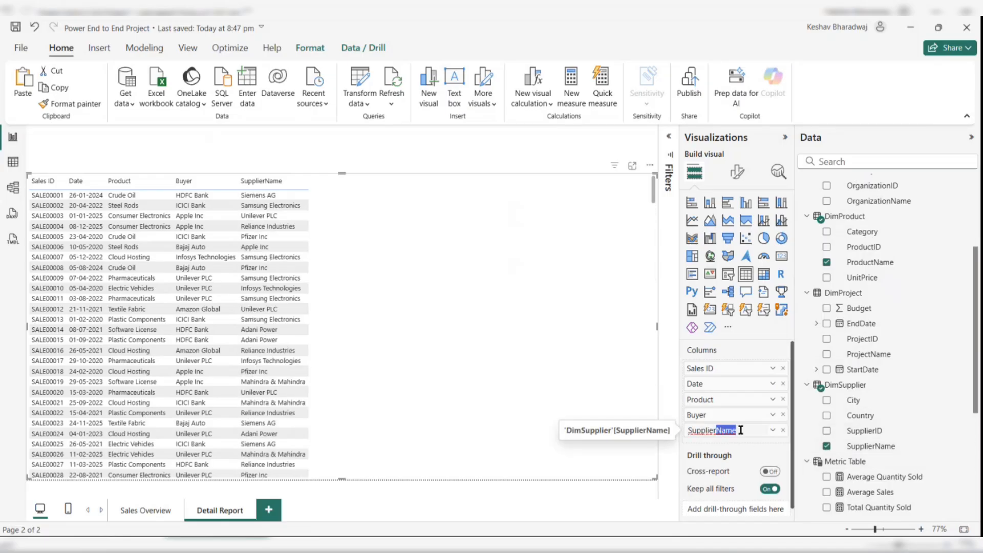
pyautogui.press('BackSpace')
pyautogui.press('Return')
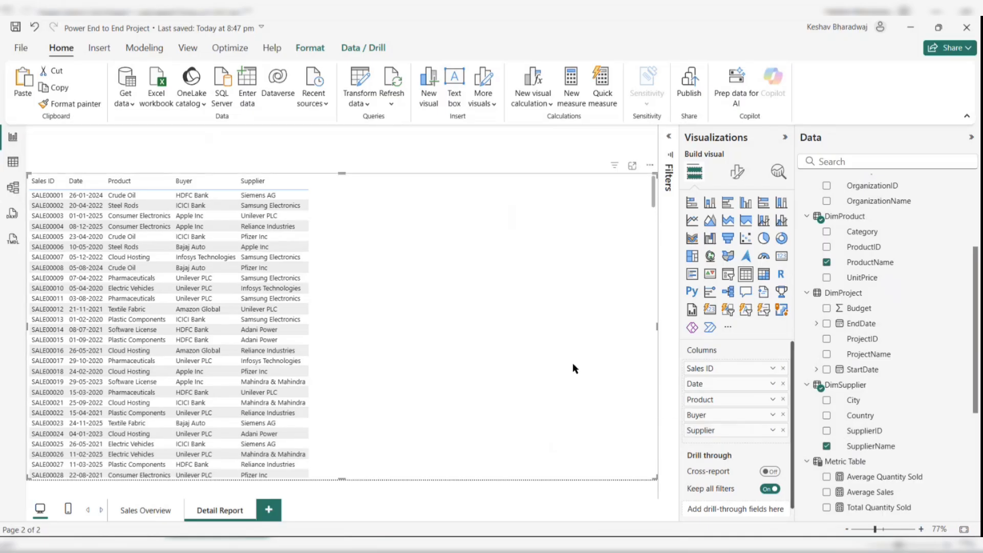
# - Add DimOrganization's OrganizationName field to the table and rename its column Organization
pyautogui.scroll(-1, 827, 428)
pyautogui.scroll(3, 827, 425)
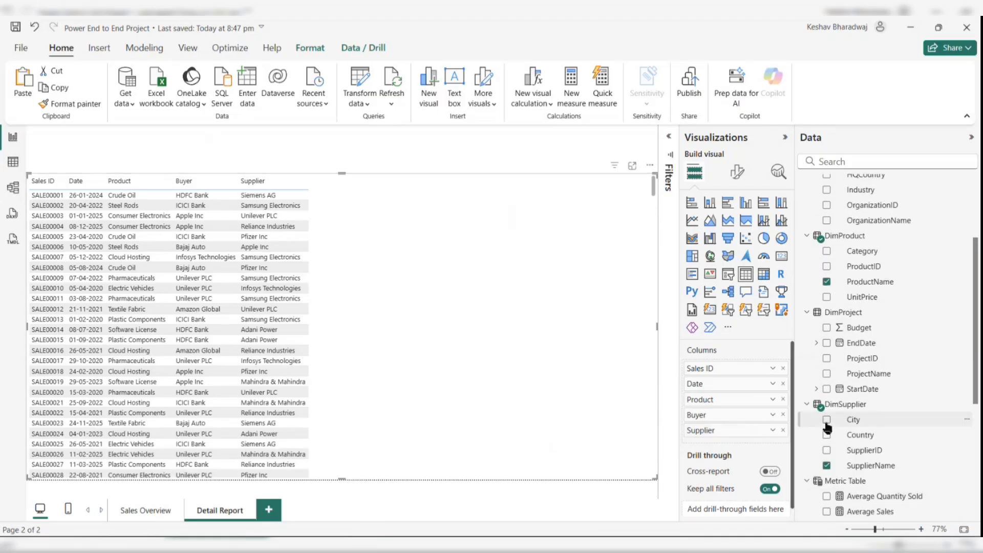
pyautogui.scroll(2, 828, 426)
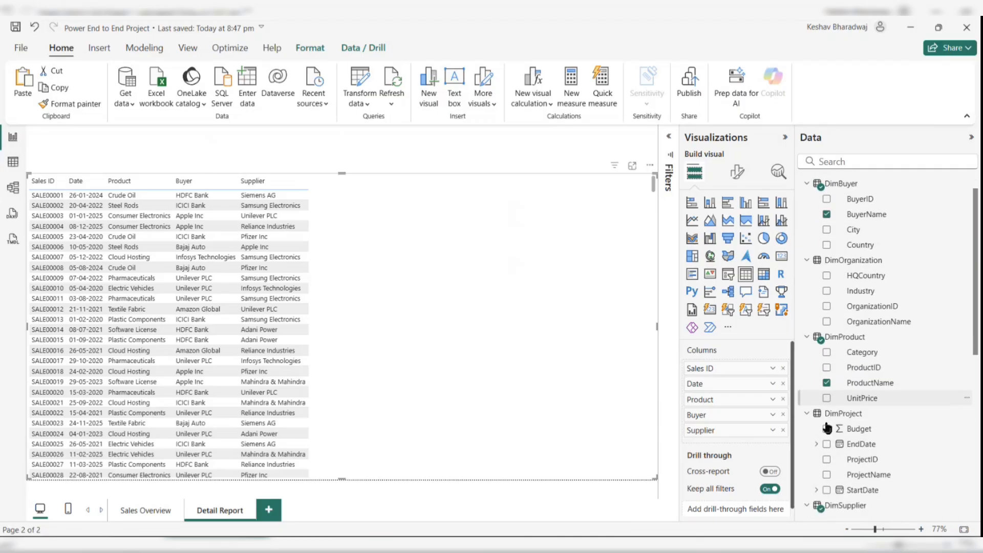
pyautogui.click(826, 334)
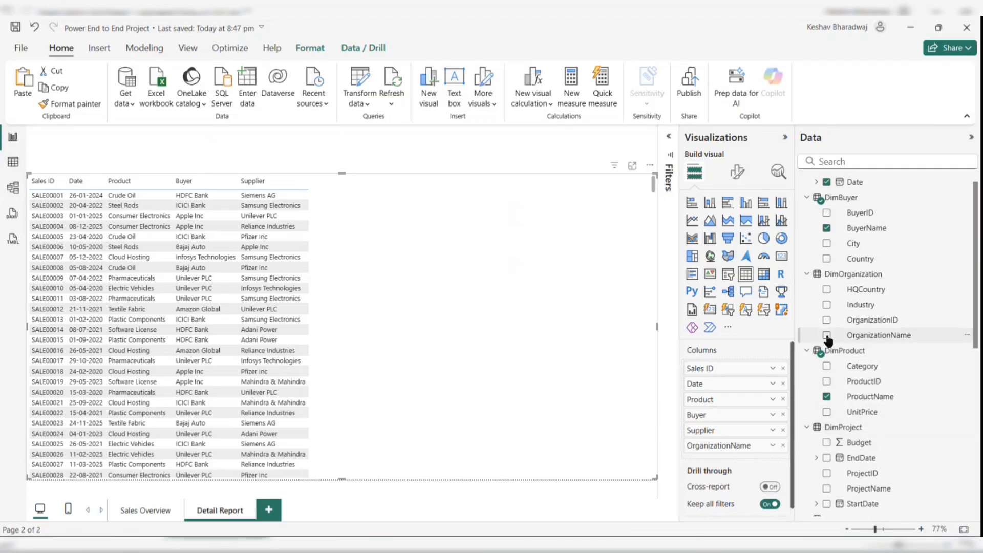
pyautogui.doubleClick(741, 447)
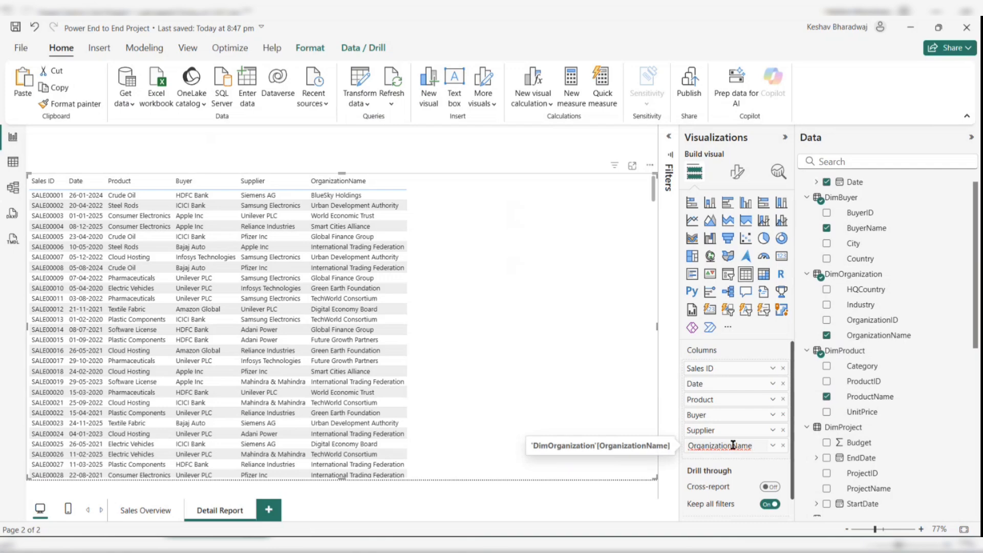
pyautogui.moveTo(730, 445); pyautogui.dragTo(752, 445)
pyautogui.press('BackSpace')
pyautogui.press('Return')
# - Add DimProject's ProjectName field to the table and rename its column Project
pyautogui.scroll(-4, 878, 416)
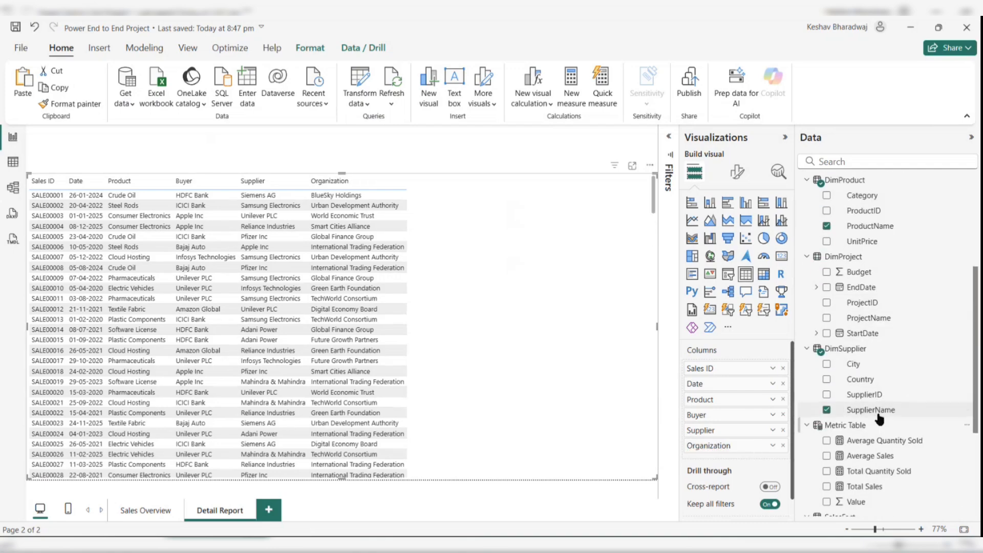
pyautogui.scroll(1, 879, 419)
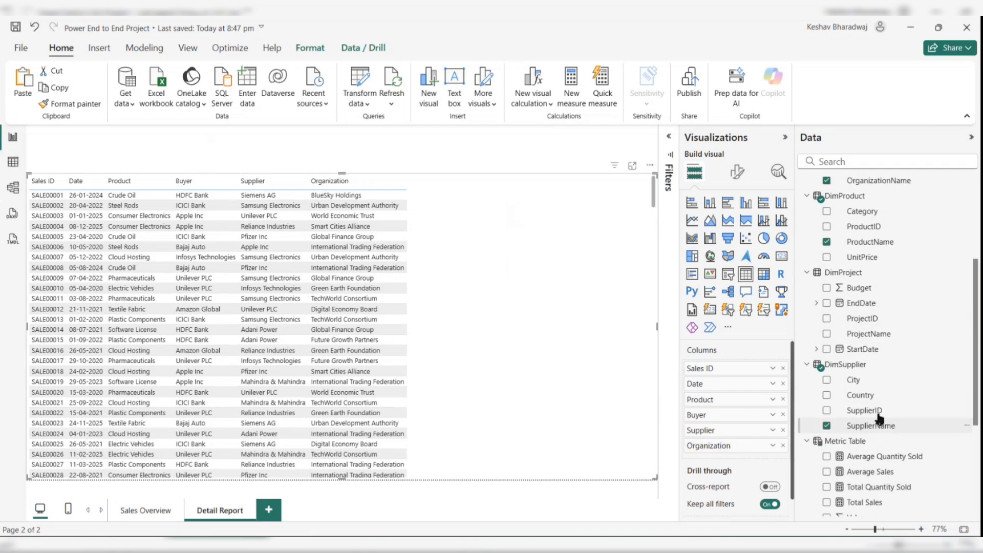
pyautogui.click(826, 336)
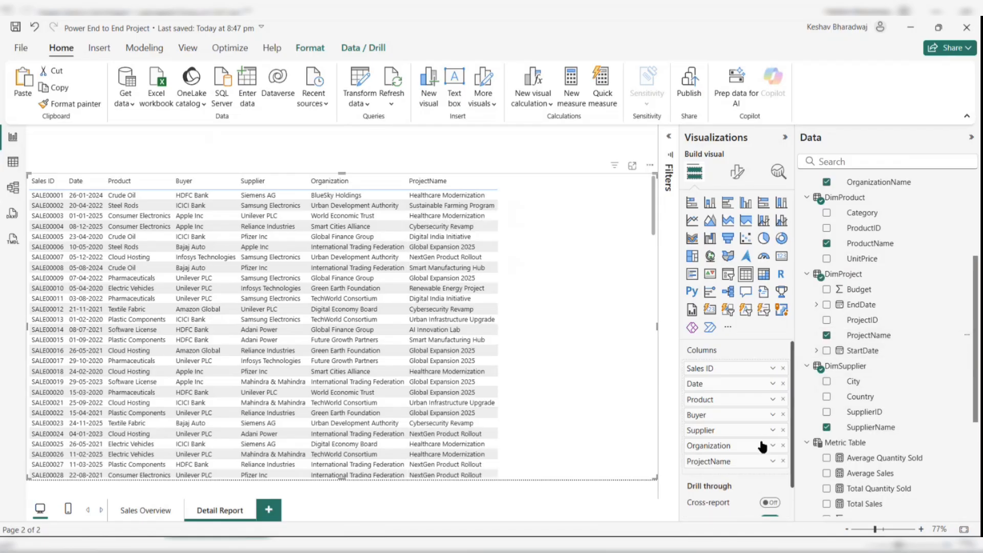
pyautogui.doubleClick(718, 462)
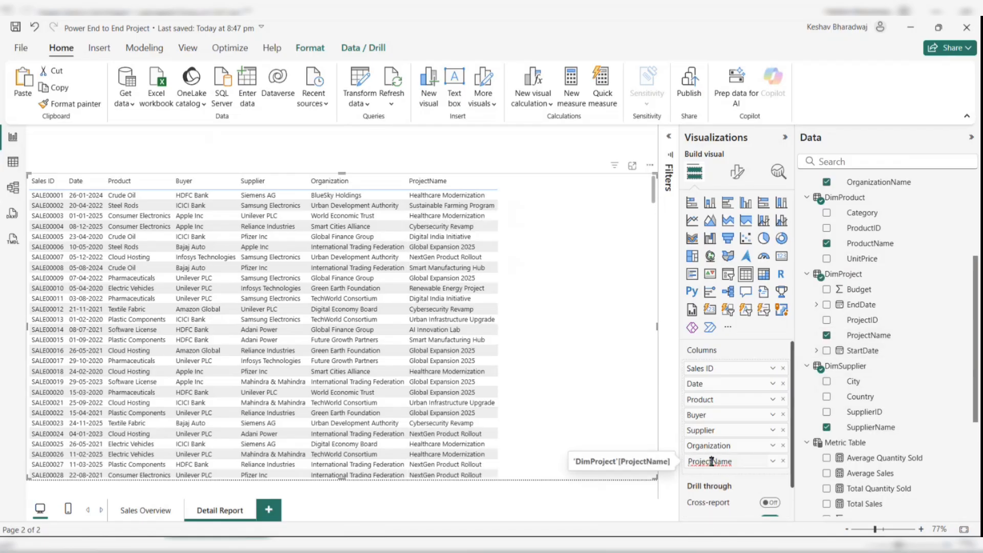
pyautogui.moveTo(711, 462); pyautogui.dragTo(735, 461)
pyautogui.press('BackSpace')
pyautogui.press('Return')
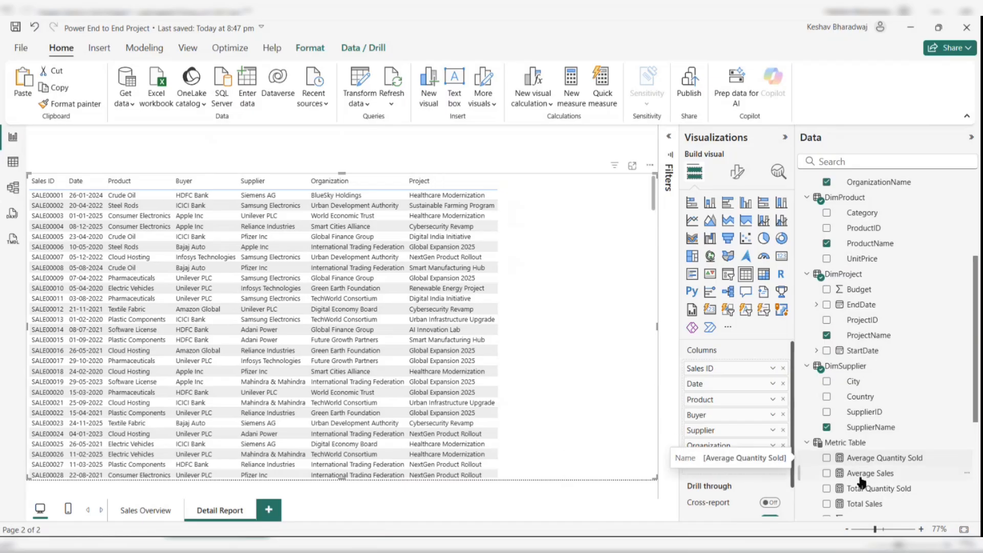
# - Add the Metric Table's Total Quantity Sold measure to the table instead of Total Sales
pyautogui.scroll(-3, 860, 471)
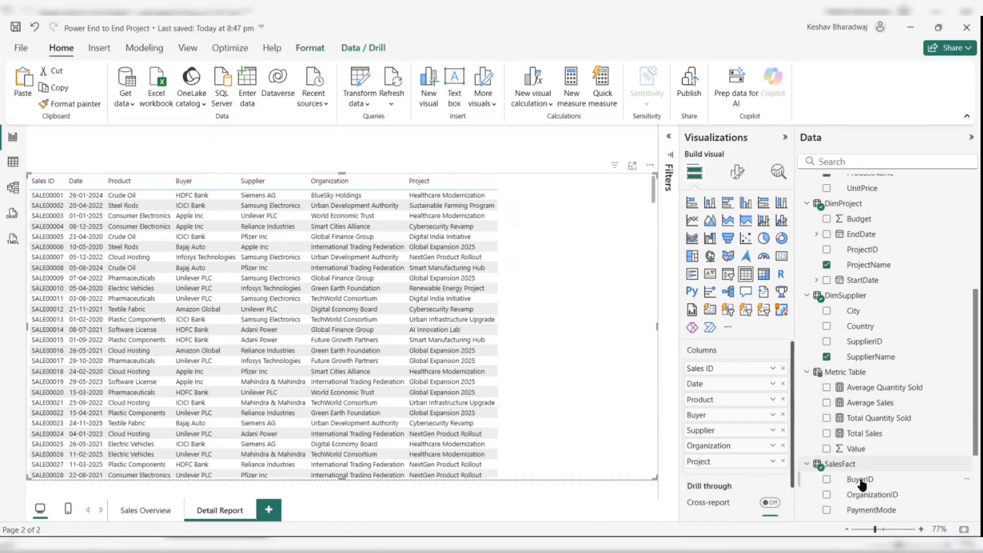
pyautogui.click(827, 432)
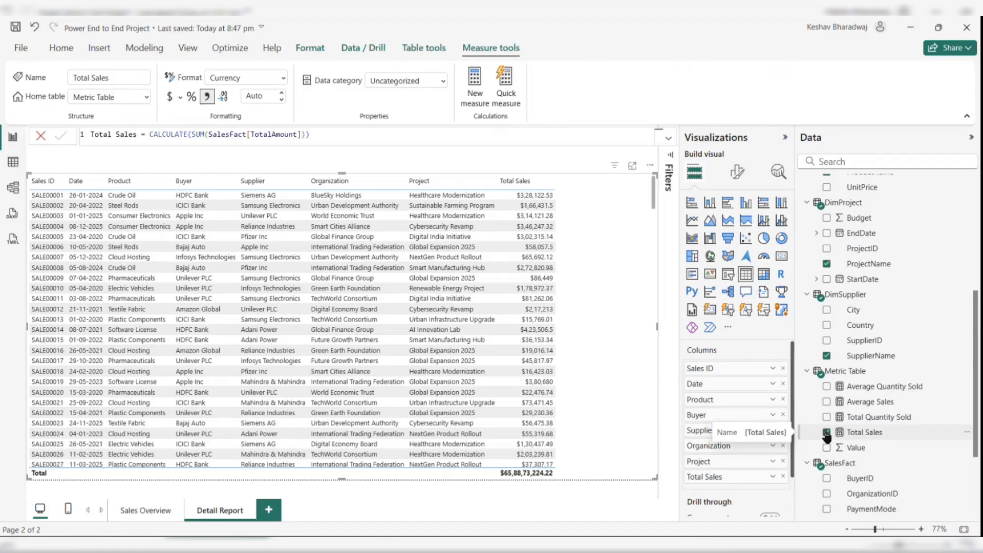
pyautogui.click(826, 433)
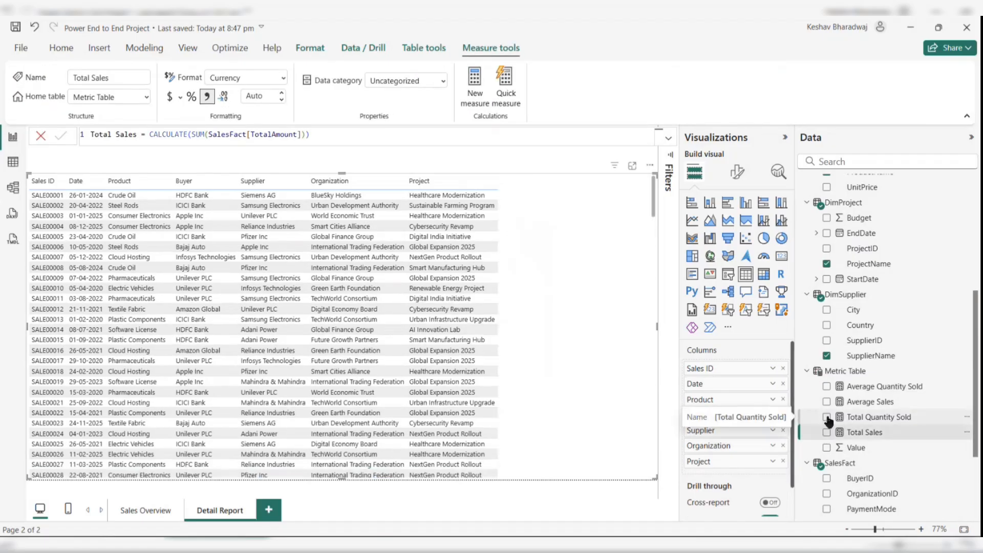
pyautogui.click(826, 417)
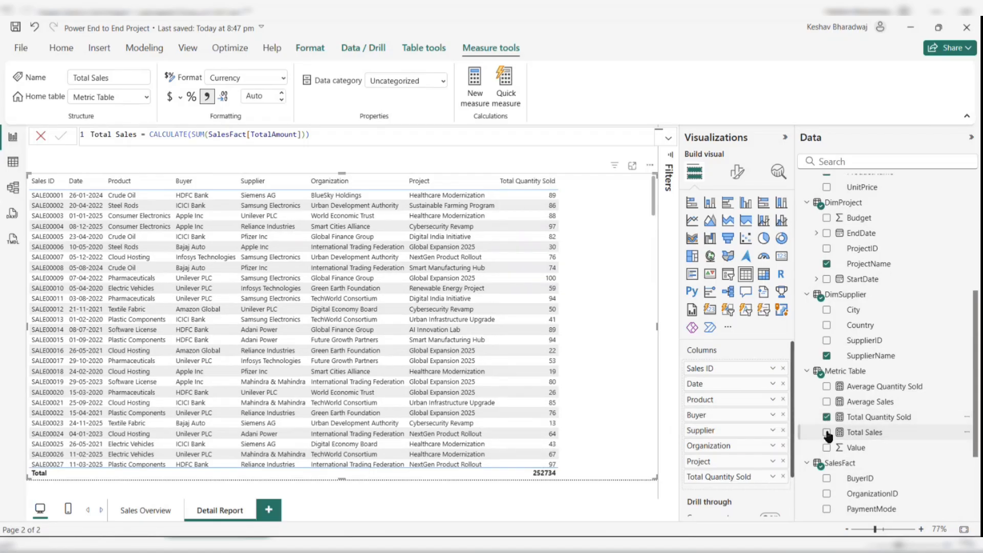
# - Add the Metric Table's Total Sales measure to the detail table alongside Total Quantity Sold
pyautogui.click(879, 417)
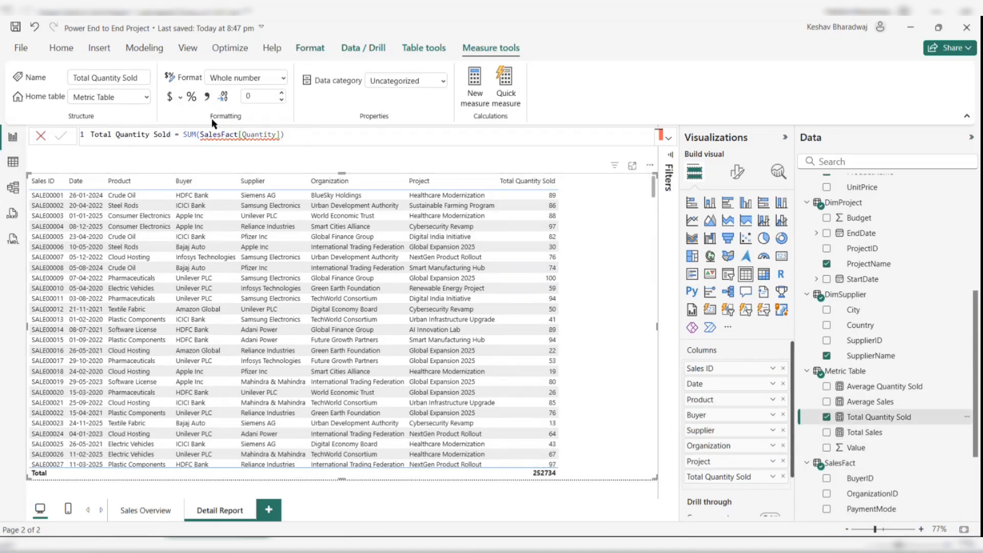
pyautogui.click(208, 98)
pyautogui.click(862, 434)
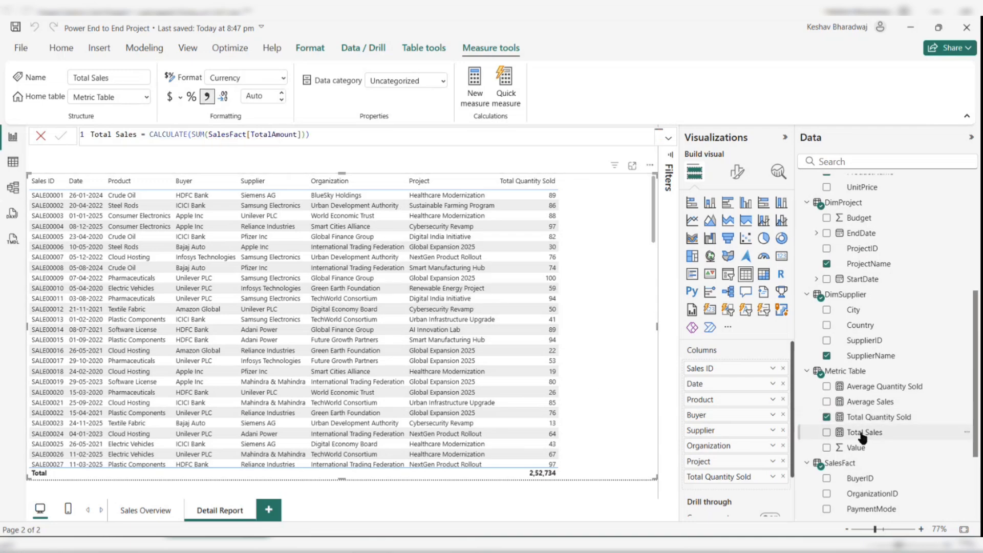
pyautogui.click(827, 433)
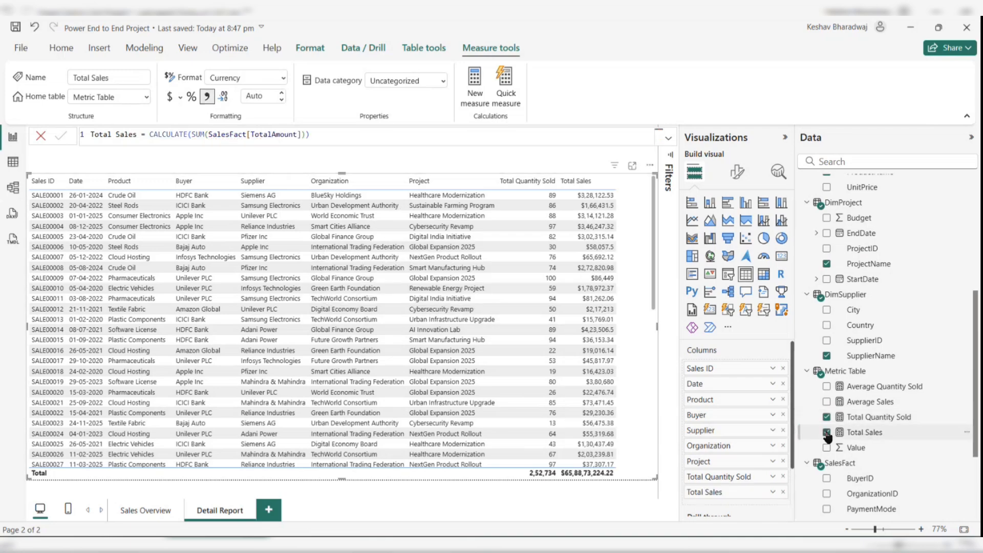
pyautogui.scroll(-1, 829, 433)
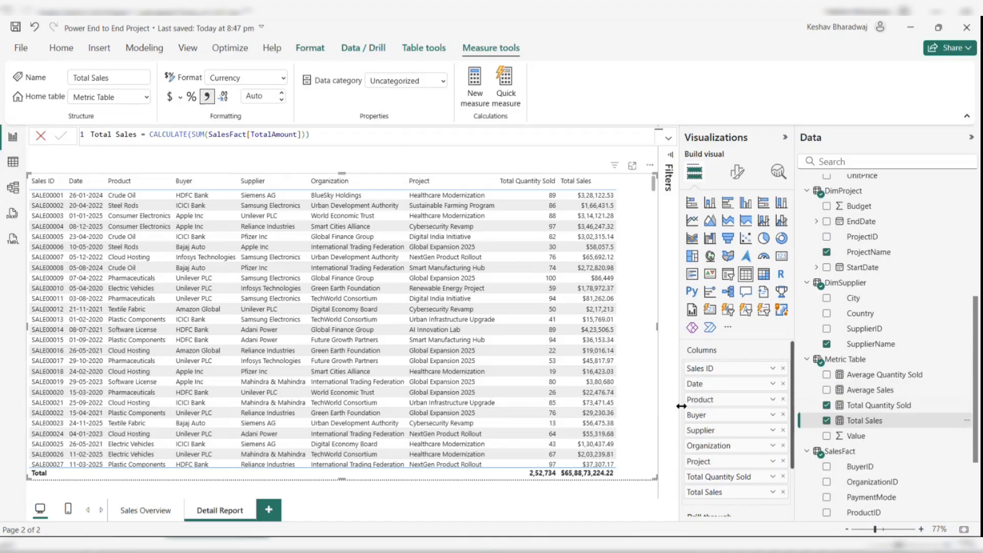
pyautogui.scroll(-1, 778, 440)
pyautogui.scroll(-3, 852, 414)
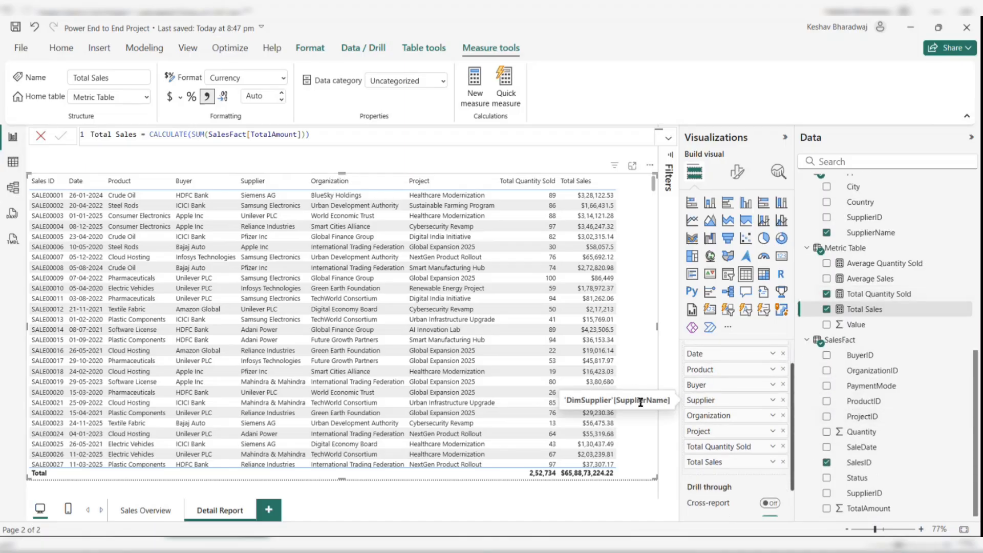
pyautogui.scroll(3, 870, 379)
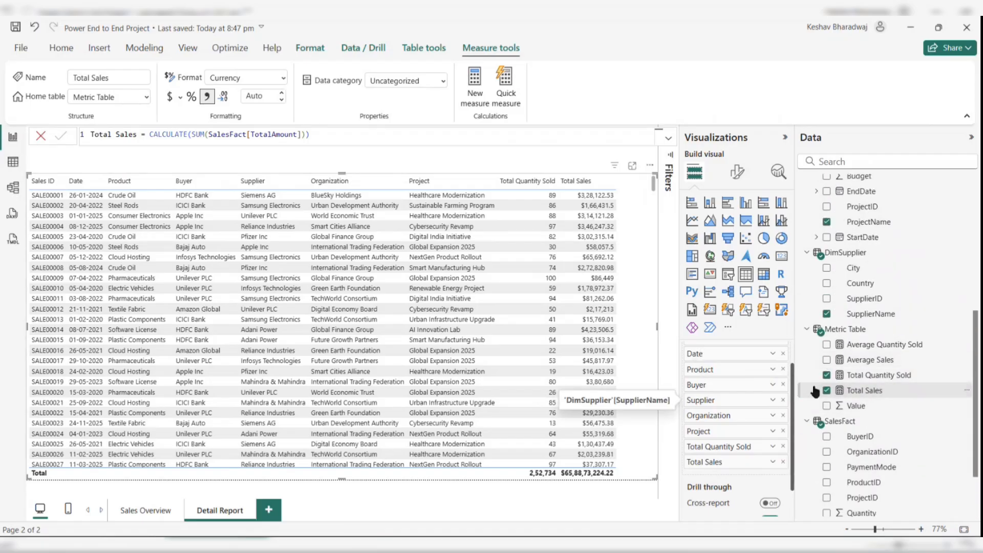
pyautogui.scroll(-2, 764, 470)
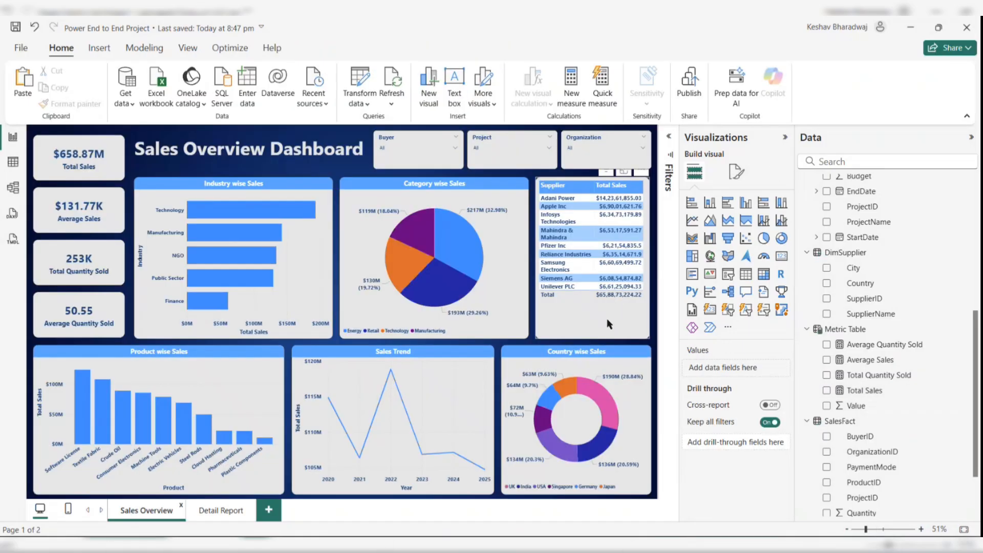
# - Try to carry the Sales Overview supplier table's formatting over to the Detail Report page with Format Painter
pyautogui.click(607, 320)
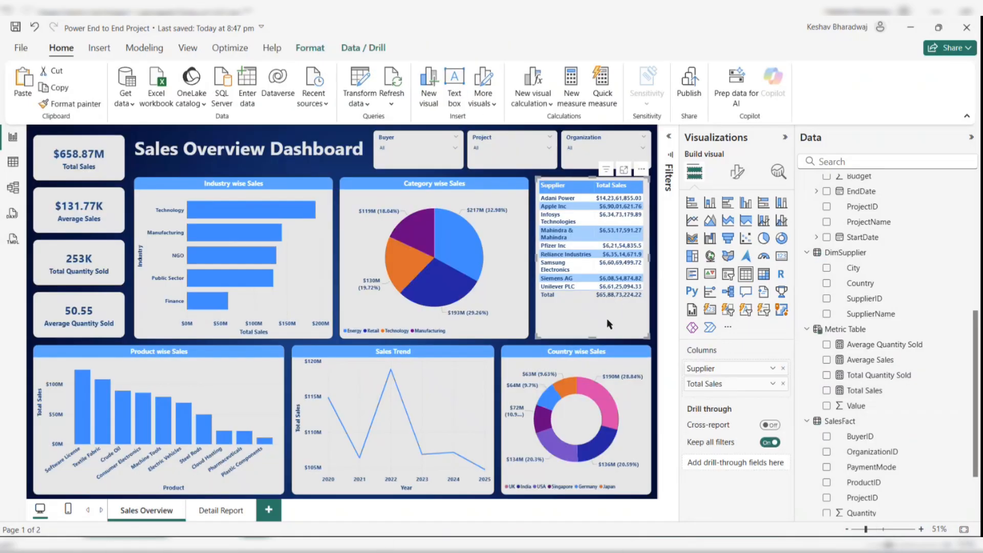
pyautogui.click(85, 103)
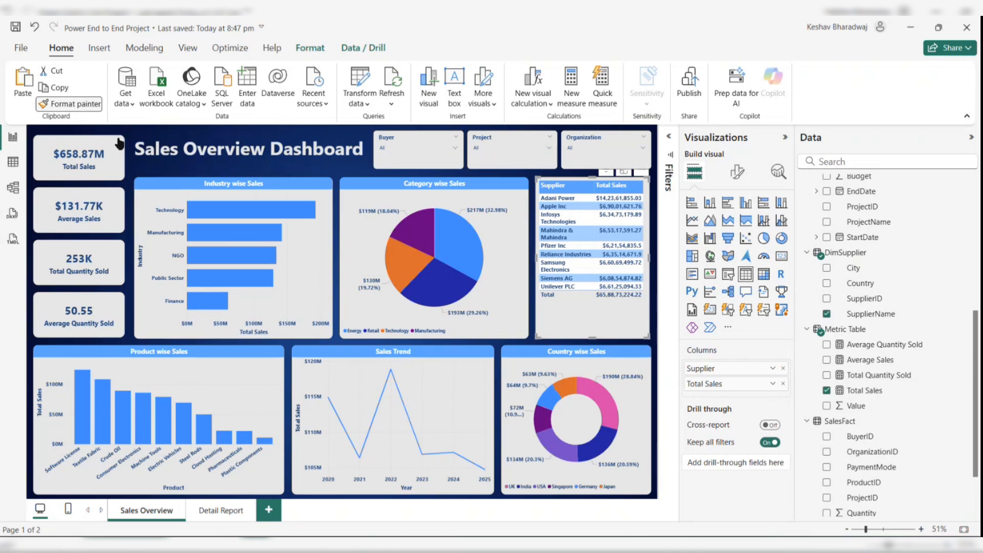
pyautogui.click(236, 512)
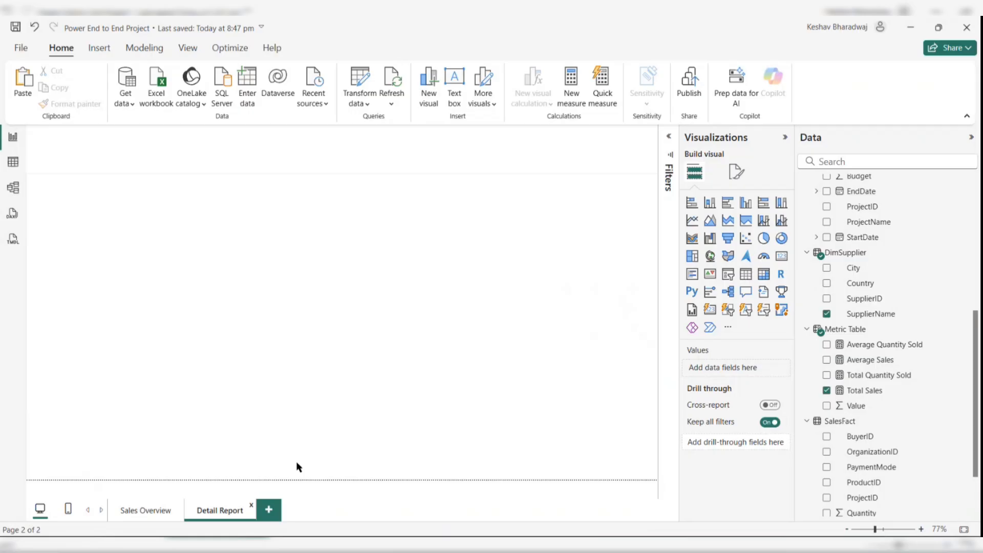
pyautogui.click(167, 512)
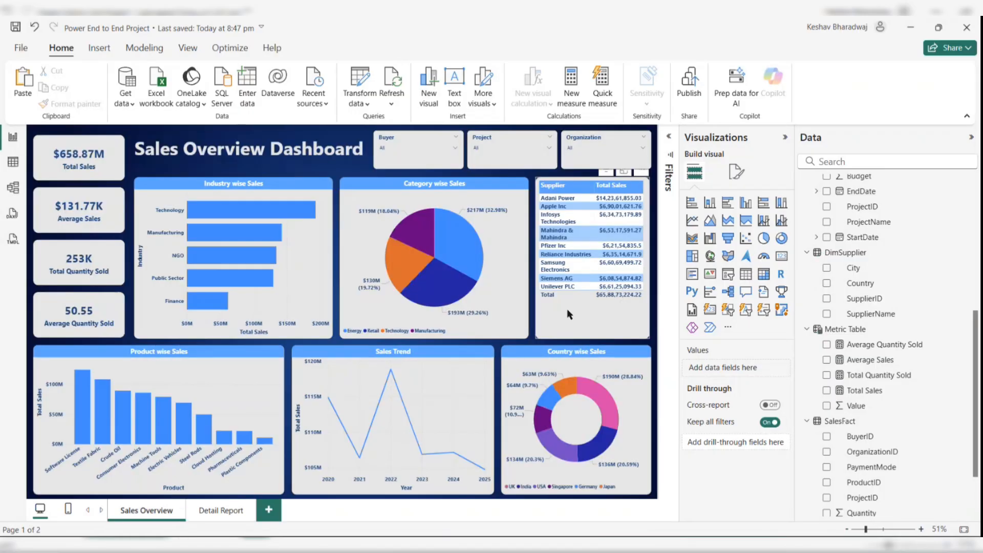
pyautogui.click(567, 315)
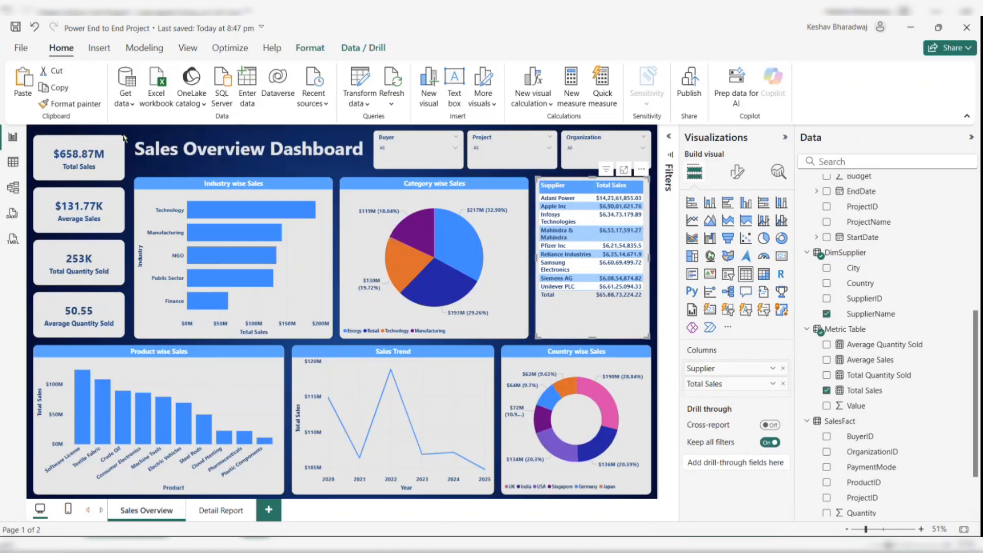
pyautogui.click(69, 104)
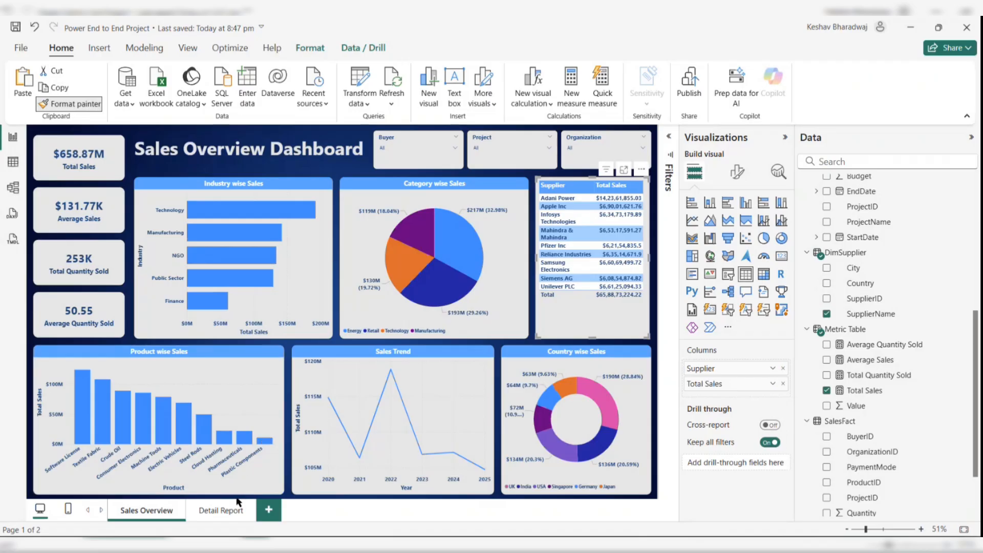
pyautogui.click(237, 500)
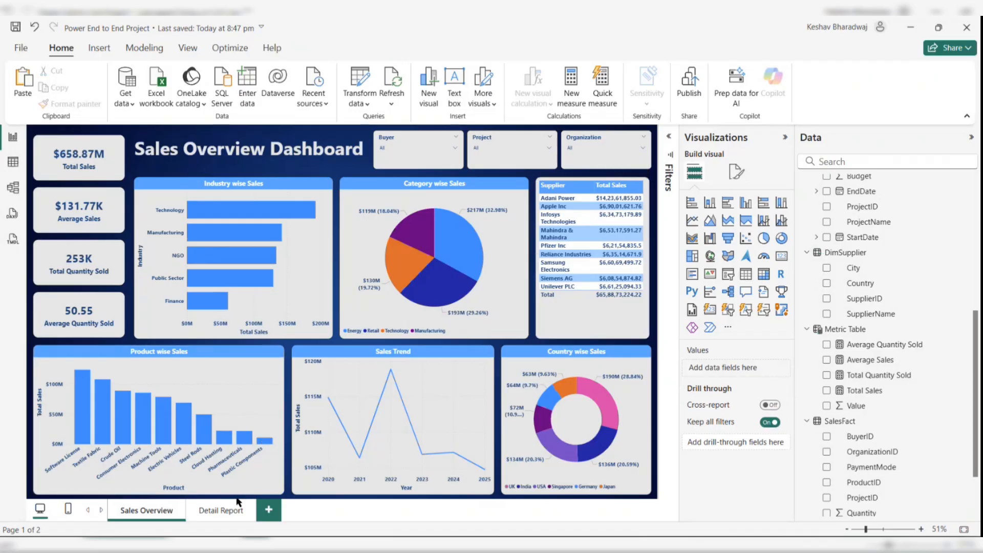
# - Paste a copy of the supplier table onto the Detail Report page and paint its formatting onto the sales table
pyautogui.click(557, 298)
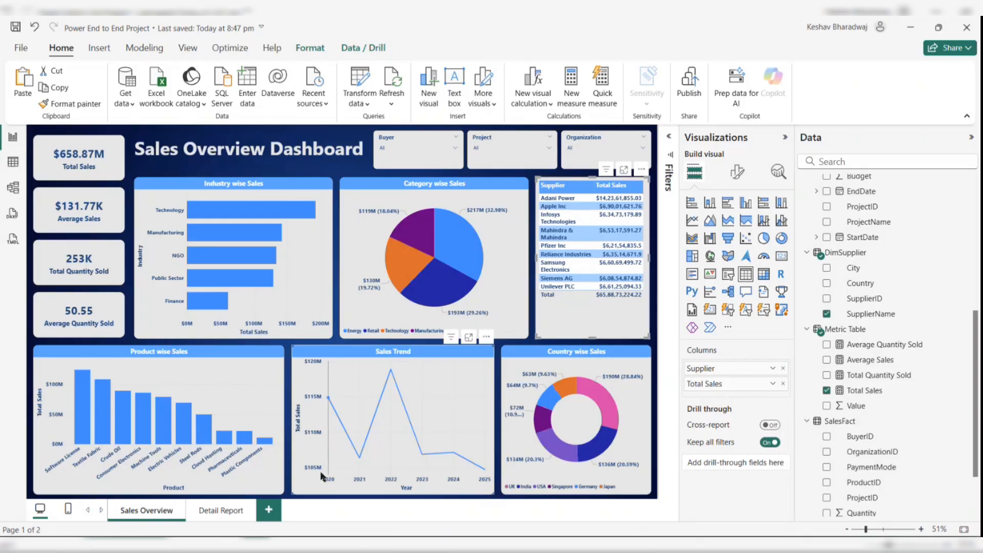
pyautogui.click(222, 508)
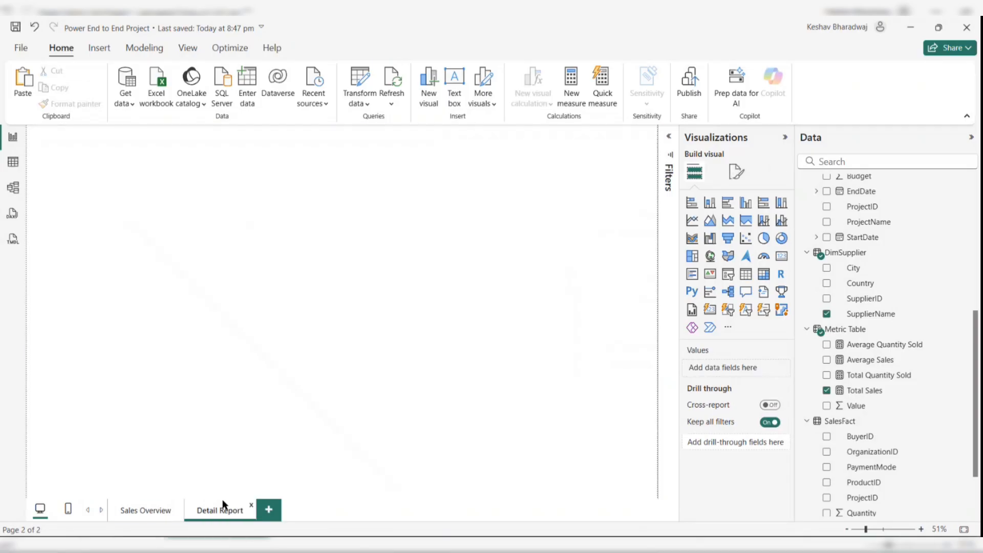
pyautogui.hotkey('ctrl', 'v')
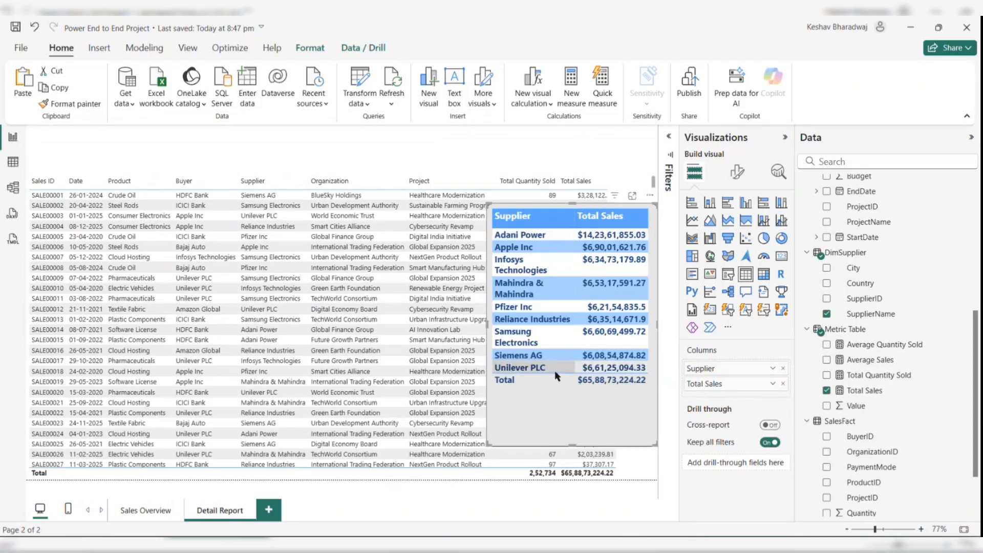
pyautogui.click(81, 103)
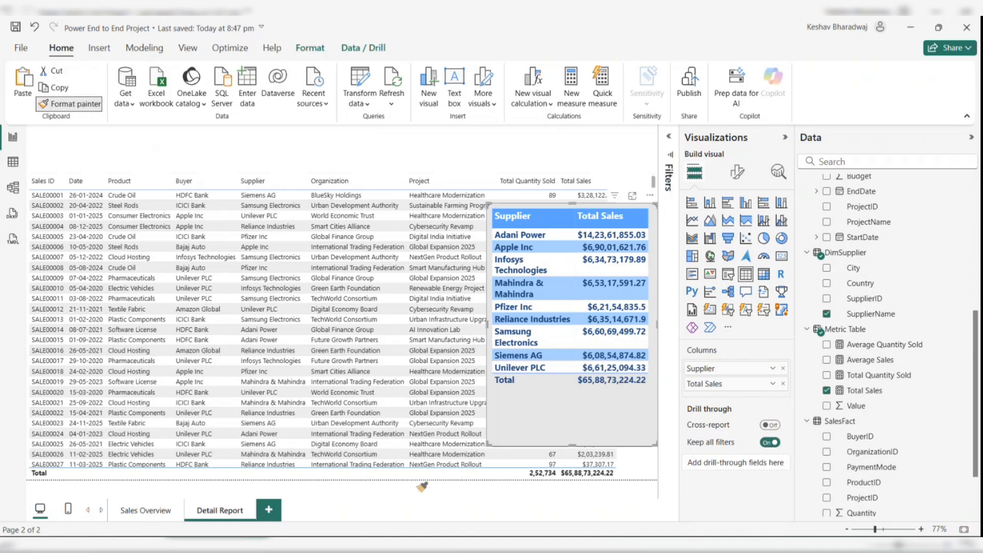
pyautogui.click(435, 463)
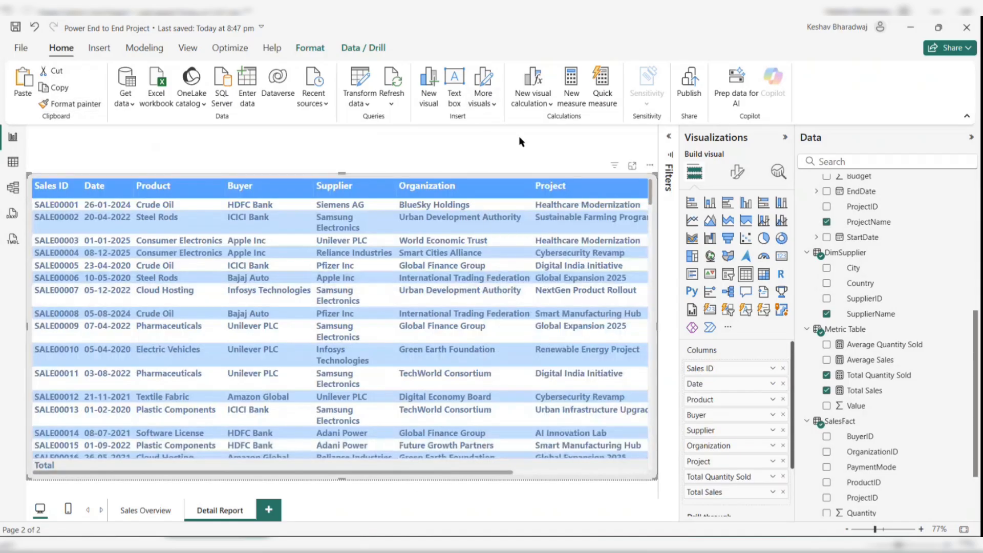
# - Remove the pasted supplier table from the Detail Report page
pyautogui.click(519, 141)
pyautogui.click(618, 389)
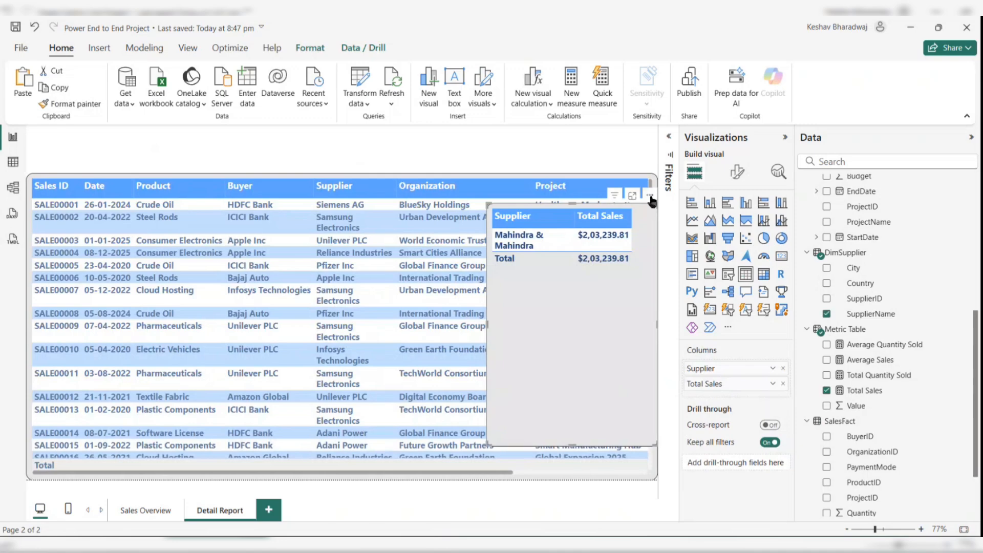
pyautogui.click(652, 199)
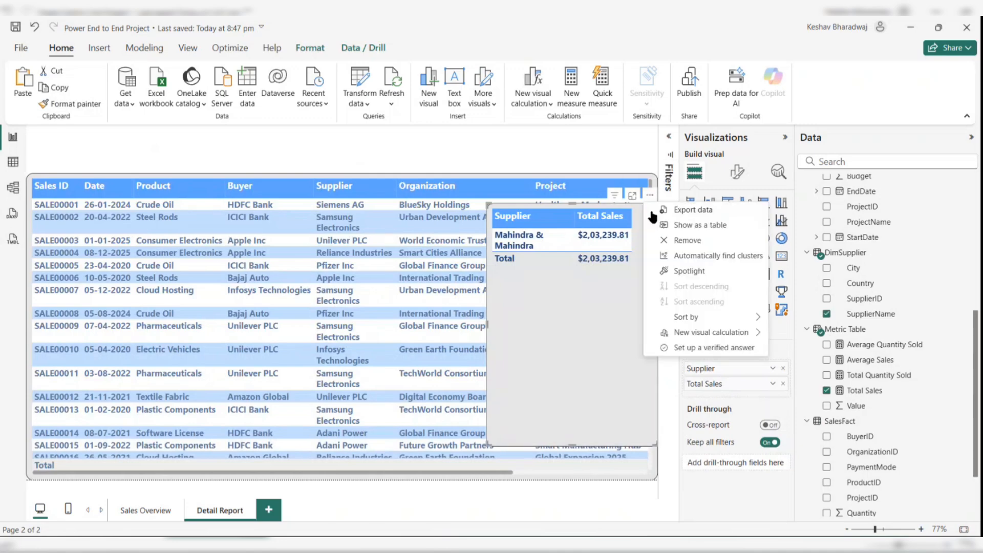
pyautogui.click(671, 240)
pyautogui.click(524, 287)
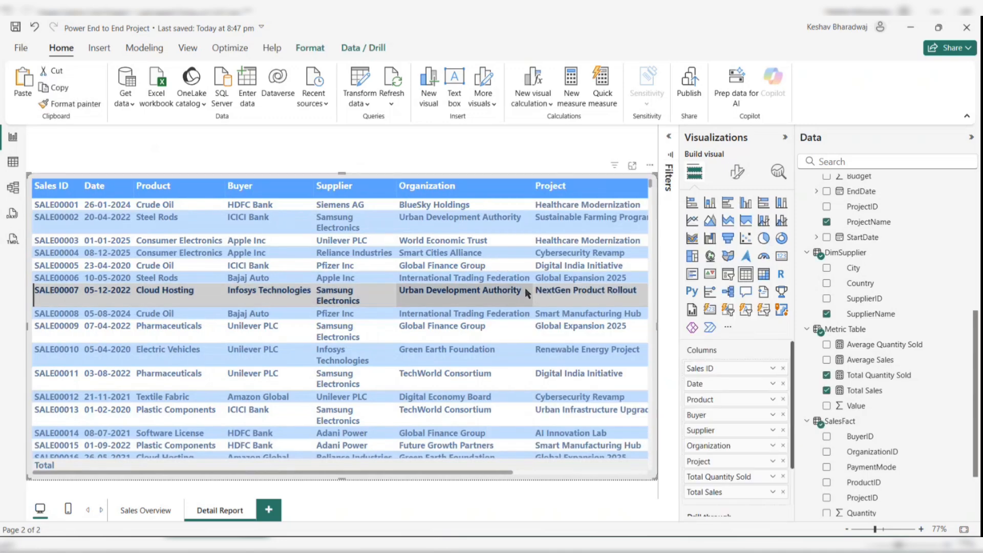
pyautogui.click(525, 288)
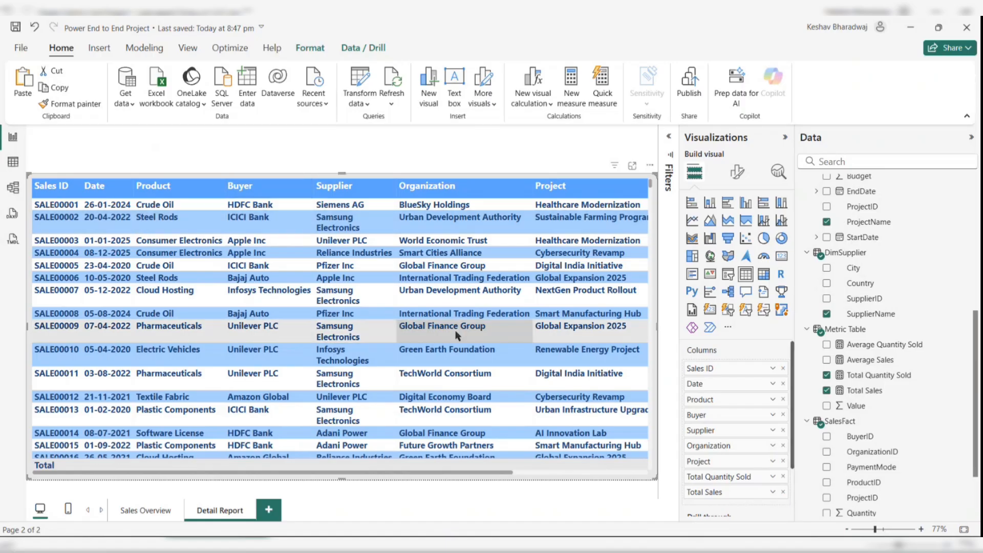
pyautogui.hscroll(5, 582, 390)
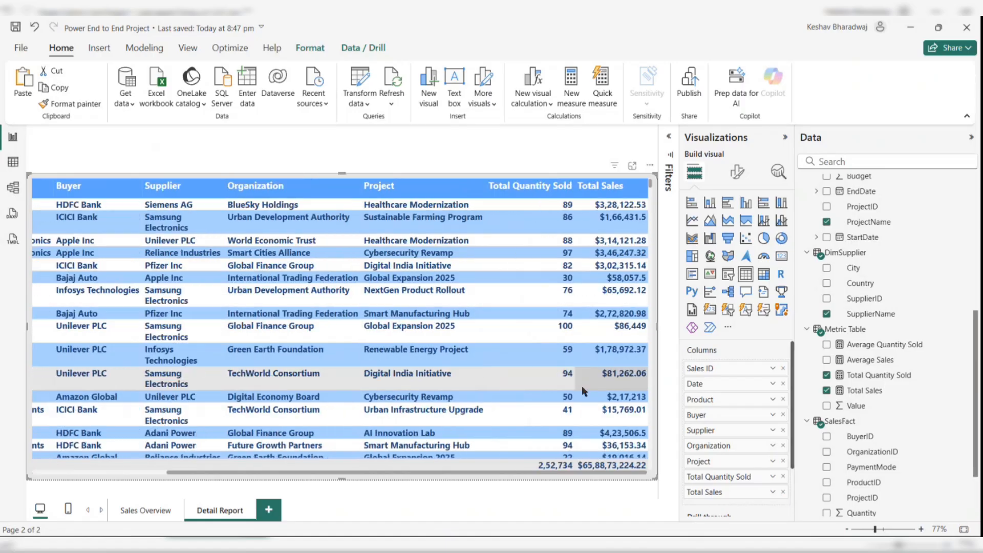
pyautogui.hscroll(-5, 582, 386)
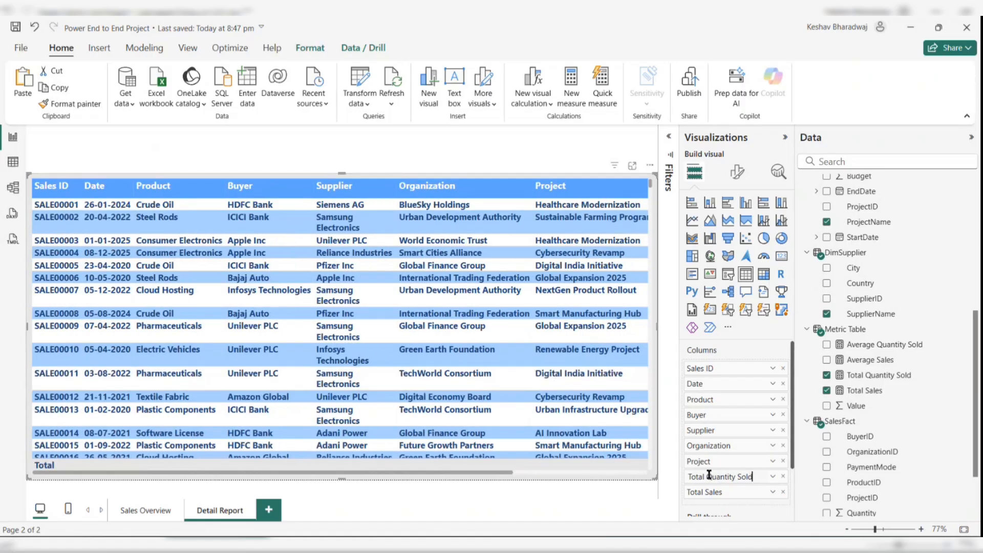
# - Rename the table's Total Quantity Sold column to Quantity
pyautogui.moveTo(704, 476); pyautogui.dragTo(691, 478)
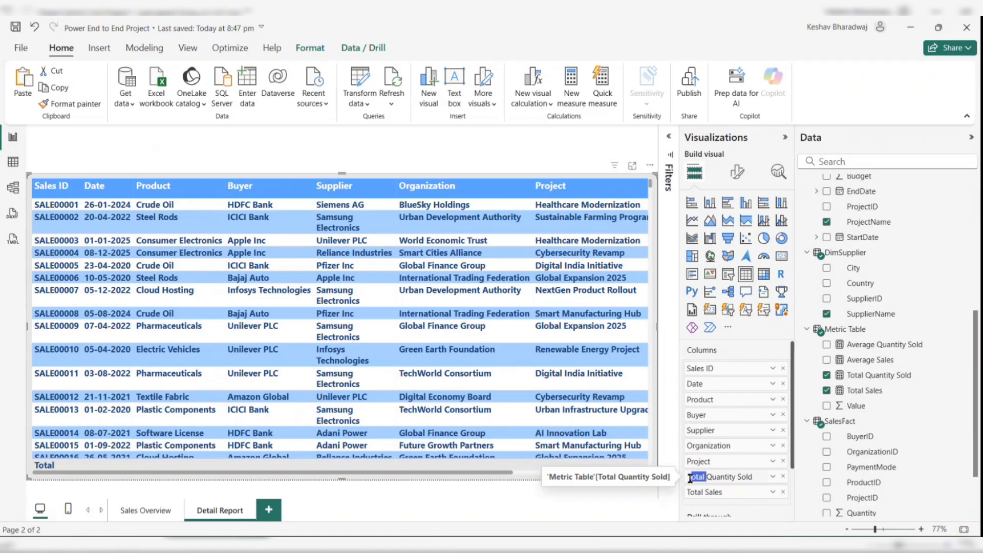
pyautogui.press('BackSpace')
pyautogui.press('Return')
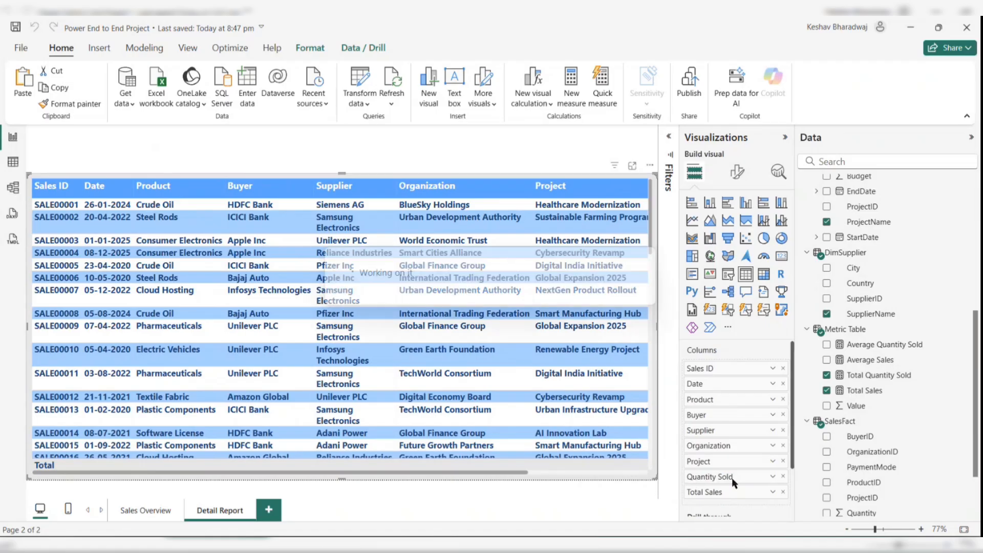
pyautogui.doubleClick(733, 478)
pyautogui.click(737, 477)
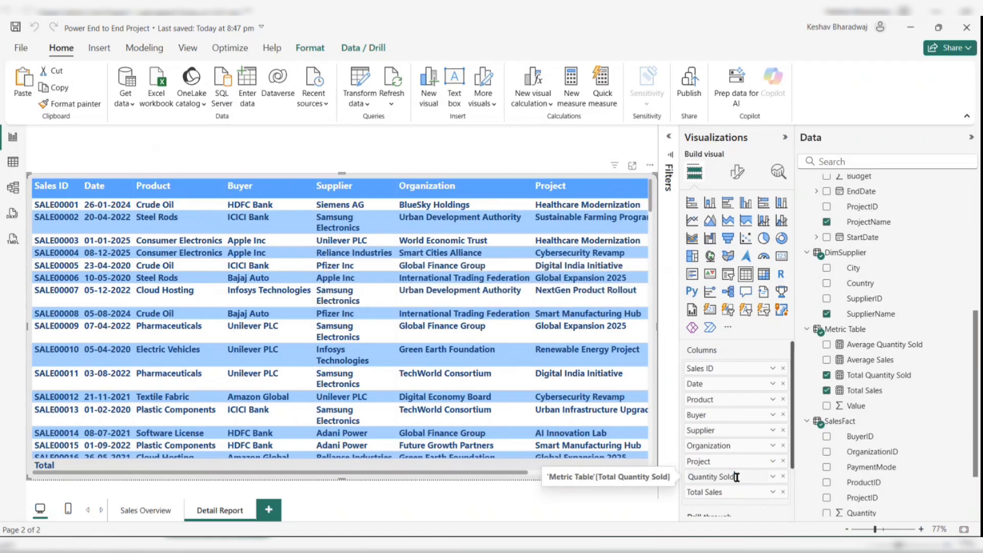
pyautogui.press('Return')
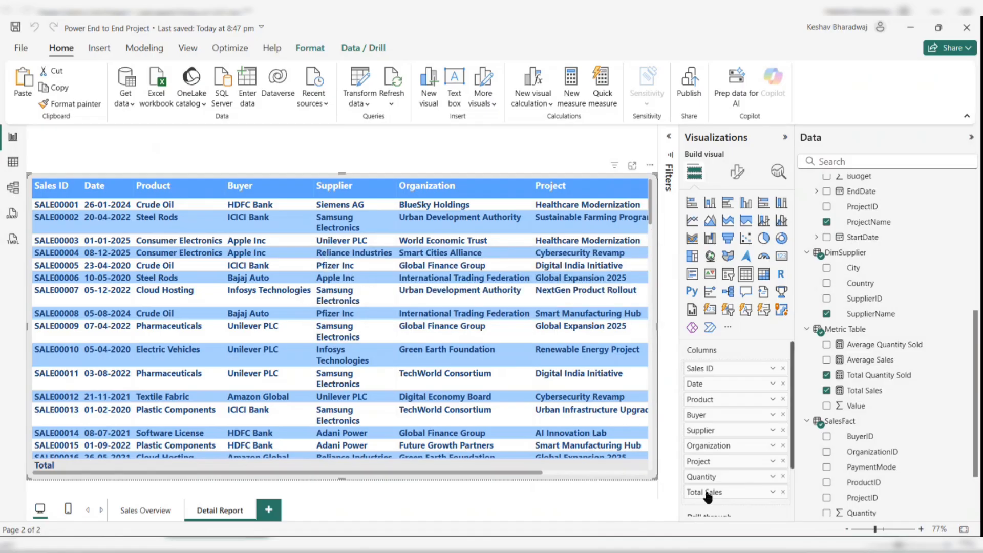
# - Rename the table's Total Sales column to Sales
pyautogui.doubleClick(704, 494)
pyautogui.moveTo(704, 495); pyautogui.dragTo(681, 496)
pyautogui.press('BackSpace')
pyautogui.press('BackSpace')
pyautogui.press('Return')
# - Inspect the table's Values and Column headers format settings and scroll across the table columns
pyautogui.click(738, 173)
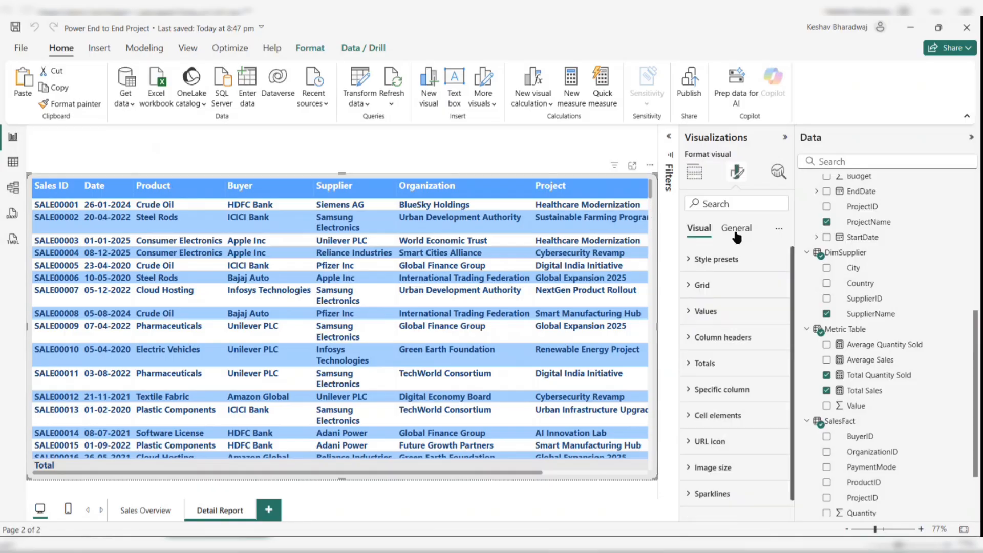
pyautogui.click(703, 312)
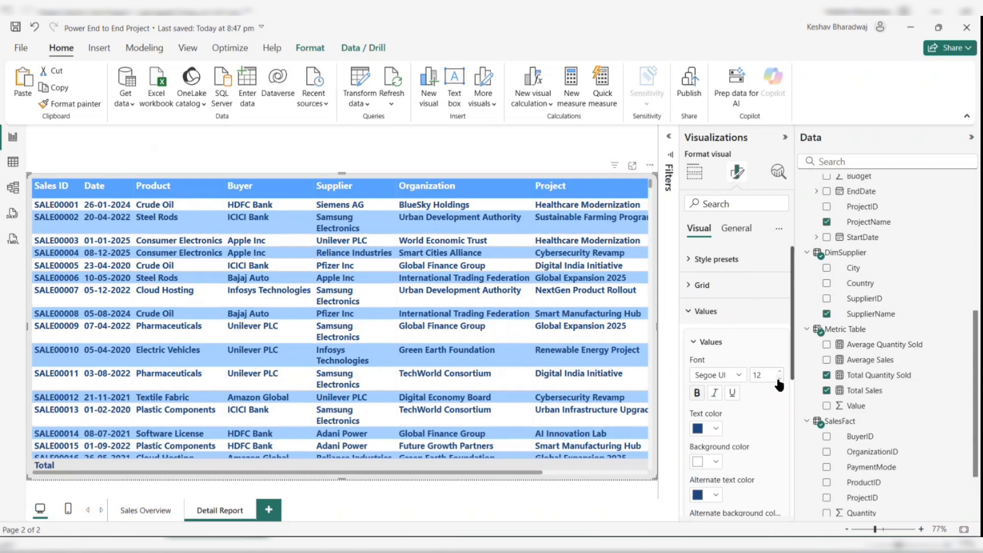
pyautogui.click(701, 312)
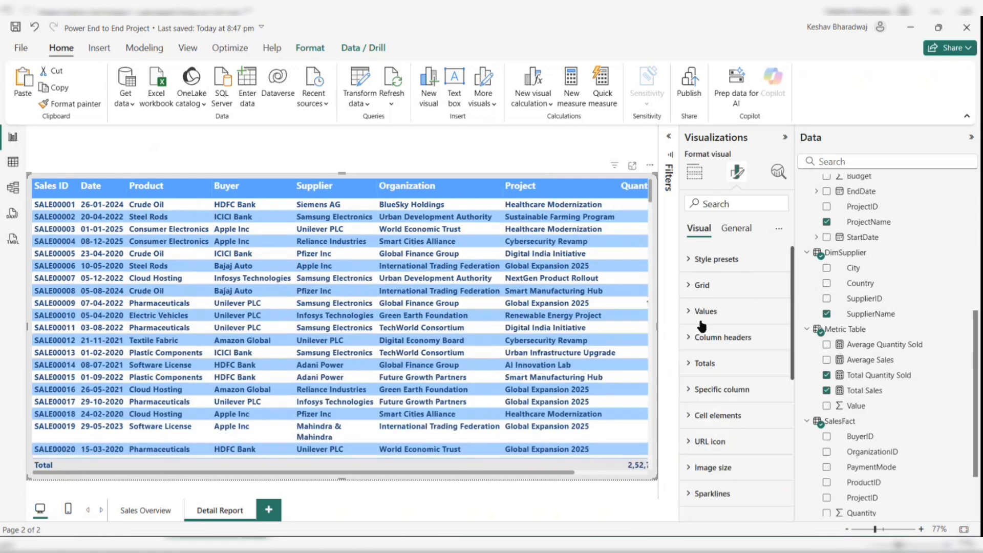
pyautogui.click(709, 337)
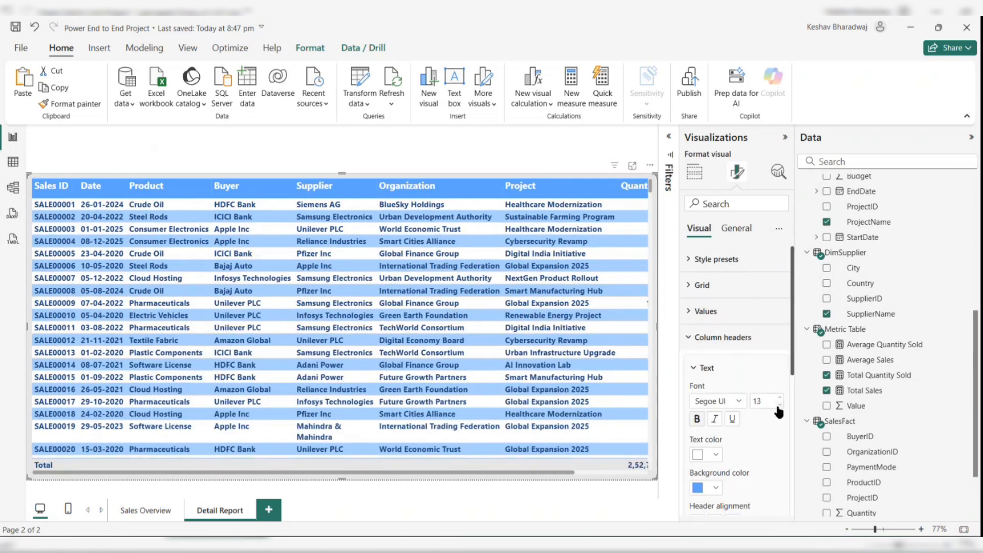
pyautogui.hscroll(3, 471, 340)
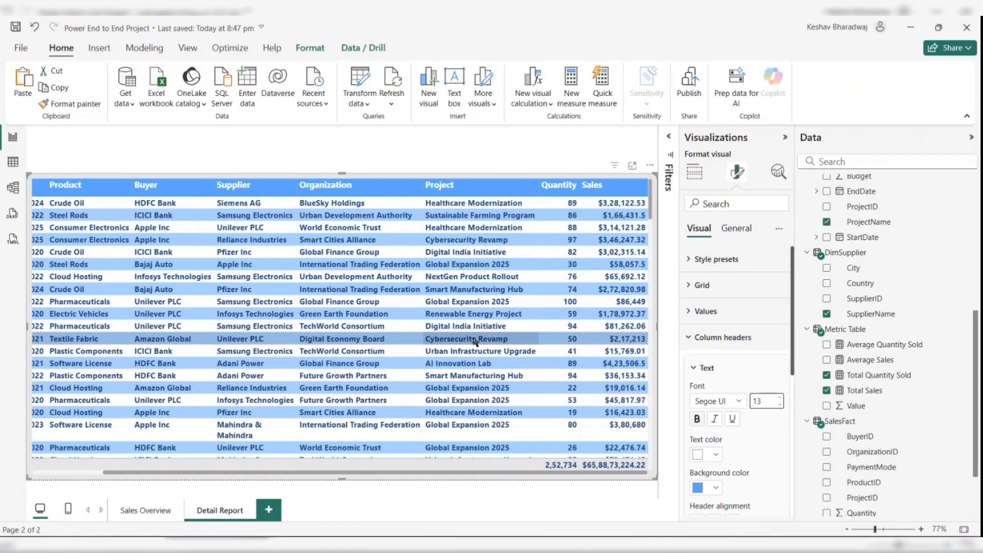
pyautogui.hscroll(-3, 474, 340)
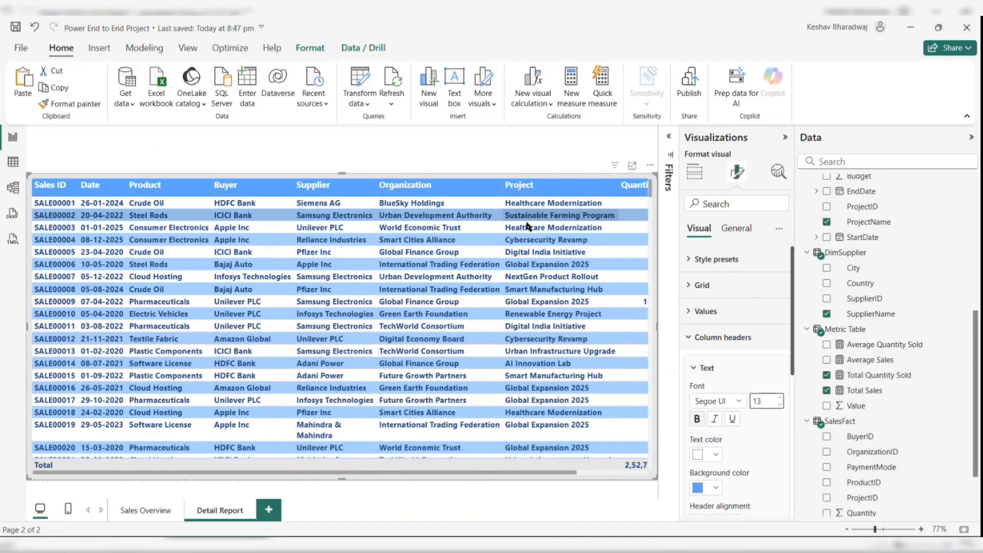
pyautogui.hscroll(3, 568, 194)
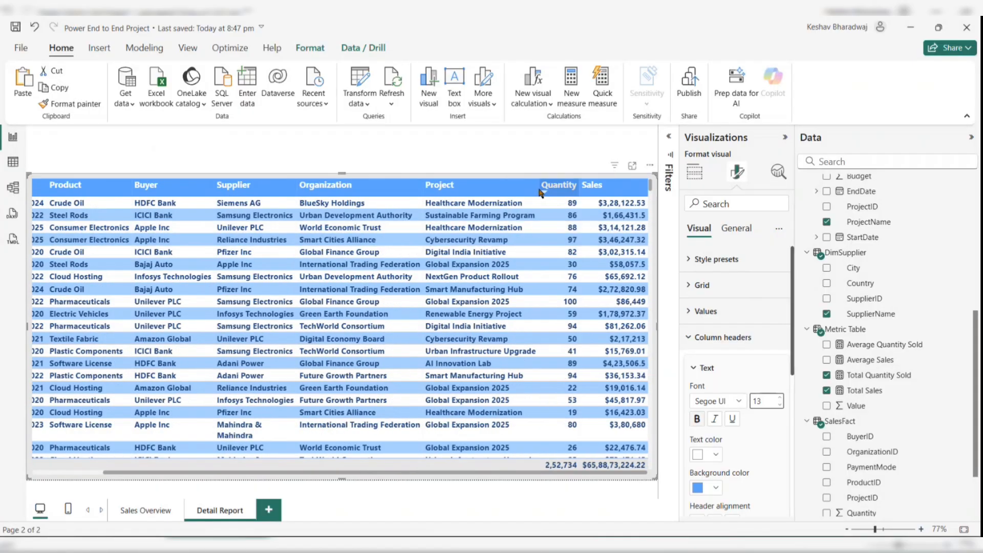
pyautogui.hscroll(-1, 537, 190)
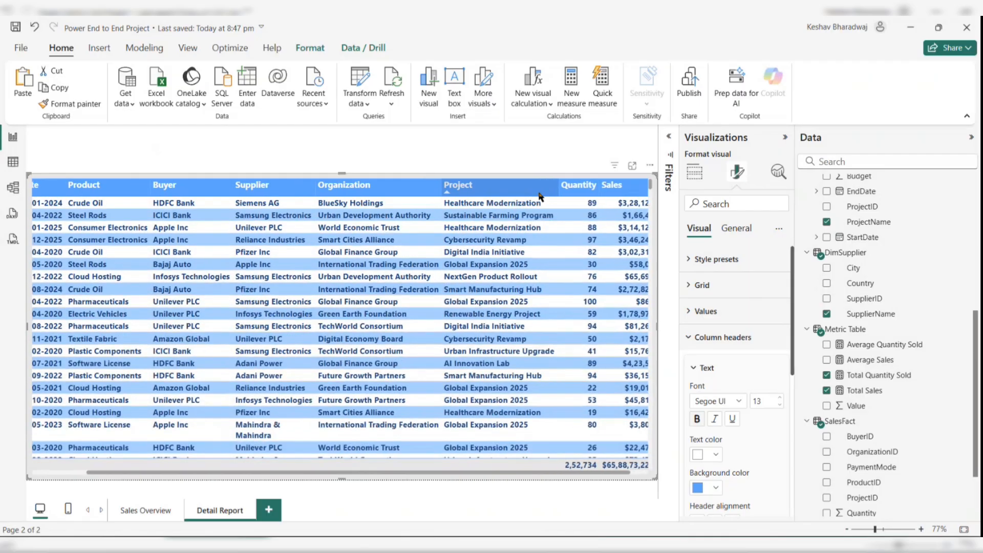
# - Set the Detail Report page's canvas type to Custom
pyautogui.click(466, 152)
pyautogui.click(736, 173)
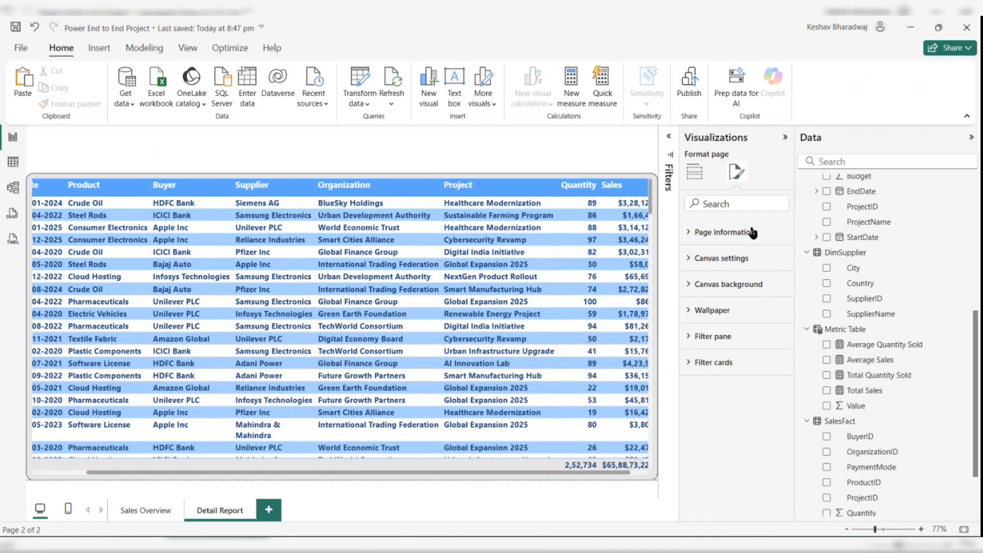
pyautogui.click(729, 260)
pyautogui.click(737, 302)
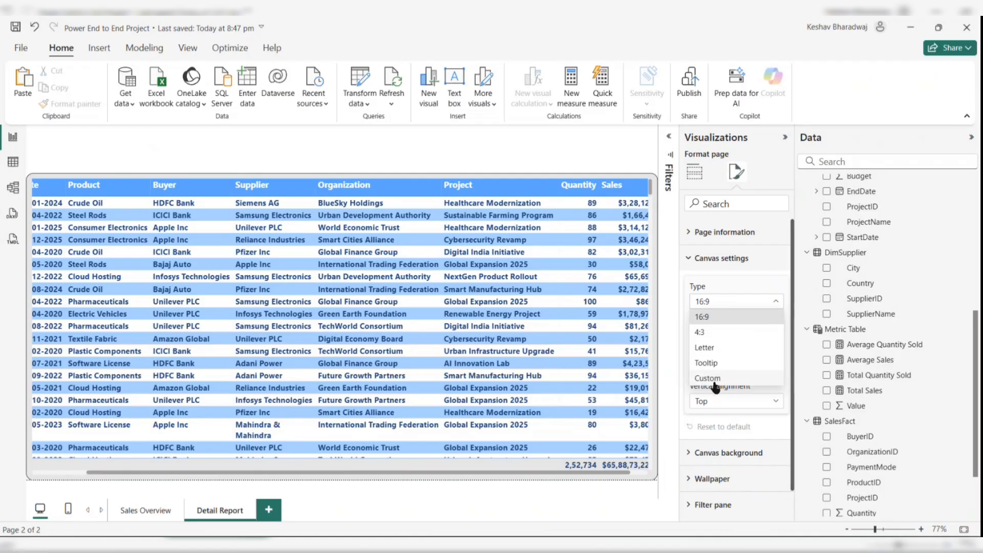
pyautogui.click(712, 378)
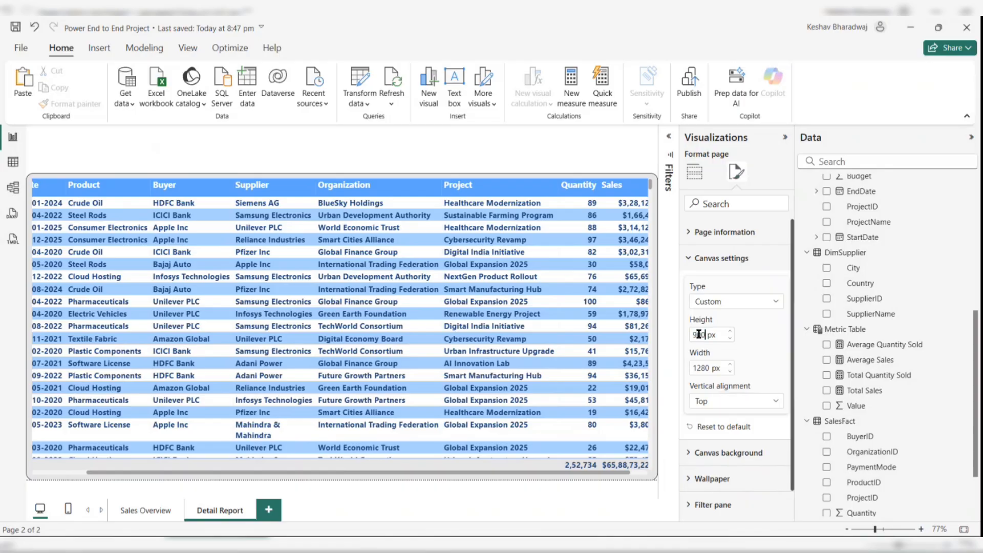
# - Set the Detail Report page's canvas width to 1600 px
pyautogui.doubleClick(698, 368)
pyautogui.write('1')
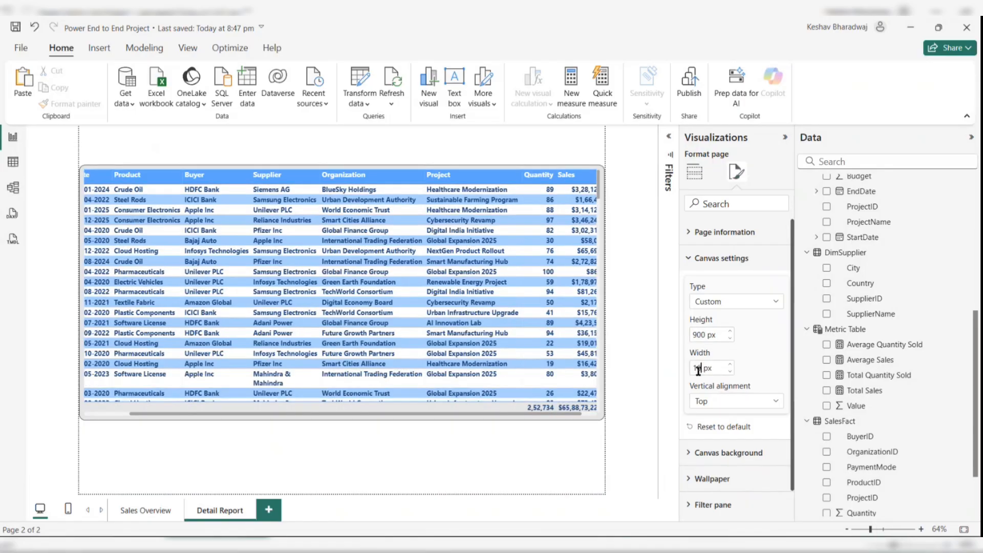
pyautogui.press('Return')
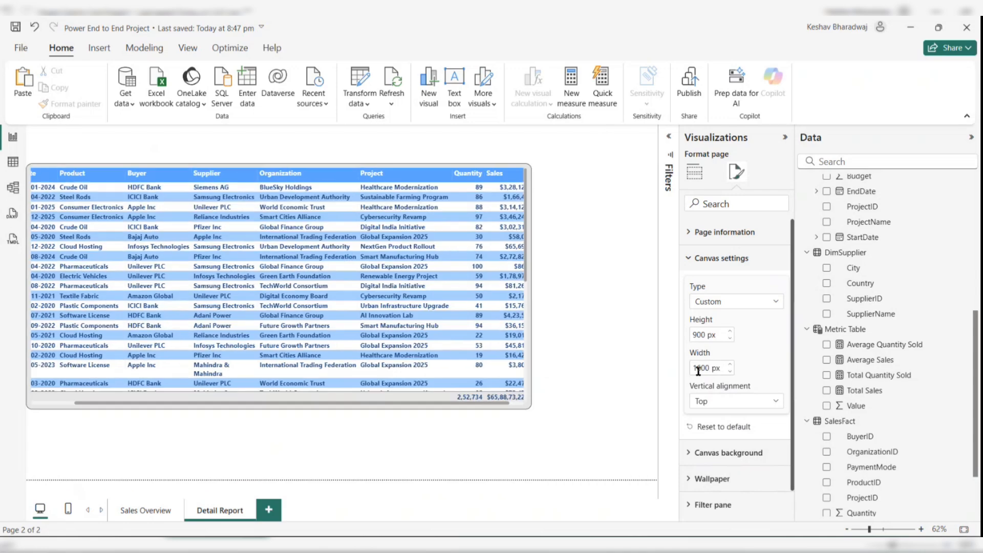
# - Enlarge the sales table visual to fill the wider canvas
pyautogui.click(529, 395)
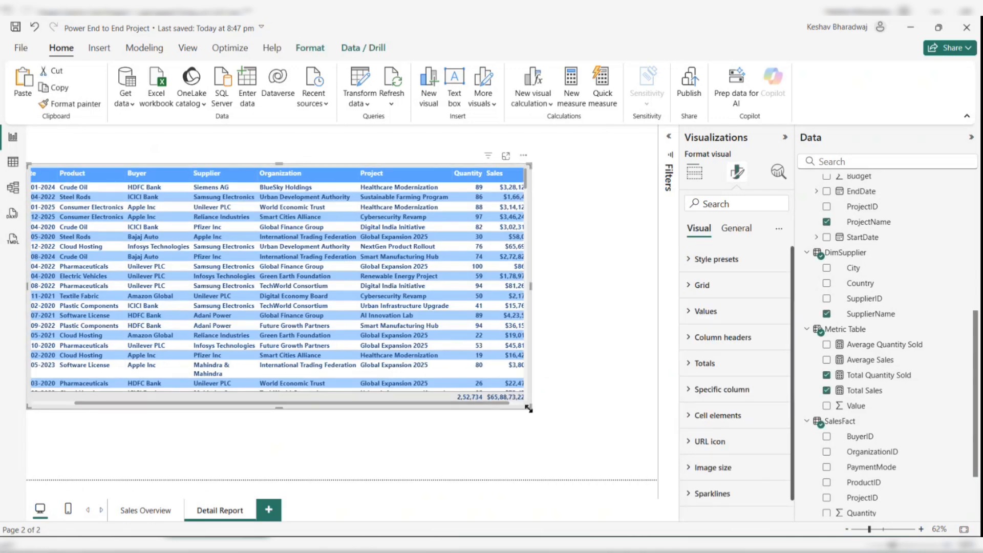
pyautogui.moveTo(530, 408); pyautogui.dragTo(656, 480)
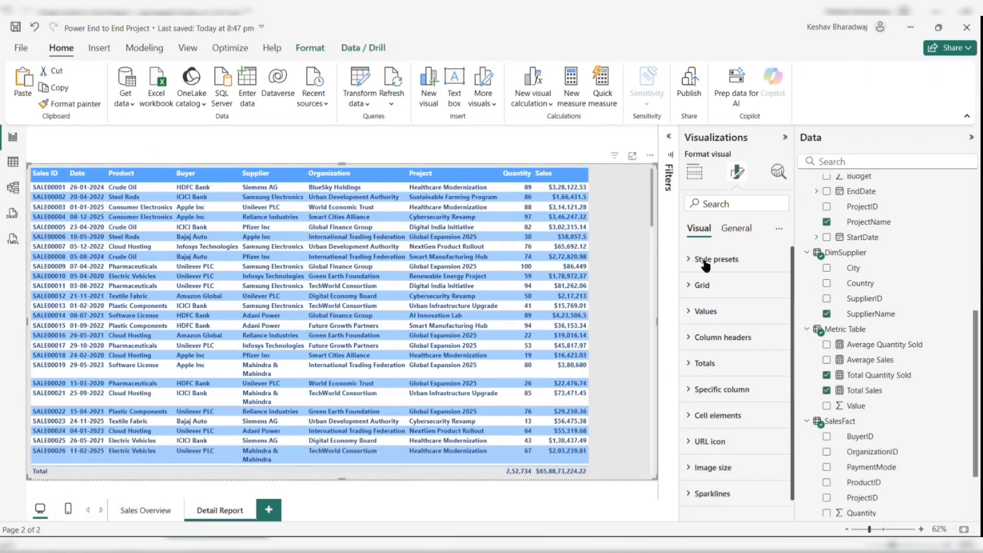
# - Increase the table's column header font size to 14
pyautogui.click(714, 337)
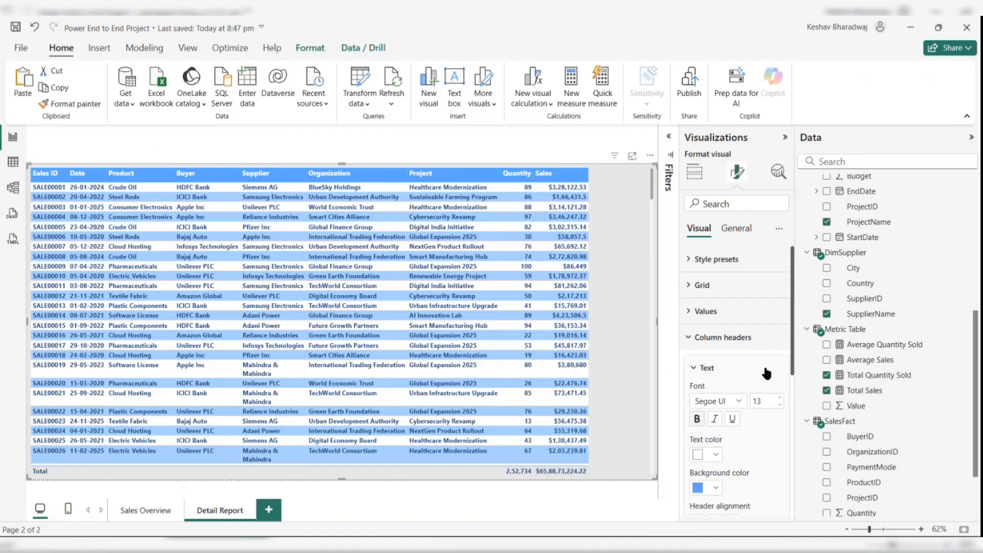
pyautogui.click(779, 398)
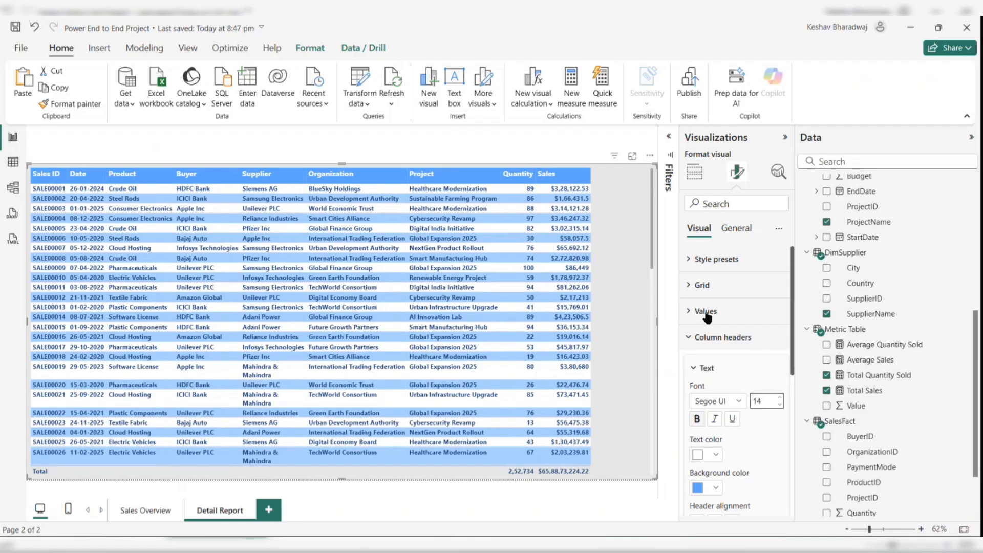
# - Auto-fit and adjust the width of the table's Project column
pyautogui.click(706, 312)
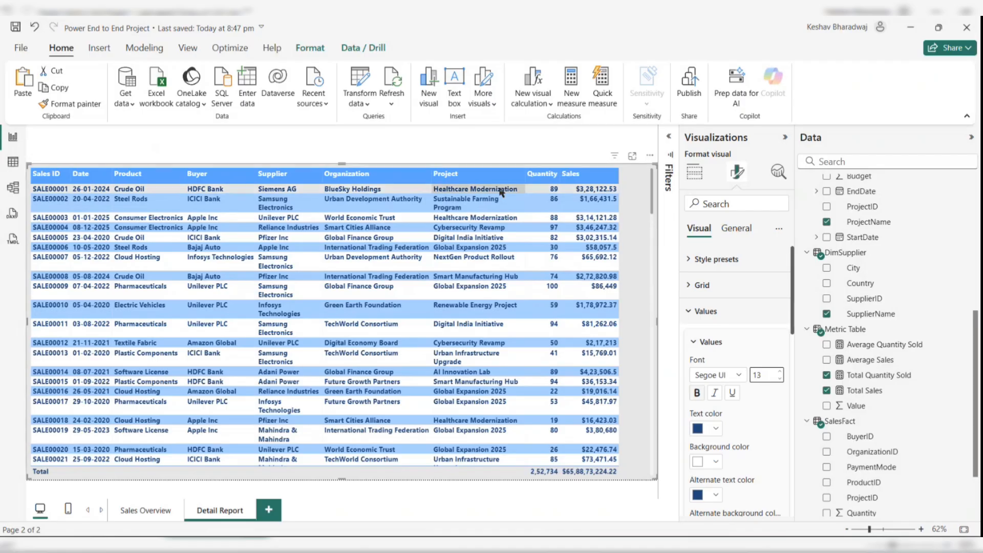
pyautogui.doubleClick(523, 181)
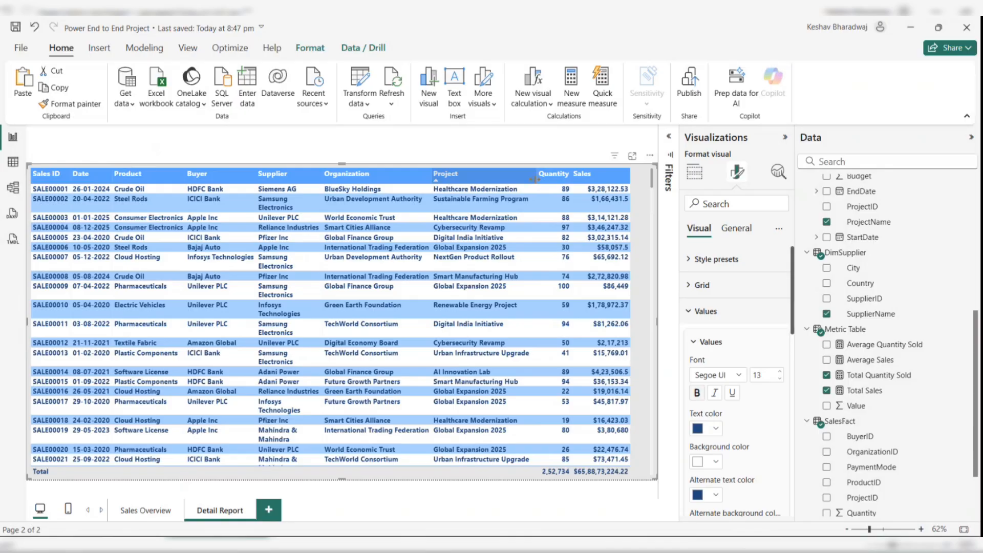
pyautogui.moveTo(550, 182); pyautogui.dragTo(549, 181)
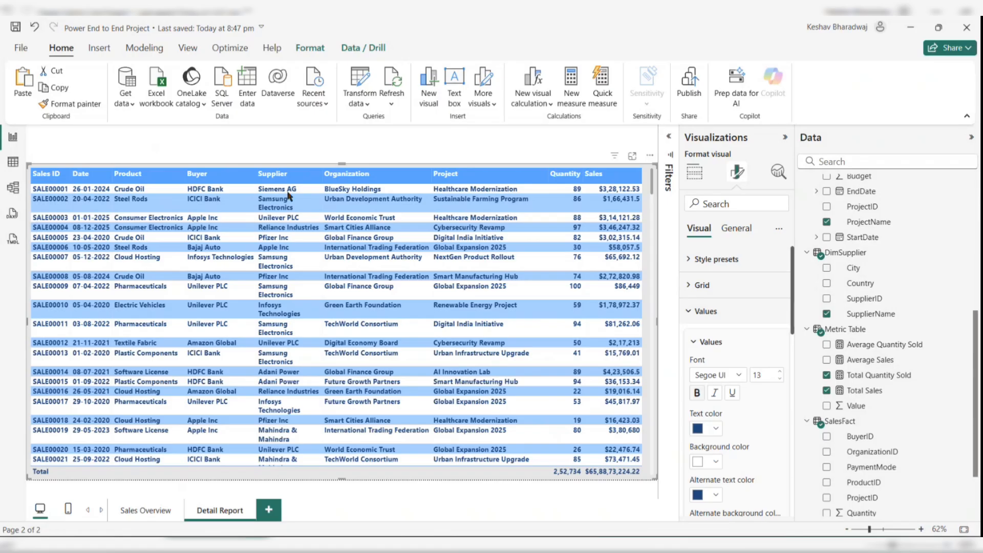
# - Add the Metric Table measures Total Quantity Sold, Total Sales, Average Sales and Average Quantity Sold as drill-through fields
pyautogui.scroll(-2, 461, 387)
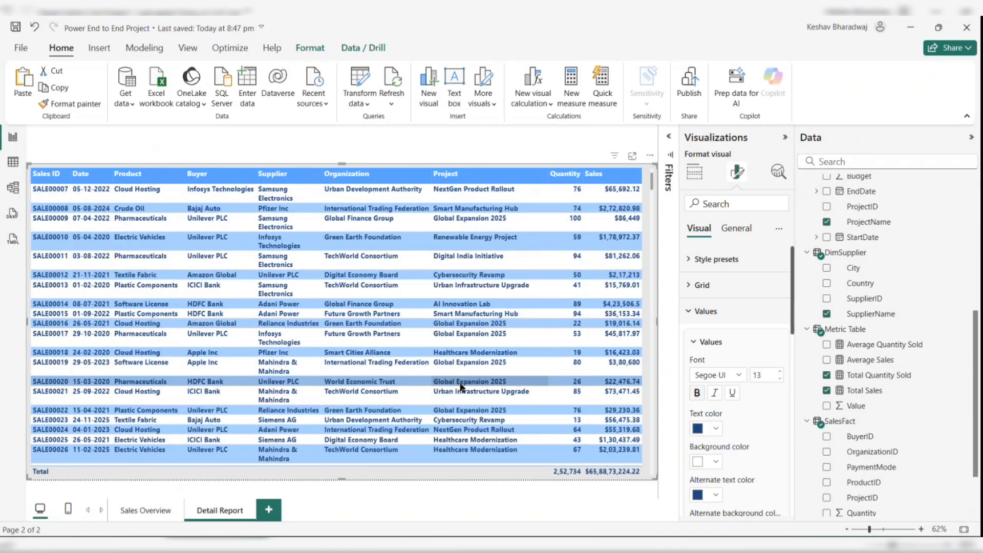
pyautogui.scroll(2, 460, 388)
pyautogui.click(694, 174)
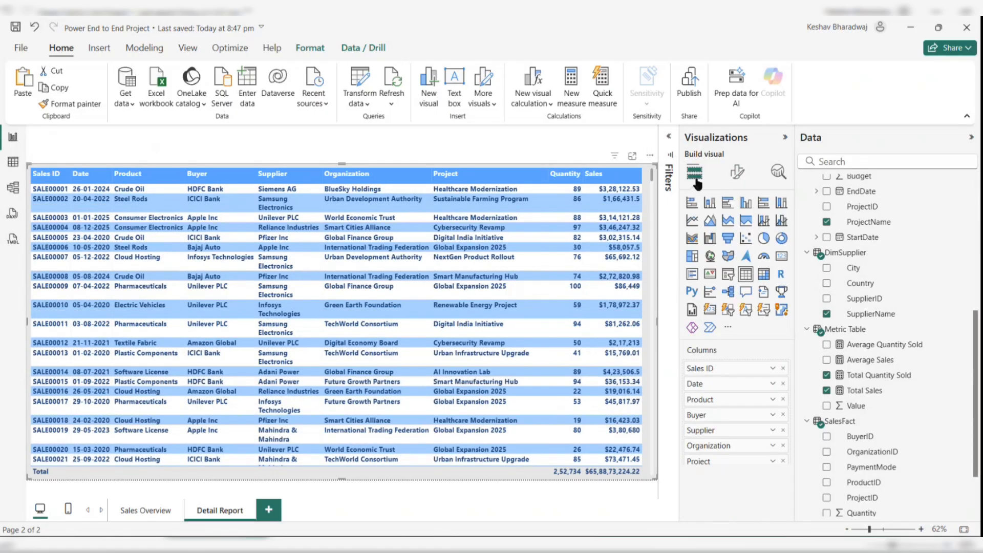
pyautogui.scroll(-2, 722, 421)
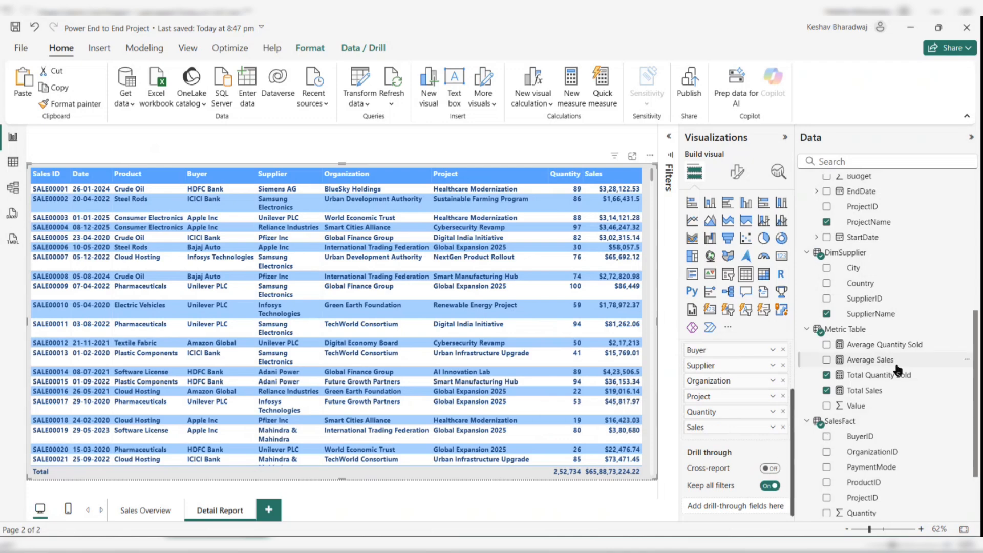
pyautogui.moveTo(880, 380); pyautogui.dragTo(738, 509)
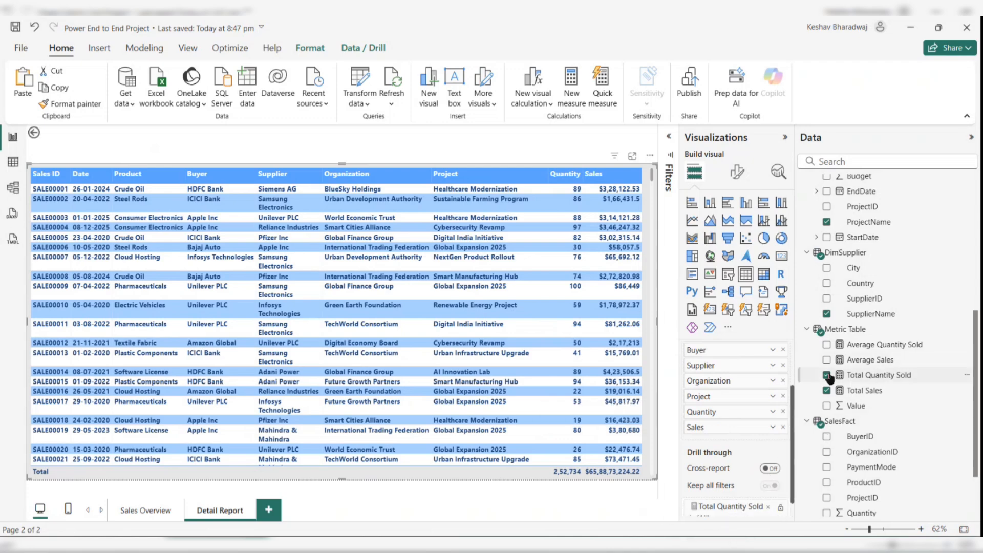
pyautogui.moveTo(865, 376); pyautogui.dragTo(767, 467)
pyautogui.moveTo(860, 390); pyautogui.dragTo(738, 510)
pyautogui.moveTo(866, 360); pyautogui.dragTo(691, 502)
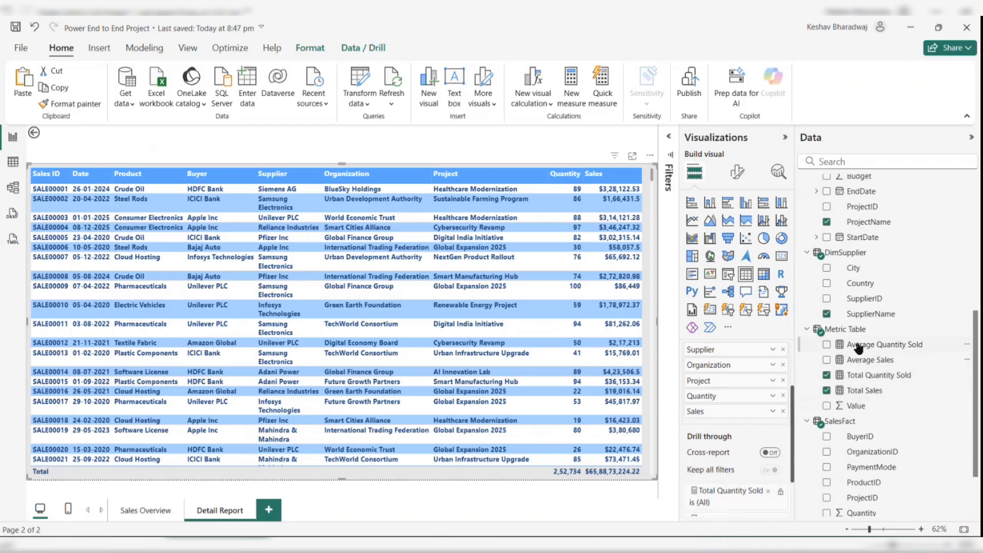
pyautogui.moveTo(871, 345); pyautogui.dragTo(738, 492)
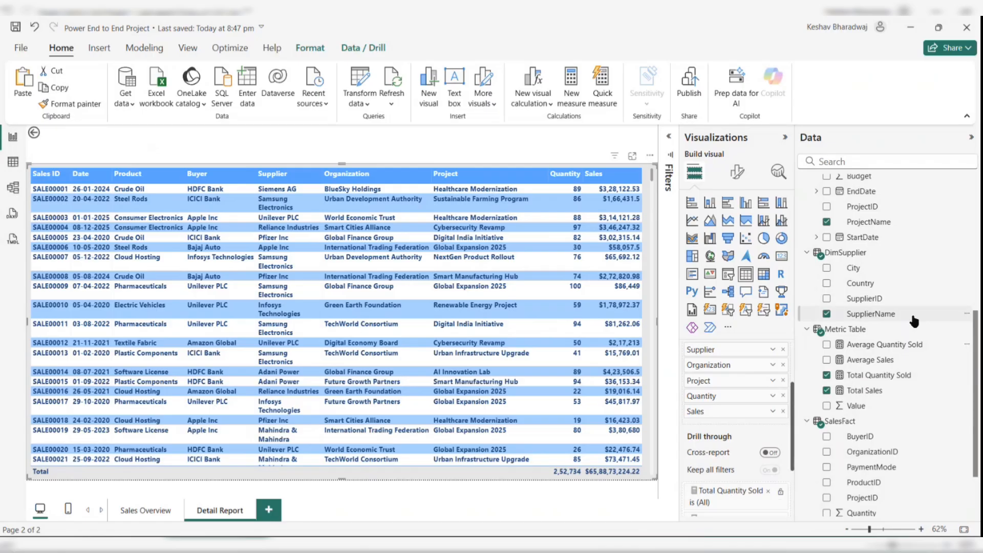
# - Add dimension fields such as ProductName and HQCountry to the page's drill-through fields
pyautogui.scroll(3, 915, 321)
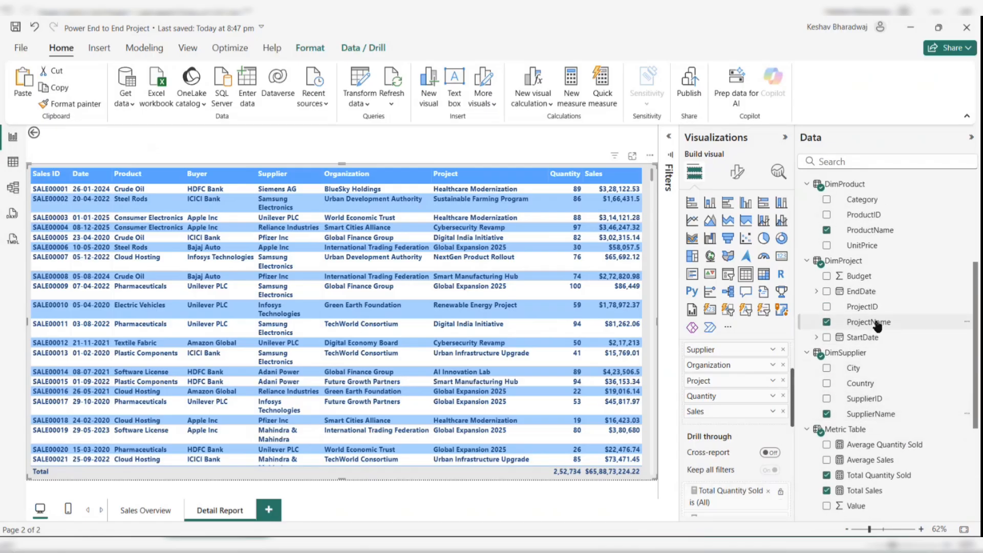
pyautogui.scroll(3, 877, 384)
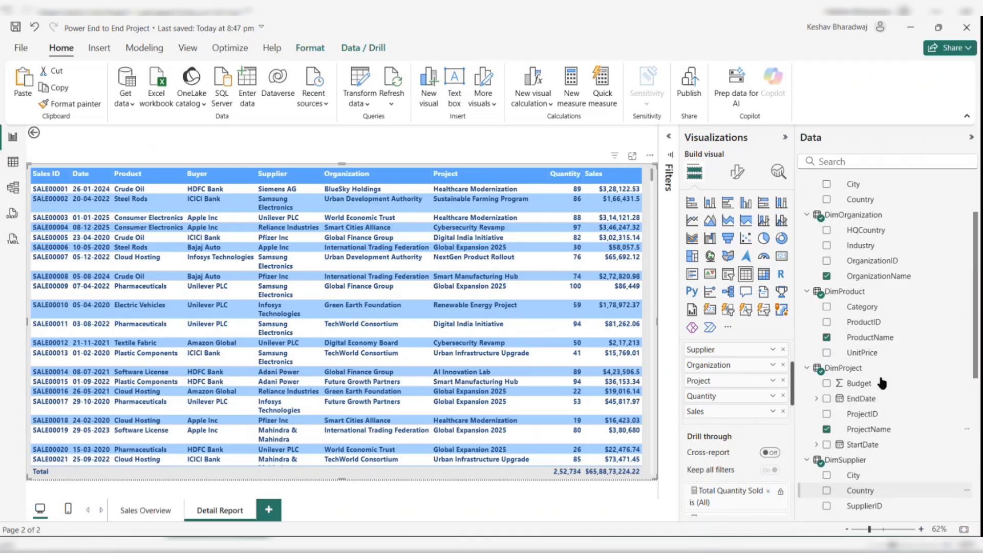
pyautogui.moveTo(878, 342); pyautogui.dragTo(732, 493)
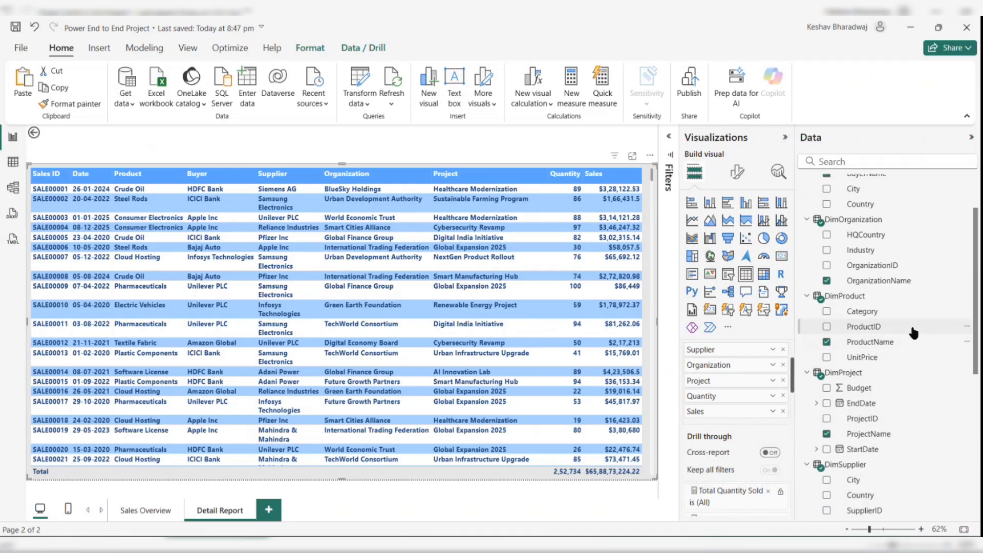
pyautogui.scroll(3, 871, 318)
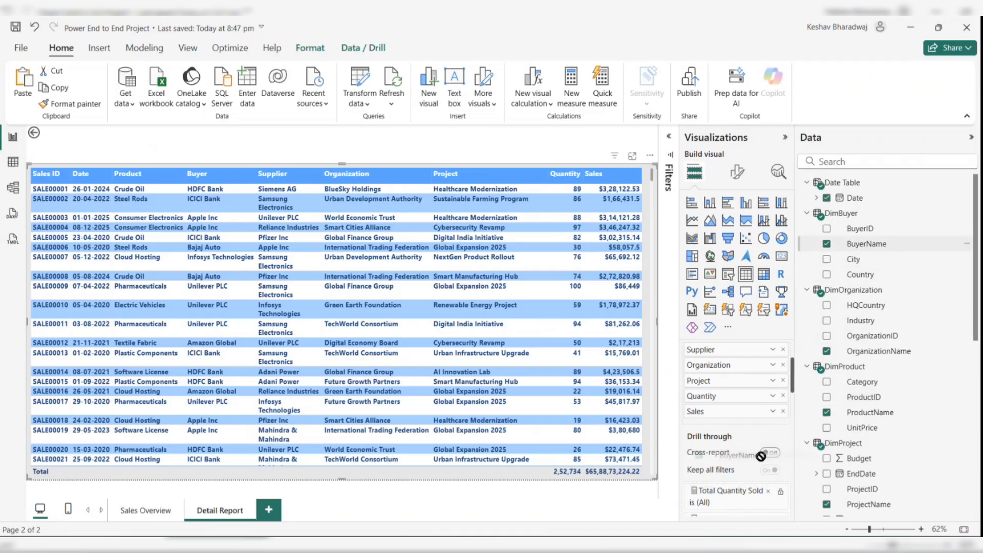
pyautogui.scroll(-10, 930, 415)
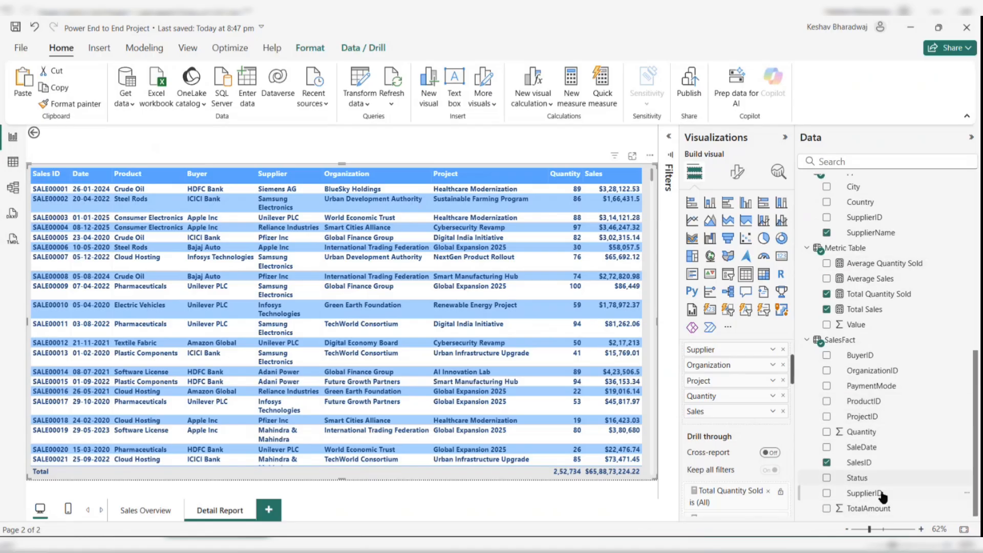
pyautogui.scroll(1, 871, 392)
pyautogui.scroll(4, 871, 392)
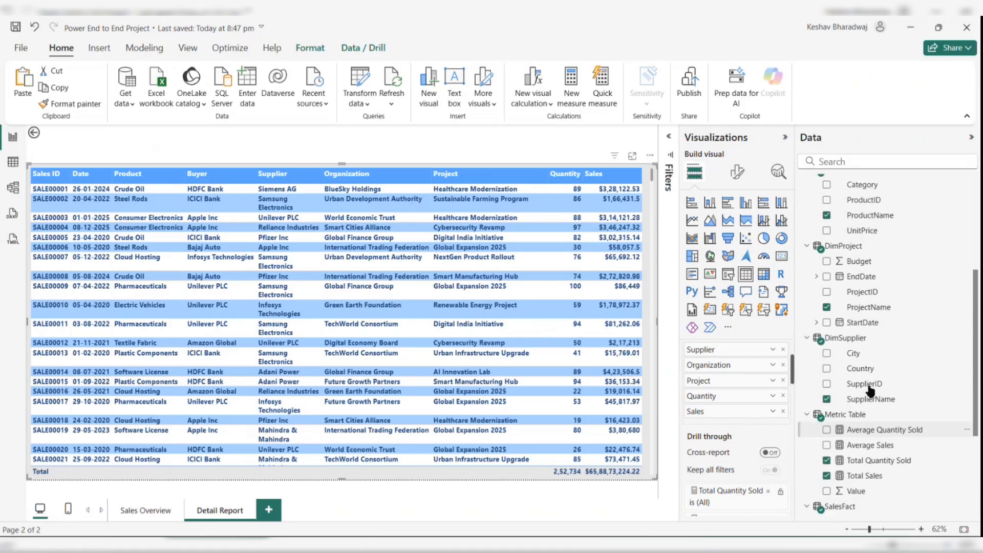
pyautogui.scroll(5, 868, 300)
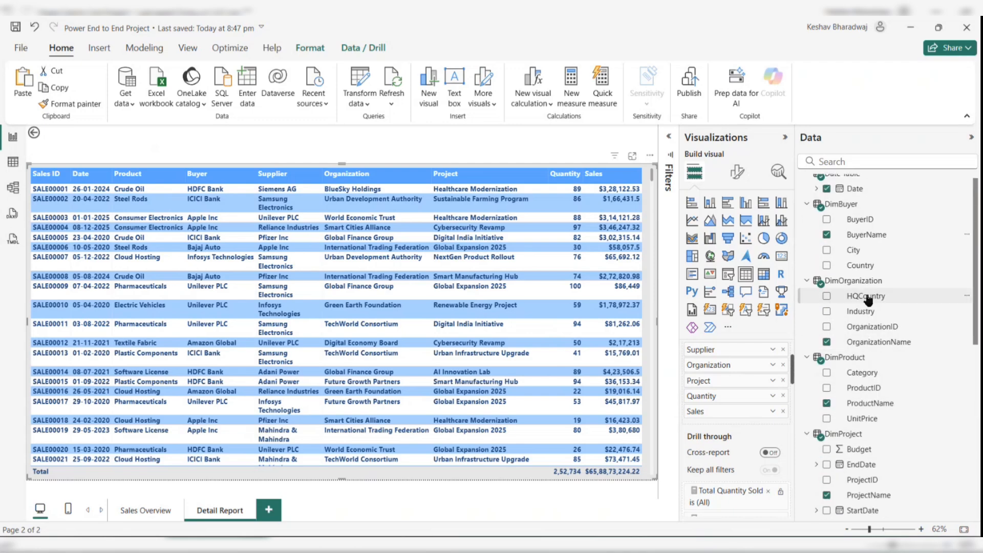
pyautogui.moveTo(867, 296); pyautogui.dragTo(748, 499)
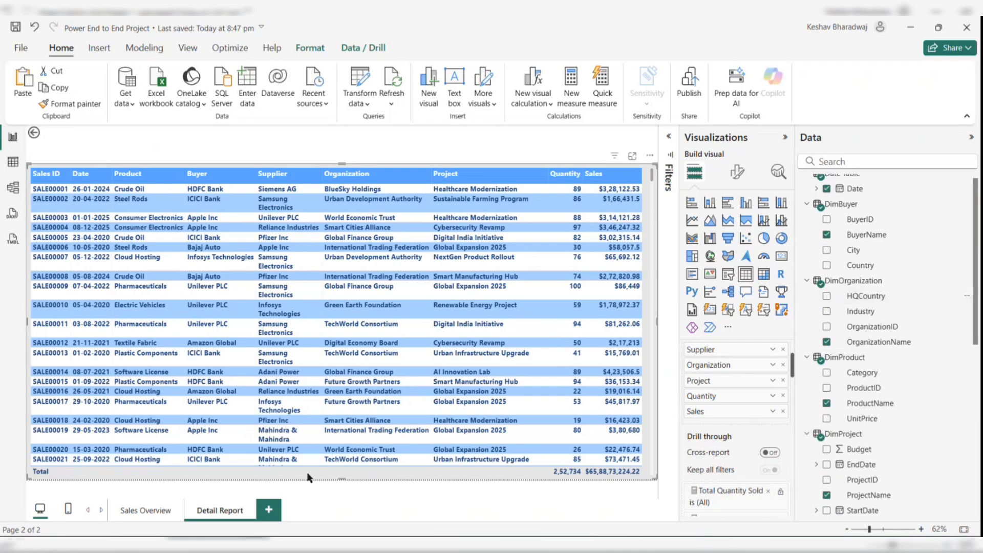
pyautogui.click(134, 512)
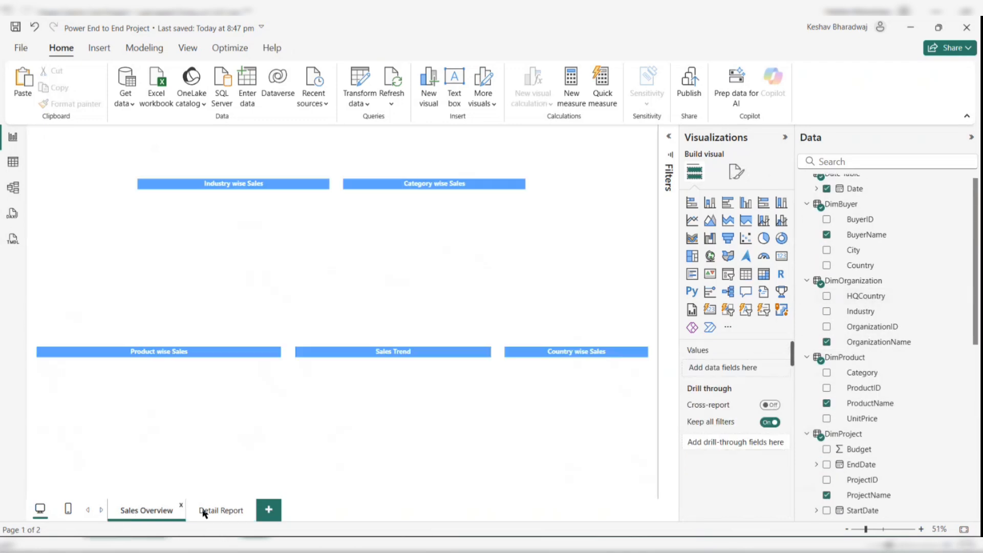
pyautogui.click(204, 512)
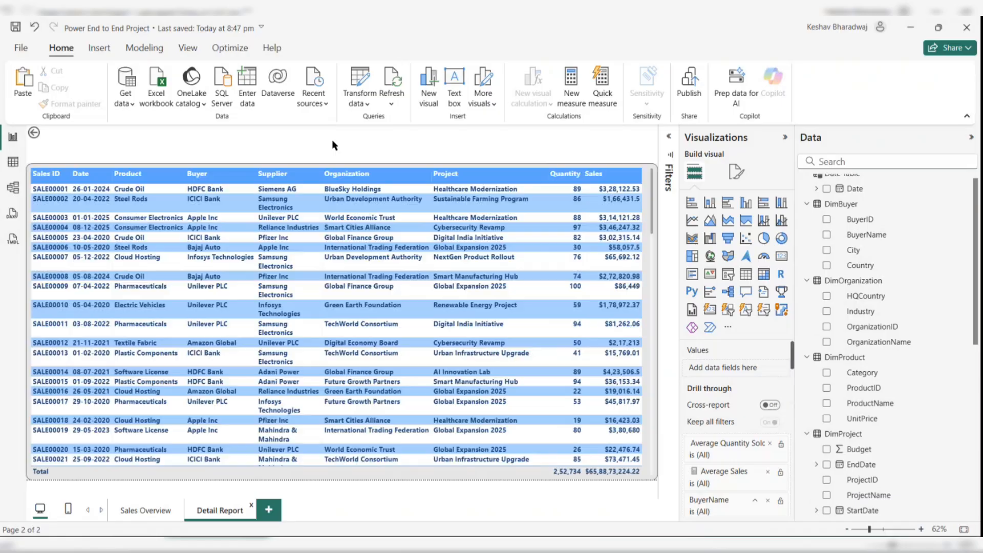
pyautogui.doubleClick(235, 134)
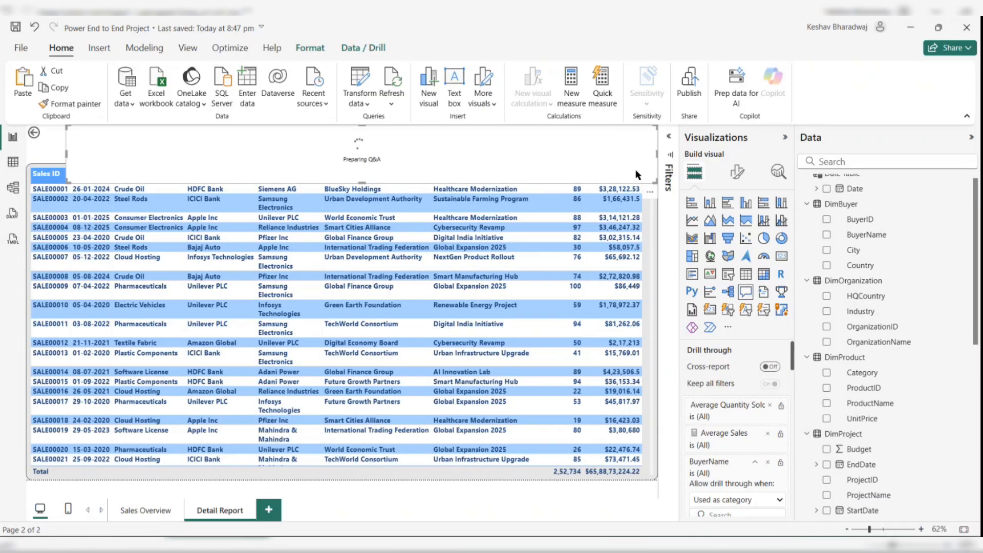
pyautogui.click(651, 192)
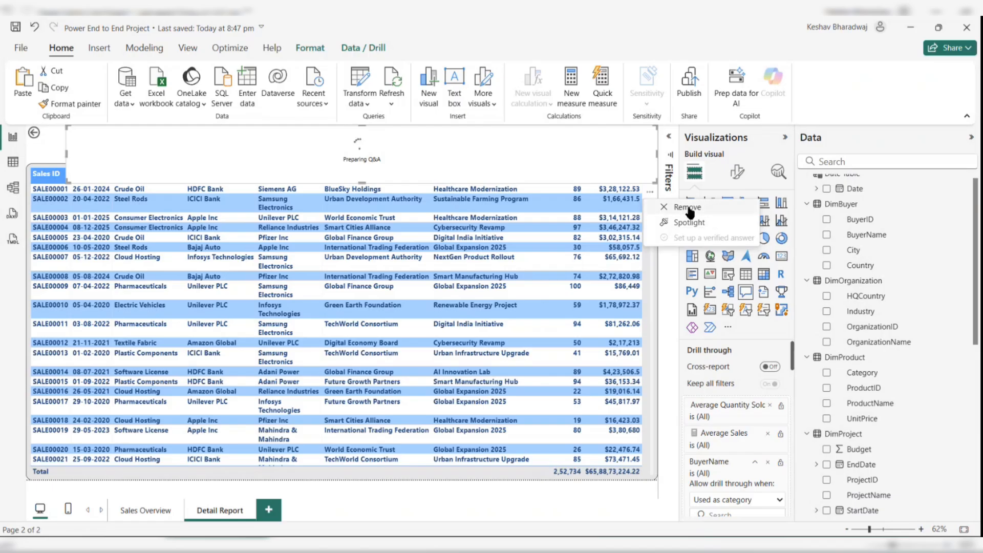
pyautogui.click(689, 209)
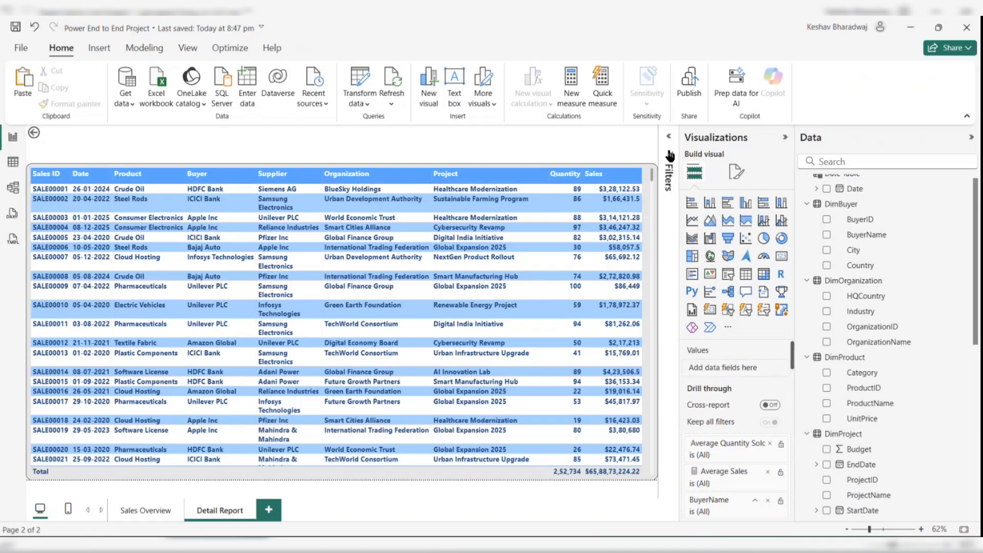
# - Set the Detail Report page's canvas background image to download.jpg
pyautogui.click(735, 174)
pyautogui.click(702, 287)
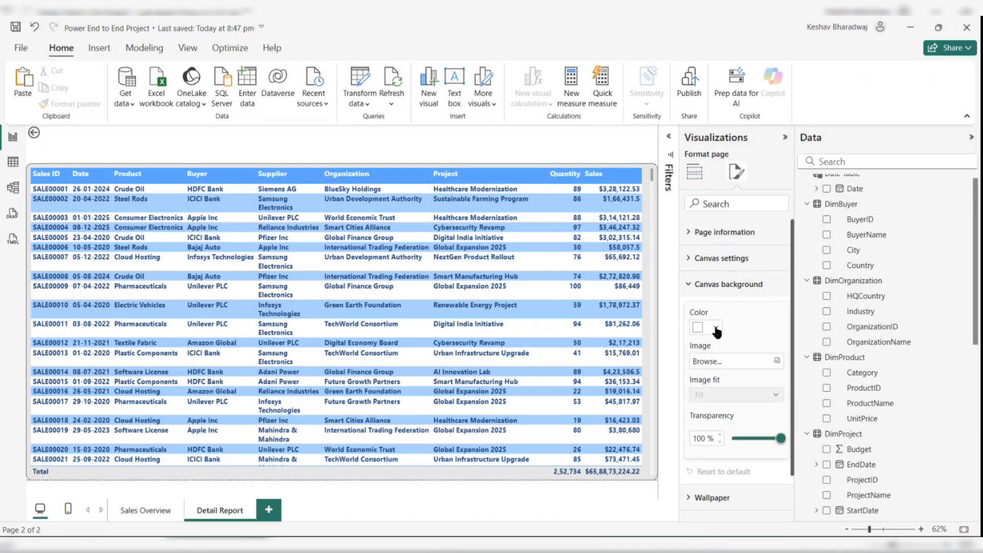
pyautogui.click(748, 363)
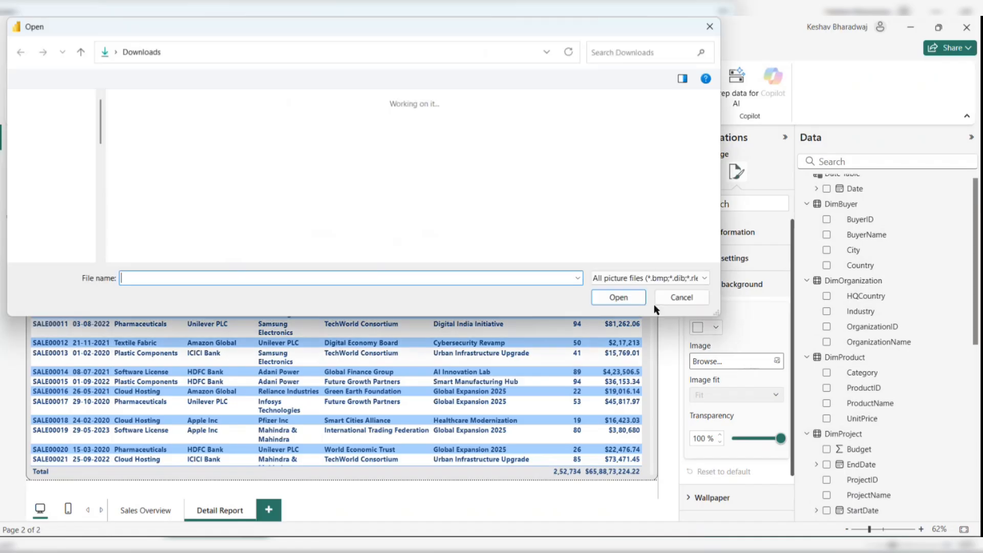
pyautogui.click(139, 136)
pyautogui.doubleClick(139, 135)
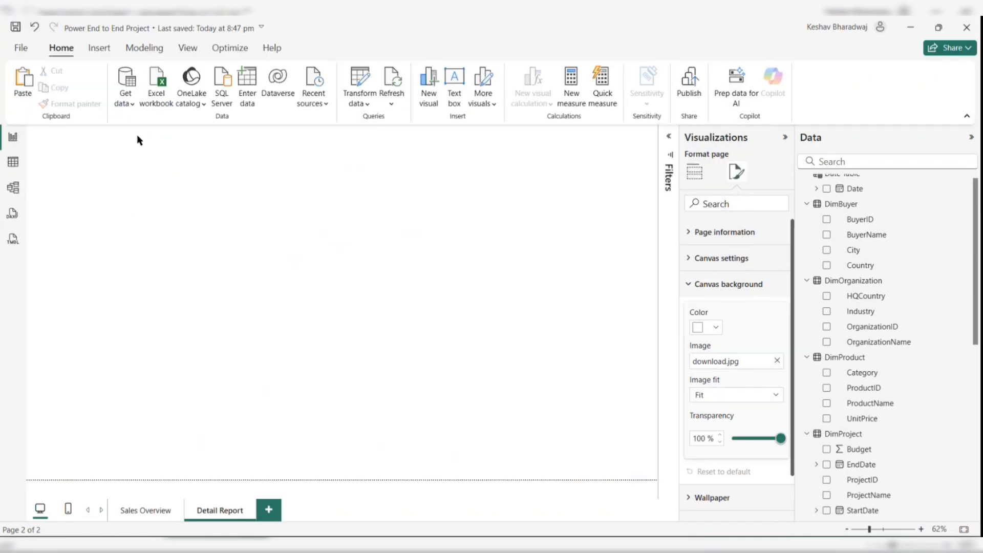
# - Set the background image fit to Stretch and lower its transparency fully
pyautogui.click(726, 391)
pyautogui.click(706, 426)
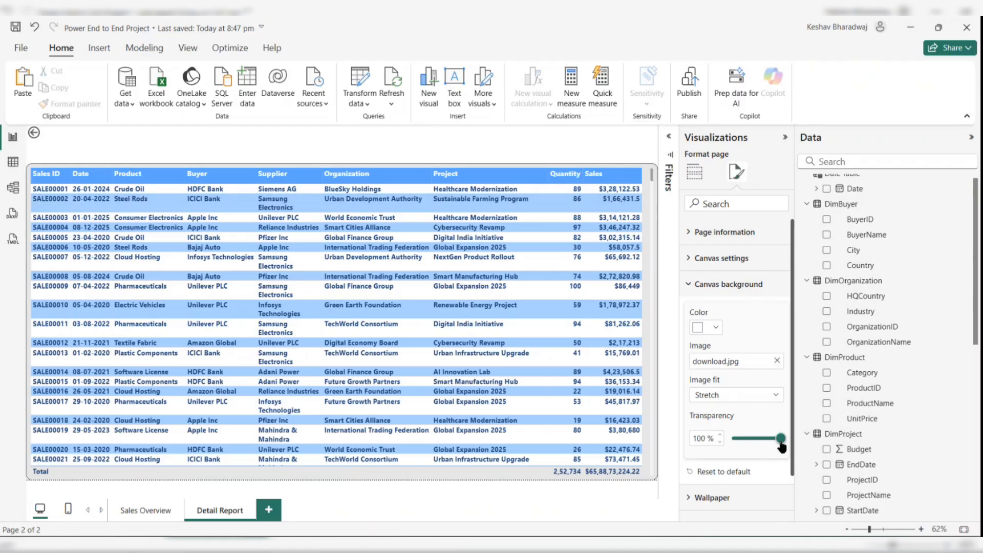
pyautogui.moveTo(780, 439); pyautogui.dragTo(703, 445)
pyautogui.click(418, 143)
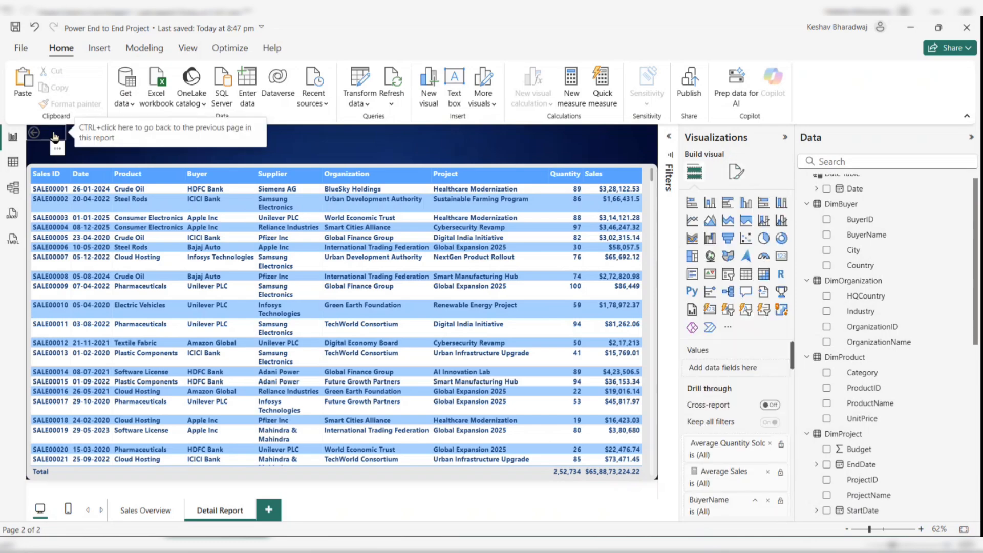
# - Turn on the back button's background and set its fill color to light grey
pyautogui.click(34, 133)
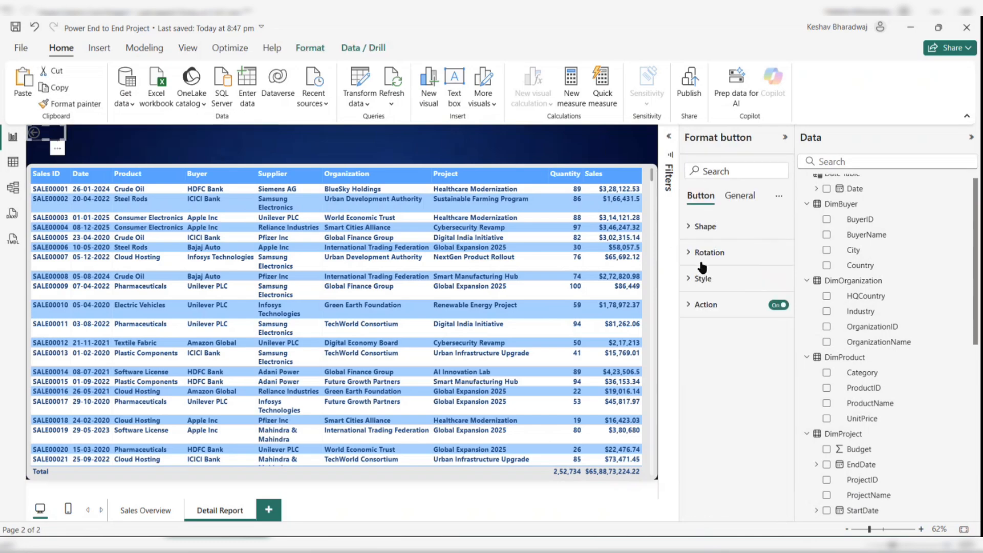
pyautogui.click(699, 280)
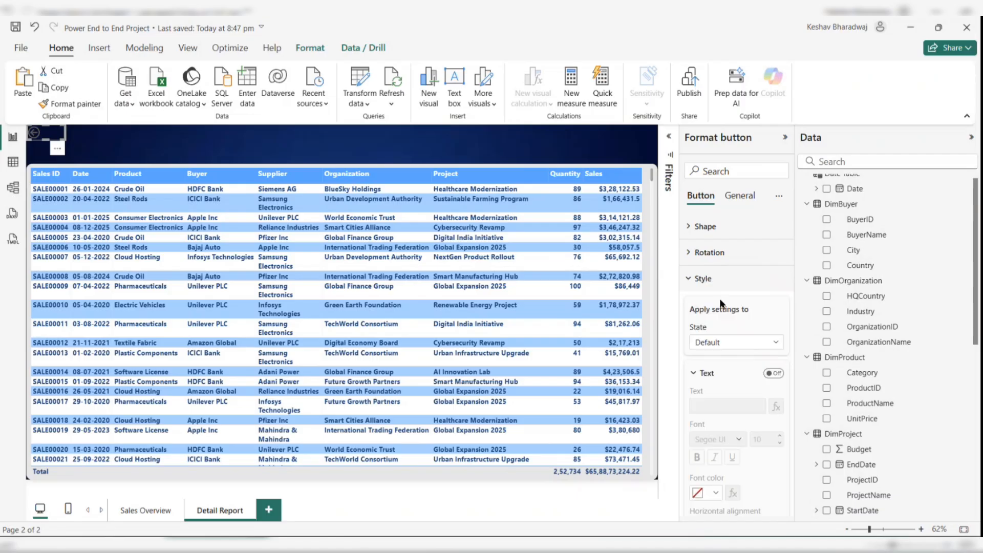
pyautogui.scroll(-3, 752, 383)
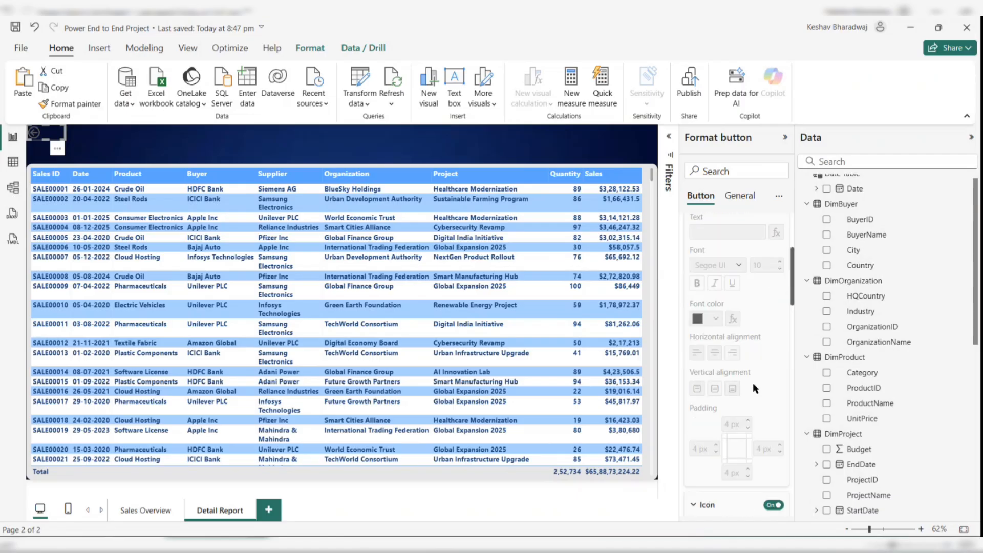
pyautogui.scroll(3, 750, 368)
pyautogui.click(688, 279)
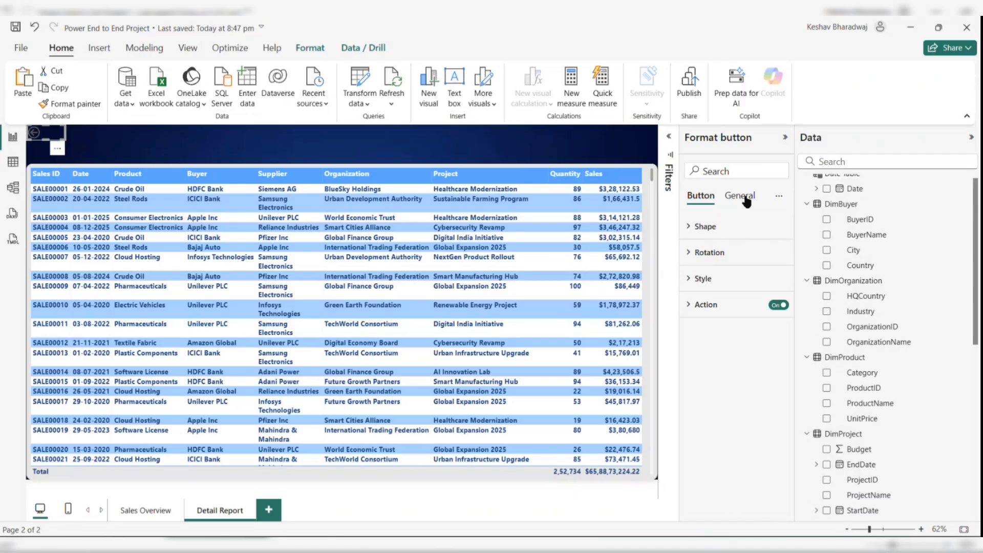
pyautogui.click(745, 197)
pyautogui.click(701, 281)
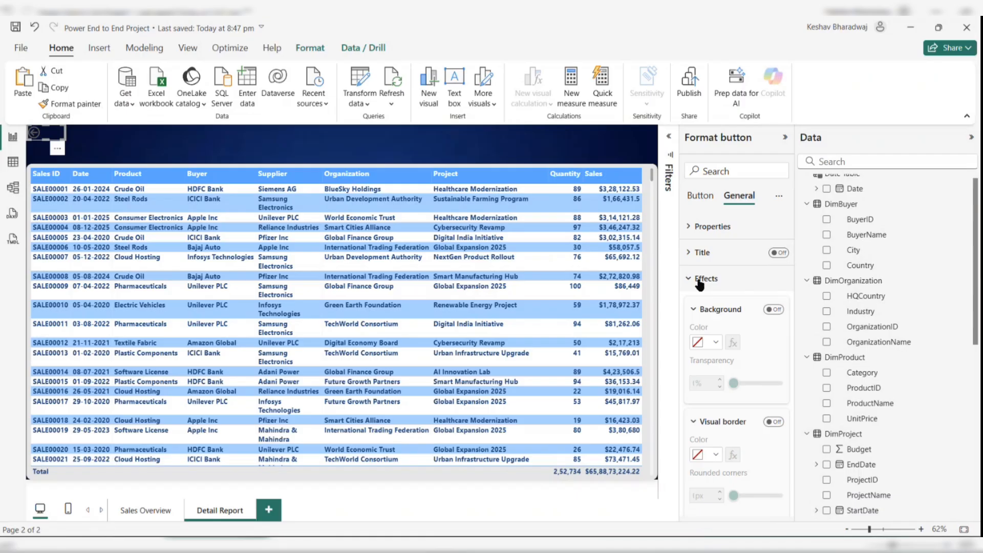
pyautogui.click(775, 311)
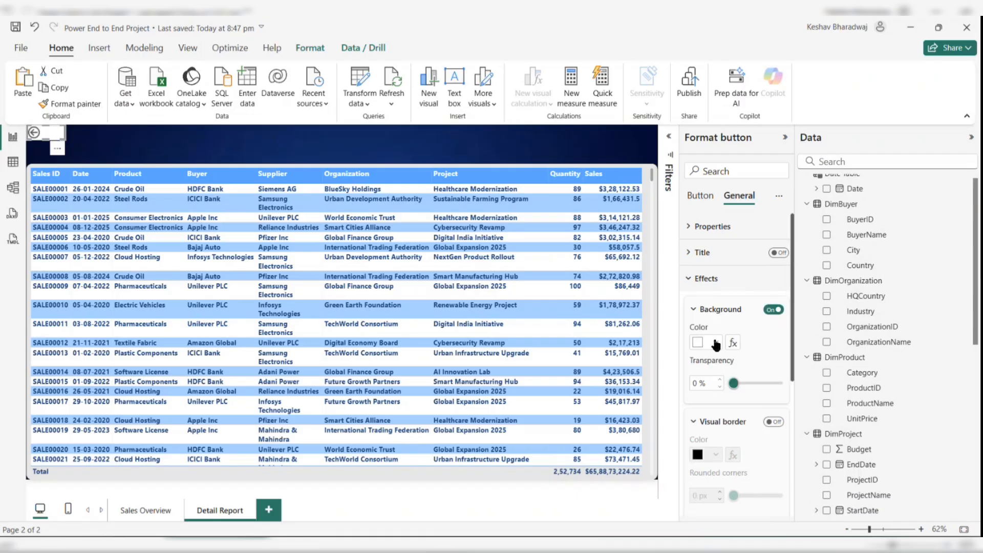
pyautogui.click(715, 343)
pyautogui.click(743, 288)
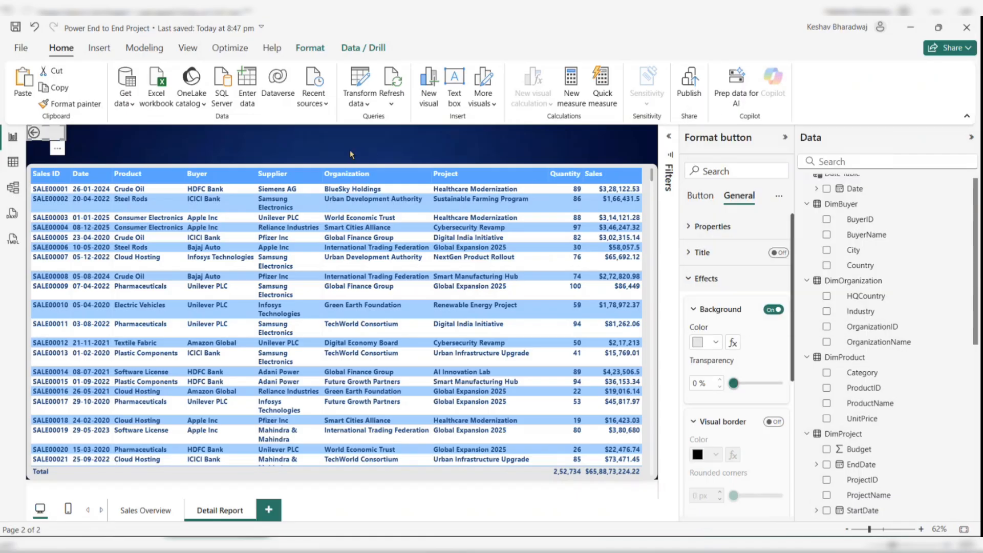
pyautogui.click(285, 148)
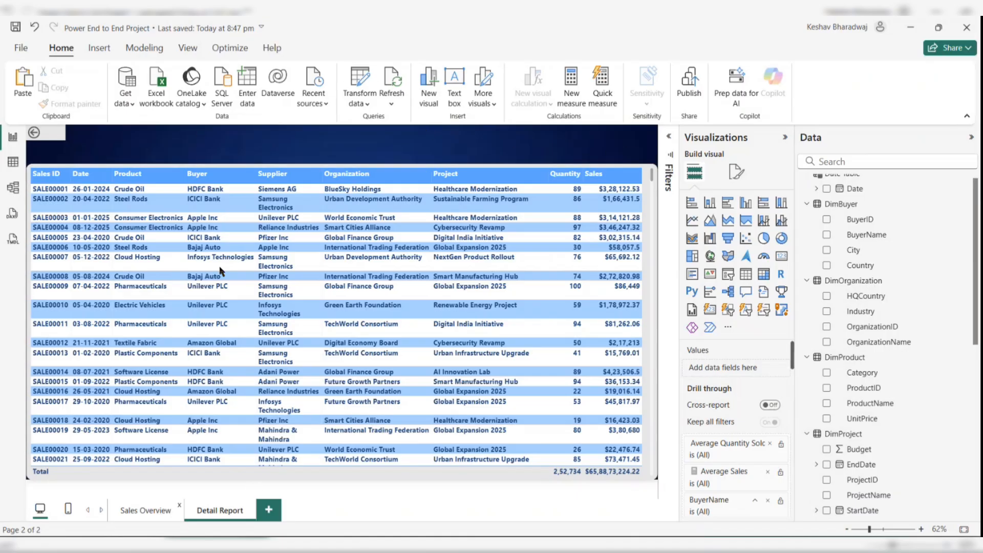
# - Copy the Sales Overview Dashboard title text box and paste it onto the Detail Report page
pyautogui.click(145, 510)
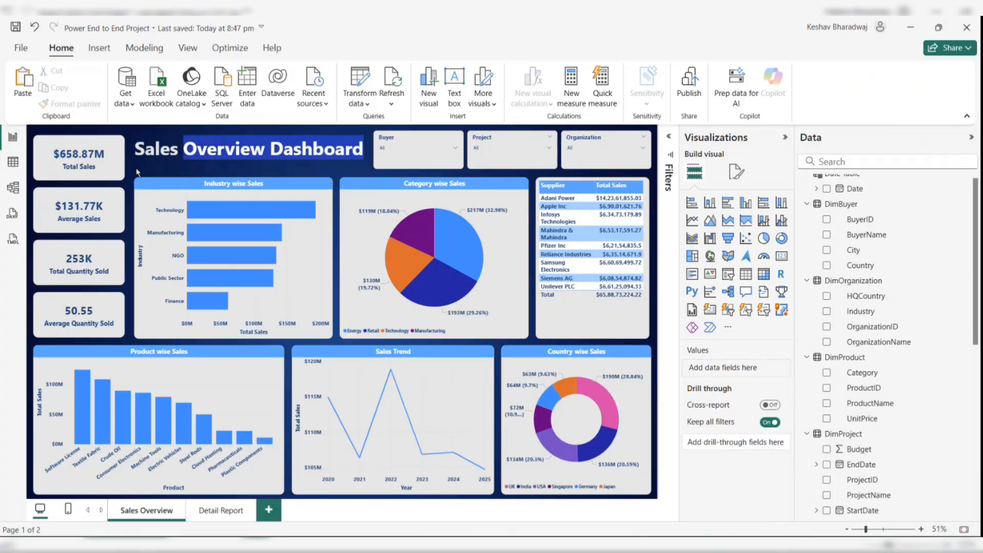
pyautogui.moveTo(137, 173); pyautogui.dragTo(128, 154)
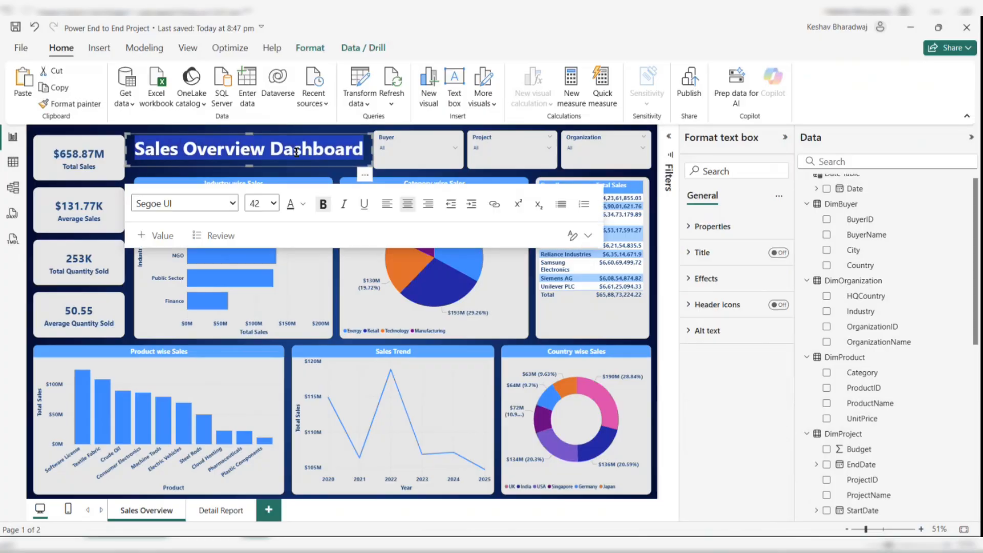
pyautogui.moveTo(339, 170); pyautogui.dragTo(127, 133)
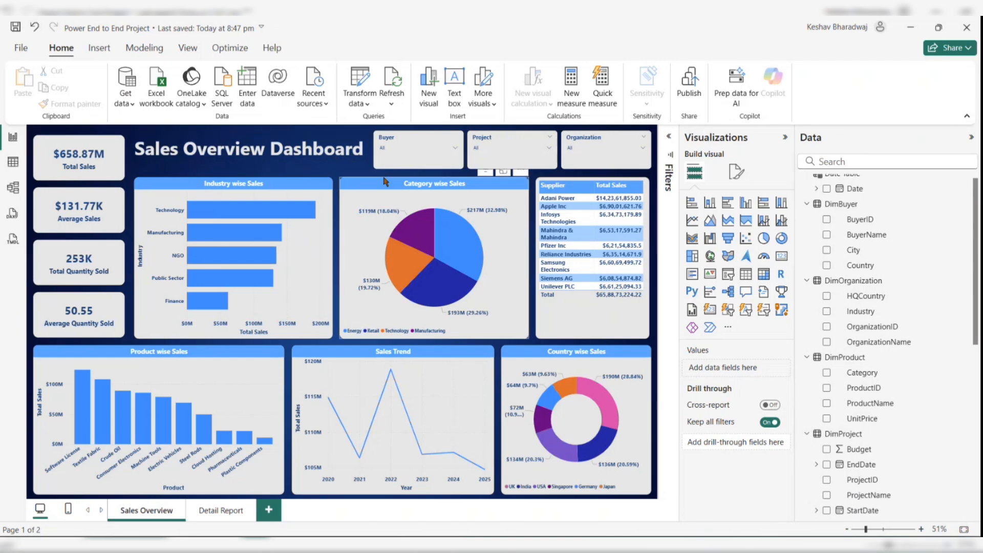
pyautogui.moveTo(378, 174); pyautogui.dragTo(127, 112)
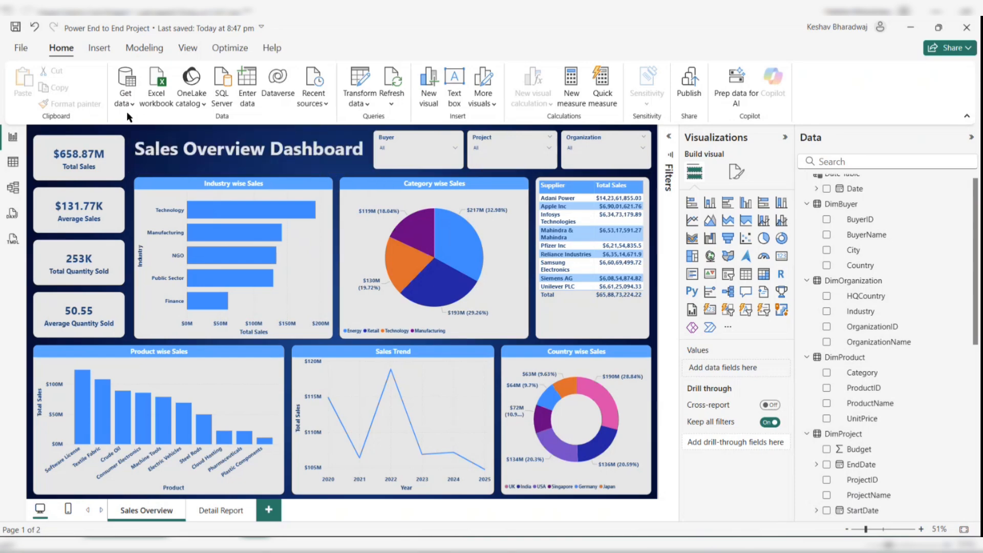
pyautogui.click(291, 148)
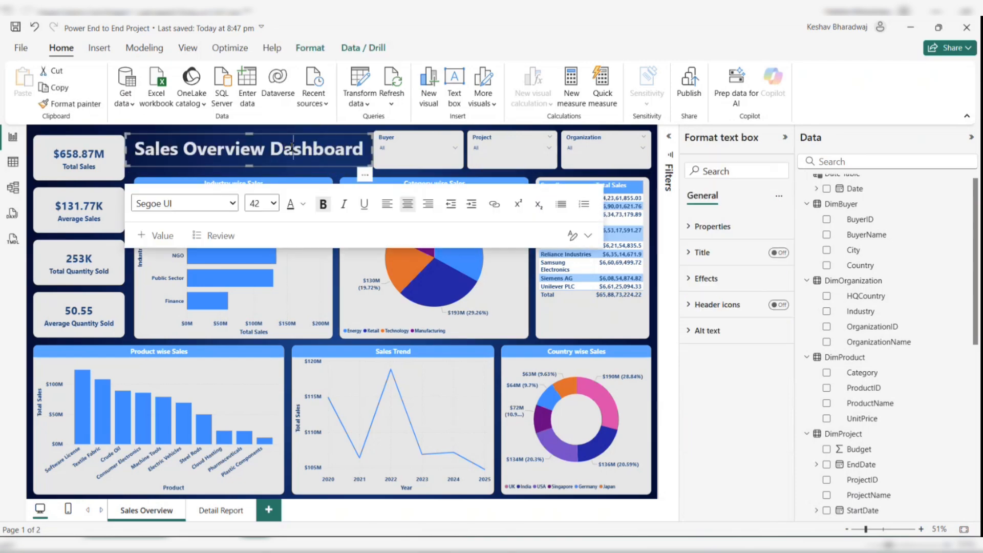
pyautogui.click(365, 174)
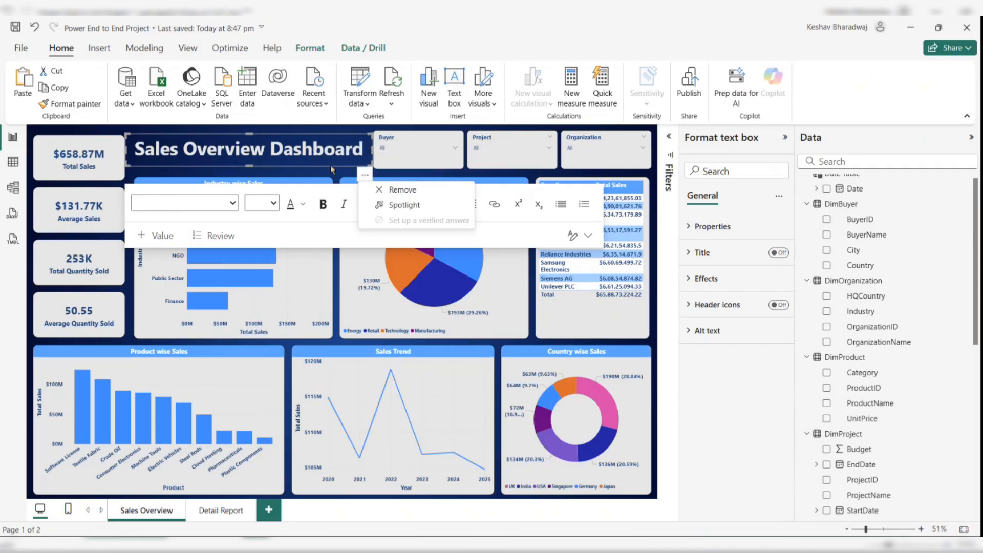
pyautogui.click(218, 510)
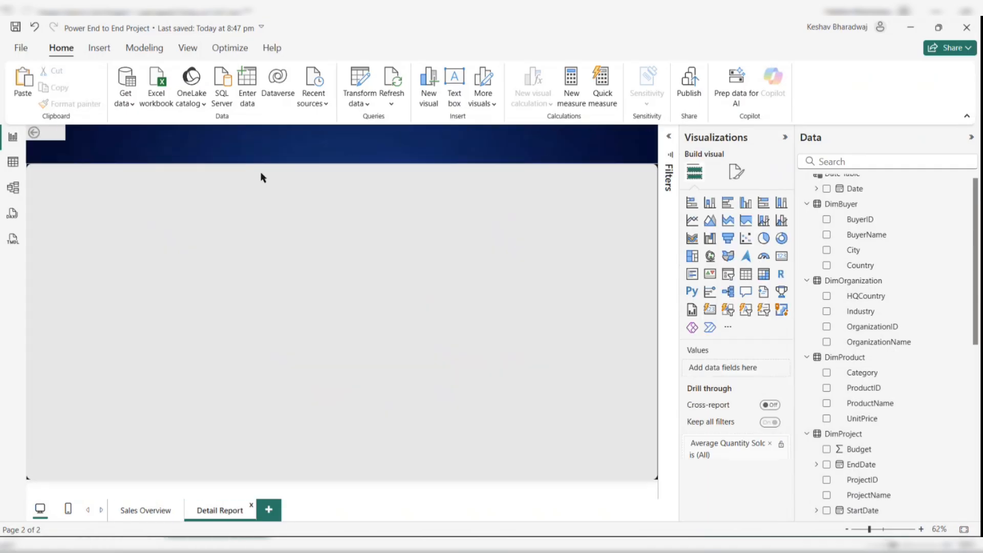
pyautogui.hotkey('ctrl', 'v')
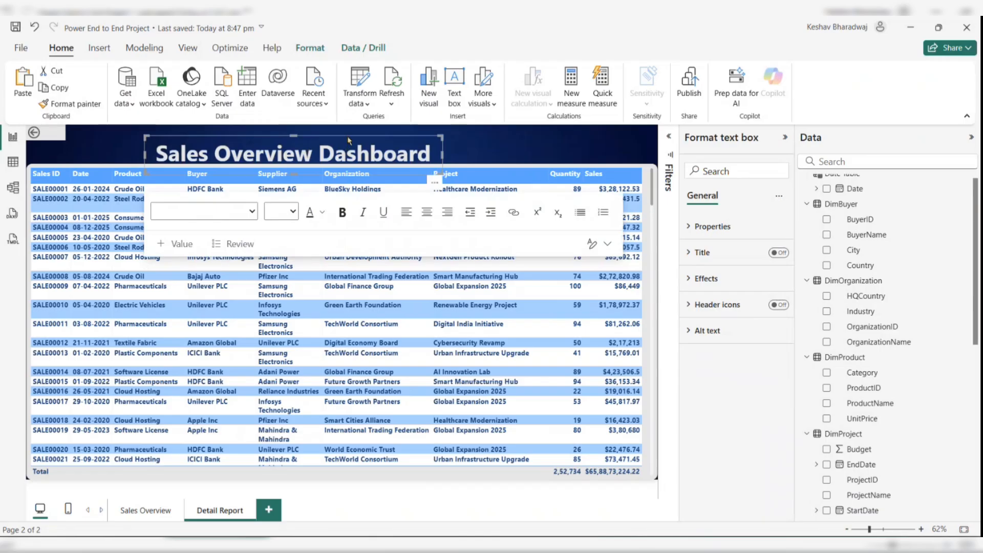
# - Move the pasted title above the table and change its text to Detailed Report
pyautogui.moveTo(441, 176); pyautogui.dragTo(462, 161)
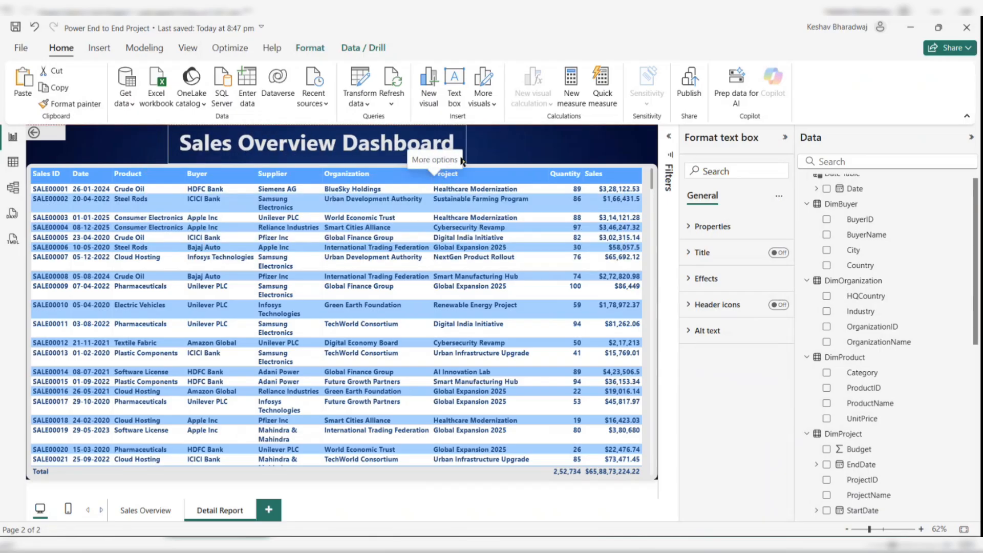
pyautogui.click(389, 150)
pyautogui.hotkey('ctrl', 'a')
pyautogui.write('D')
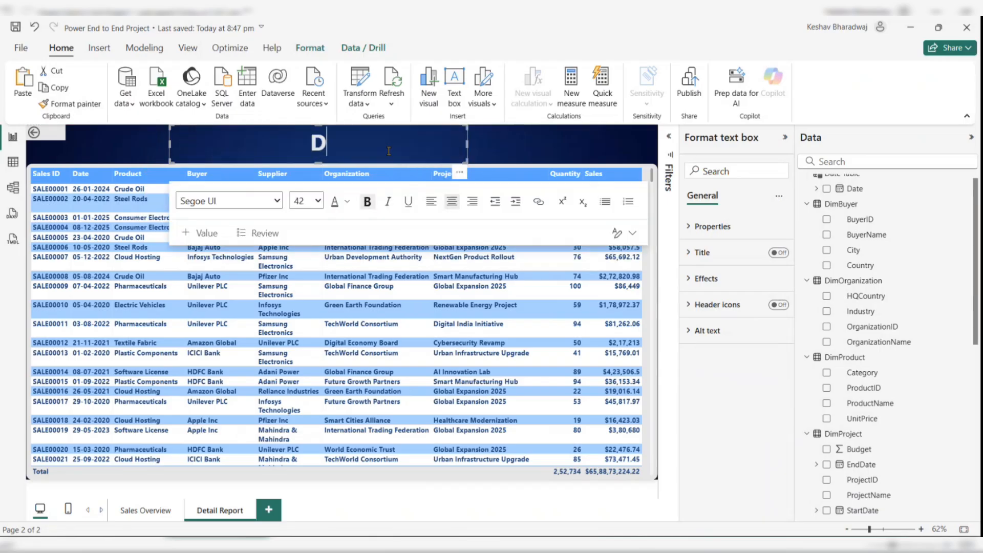
pyautogui.write('etailed ')
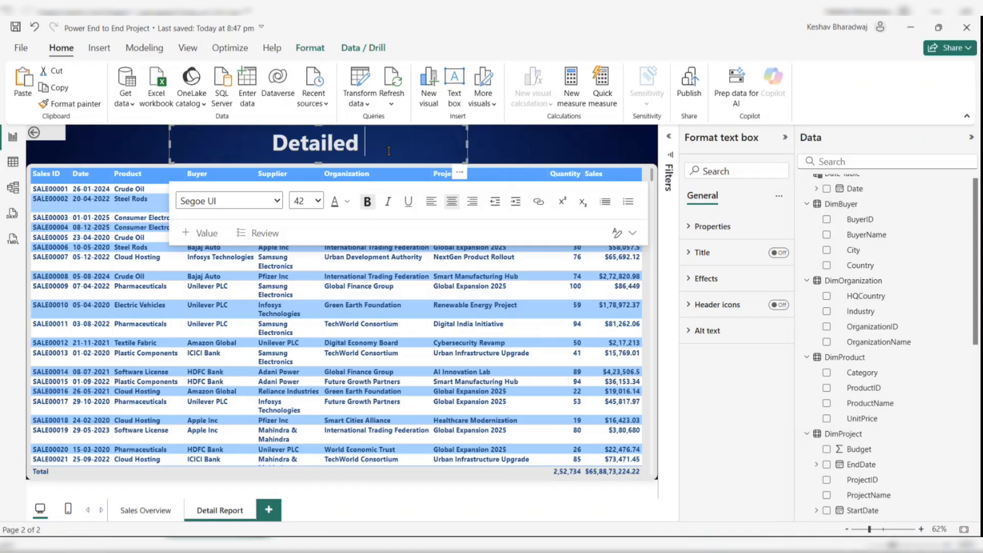
pyautogui.write('Report')
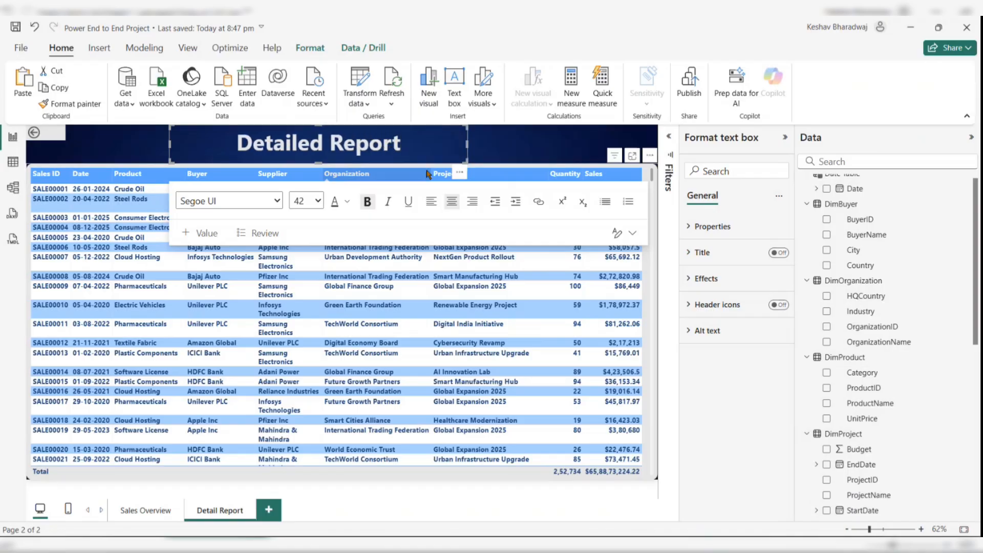
pyautogui.click(522, 141)
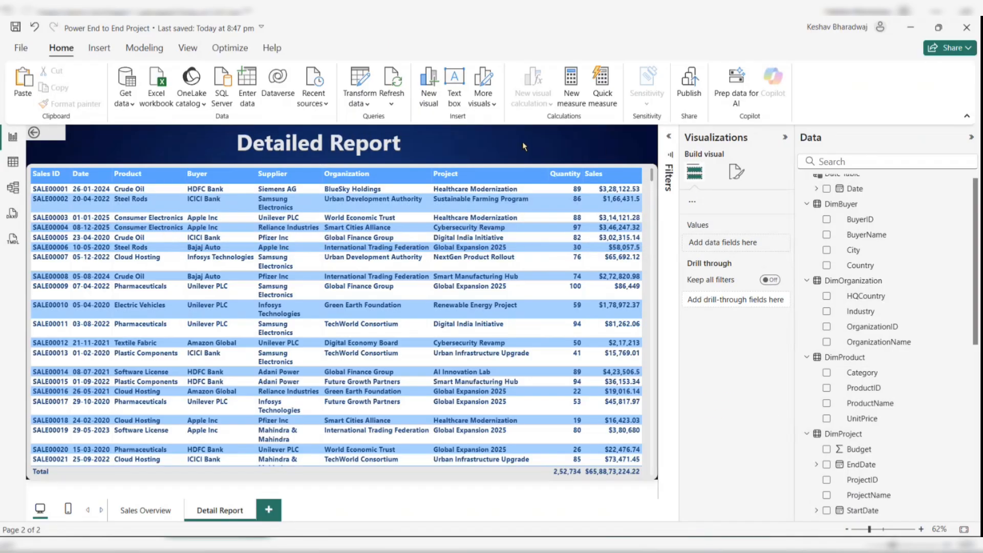
# - Reposition the Detailed Report title so it sits centered above the table
pyautogui.click(453, 148)
pyautogui.moveTo(455, 172); pyautogui.dragTo(482, 166)
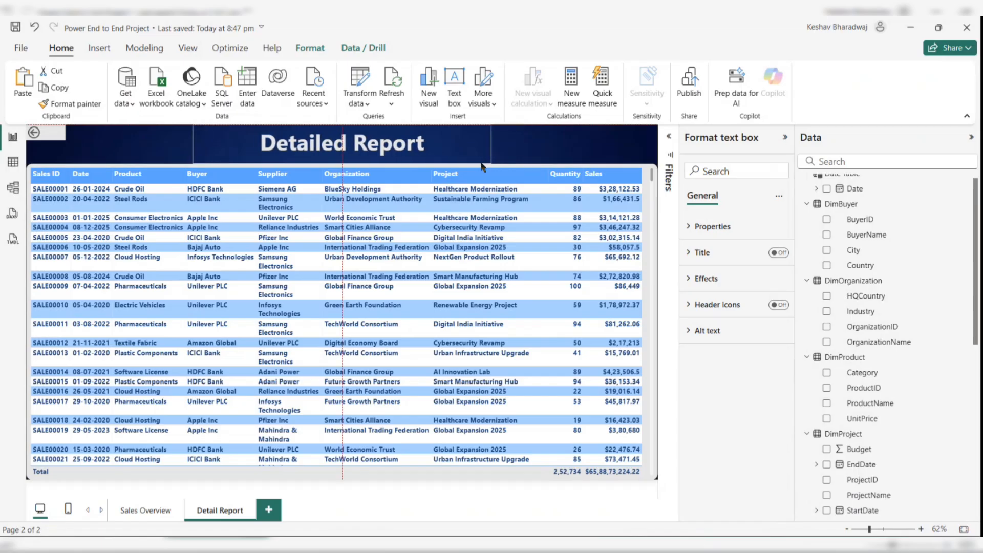
pyautogui.click(520, 146)
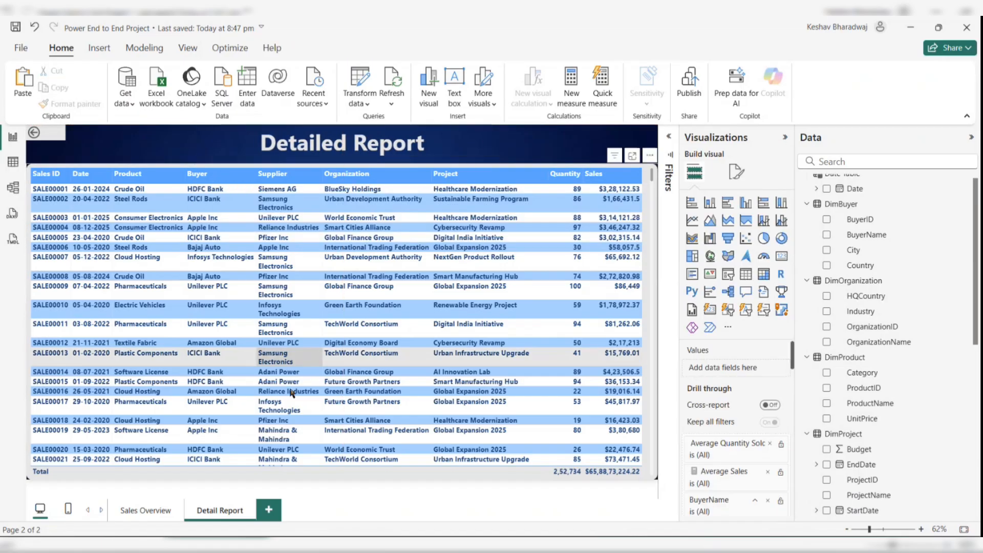
# - On Sales Overview, collapse the side panes and filter the Buyer slicer to Amazon Global
pyautogui.click(150, 510)
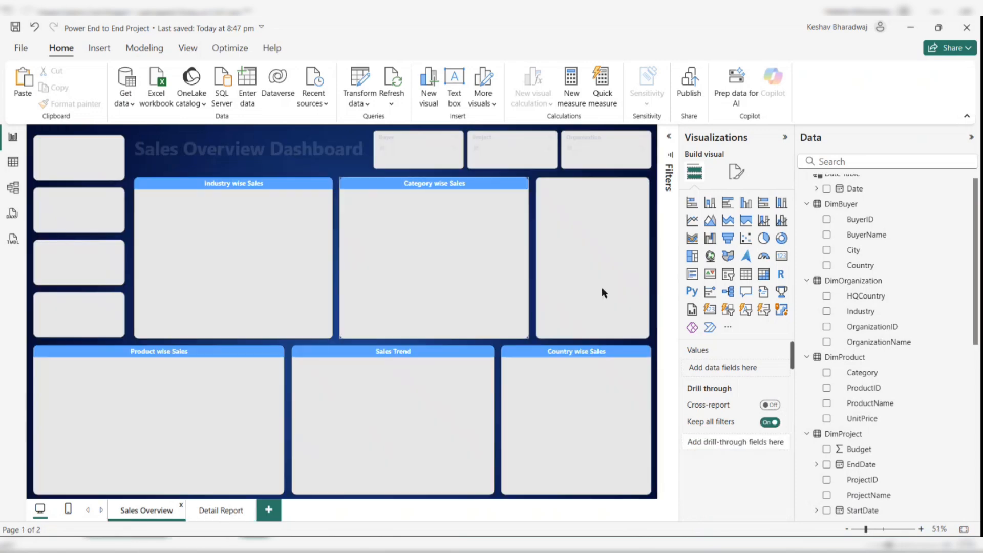
pyautogui.click(784, 137)
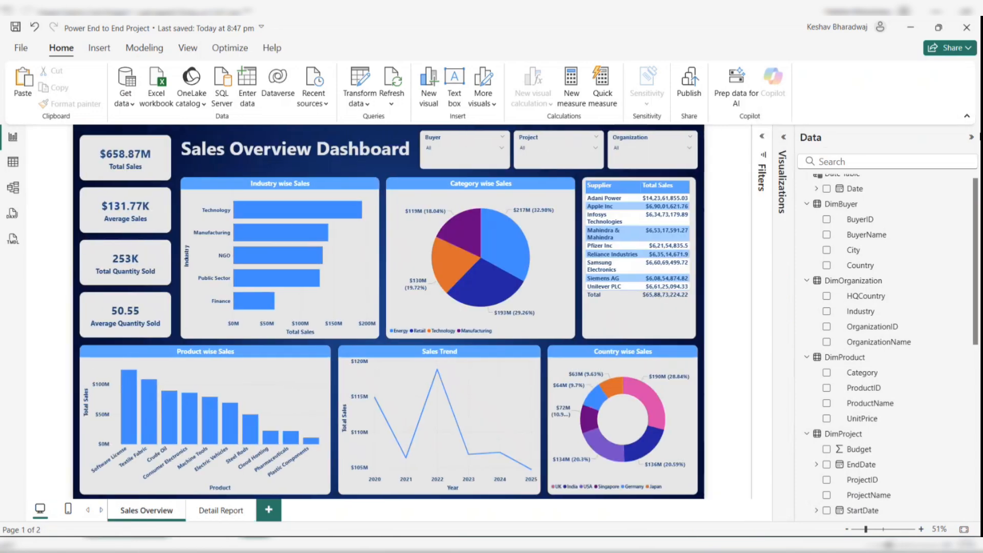
pyautogui.click(969, 138)
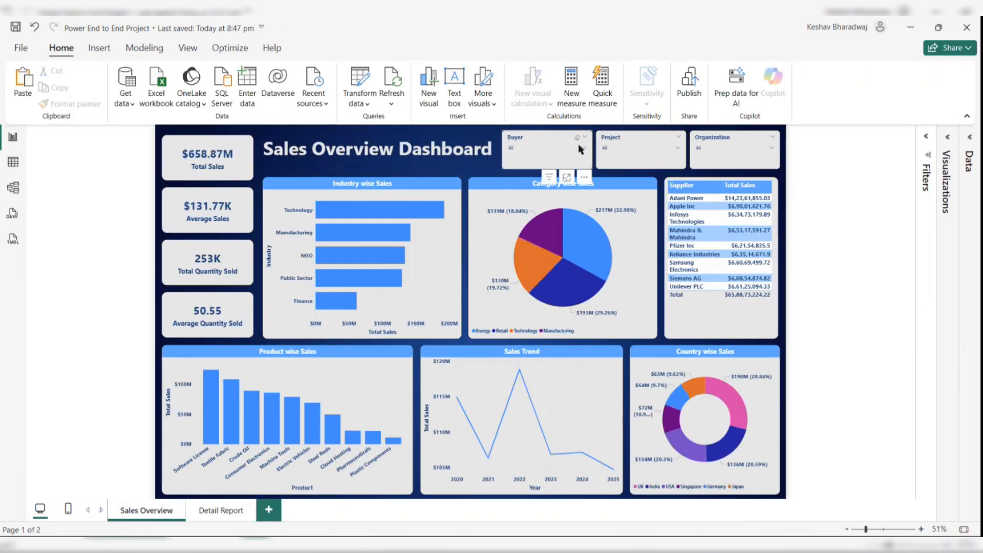
pyautogui.click(562, 148)
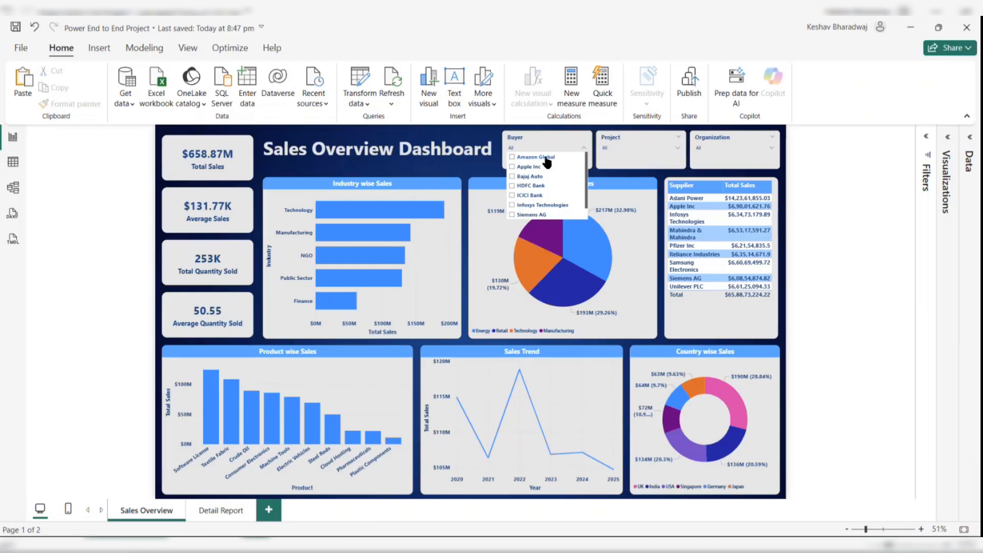
pyautogui.click(513, 157)
# - Drill through from the Total Sales card to the Detail Report page
pyautogui.click(210, 159)
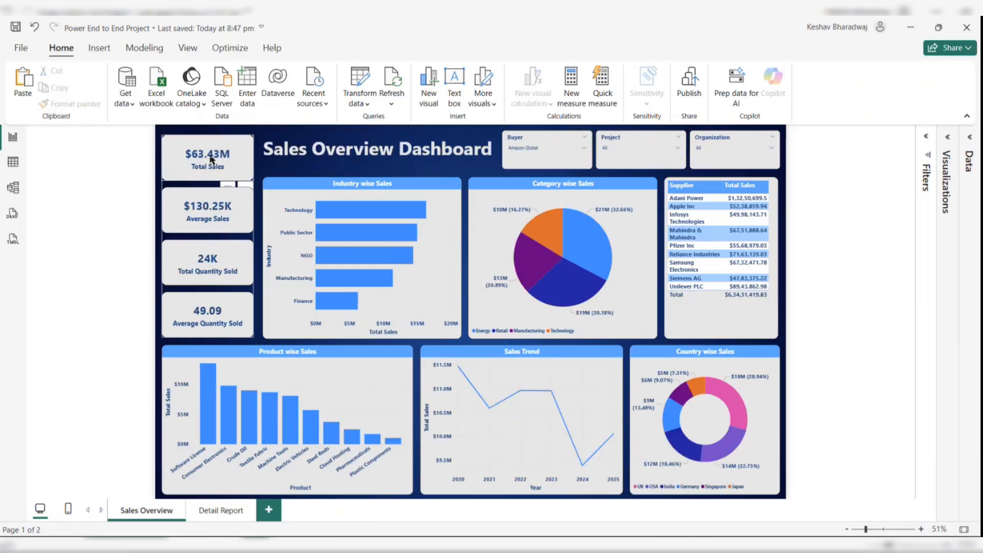
pyautogui.rightClick(210, 159)
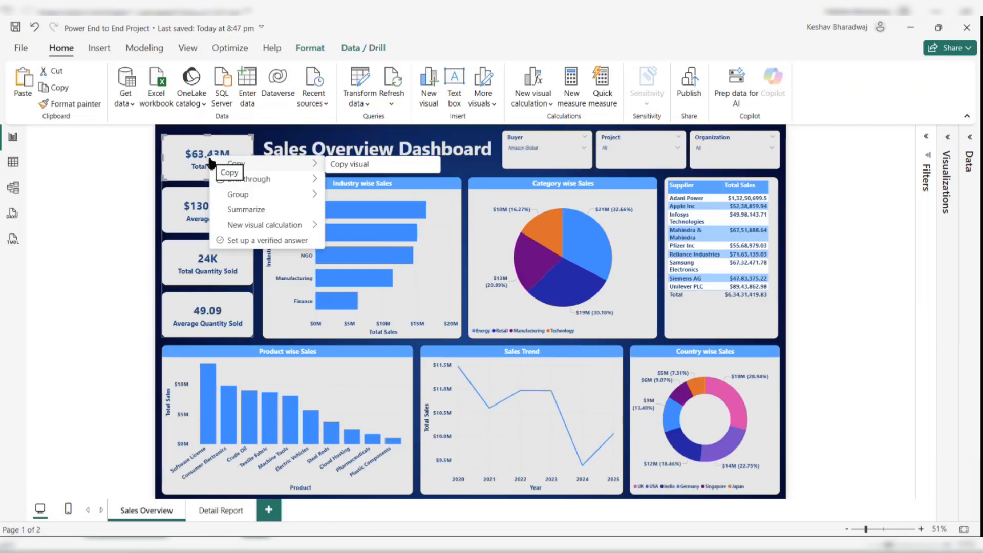
pyautogui.moveTo(232, 179)
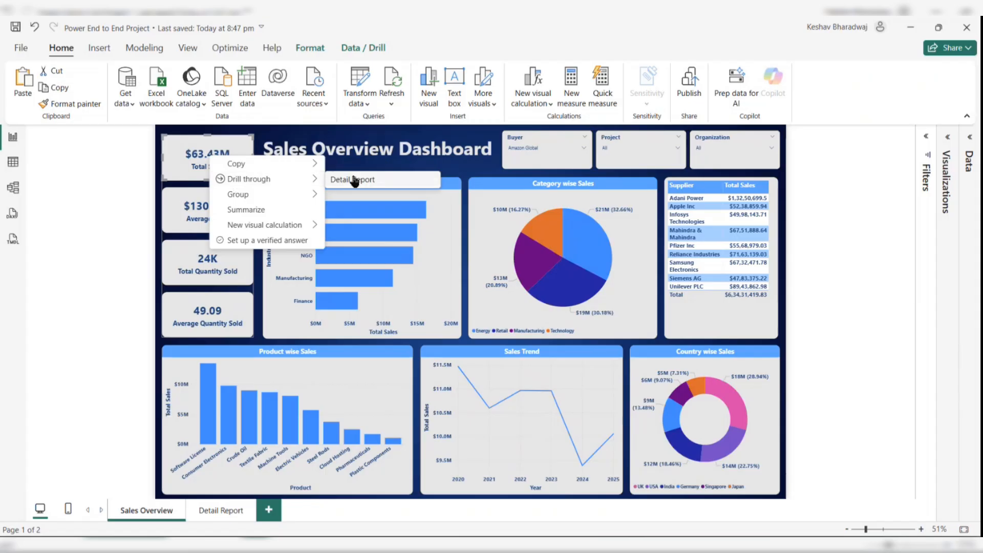
pyautogui.click(355, 180)
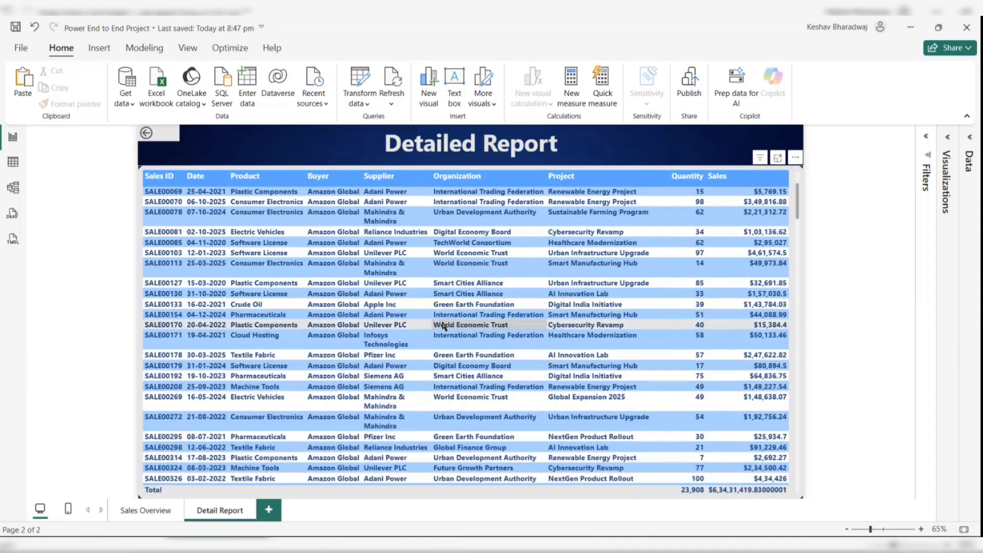
# - Return to Sales Overview with the back button and clear the Buyer slicer selection
pyautogui.scroll(5, 443, 326)
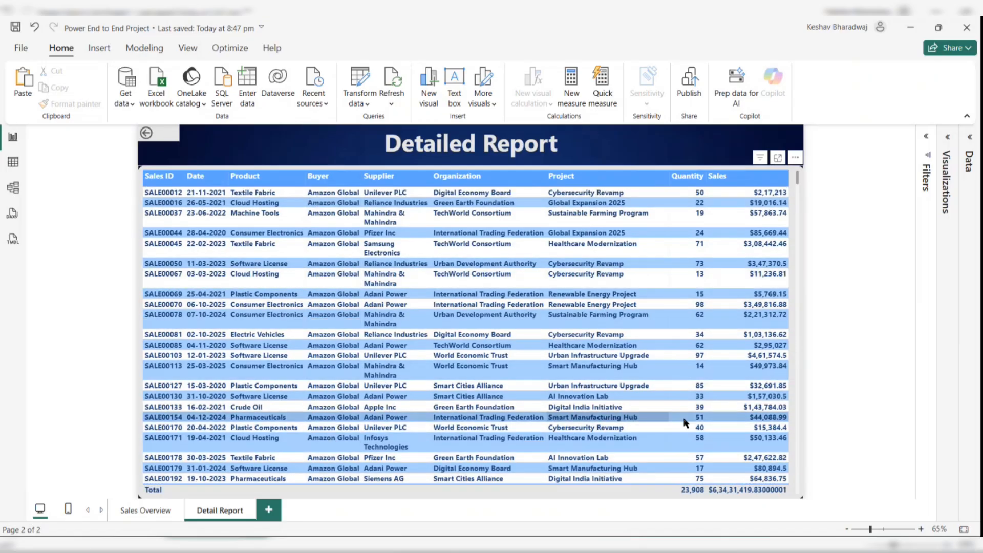
pyautogui.keyDown('ctrl'); pyautogui.click(171, 138); pyautogui.keyUp('ctrl')
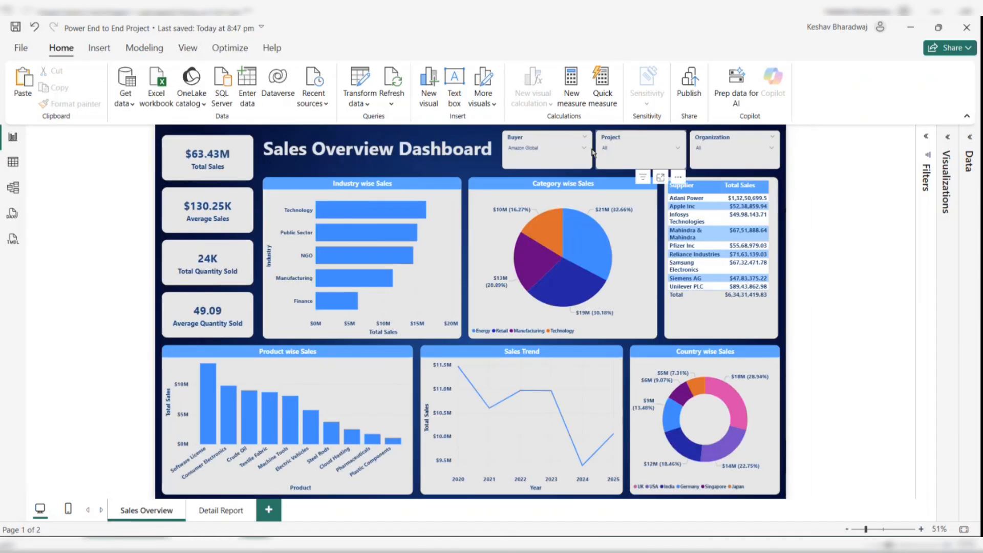
pyautogui.click(578, 138)
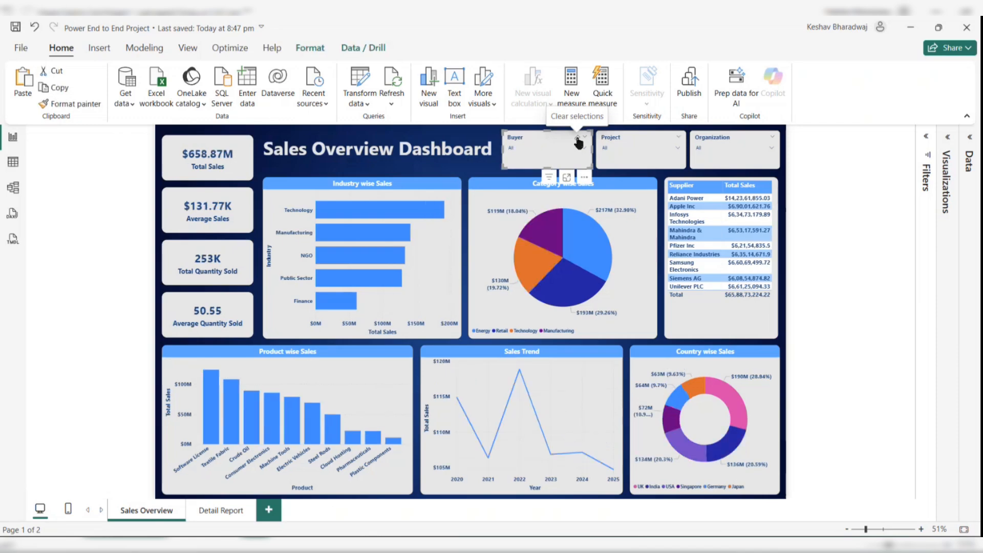
pyautogui.click(836, 255)
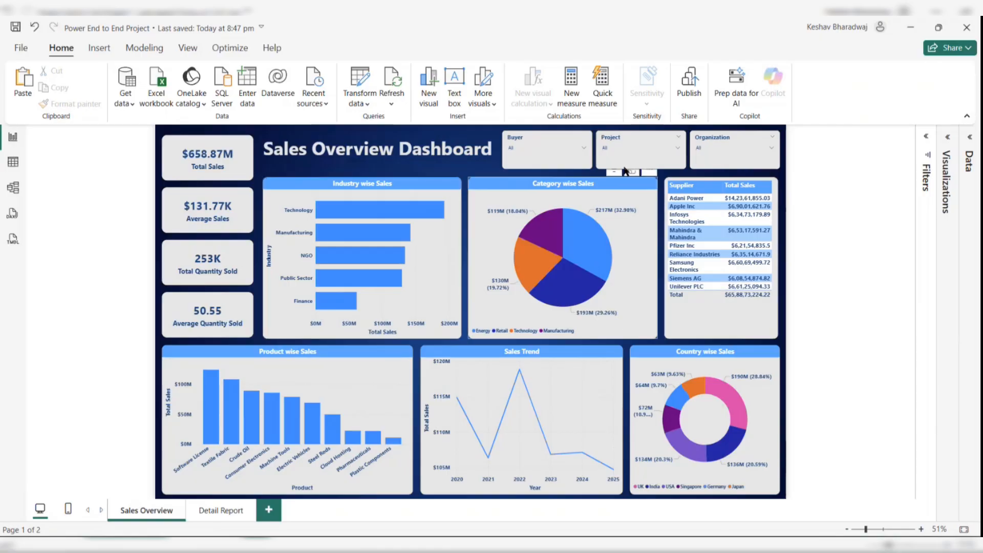
# - Test the Project slicer by selecting Cybersecurity Revamp and then clearing the selection
pyautogui.click(625, 149)
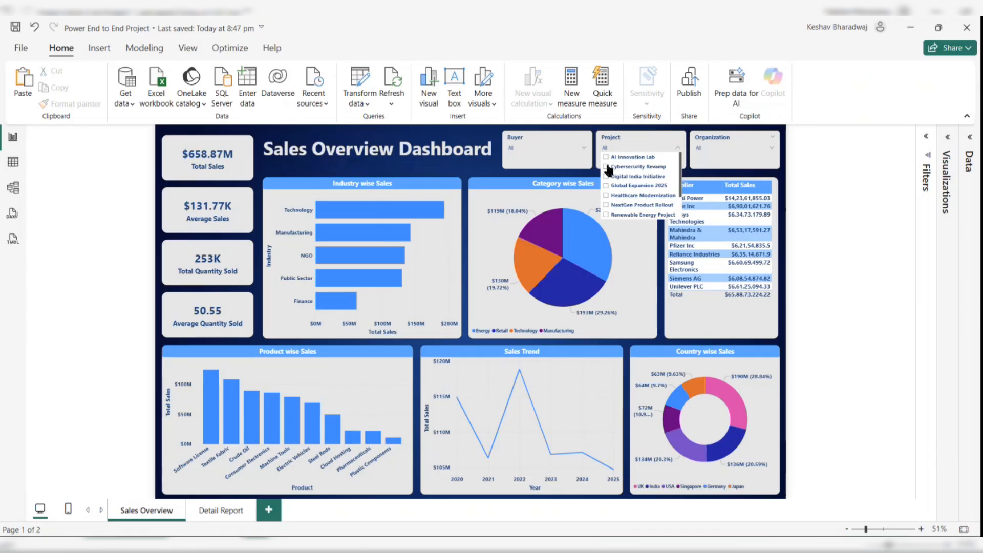
pyautogui.click(606, 168)
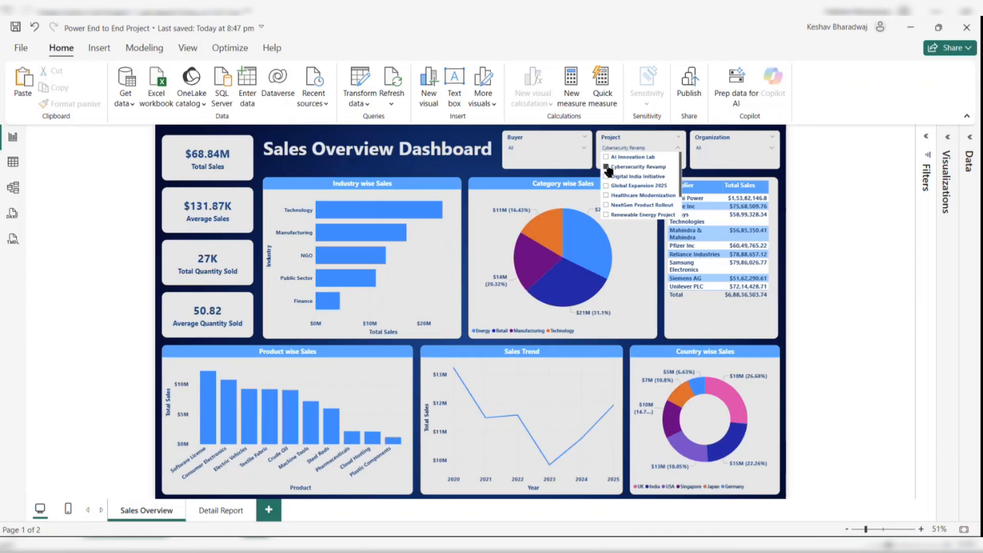
pyautogui.click(608, 168)
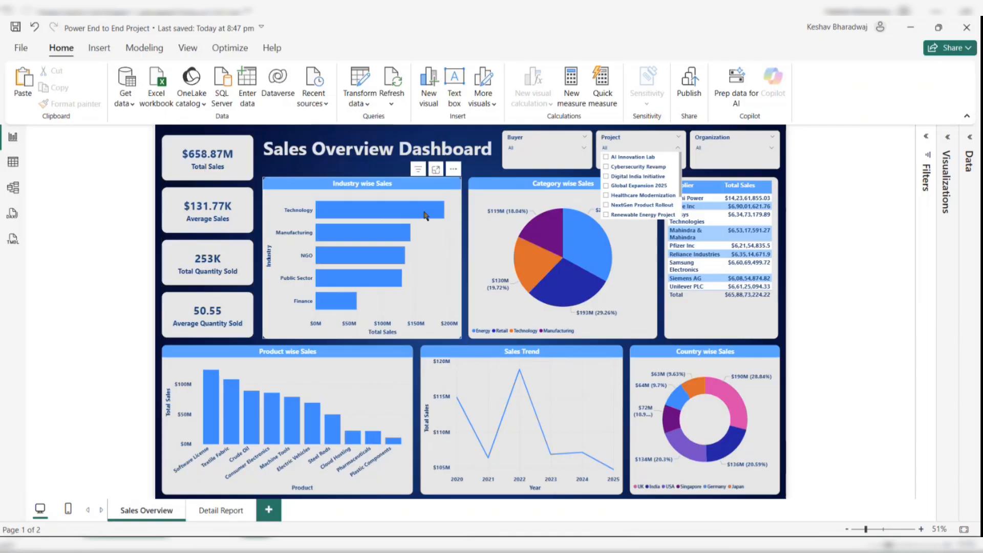
# - Test the Organization slicer by selecting Digital Economy Board, Global Finance Group and Green Earth Foundation in turn, then clearing it
pyautogui.click(727, 147)
pyautogui.click(711, 166)
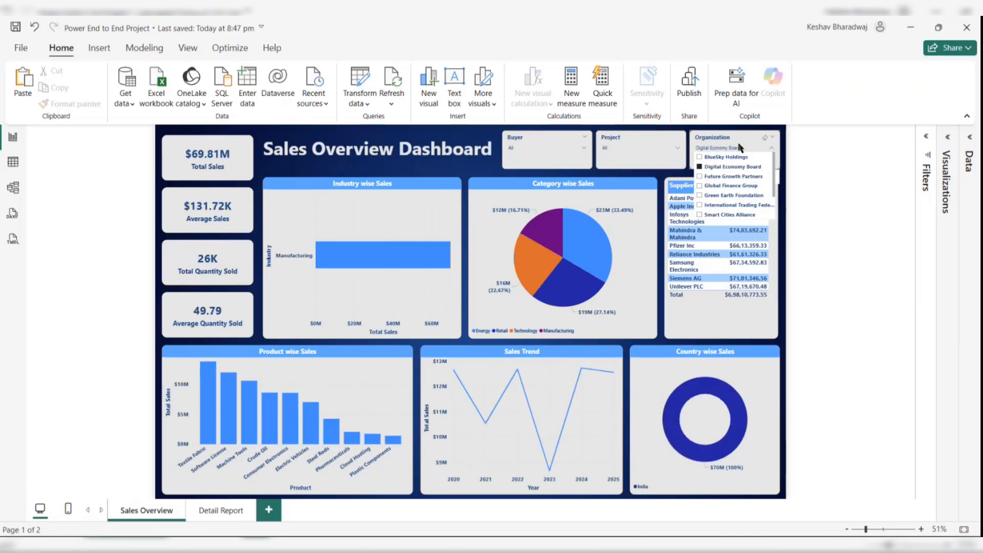
pyautogui.click(699, 167)
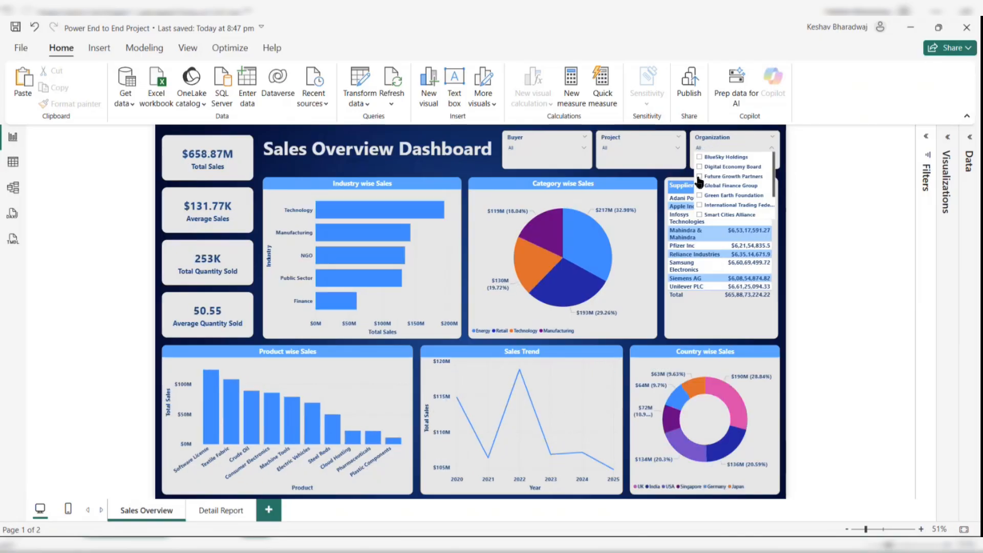
pyautogui.click(699, 185)
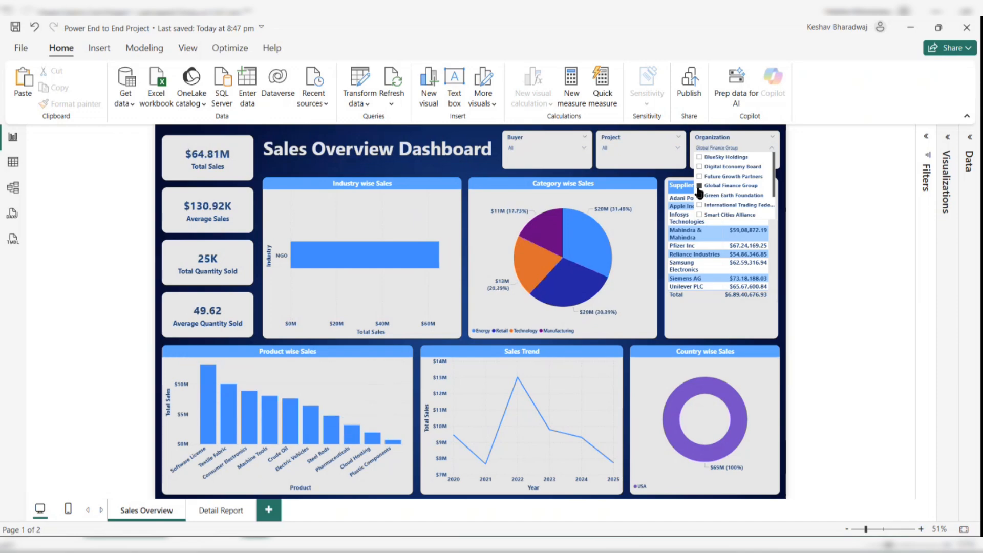
pyautogui.click(699, 195)
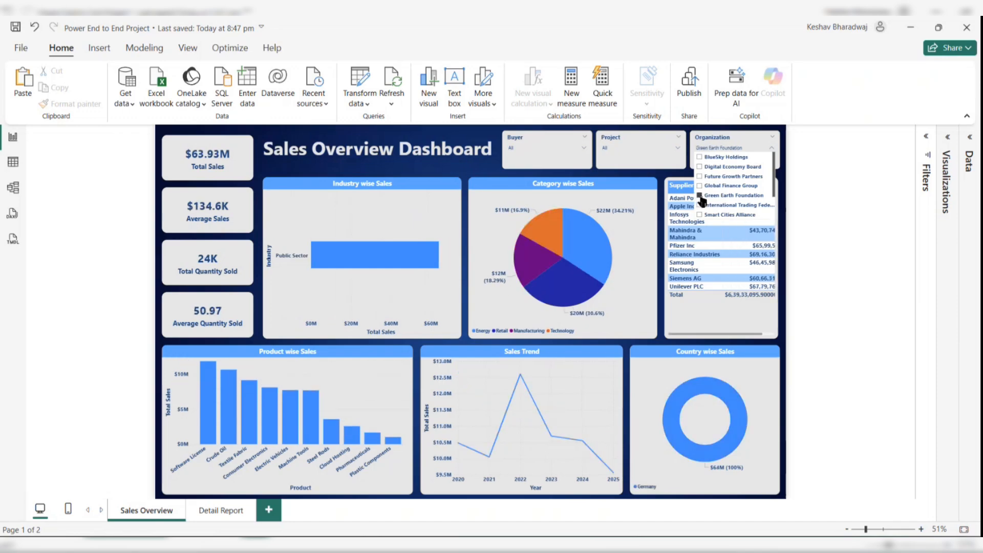
pyautogui.click(701, 198)
pyautogui.click(817, 191)
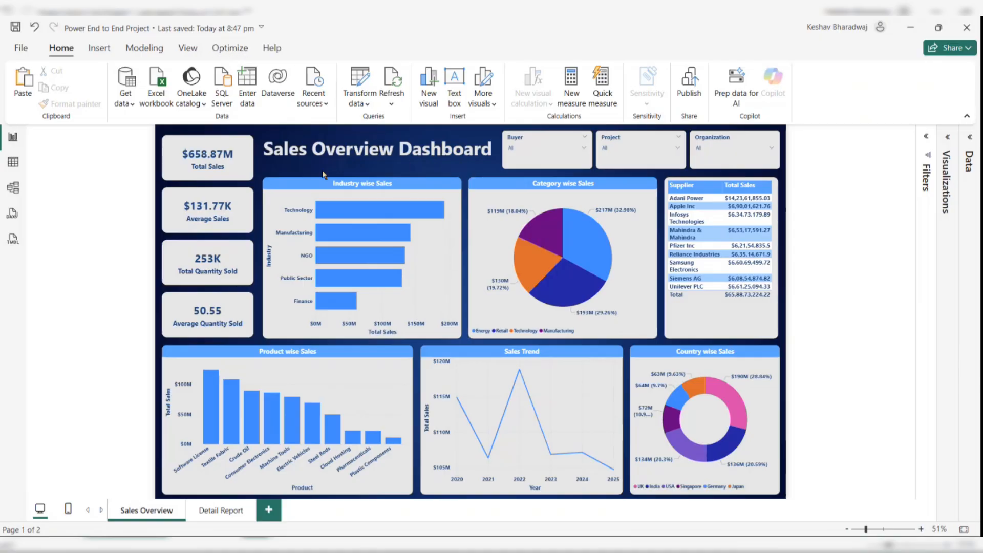
pyautogui.click(323, 187)
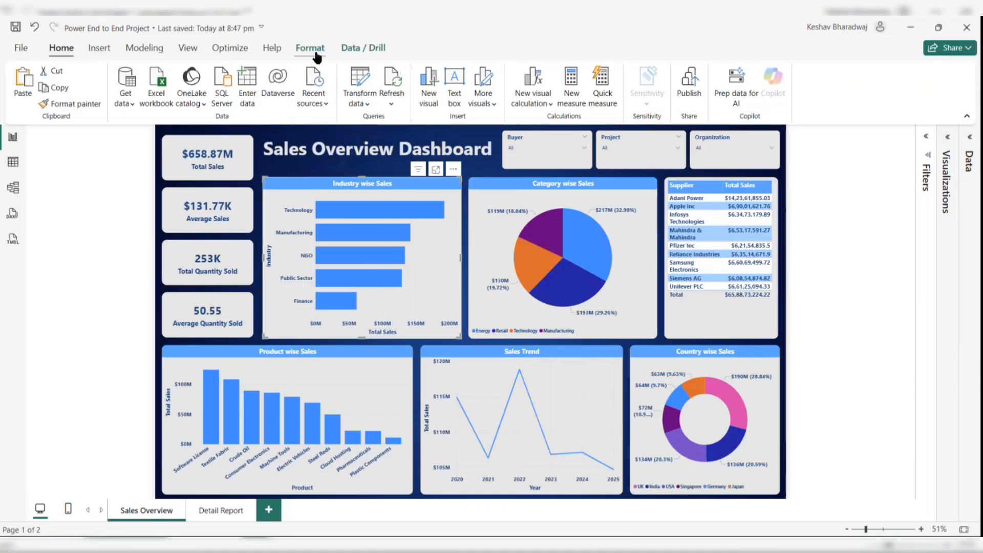
pyautogui.click(312, 51)
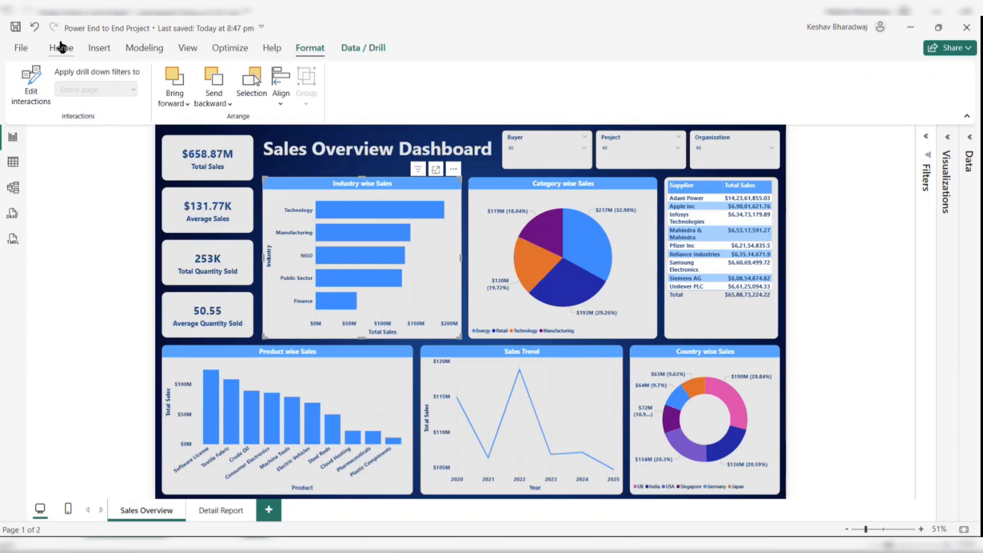
pyautogui.click(61, 48)
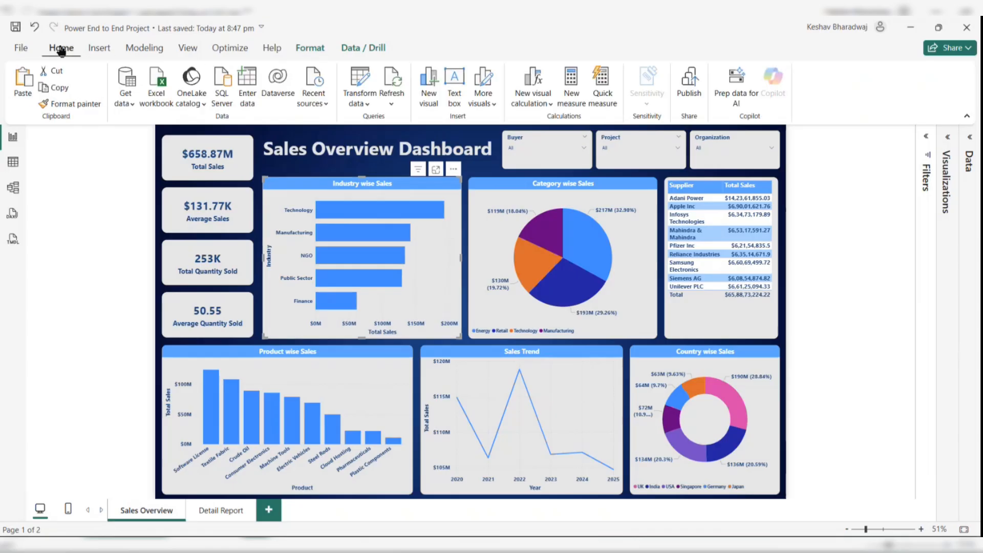
pyautogui.click(797, 217)
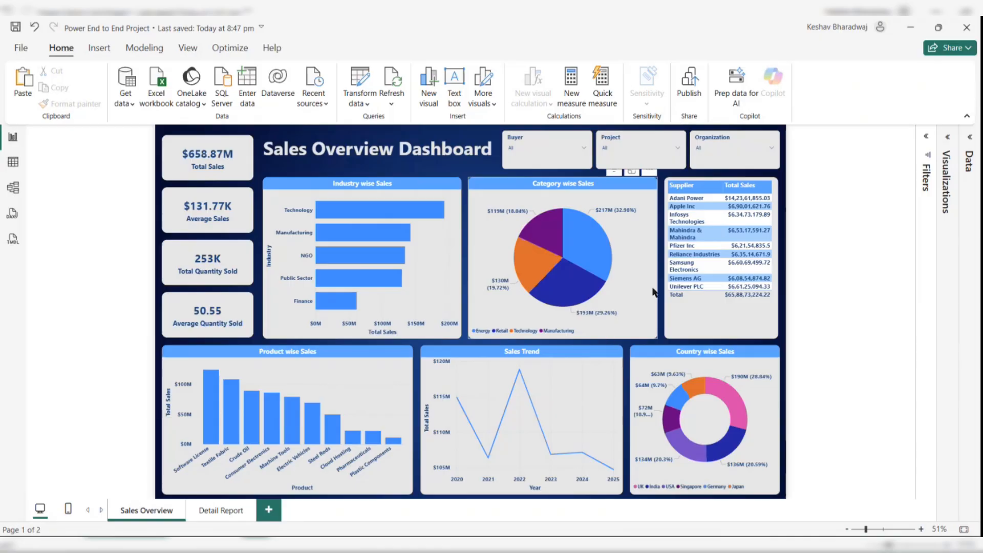
pyautogui.moveTo(597, 284)
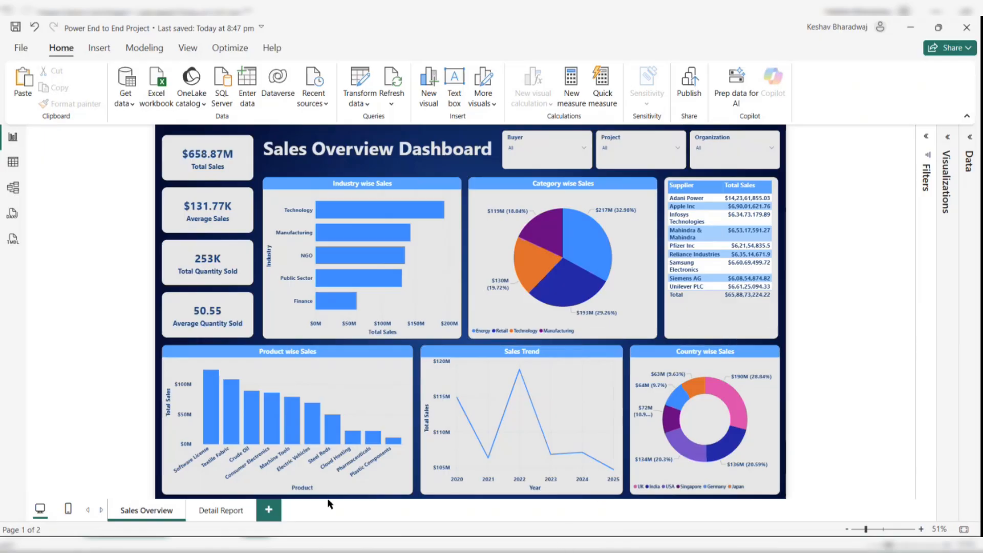
# - Preview the Detail Report page, then return and inspect the drill-through options on the Total Quantity Sold card
pyautogui.click(224, 516)
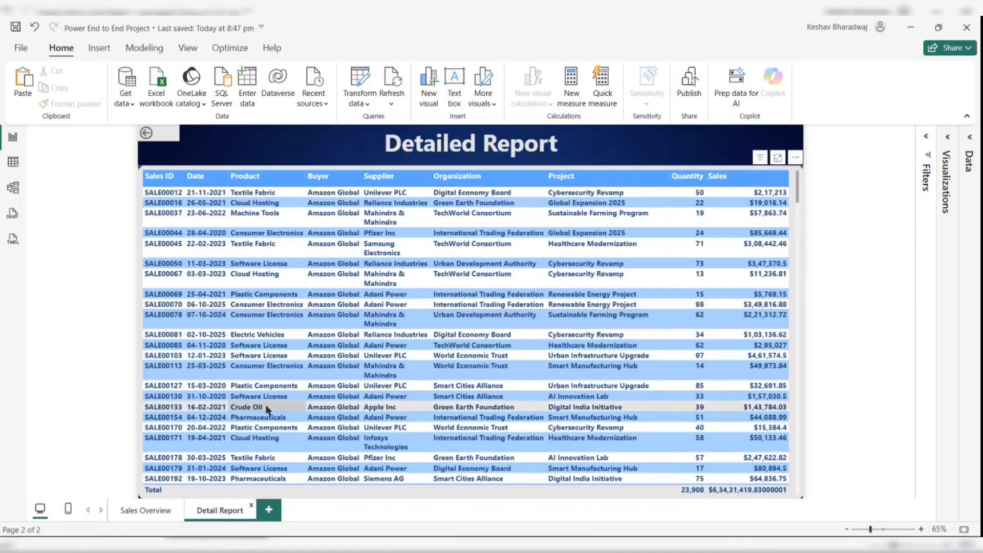
pyautogui.click(153, 510)
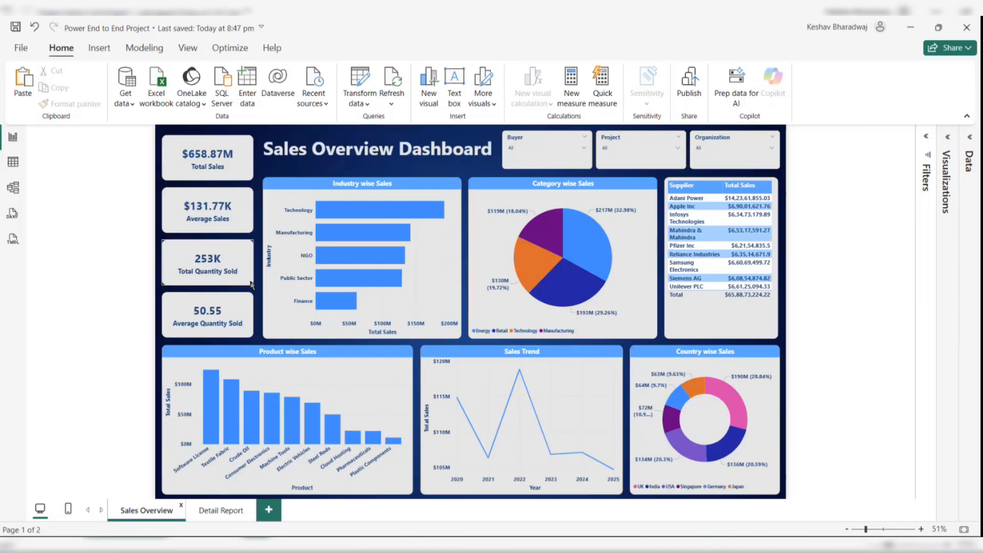
pyautogui.rightClick(209, 271)
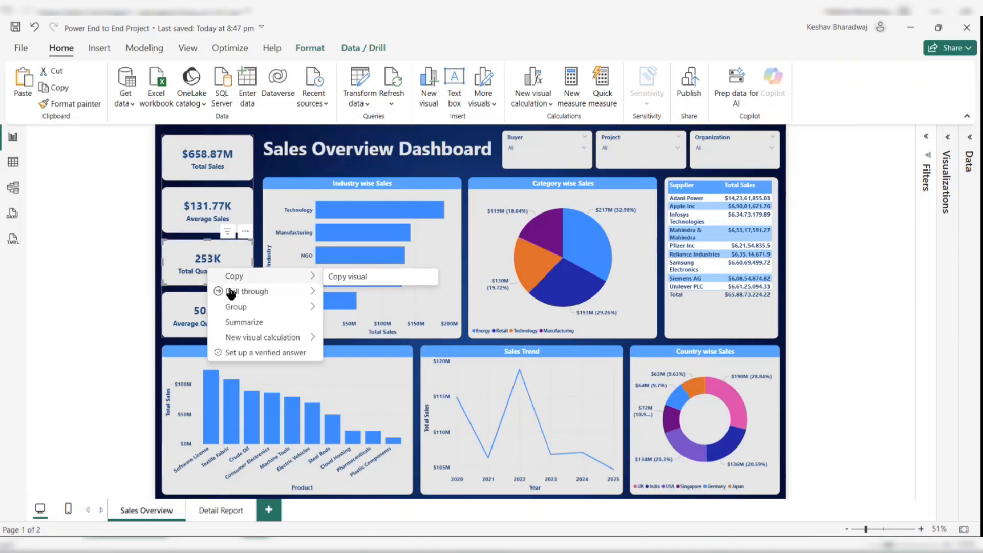
pyautogui.moveTo(231, 291)
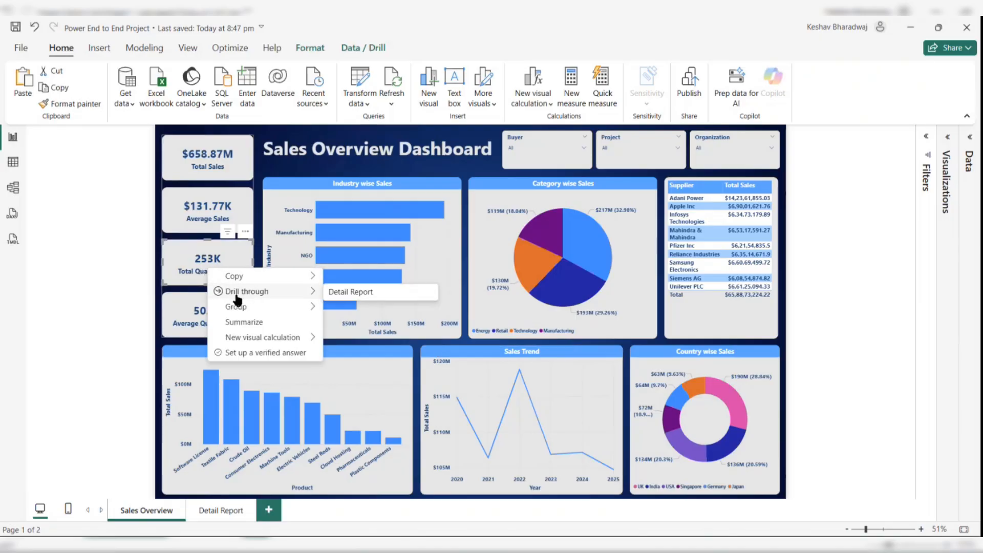
pyautogui.click(801, 291)
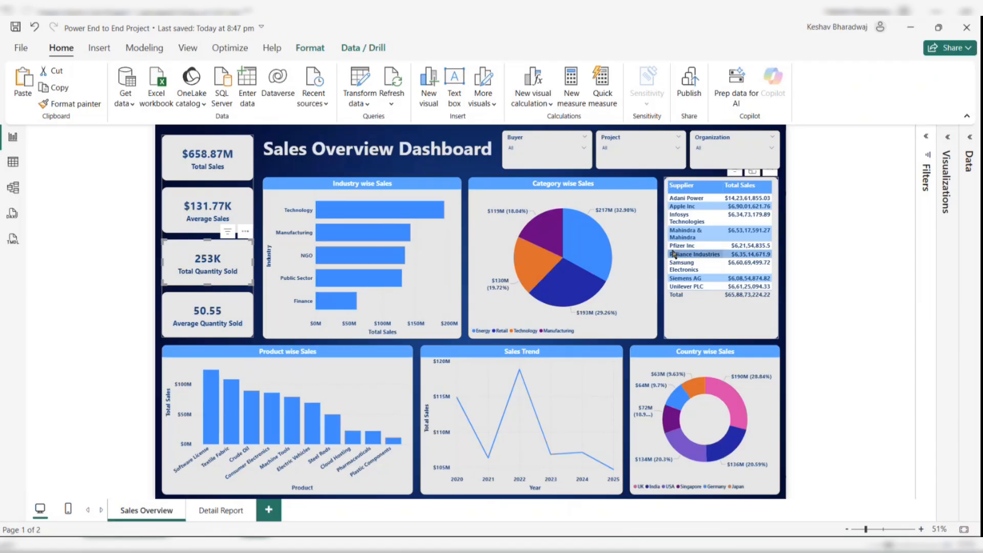